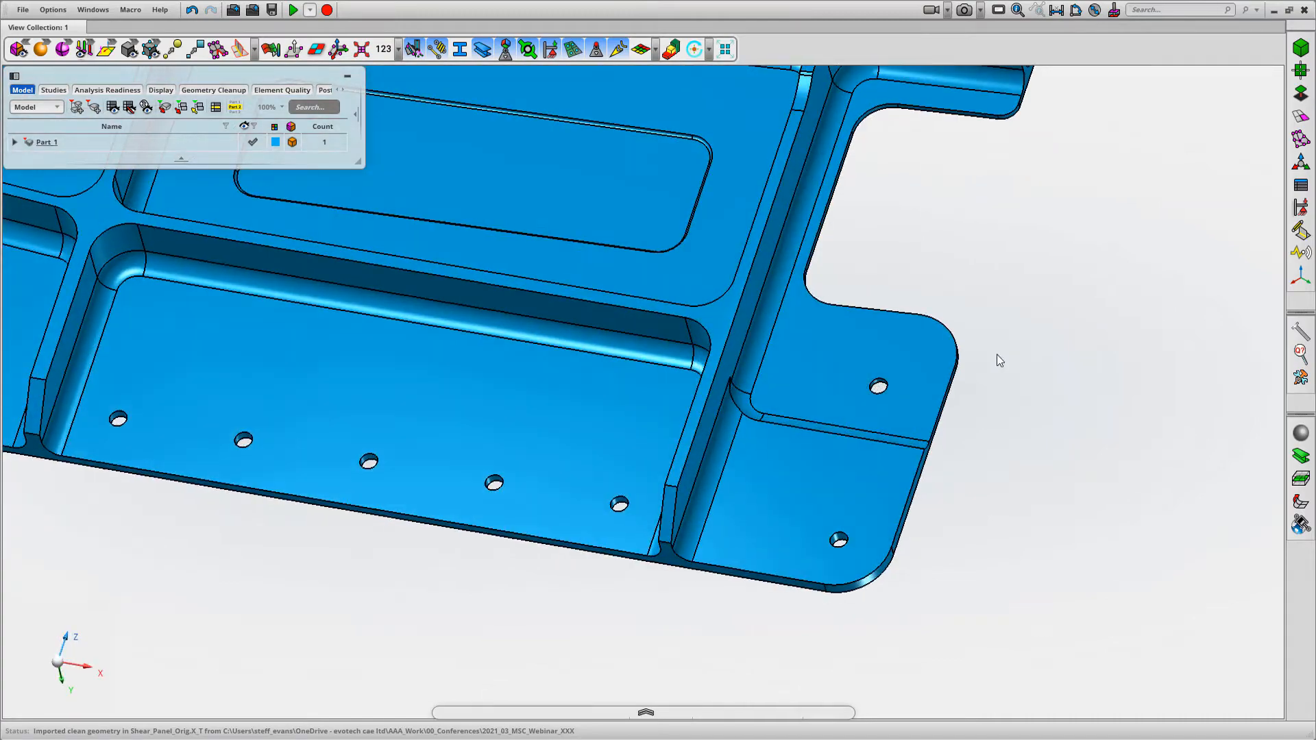
Examine the imported shear panel as a whole and from another angle, and list the bodies contained in Part_1
scroll(1020, 270, down, 2)
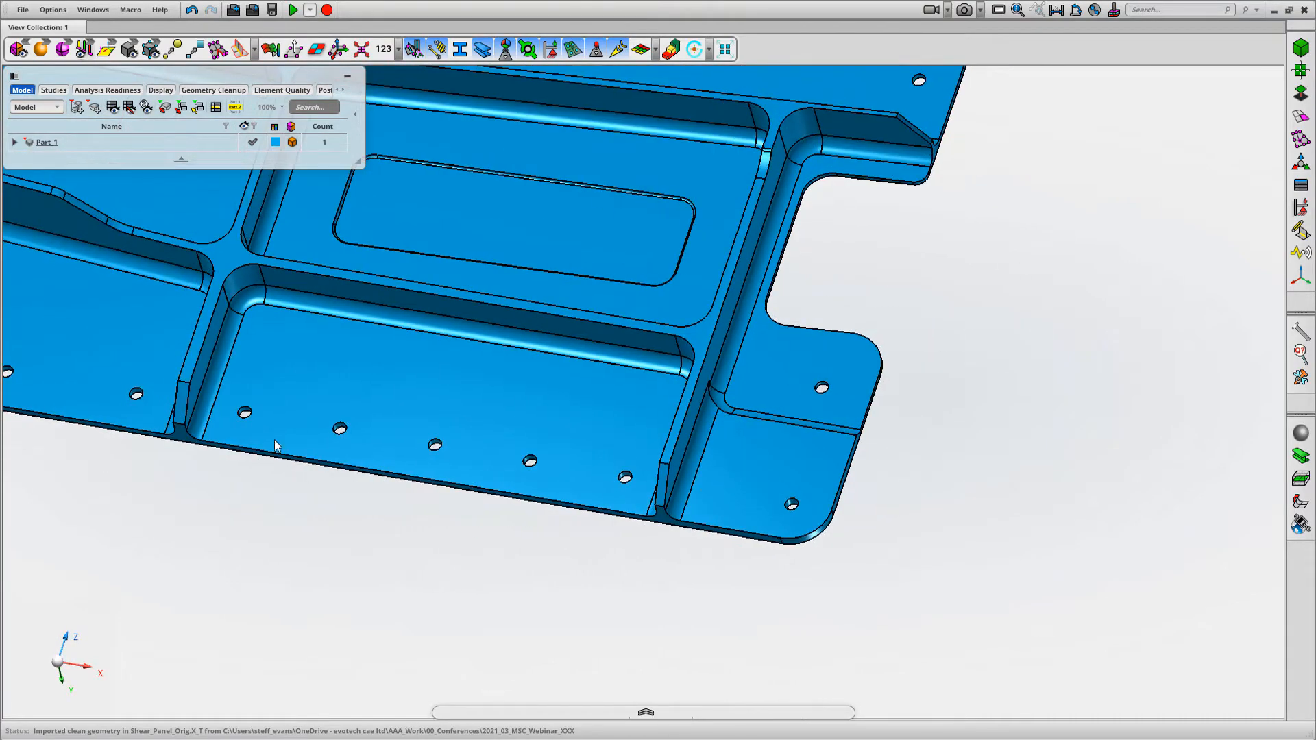
click(483, 485)
key(f)
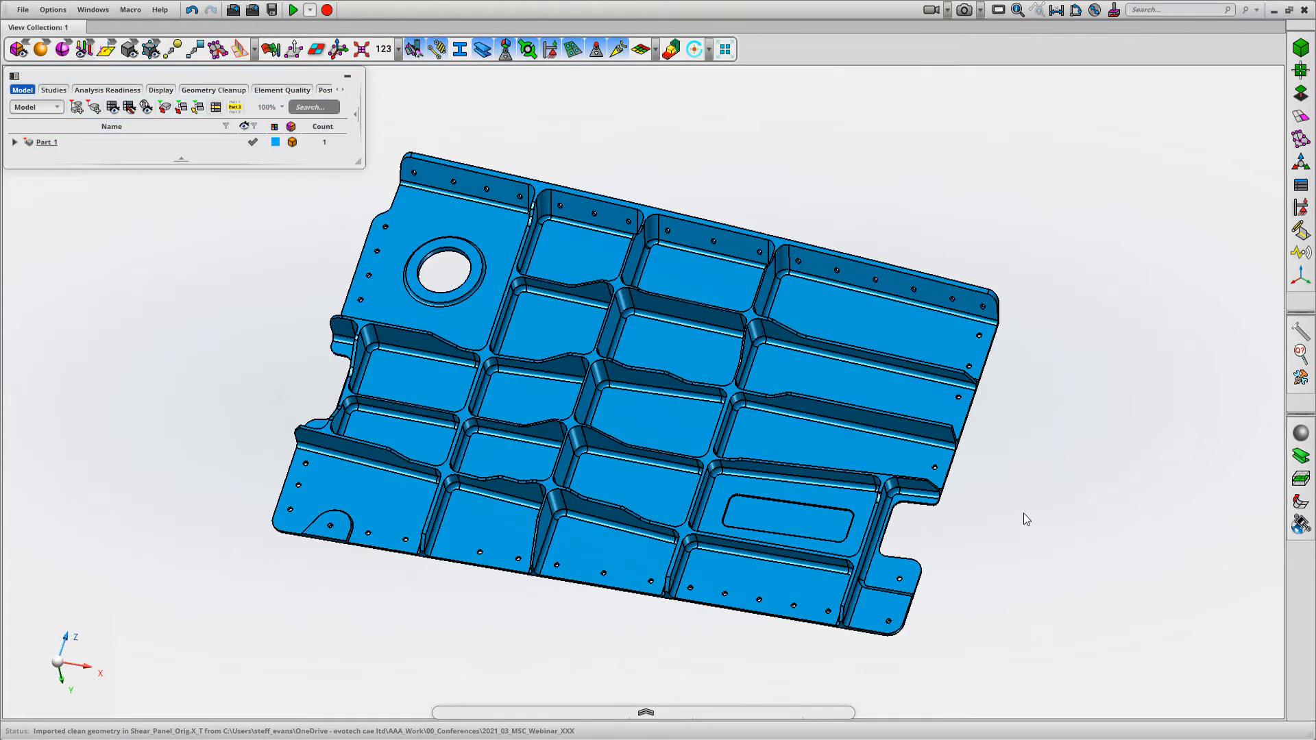
middle_drag(1023, 514, 1069, 451)
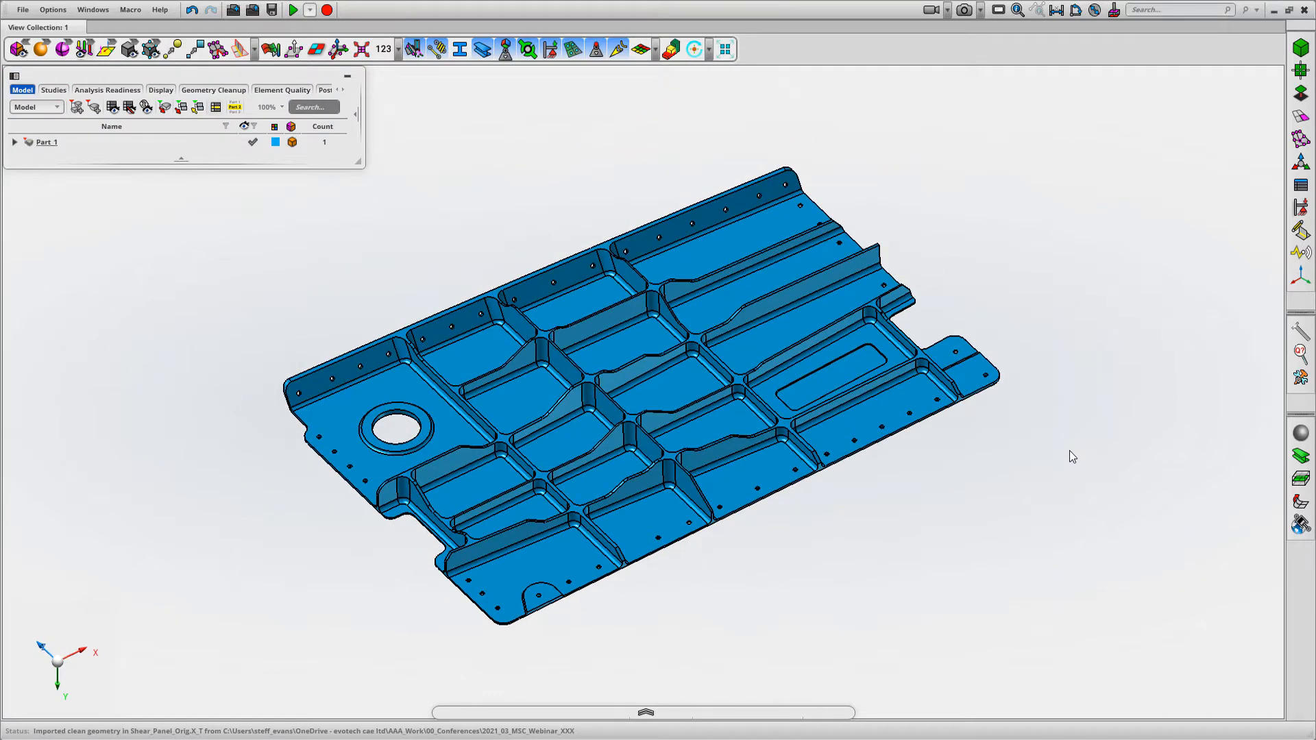
click(14, 142)
click(69, 162)
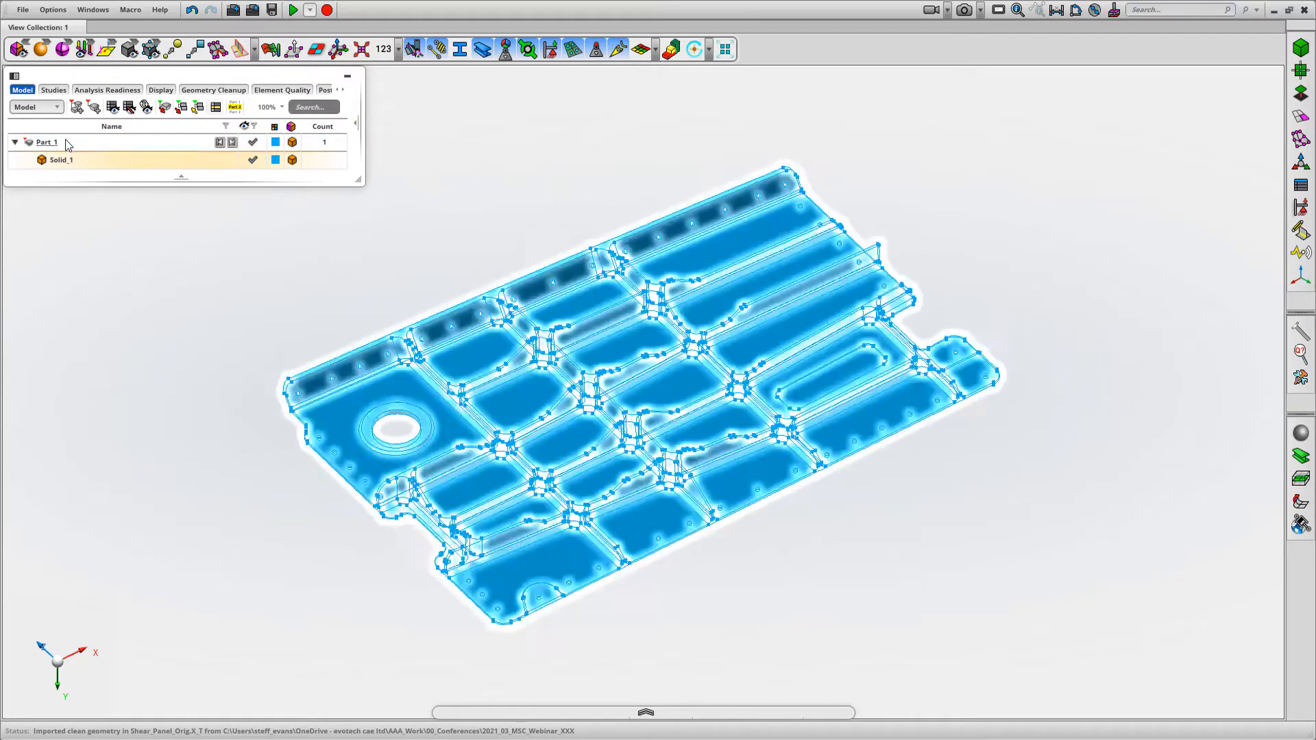
click(429, 220)
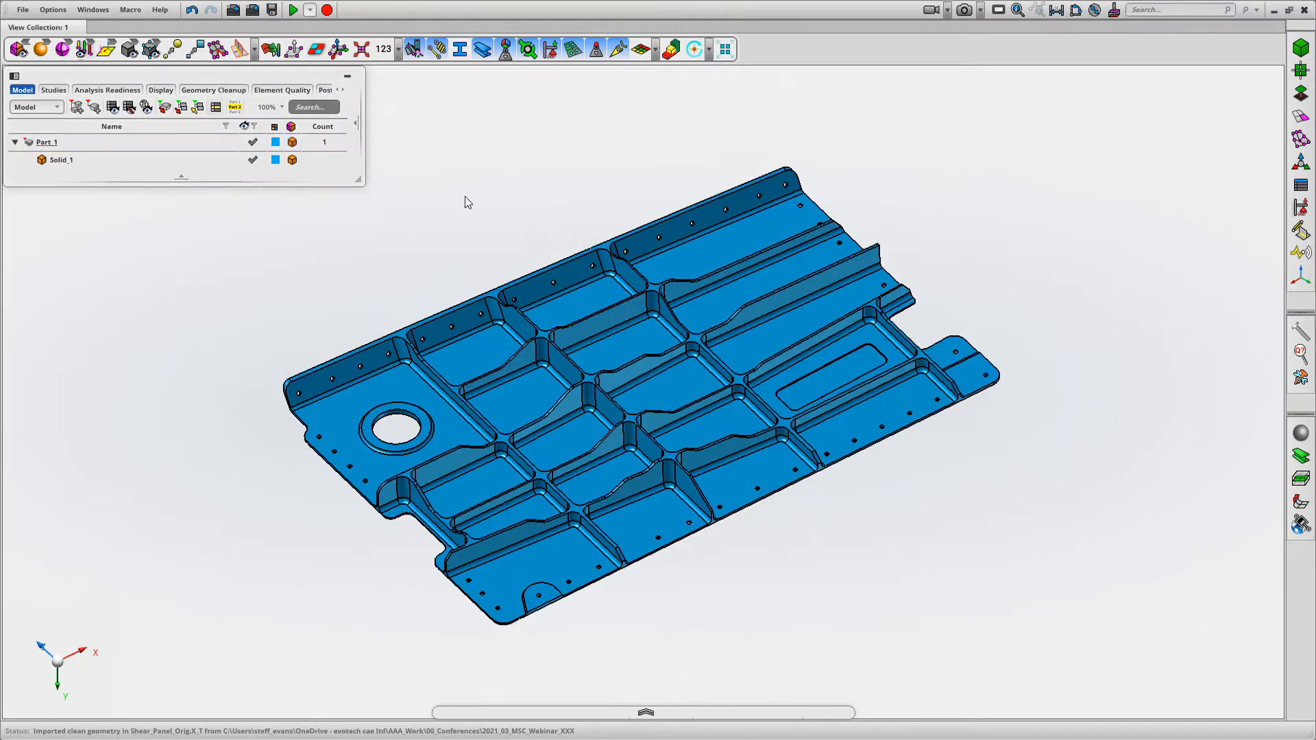
Clean up Solid_1 with Geometry Cleanup, cleaning topology and optimizing geometric representation at 0.01 mm tolerance each
click(1300, 94)
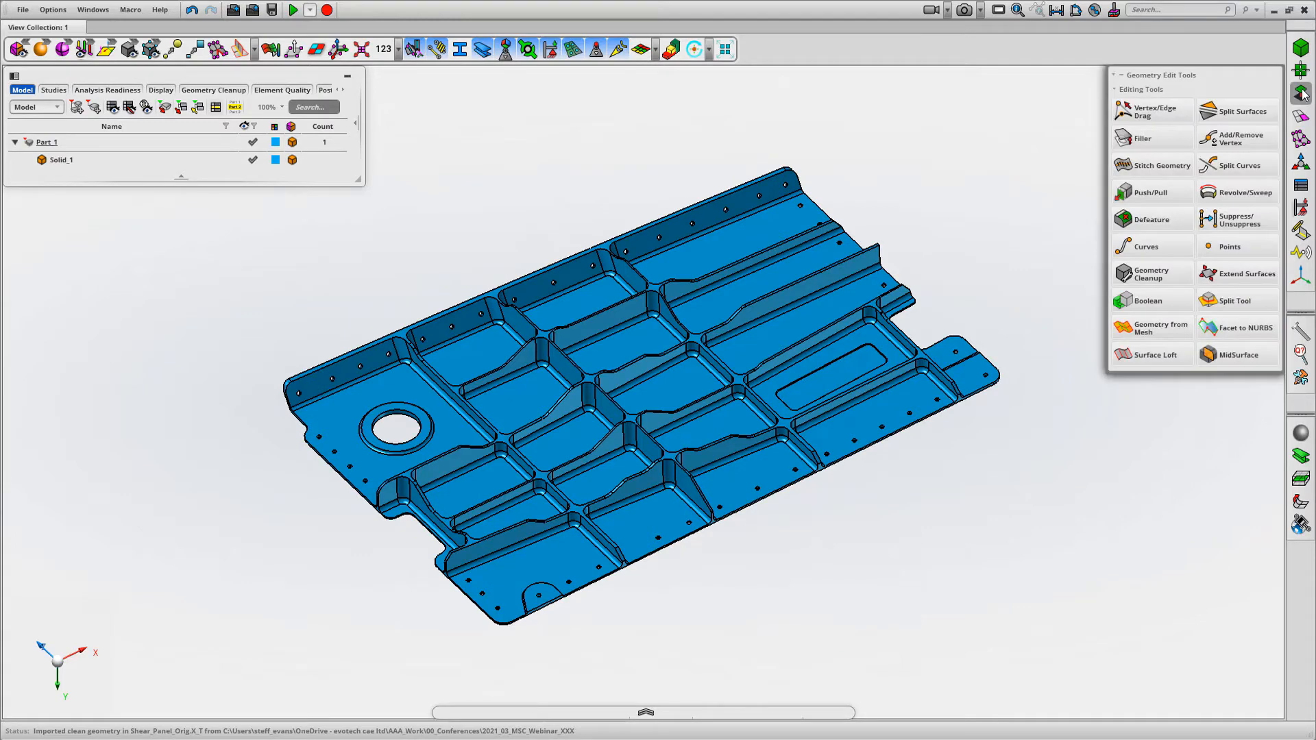
click(1146, 274)
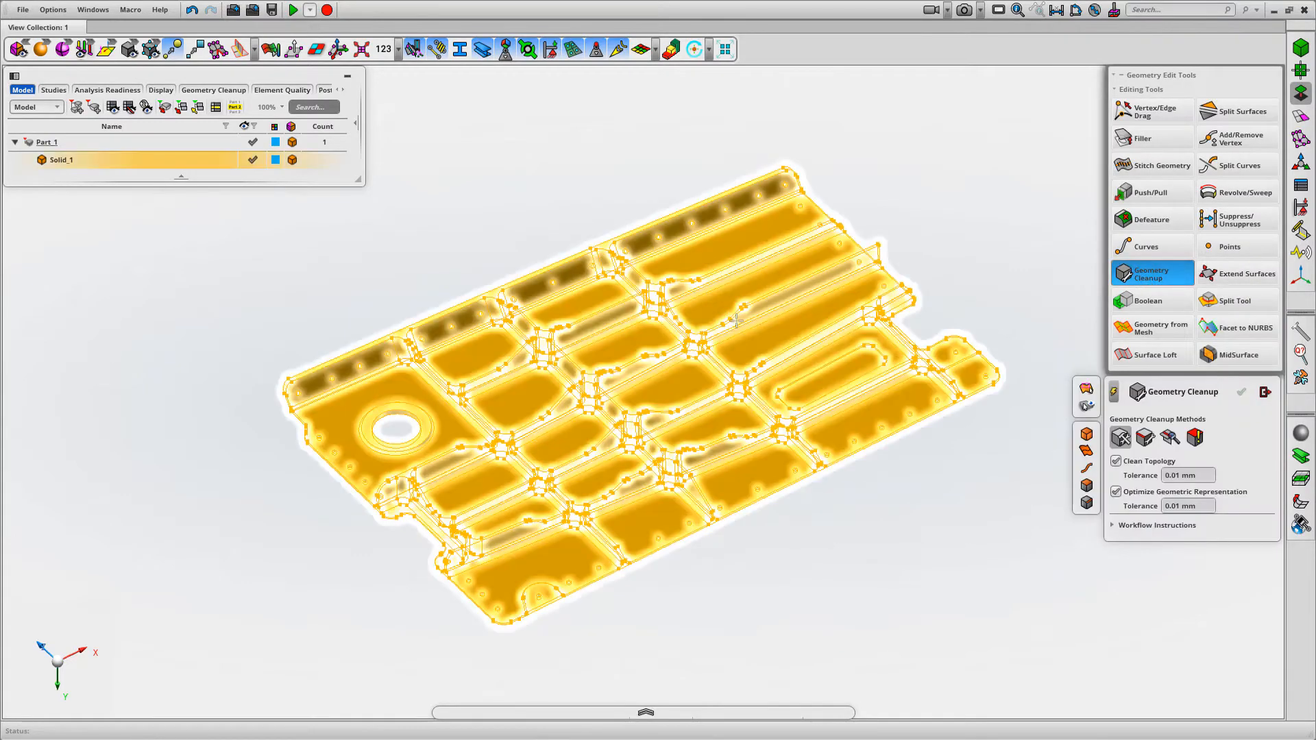
scroll(931, 195, down, 3)
middle_click(931, 195)
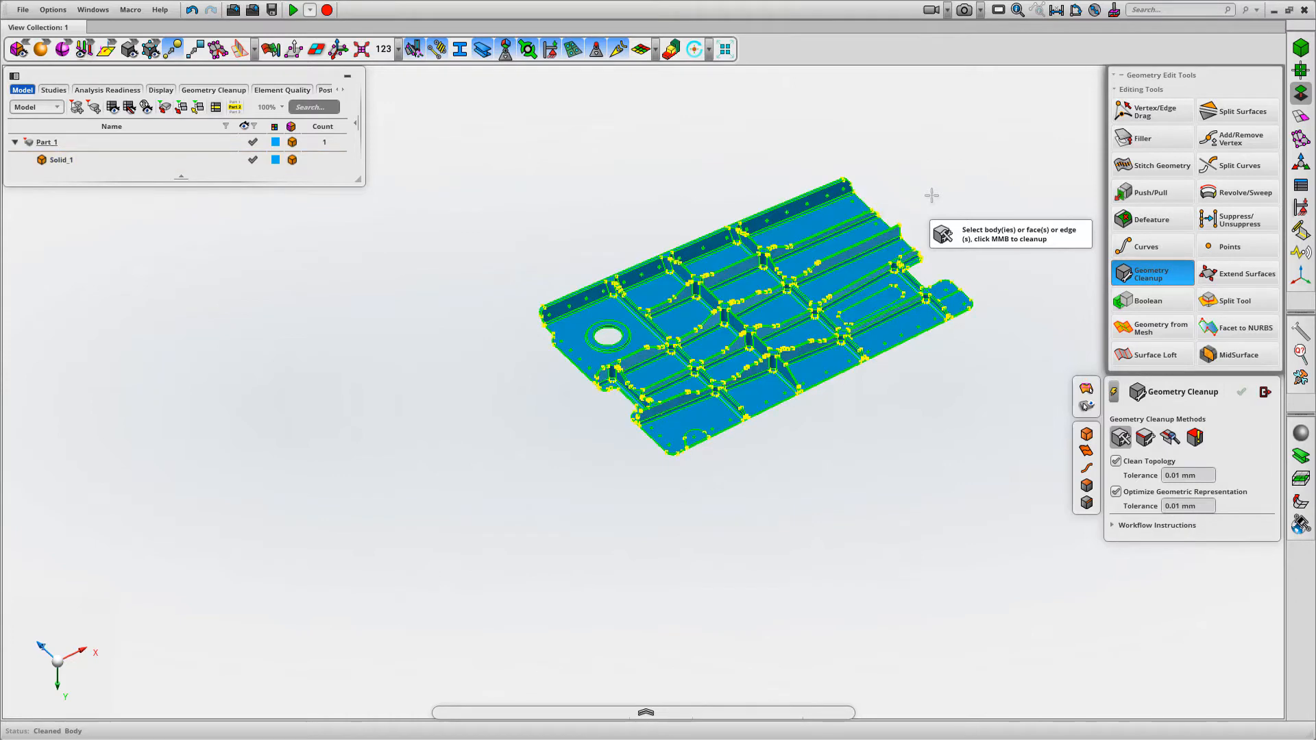
click(1265, 392)
key(f)
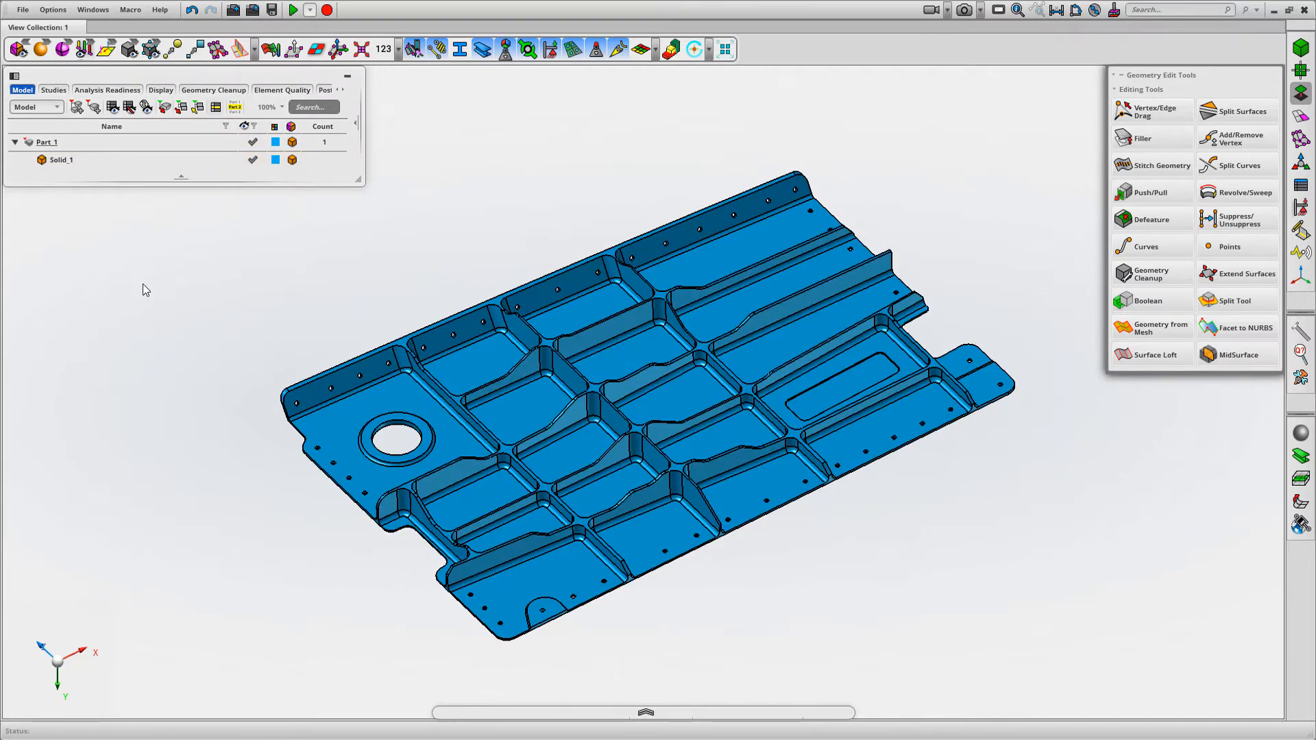
Identify the face pairs of the panel solid with the incremental MidSurface method at a thickness ratio of 5.00
scroll(214, 291, down, 2)
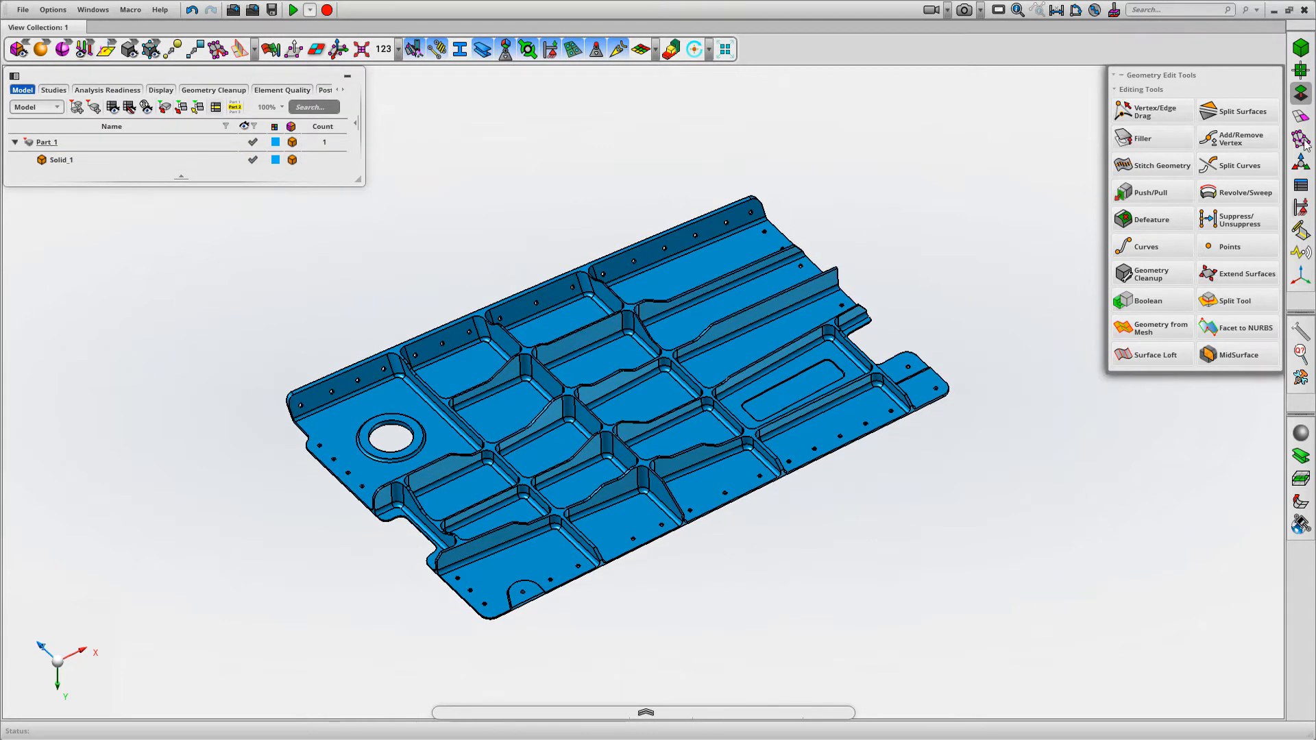
mouse_move(1305, 118)
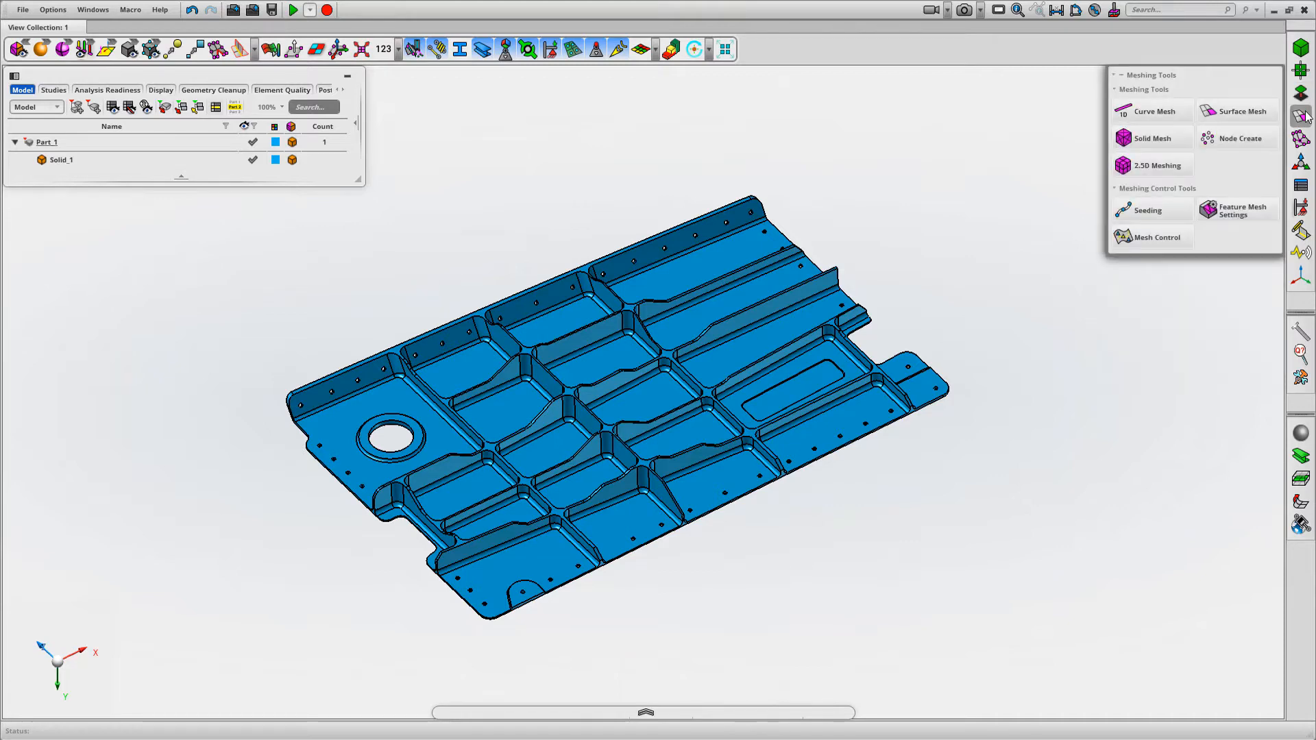
mouse_move(1300, 92)
click(1236, 355)
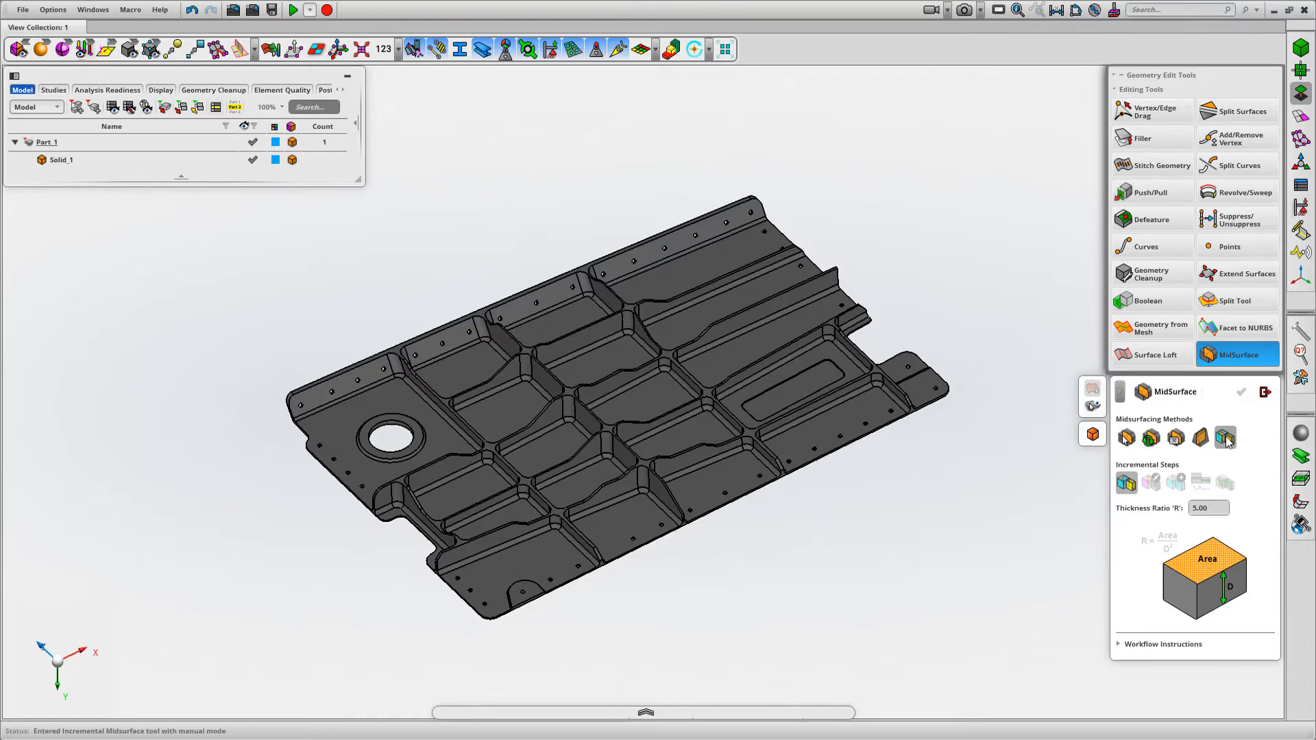
click(720, 420)
middle_click(915, 516)
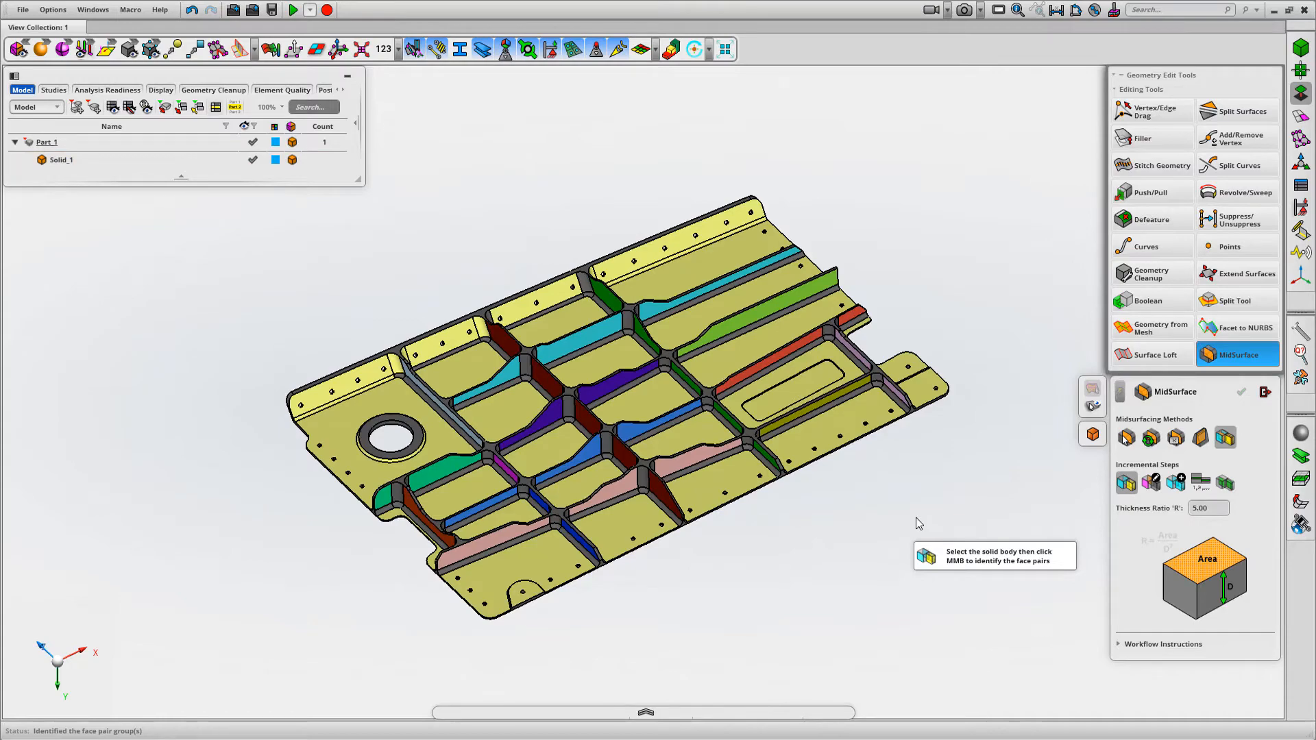
Merge the grey-blue, magenta and dark blue face pairs of the cross rib beside the large round hole into one group
middle_drag(916, 513, 973, 521)
scroll(917, 513, up, 2)
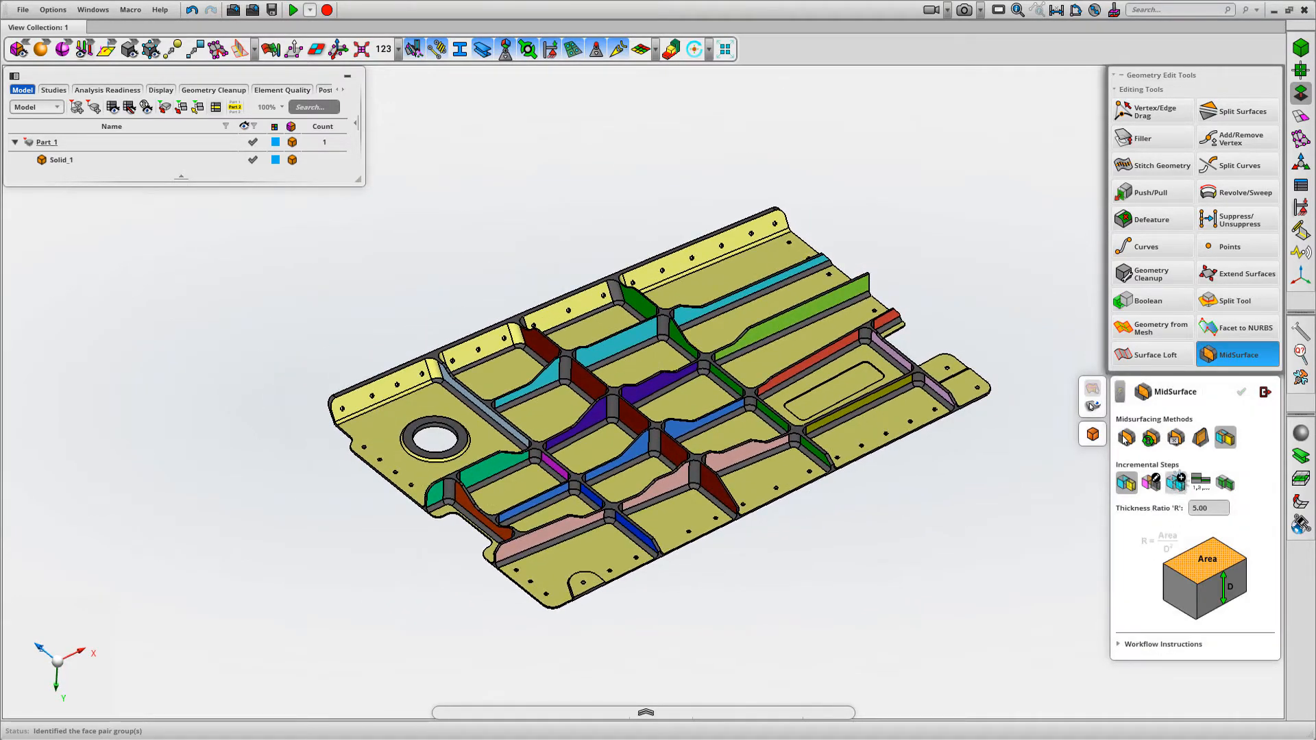
click(1175, 483)
scroll(754, 573, up, 3)
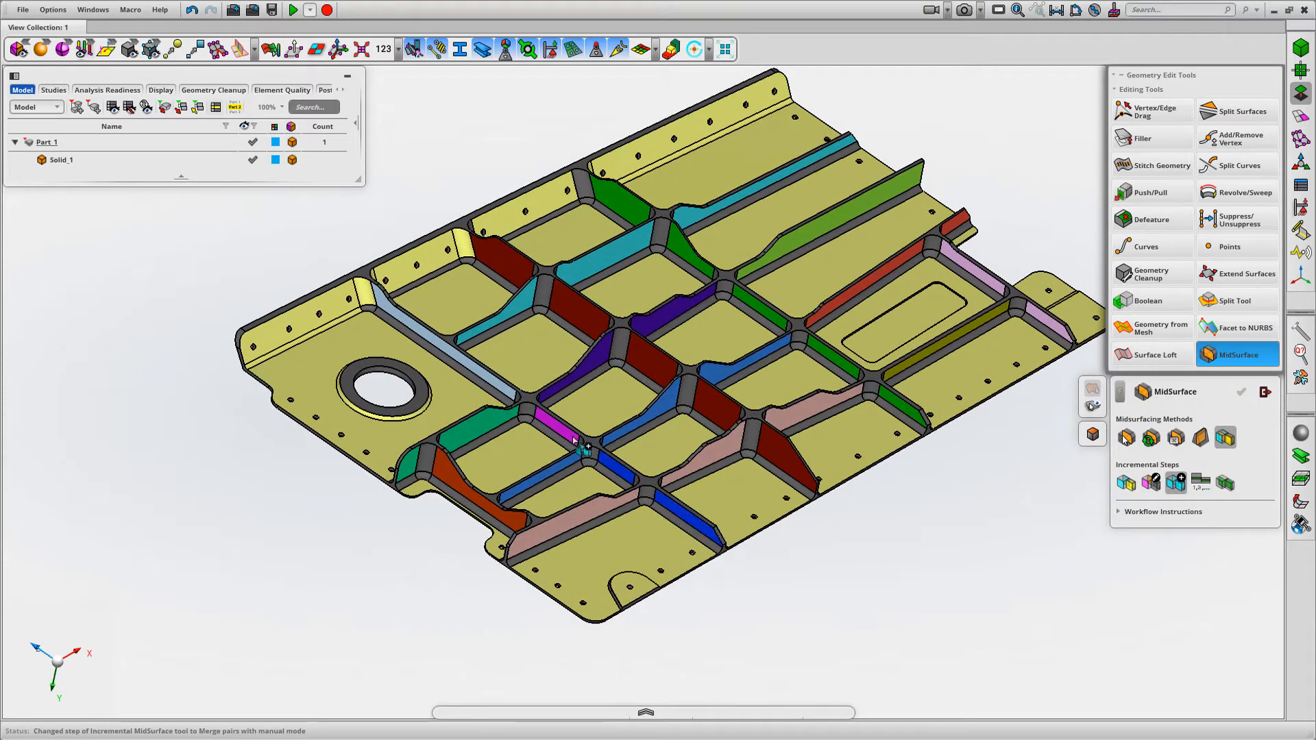
click(495, 387)
click(614, 480)
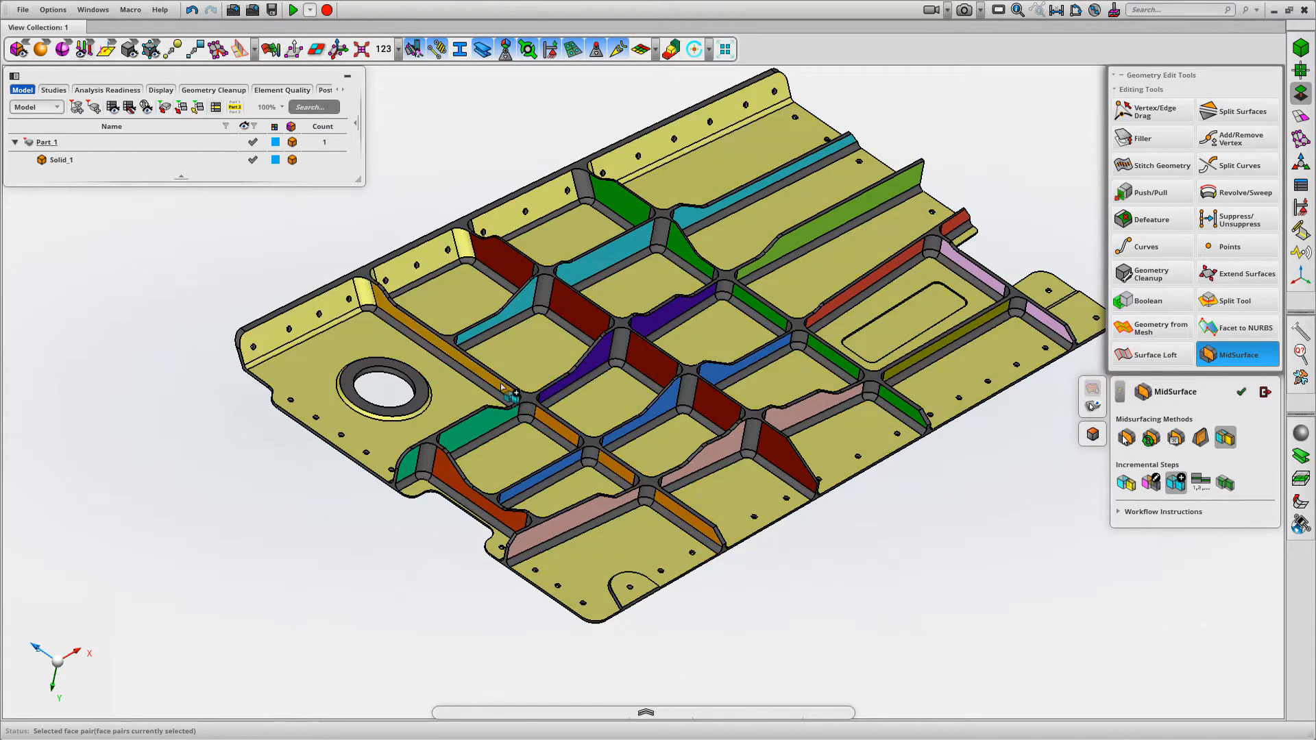
middle_click(829, 555)
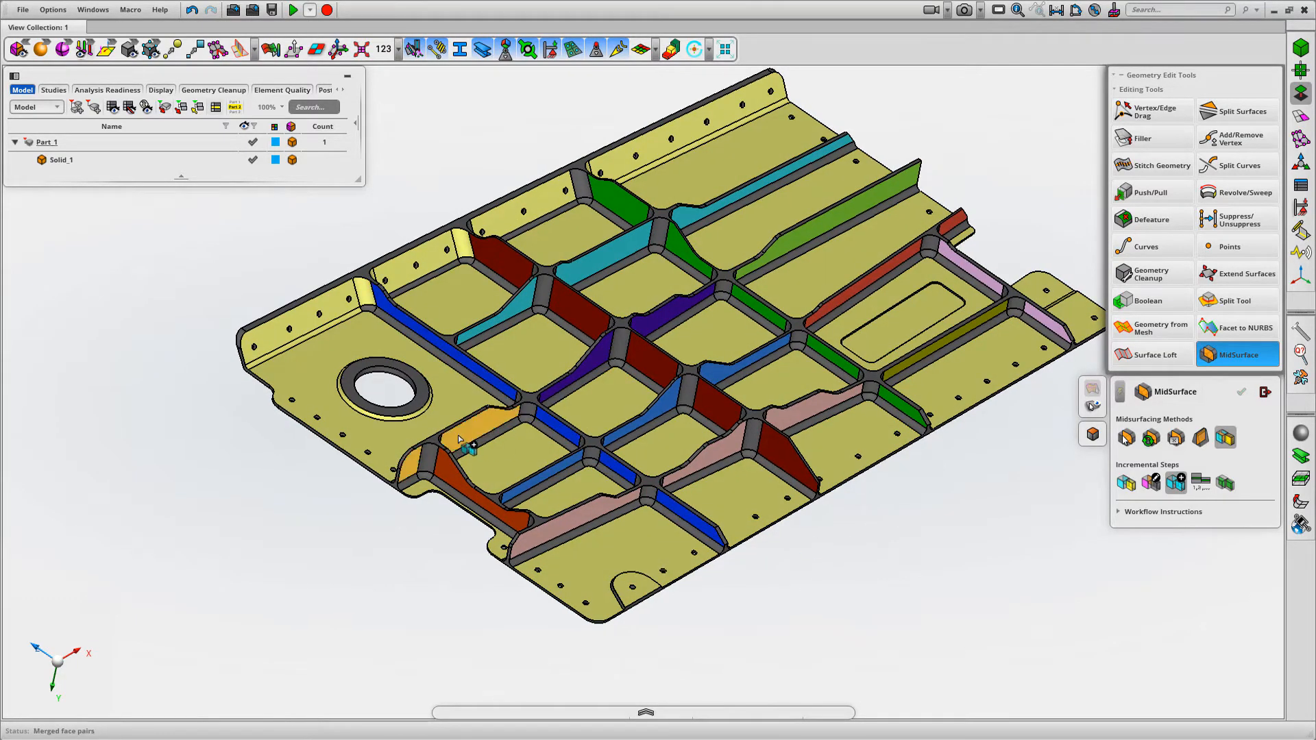
Merge the split face pairs of three lengthwise ribs, one group each: green with purple and lime, pink with olive, and blue with red
click(634, 350)
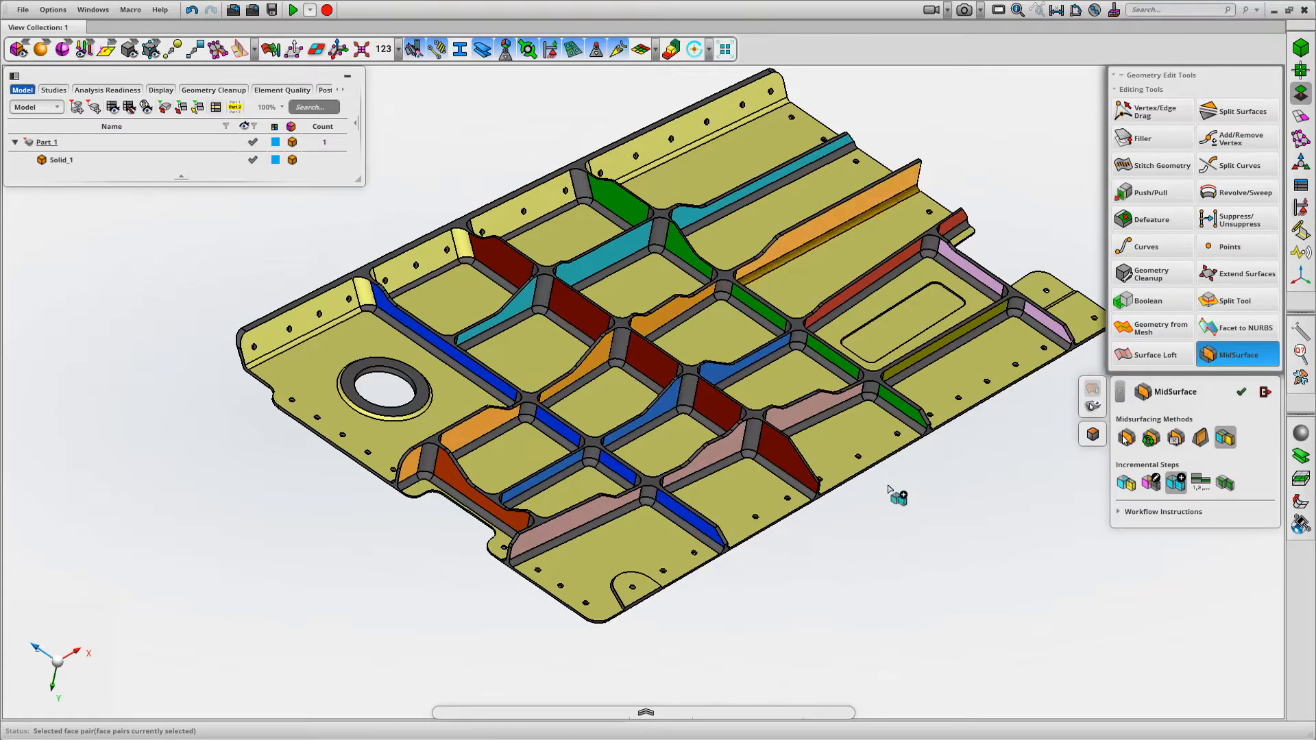
middle_click(953, 555)
middle_drag(957, 542, 953, 542)
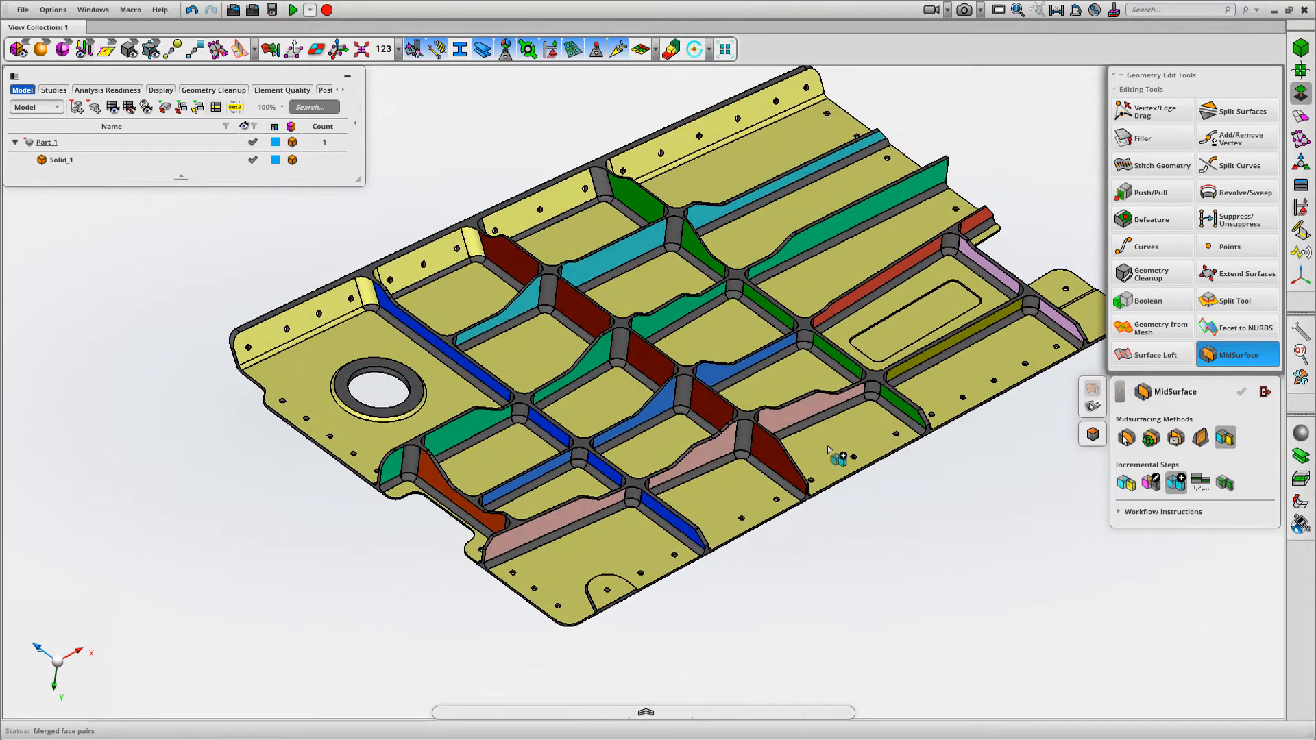
click(807, 408)
click(920, 361)
middle_click(997, 538)
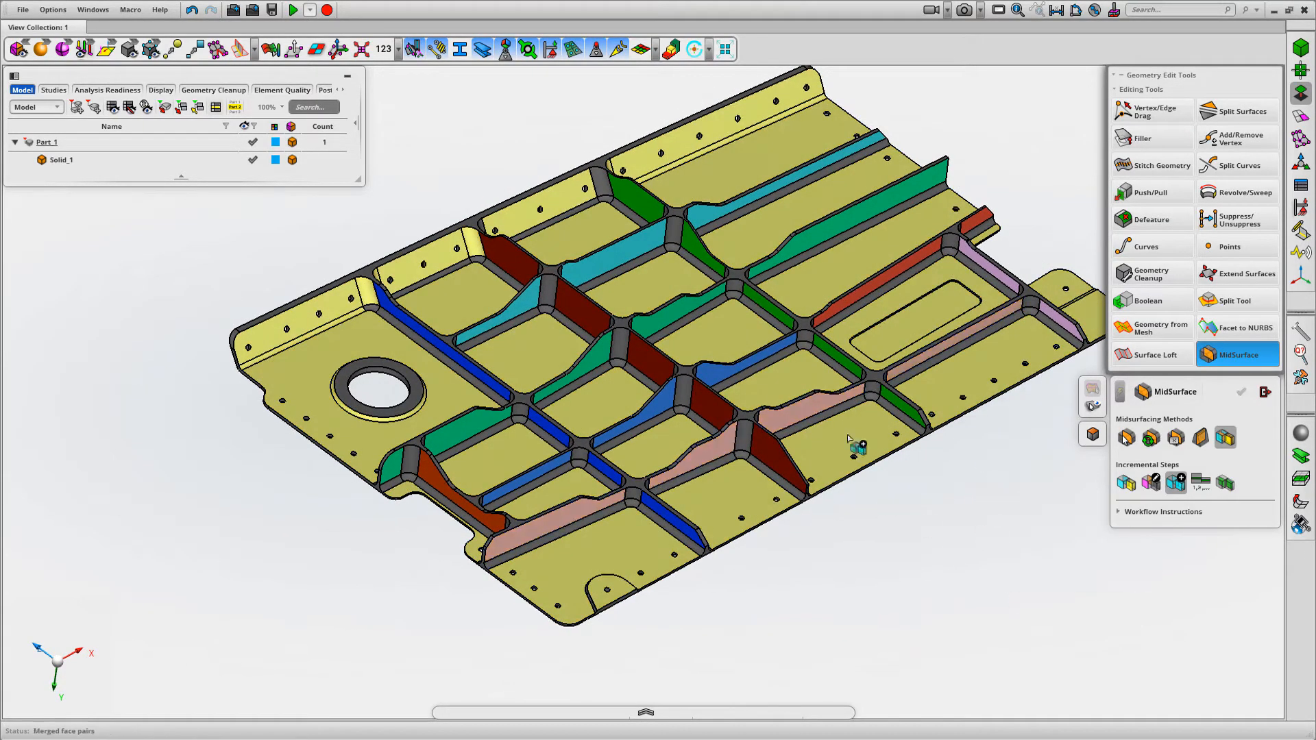
click(708, 370)
click(881, 280)
middle_click(987, 546)
scroll(960, 529, down, 3)
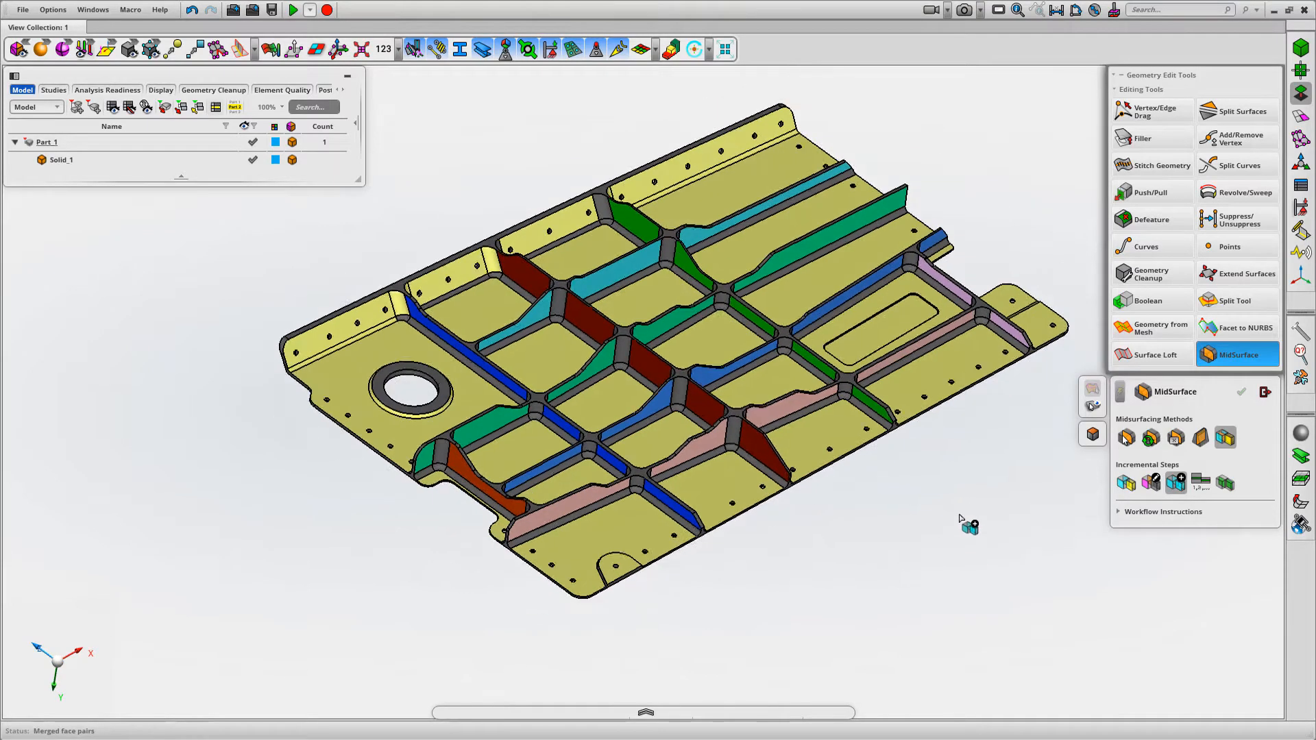
Extract the mid-surfaces from all face pairs of the panel with Extend & Trim enabled and splitting at thickness changes off
click(1224, 482)
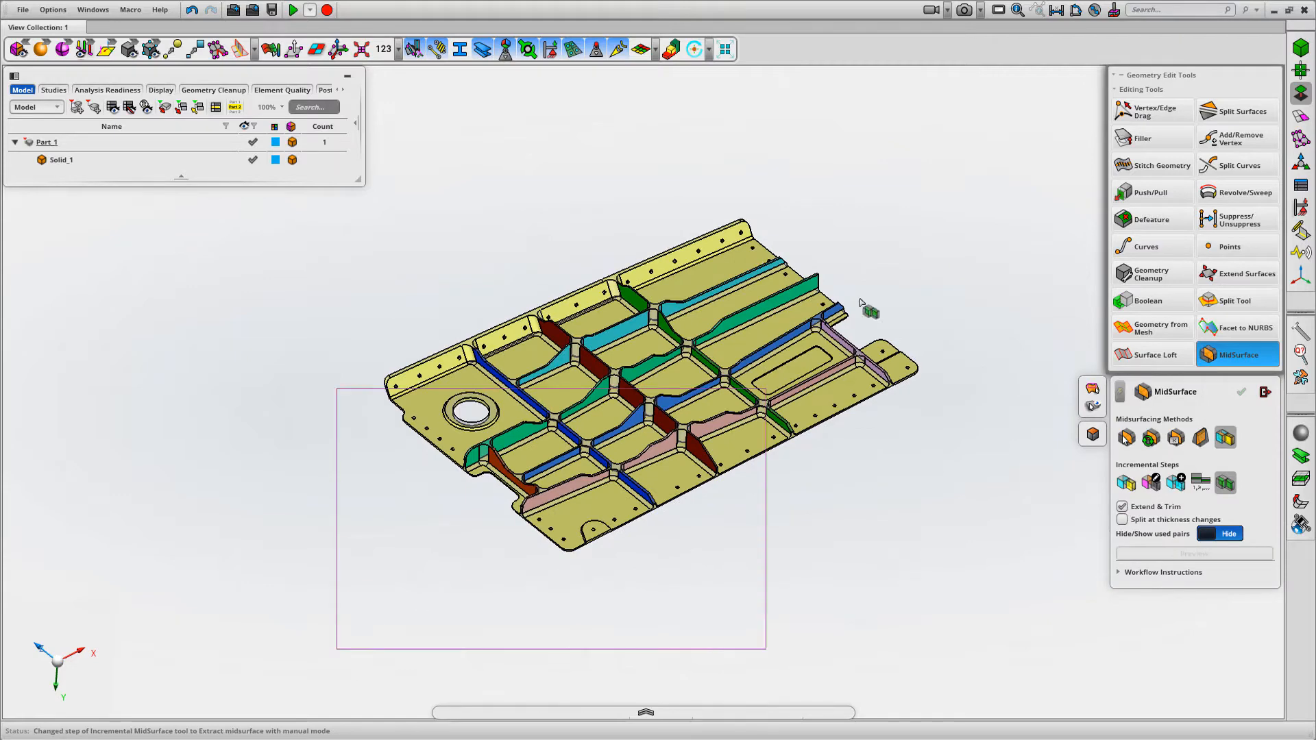
drag(860, 303, 961, 158)
middle_click(962, 497)
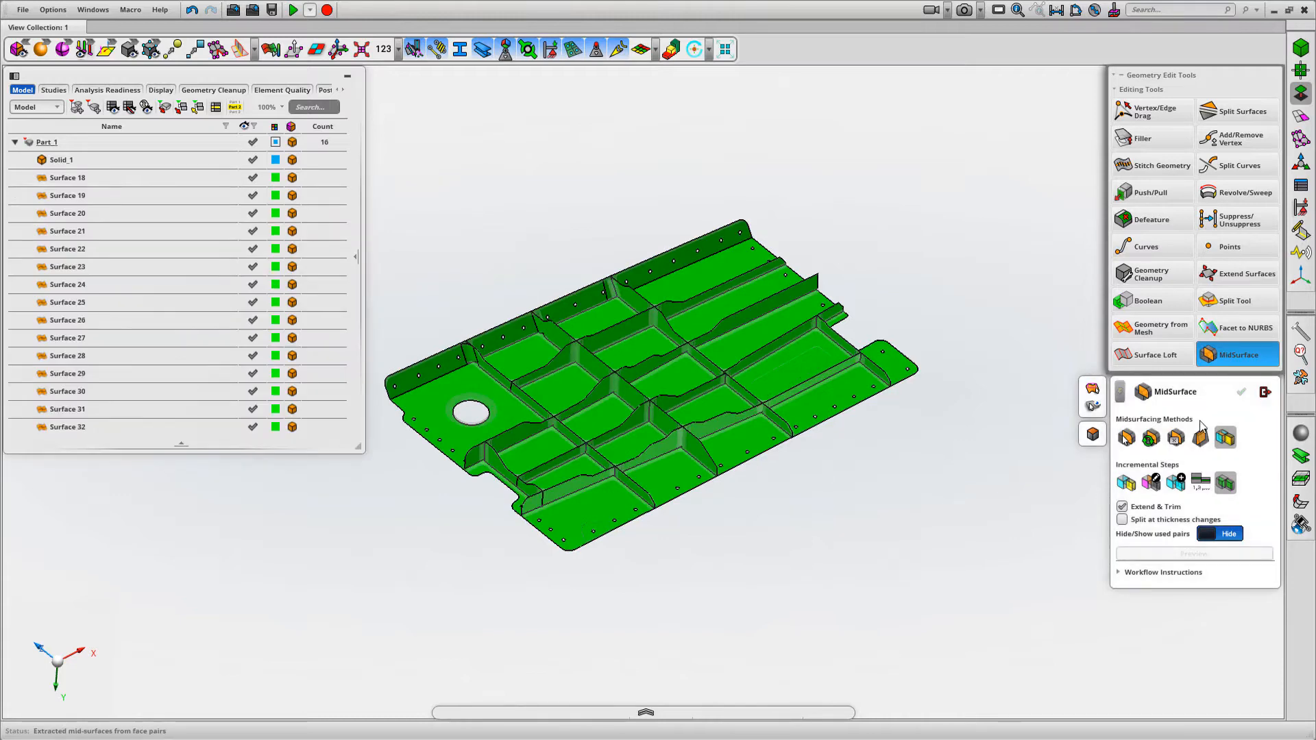
click(1264, 393)
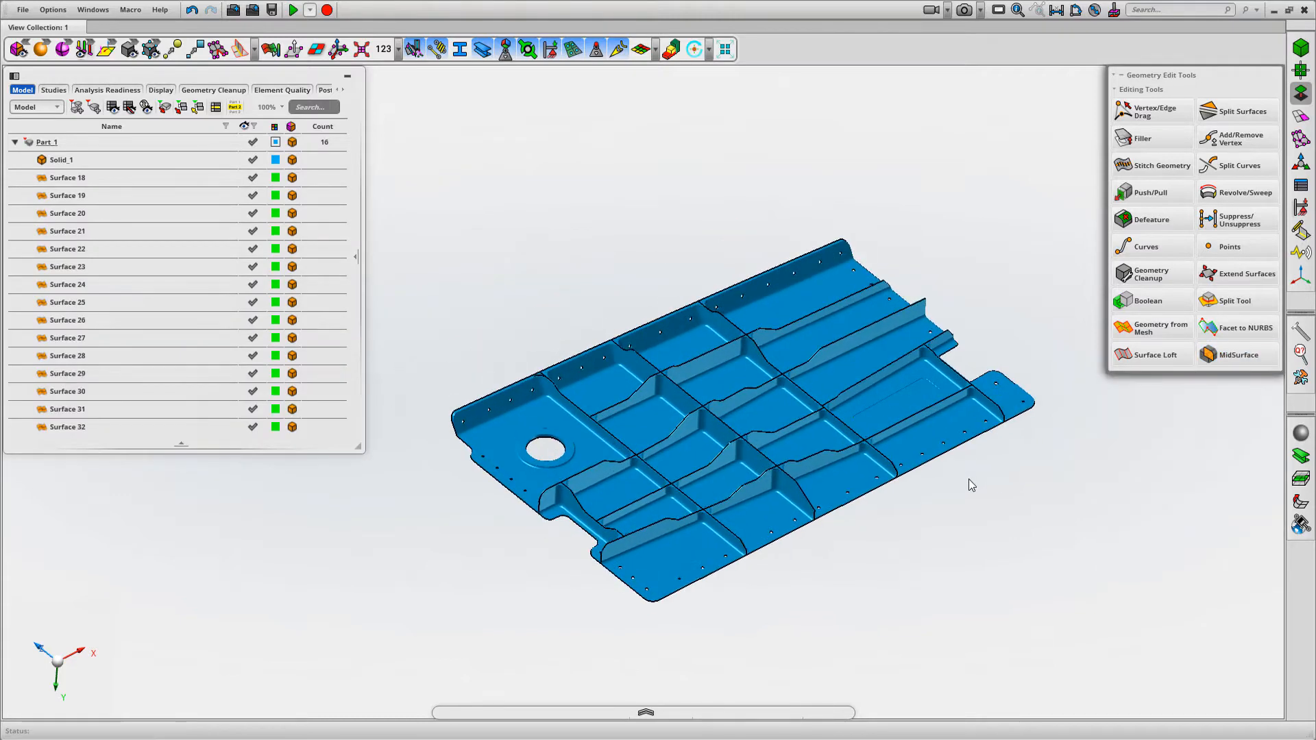
Hide Solid_1 so that only the extracted mid-surfaces are displayed
click(252, 159)
mouse_move(445, 204)
middle_down()
mouse_move(457, 207)
mouse_move(438, 206)
middle_up()
middle_drag(499, 251, 509, 244)
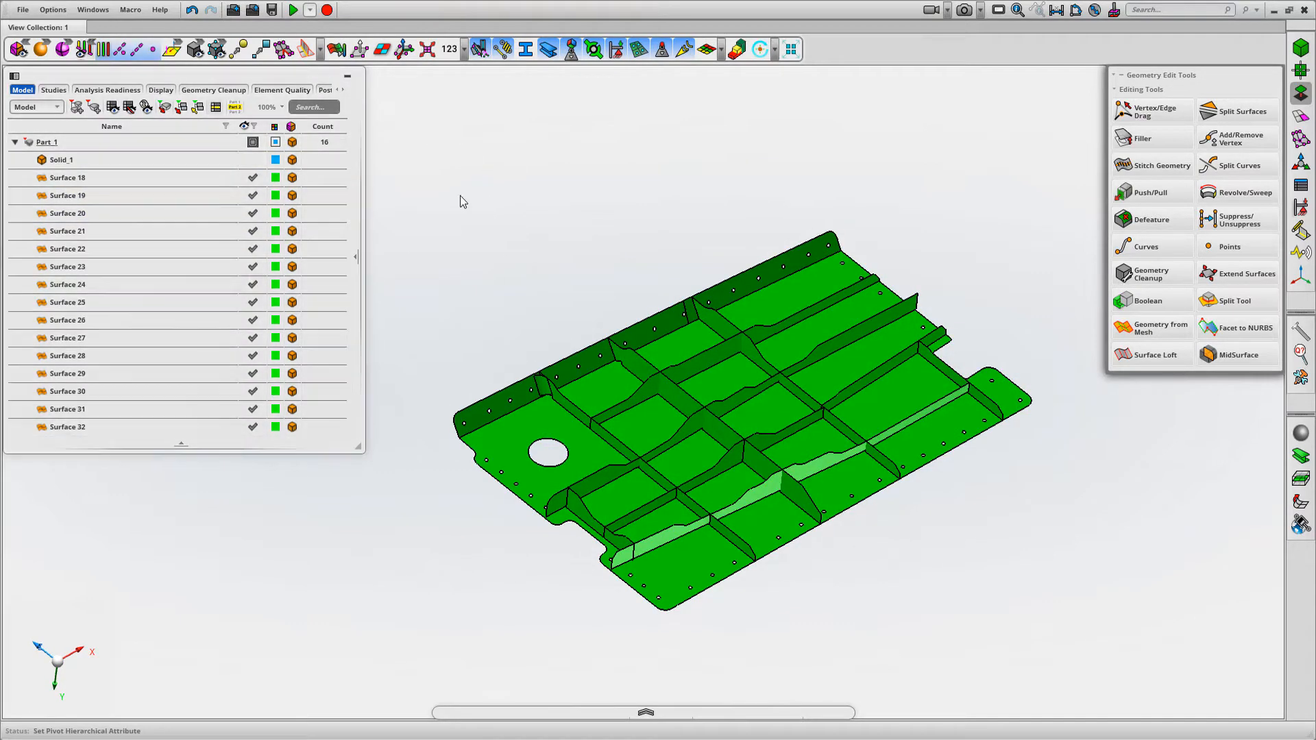
Colour the surface edges by connectivity and examine where the ribs meet the flange and base of the panel
click(103, 49)
middle_drag(561, 222, 541, 306)
scroll(513, 350, up, 5)
scroll(532, 259, down, 10)
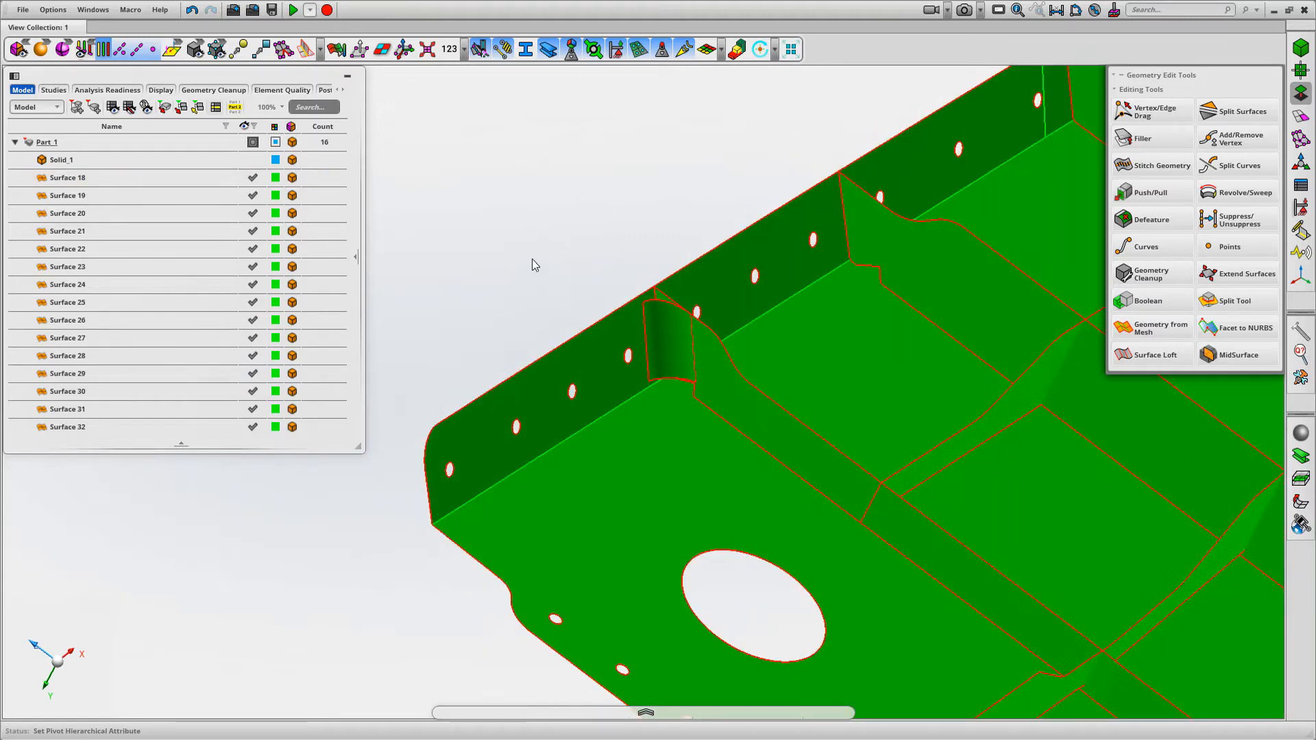
middle_drag(536, 196, 465, 155)
Apply Auto Color to Surface 18 through Surface 32 so each mid-surface gets its own colour
click(64, 179)
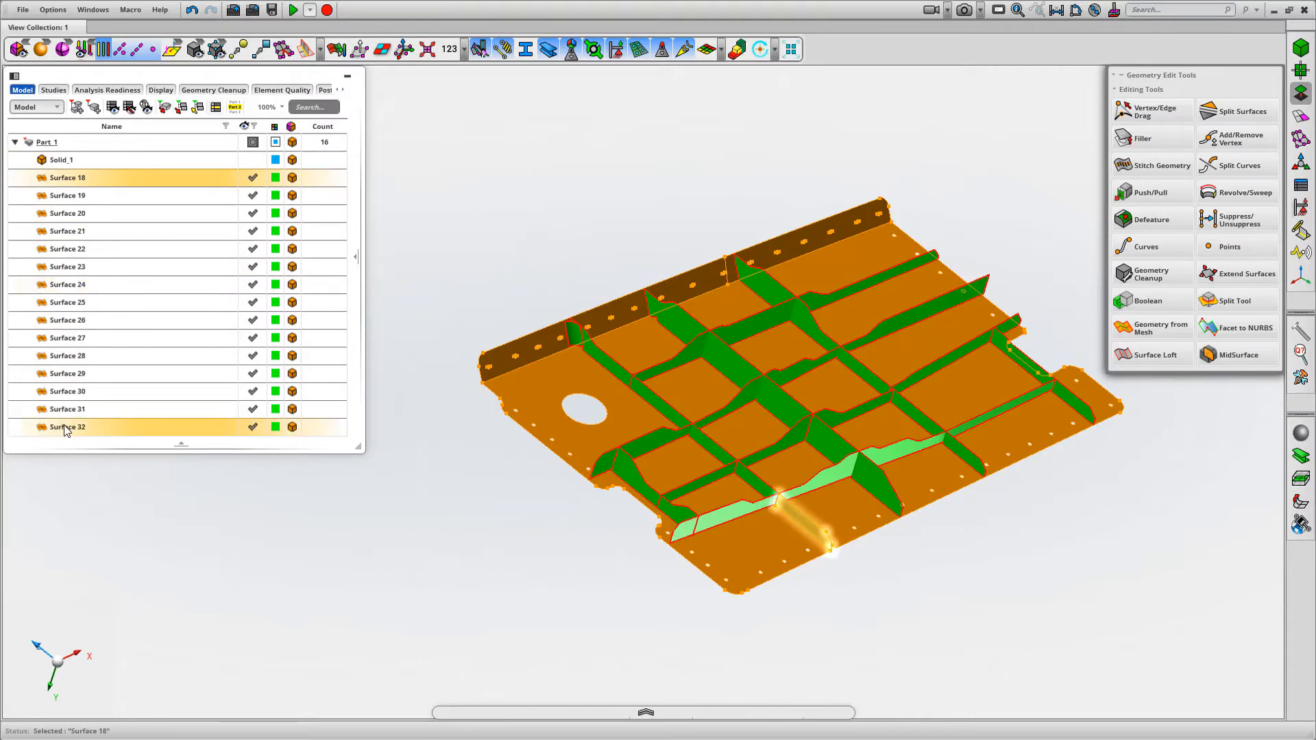
shift+click(66, 428)
right_click(68, 427)
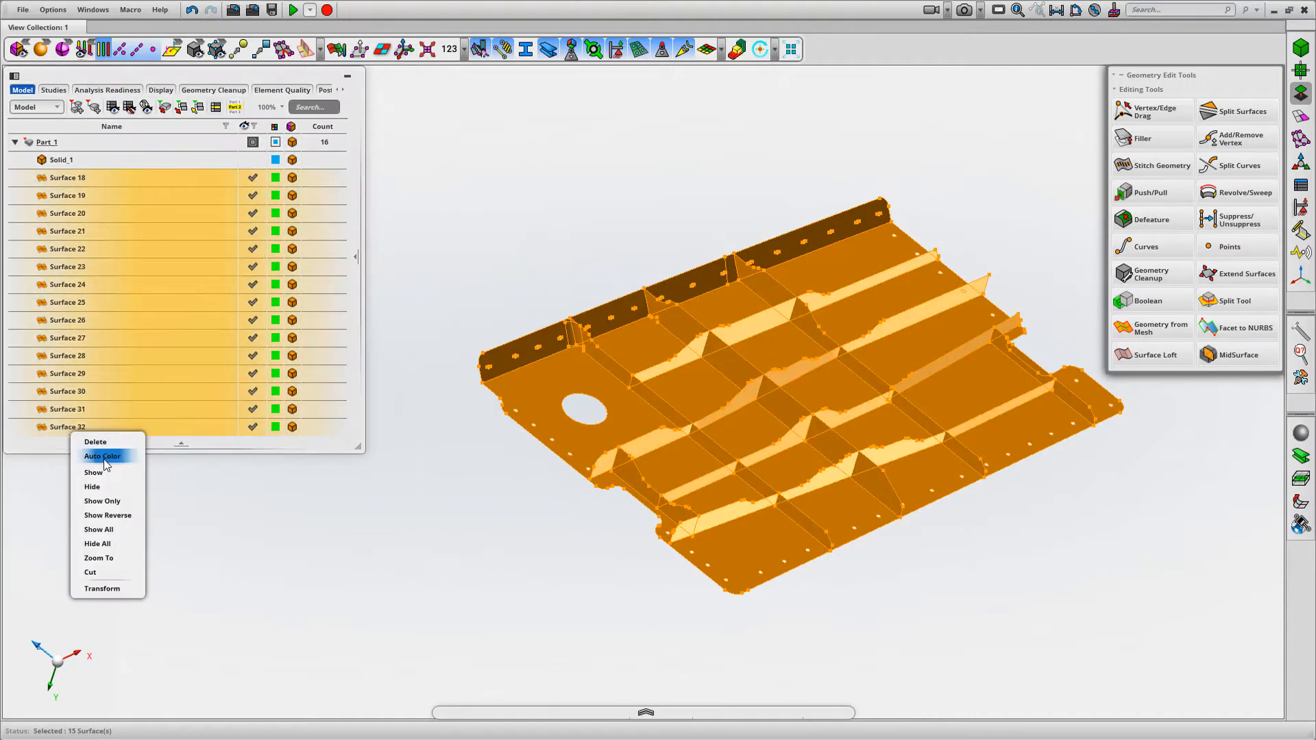
click(96, 453)
click(549, 194)
middle_drag(556, 194, 514, 192)
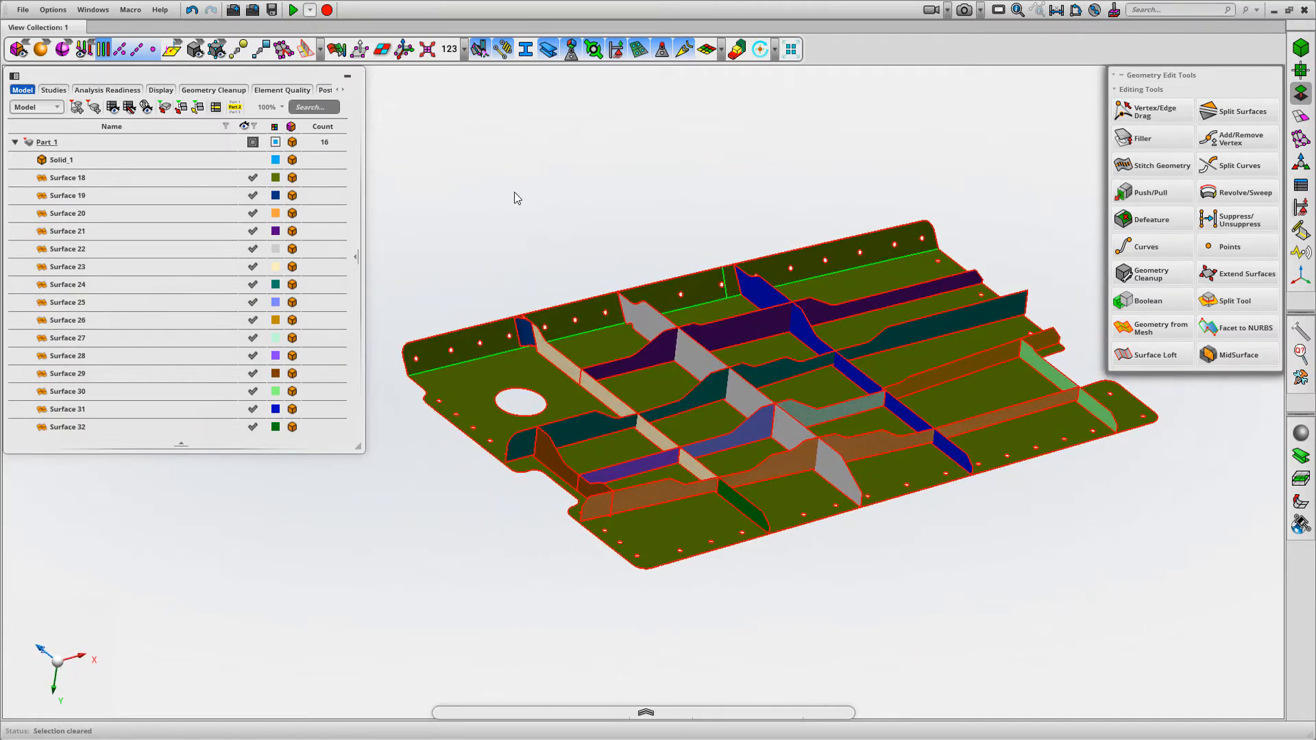
middle_drag(923, 518, 783, 439)
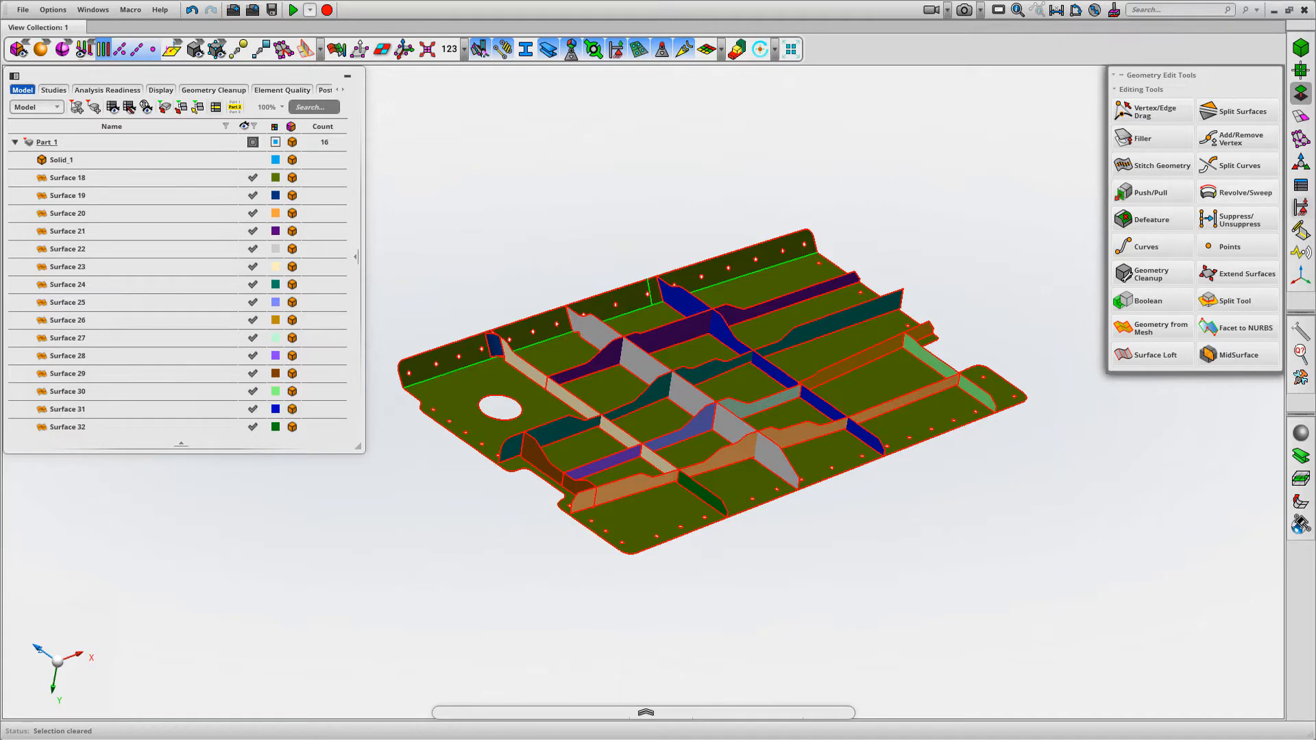
Extend and stitch all mid-surfaces using a 5.00 mm search distance and automatic cleanup at 0.50 mm tolerance
click(1303, 94)
click(1304, 95)
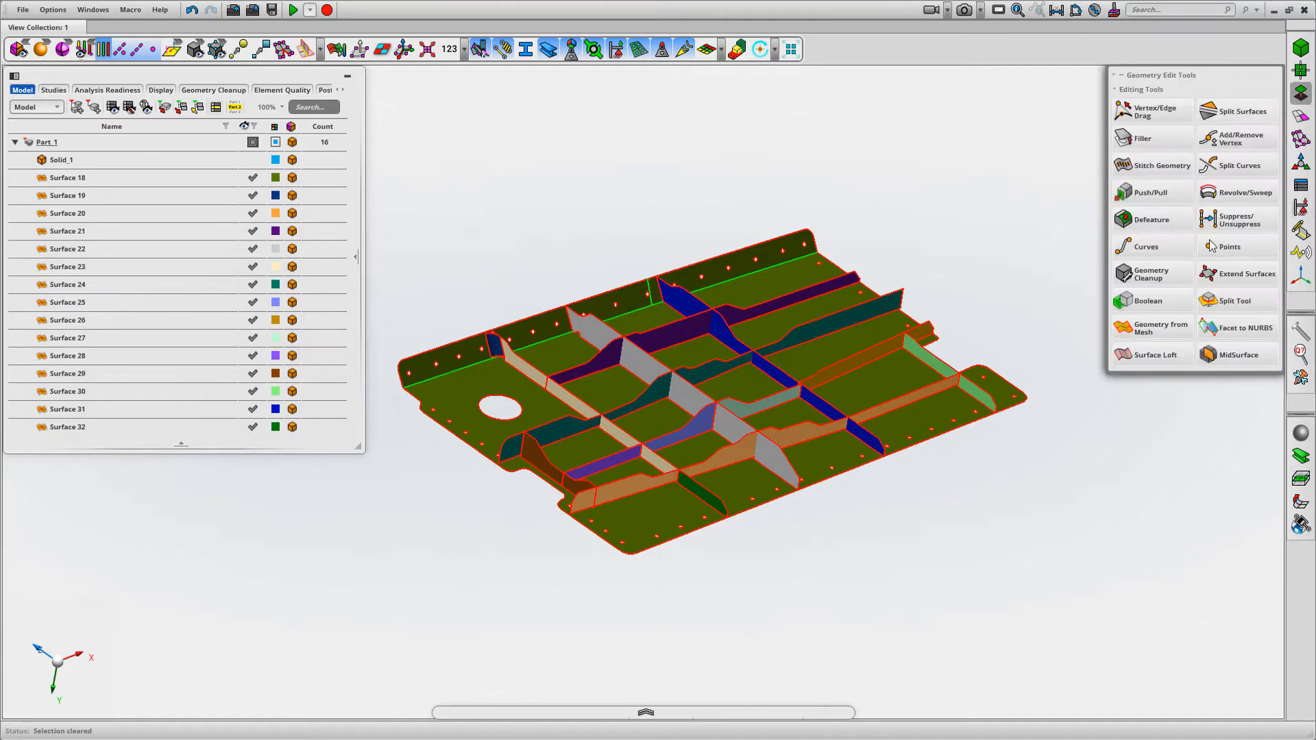
click(1241, 274)
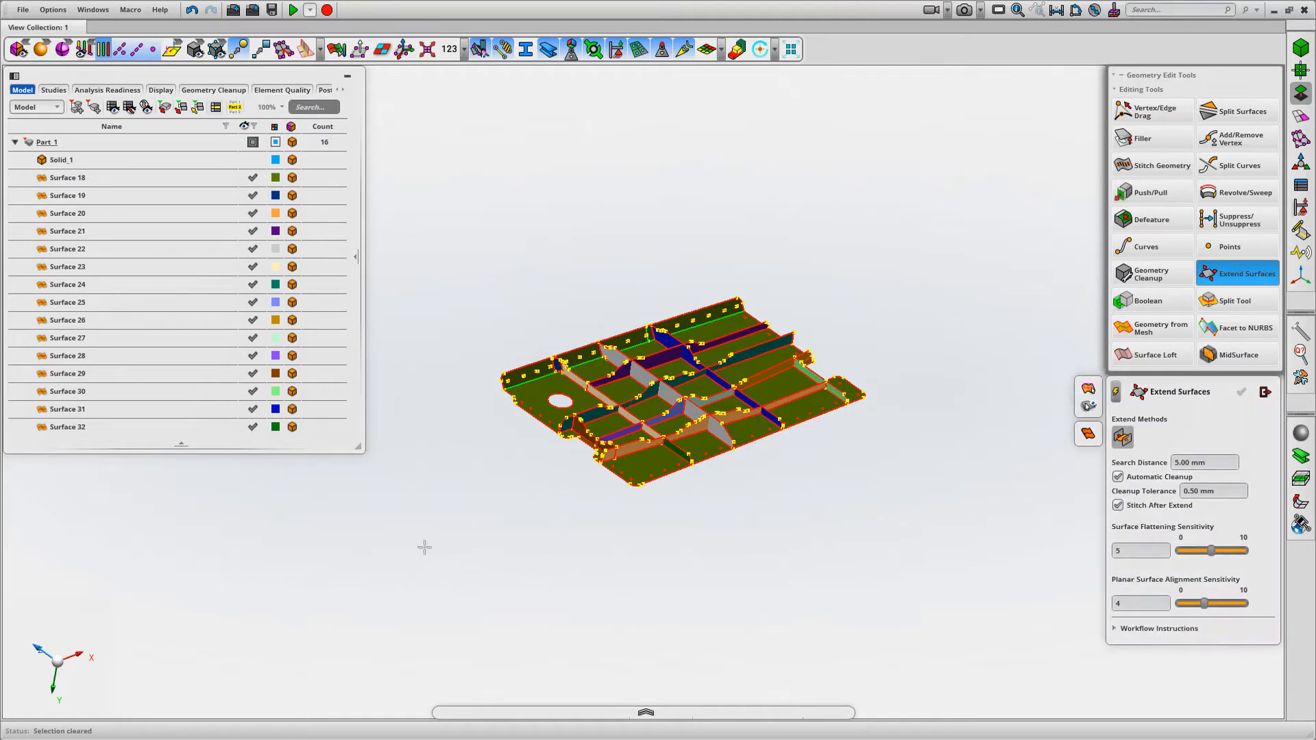
drag(424, 546, 926, 248)
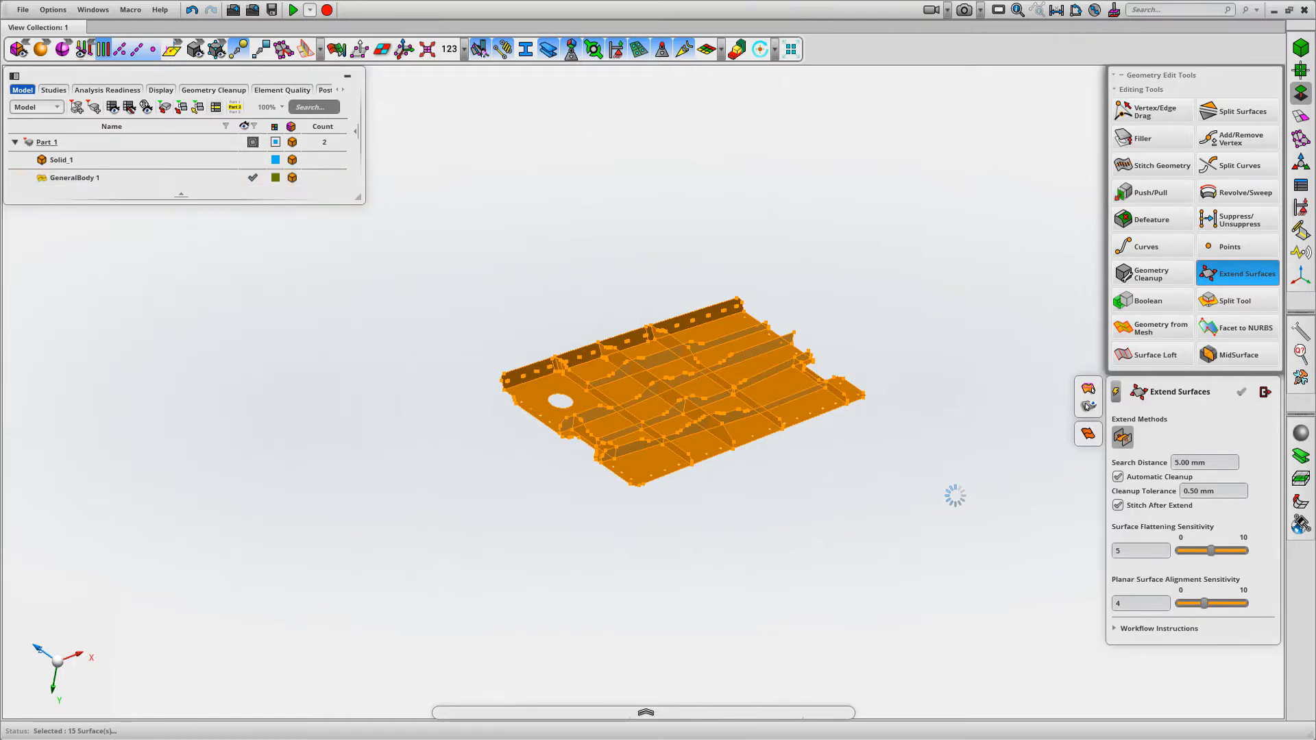
click(1264, 392)
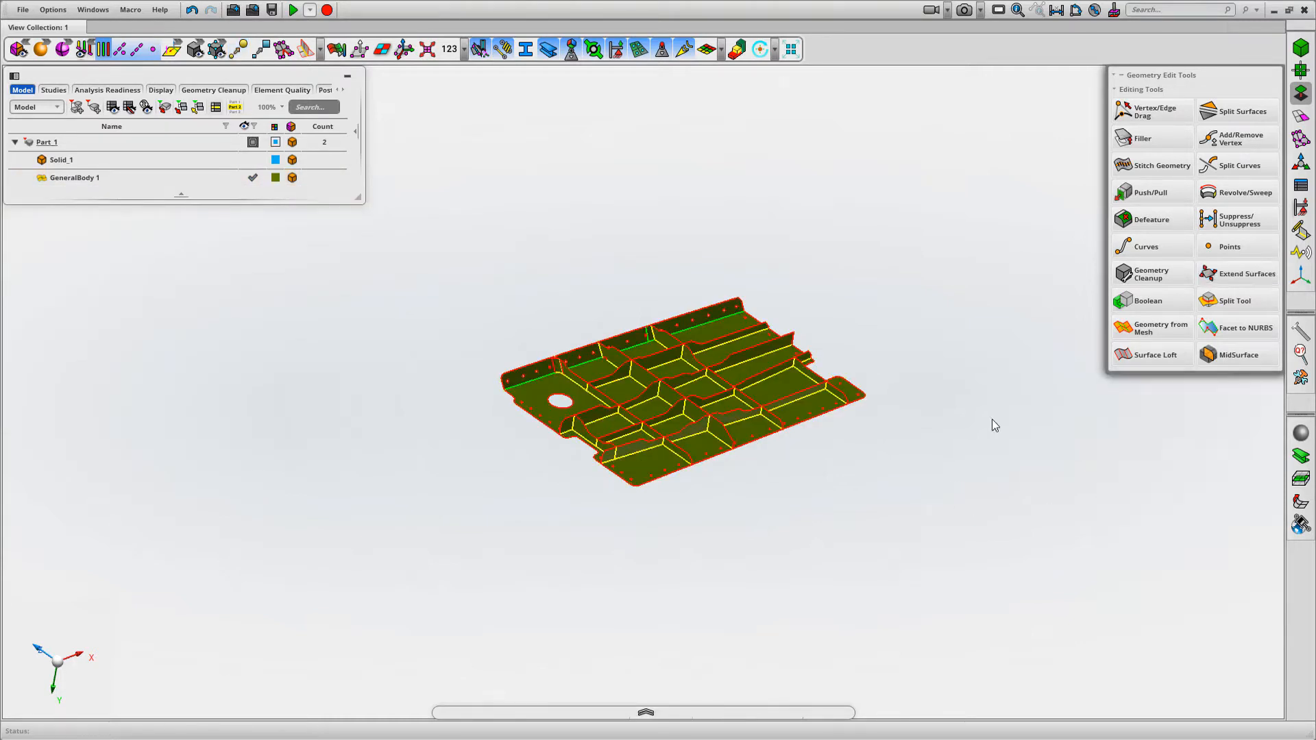
Show Solid_1 over the stitched mid-surface body to compare the flange and rib region, and hide the solid again
click(254, 160)
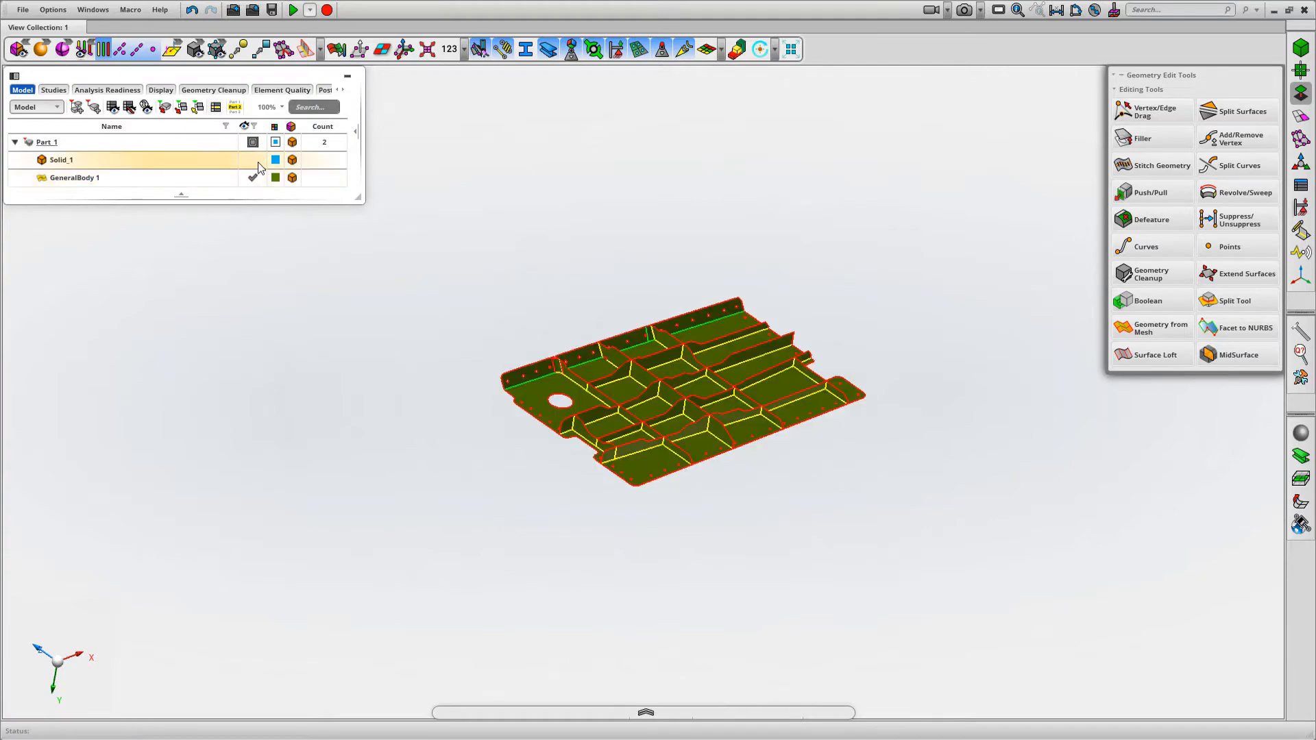
scroll(512, 314, up, 6)
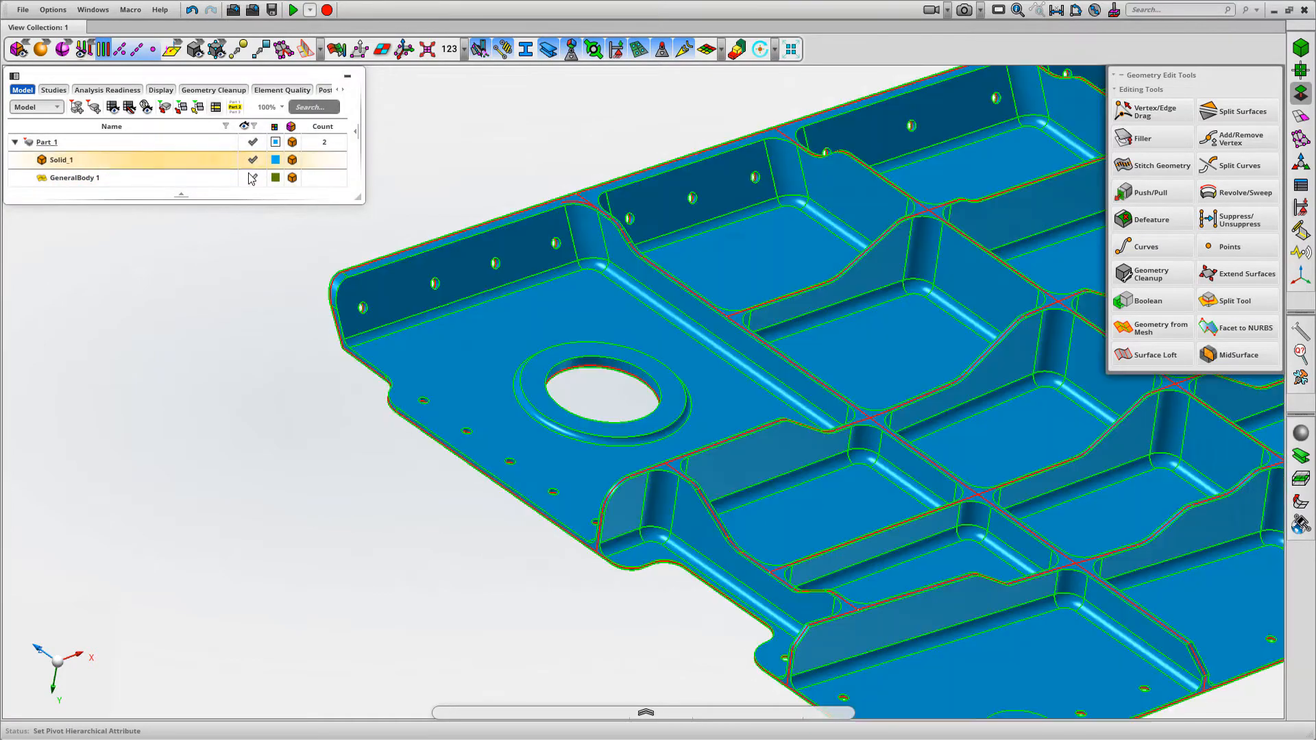
click(252, 159)
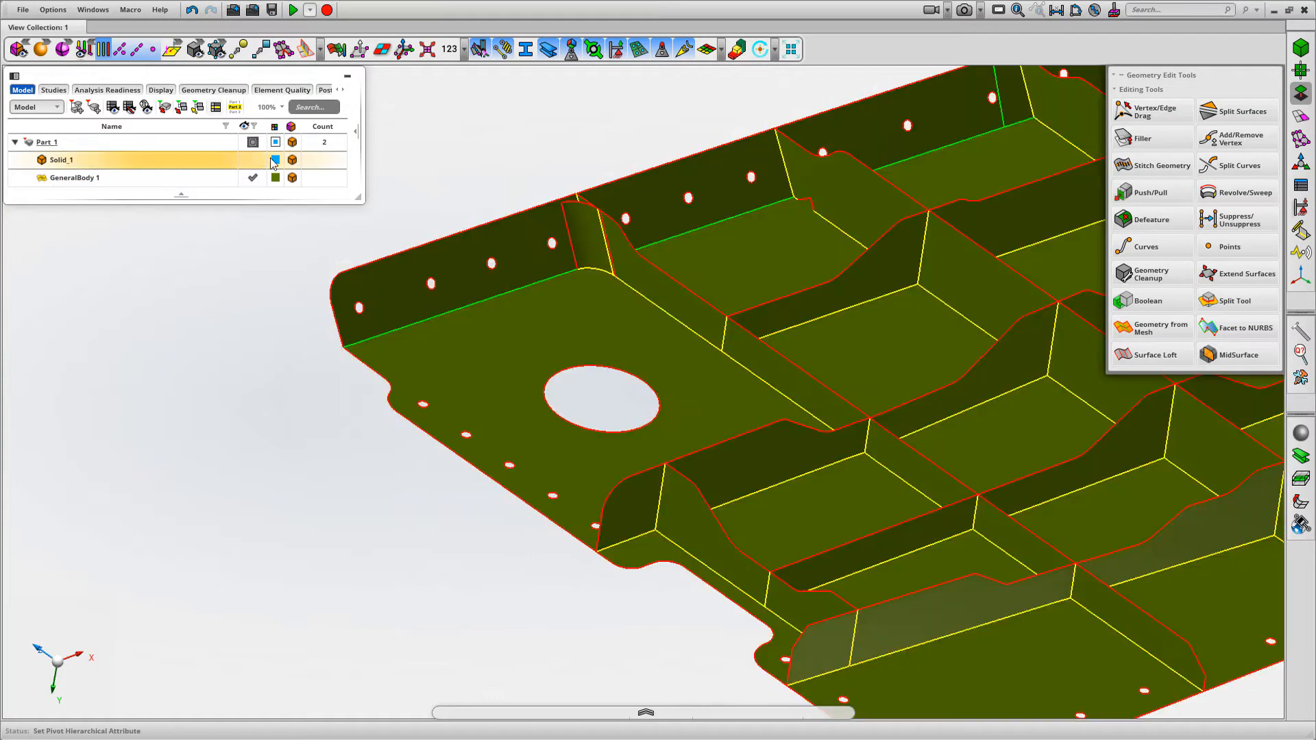
Examine the edge connectivity of the stitched mid-surface body around the rib-to-flange joints from several angles
middle_drag(522, 165, 519, 124)
scroll(599, 474, down, 4)
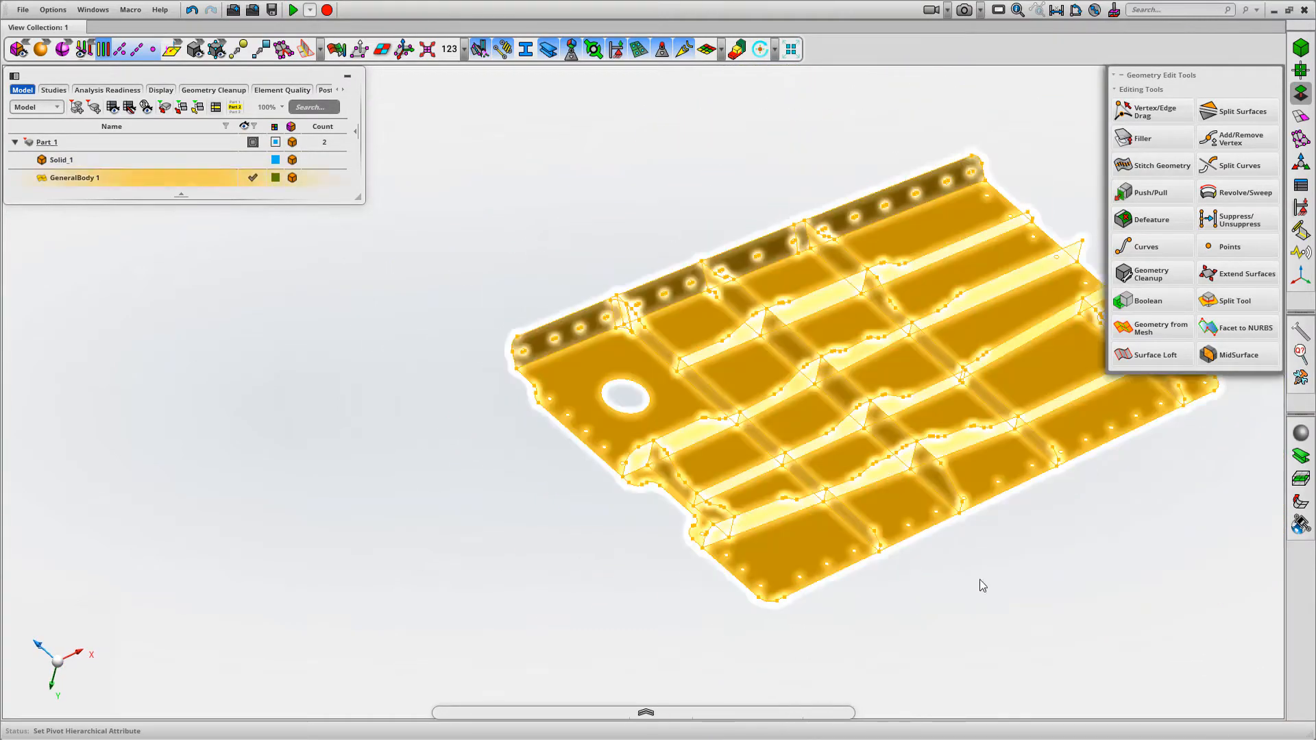
middle_drag(980, 579, 881, 578)
right_drag(882, 579, 537, 638)
middle_drag(947, 470, 894, 499)
right_drag(894, 500, 919, 544)
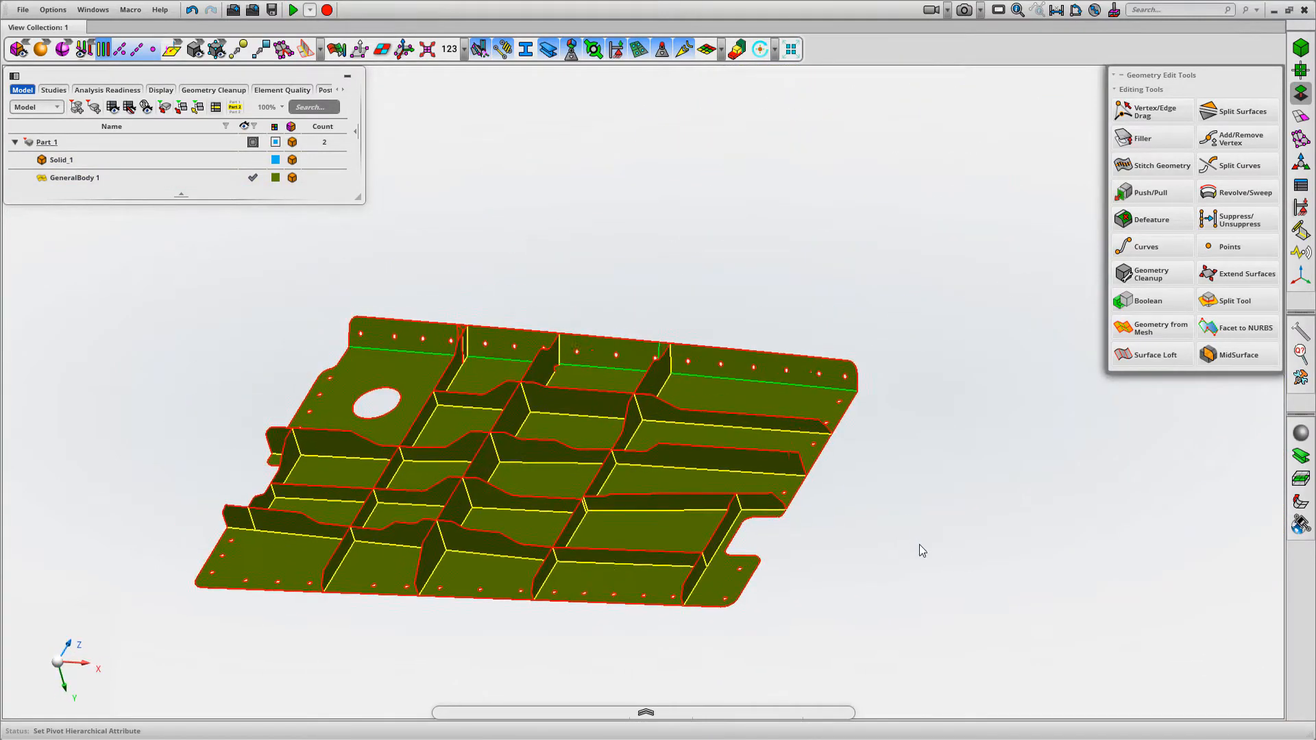
scroll(594, 302, up, 6)
middle_drag(721, 311, 681, 302)
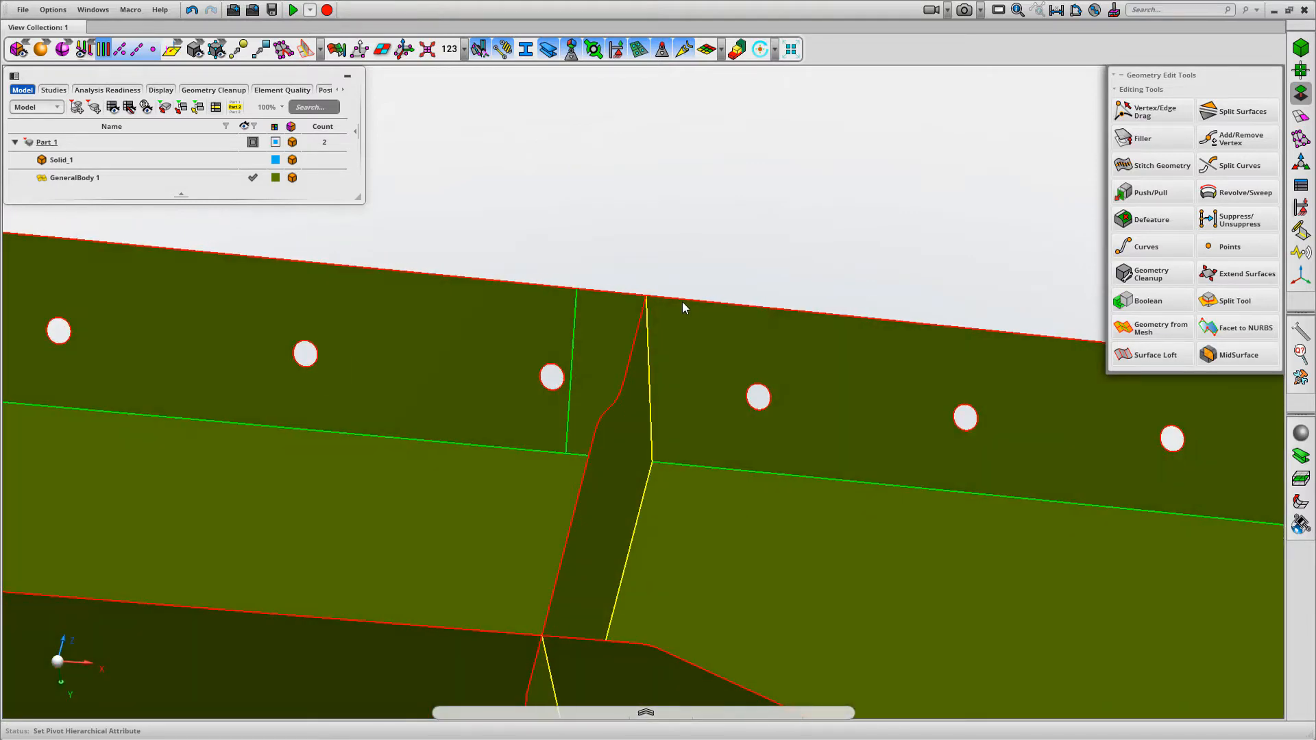
scroll(681, 302, down, 3)
right_drag(601, 228, 796, 219)
middle_drag(796, 219, 884, 254)
Snap the free edge near the rib-to-flange joint onto the adjoining surface with Vertex/Edge Drag, keeping it joined
click(1151, 111)
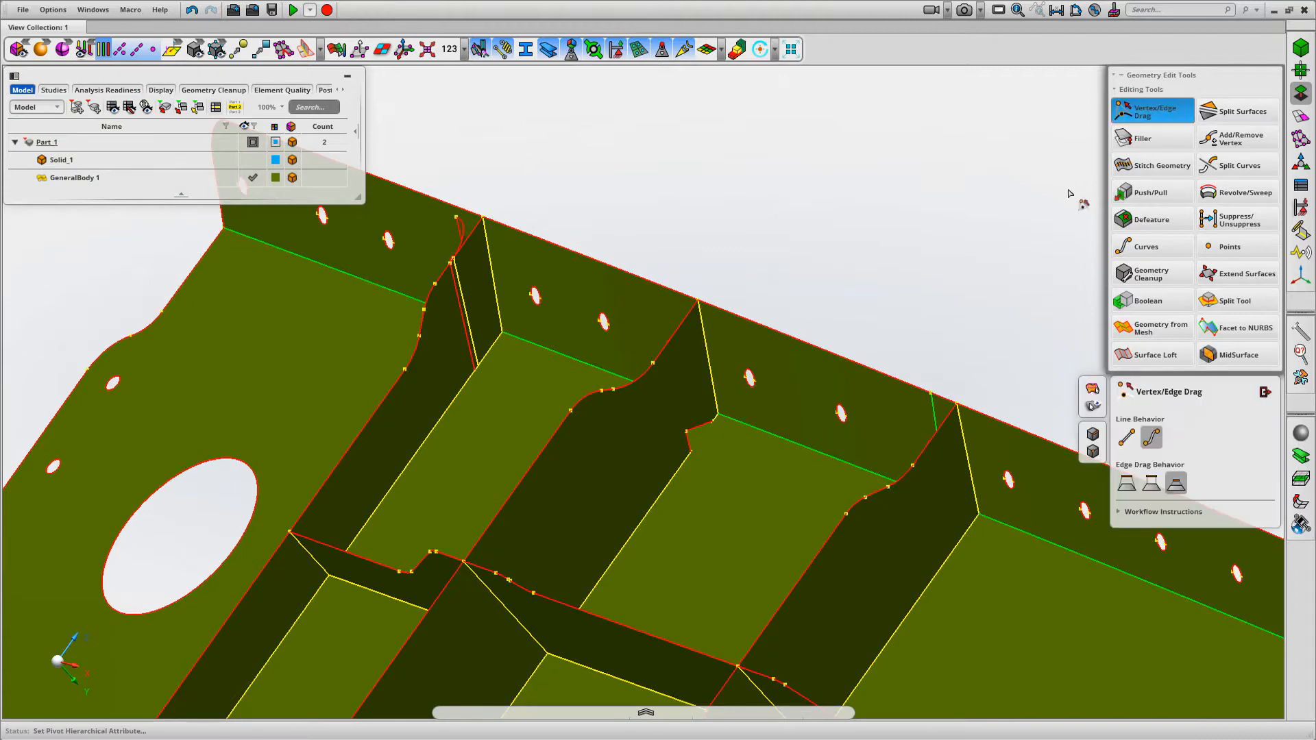
drag(695, 434, 727, 452)
middle_drag(766, 259, 837, 167)
right_drag(687, 473, 690, 475)
middle_drag(721, 198, 593, 234)
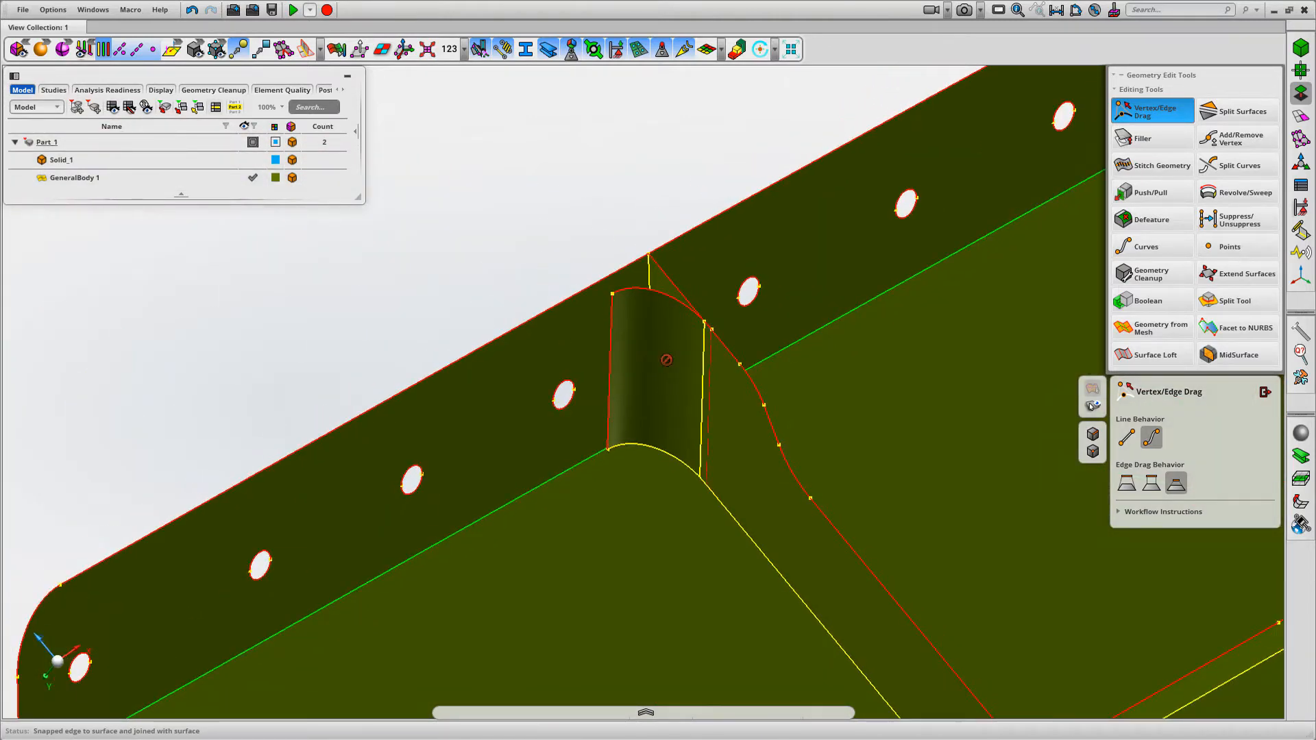
click(1265, 392)
Restrict selection to faces and delete the curved fillet face at the first rib-to-flange joint near the large hole
right_click(631, 187)
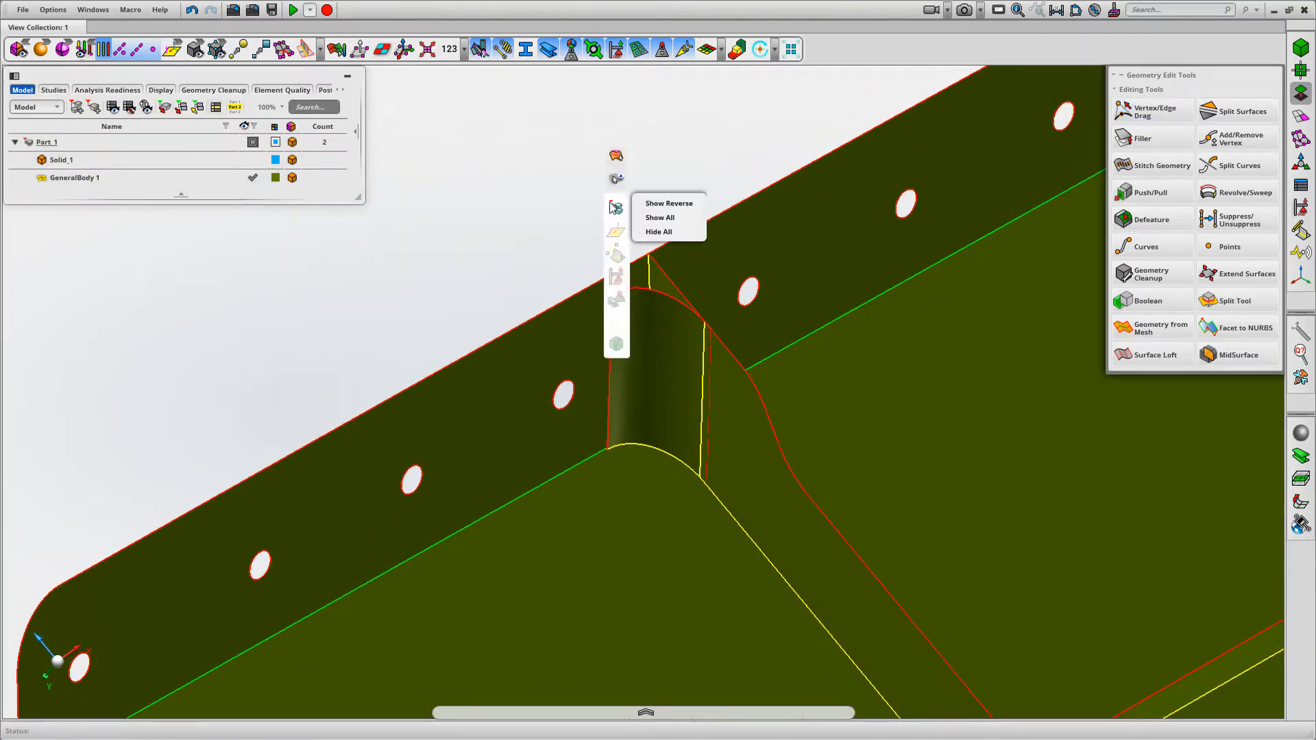
mouse_move(613, 207)
mouse_move(589, 253)
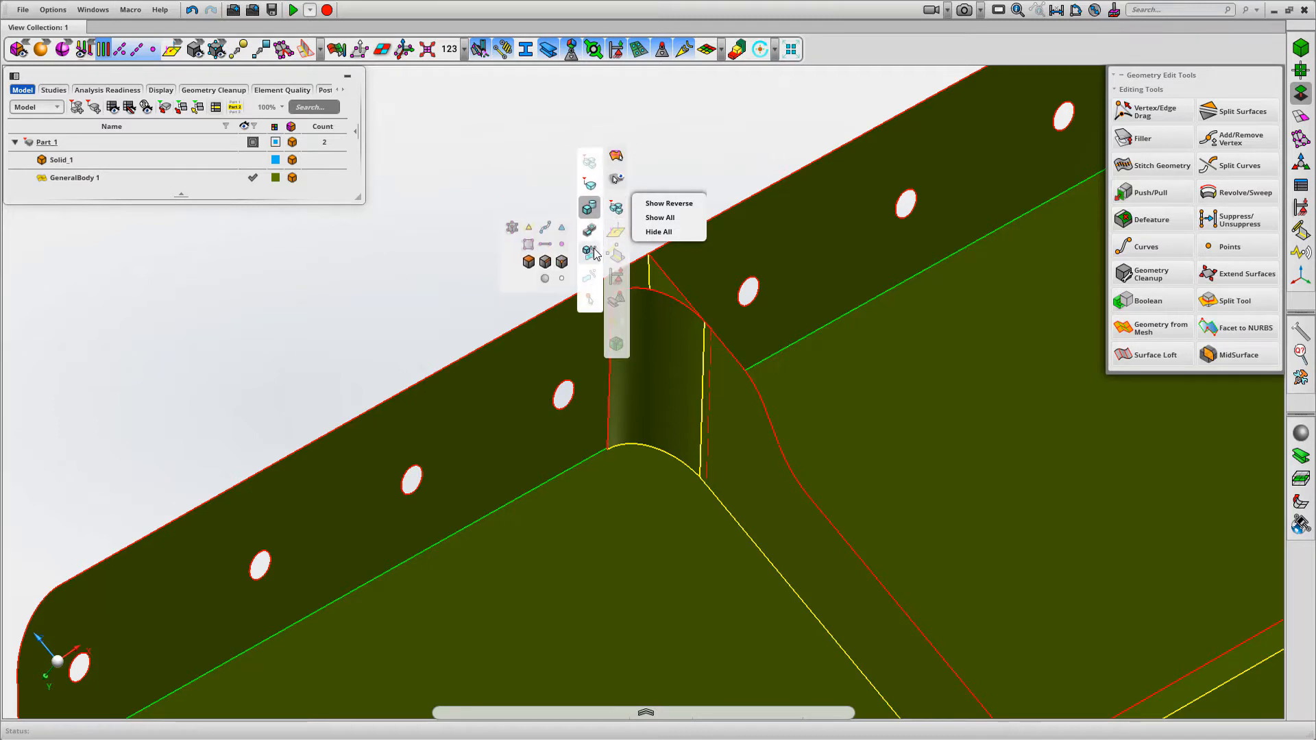
click(528, 264)
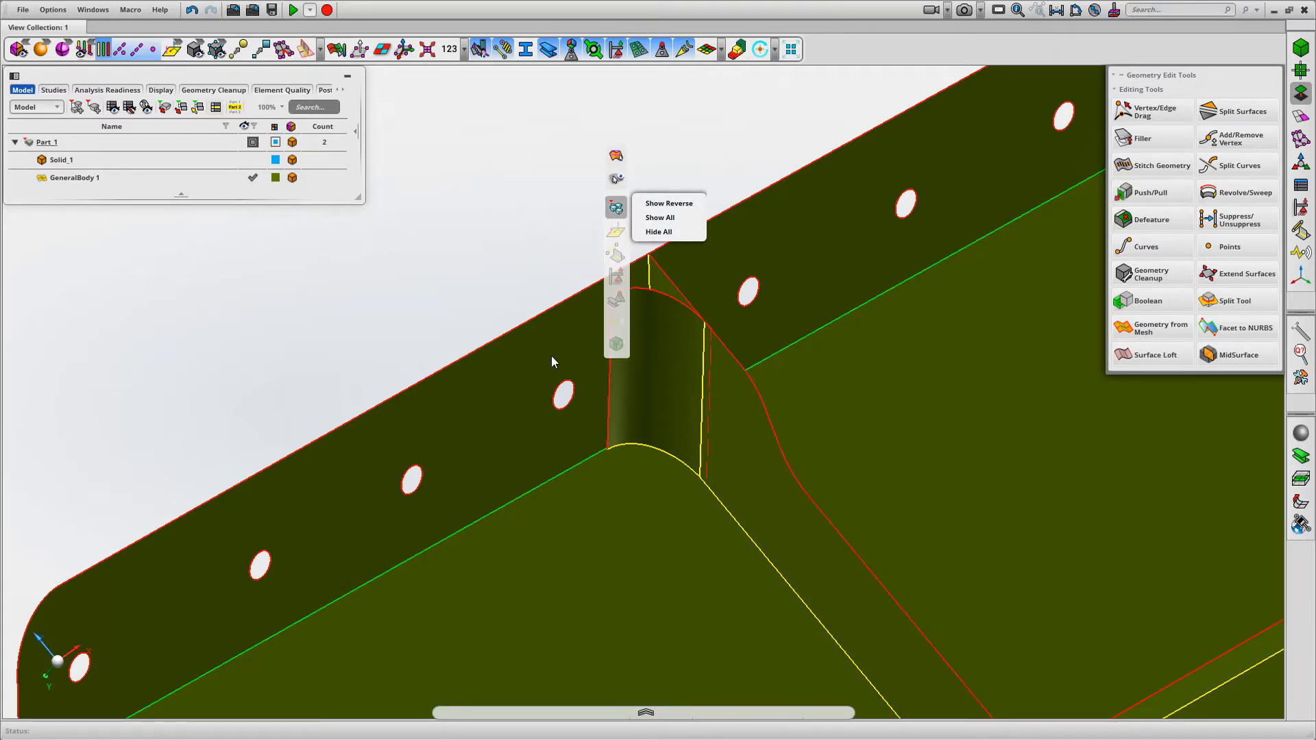
click(662, 356)
key(Delete)
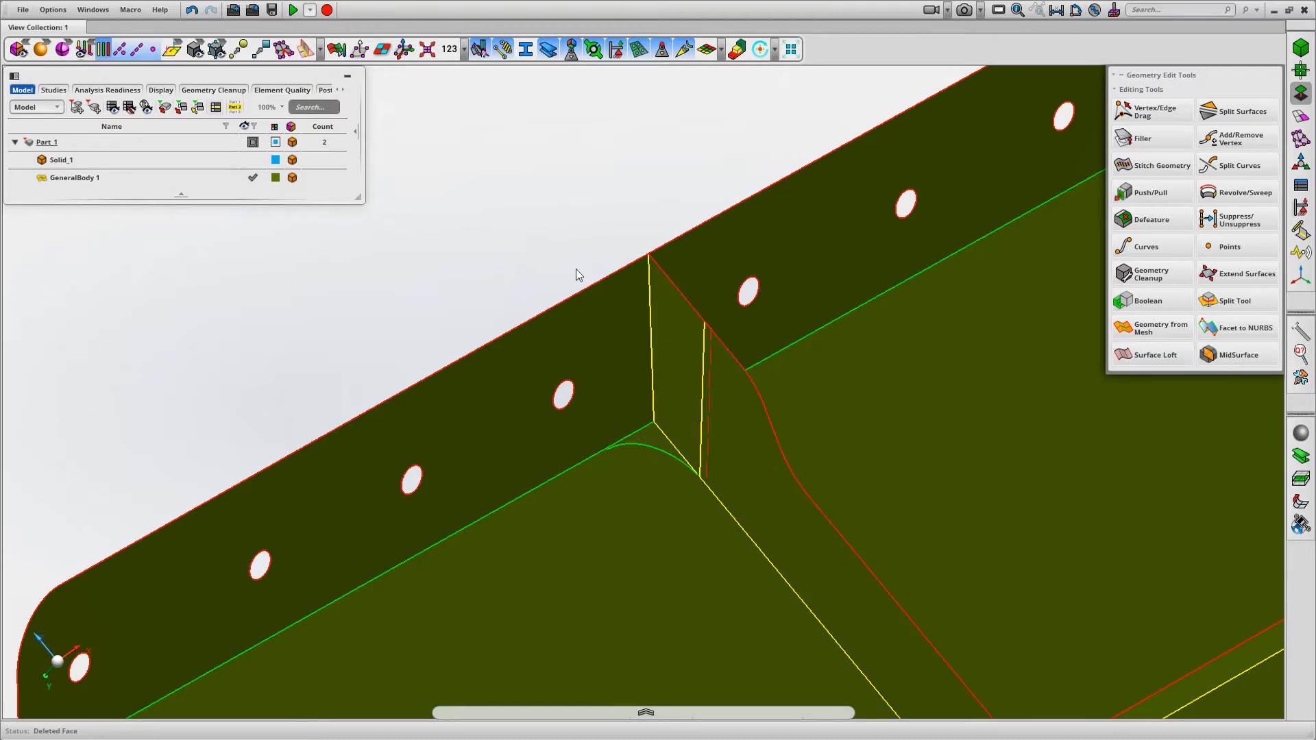
Delete the thin sliver face lying against the opposite side of the same rib
middle_drag(576, 269, 535, 364)
click(534, 364)
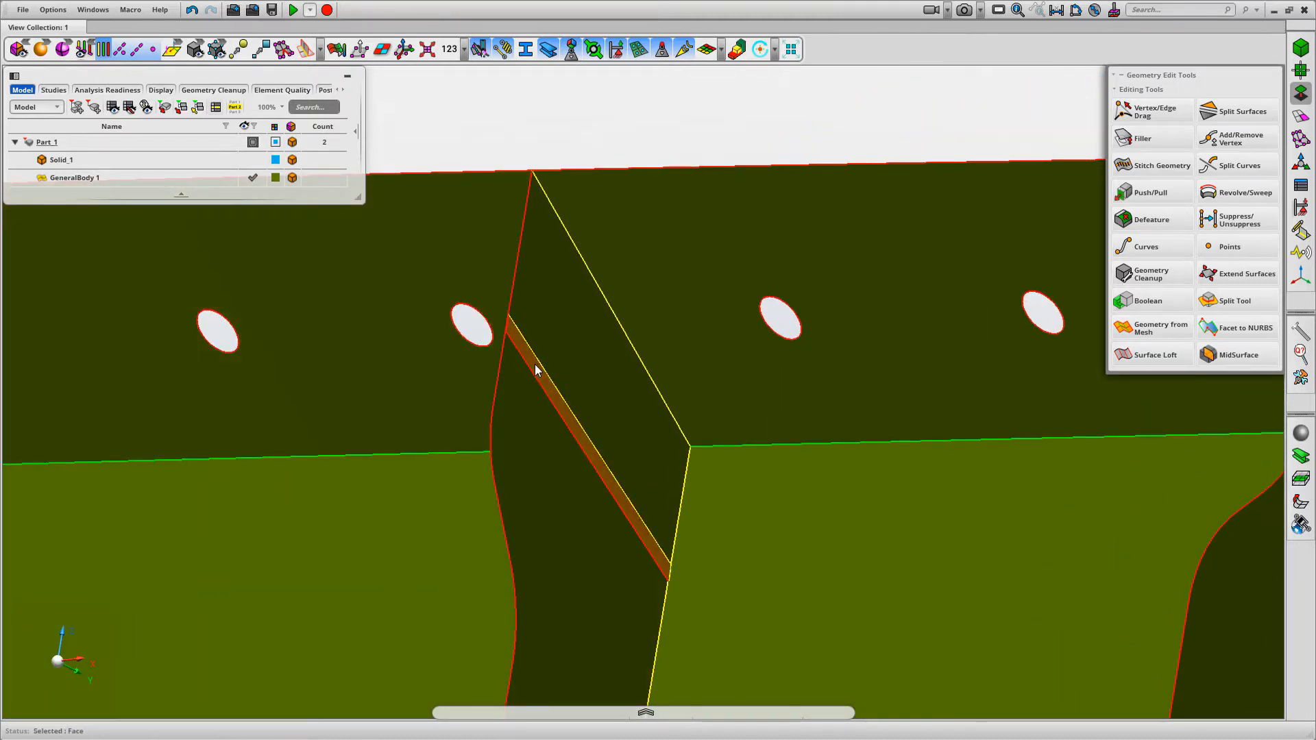
key(Delete)
Delete the leftover arc edge on the base and the leftover vertical edge on the first rib beside the flange joint
scroll(694, 157, down, 5)
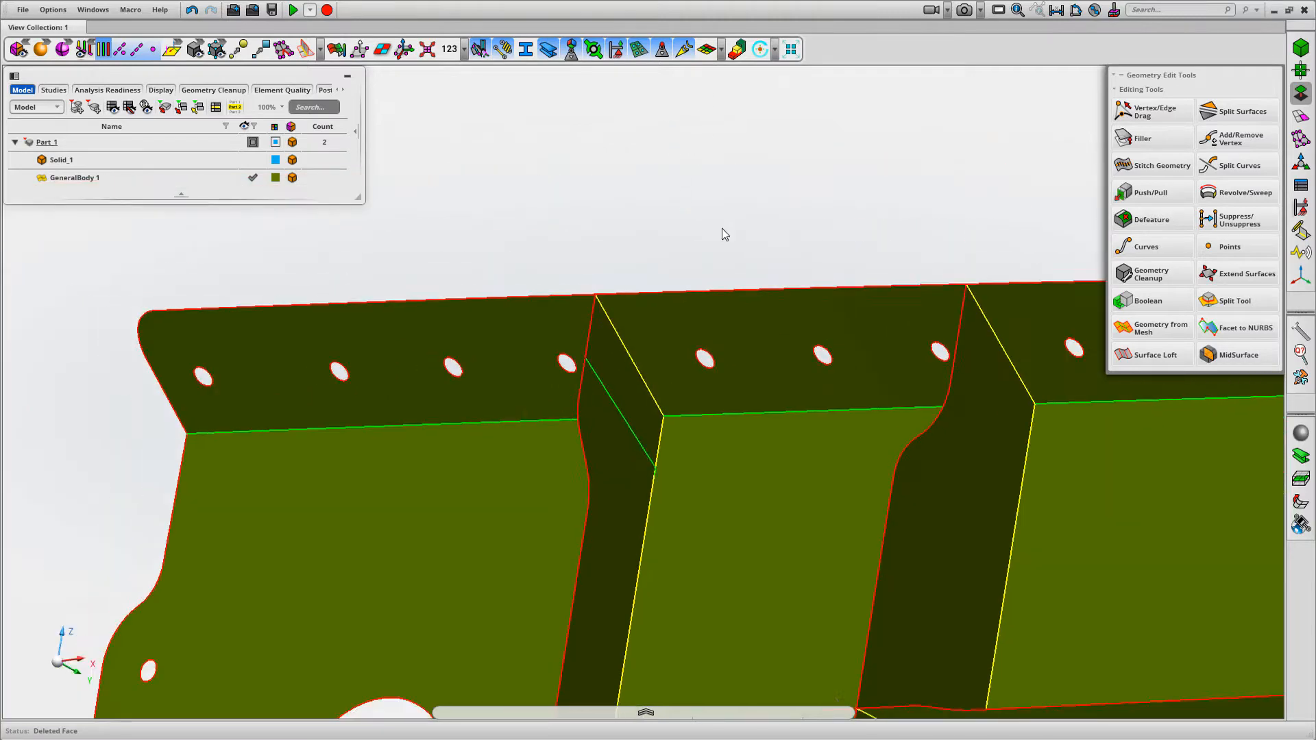
middle_drag(721, 228, 790, 200)
scroll(754, 209, down, 2)
drag(583, 286, 734, 498)
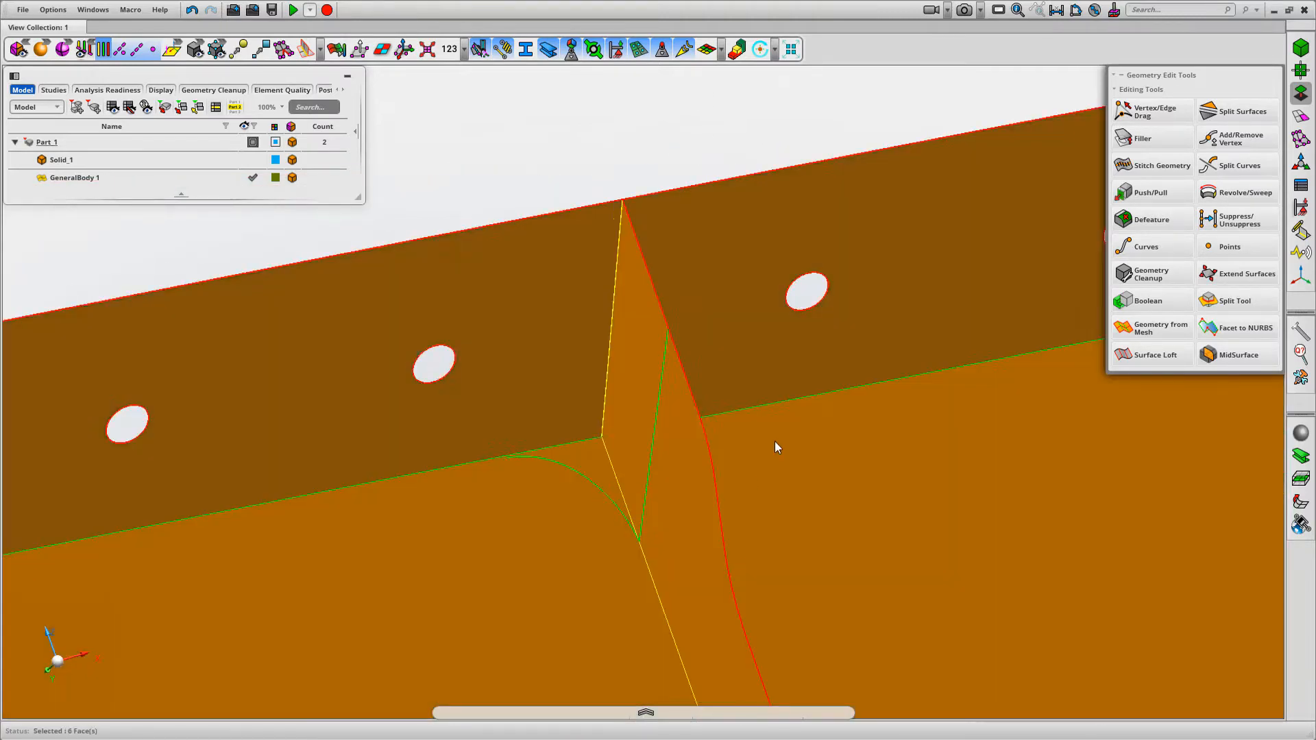
right_drag(774, 441, 864, 470)
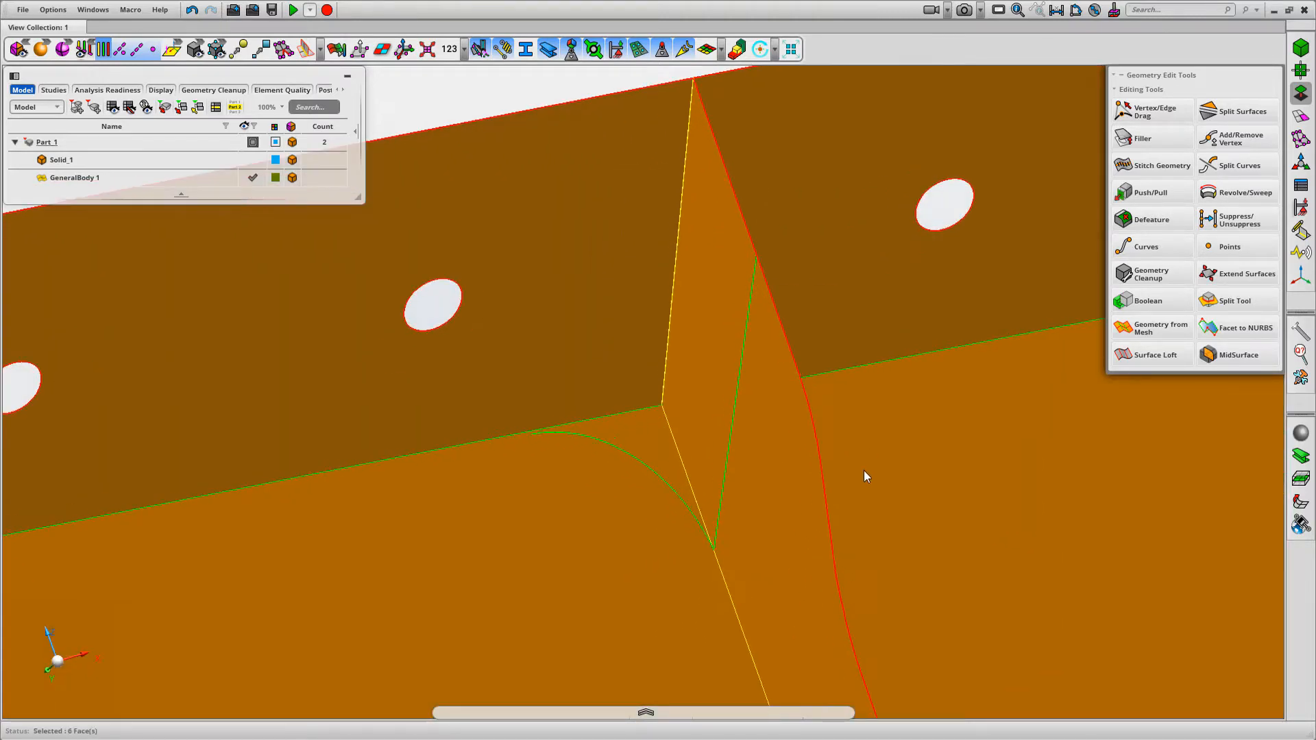
right_click(567, 96)
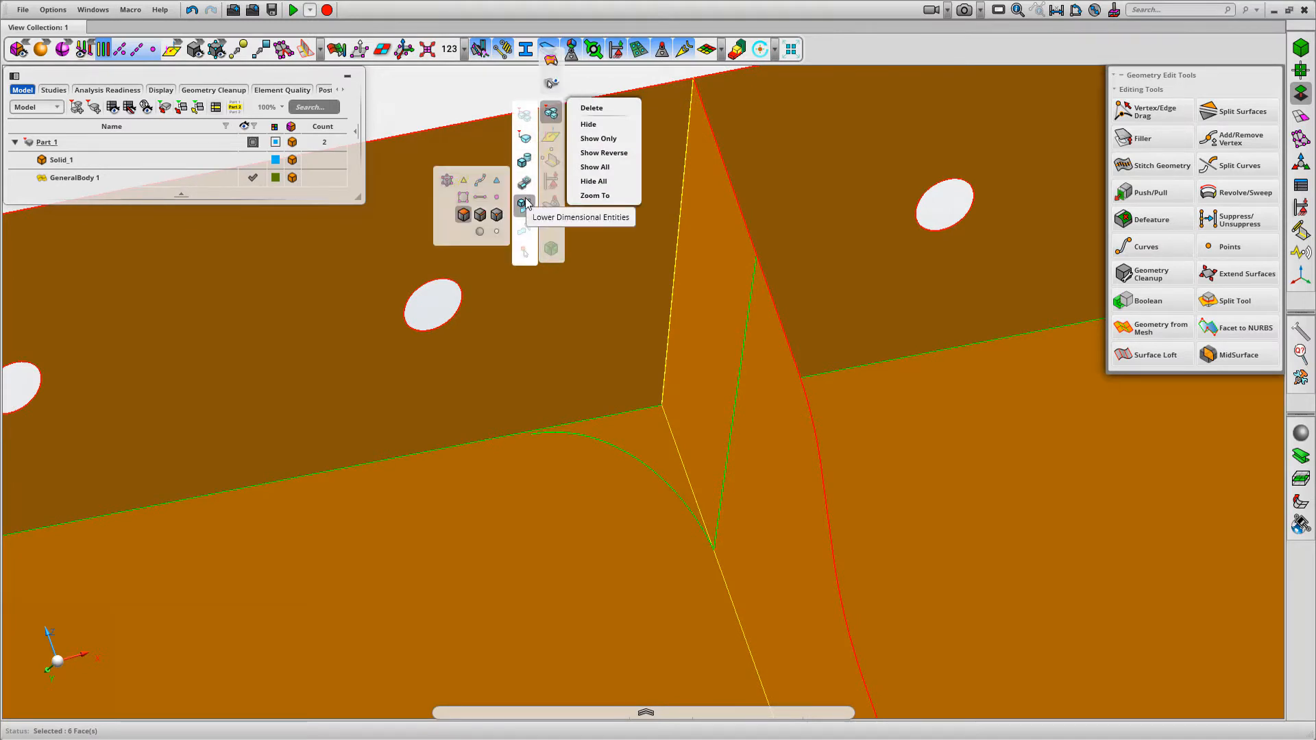
click(619, 451)
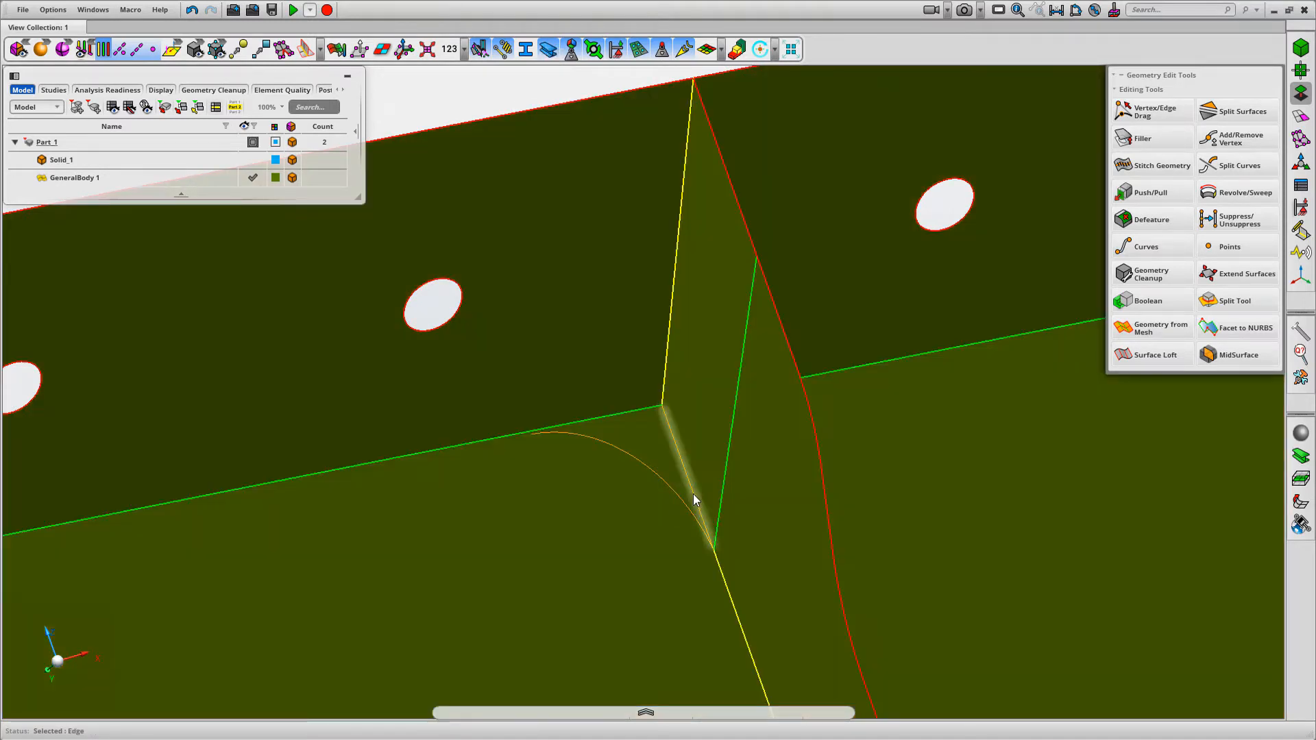
scroll(668, 507, down, 5)
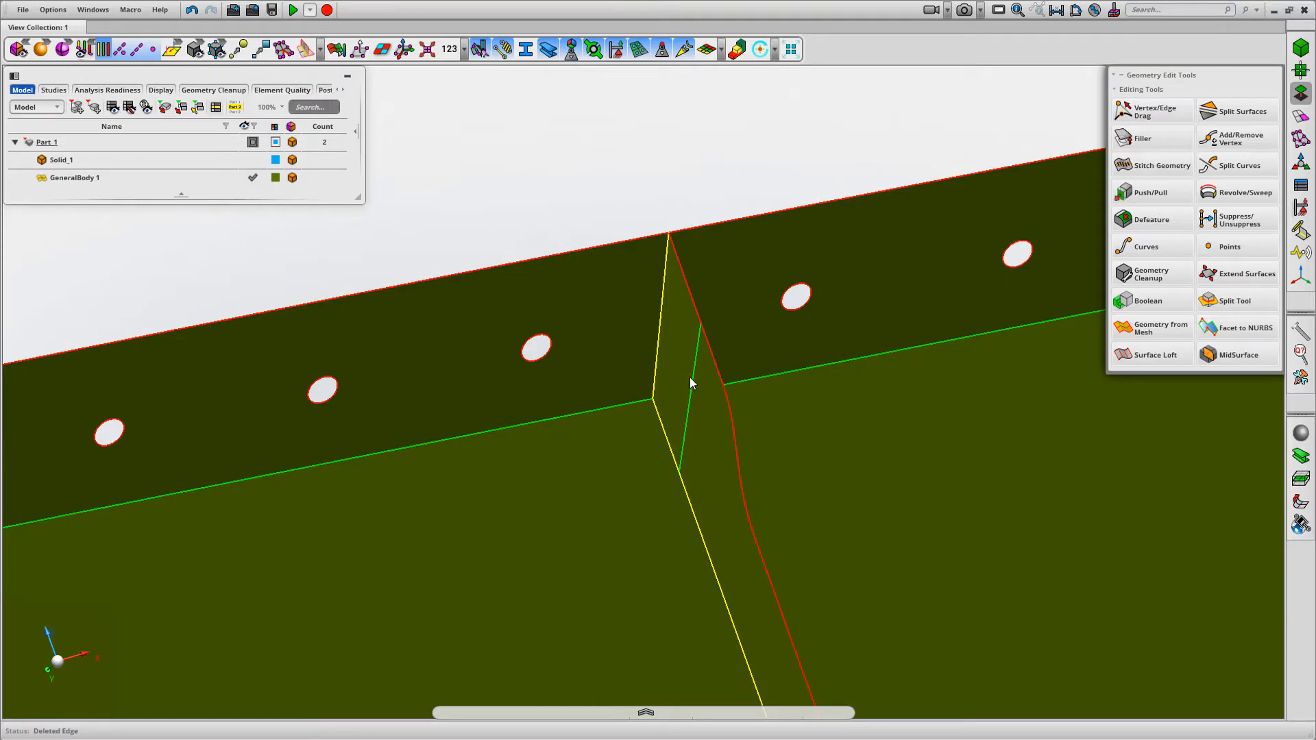
scroll(828, 521, down, 10)
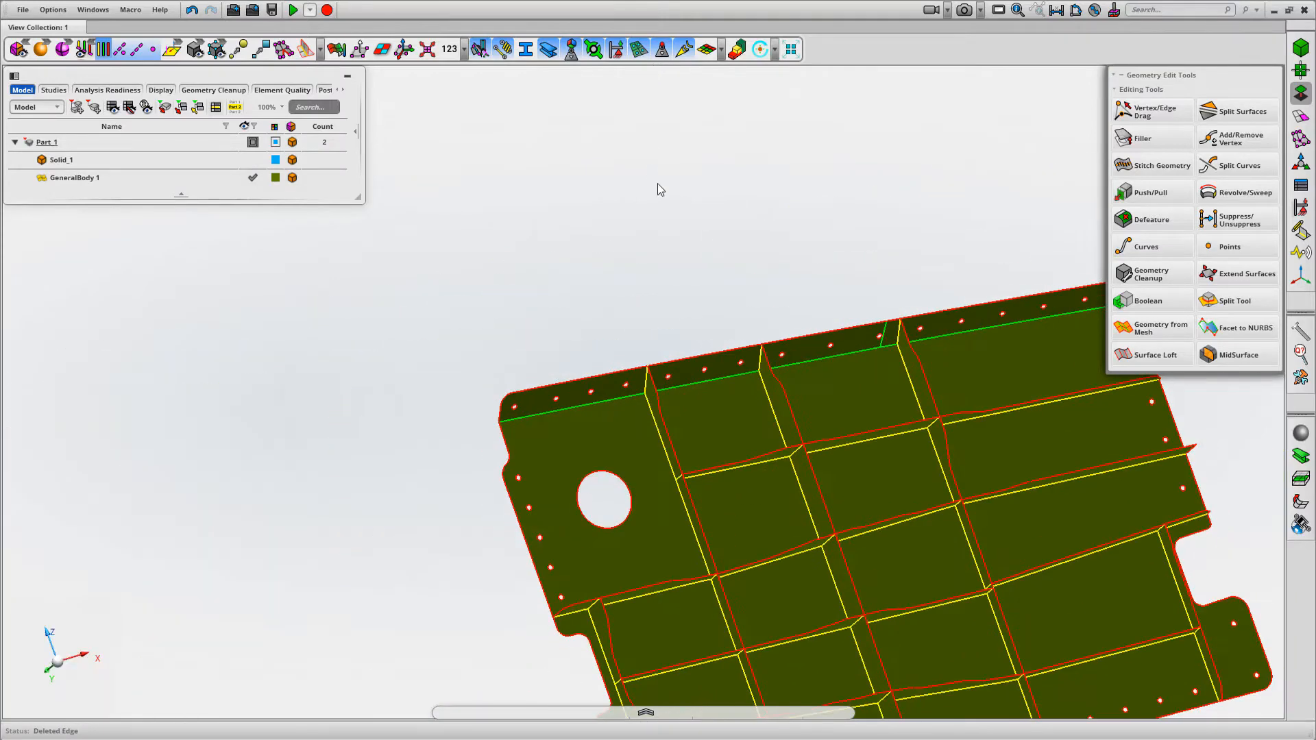
Try to delete the extra vertical edge on the flange beside the third rib, and clear the selection
mouse_move(657, 183)
middle_down()
mouse_move(618, 149)
mouse_move(673, 242)
mouse_move(672, 191)
middle_up()
right_drag(672, 191, 638, 114)
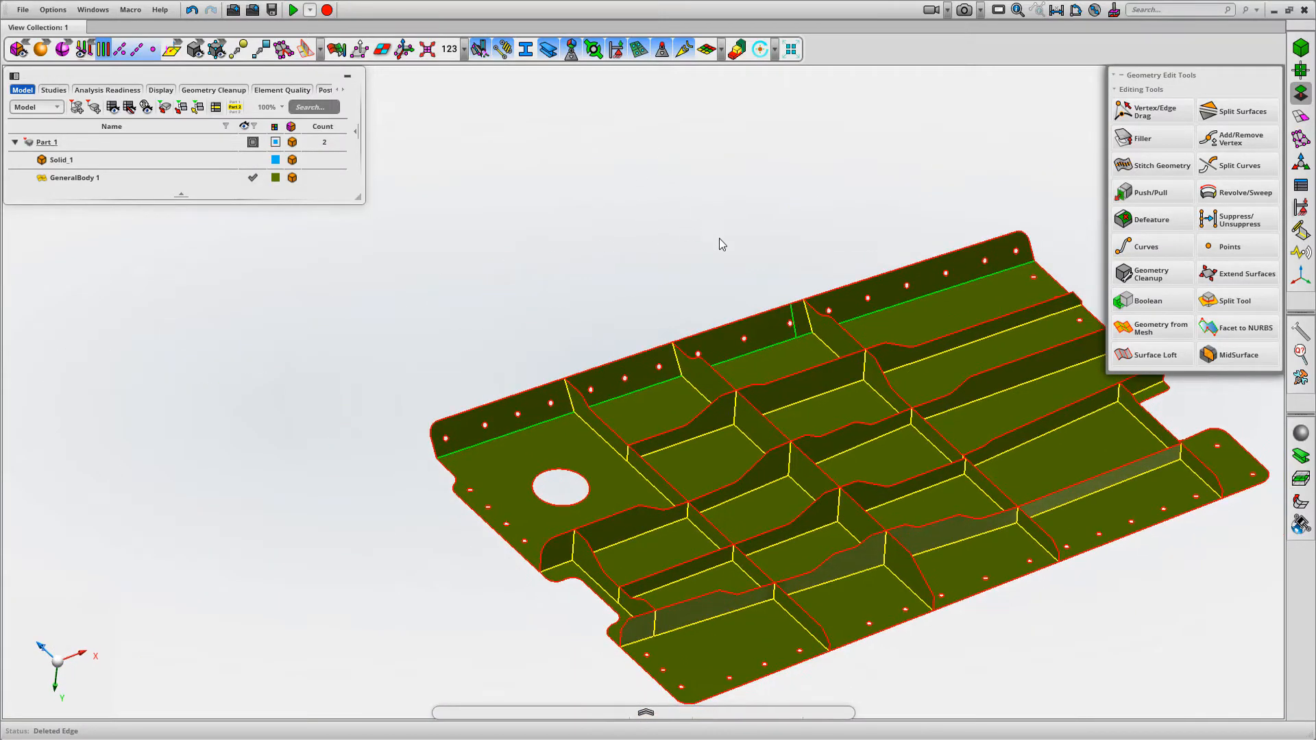
scroll(845, 288, up, 7)
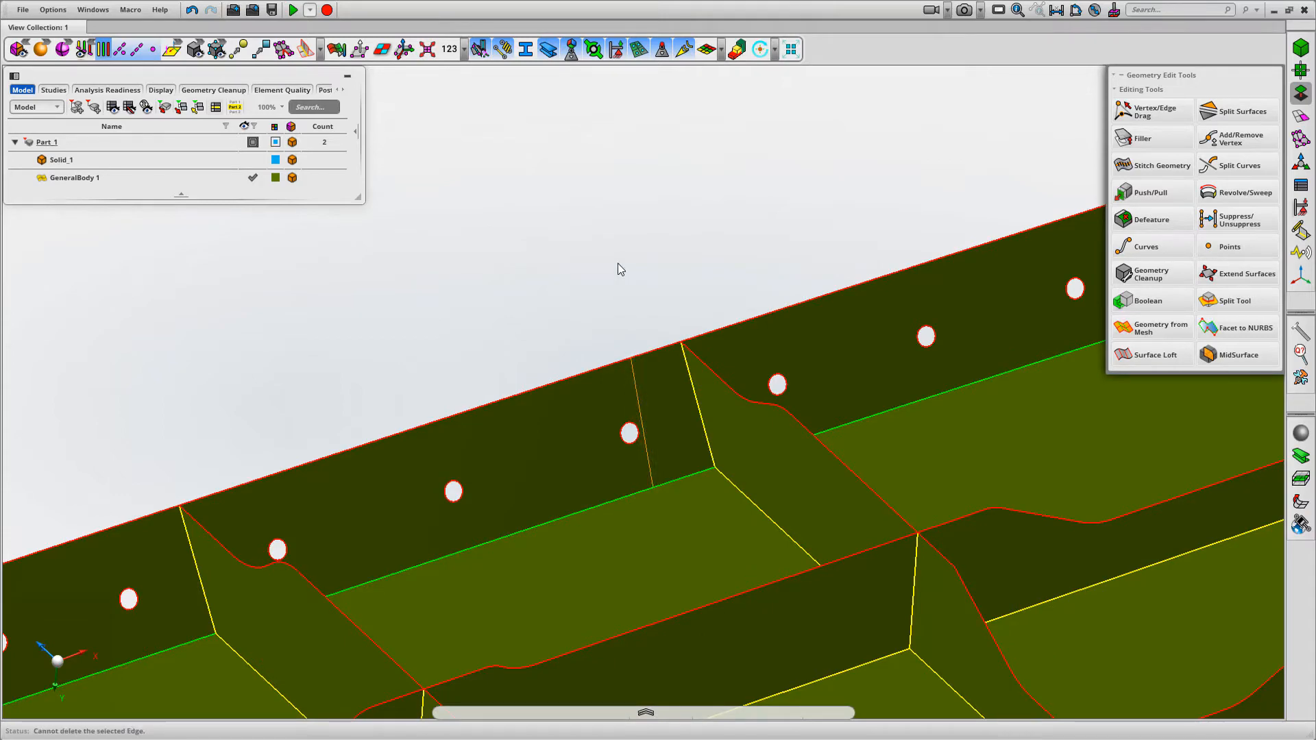
mouse_move(618, 263)
middle_down()
mouse_move(634, 263)
mouse_move(637, 299)
mouse_move(752, 235)
mouse_move(755, 212)
mouse_move(682, 279)
mouse_move(636, 265)
middle_up()
click(631, 265)
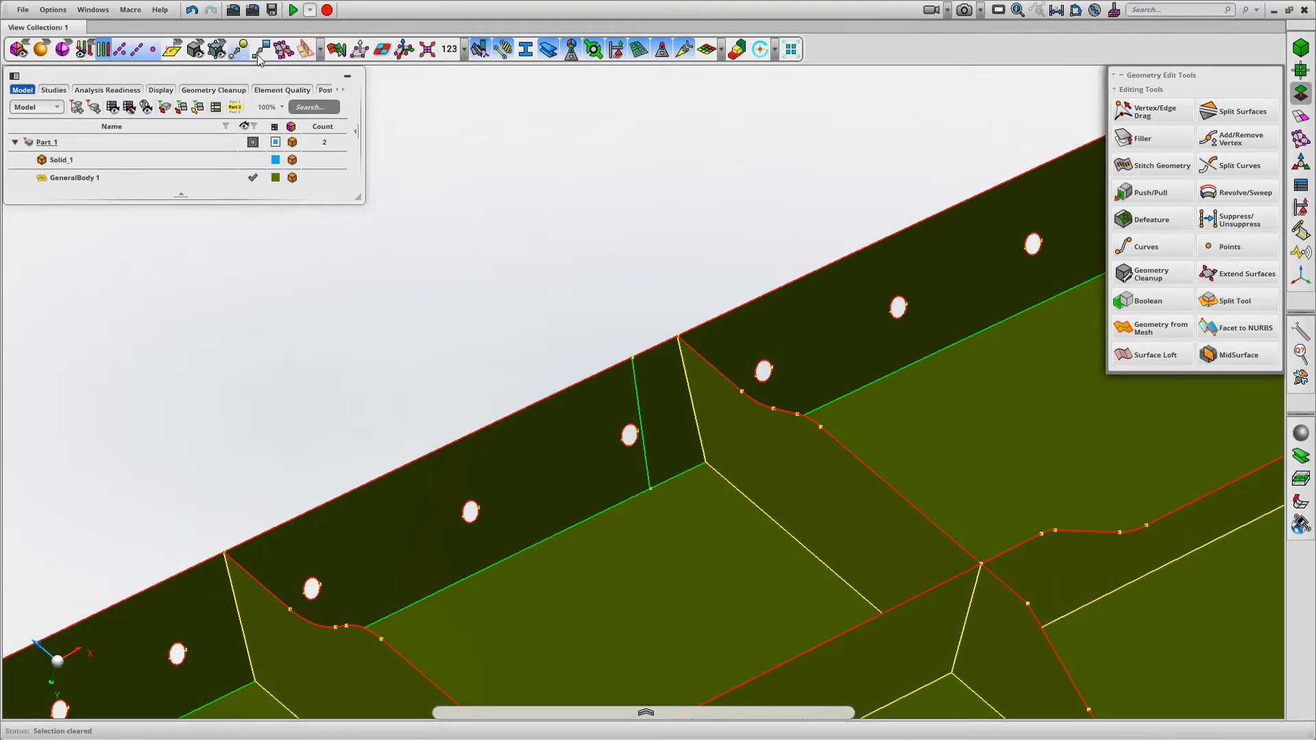
Collapse the extra flange edge beside the third rib by snapping its upper and lower vertices to the rib's corner vertices
scroll(571, 251, up, 2)
click(1164, 113)
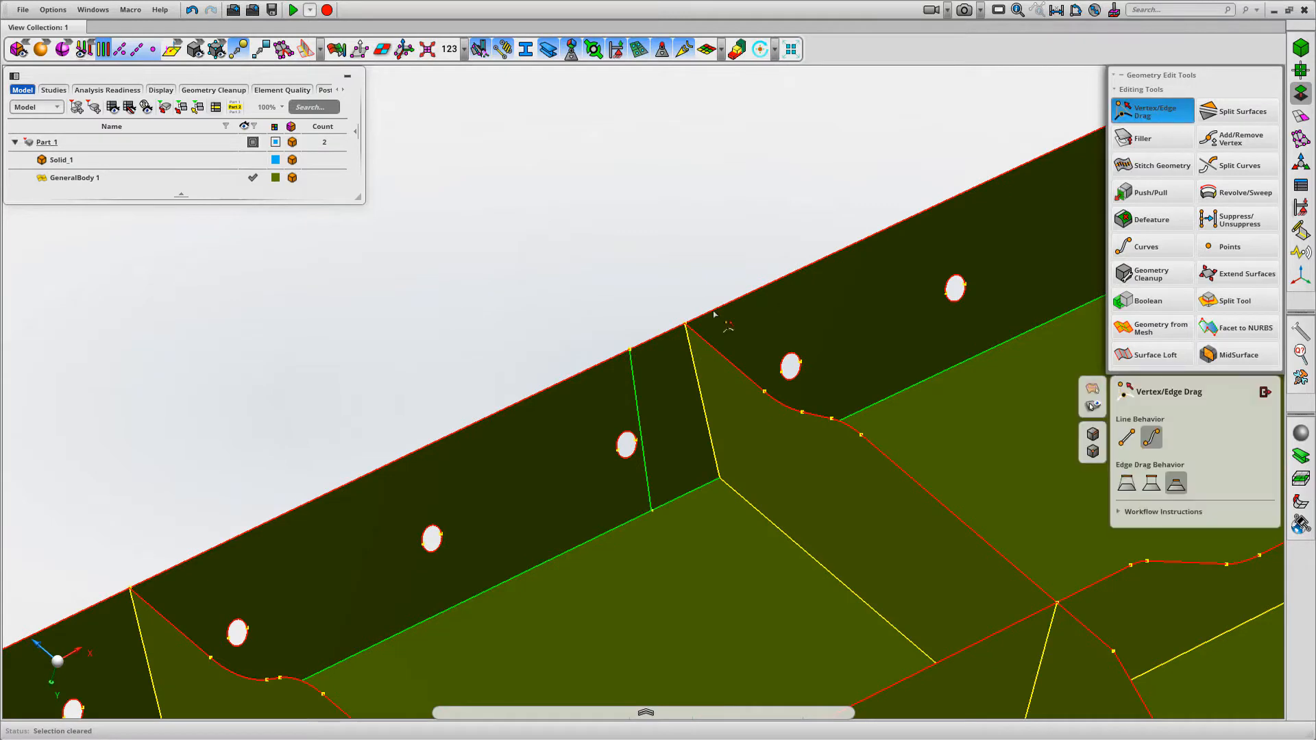
drag(658, 344, 683, 328)
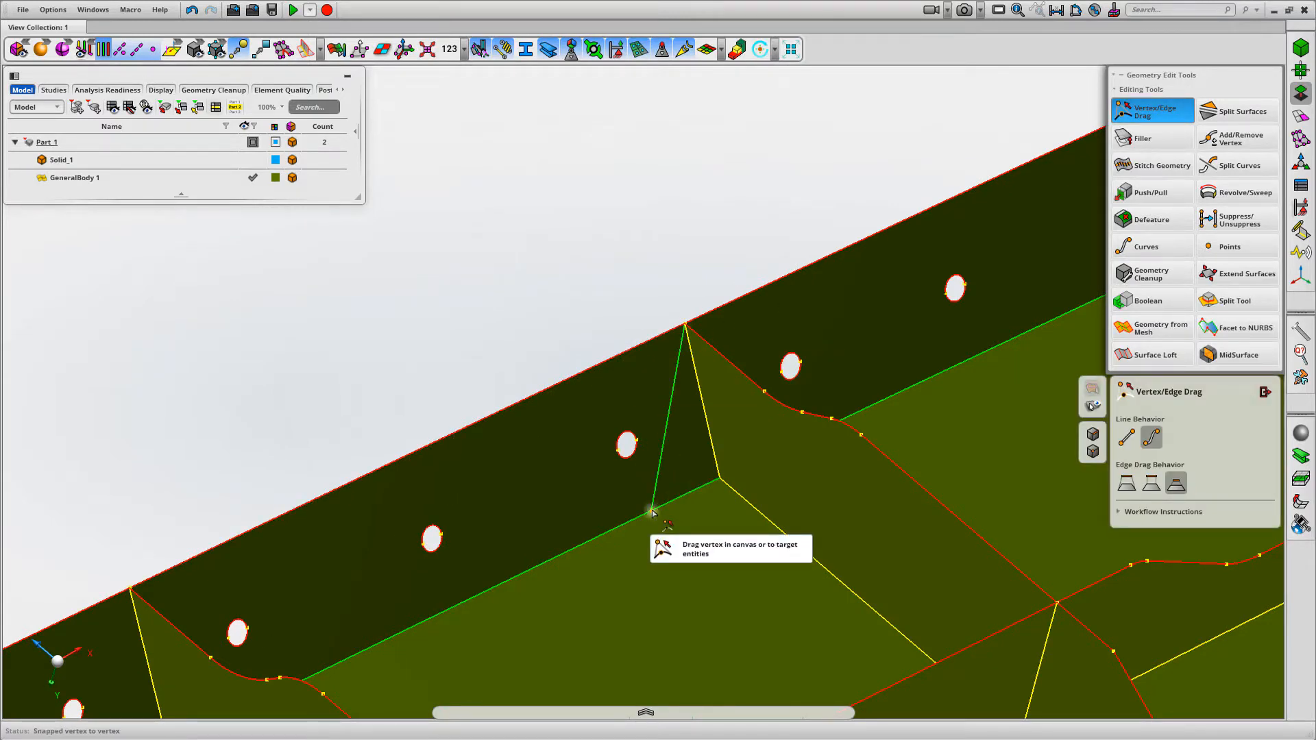
drag(652, 512, 722, 483)
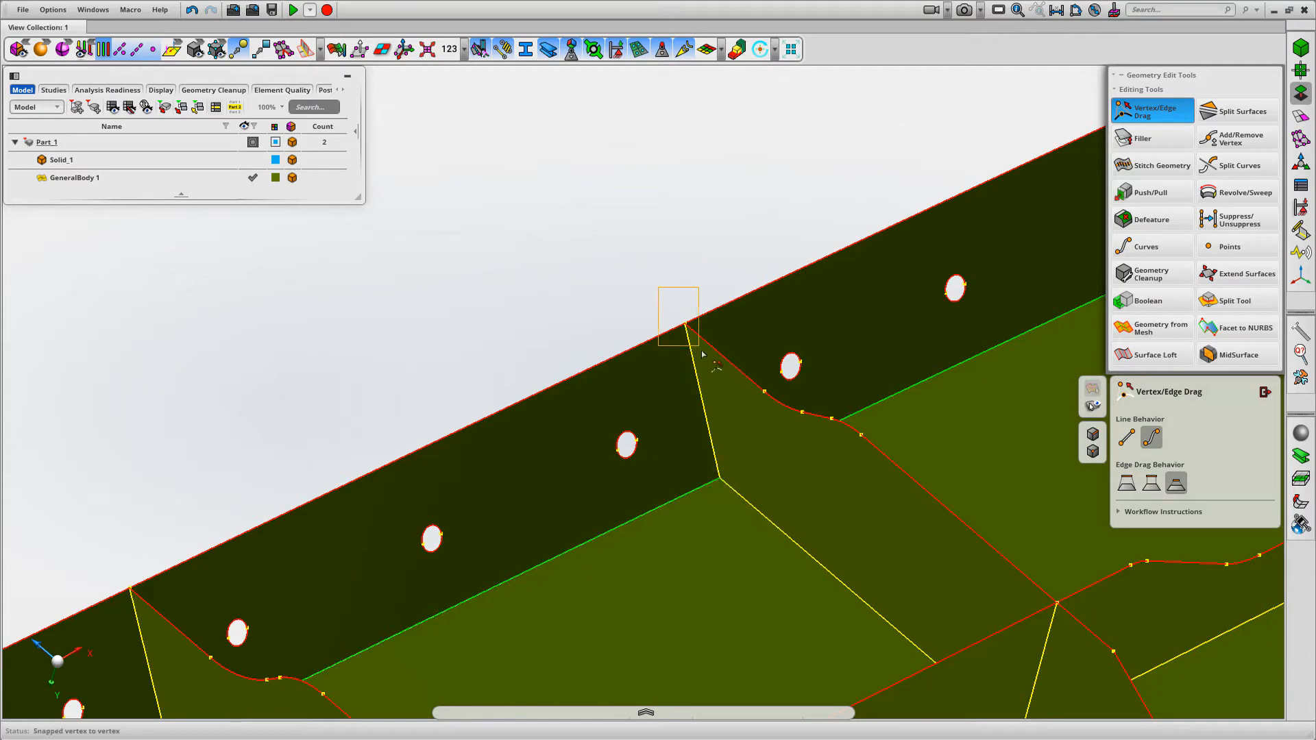
right_drag(702, 351, 702, 354)
middle_drag(701, 343, 452, 134)
Fit the whole panel in view, hide the vertex display and examine the cleaned-up mid-surface from several angles
key(f)
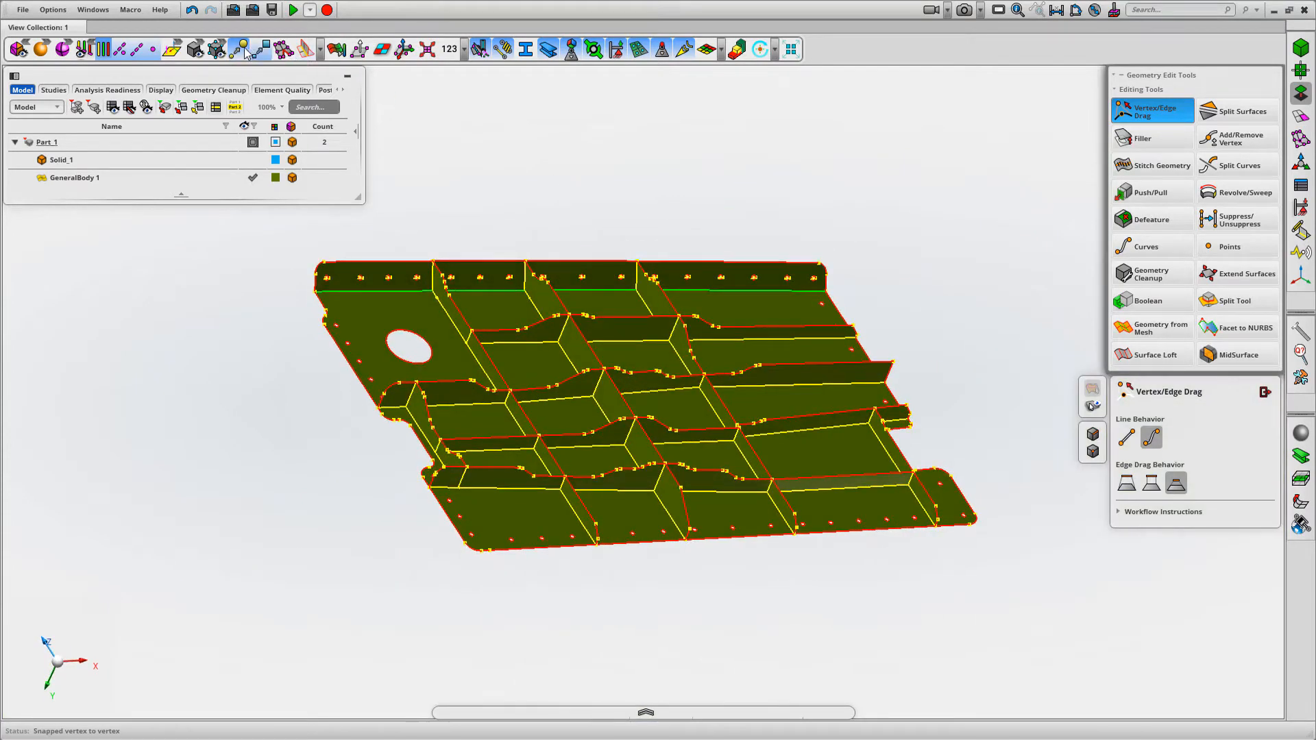
middle_drag(533, 181, 686, 286)
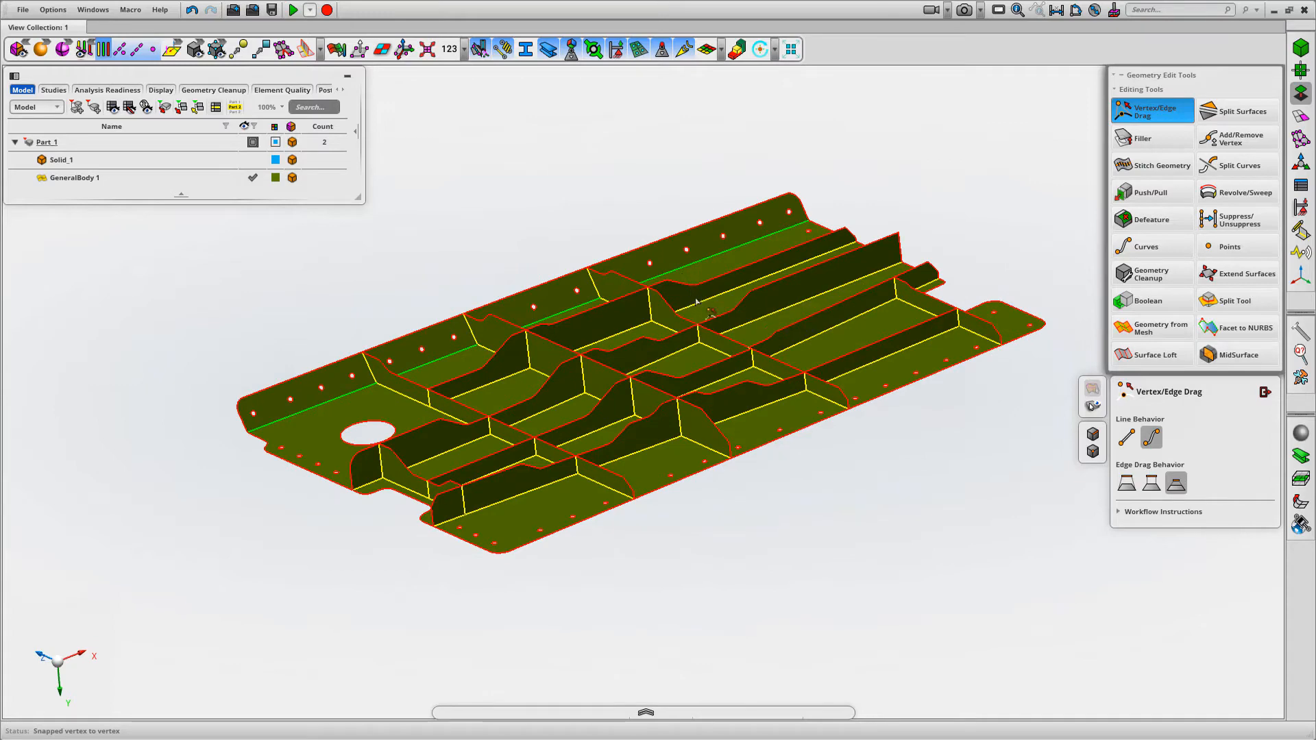
middle_drag(745, 356, 904, 446)
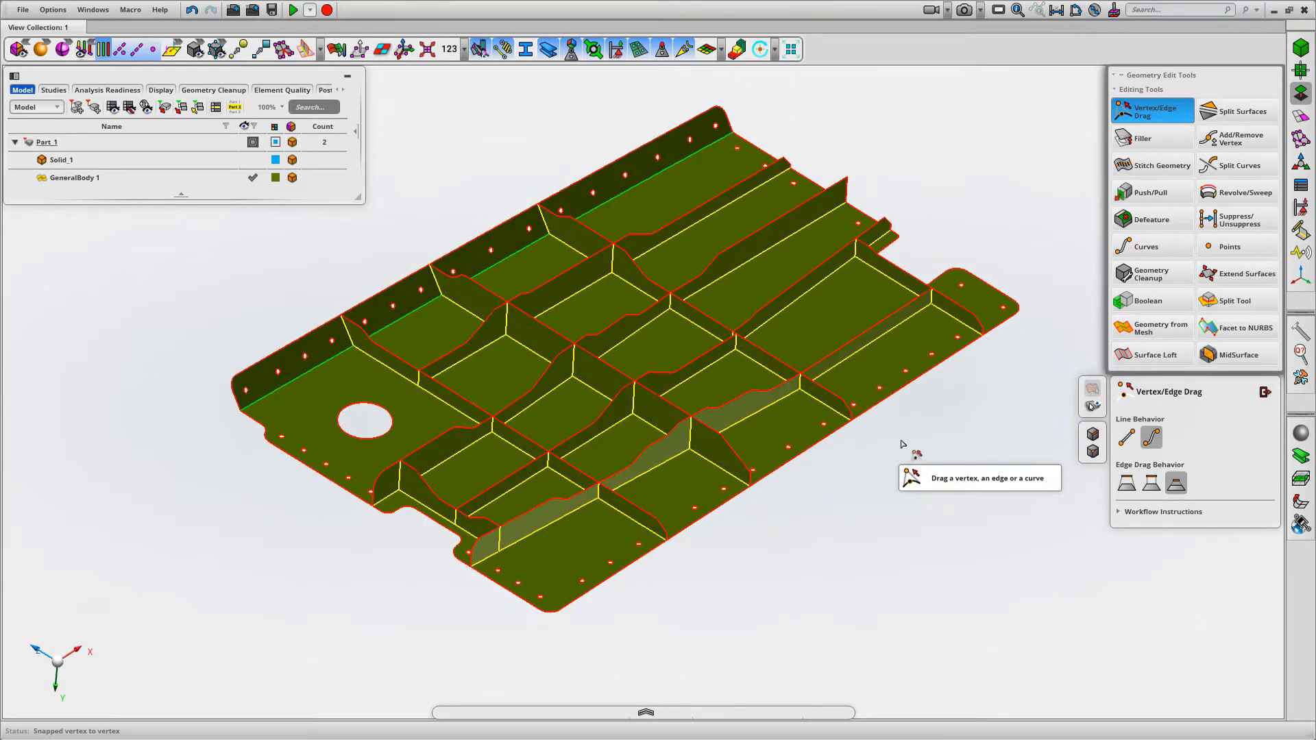
middle_drag(902, 444, 716, 424)
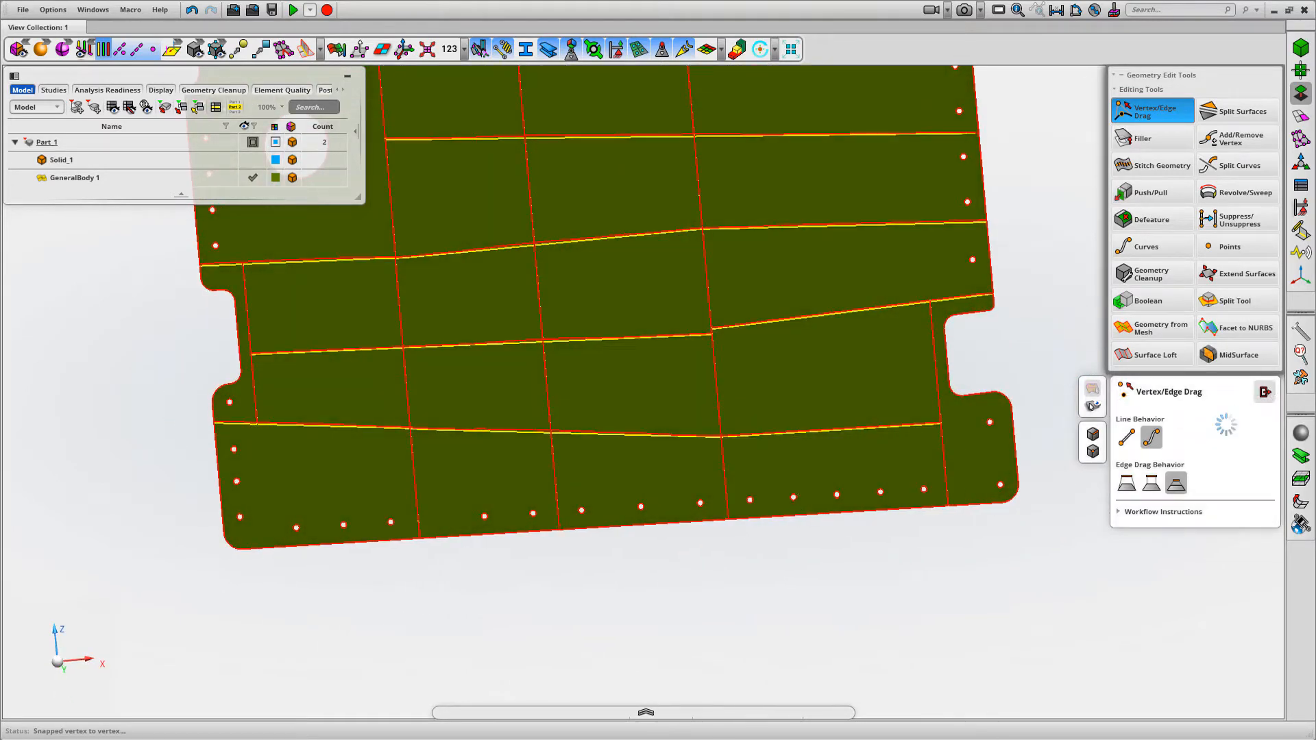
Examine how the ribs line up where they cross on the base of the panel, looking straight onto the X-Z plane
scroll(869, 618, up, 1)
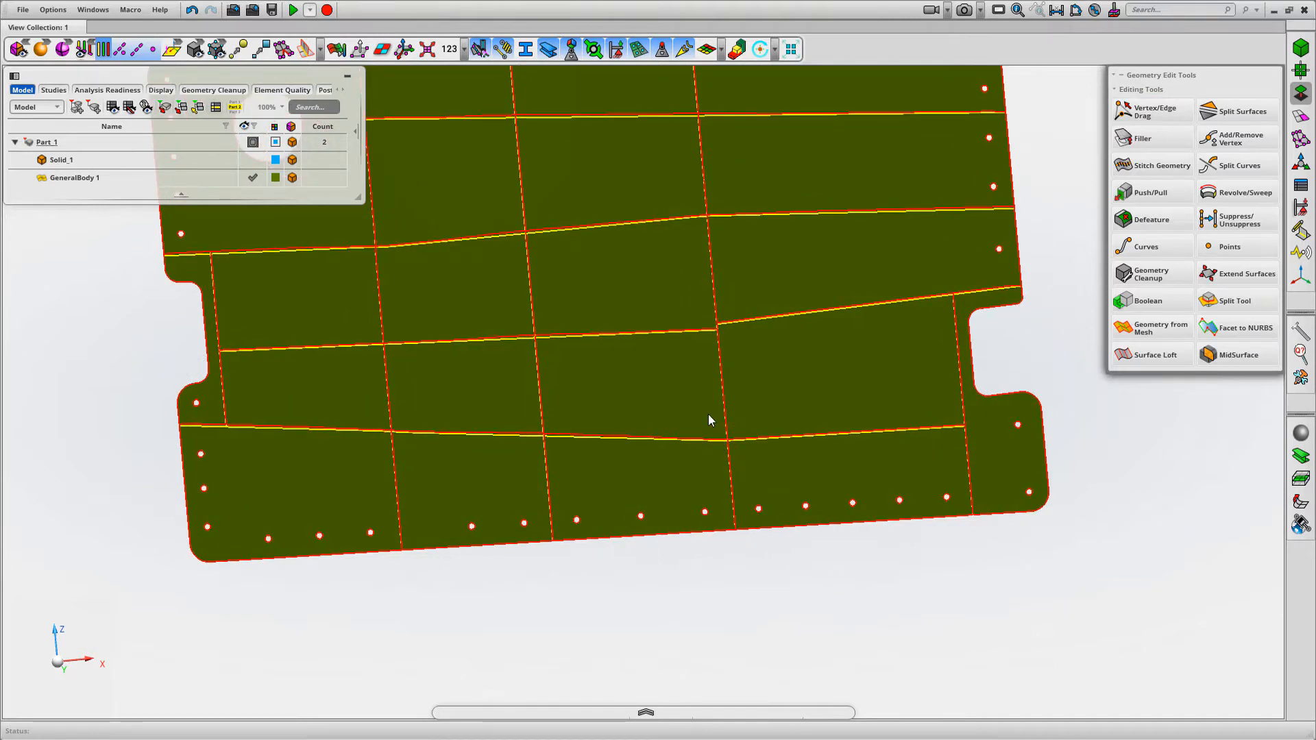
scroll(709, 414, up, 5)
middle_drag(734, 459, 737, 462)
scroll(333, 567, down, 5)
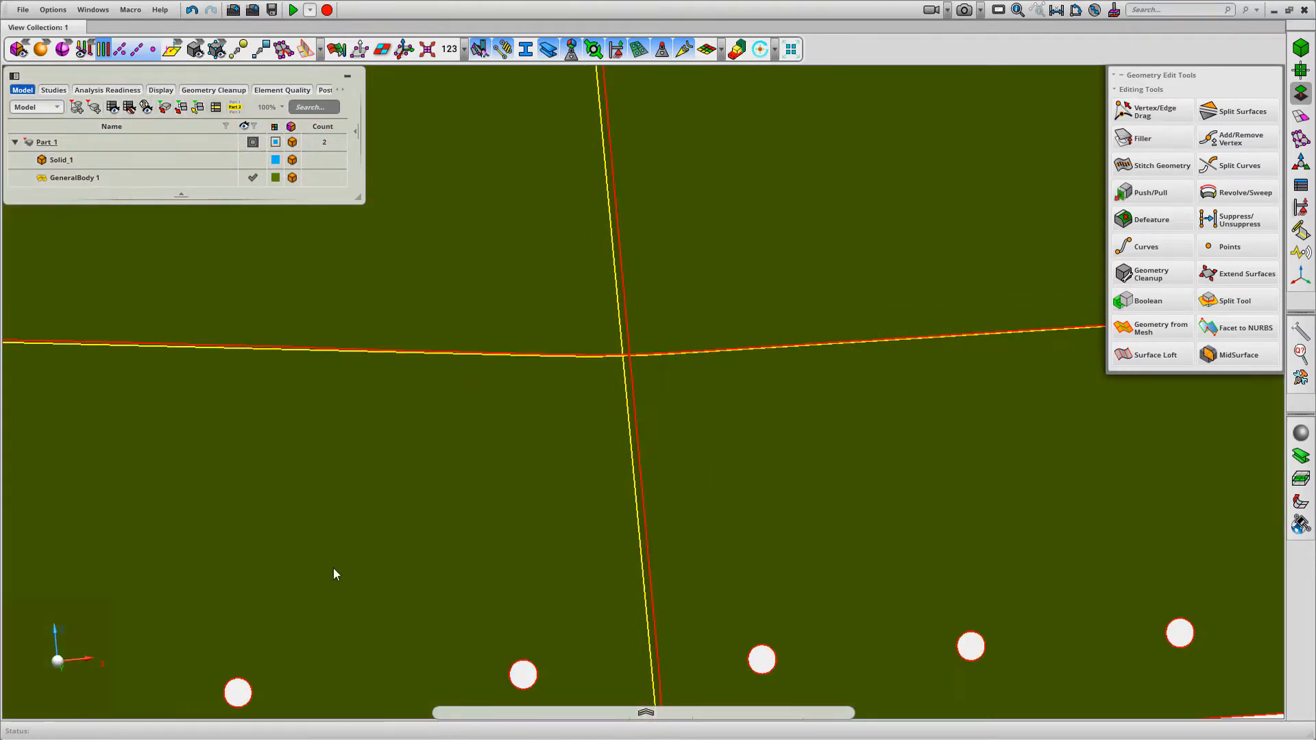
middle_drag(247, 505, 250, 529)
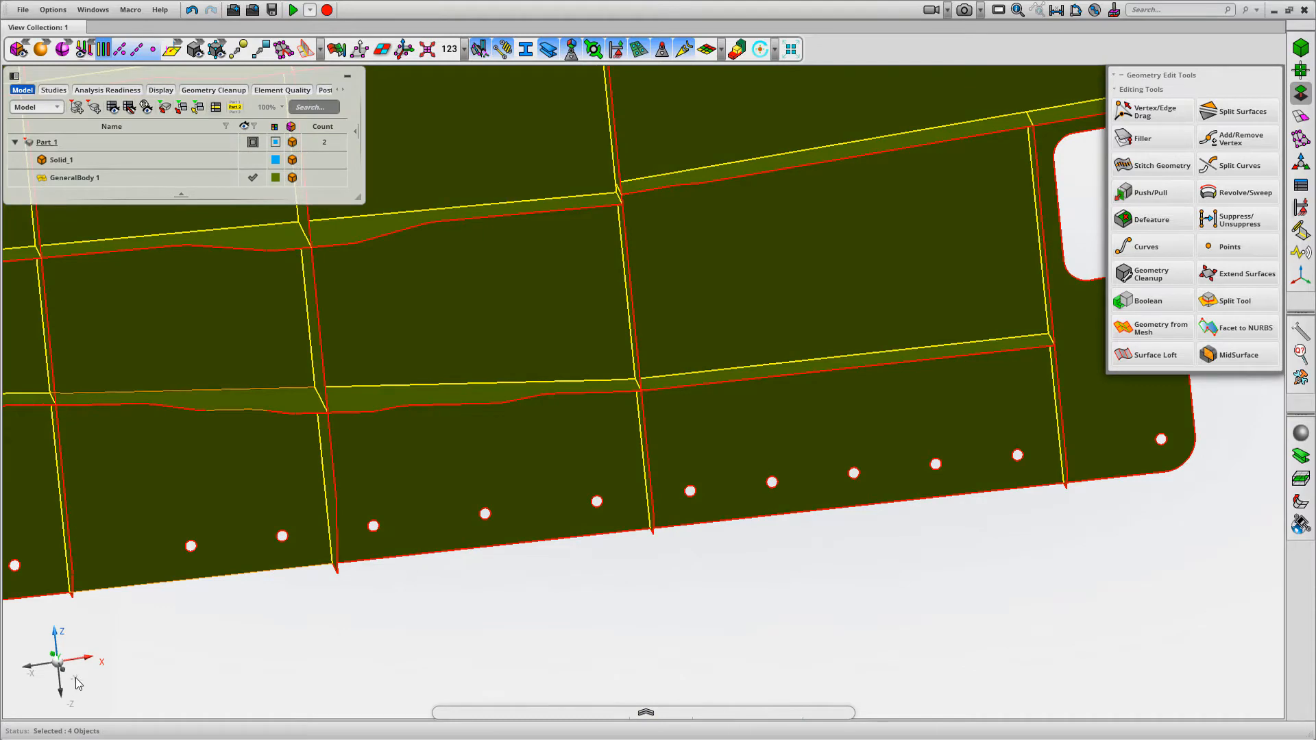
click(76, 679)
scroll(670, 432, up, 5)
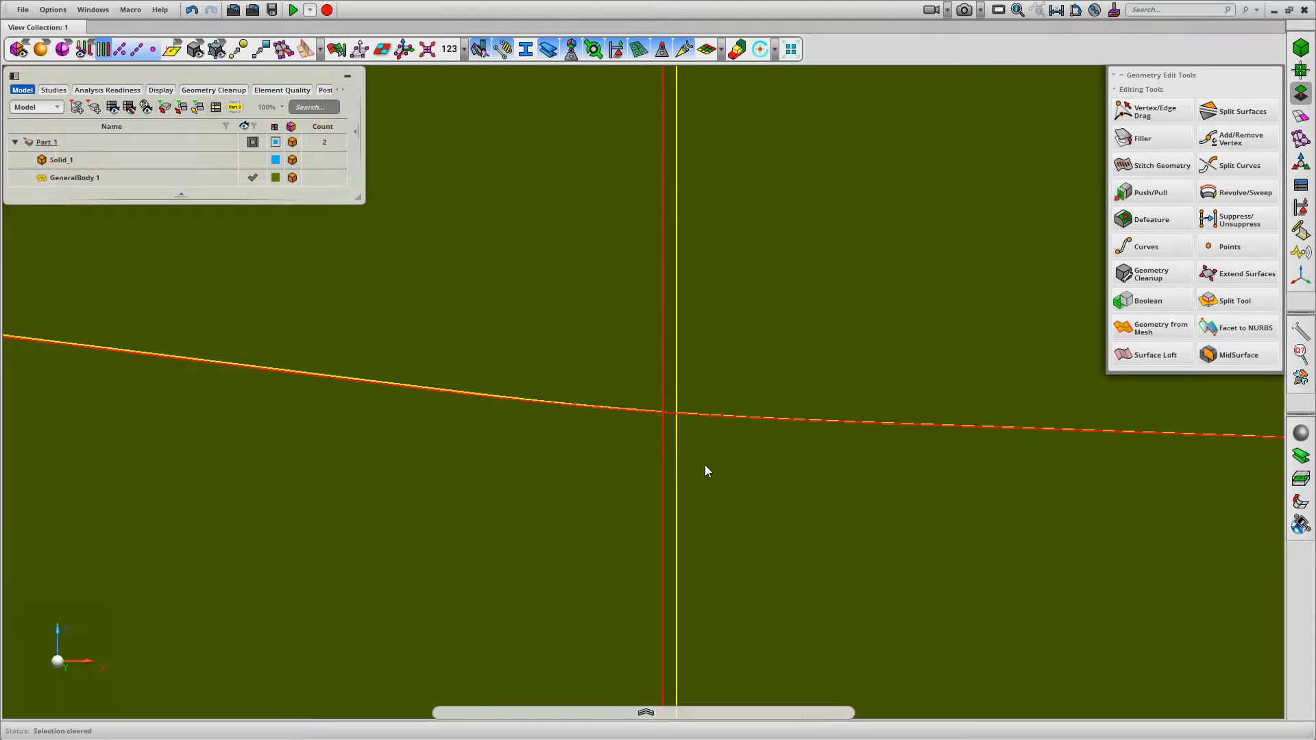
scroll(781, 387, down, 5)
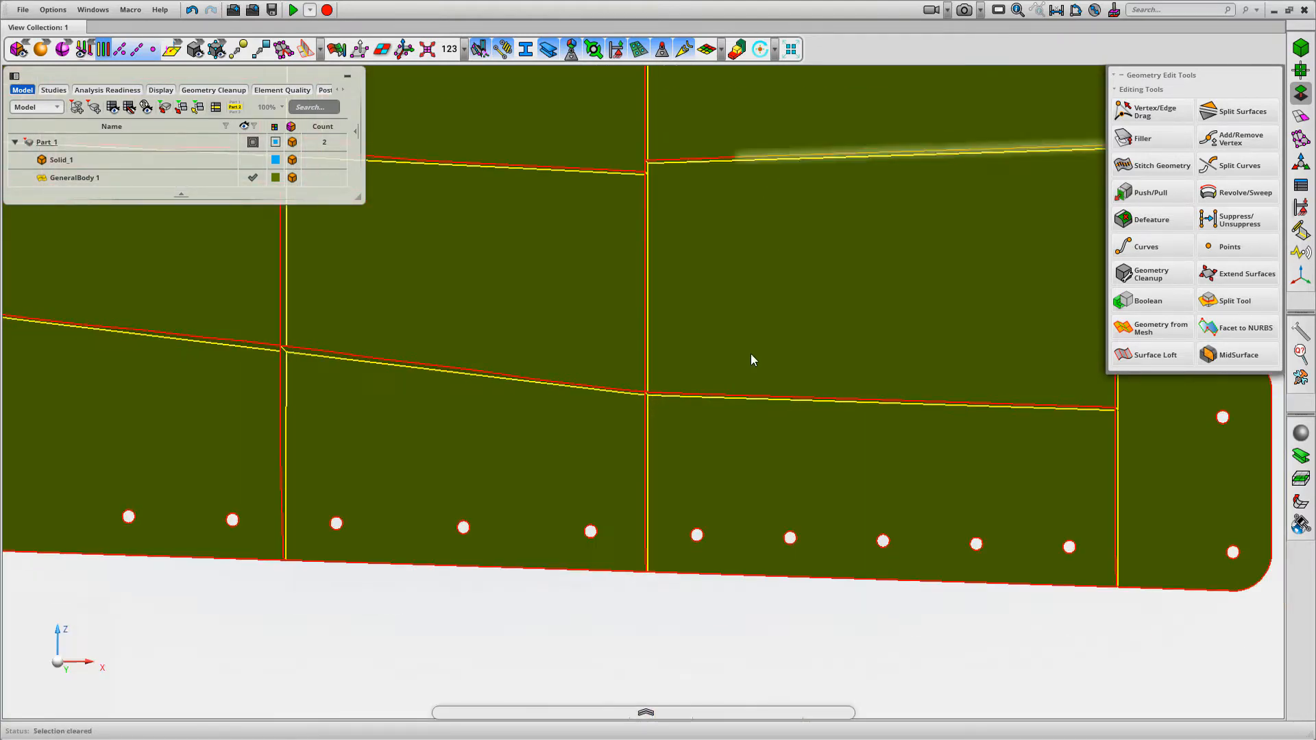
Display Solid_1 over the mid-surface, examine how the ribs cross in the original solid, and hide the solid again
middle_drag(745, 273, 764, 340)
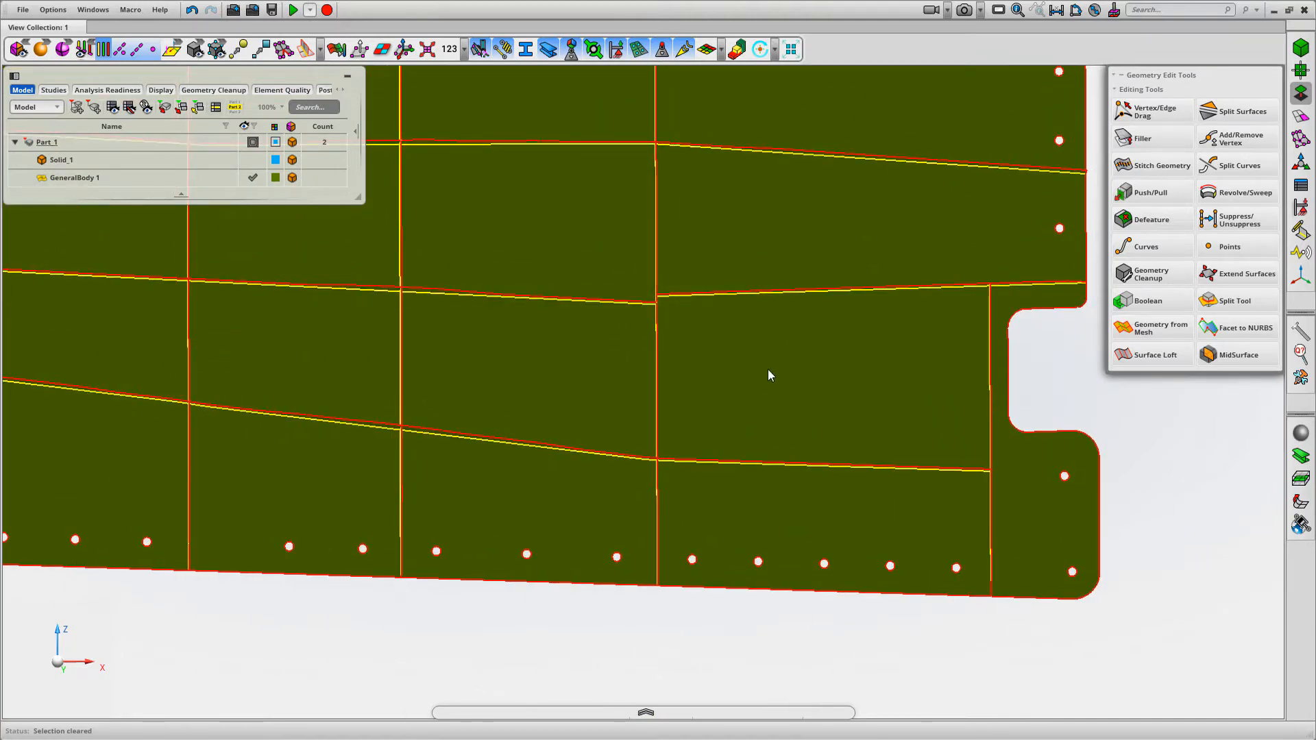
middle_drag(767, 375, 801, 329)
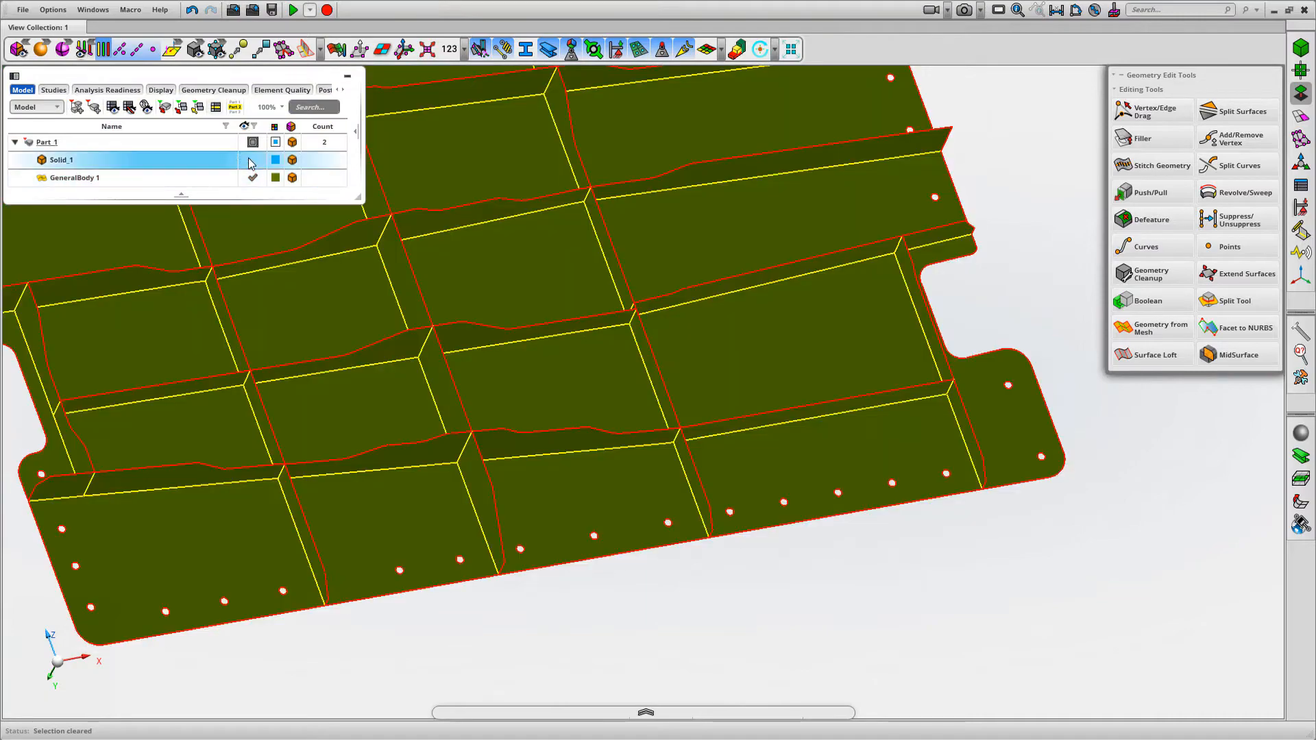
click(253, 160)
middle_drag(710, 319, 729, 332)
scroll(563, 238, up, 1)
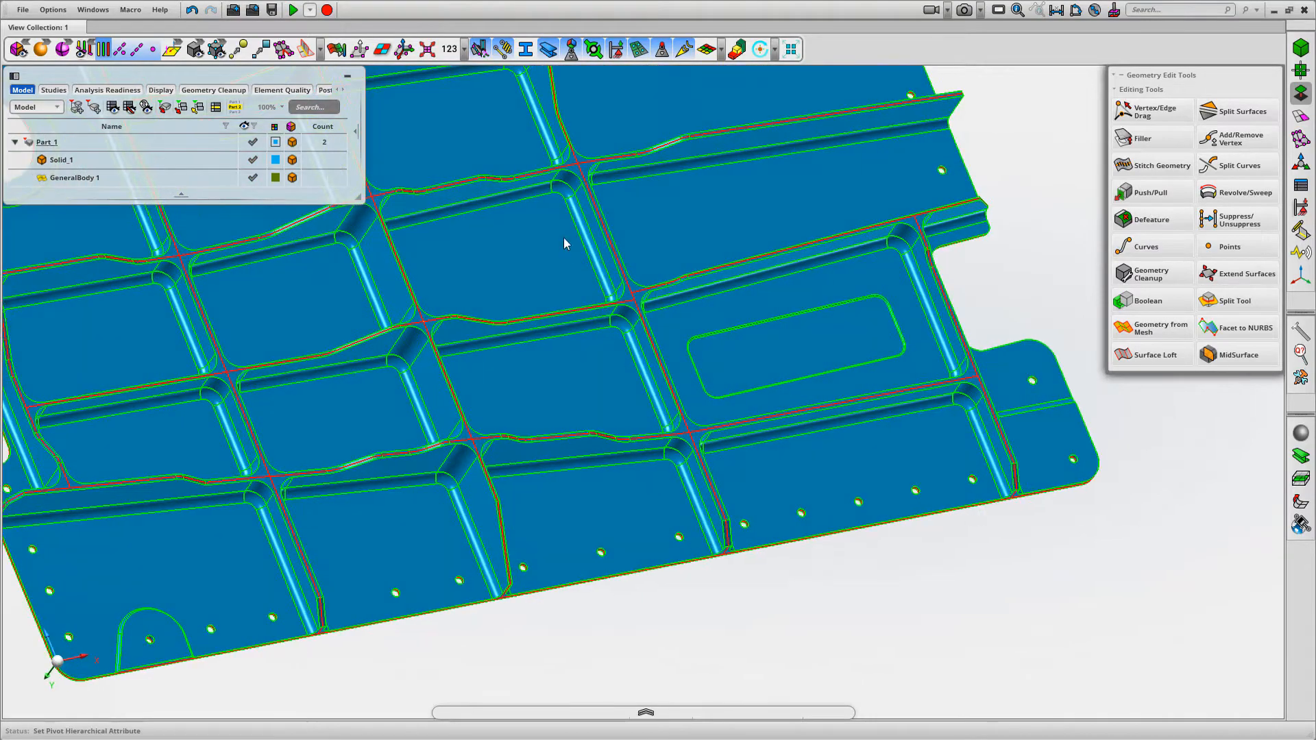
scroll(622, 277, up, 6)
middle_drag(701, 278, 626, 318)
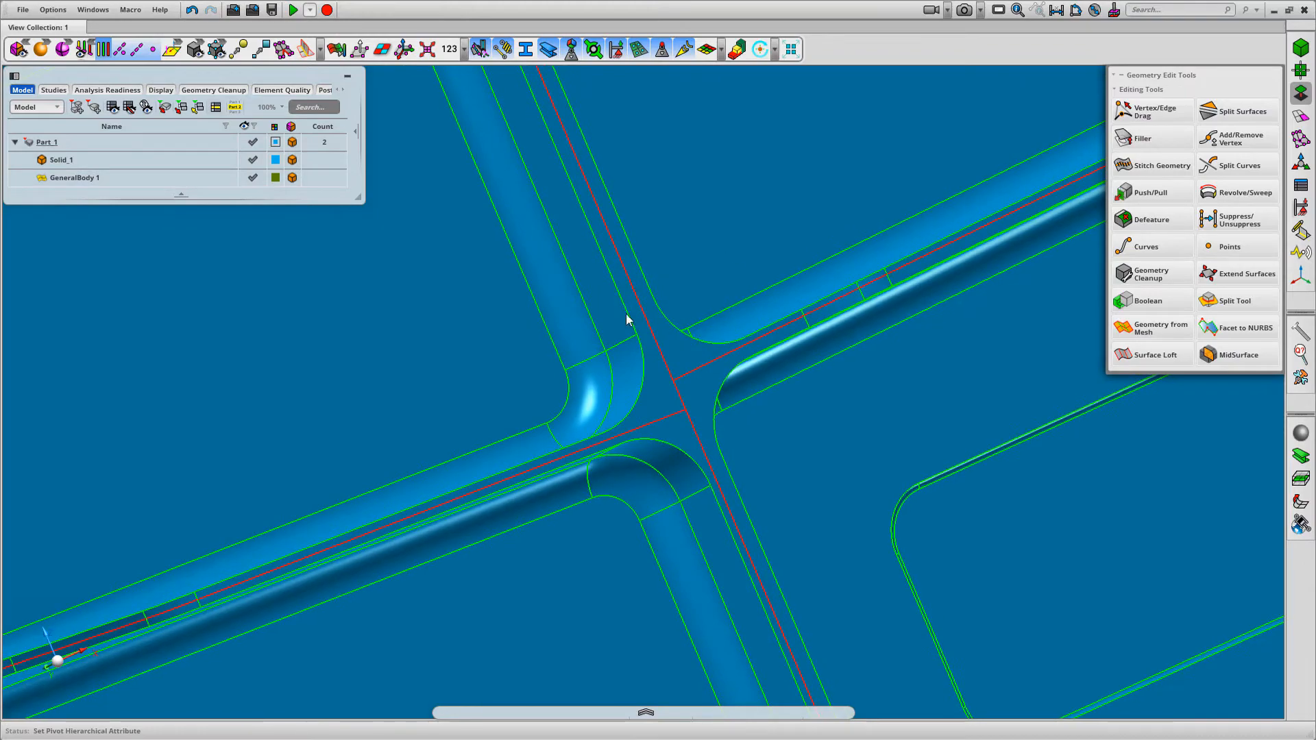
scroll(788, 260, down, 5)
middle_drag(780, 242, 718, 393)
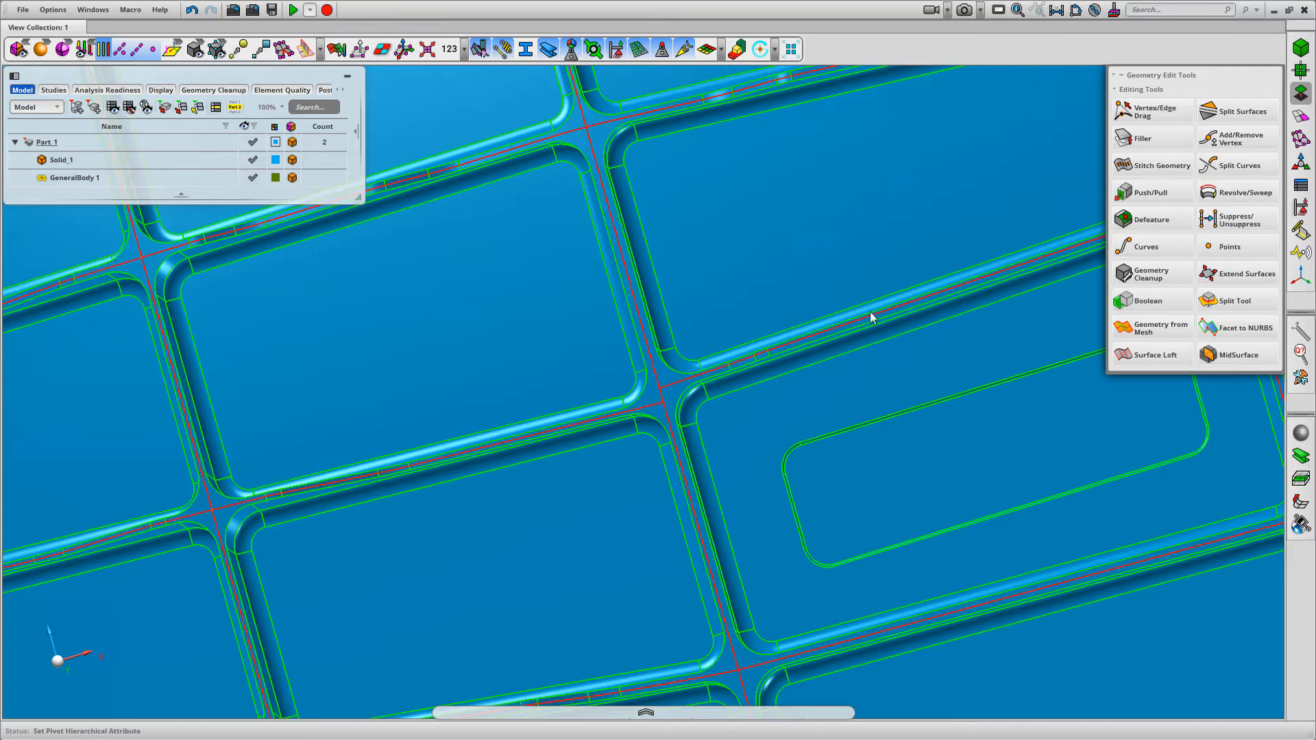
middle_drag(765, 301, 773, 264)
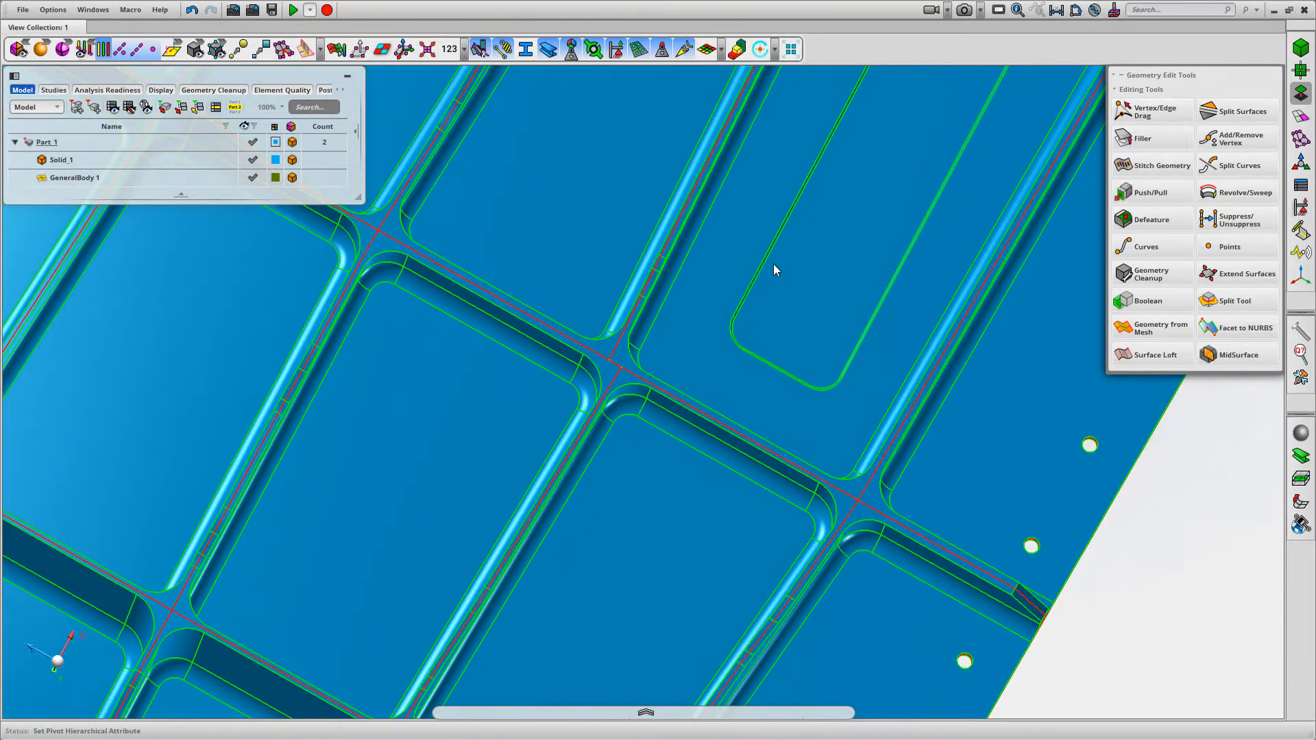
middle_drag(692, 338, 641, 327)
click(253, 160)
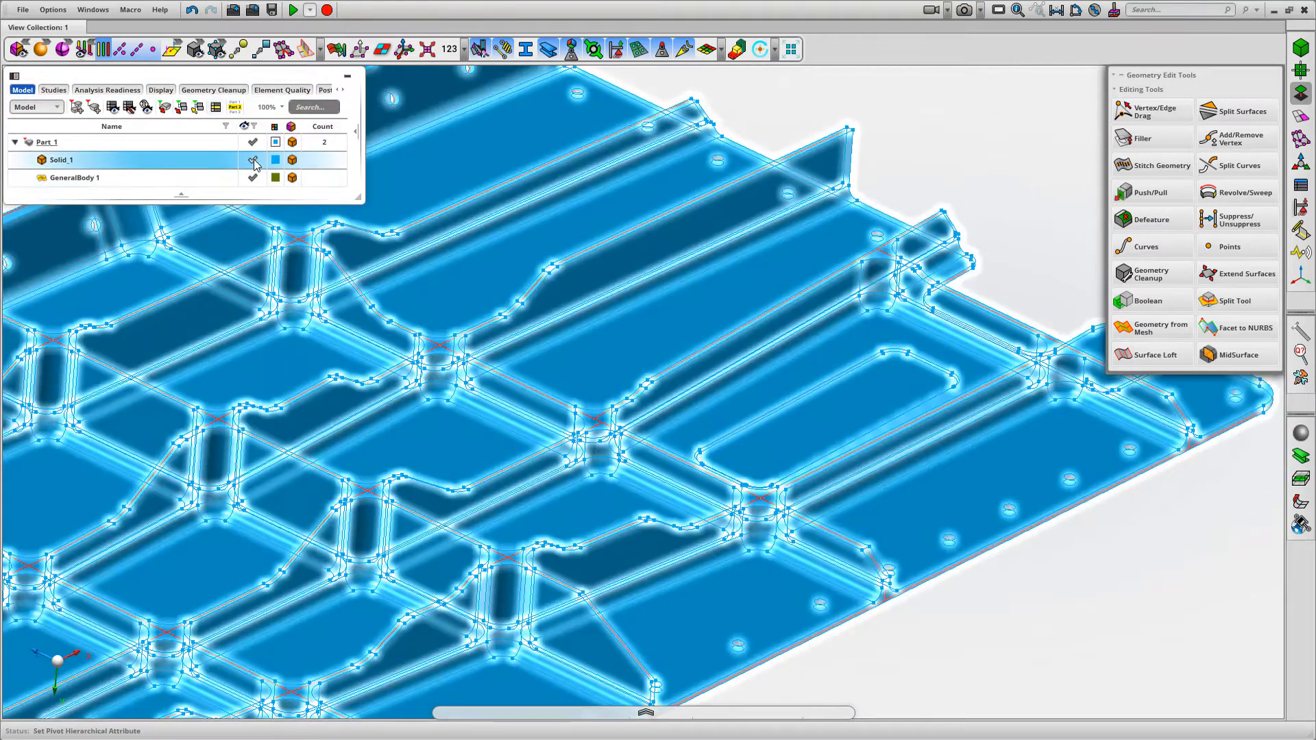
Create a filler face between the vertical edges at the two ends of the misaligned rib segment
scroll(751, 261, down, 2)
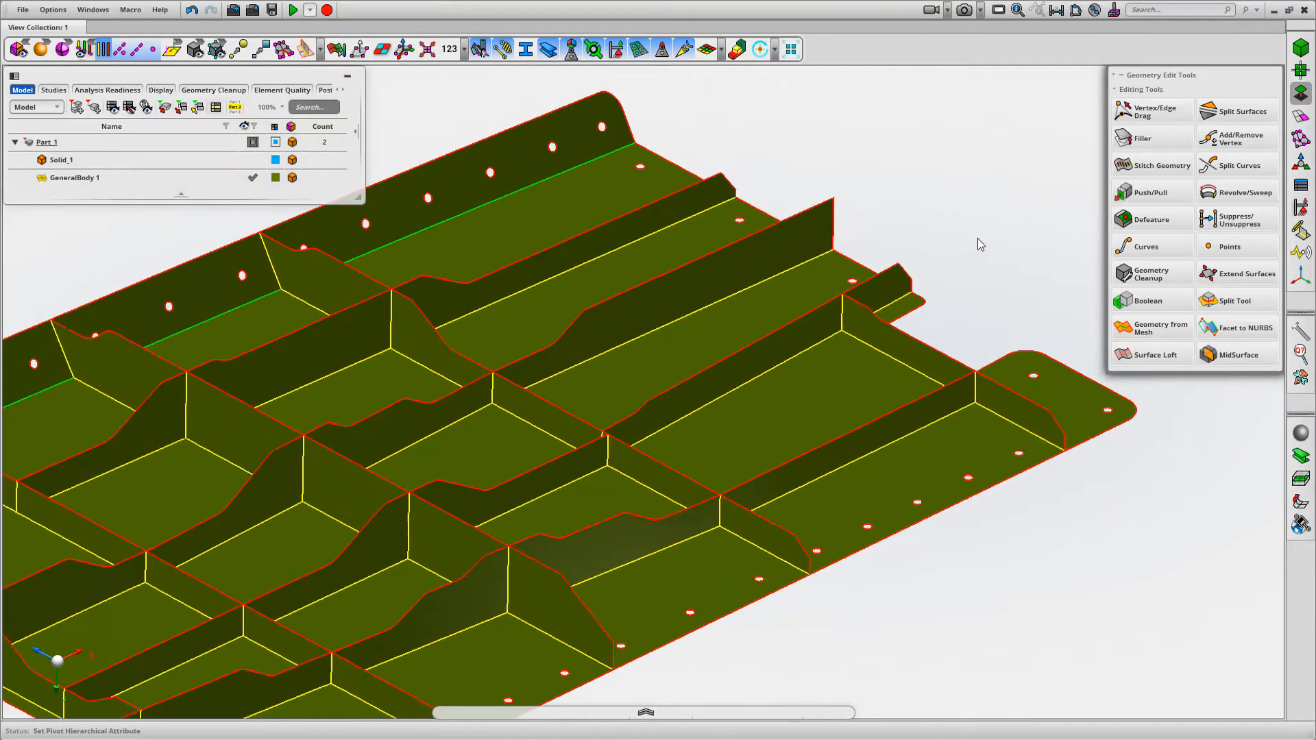
scroll(977, 238, down, 1)
click(1148, 138)
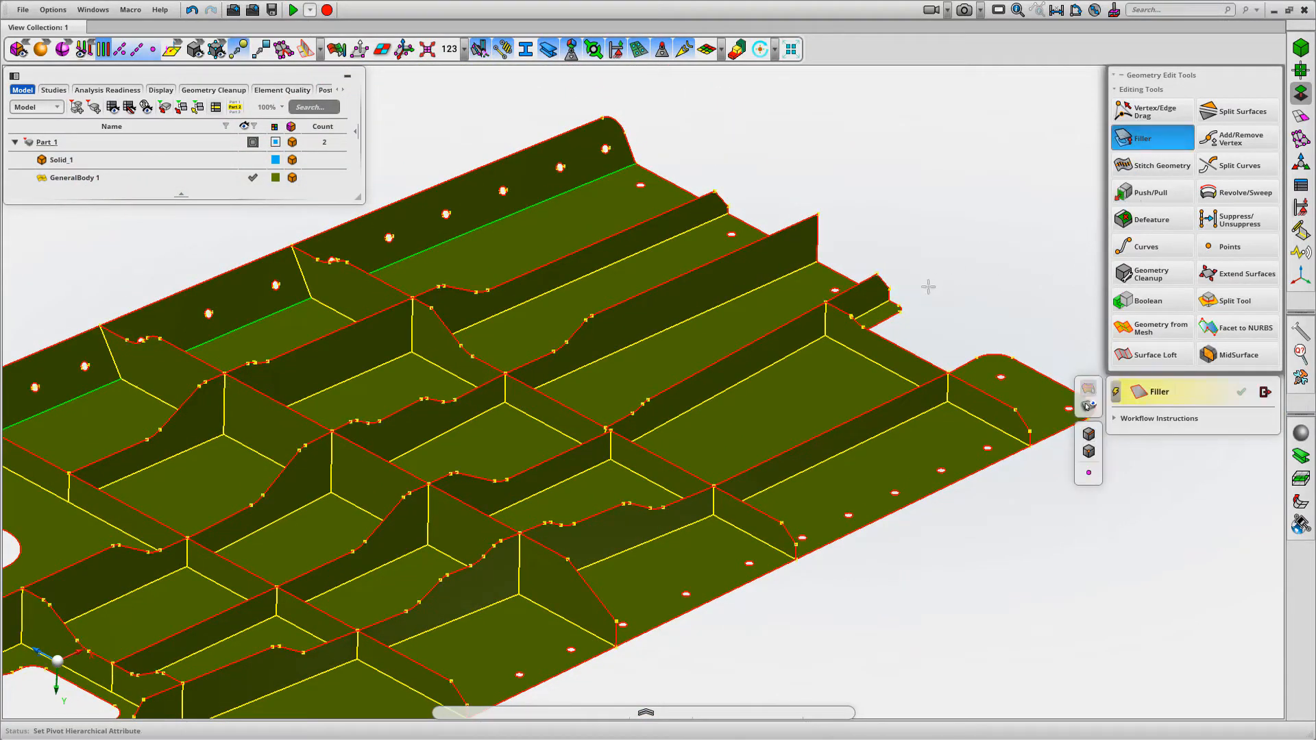
click(1117, 394)
click(826, 322)
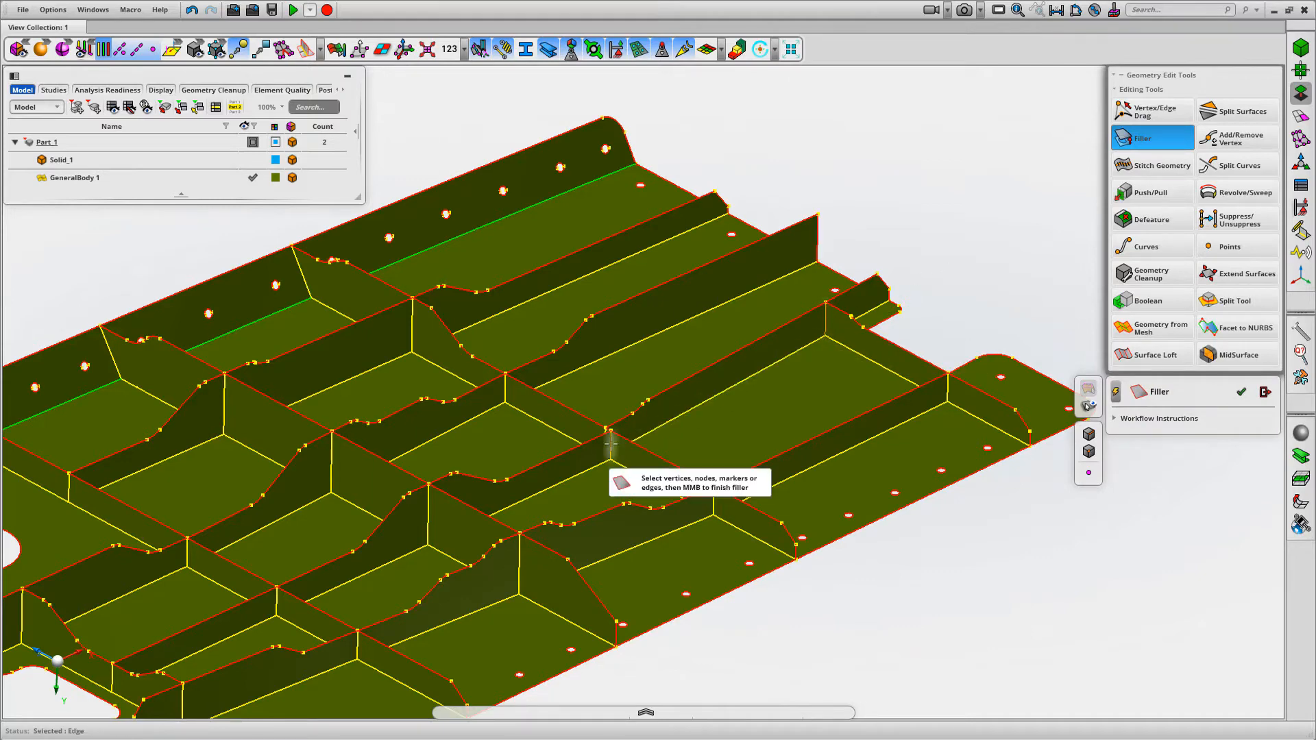
middle_click(955, 219)
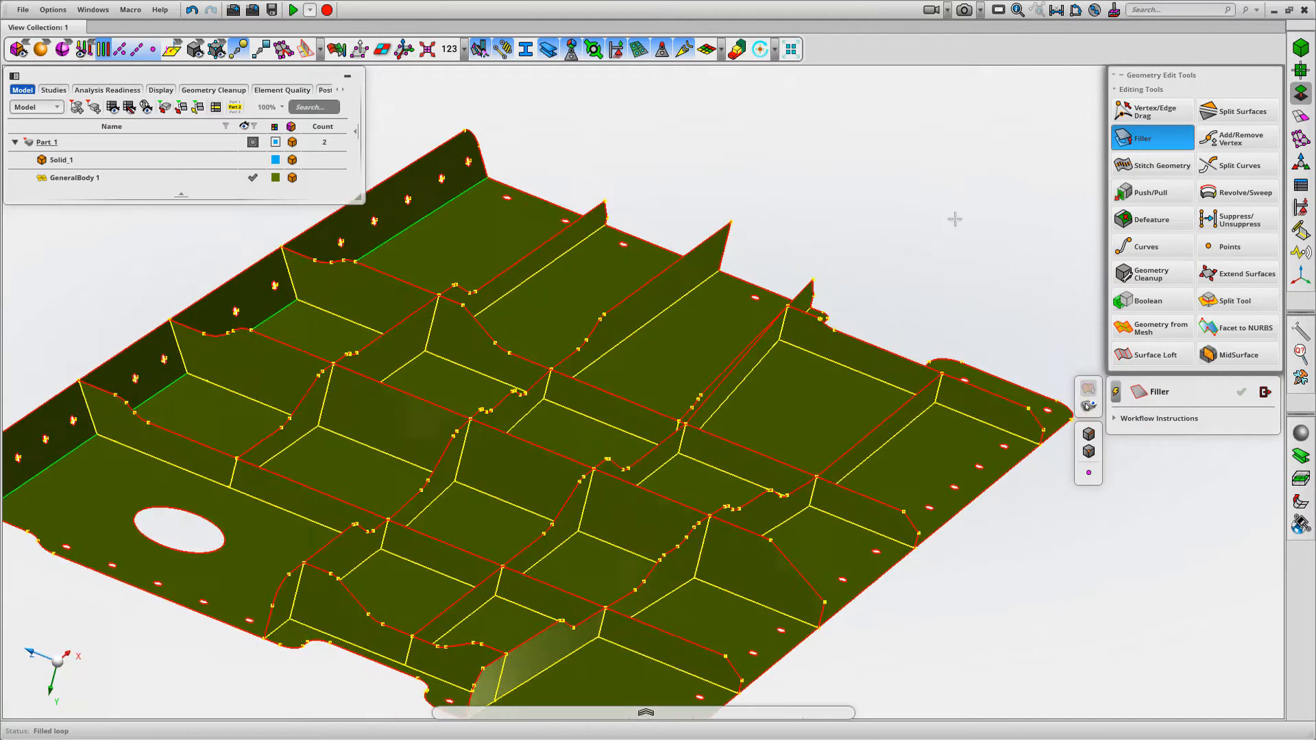
scroll(948, 403, up, 8)
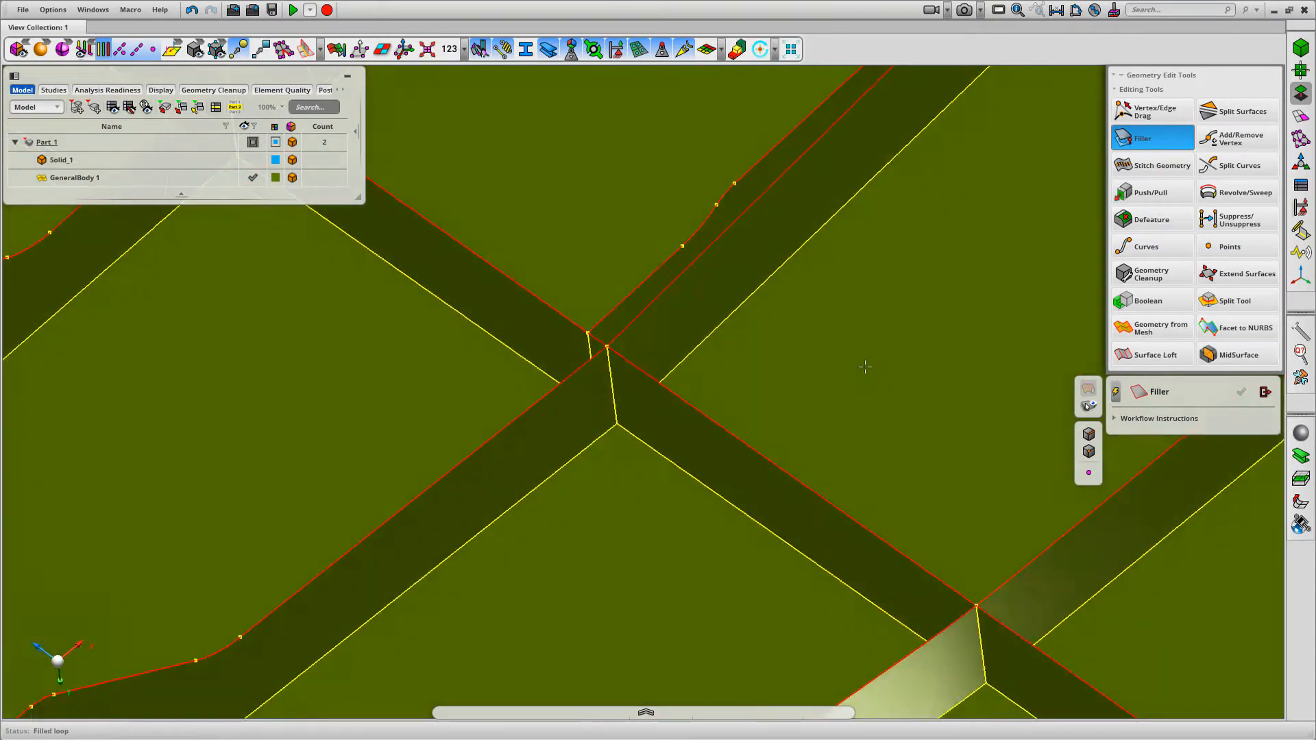
scroll(865, 366, down, 8)
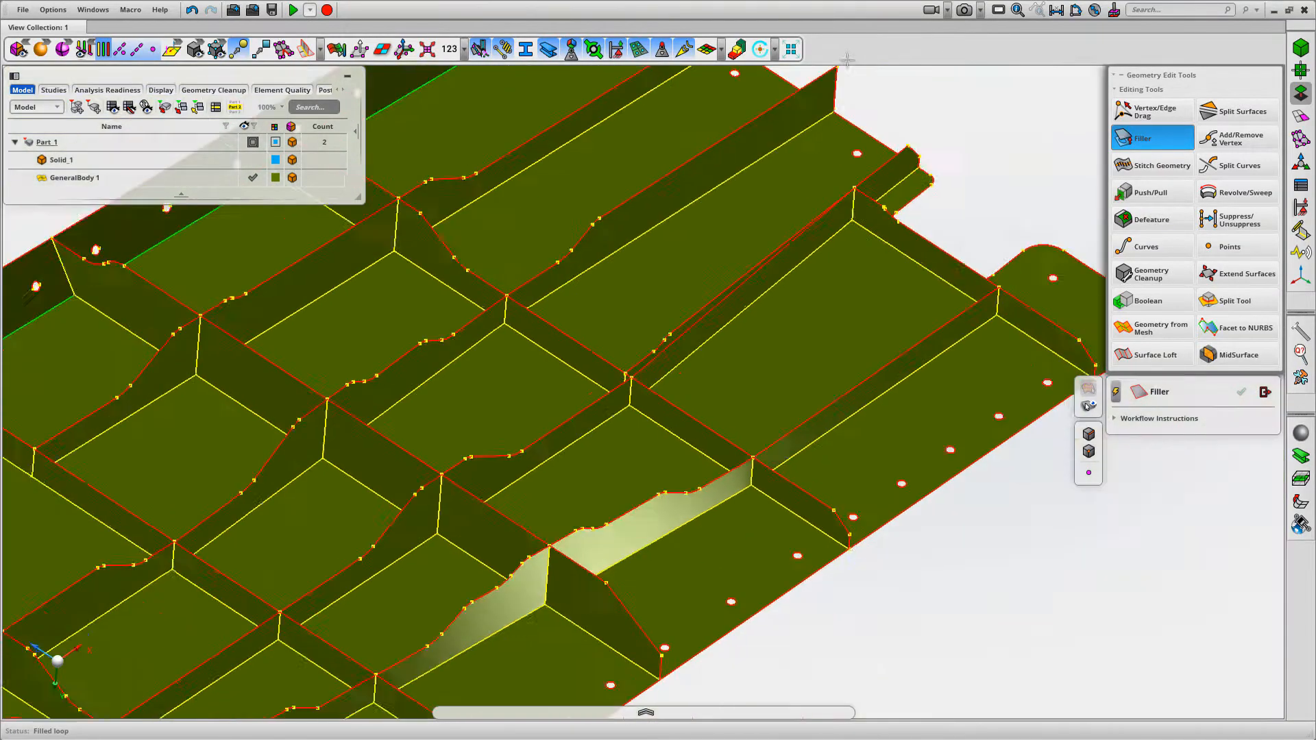
scroll(963, 229, down, 3)
Extend the new filler face well above the ribs by moving its upper edge upward with Vertex/Edge Drag
click(1158, 113)
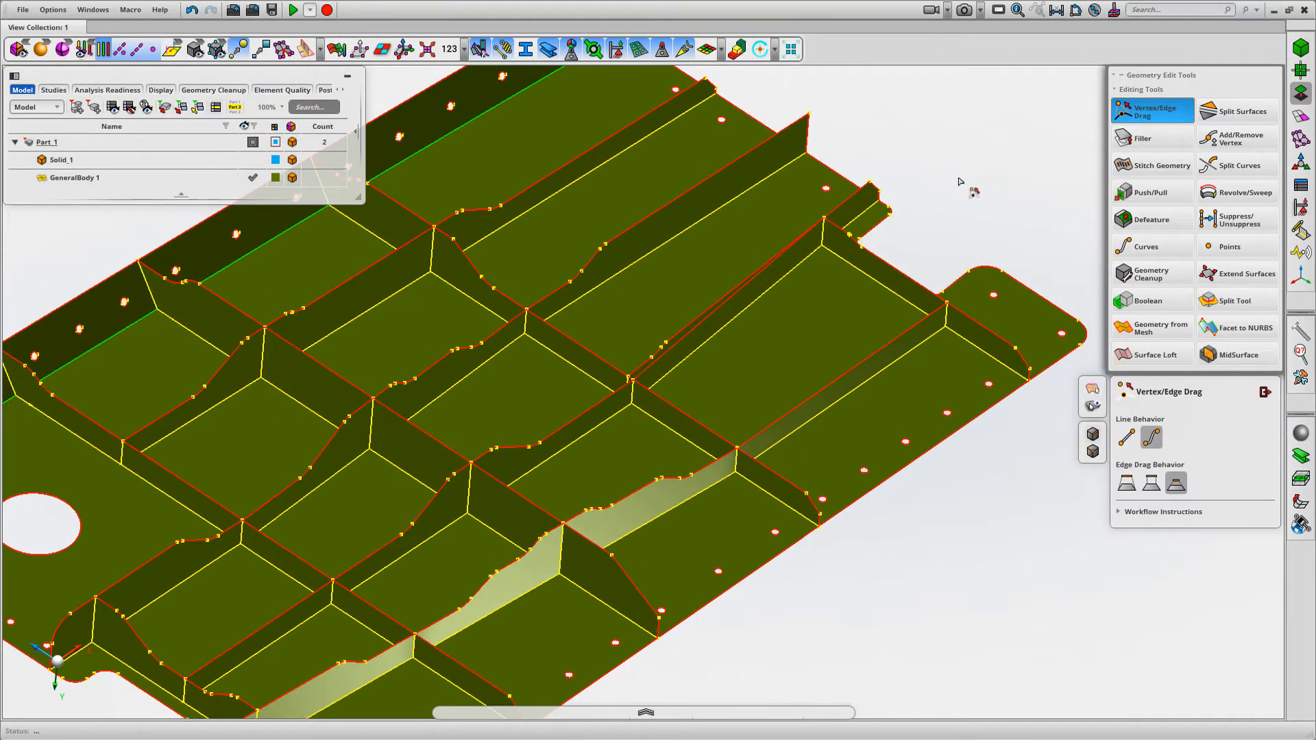
scroll(960, 181, down, 2)
middle_drag(960, 181, 898, 195)
scroll(905, 246, up, 2)
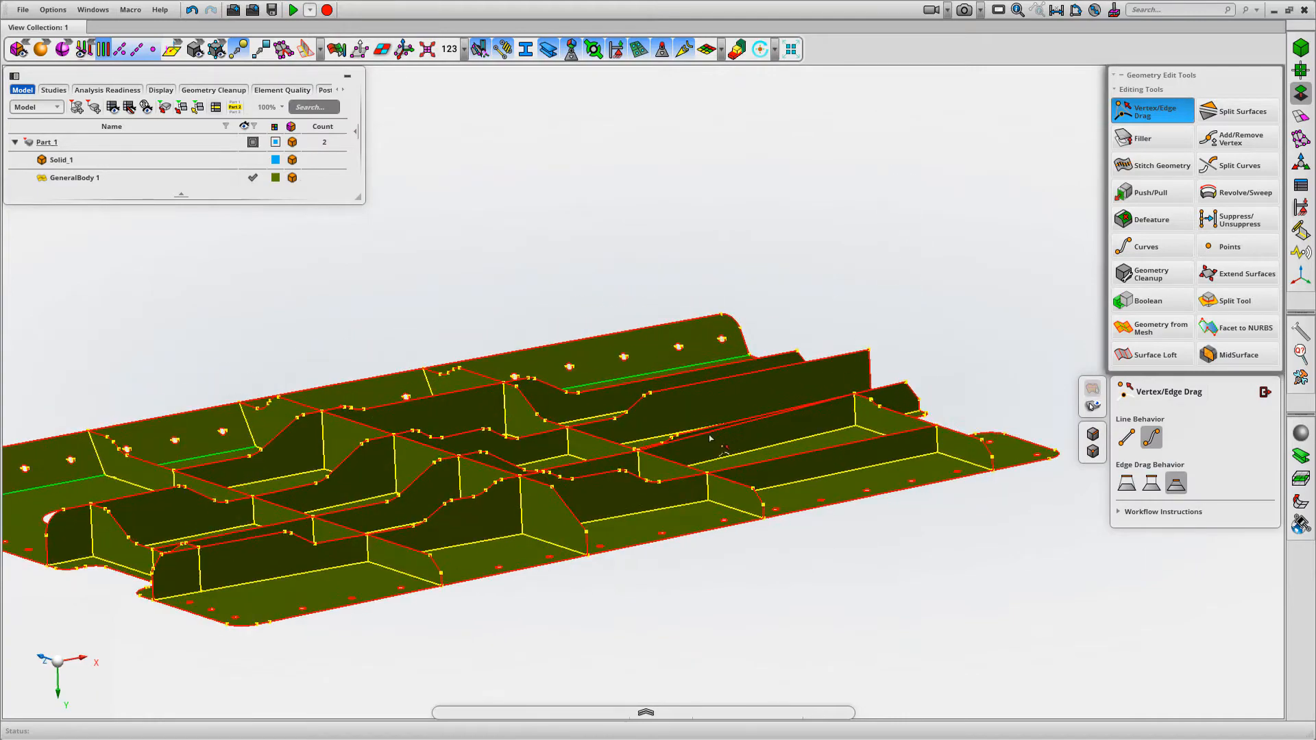
drag(710, 439, 706, 212)
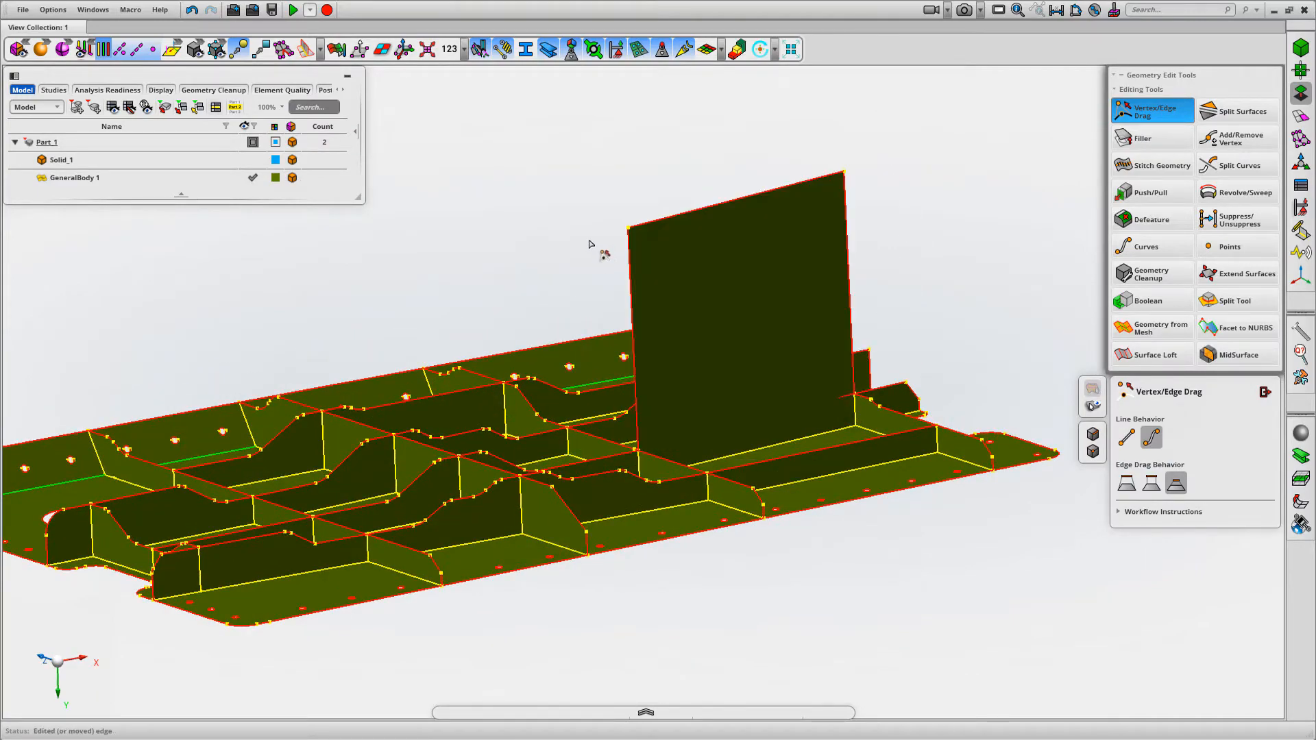
middle_drag(589, 244, 788, 296)
scroll(889, 182, up, 4)
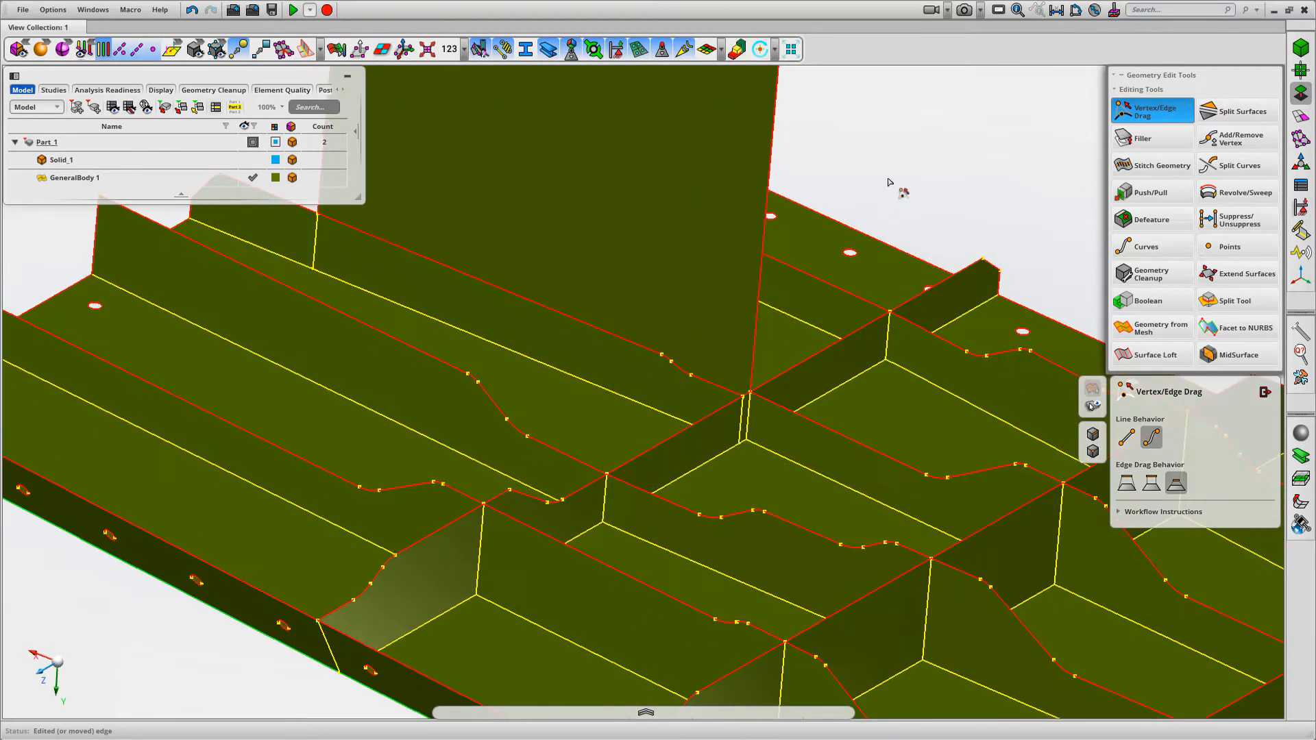
middle_drag(892, 206, 957, 288)
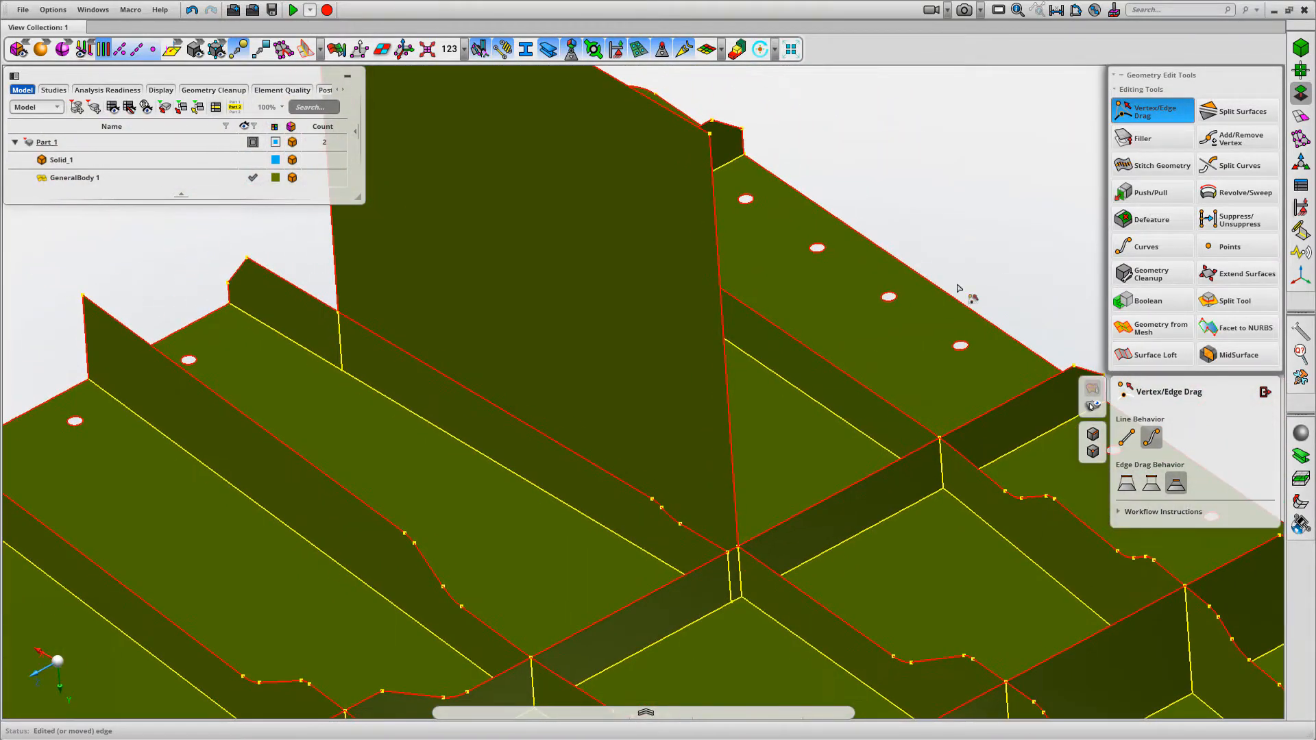
Split the extended filler face with the contiguous upper edges of the original misaligned rib, and close the Split Surfaces tool
click(1255, 110)
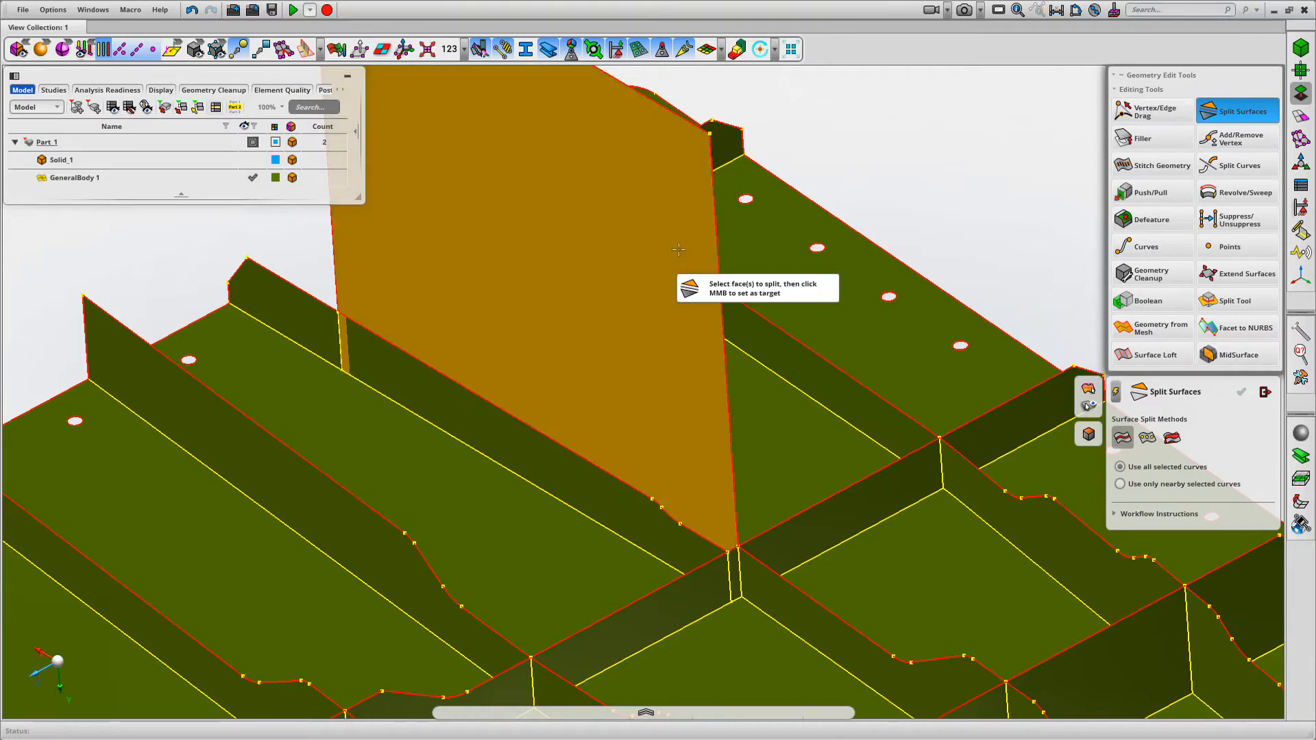
click(678, 162)
middle_click(885, 141)
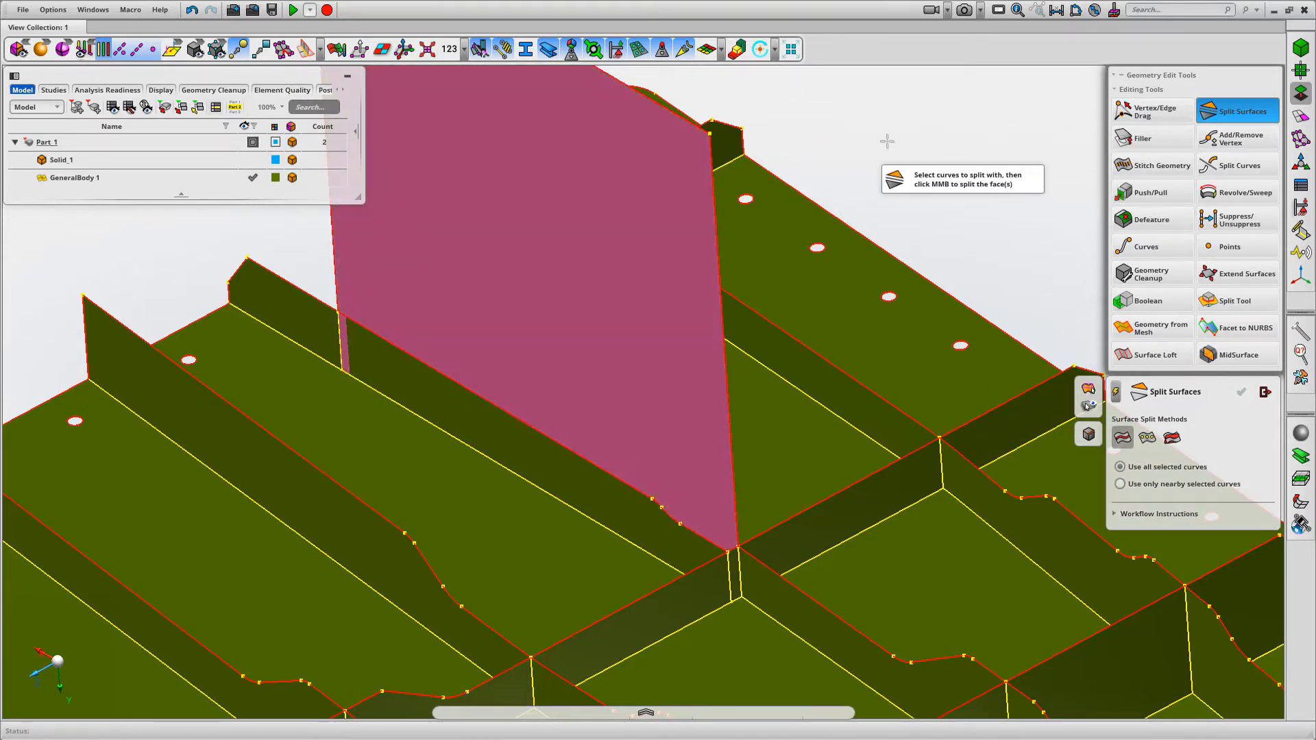
right_click(629, 483)
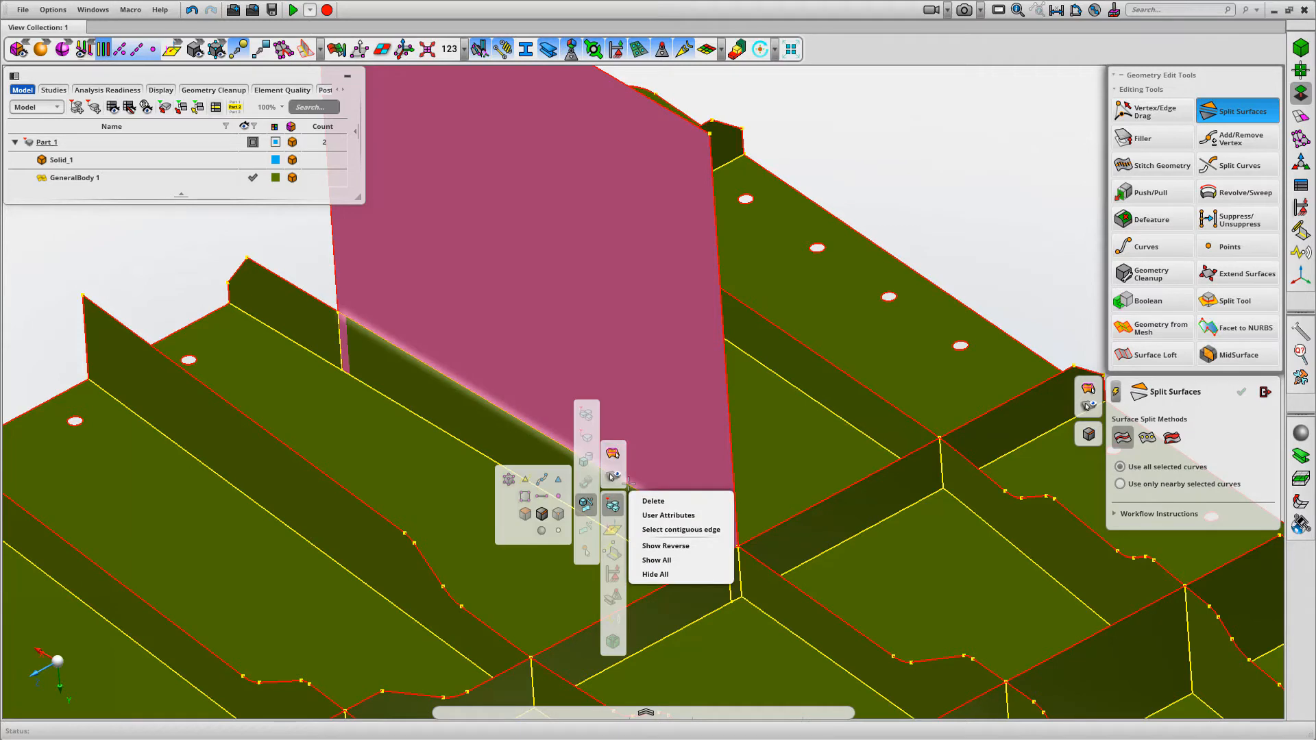
click(663, 530)
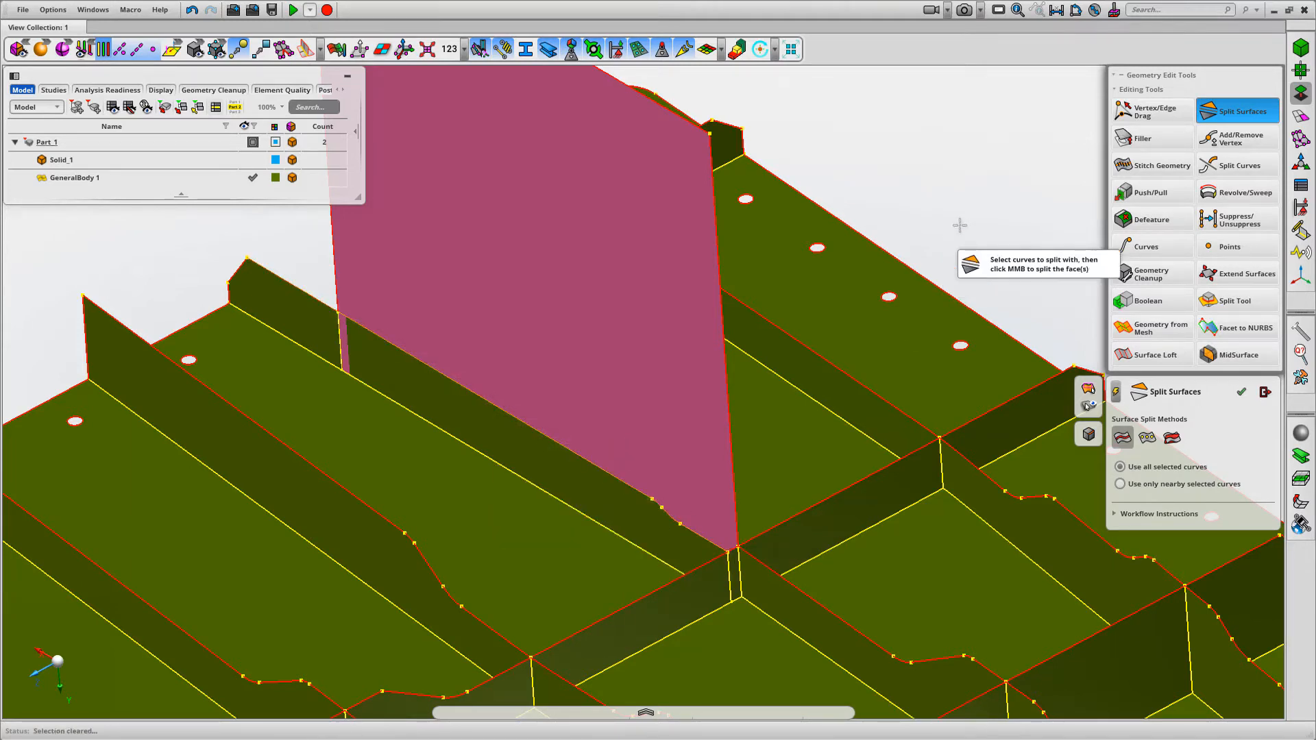
middle_click(954, 222)
middle_drag(946, 226, 980, 253)
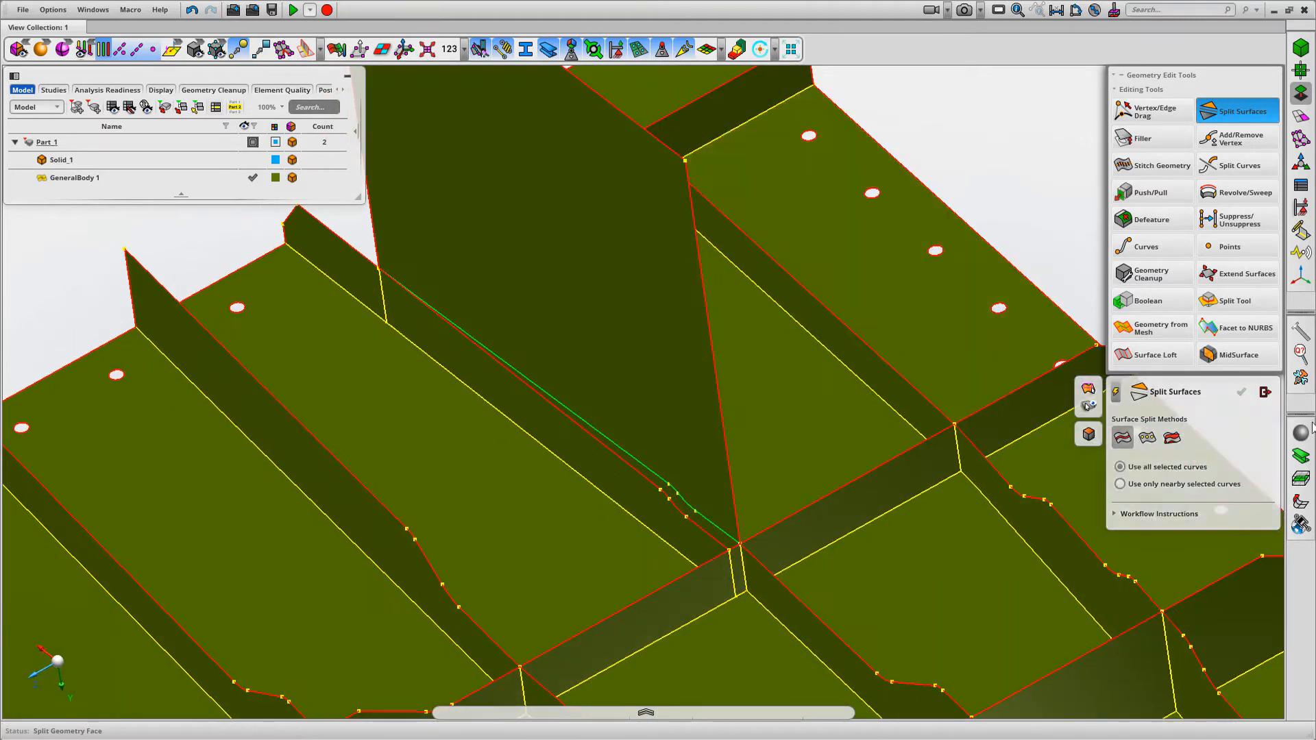
click(1265, 392)
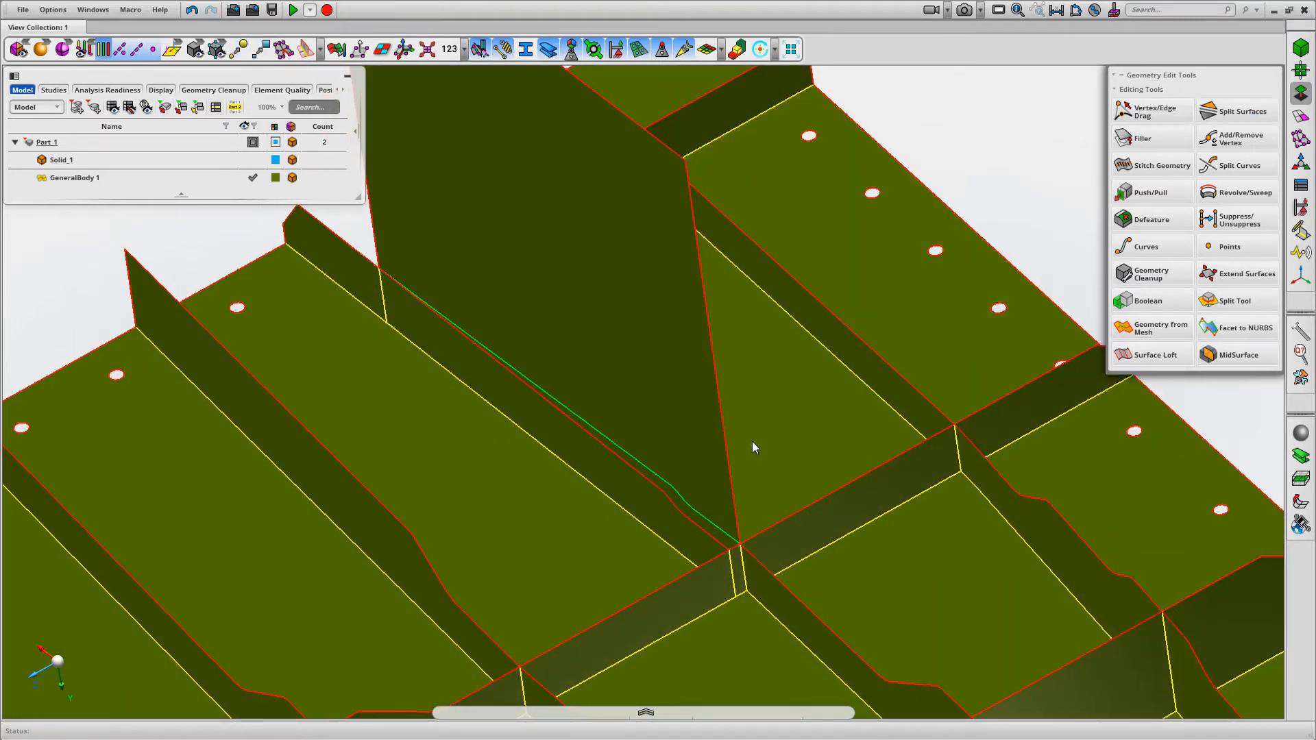
Delete the original misaligned rib face beside the new filler face
right_click(1021, 178)
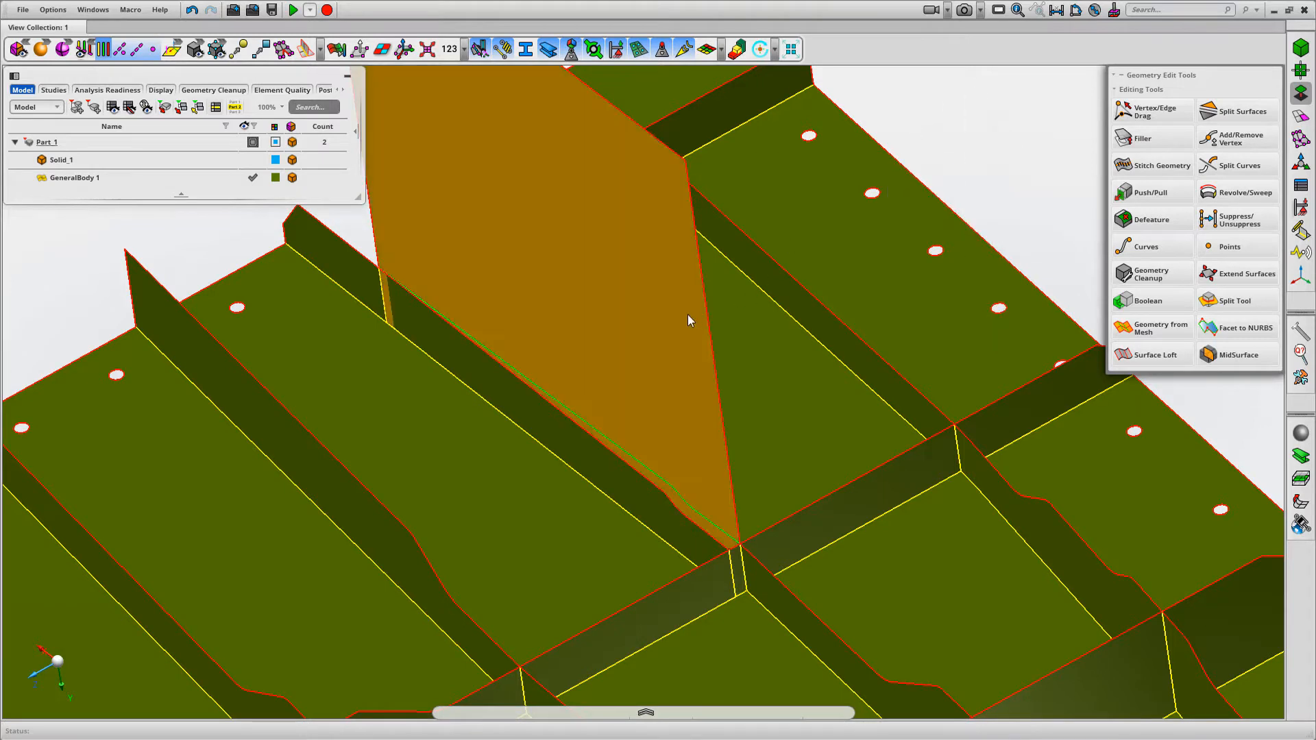
click(638, 498)
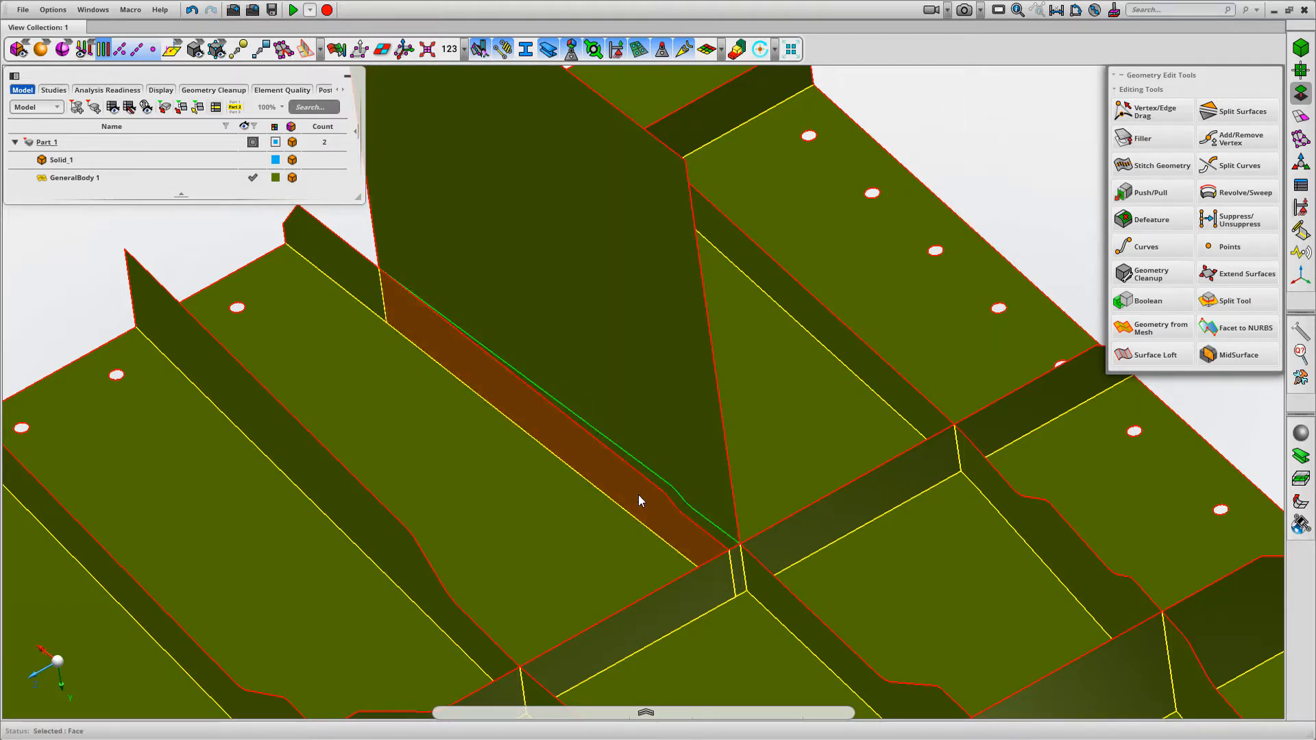
key(Delete)
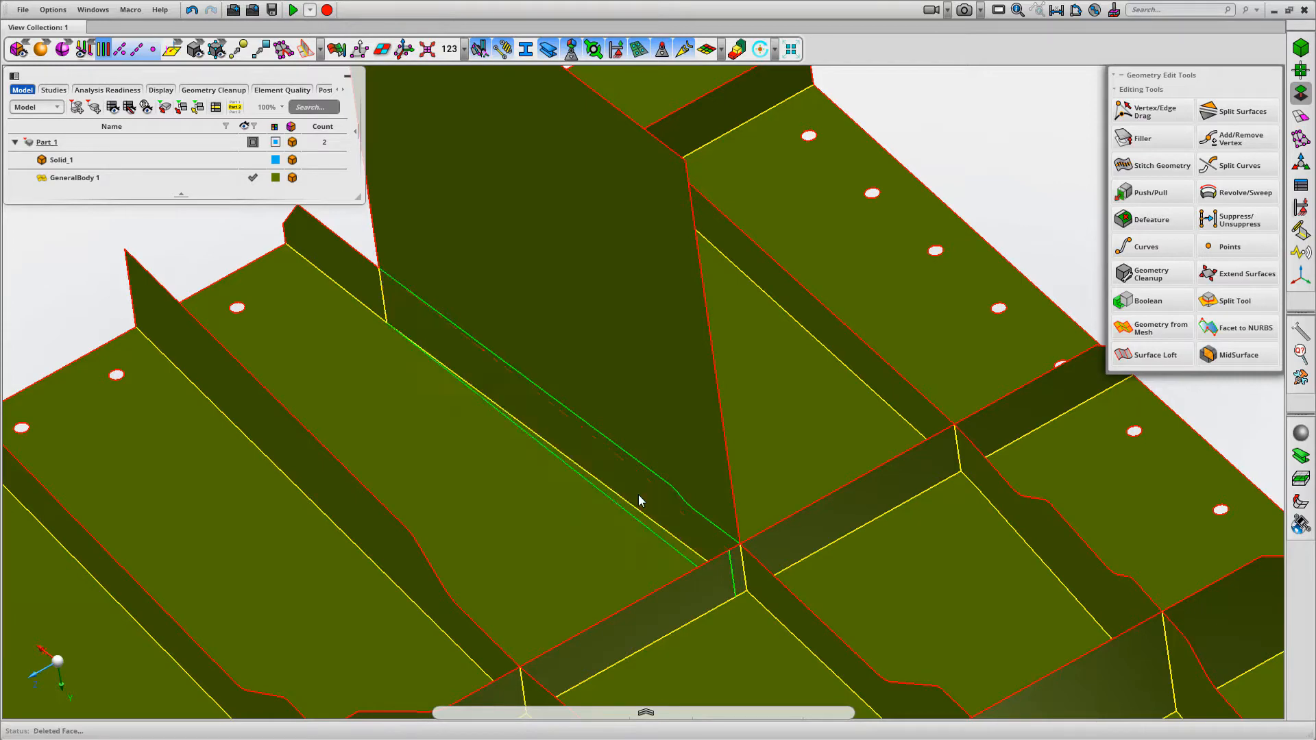
Snap the end vertex of the split line to the rib crossing's corner vertex with Vertex/Edge Drag
middle_drag(723, 470, 742, 469)
scroll(733, 566, up, 6)
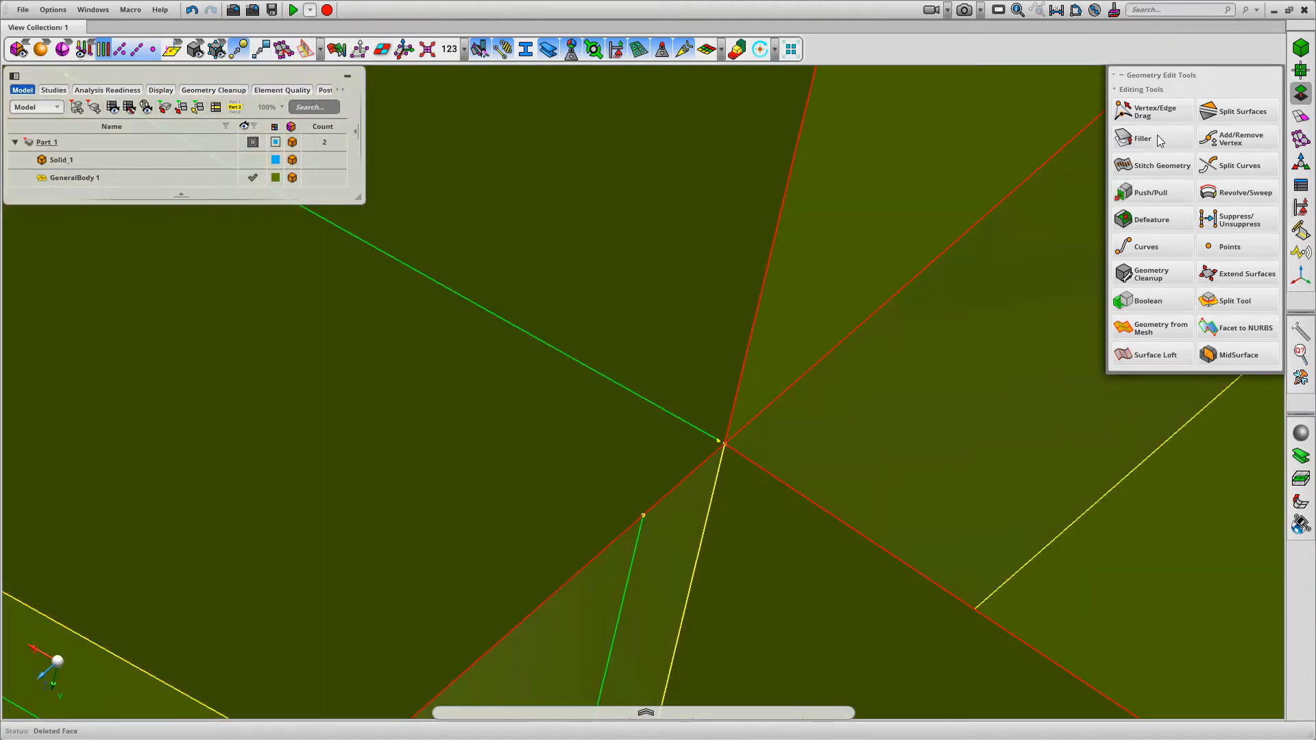
click(1153, 110)
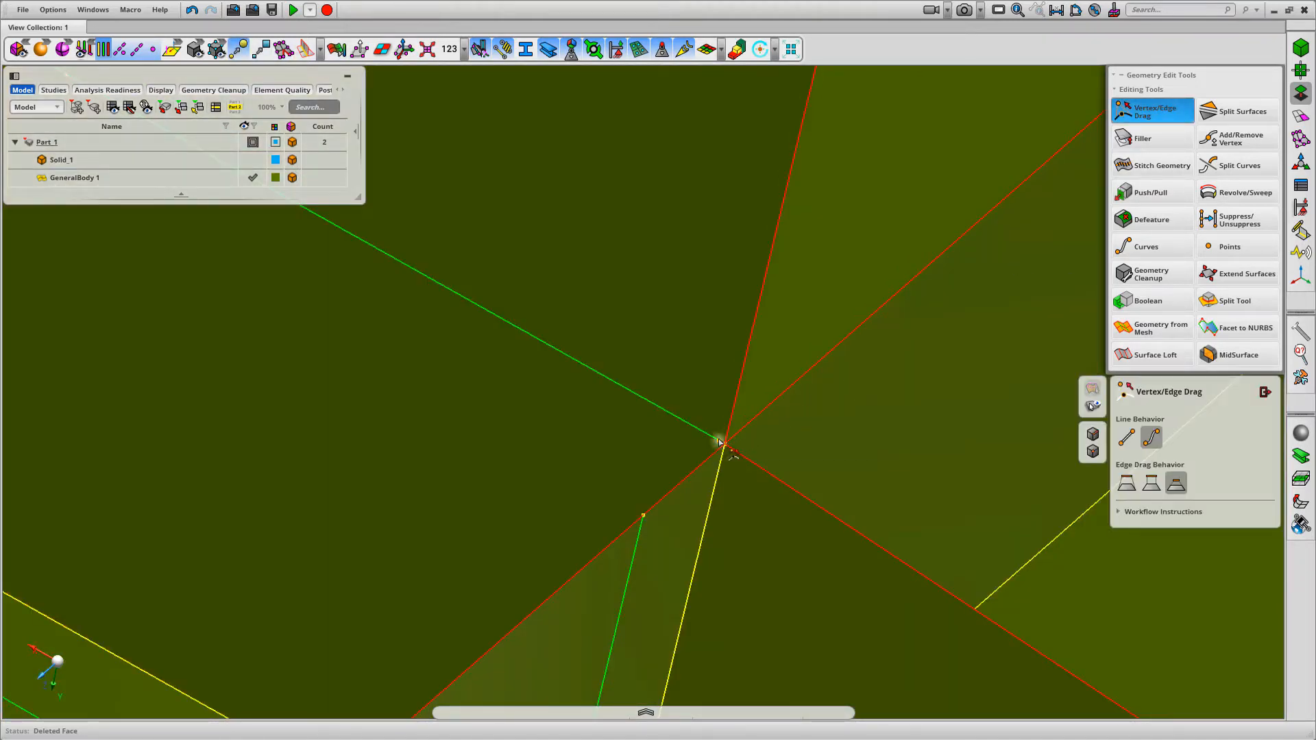
scroll(845, 491, down, 10)
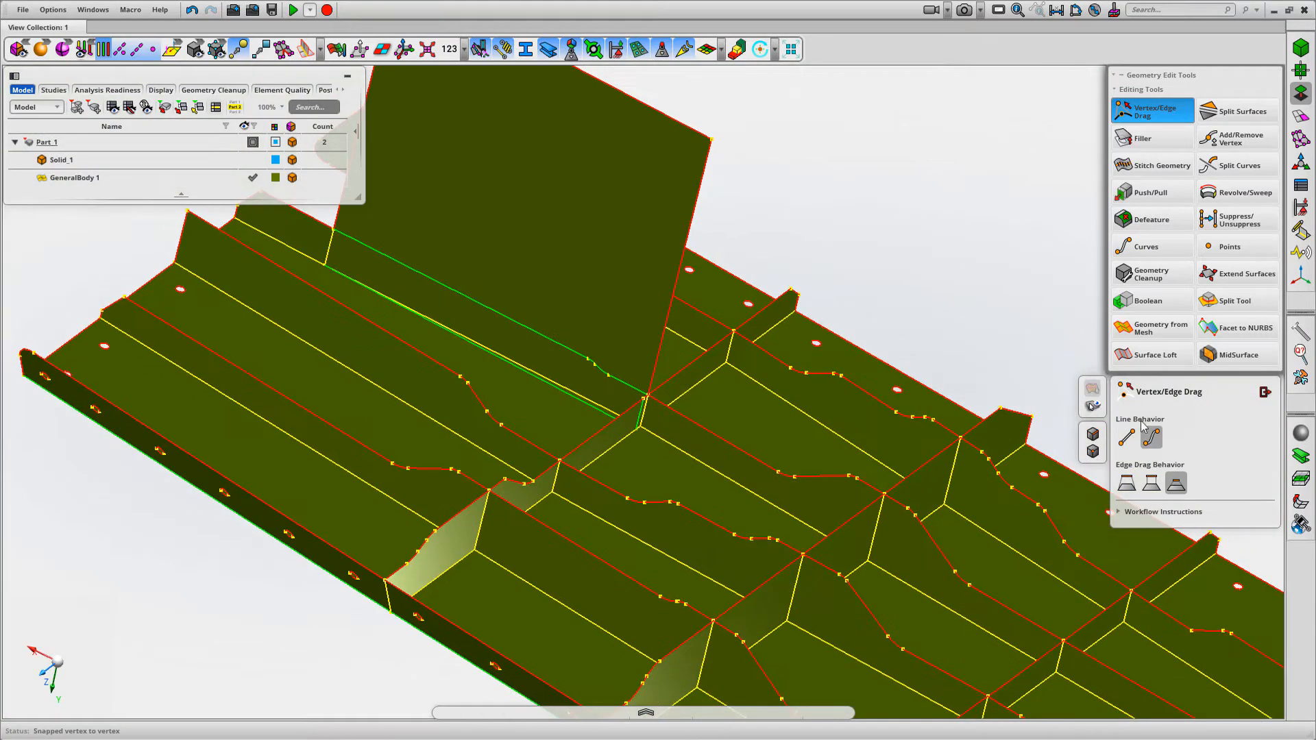
click(1264, 392)
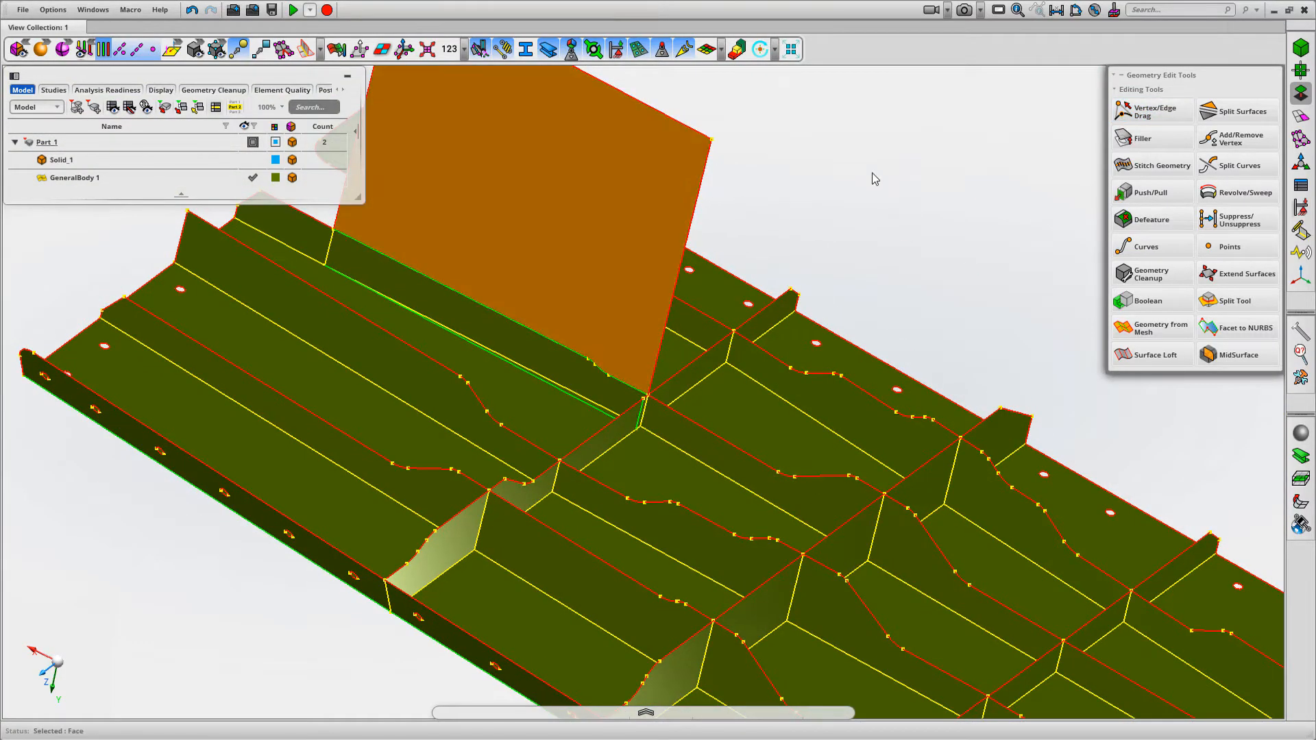
Delete the excess face above the new rib's split line and inspect the leftover edges around the rebuilt rib
key(Delete)
middle_drag(754, 167, 870, 232)
scroll(803, 403, up, 5)
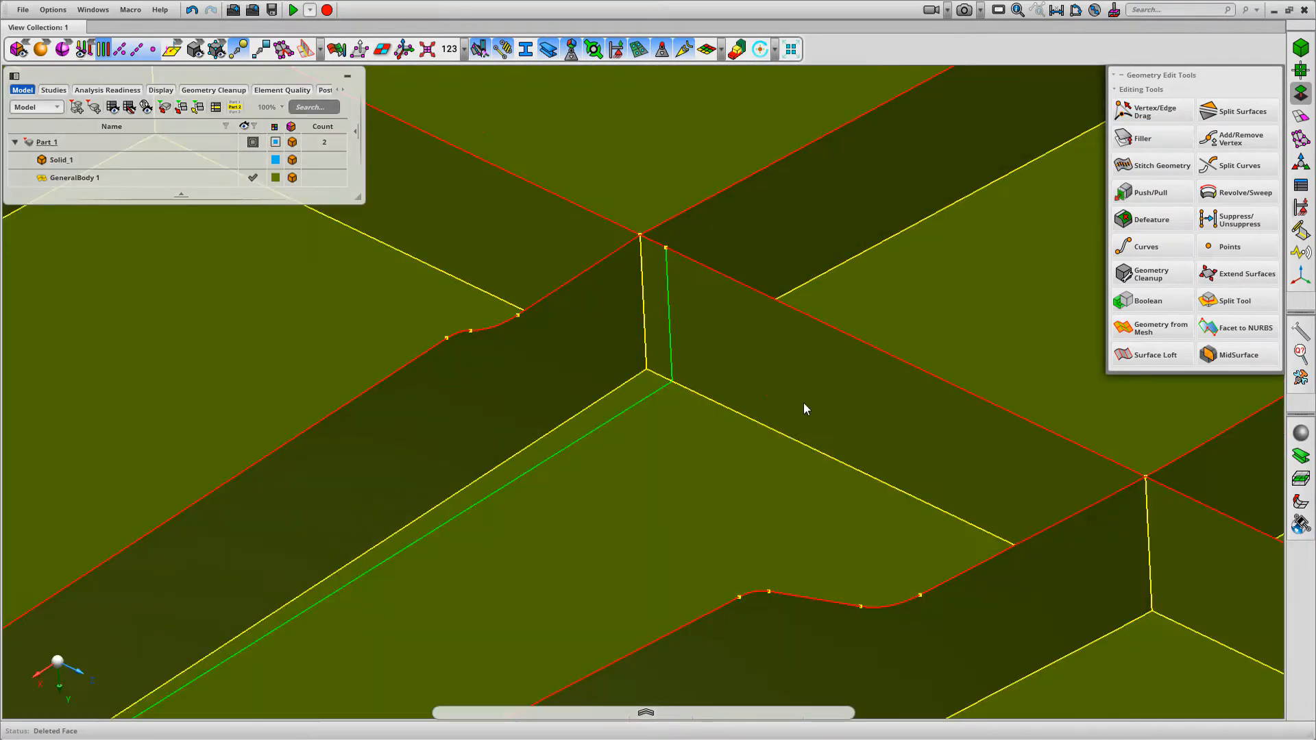
middle_drag(804, 403, 1010, 393)
scroll(1058, 308, down, 2)
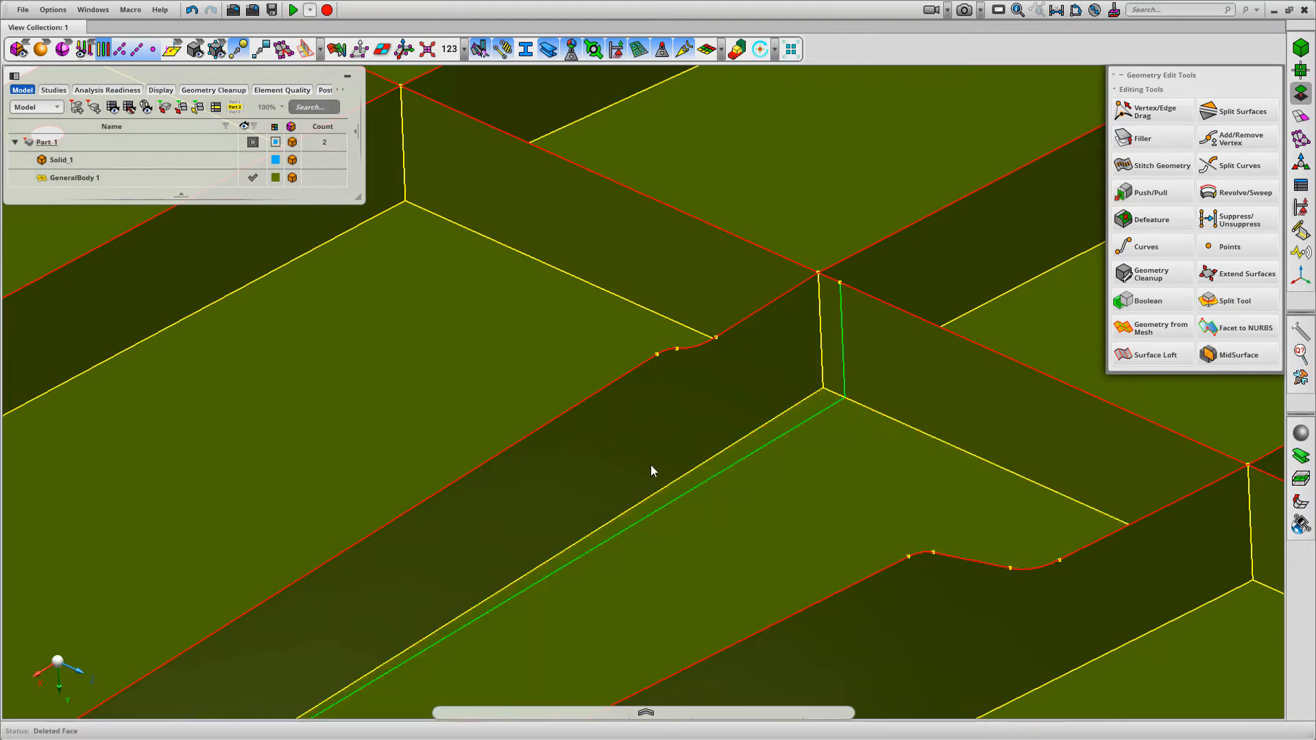
scroll(738, 129, down, 7)
right_click(561, 101)
mouse_move(544, 123)
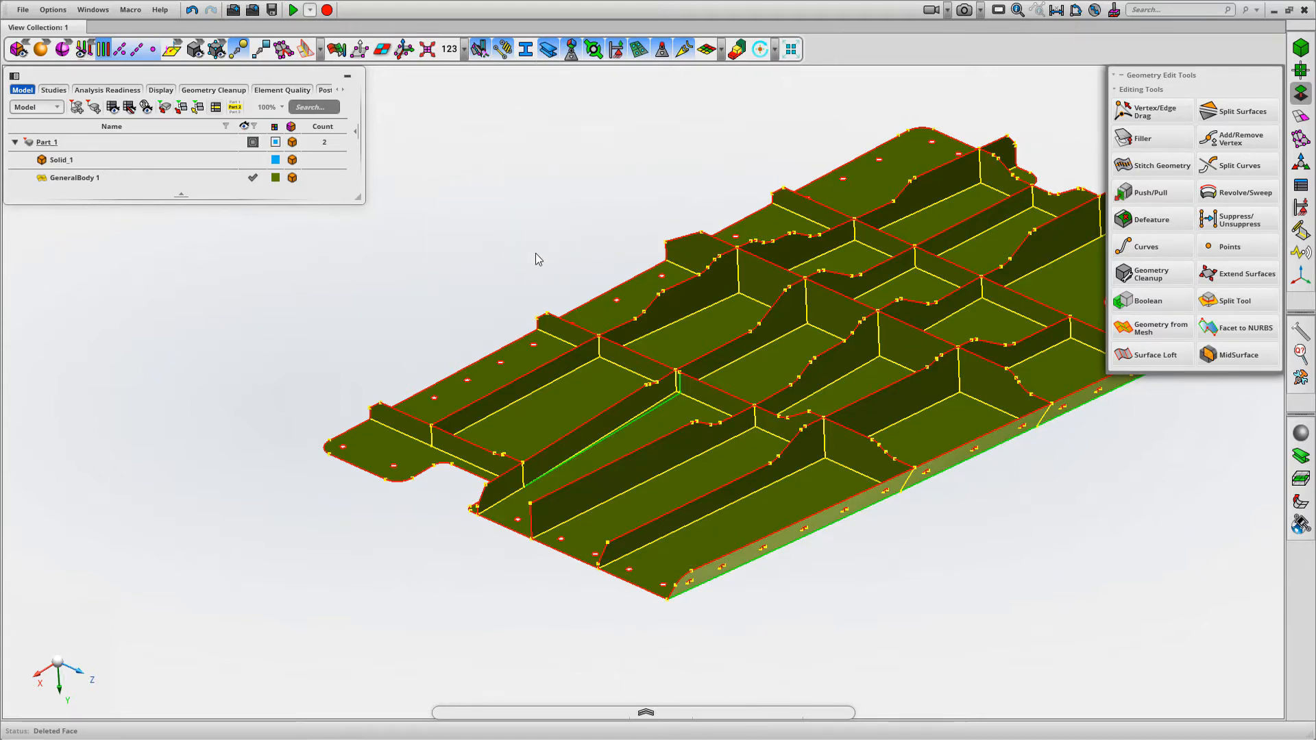
scroll(785, 483, up, 5)
scroll(785, 482, up, 5)
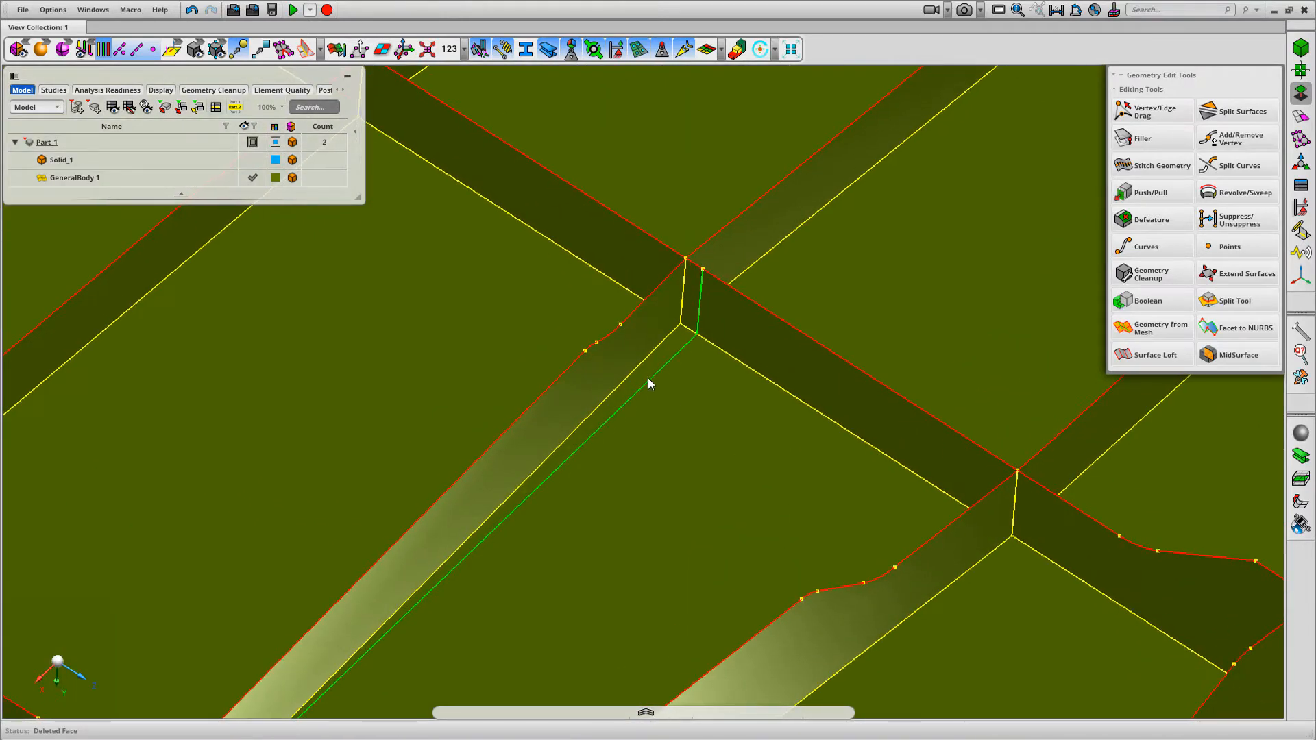
Delete the leftover edges beside the rebuilt rib at the rib crossing and close the Geometry Edit Tools
click(647, 377)
scroll(843, 376, down, 5)
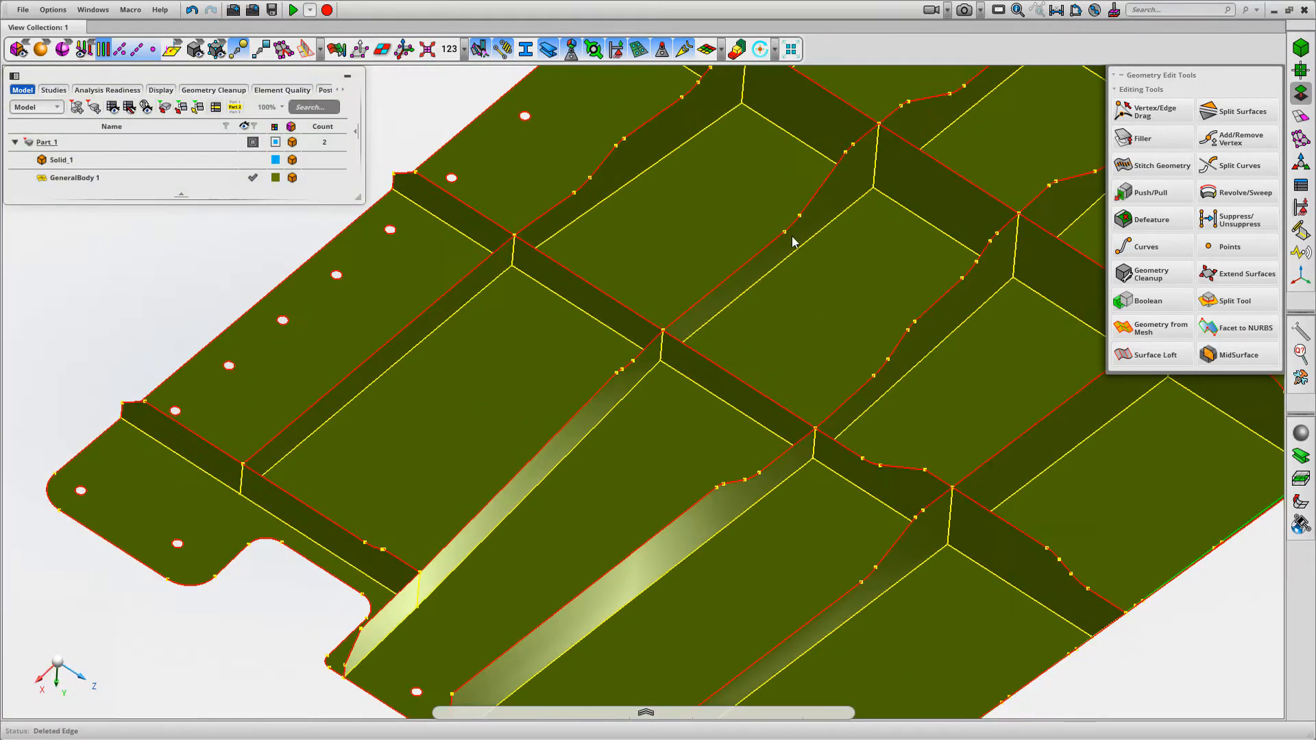
middle_drag(698, 273, 989, 266)
scroll(729, 126, down, 4)
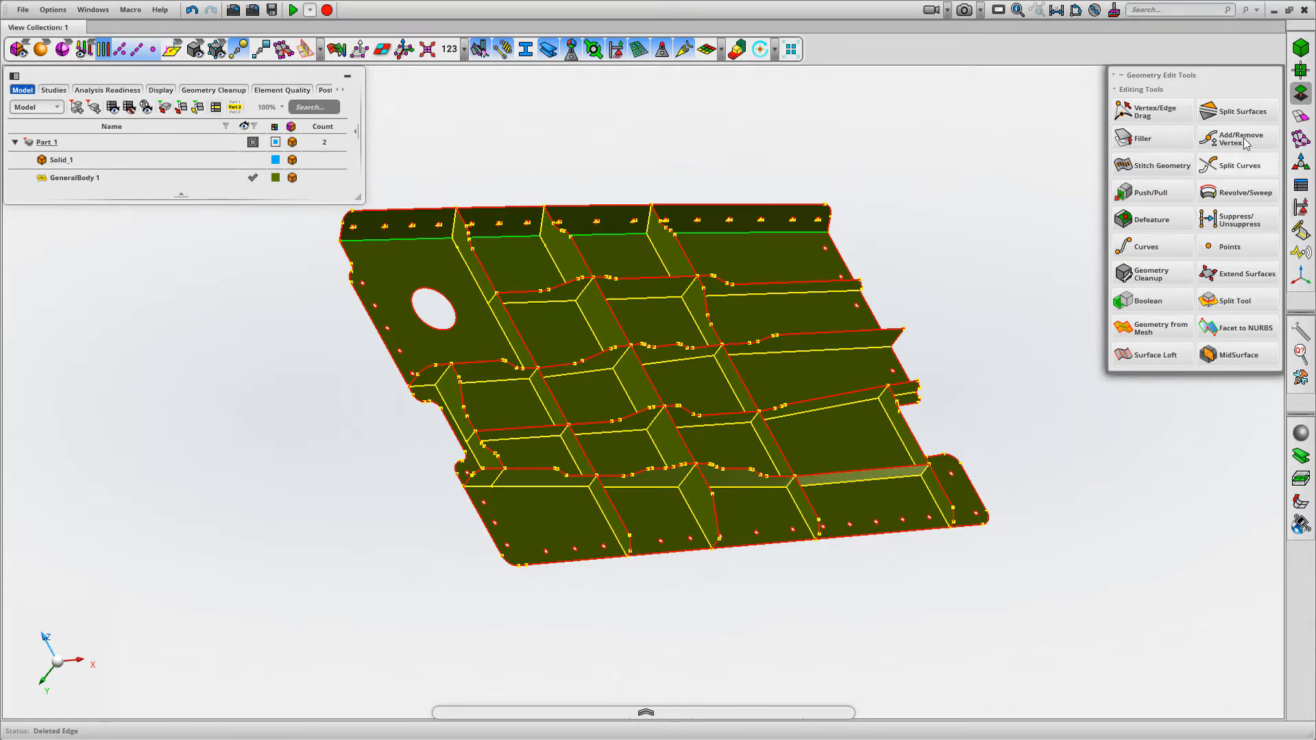
click(1300, 91)
middle_drag(652, 141, 483, 147)
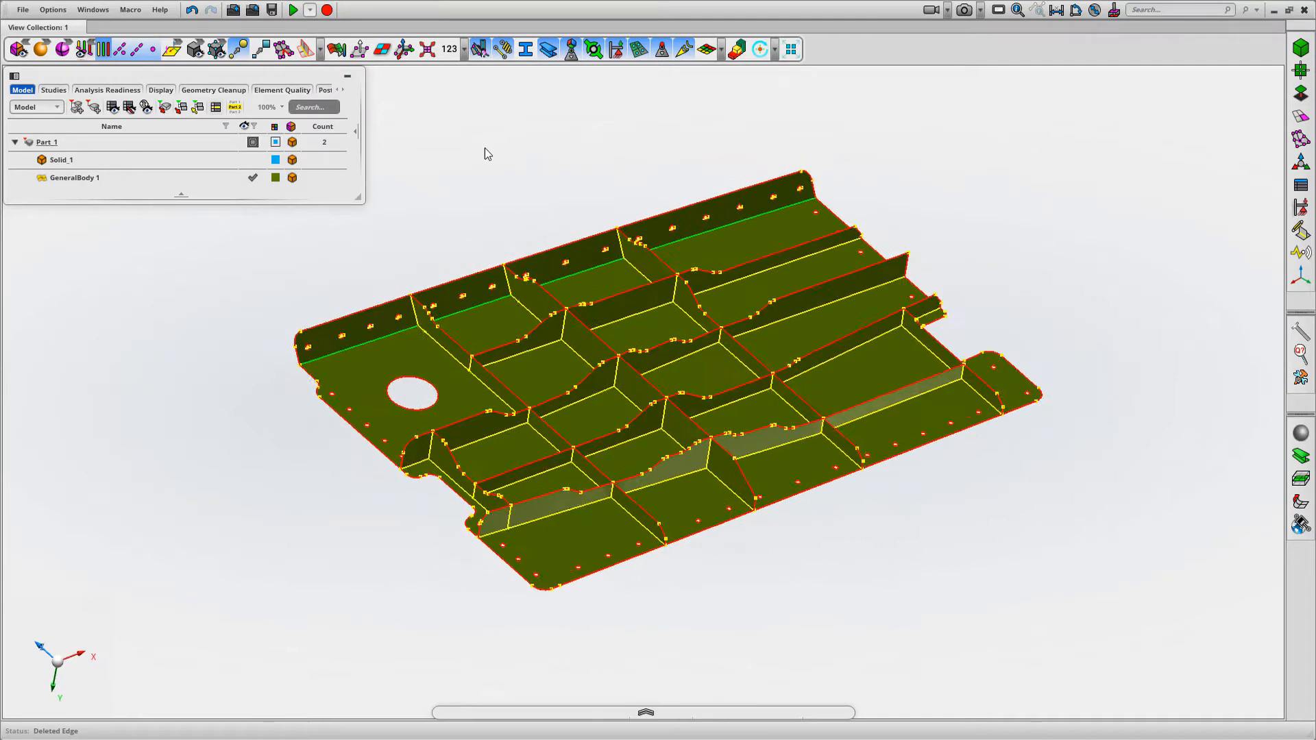
Show Solid_1 with 80 % transparency over the mid-surface and hide the vertex markers
click(253, 159)
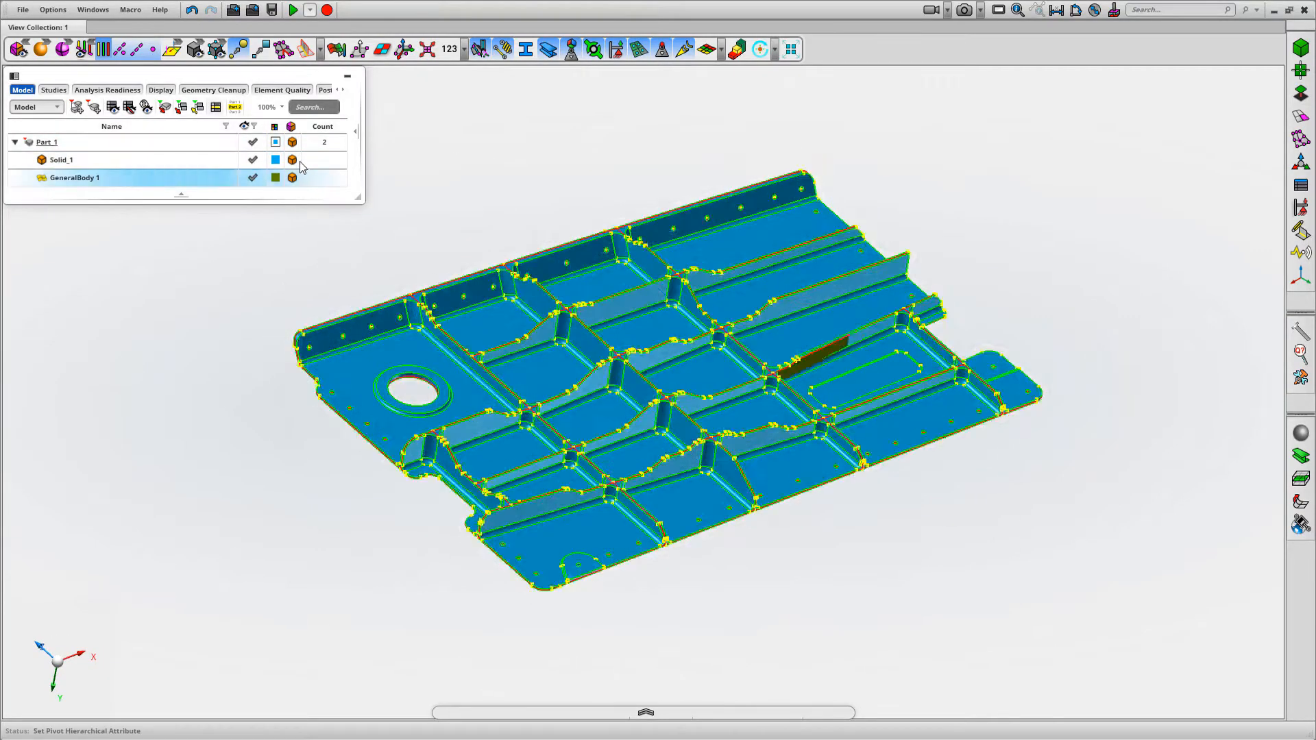
click(292, 161)
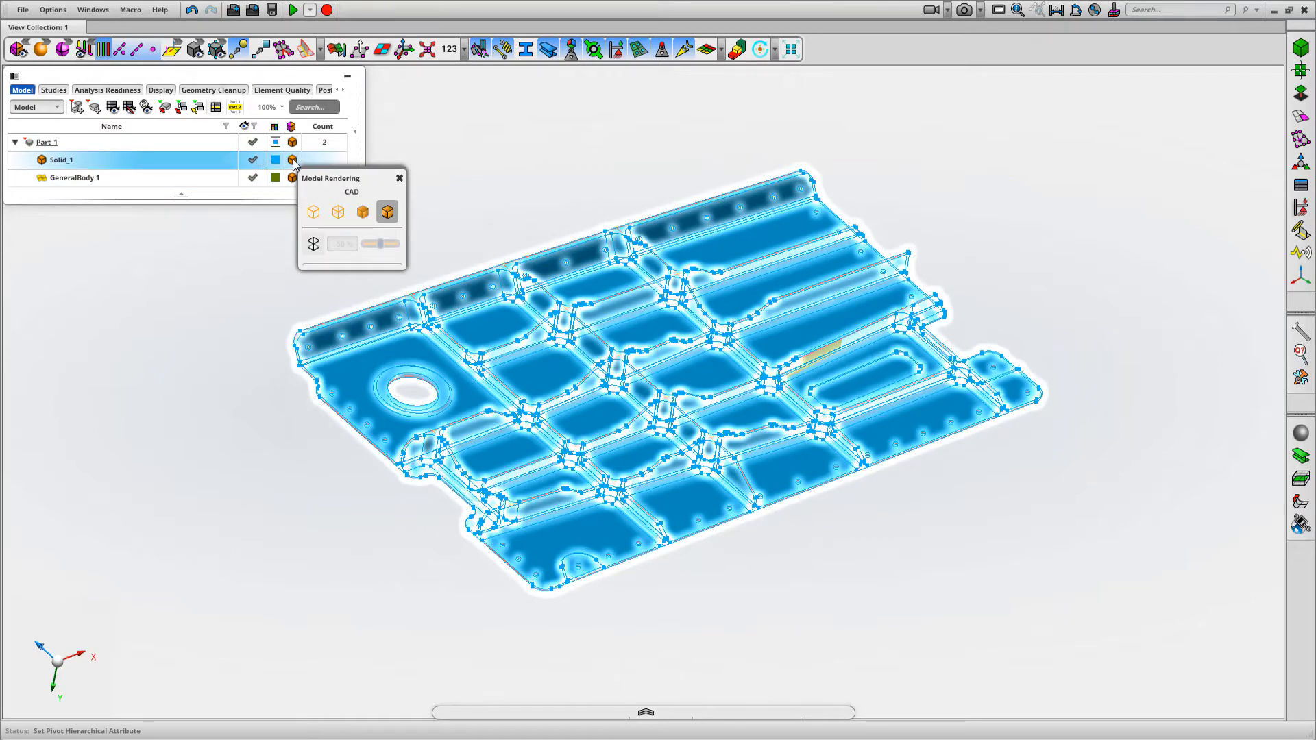
click(314, 245)
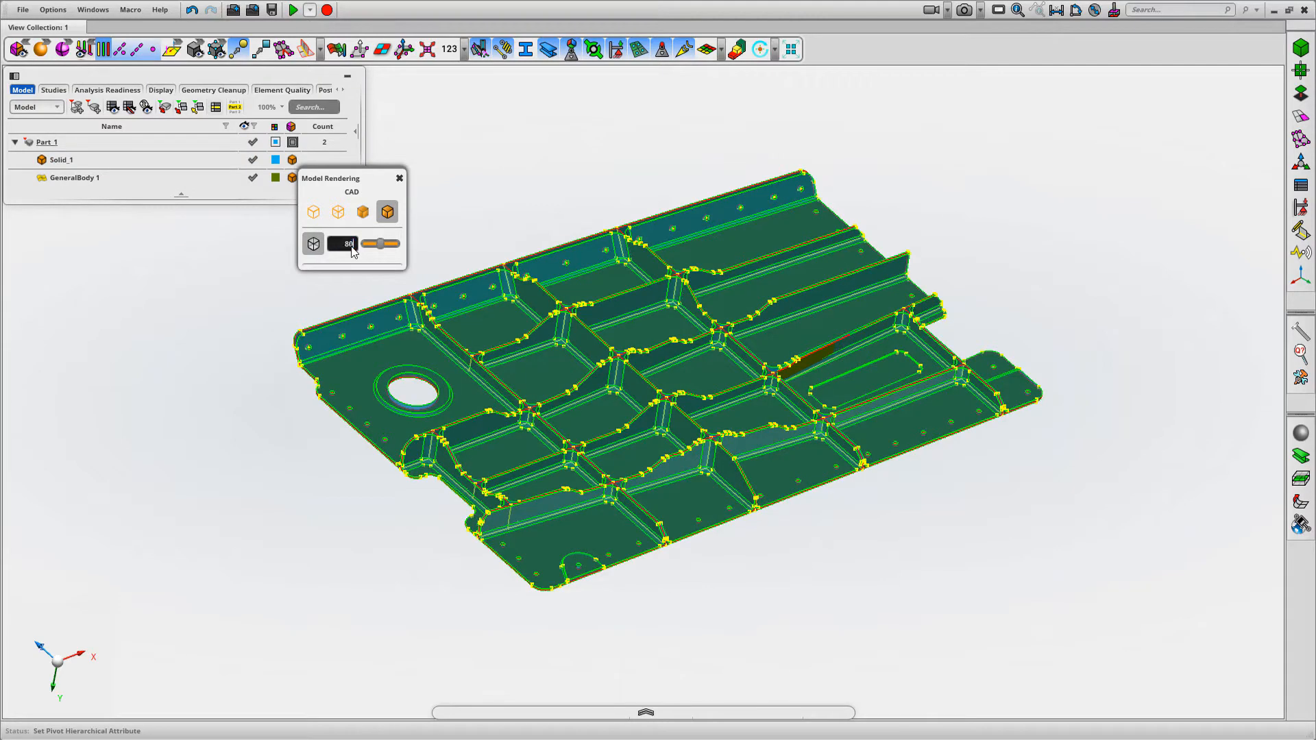
key(Return)
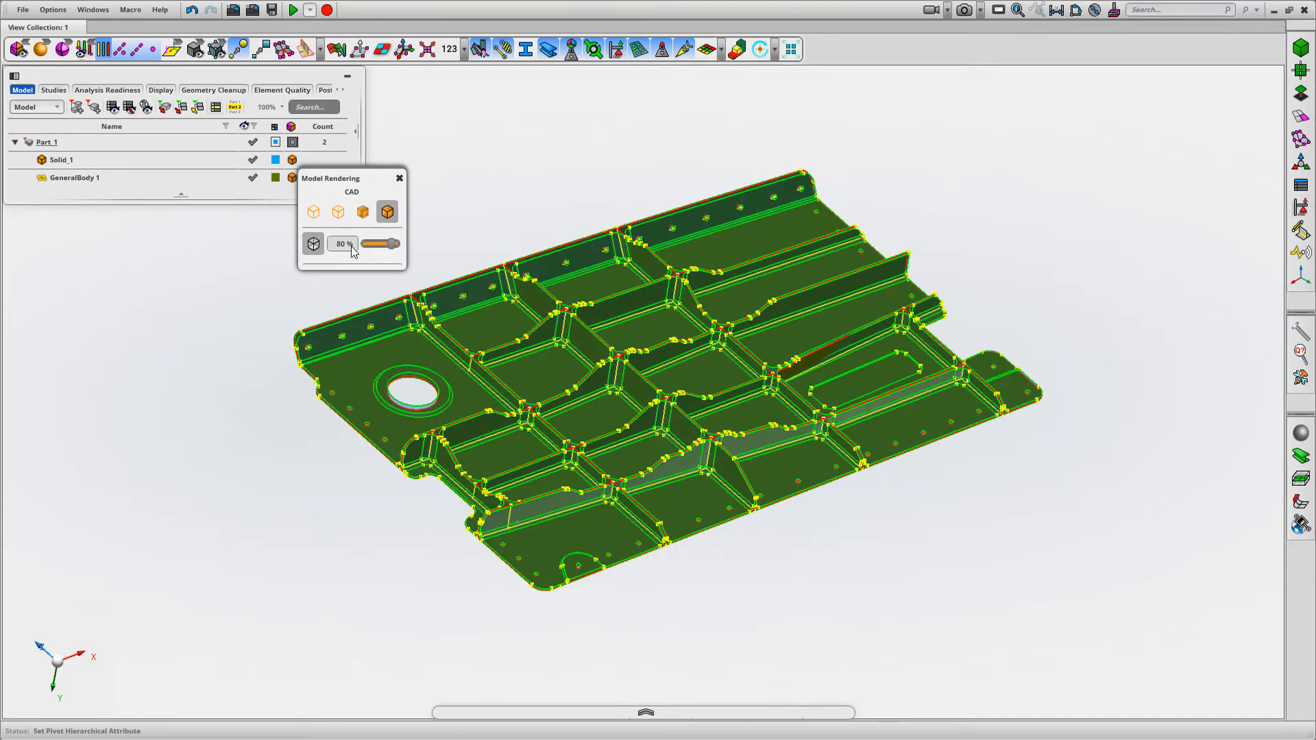
click(399, 178)
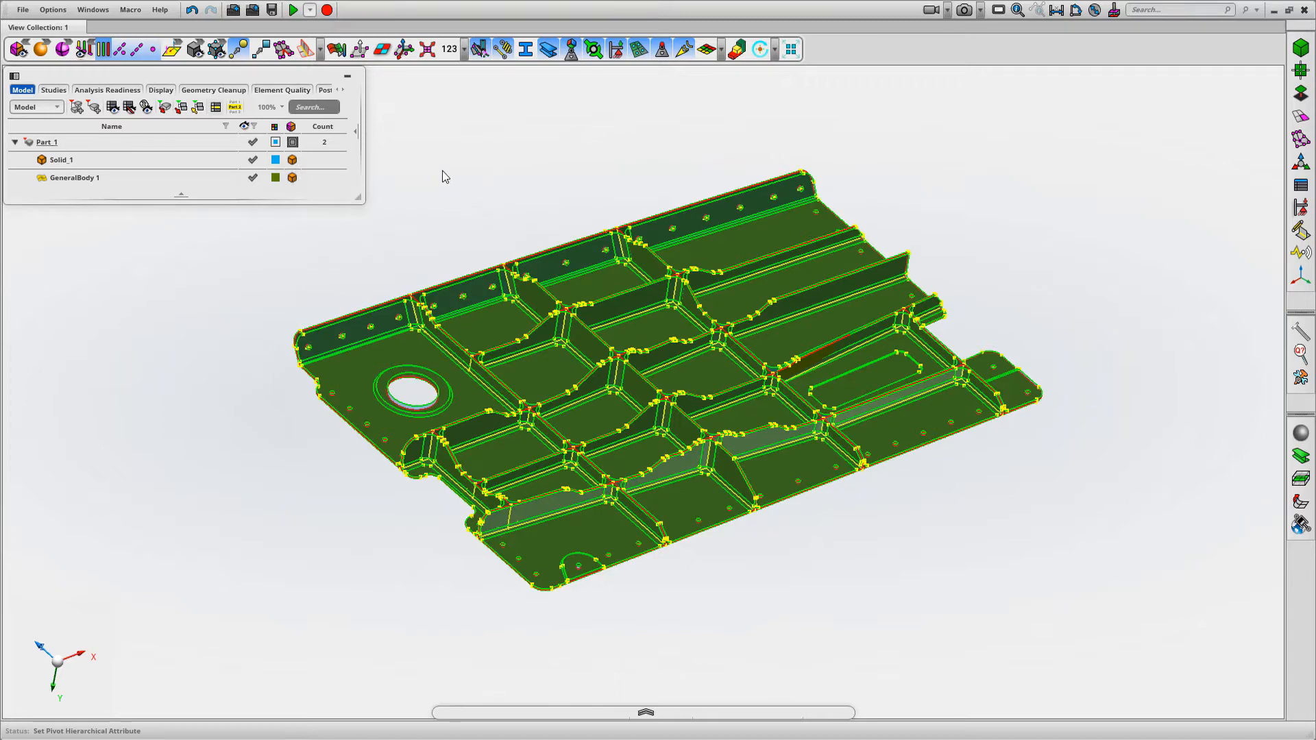
click(239, 48)
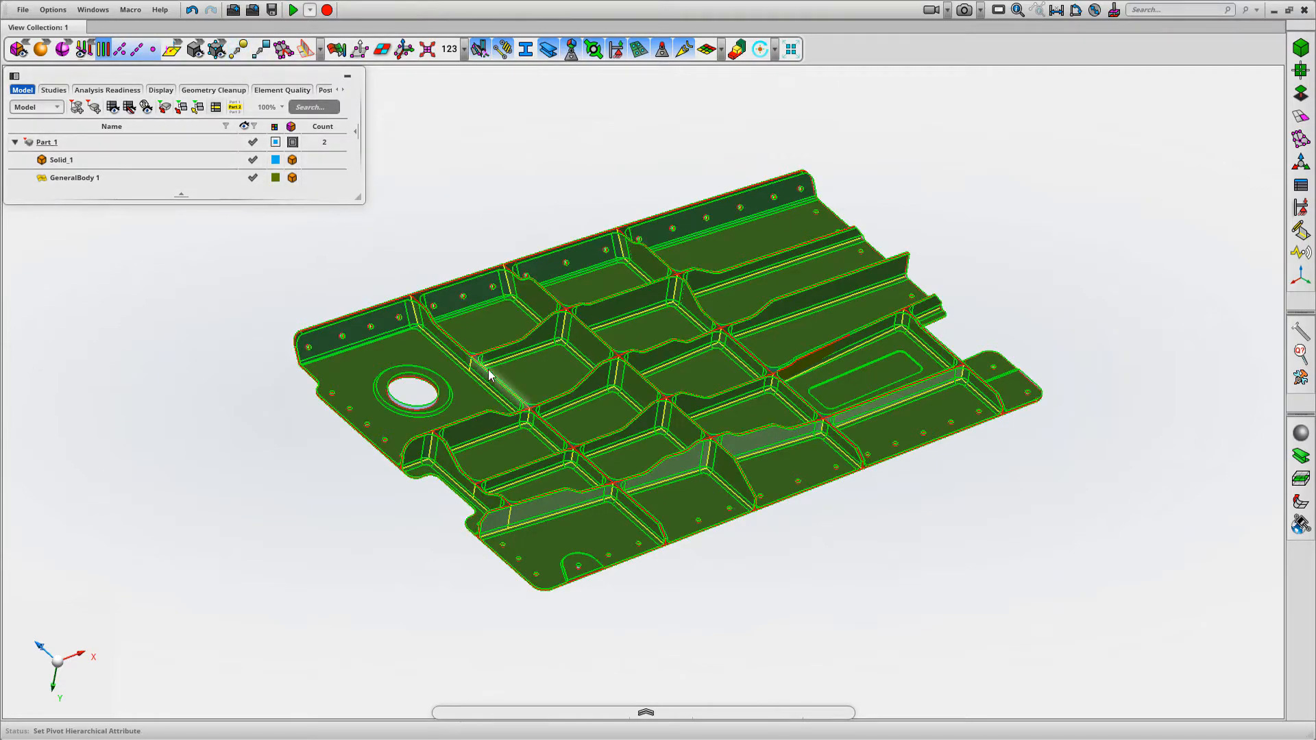
Change the colour of GeneralBody 1 to white (#FFFFFFFF) to contrast with the transparent solid
scroll(521, 425, up, 8)
middle_drag(597, 321, 581, 231)
scroll(557, 131, down, 6)
right_drag(545, 214, 567, 245)
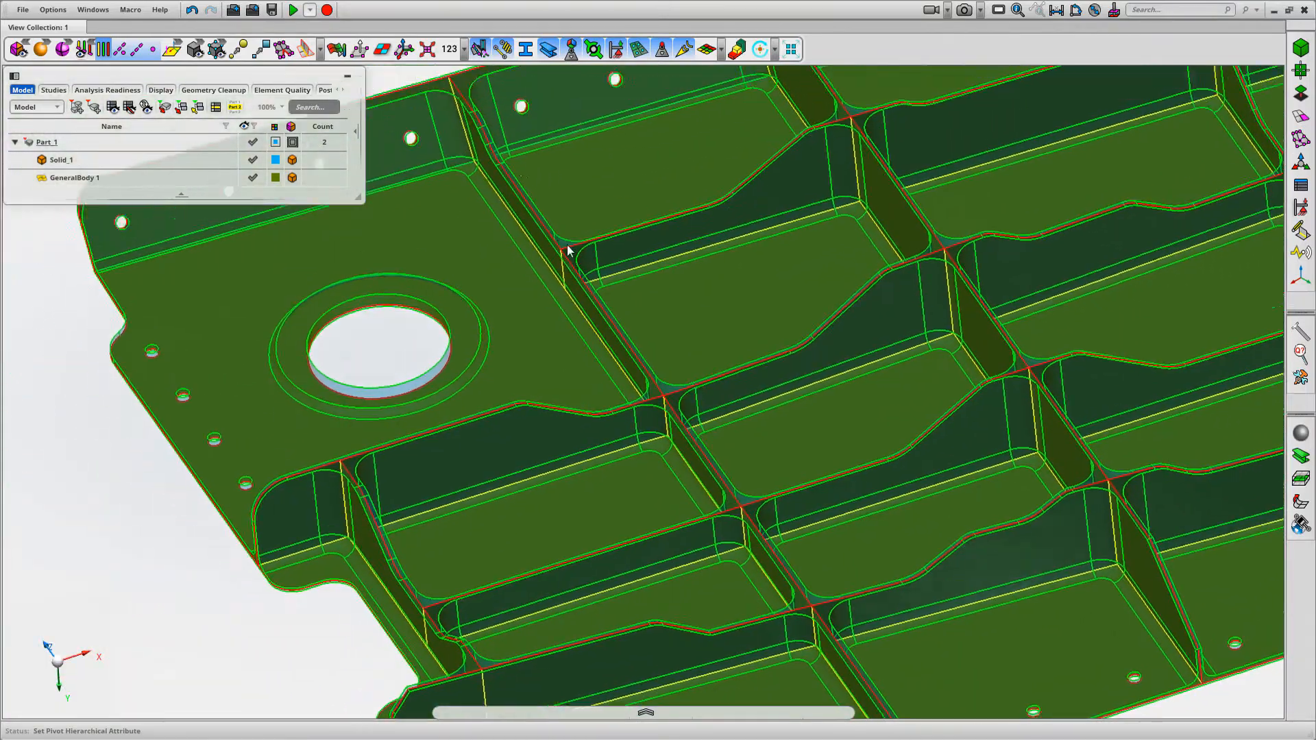
scroll(507, 205, down, 3)
click(284, 161)
click(278, 180)
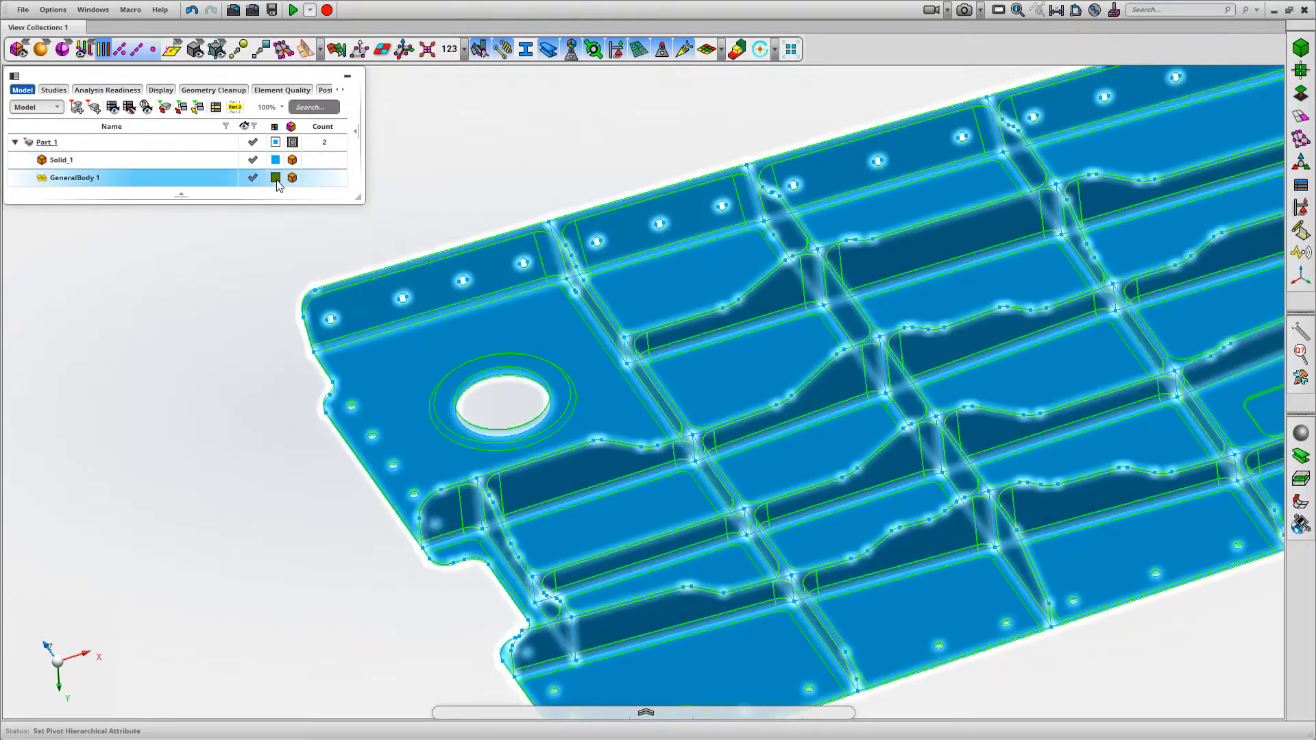
click(276, 179)
click(294, 258)
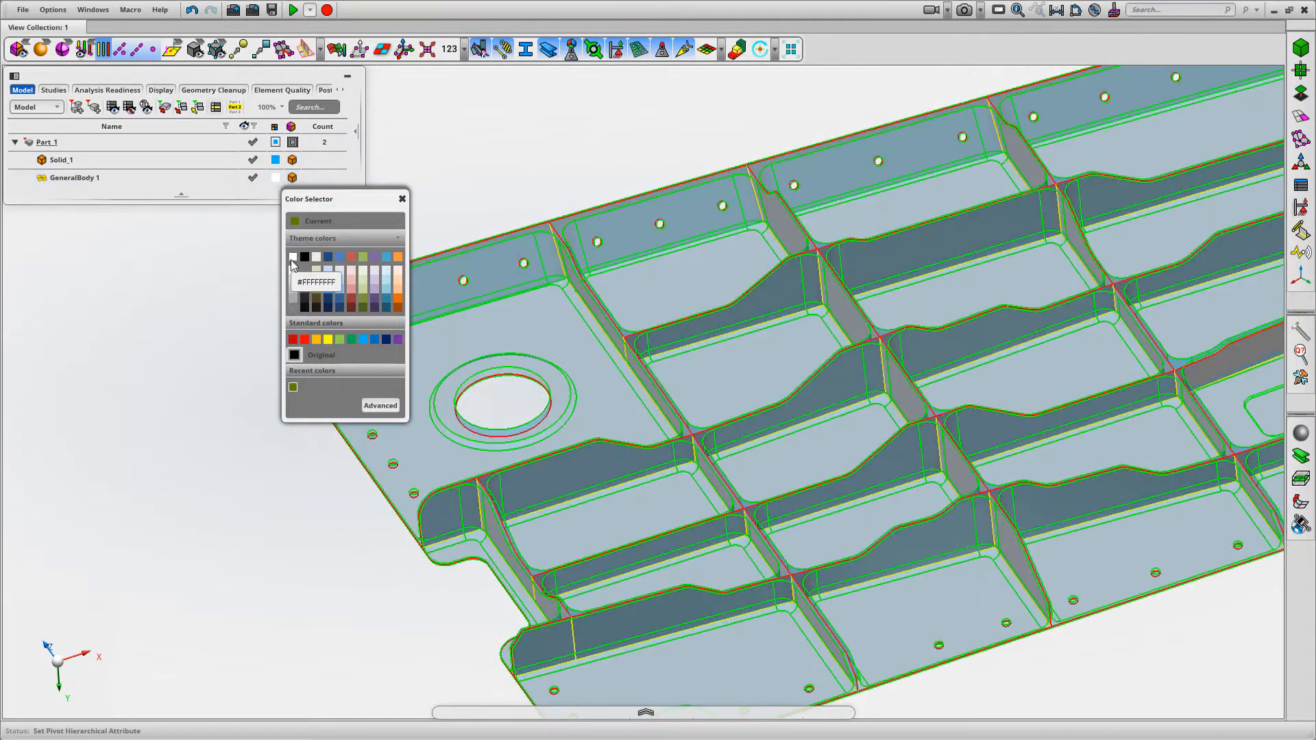
Examine how the mid-surface ribs and crossings line up with the transparent solid across the whole panel
middle_drag(558, 162, 586, 159)
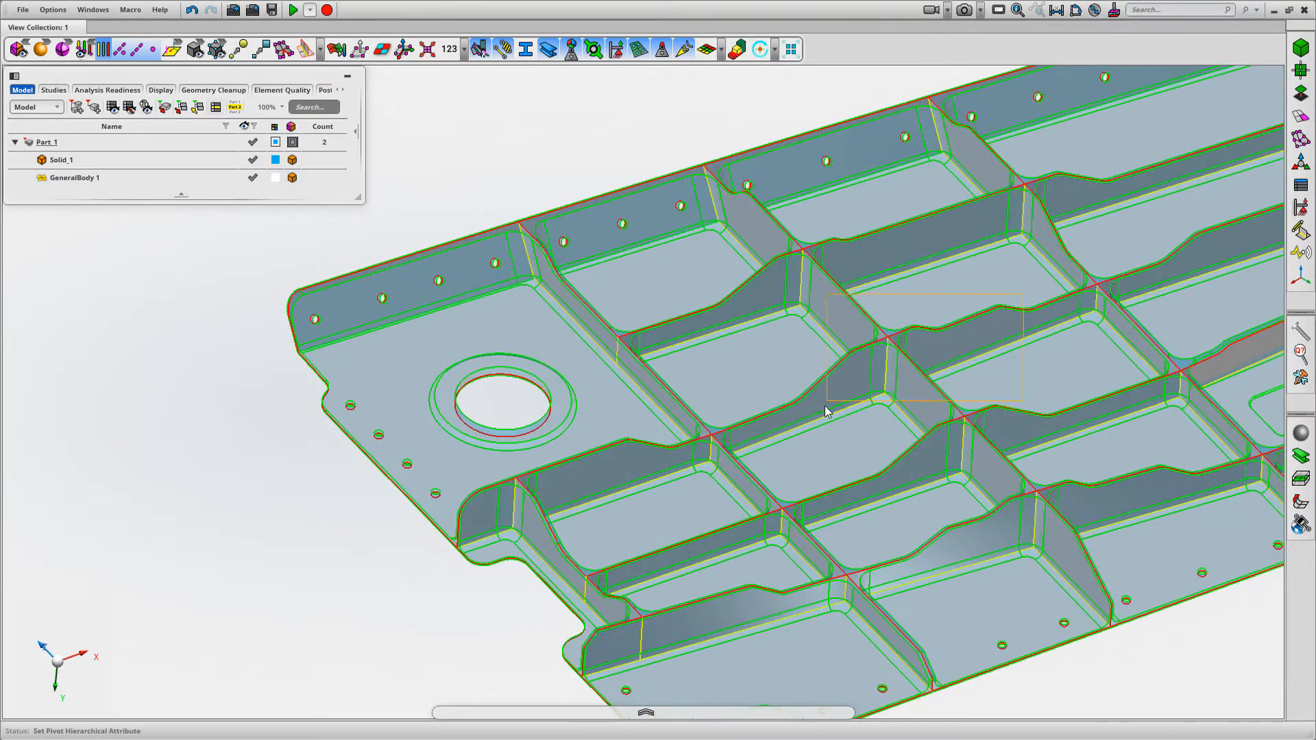
middle_drag(825, 405, 819, 417)
mouse_move(815, 356)
middle_down()
mouse_move(780, 360)
mouse_move(814, 343)
mouse_move(862, 347)
mouse_move(821, 340)
middle_up()
scroll(821, 340, down, 5)
middle_drag(740, 256, 741, 277)
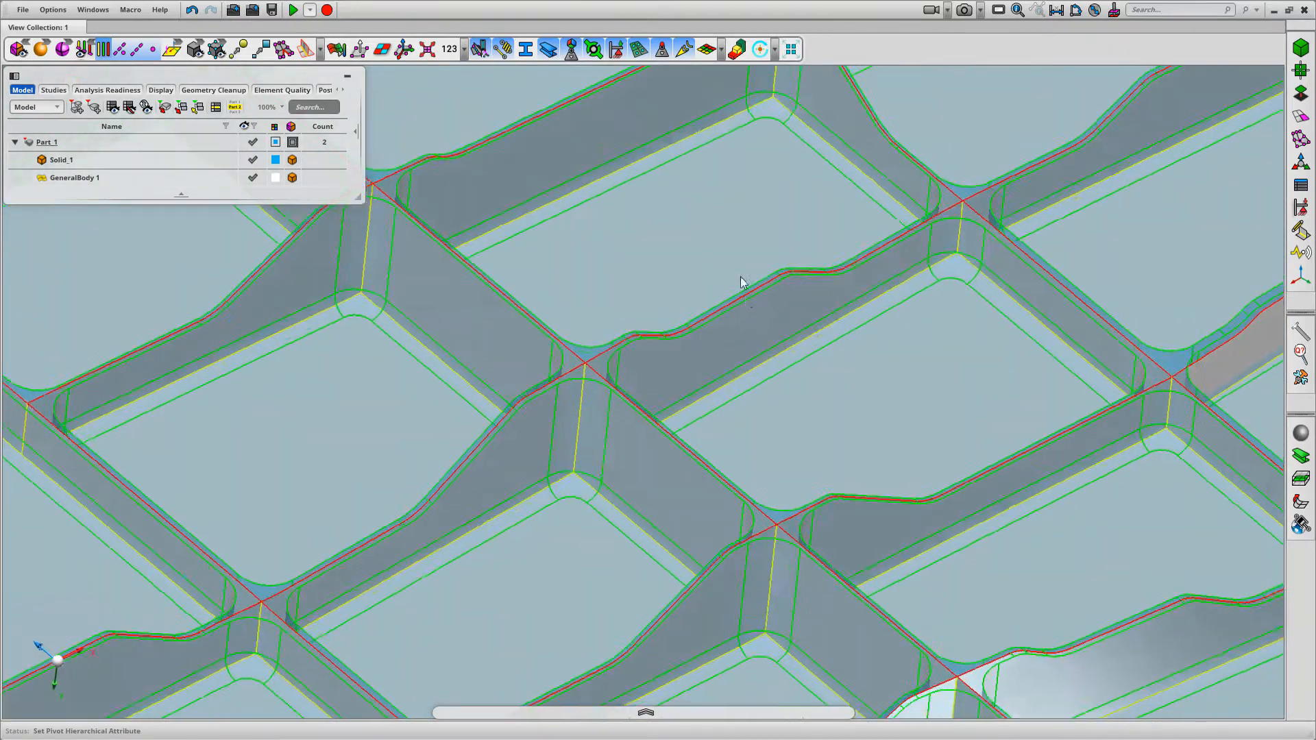
scroll(740, 277, down, 5)
right_drag(812, 225, 844, 318)
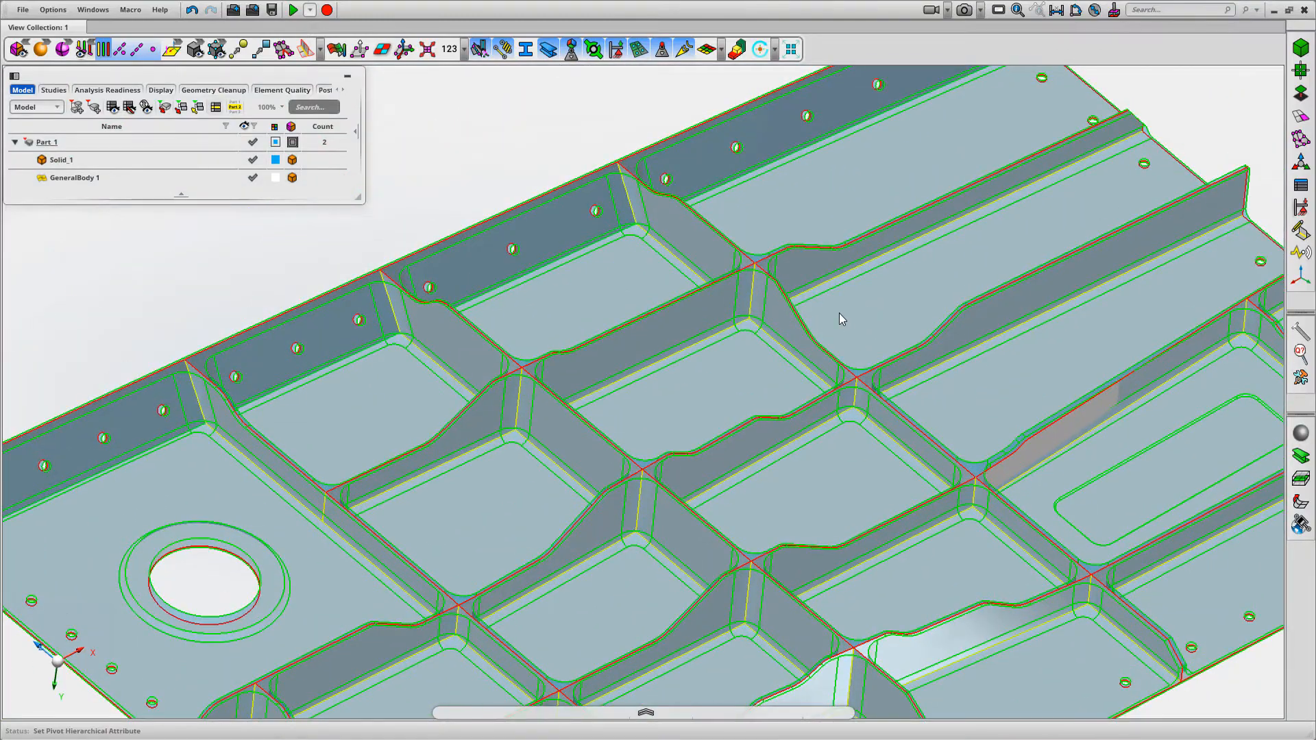
mouse_move(862, 320)
middle_down()
mouse_move(838, 361)
mouse_move(882, 357)
mouse_move(869, 337)
mouse_move(869, 233)
mouse_move(677, 416)
mouse_move(762, 287)
mouse_move(793, 434)
mouse_move(763, 299)
middle_up()
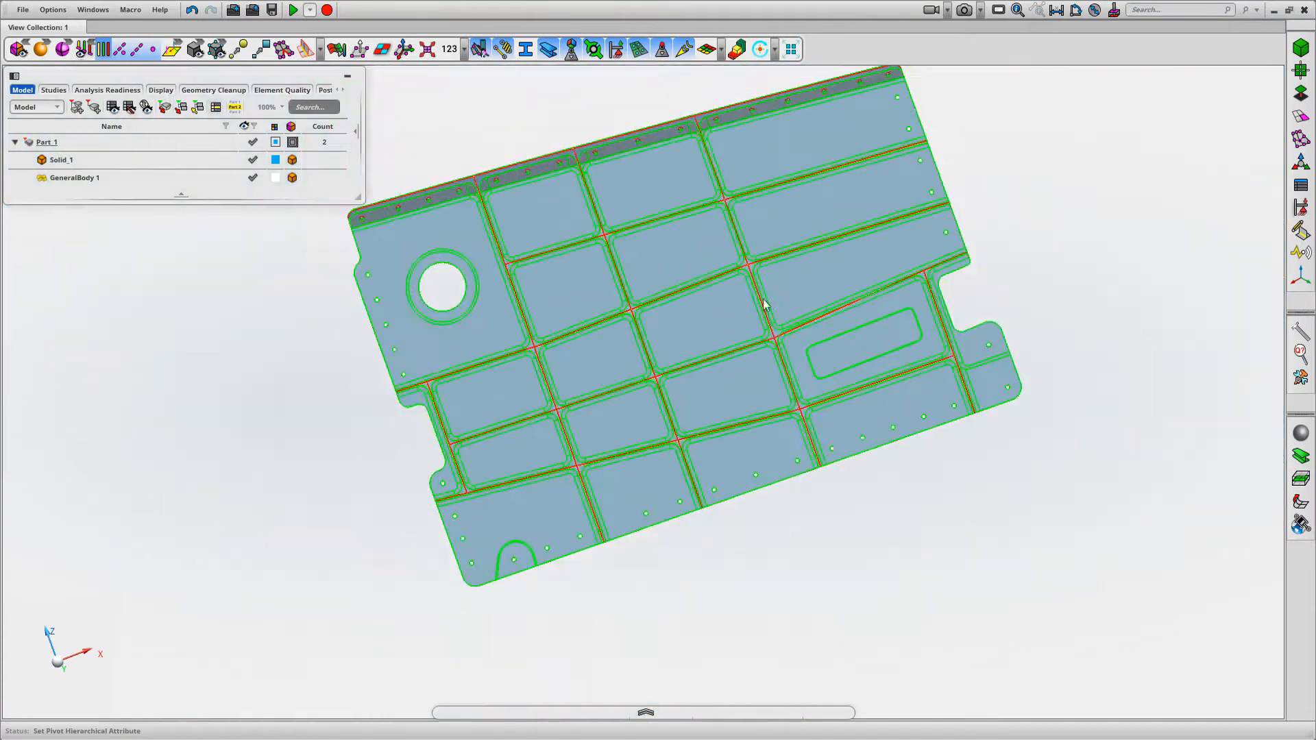
middle_drag(884, 470, 837, 442)
Hide Solid_1 and recolour GeneralBody 1 in grey
click(253, 159)
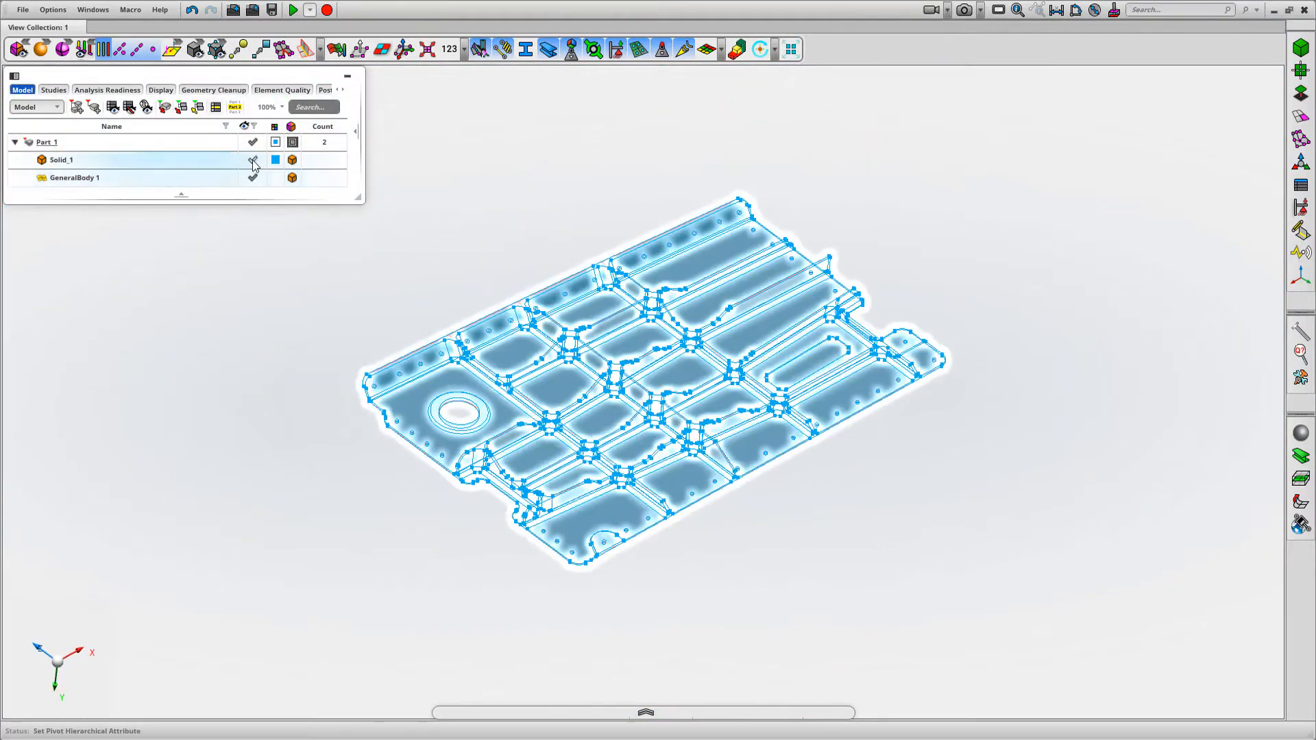
click(256, 179)
click(275, 178)
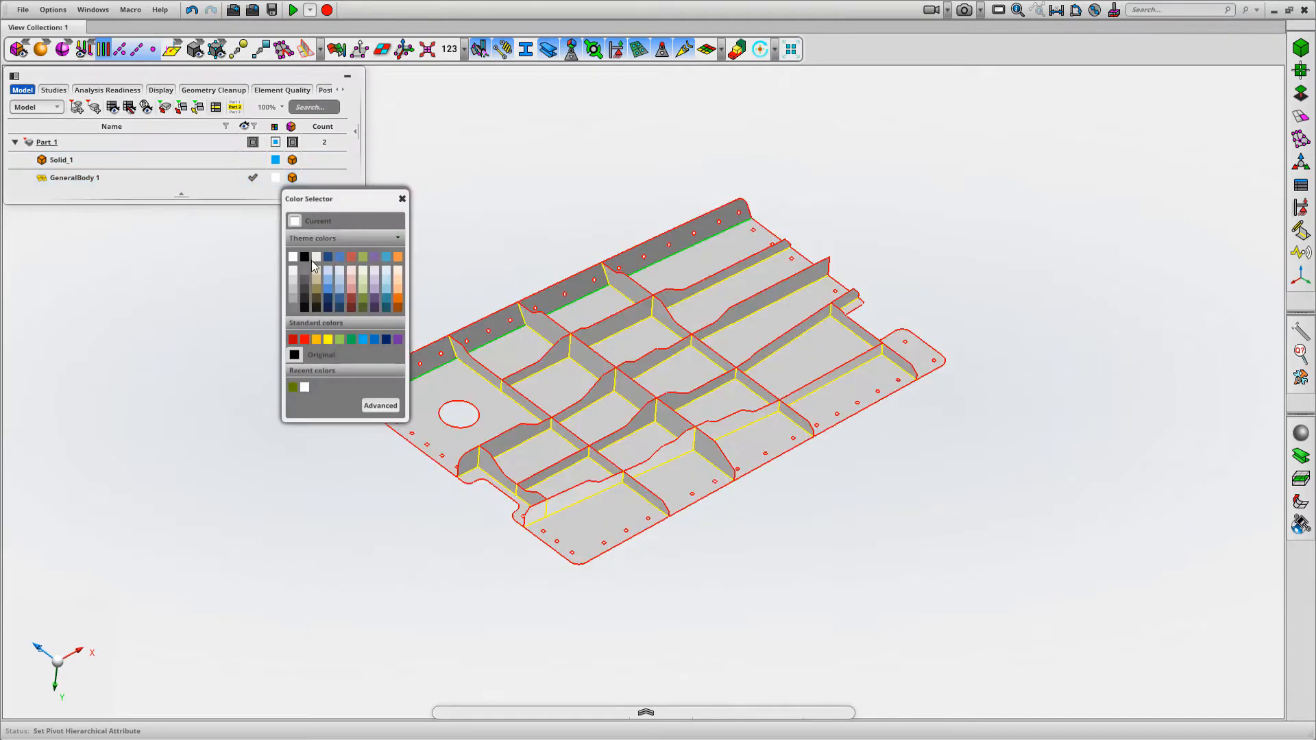
click(292, 302)
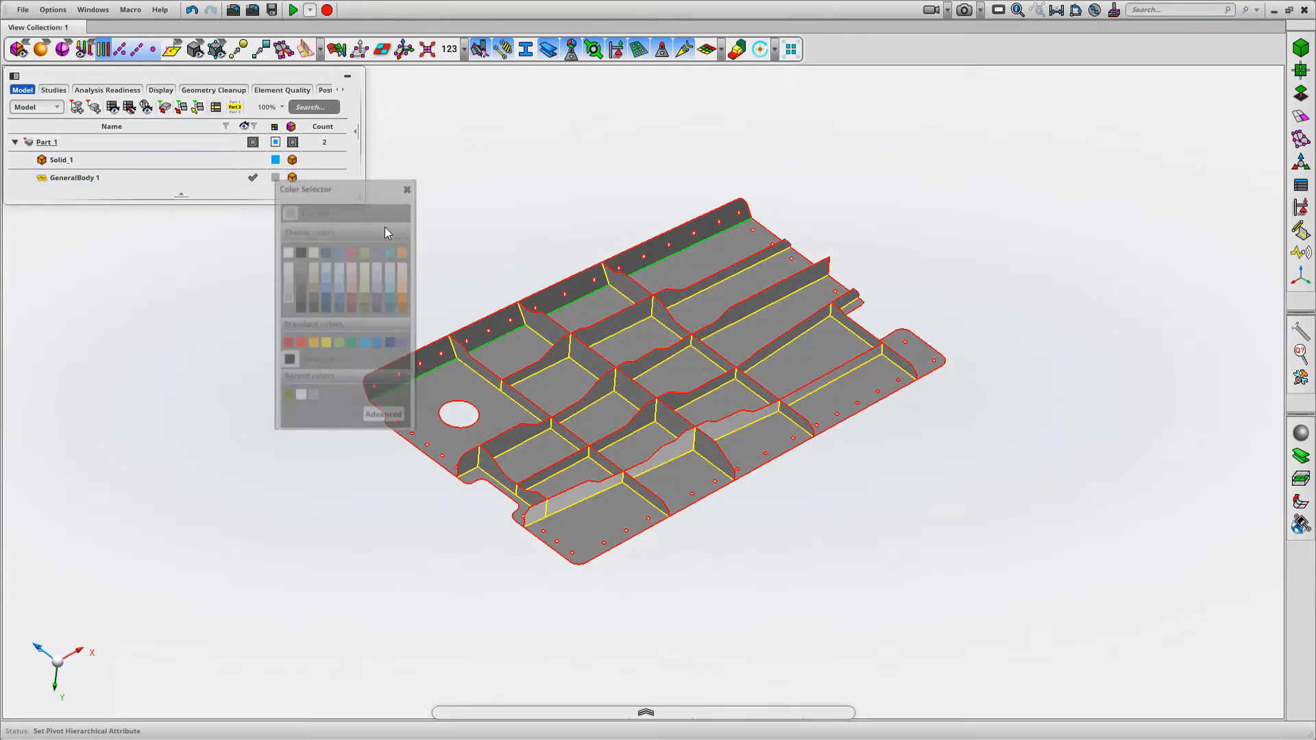
middle_drag(590, 182, 495, 191)
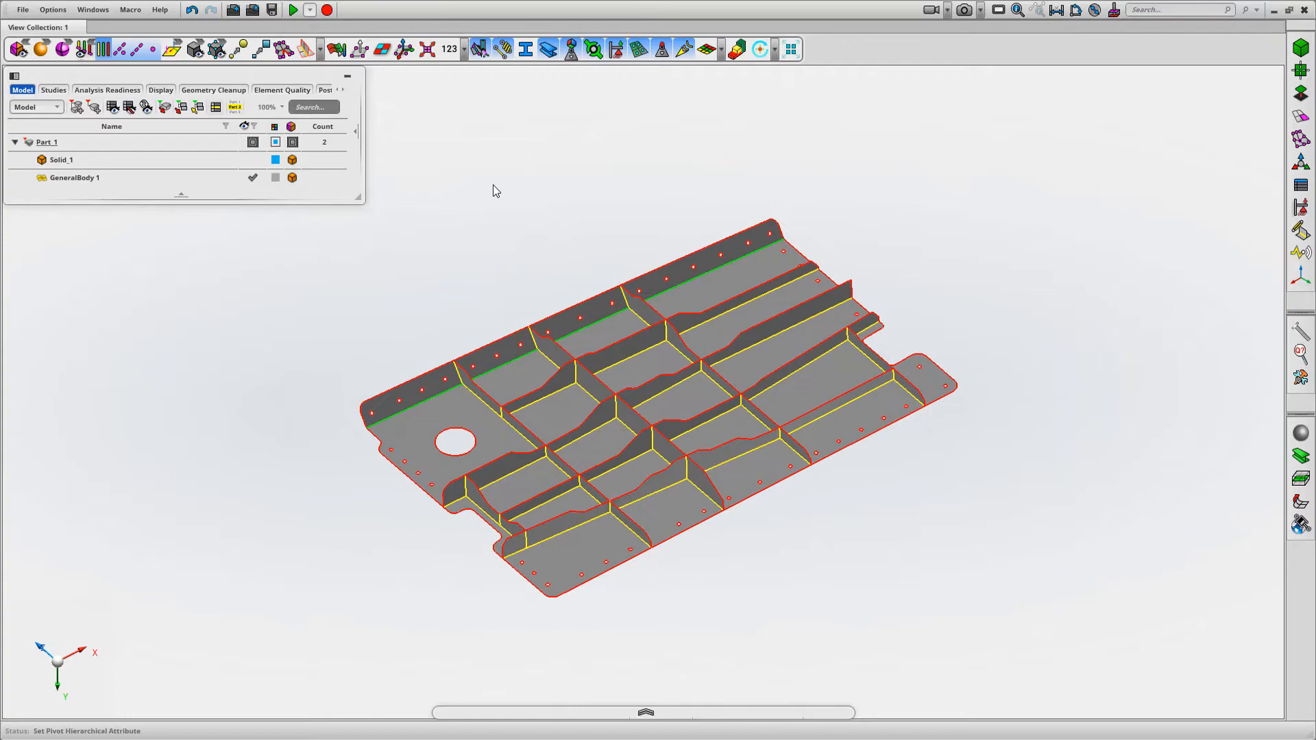
Show Solid_1 again and turn off its transparency to see the raised ring around the large hole
click(253, 160)
scroll(506, 401, up, 5)
middle_drag(506, 401, 671, 404)
middle_drag(642, 455, 651, 430)
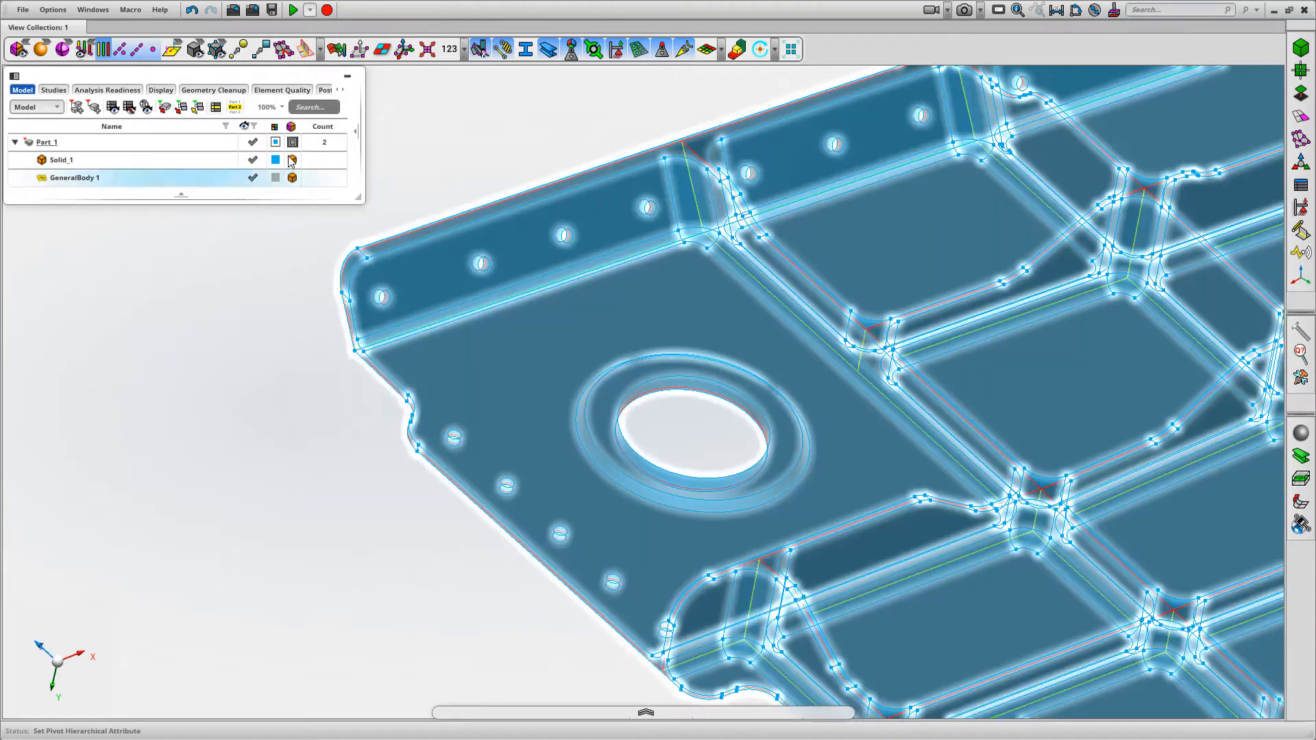
click(293, 161)
click(292, 160)
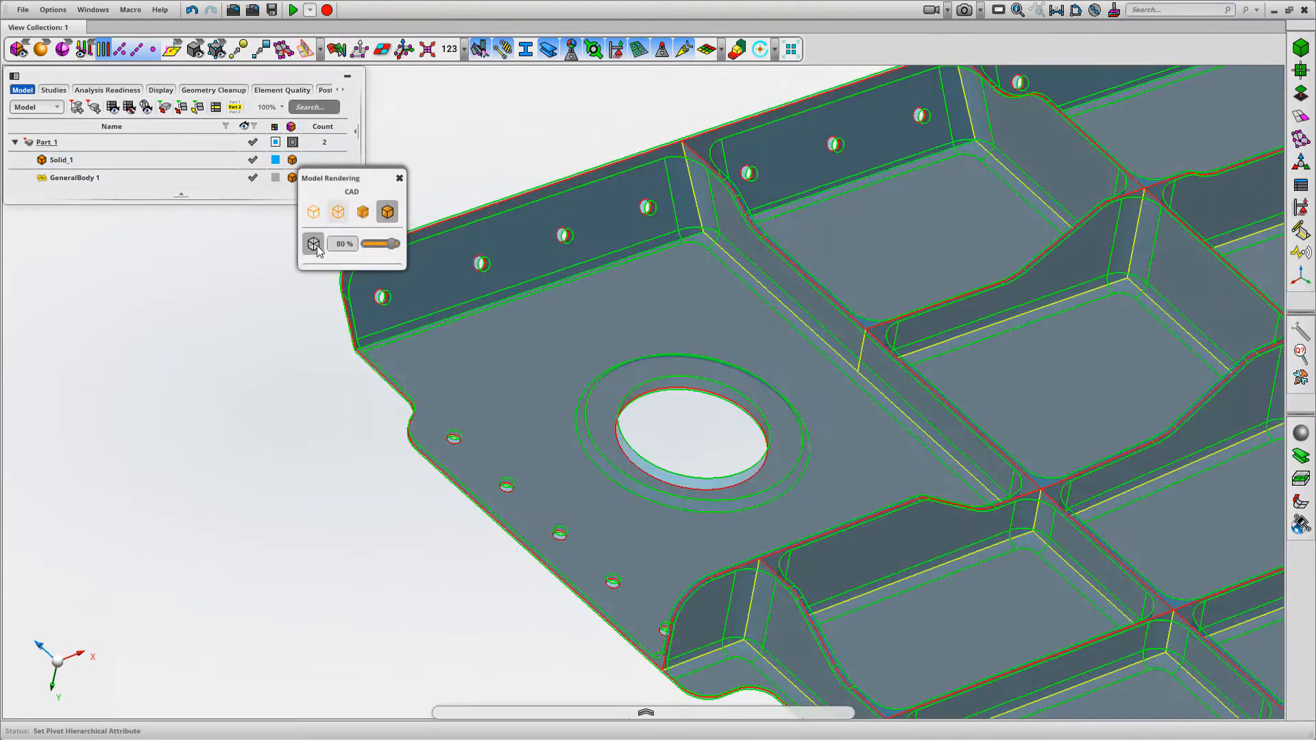
click(313, 245)
mouse_move(690, 400)
middle_down()
mouse_move(688, 443)
mouse_move(605, 388)
middle_up()
middle_drag(671, 452, 666, 424)
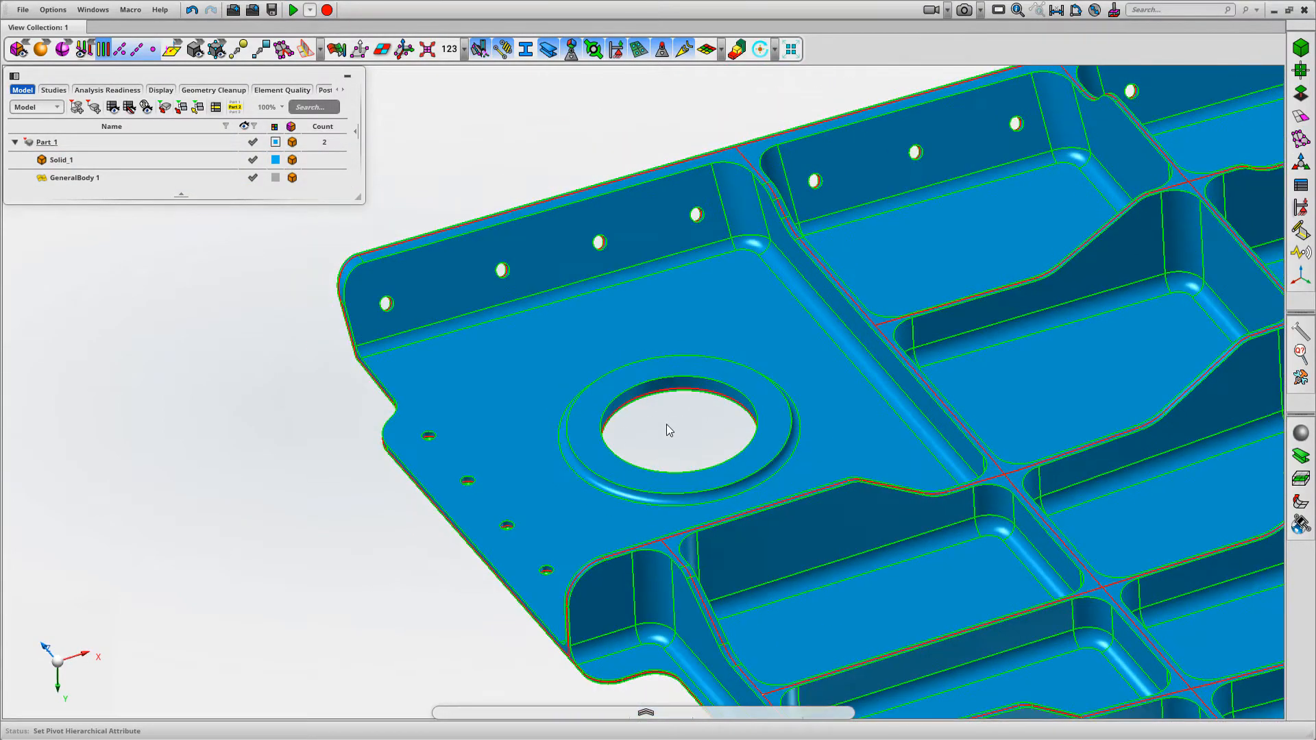
Split the mid-surface face around the large hole with the outer edge of Solid_1's raised ring, and hide the solid
click(253, 159)
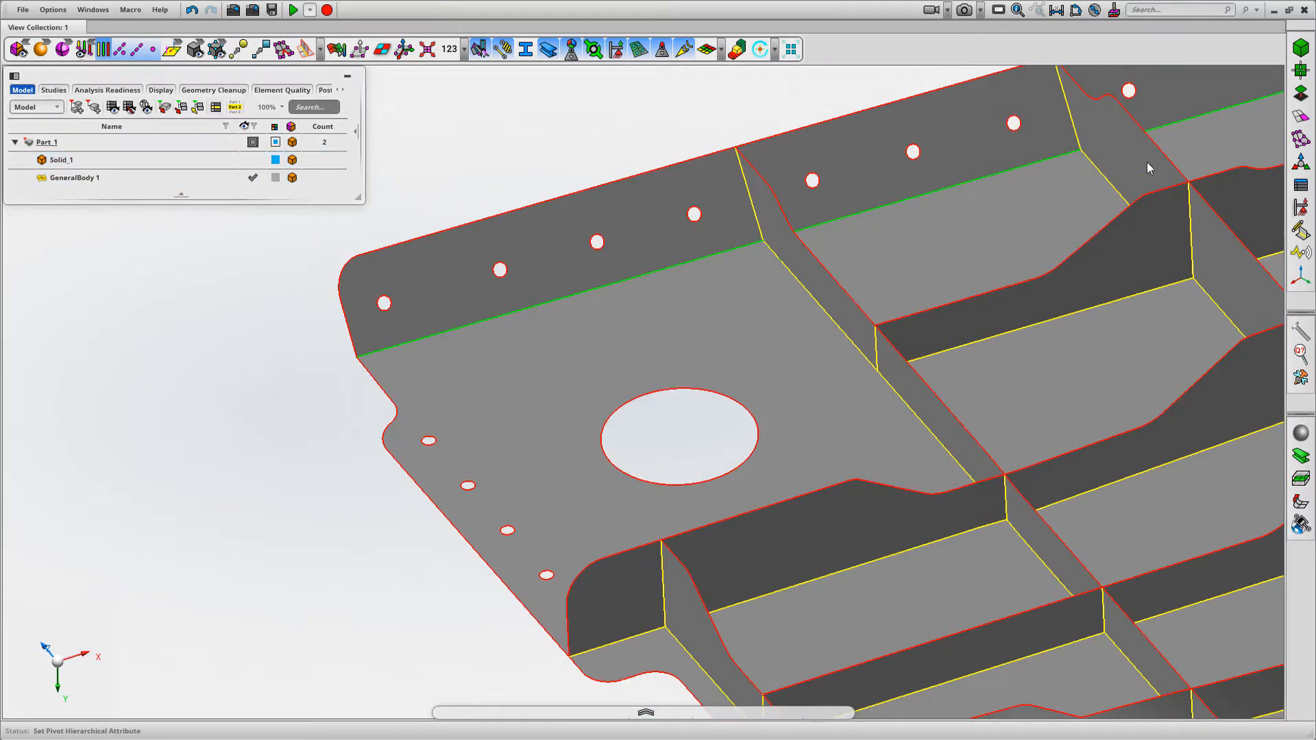
click(1307, 94)
click(1239, 113)
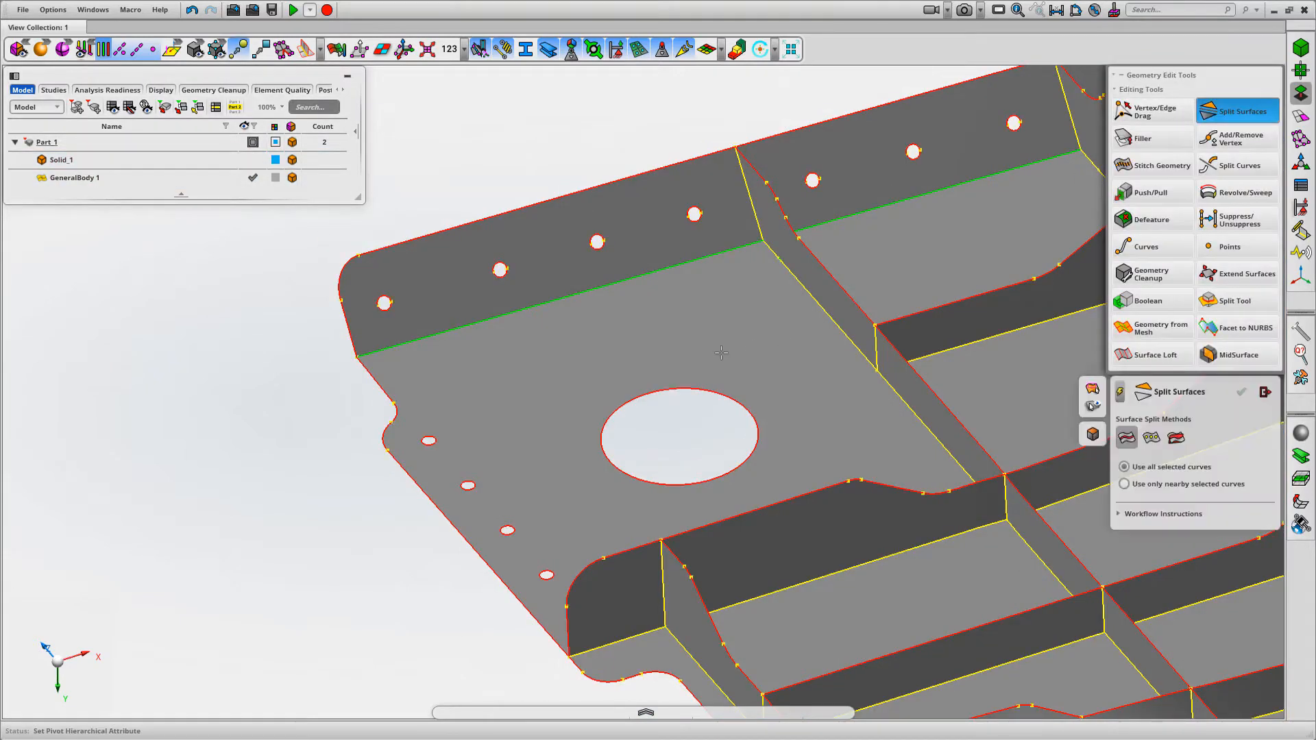
click(703, 414)
click(252, 159)
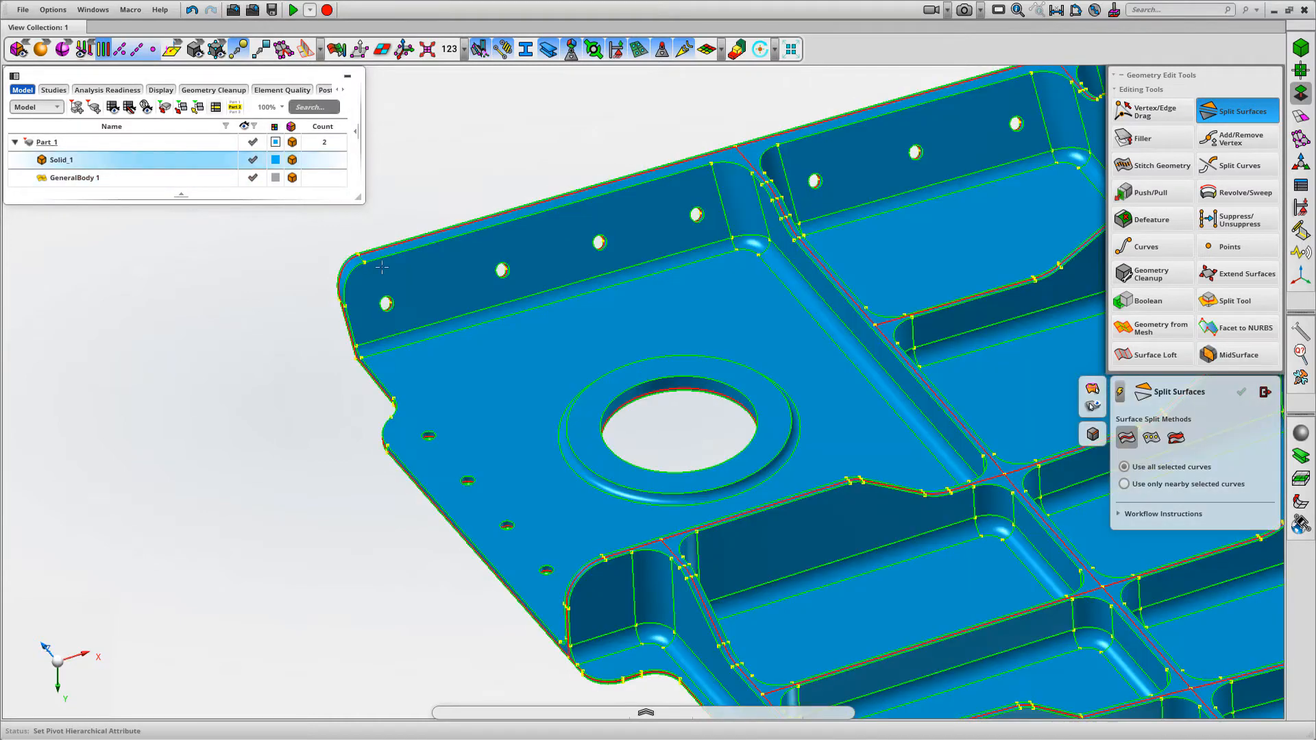
click(582, 397)
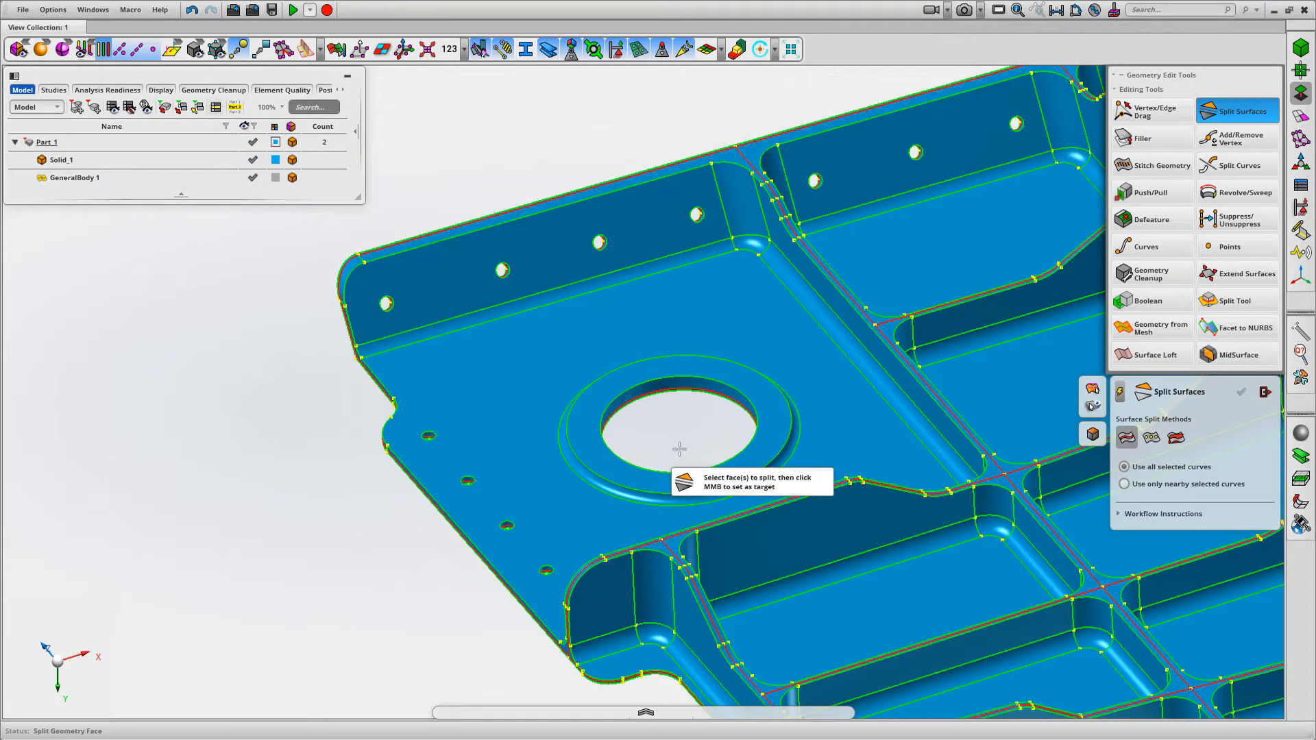
click(252, 159)
middle_drag(362, 247, 364, 274)
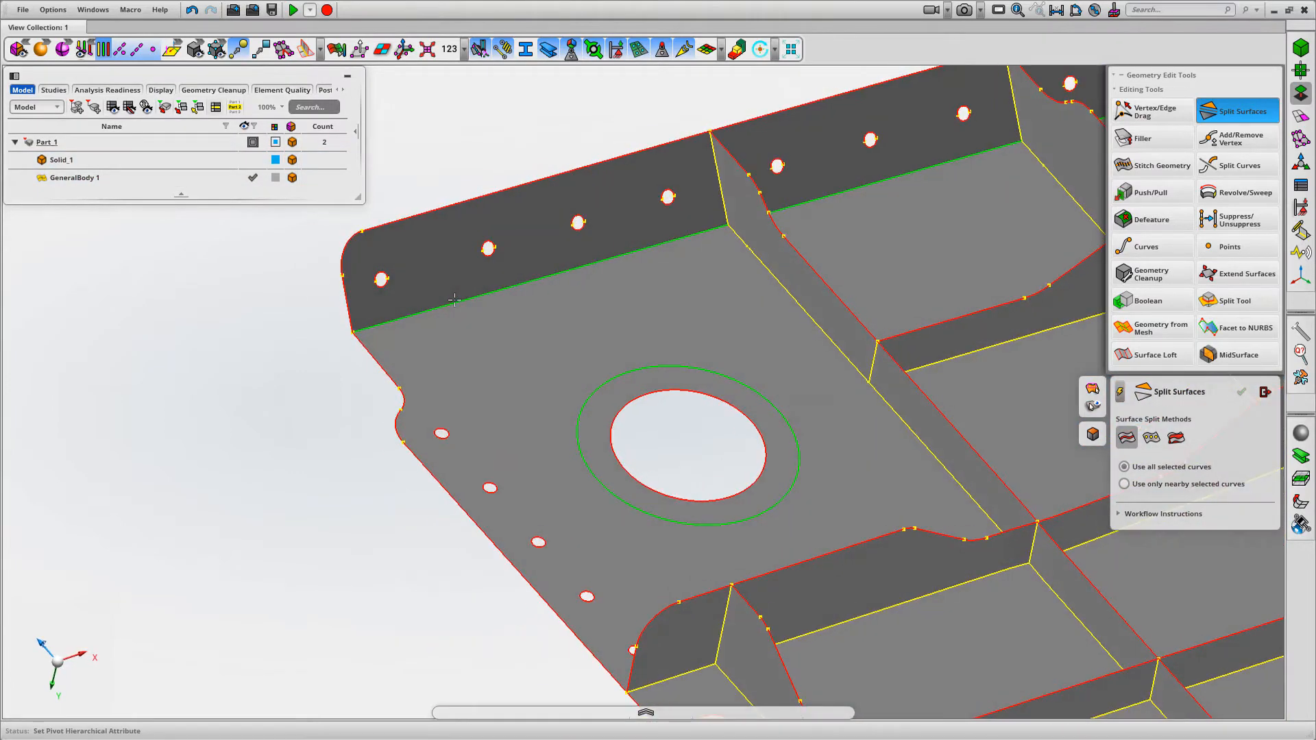
Show Solid_1 and examine the raised half-round pad on the panel's long edge near the rounded corner
click(253, 159)
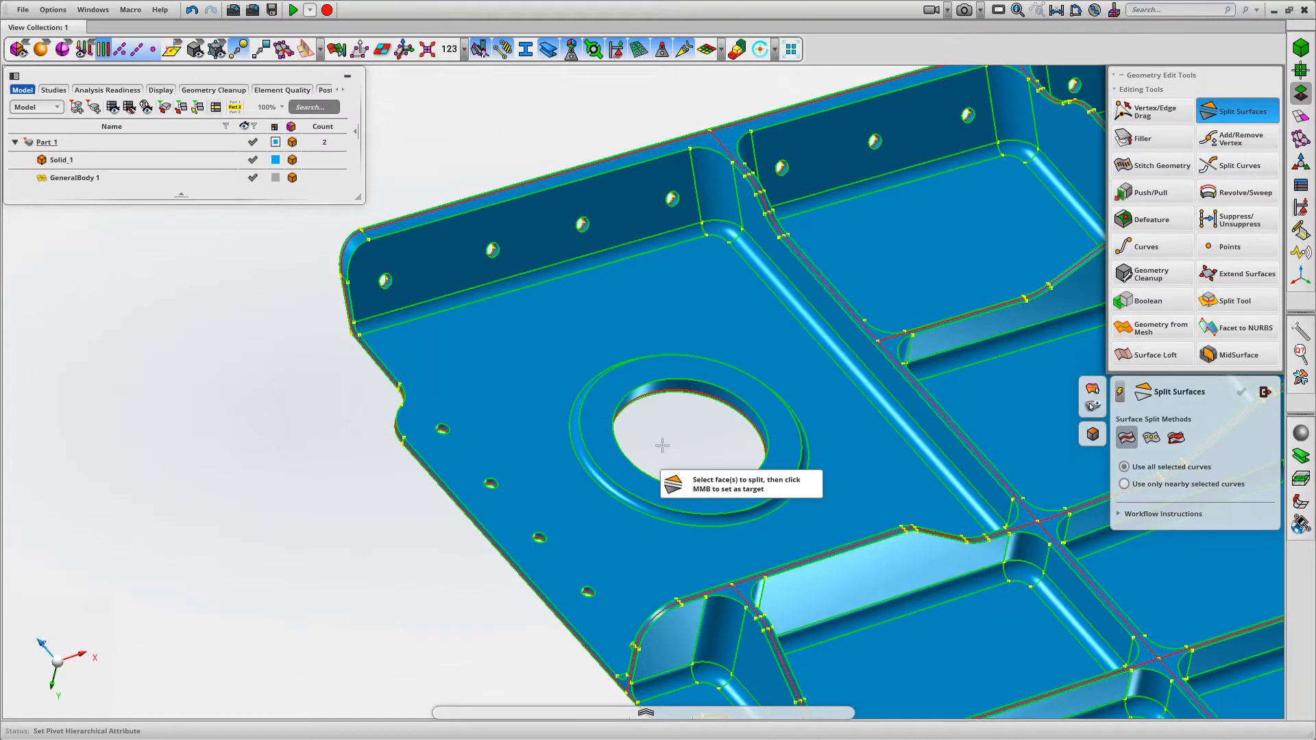
scroll(662, 445, down, 5)
scroll(895, 692, up, 10)
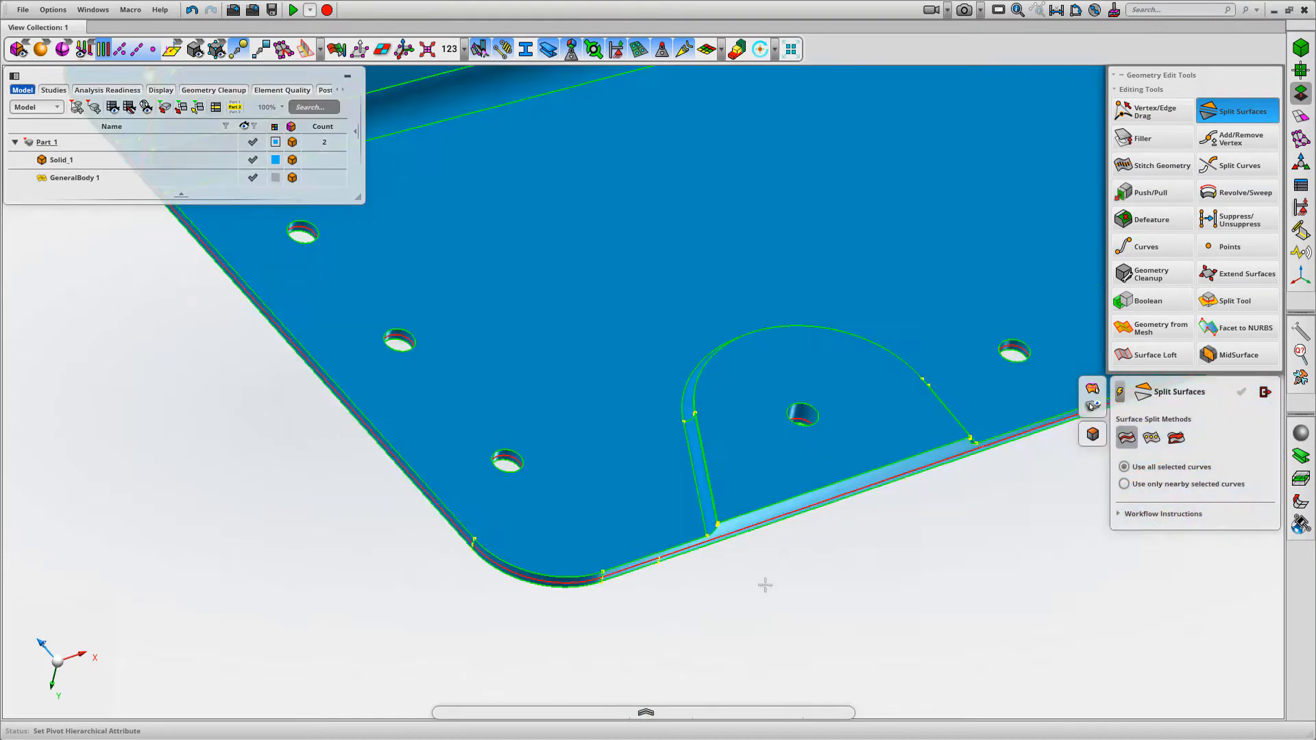
scroll(689, 511, up, 3)
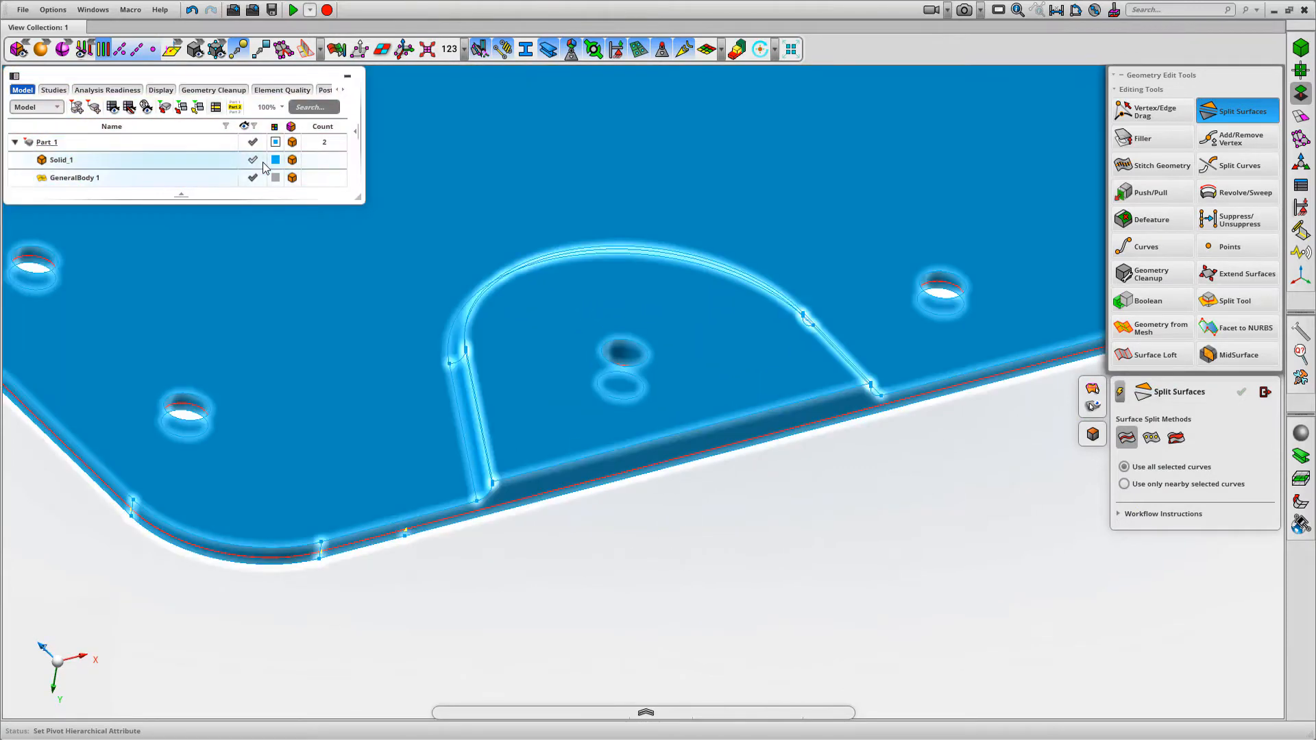
Split the mid-surface face beneath the half-round pad with the pad's inner edge chain on Solid_1, and hide the solid
click(257, 164)
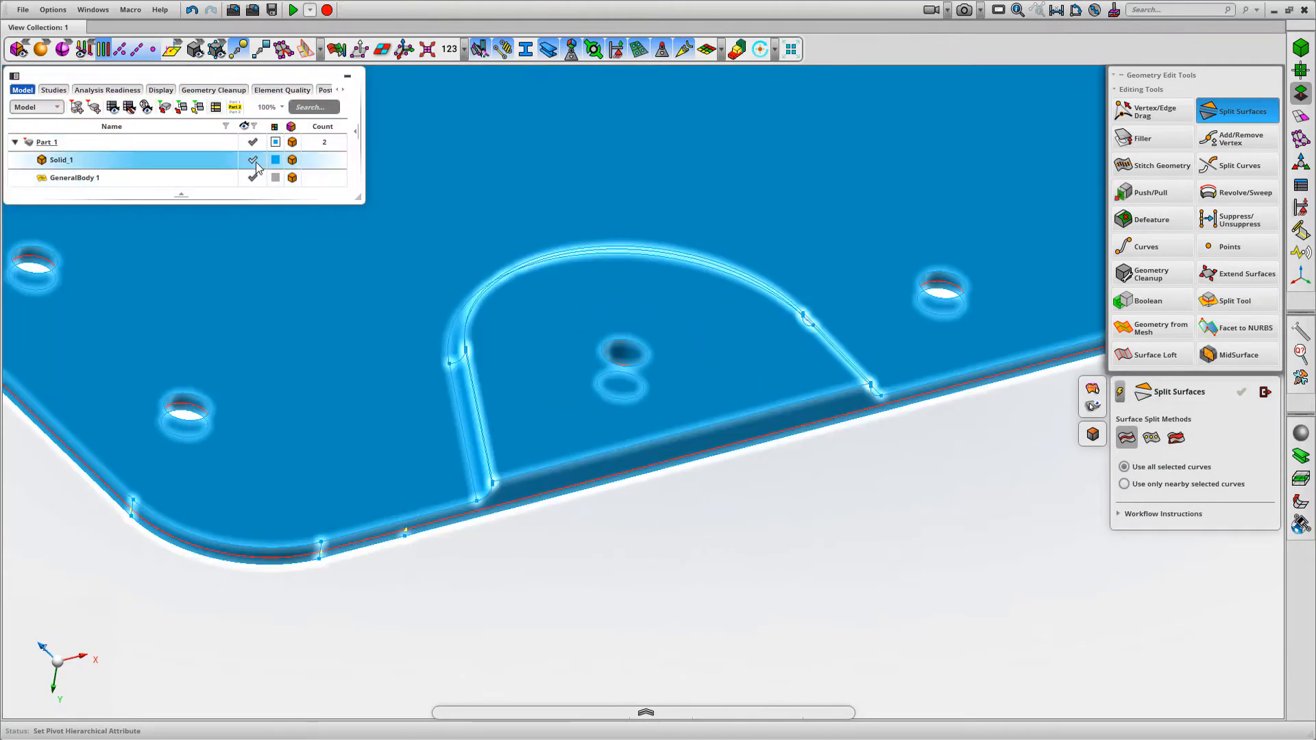
click(254, 161)
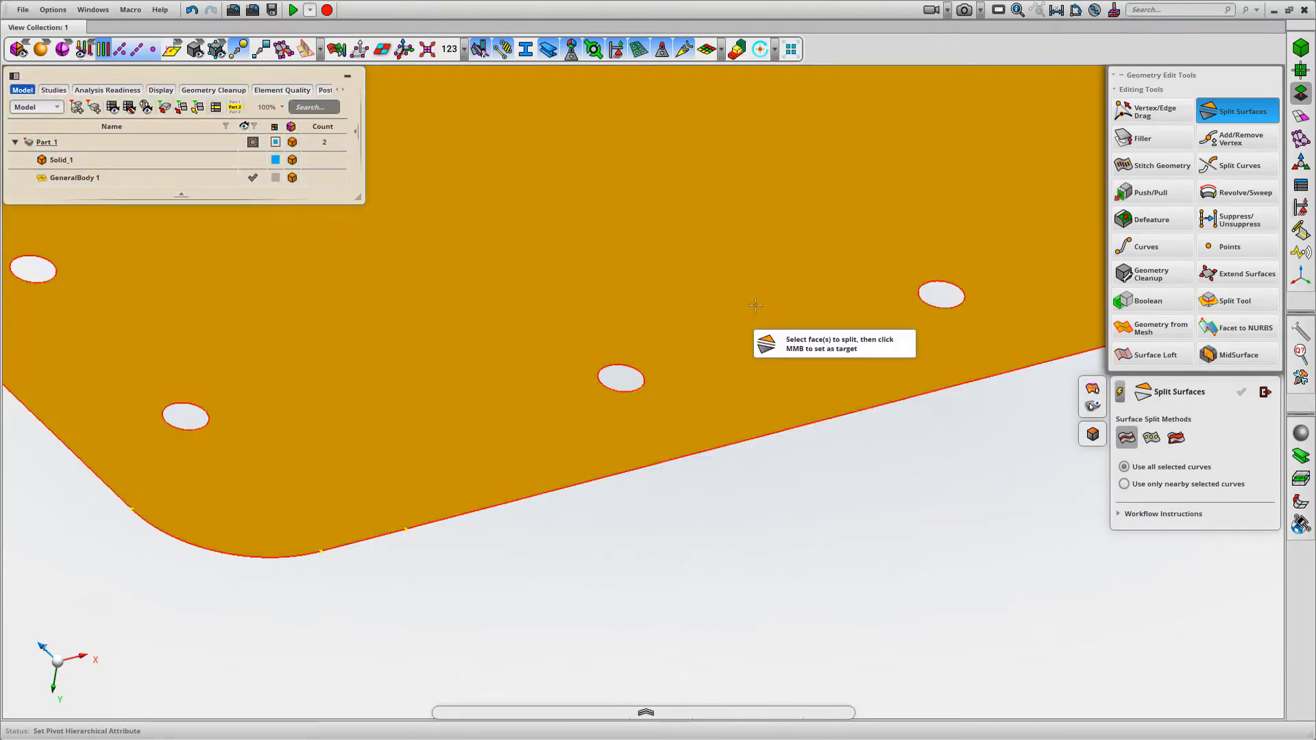
click(754, 305)
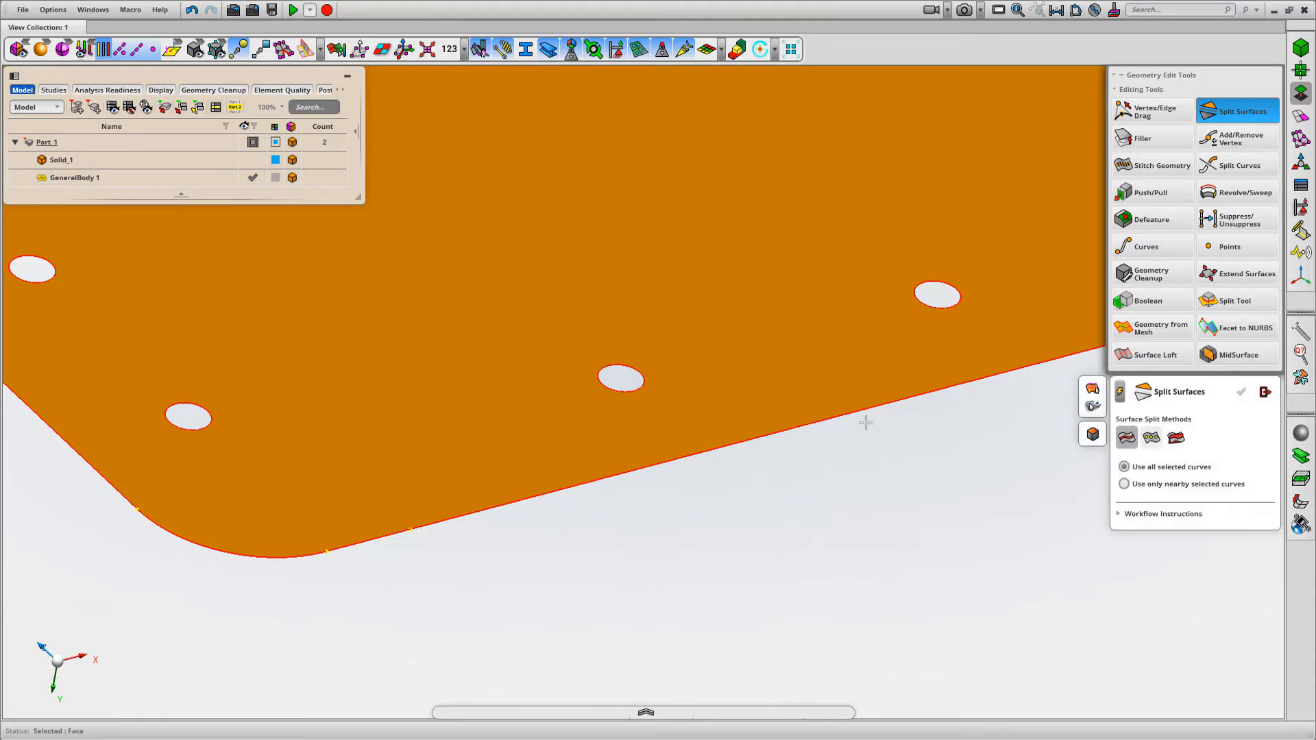
click(839, 570)
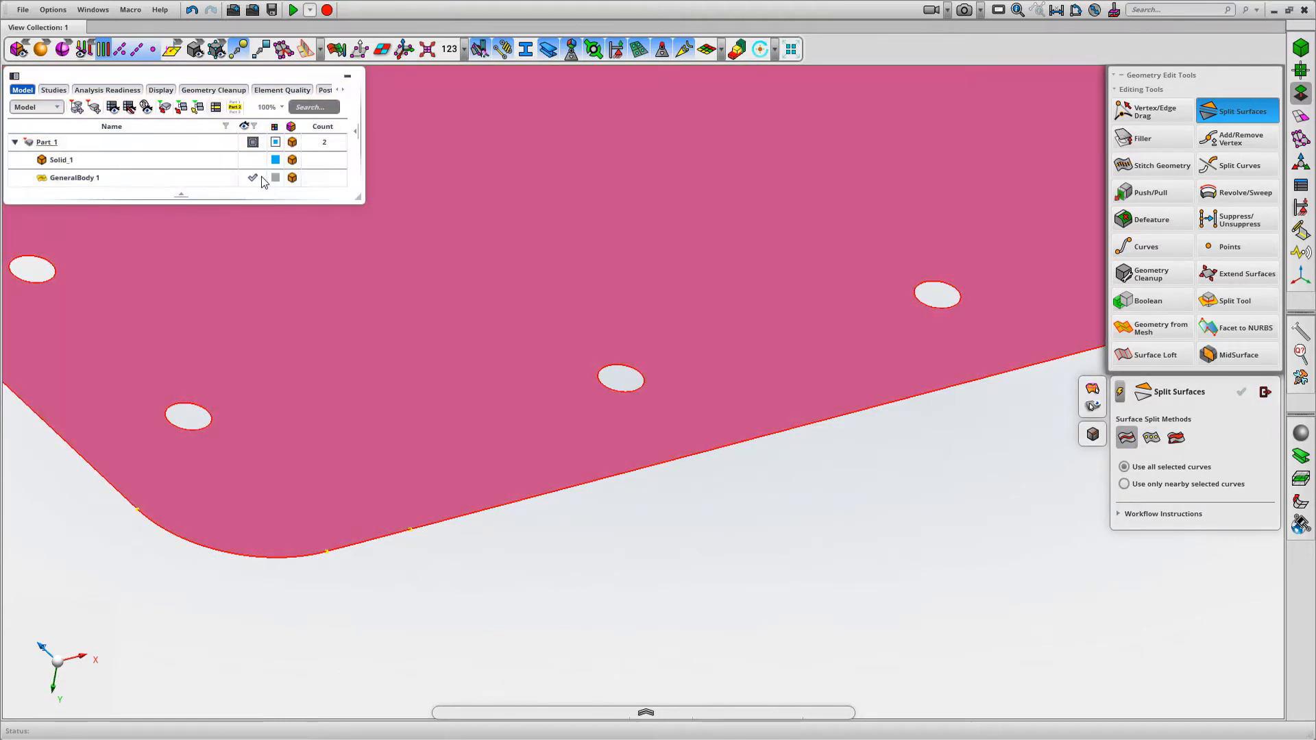
click(253, 160)
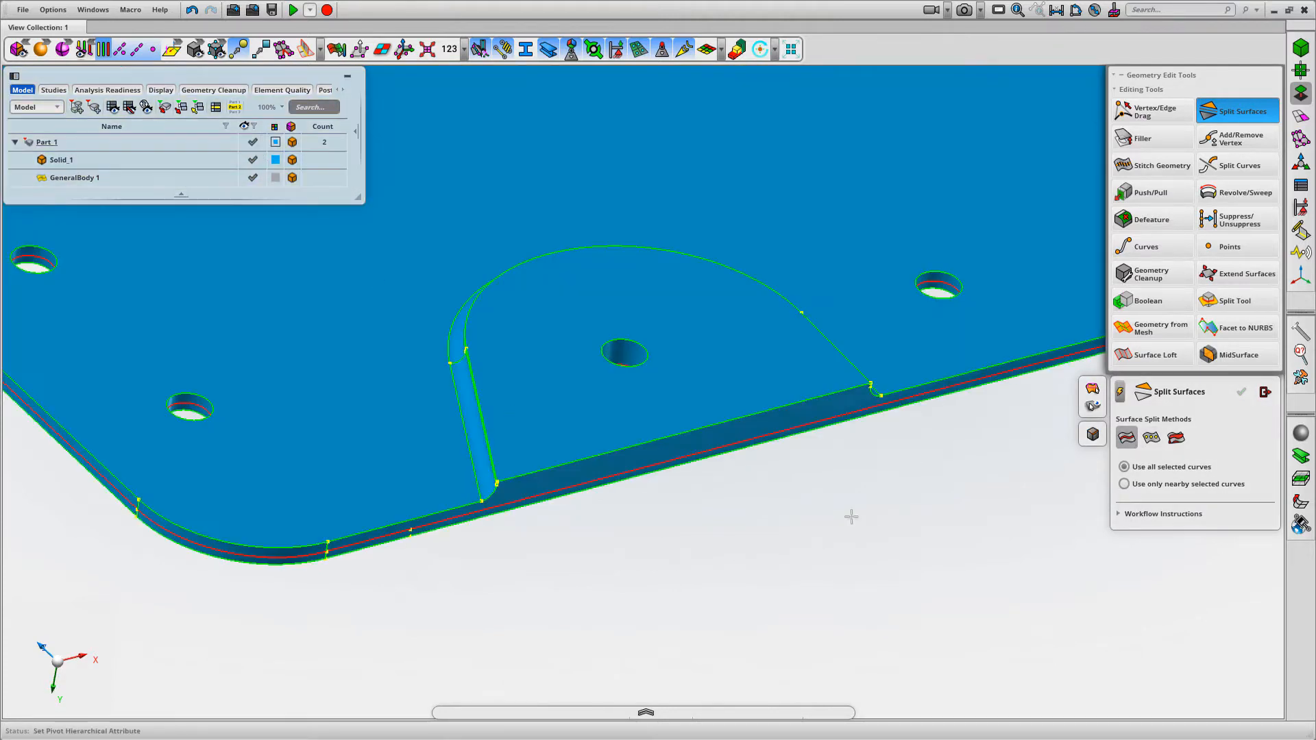
scroll(471, 510, up, 5)
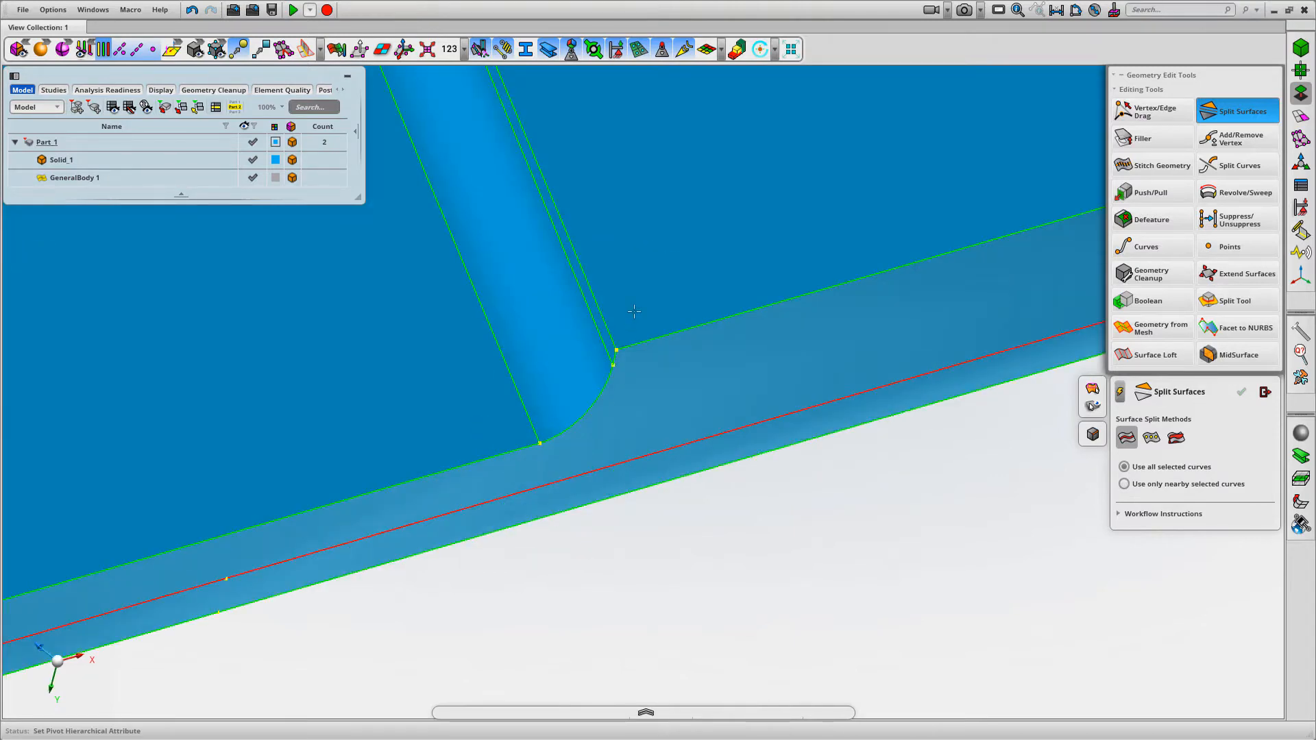
right_click(598, 306)
click(625, 353)
middle_drag(882, 514, 797, 526)
middle_click(795, 527)
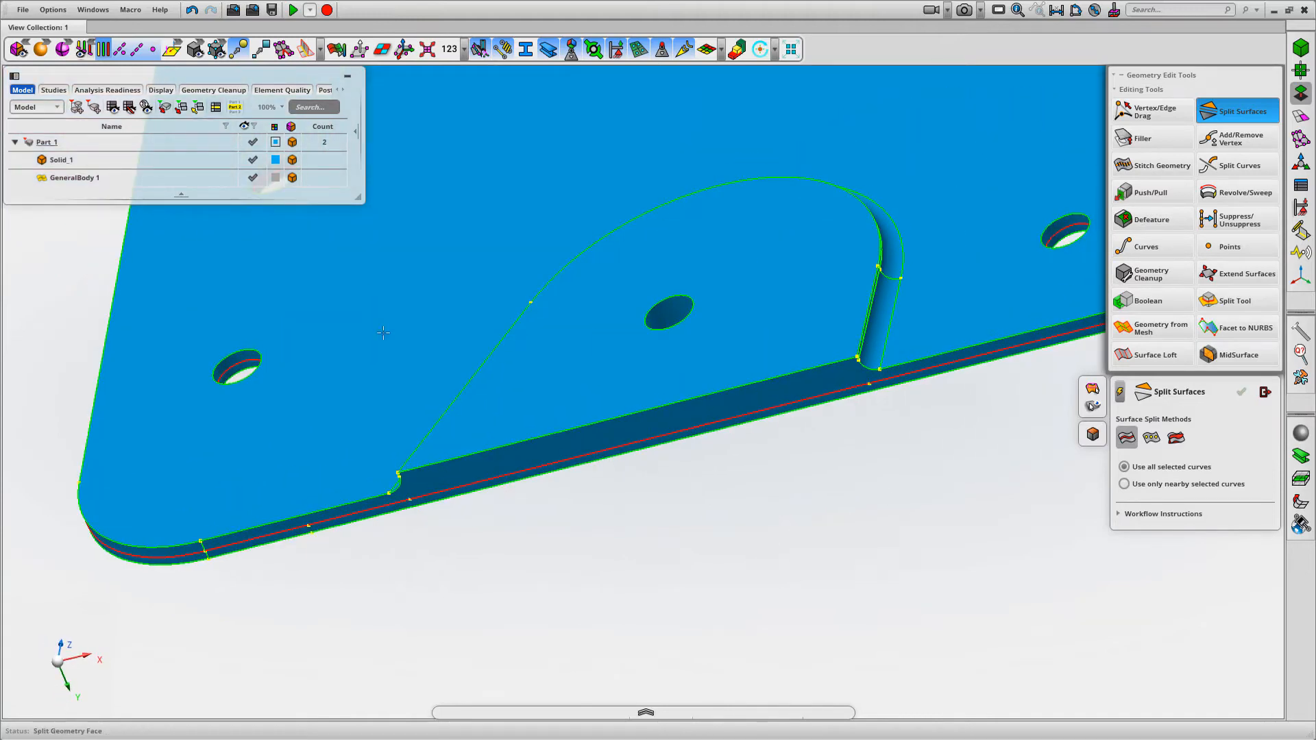
click(253, 160)
Examine the opposite end of the panel with Solid_1 shown to locate the remaining thickness-change outlines in the bay and corner tab
middle_drag(714, 512, 855, 521)
key(f)
right_drag(995, 538, 772, 519)
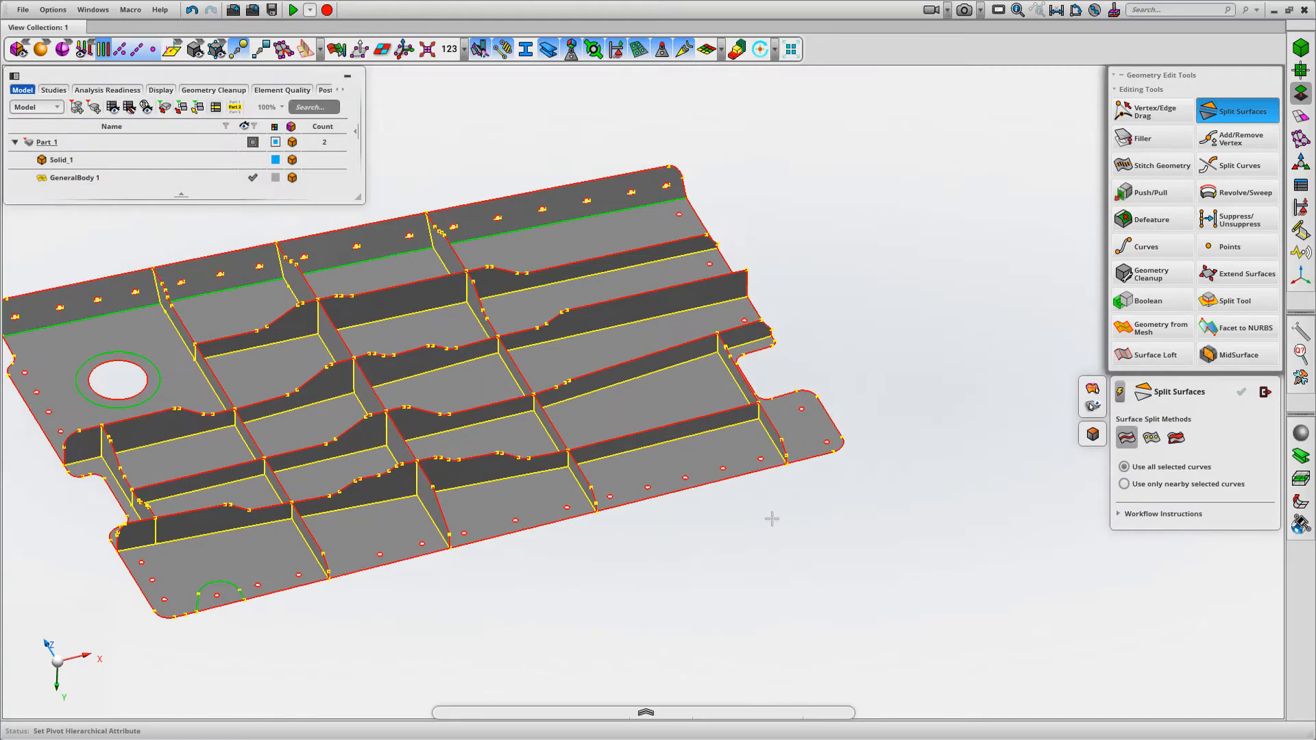
middle_drag(927, 385, 850, 409)
right_drag(850, 409, 925, 330)
middle_drag(887, 403, 841, 450)
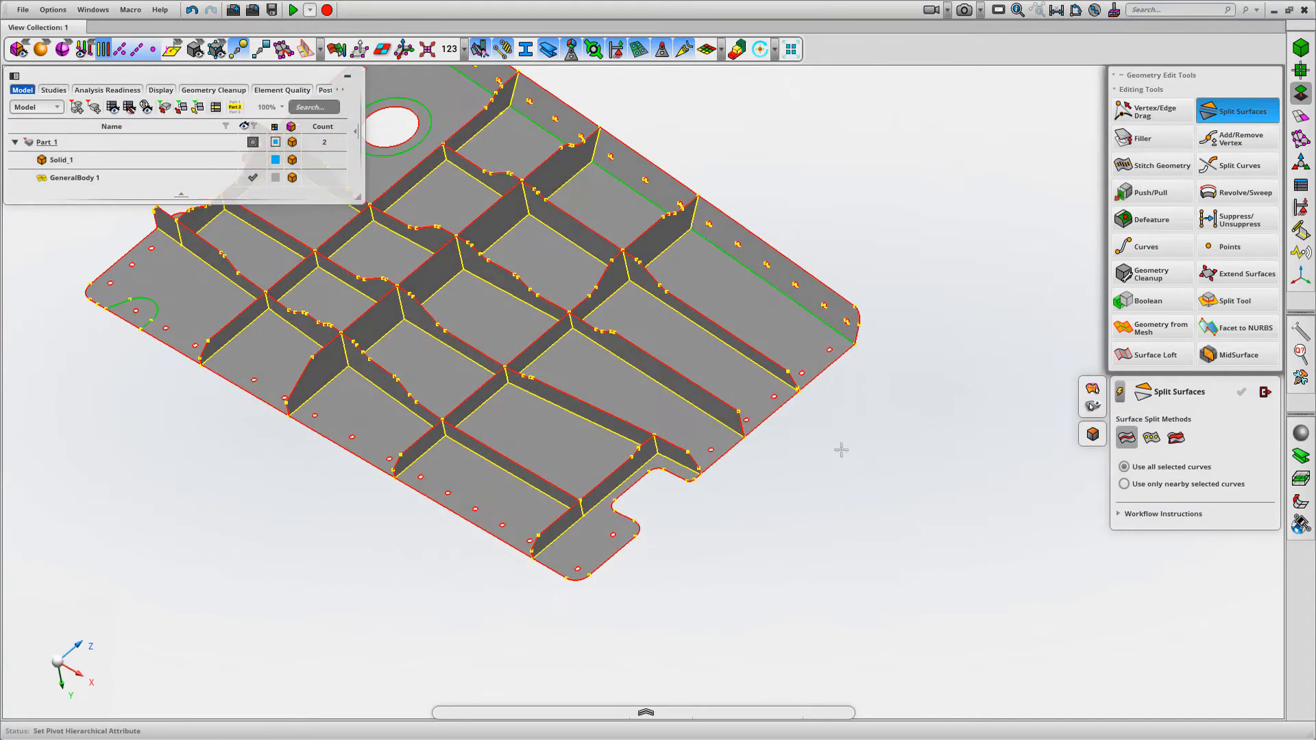
click(254, 160)
right_drag(828, 590, 869, 486)
scroll(869, 486, up, 2)
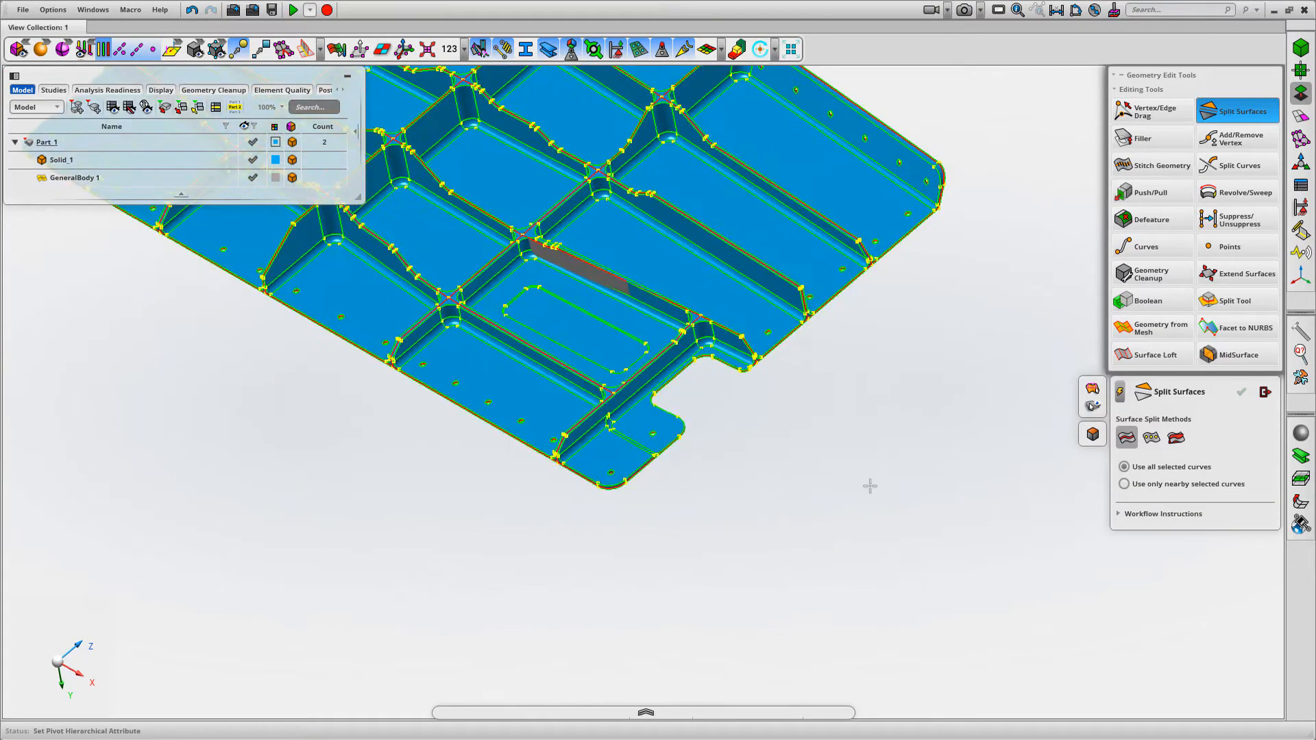
scroll(820, 500, up, 3)
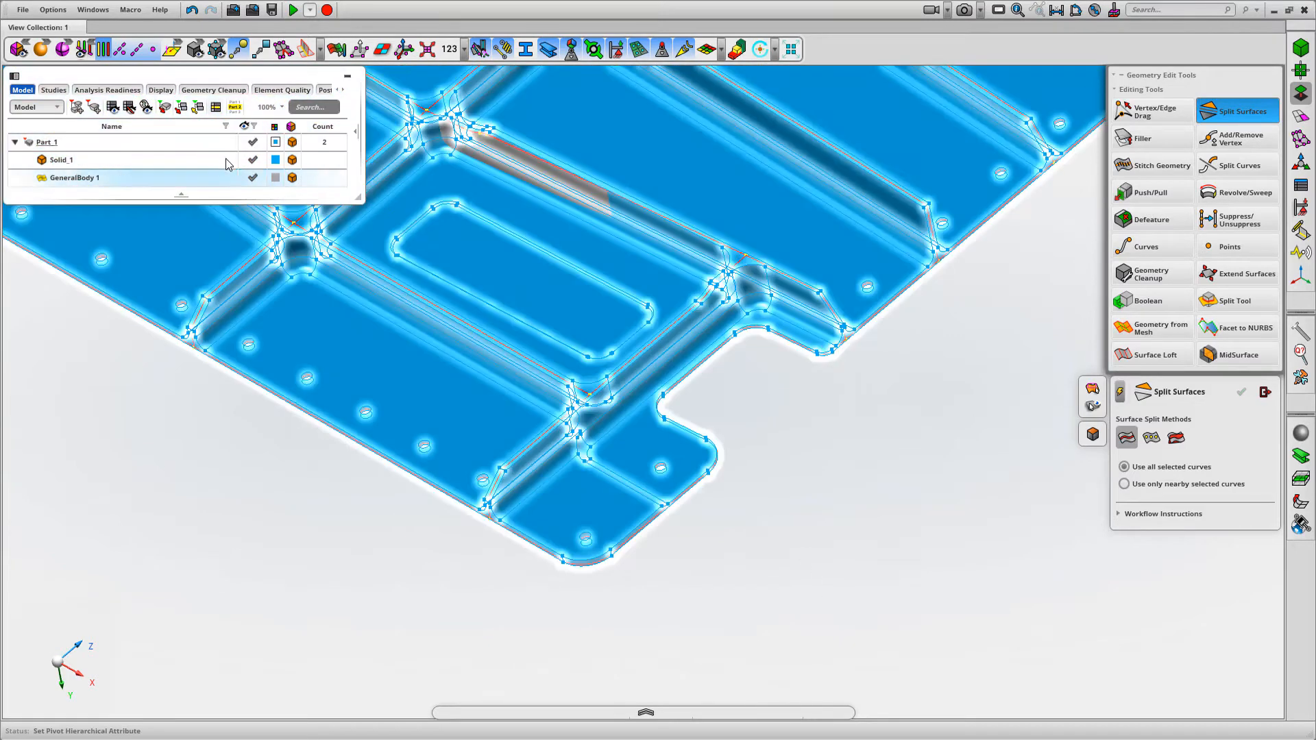
Split the mid-surface bay and corner tab faces with the straight step edge on Solid_1's tab, and hide the solid
click(253, 159)
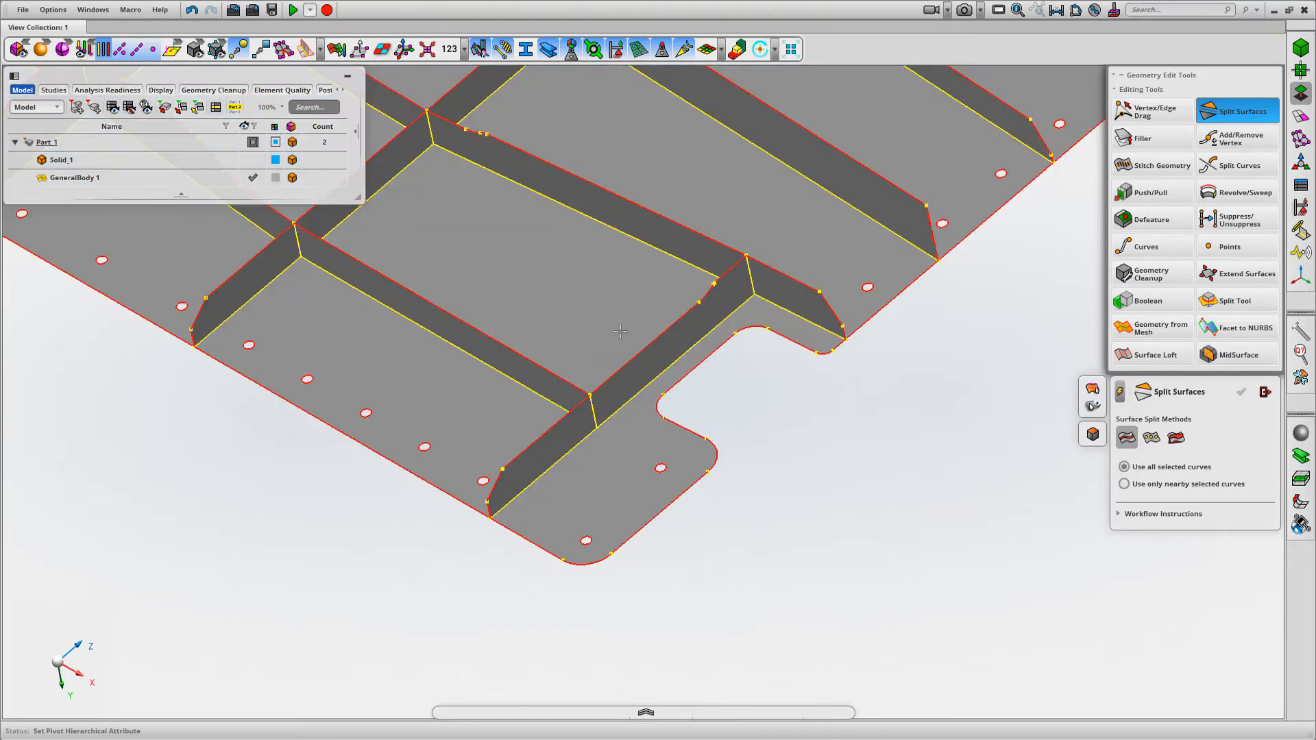
click(620, 330)
click(646, 435)
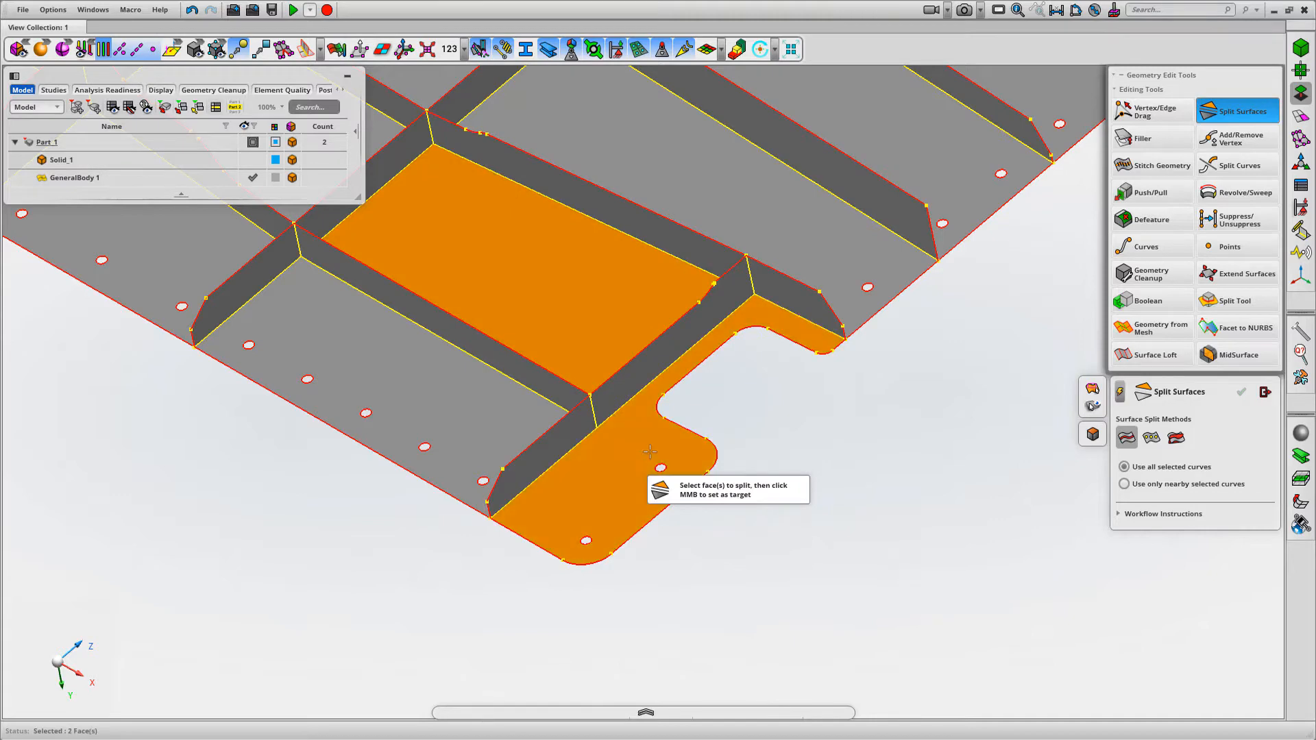
middle_click(809, 475)
click(253, 160)
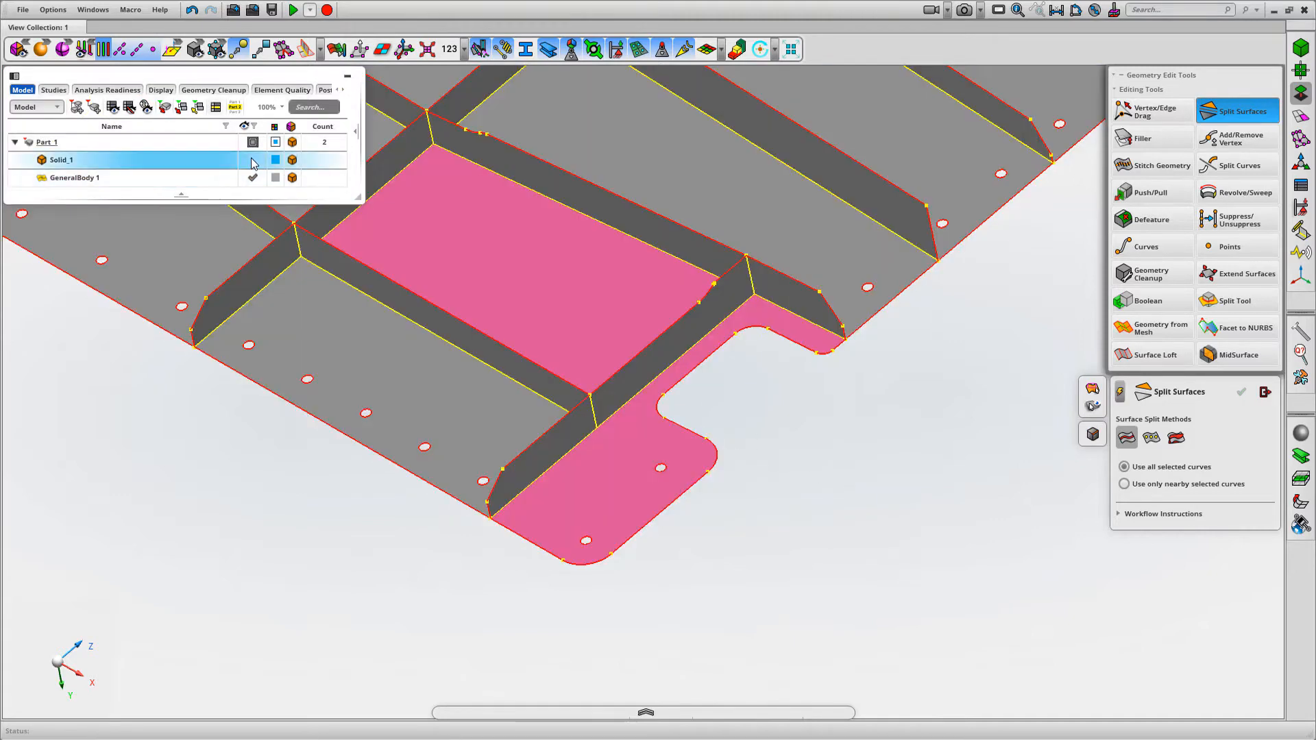
right_drag(498, 369, 497, 368)
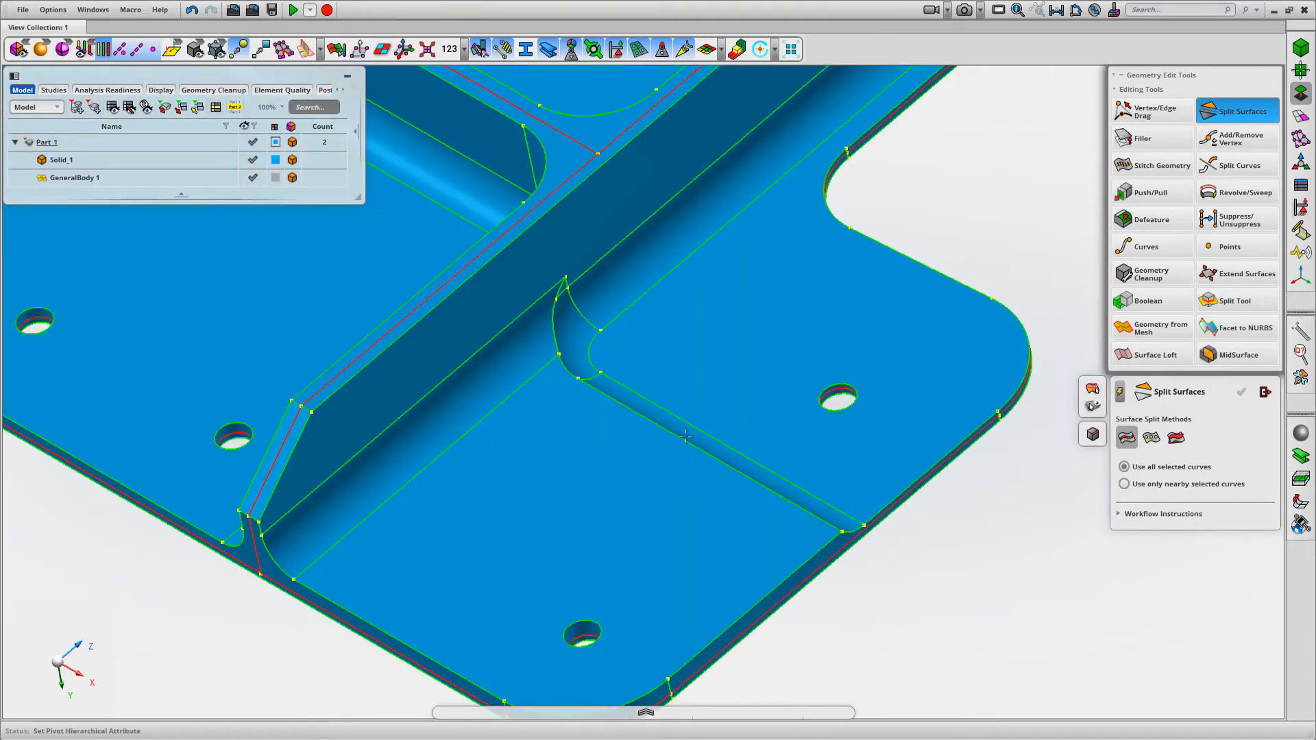
click(685, 436)
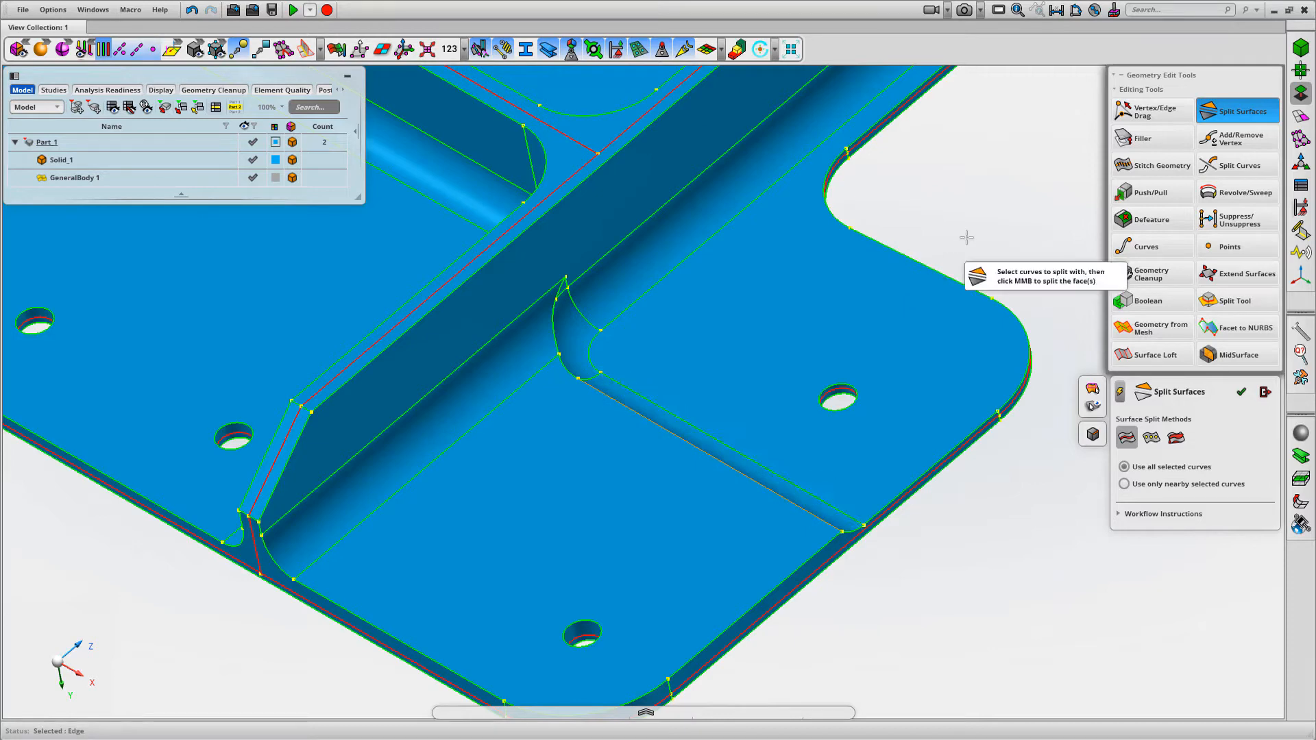
middle_drag(966, 237, 999, 304)
scroll(999, 304, down, 3)
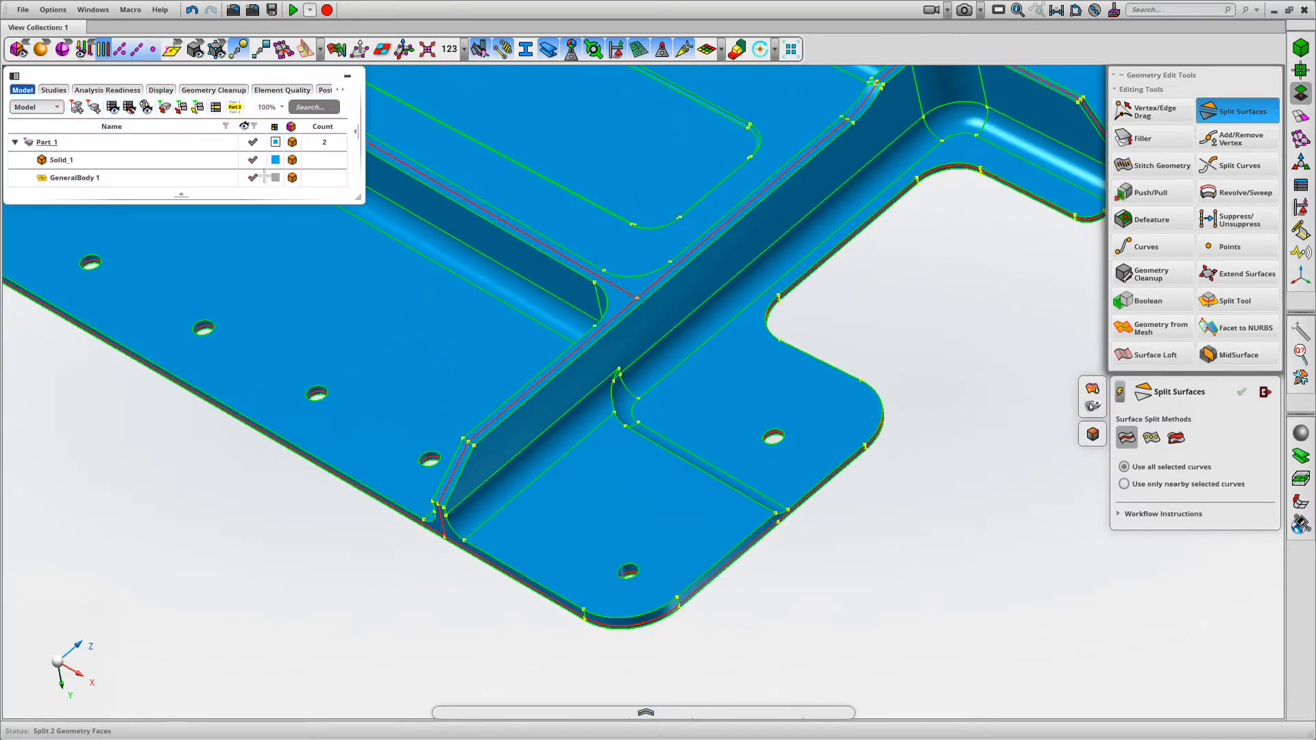
click(253, 160)
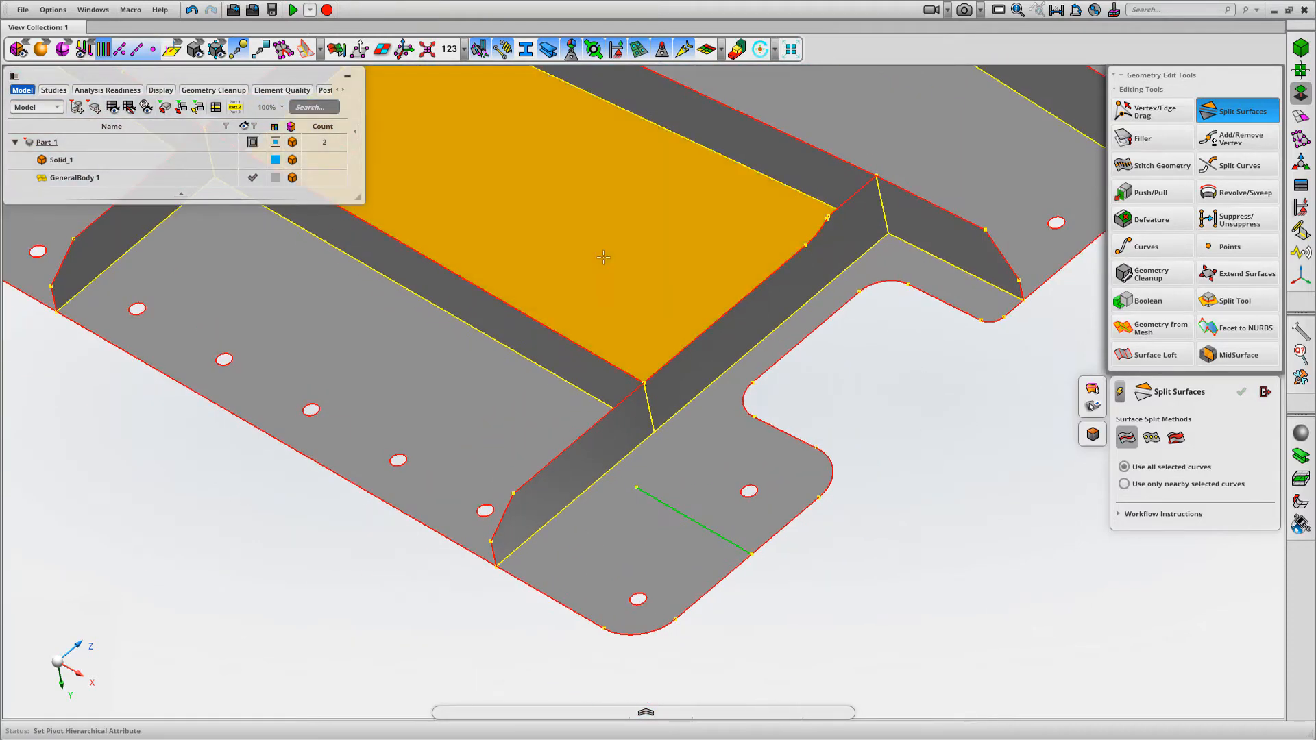
Split the bay's mid-surface face with the outer edge loop of Solid_1's rounded rectangular outline, and hide the solid
click(603, 259)
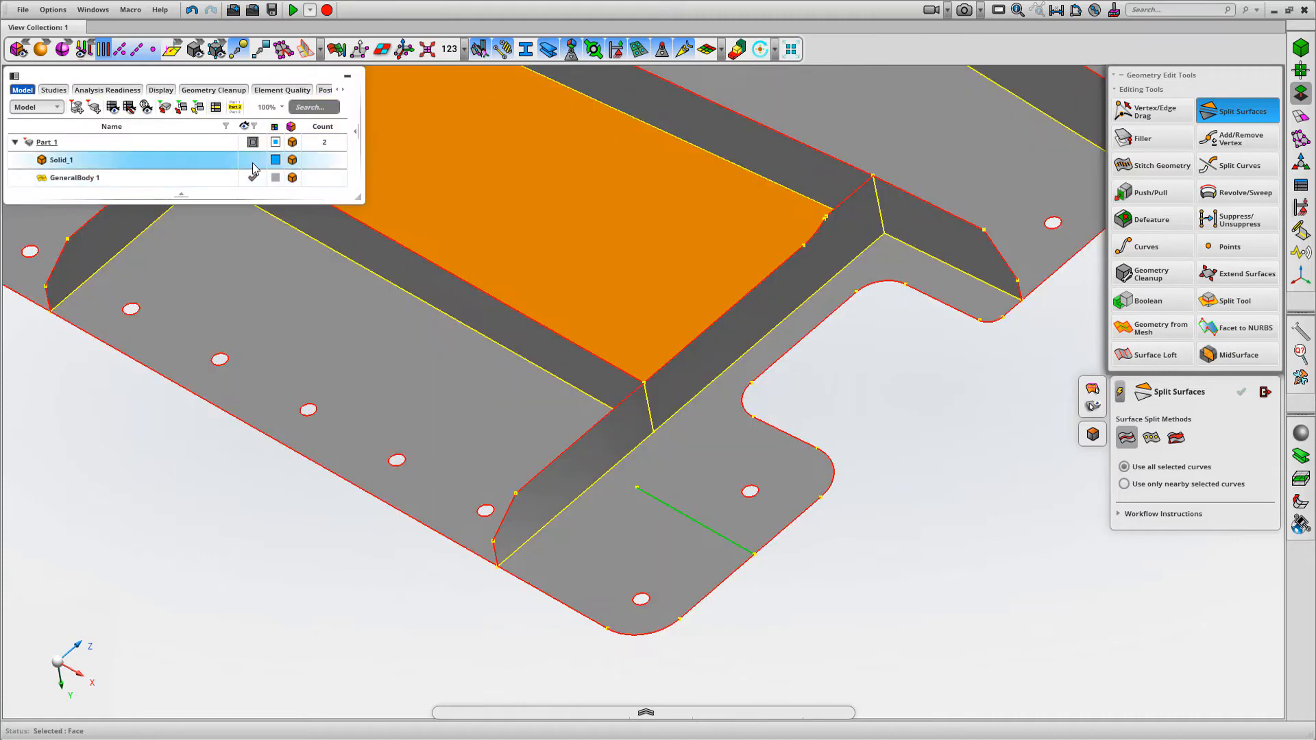
click(253, 159)
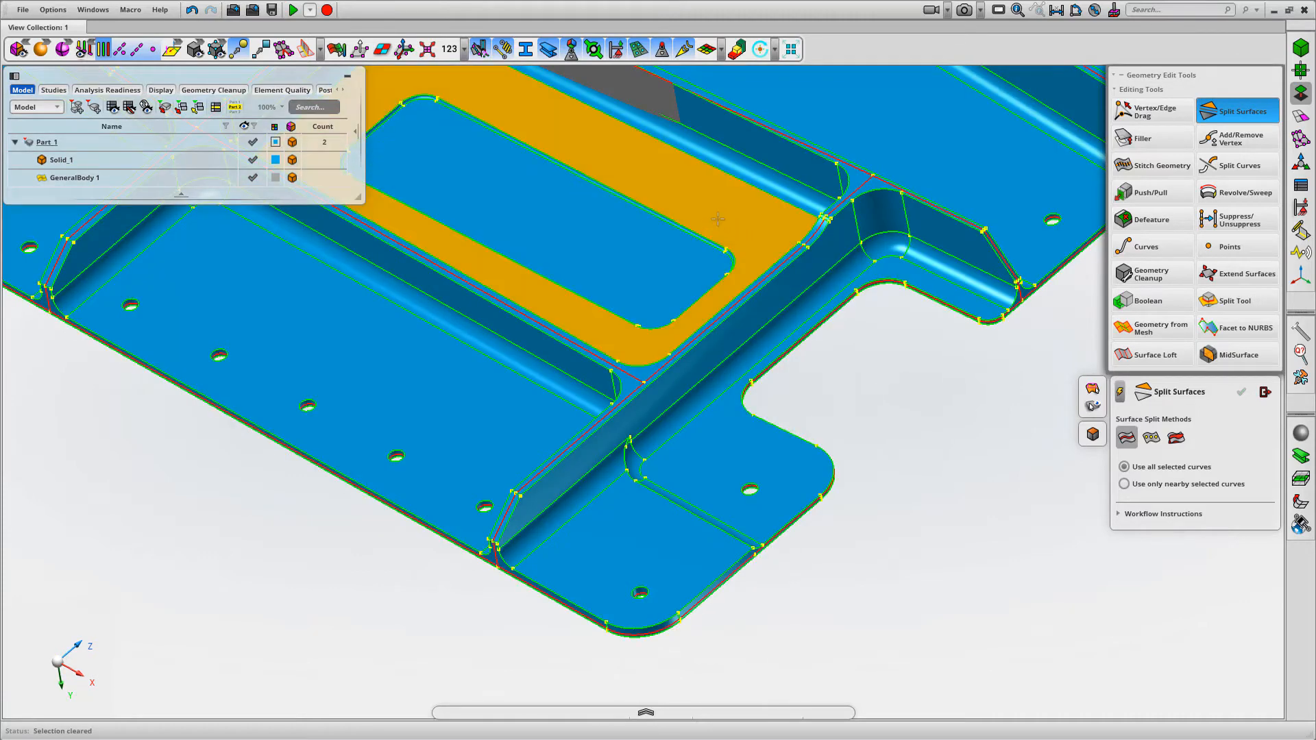
scroll(648, 326, up, 5)
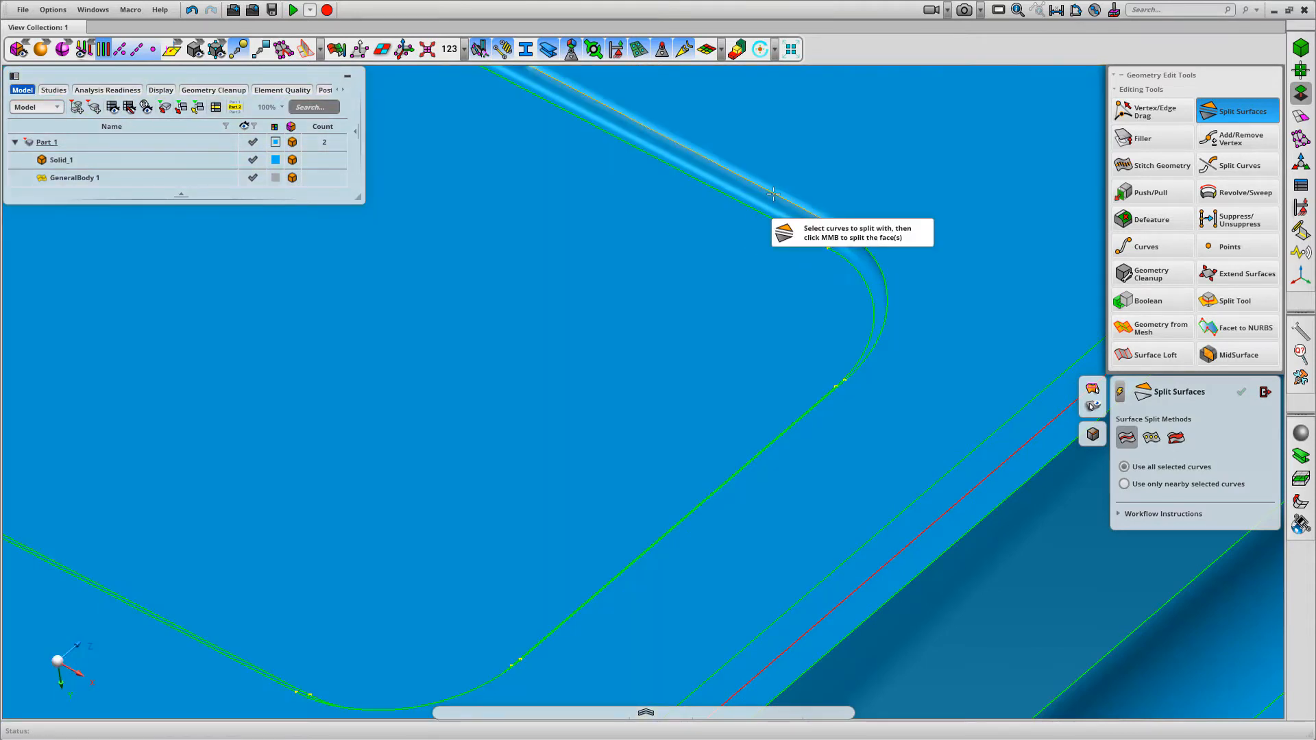
right_click(773, 199)
click(810, 240)
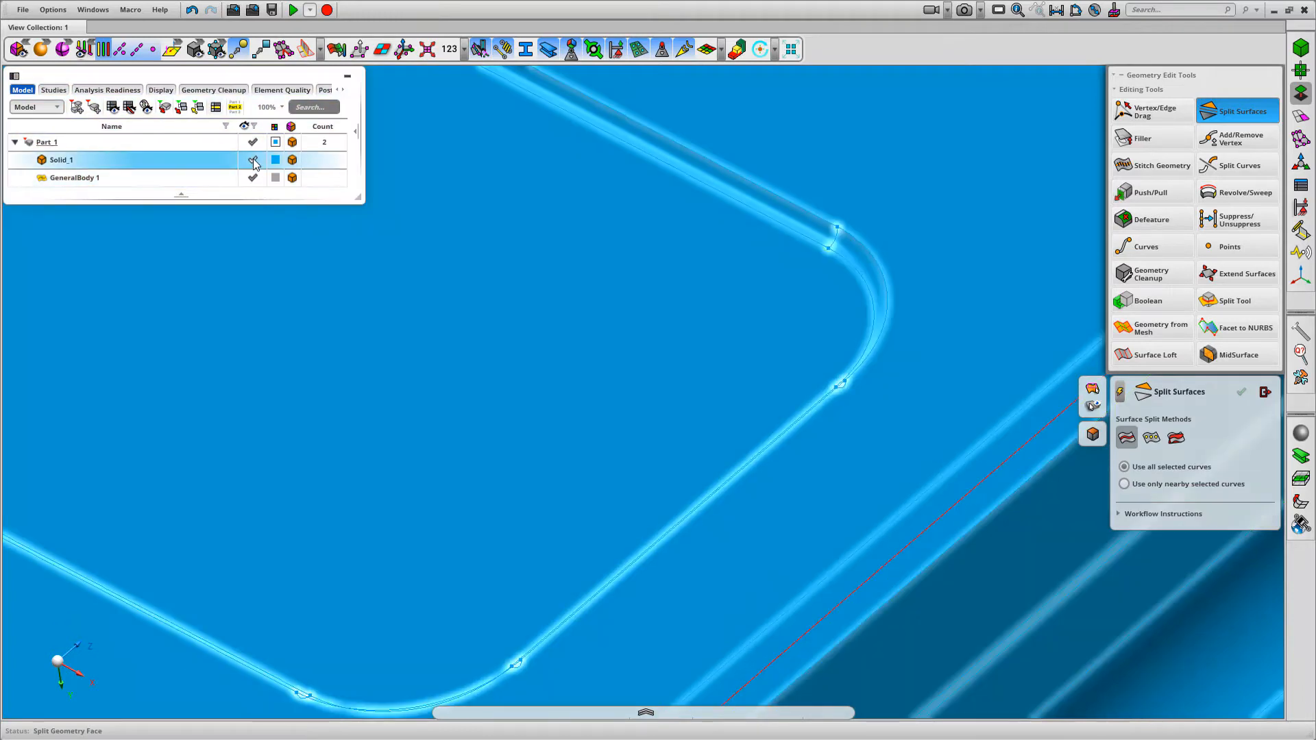
click(253, 161)
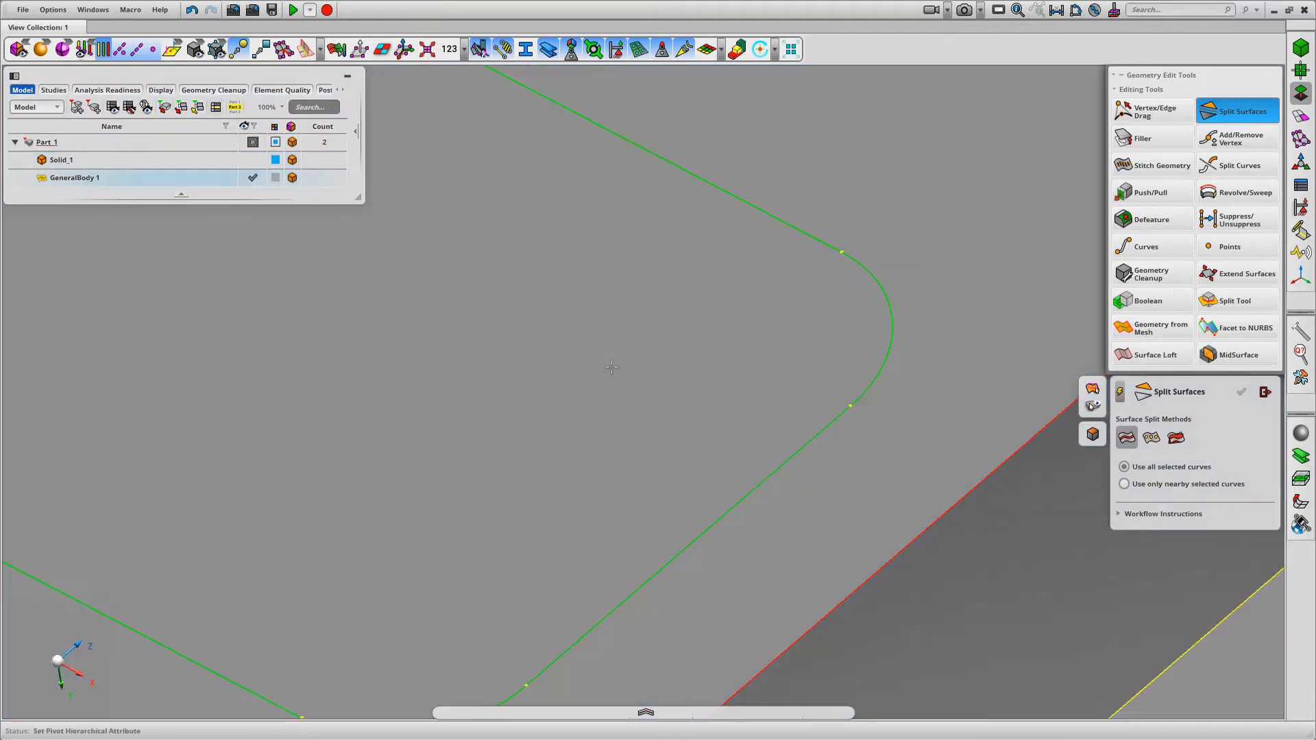
Extend the corner tab's split line to the rib by snapping its free end vertex onto the rib's base edge
scroll(700, 477, down, 6)
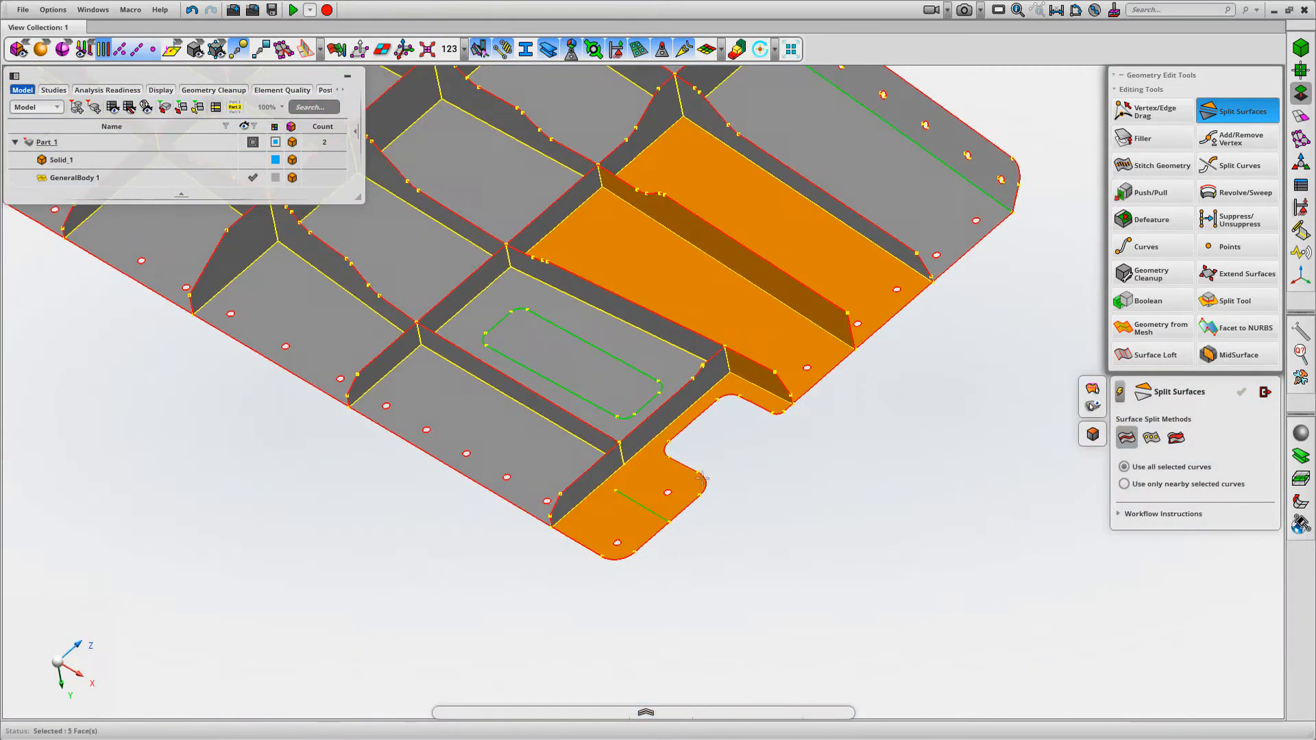
middle_drag(701, 478, 728, 453)
right_drag(535, 395, 741, 546)
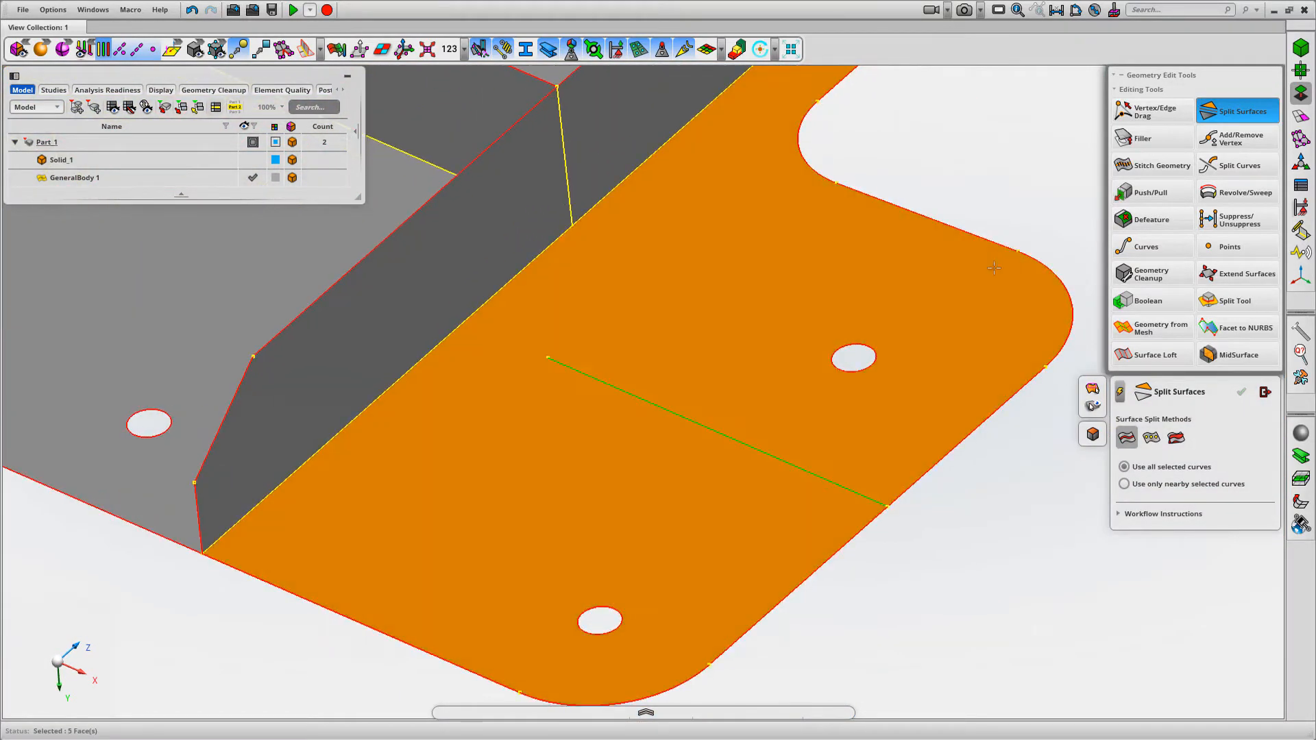
click(1143, 117)
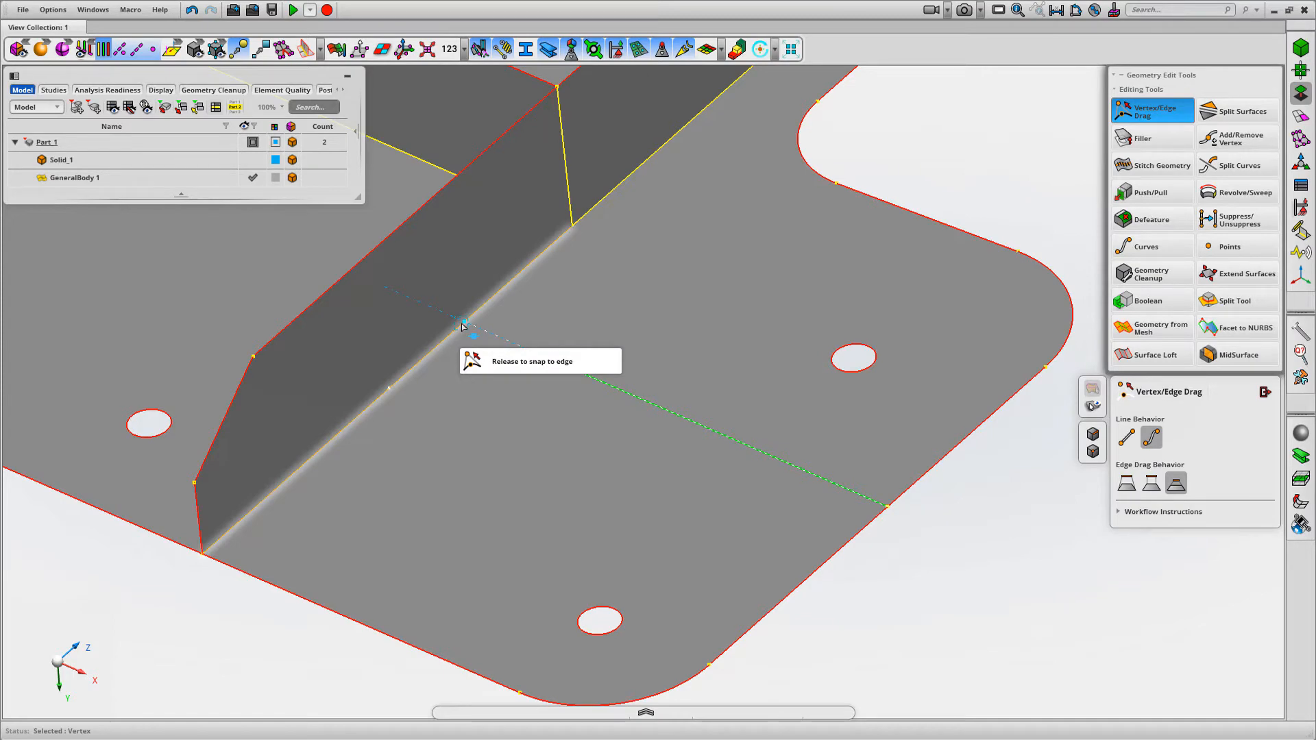
drag(461, 323, 462, 323)
middle_drag(960, 591, 934, 479)
scroll(926, 445, down, 5)
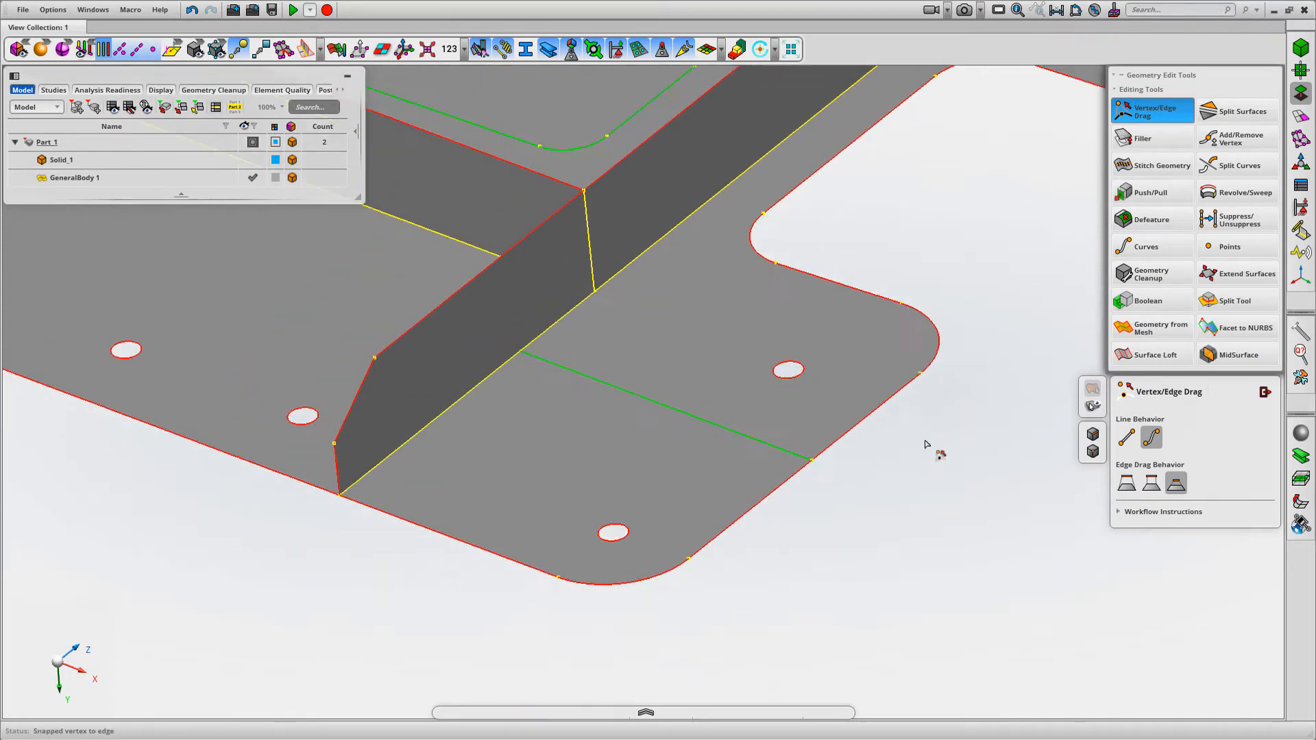
Review the split outlines and rib joints across the whole mid-surface, and leave the Vertex/Edge Drag tool
middle_drag(919, 363, 901, 405)
scroll(900, 404, down, 2)
middle_drag(863, 336, 907, 396)
scroll(906, 396, down, 4)
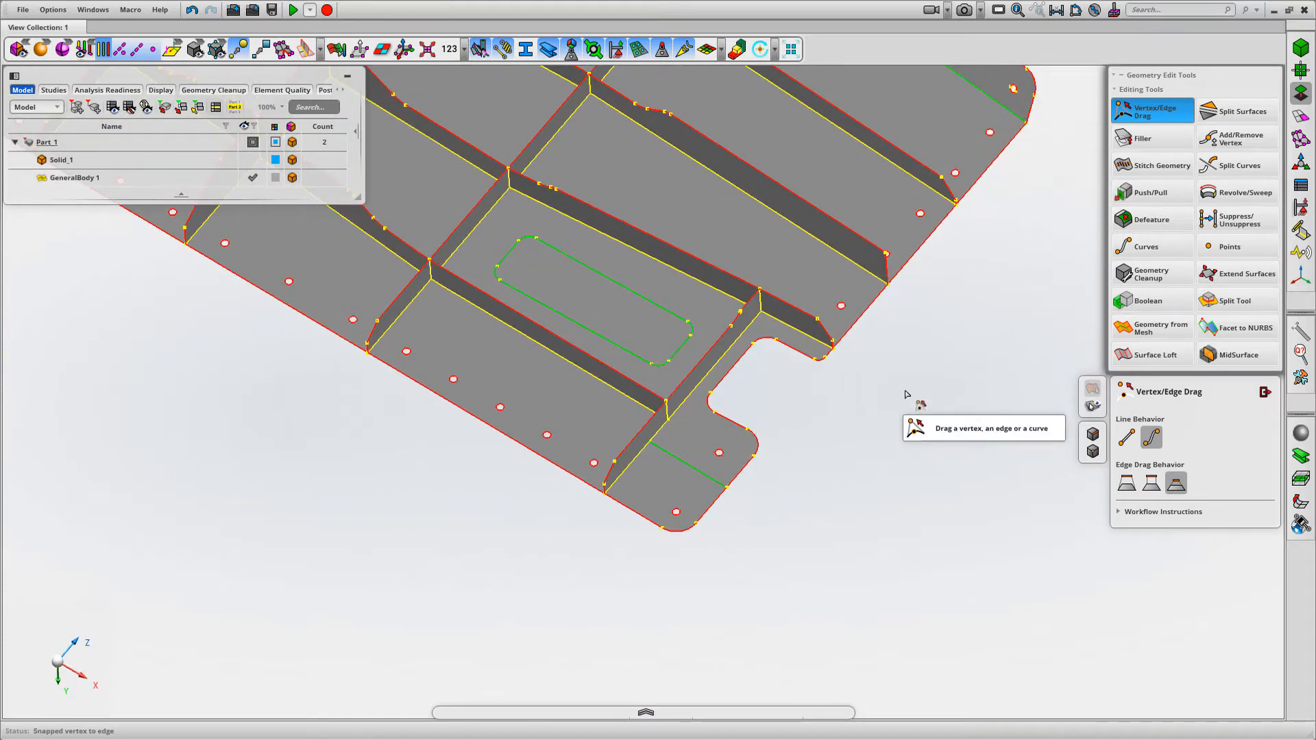
middle_drag(930, 426, 996, 369)
scroll(965, 437, down, 5)
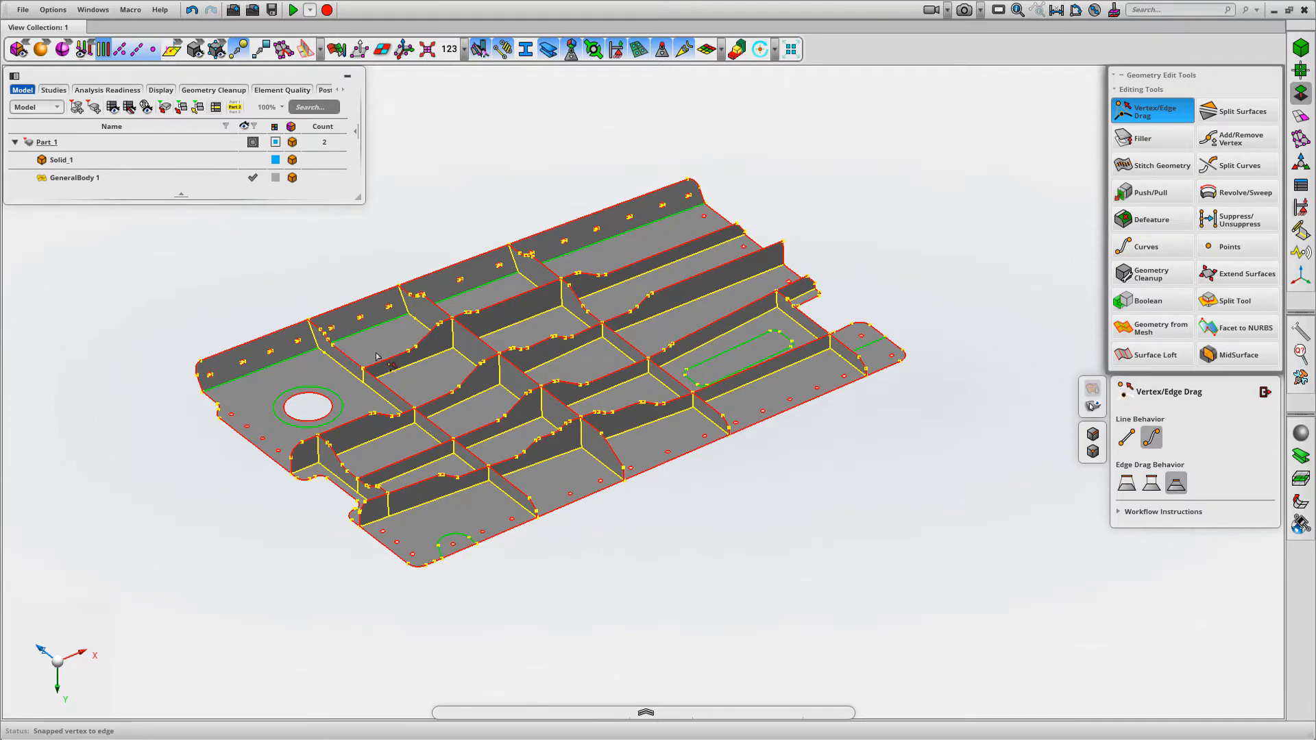
right_drag(286, 293, 334, 370)
middle_drag(468, 320, 501, 228)
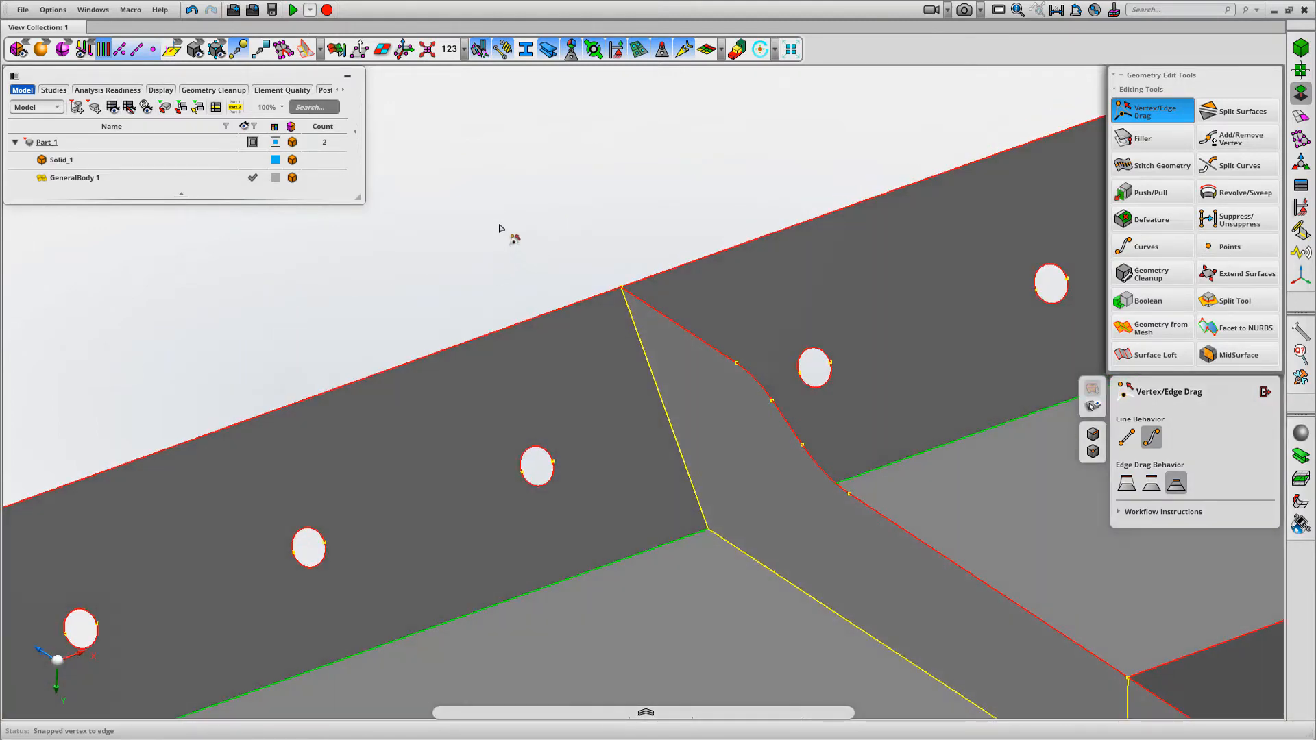
key(f)
scroll(893, 610, down, 2)
middle_drag(893, 611, 913, 531)
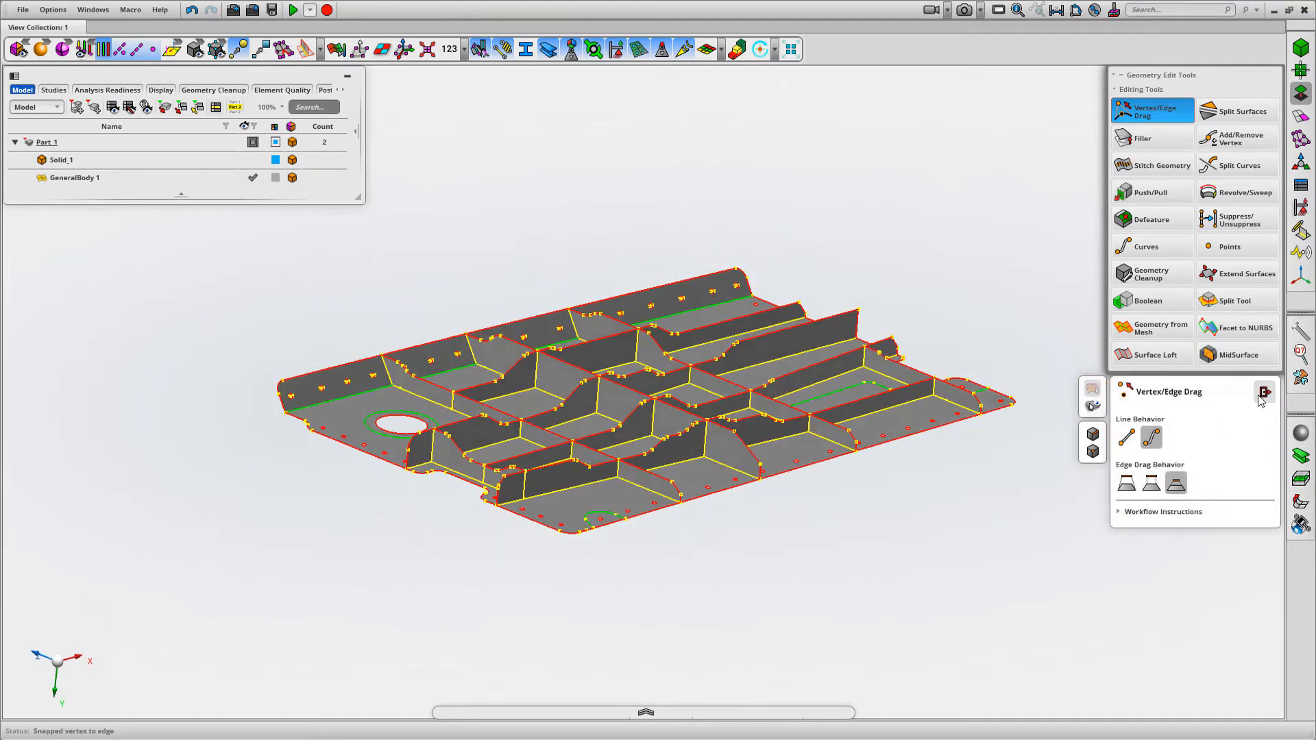
click(1264, 394)
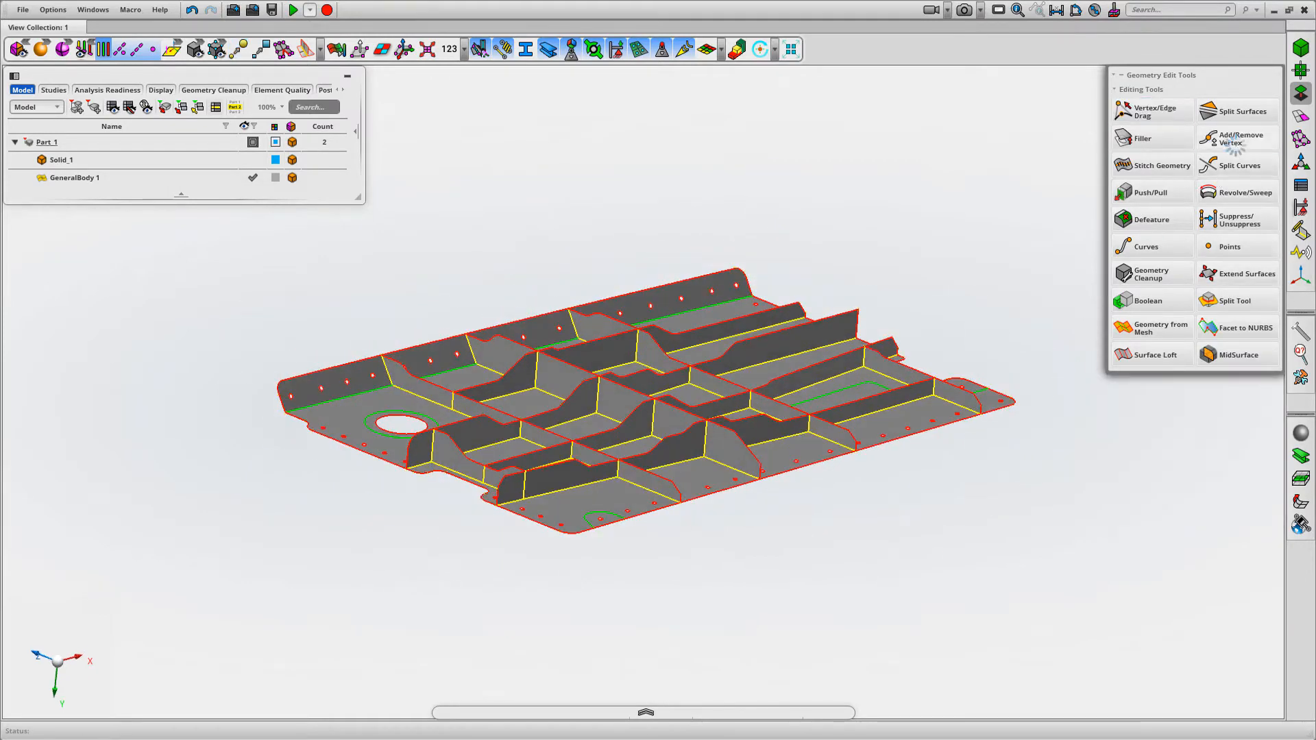
Remove redundant vertices across the whole mid-surface with Add/Remove Vertex, keeping vertices at curvature changes, and leave the tool
middle_drag(873, 281, 875, 183)
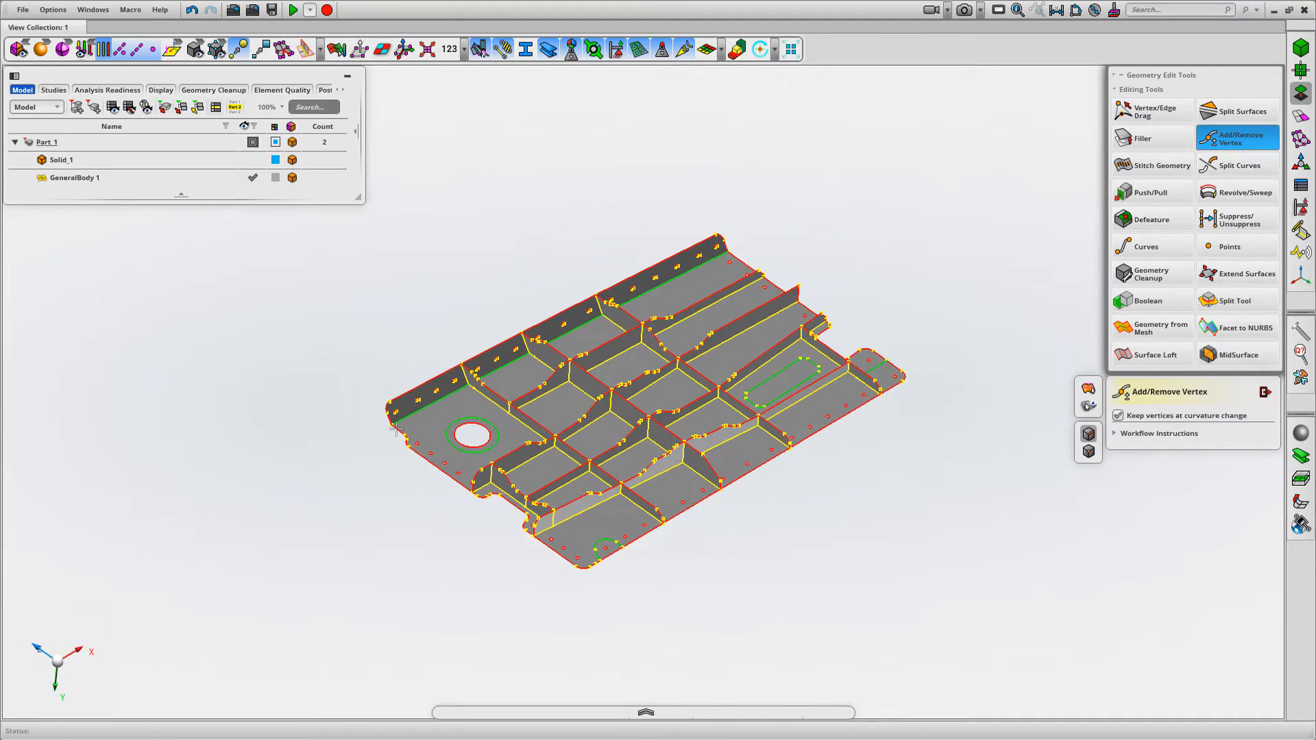
drag(948, 271, 981, 183)
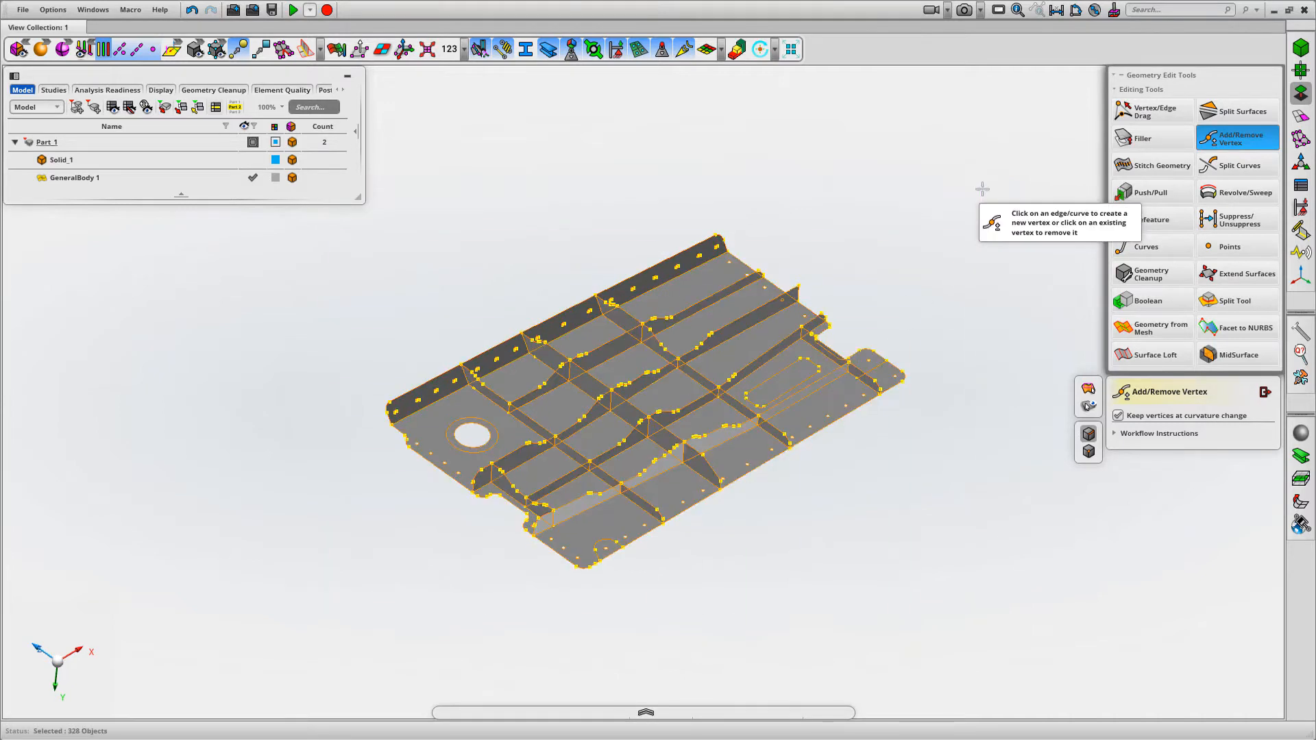
click(967, 295)
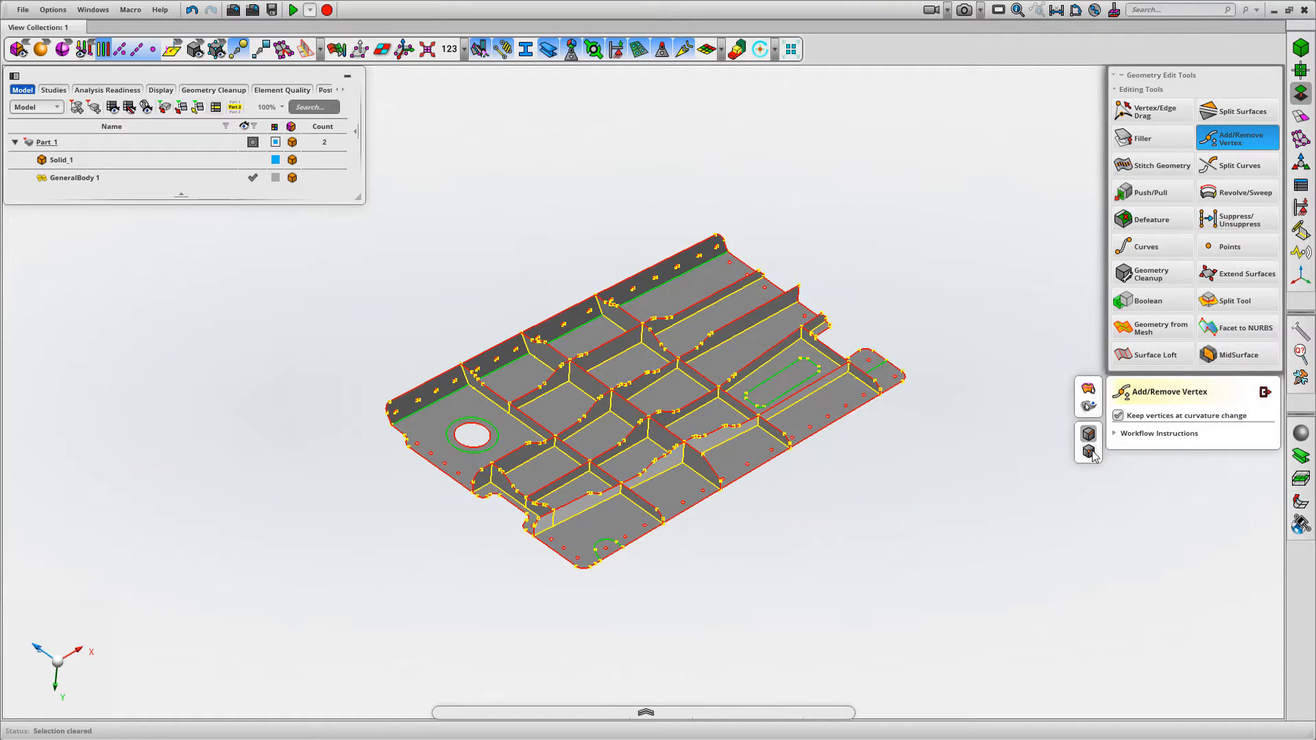
drag(913, 329, 960, 167)
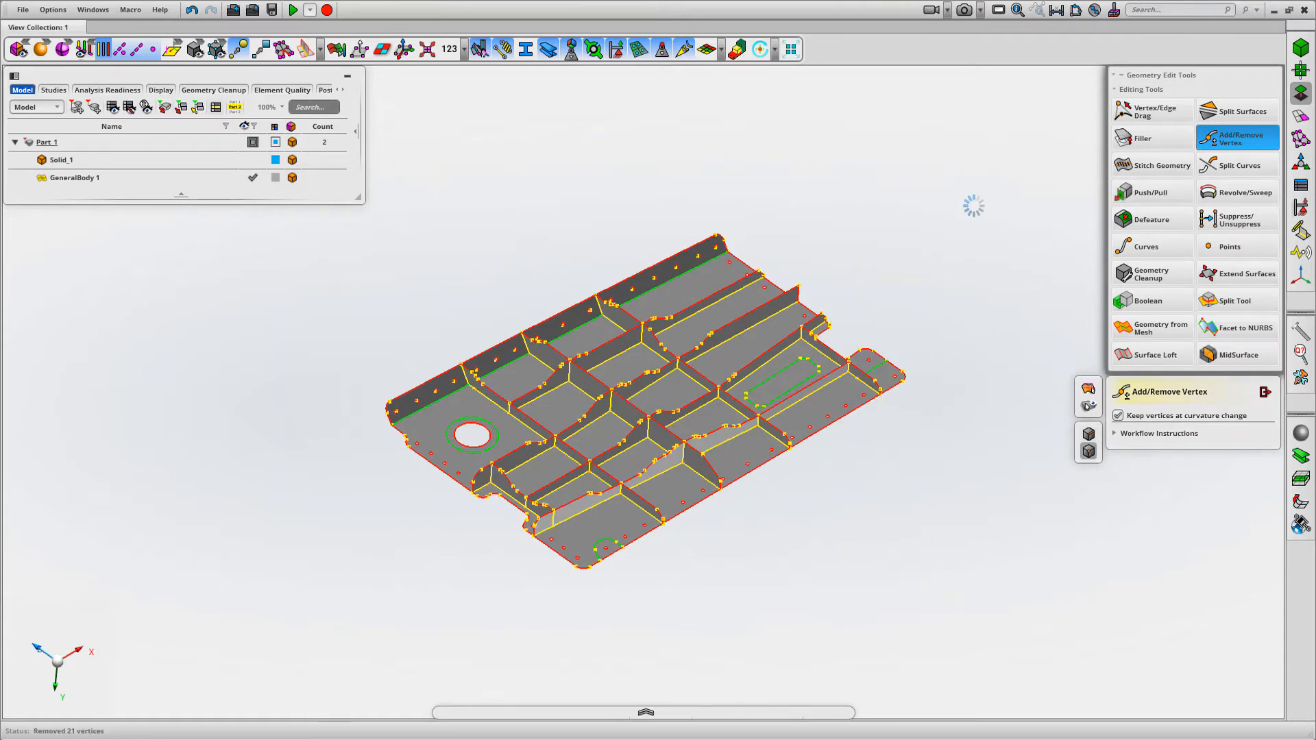
middle_drag(970, 206, 934, 205)
scroll(937, 217, up, 1)
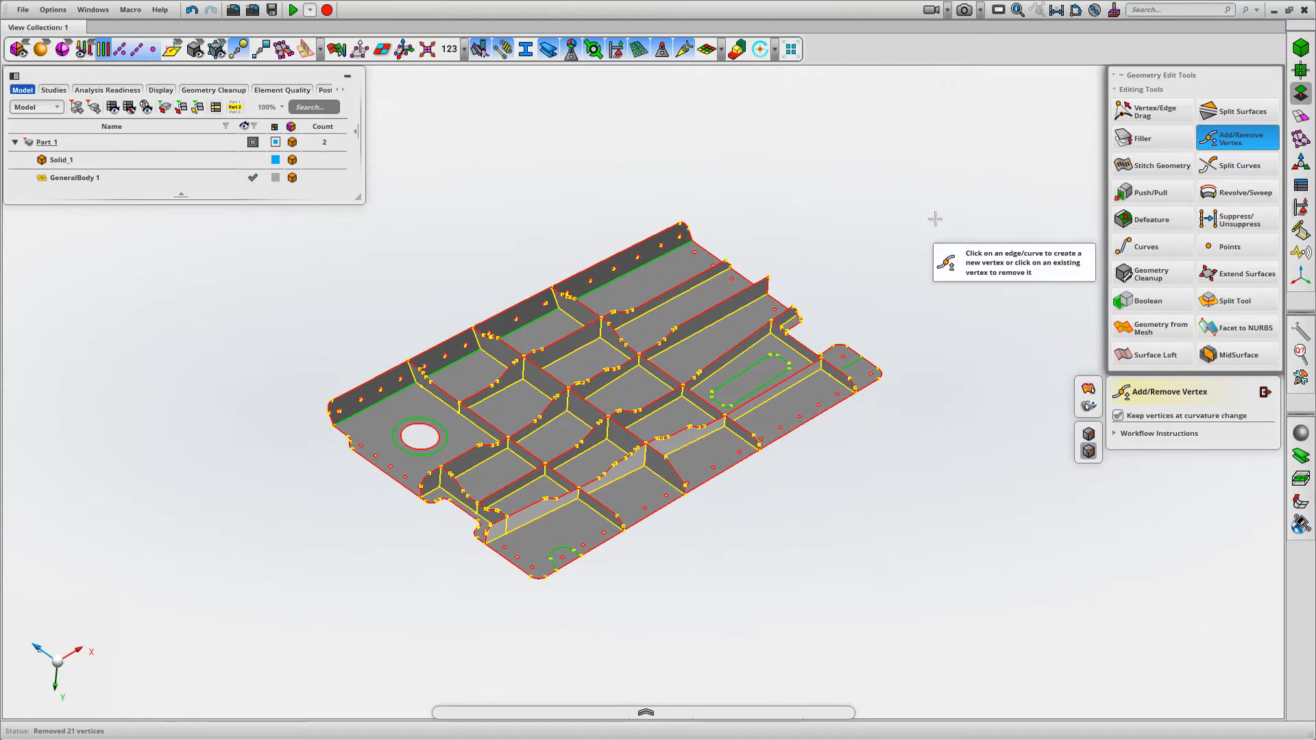
click(1264, 392)
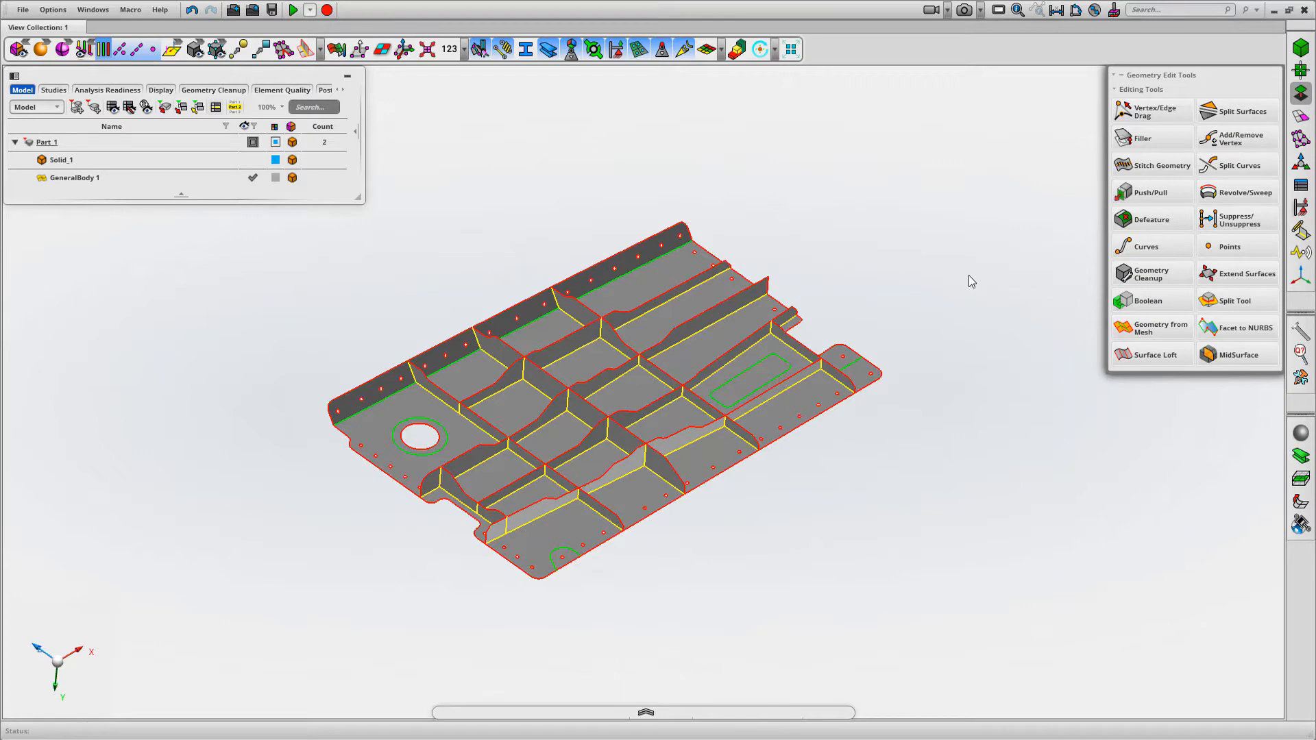
middle_drag(1002, 266, 1028, 236)
scroll(1003, 225, up, 3)
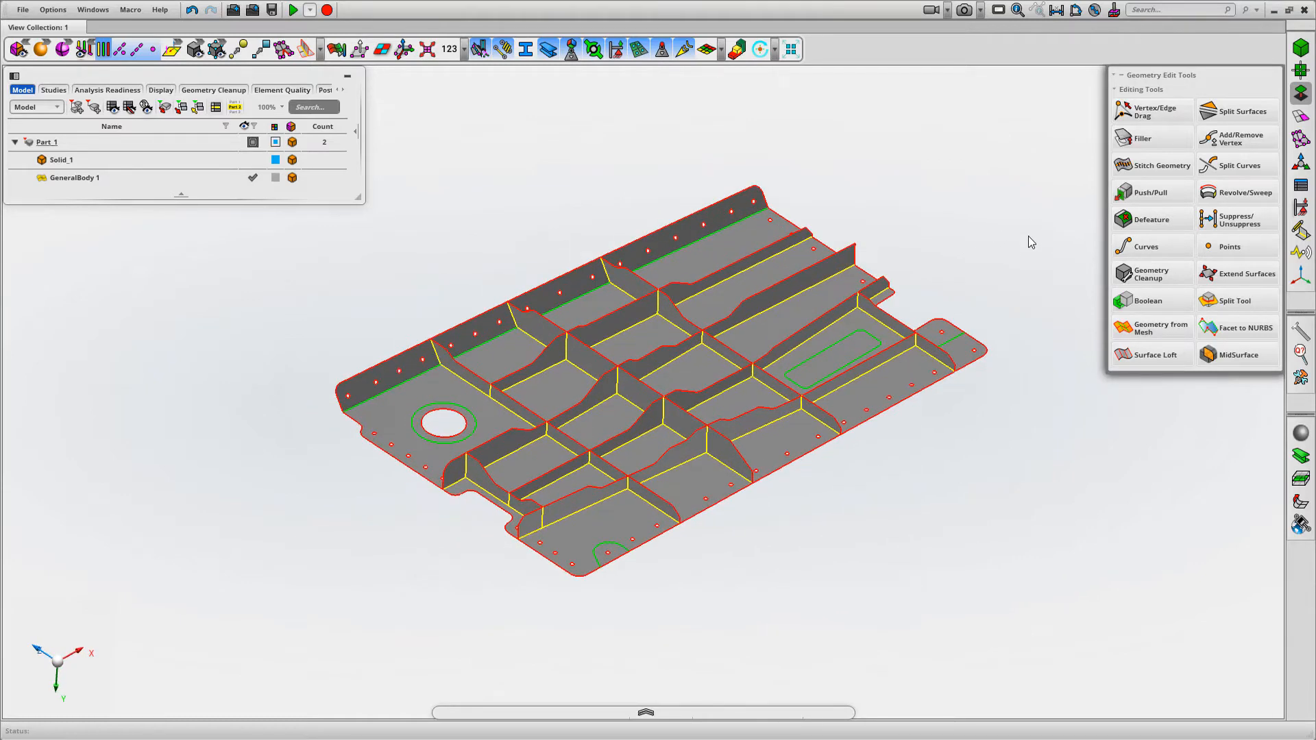
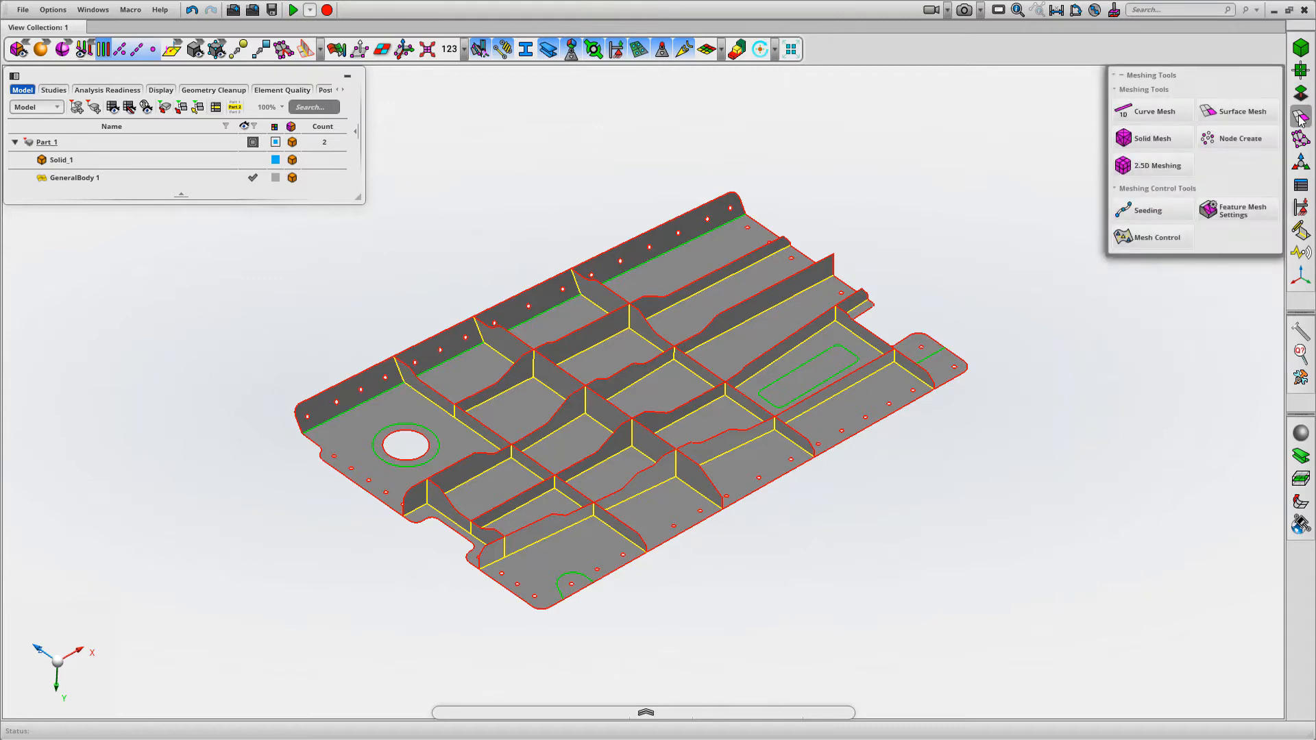
click(1239, 111)
middle_drag(961, 464, 851, 340)
middle_drag(890, 418, 899, 548)
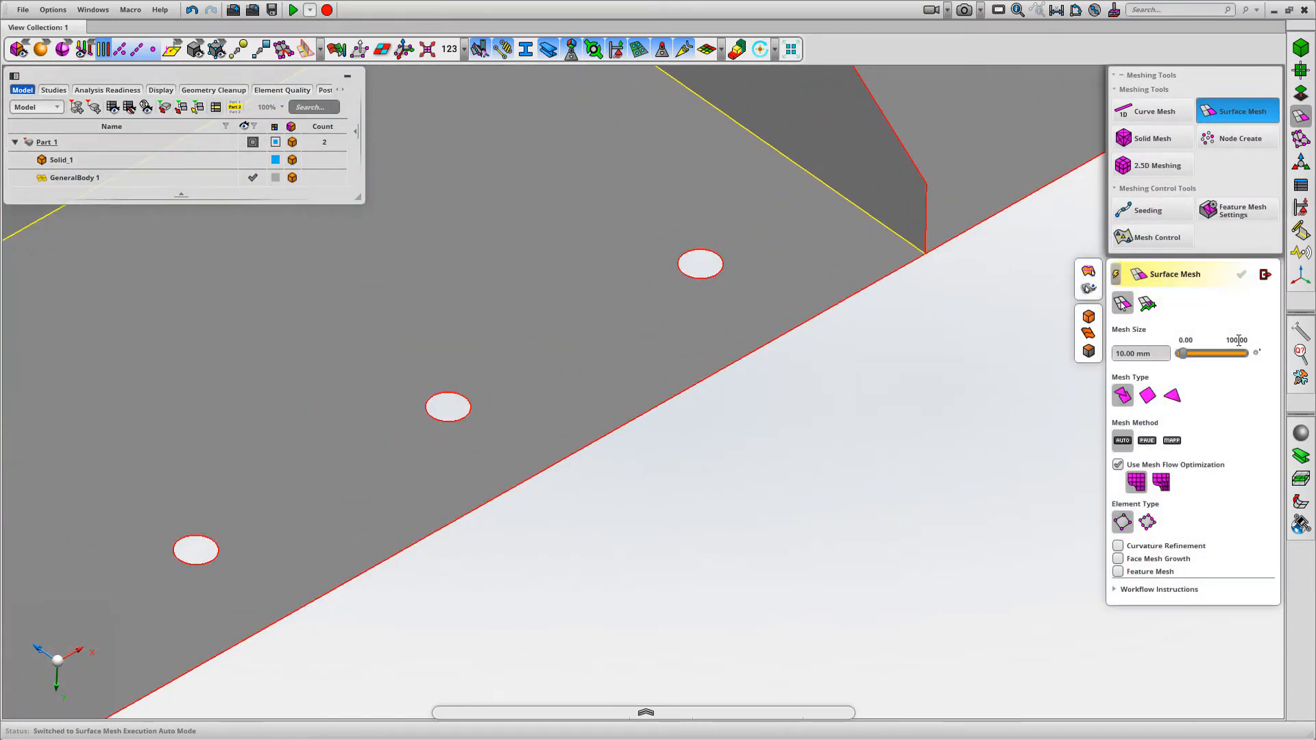
click(1264, 275)
Measure the centre-to-centre distance between two adjacent small holes along the panel's edge flange
middle_drag(1058, 346, 1092, 227)
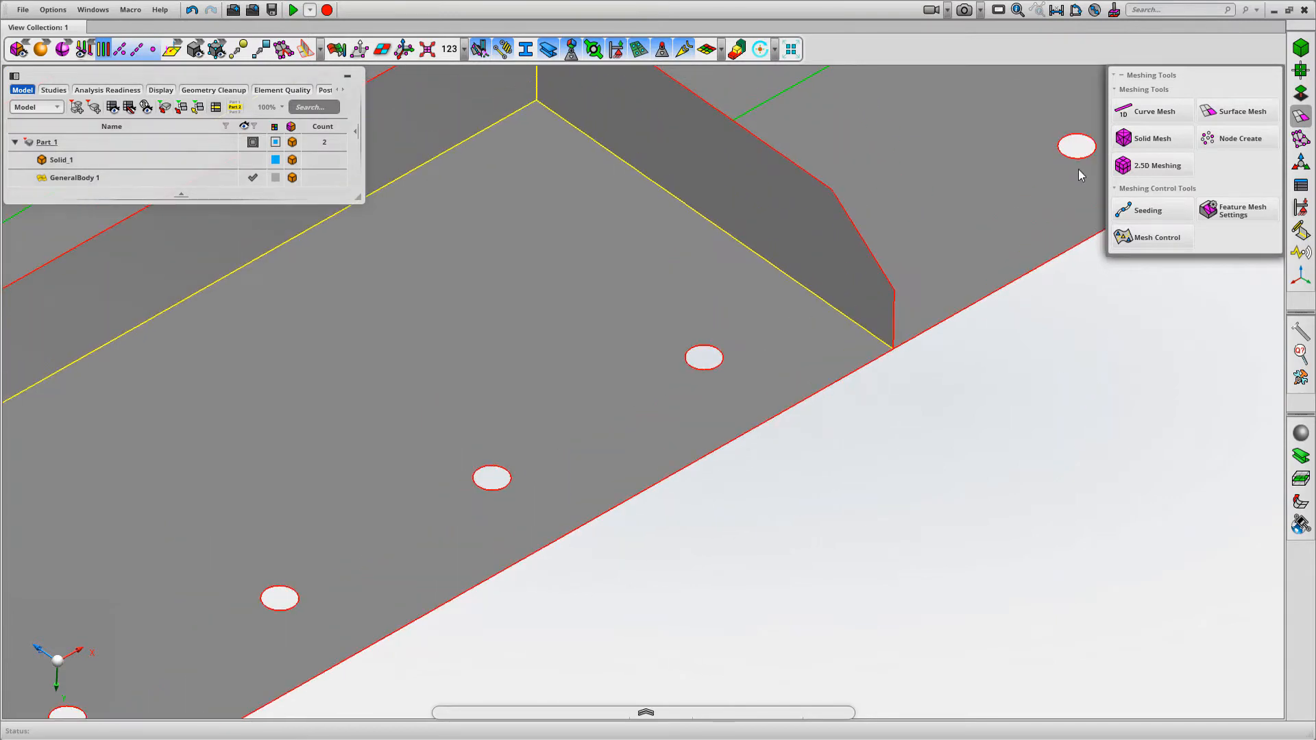
click(1056, 10)
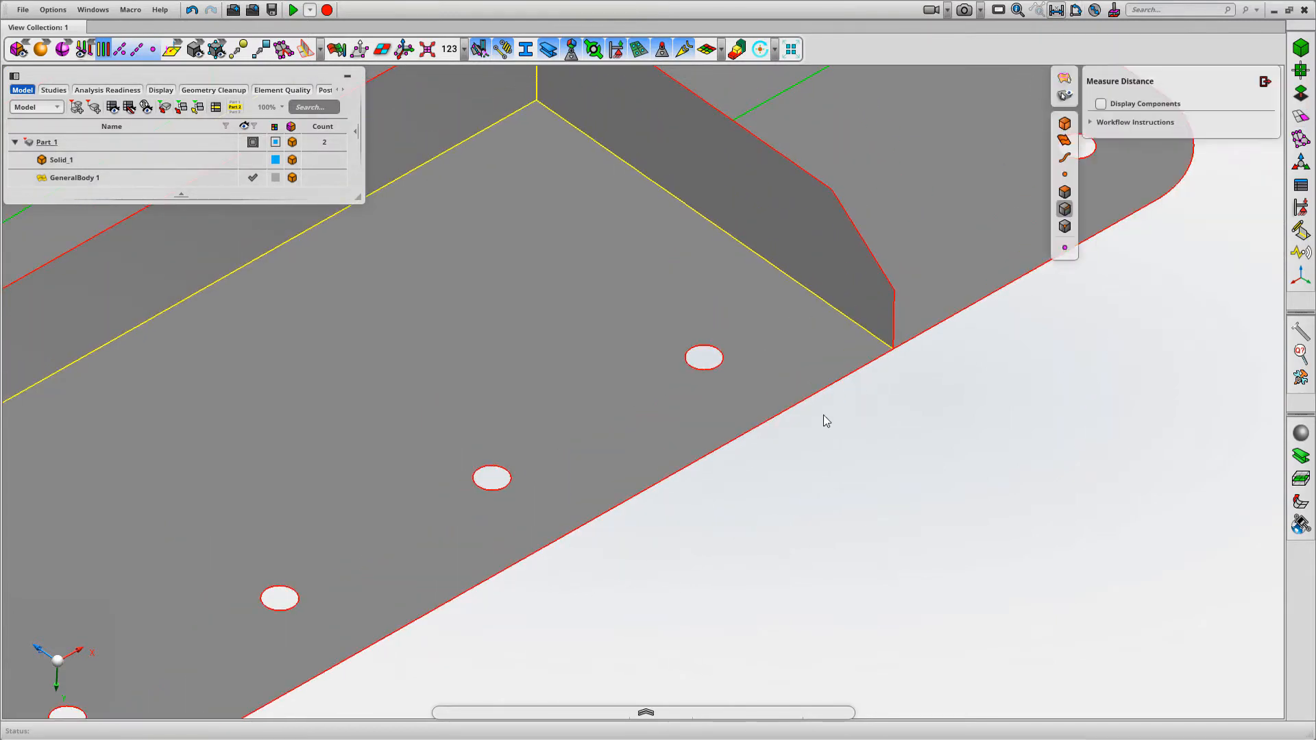
click(704, 358)
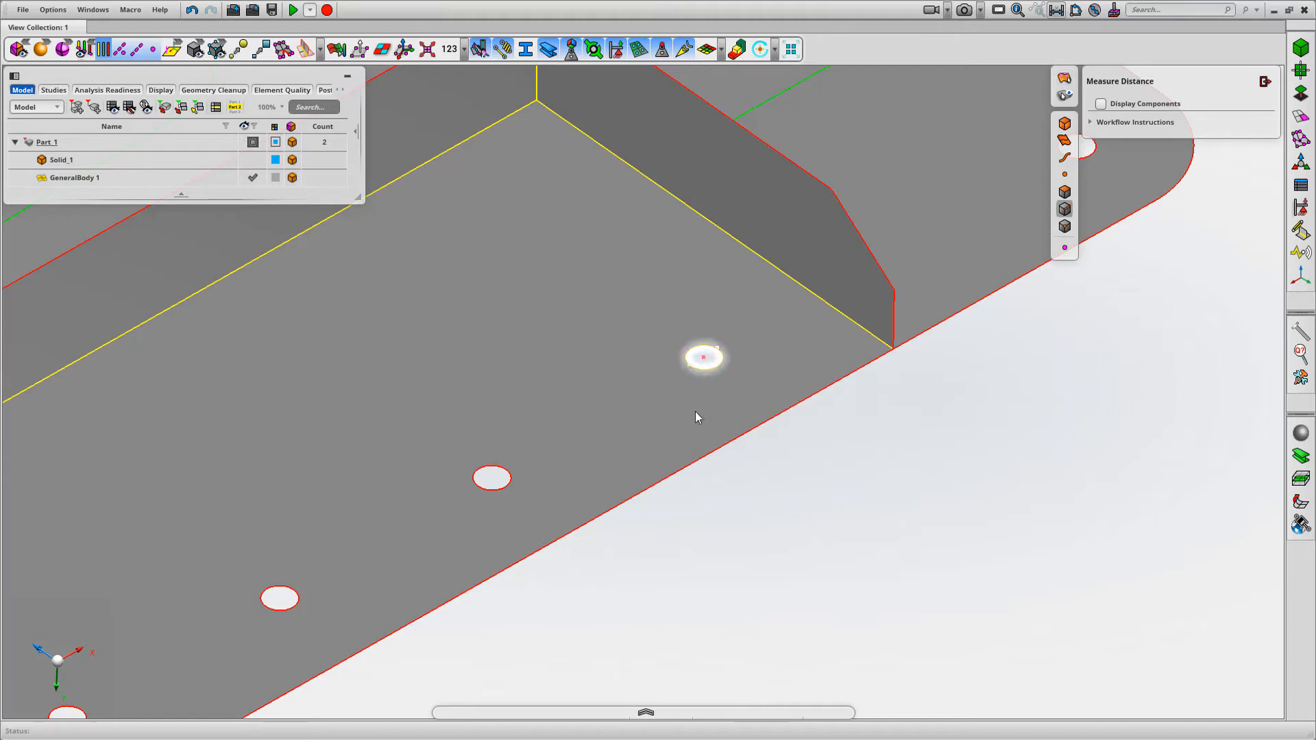
click(492, 478)
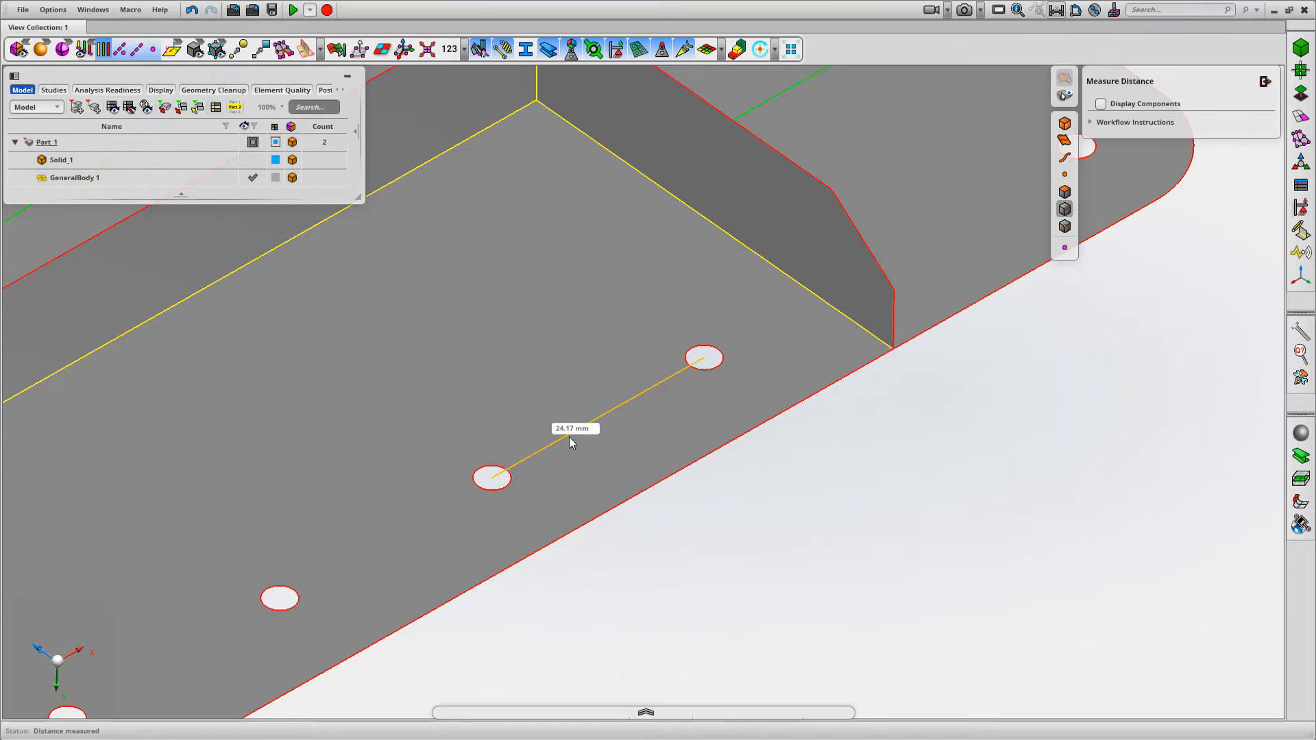
click(1265, 81)
Mesh the whole mid-surface with Surface Mesh at a 5 mm mesh size and mixed mesh type
scroll(943, 203, down, 6)
middle_drag(848, 320, 1077, 269)
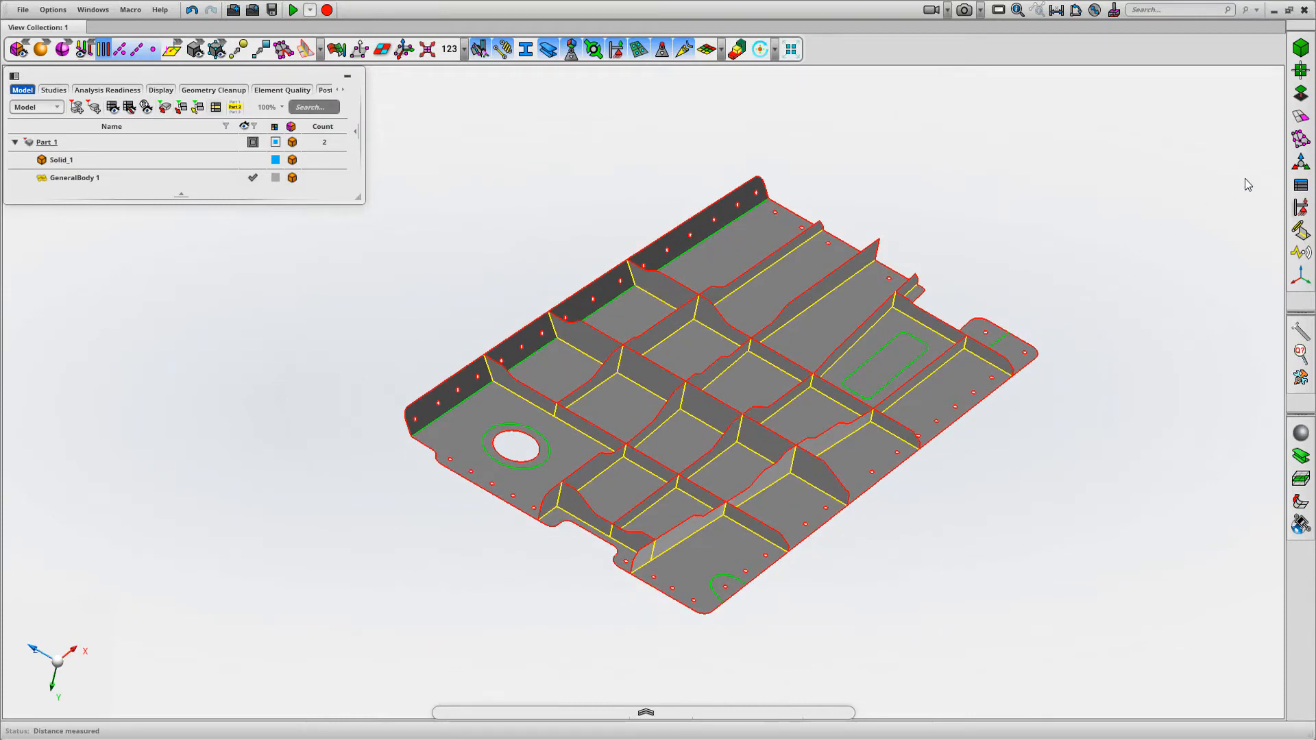
click(1300, 116)
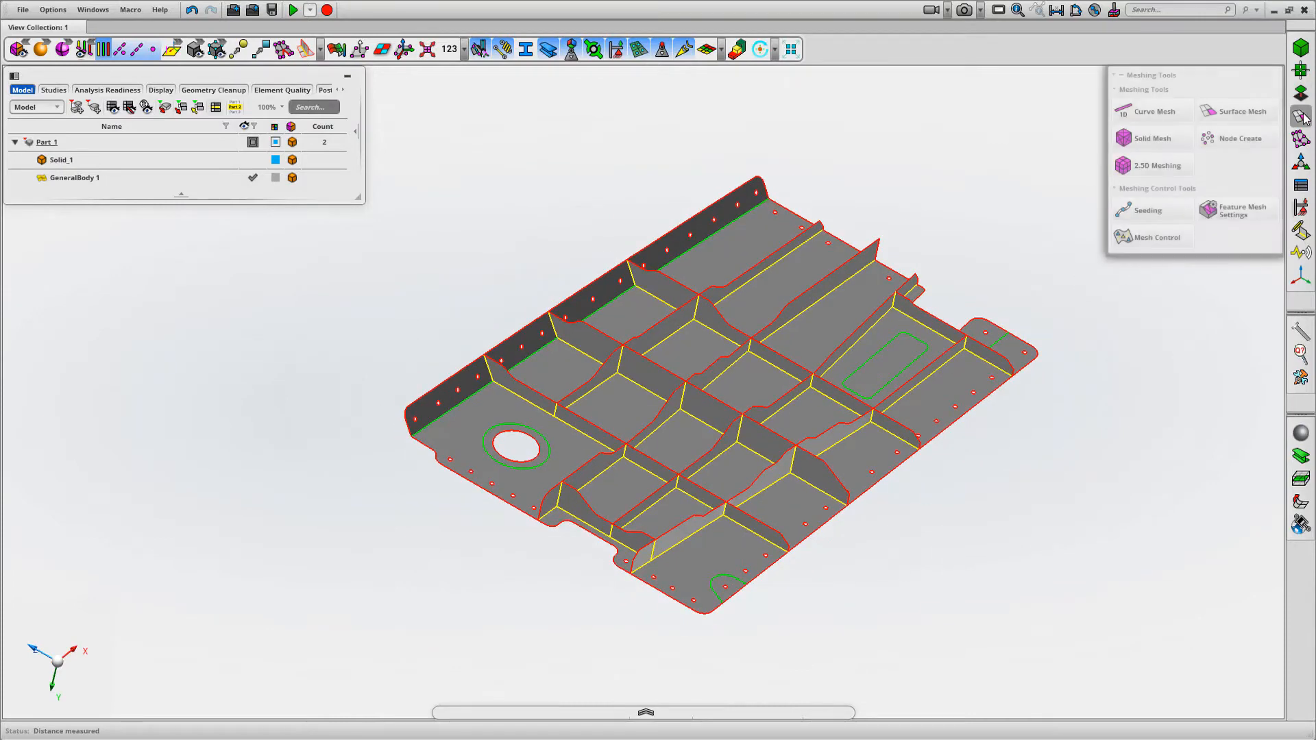
click(1238, 113)
middle_drag(895, 182, 870, 170)
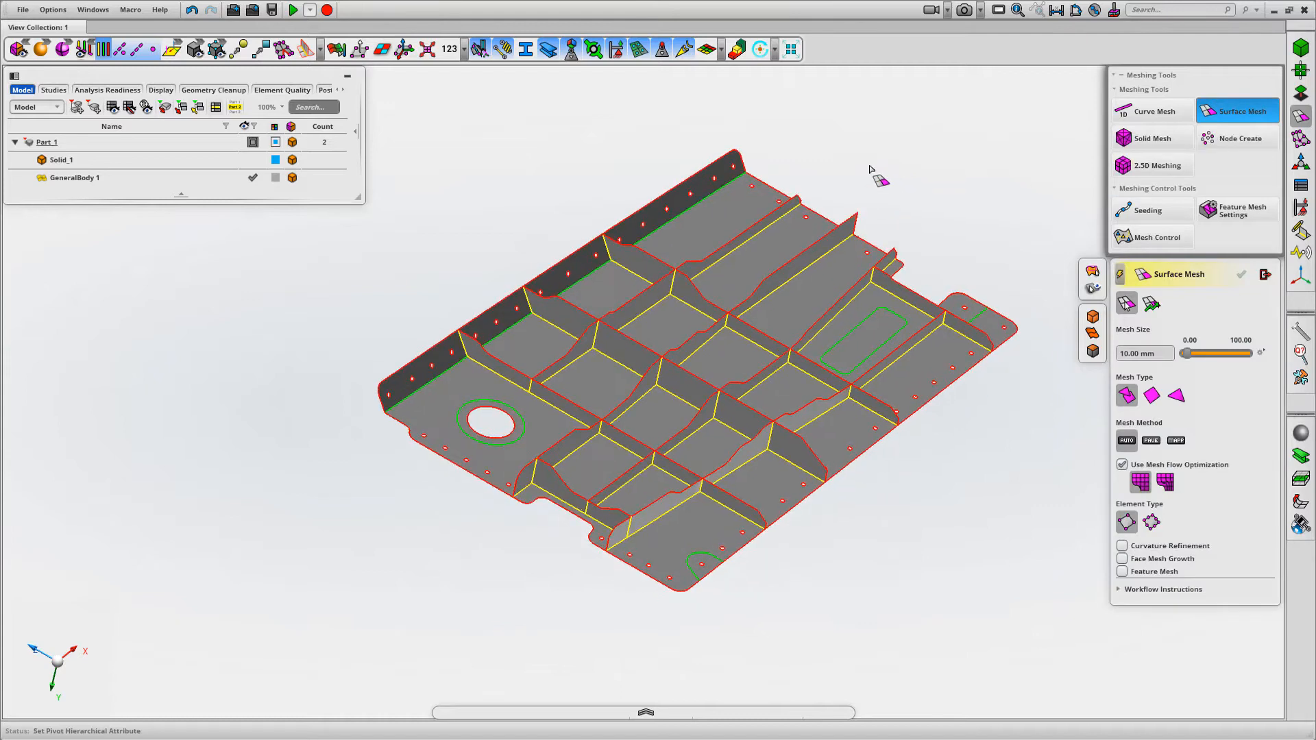
click(1141, 353)
text(5)
key(Return)
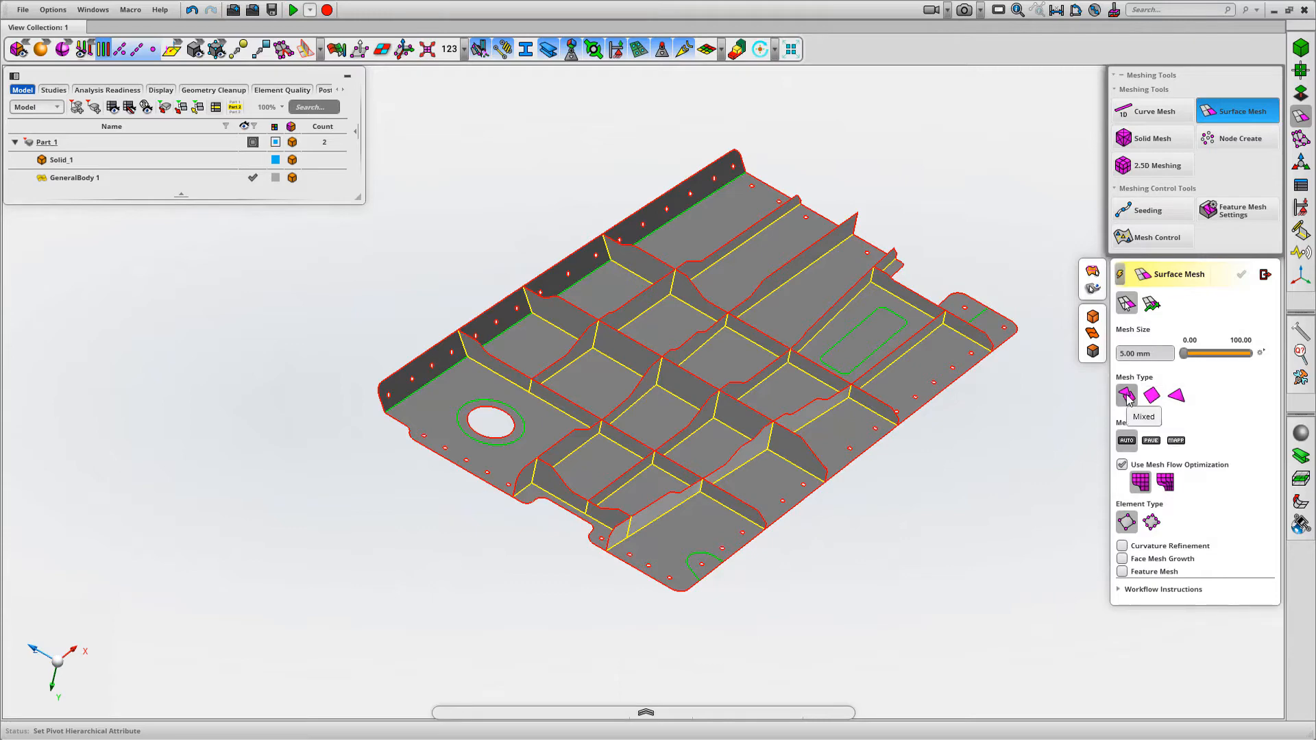
click(901, 393)
middle_click(972, 229)
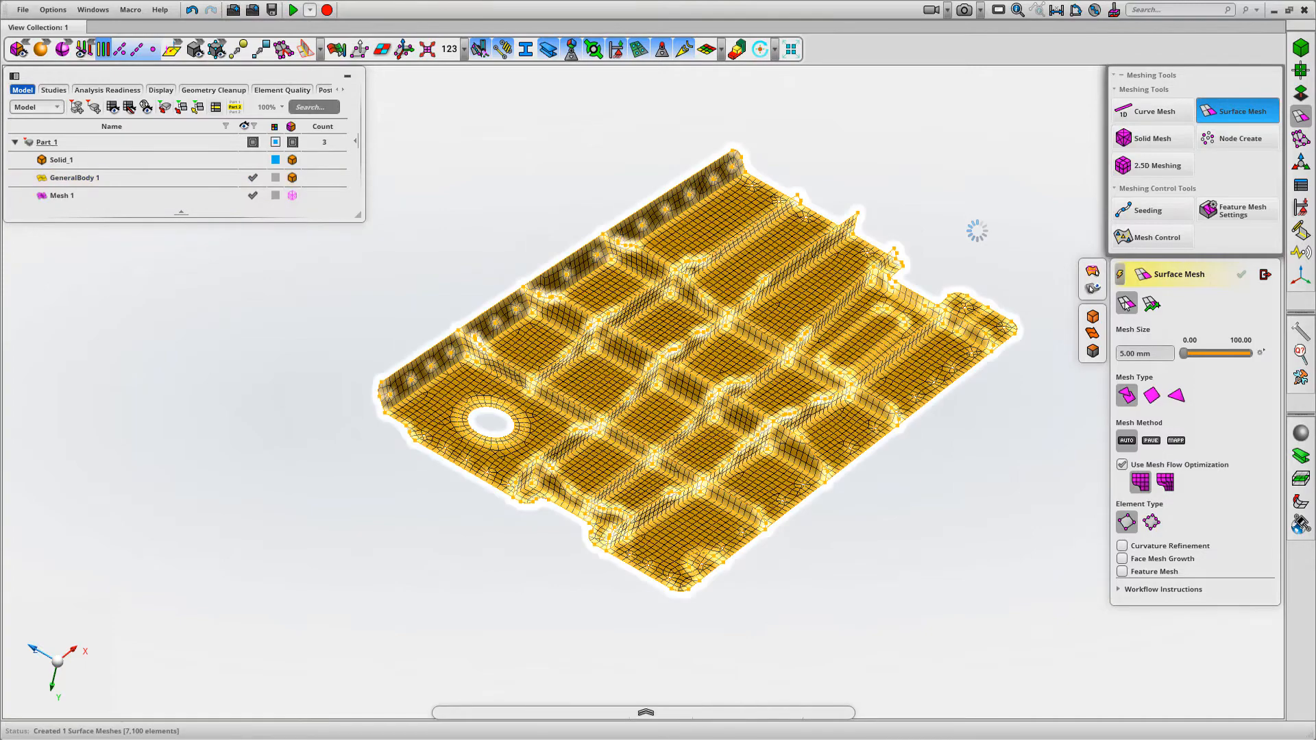
Leave surface meshing, display the Quality Index on the mesh, and examine the elements around the small holes and ribs
middle_drag(972, 229, 855, 279)
middle_drag(724, 331, 904, 296)
click(1091, 288)
middle_drag(960, 228, 746, 161)
click(336, 48)
middle_drag(848, 160, 840, 189)
key(Escape)
scroll(832, 323, up, 10)
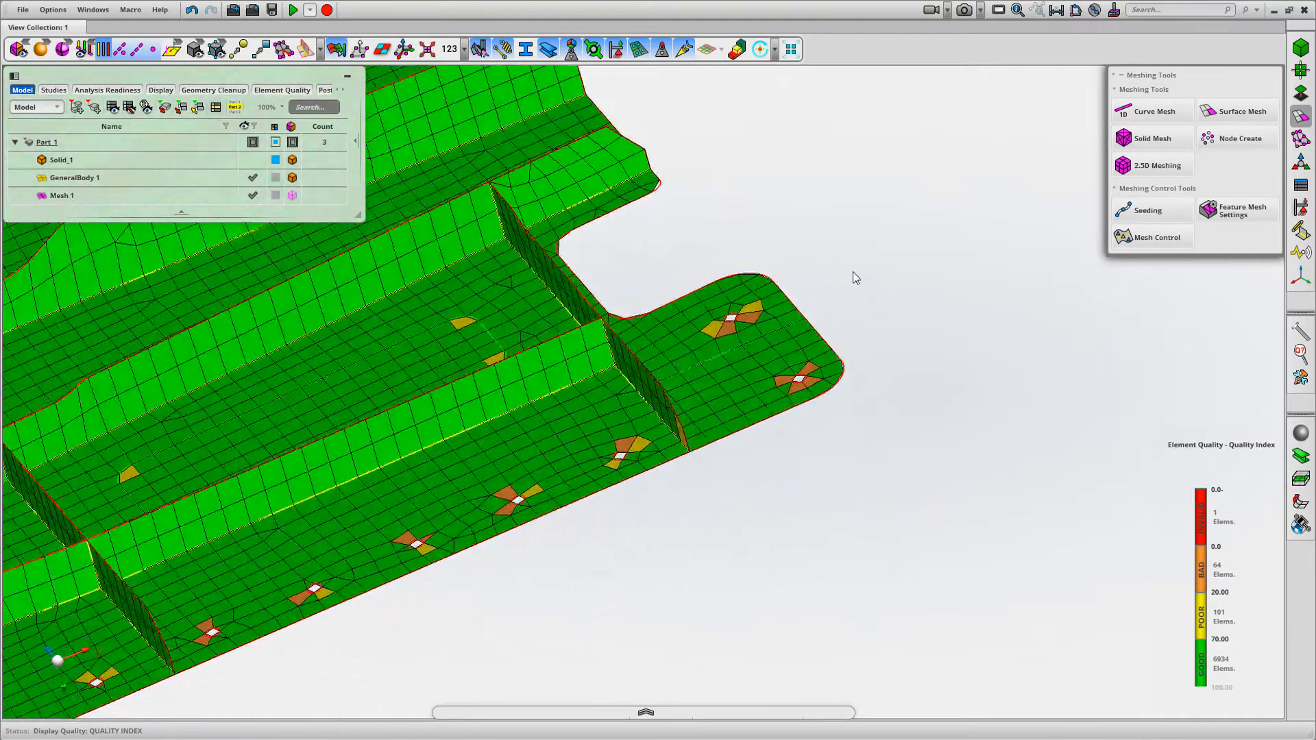
middle_drag(852, 271, 878, 281)
mouse_move(1236, 641)
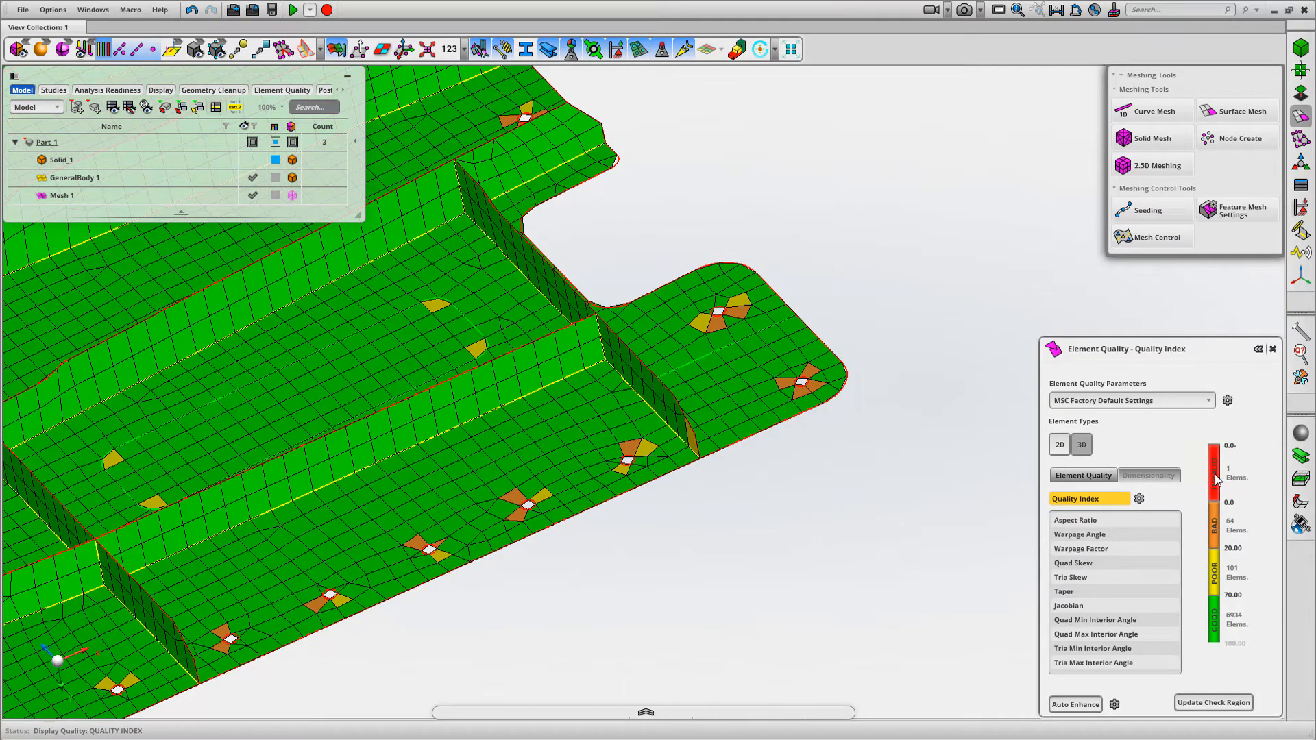
middle_drag(831, 558, 810, 267)
middle_drag(839, 355, 970, 374)
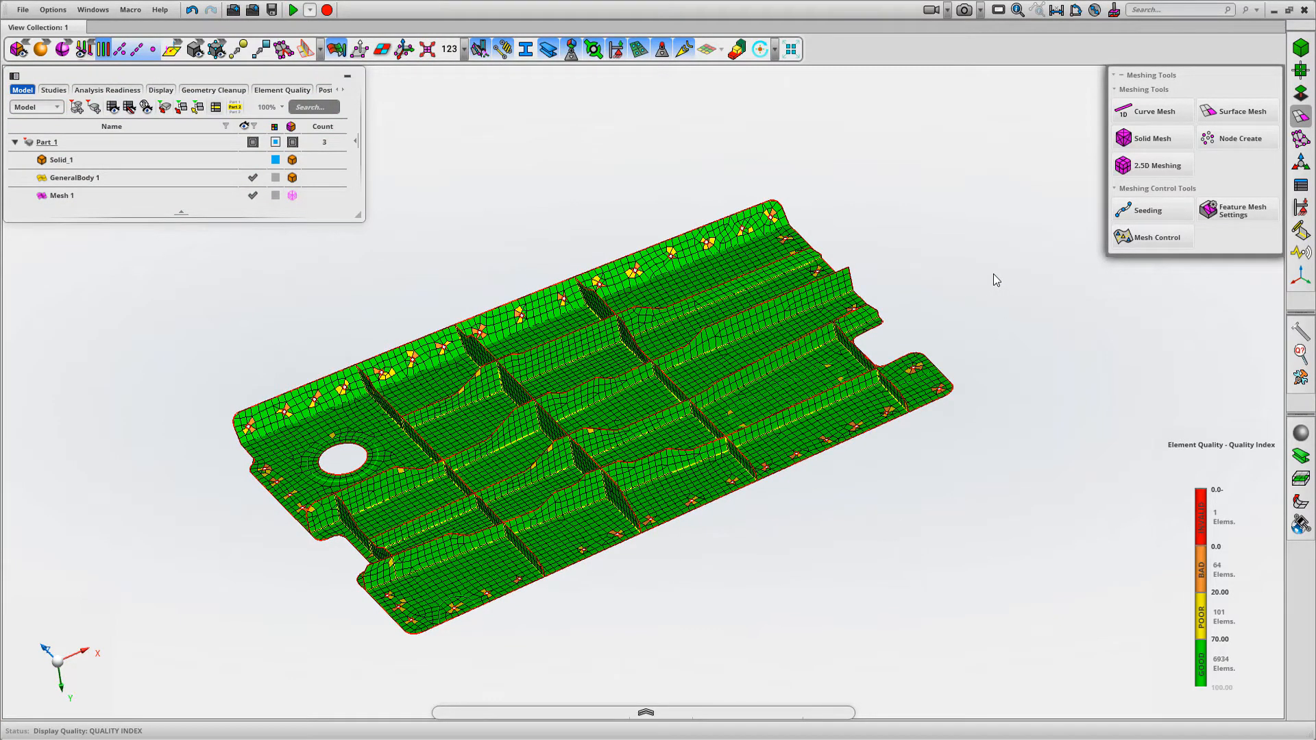
Isolate the mesh's invalid elements with Isolate and Enhance, and grow the displayed mesh around them
mouse_move(1200, 510)
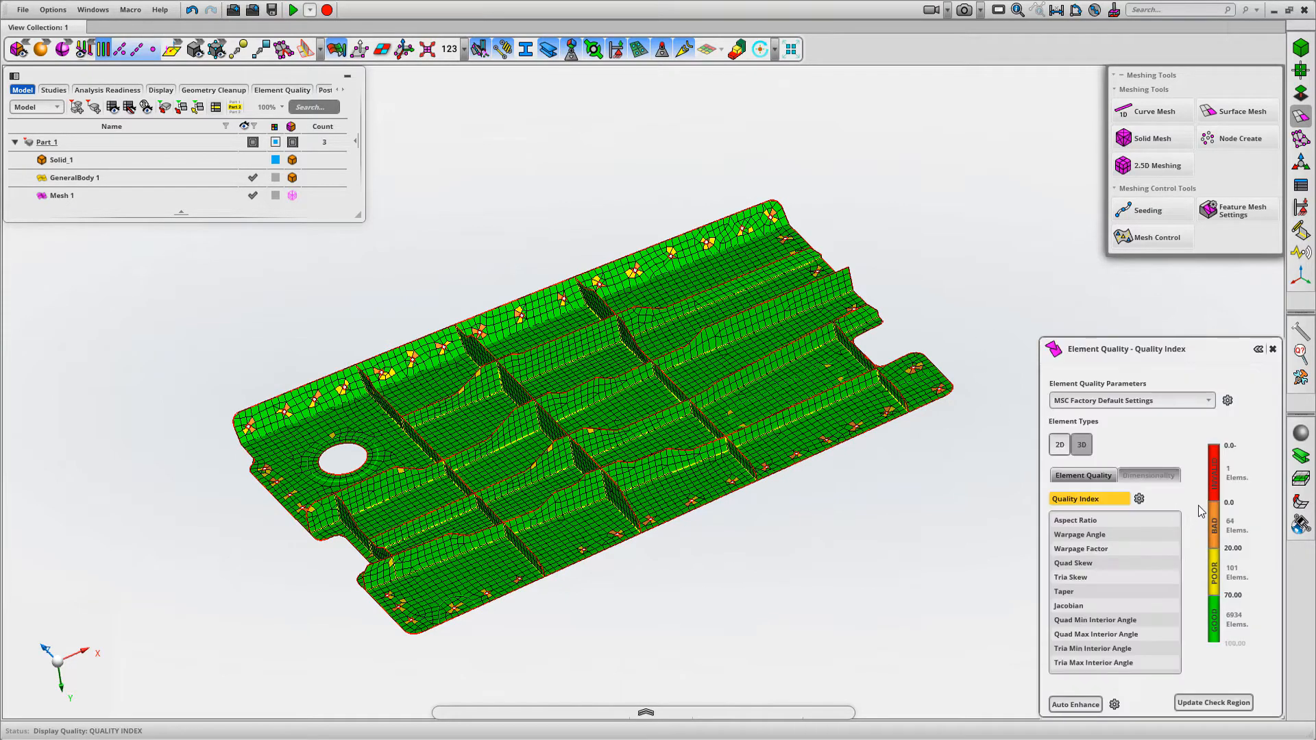
right_click(1215, 481)
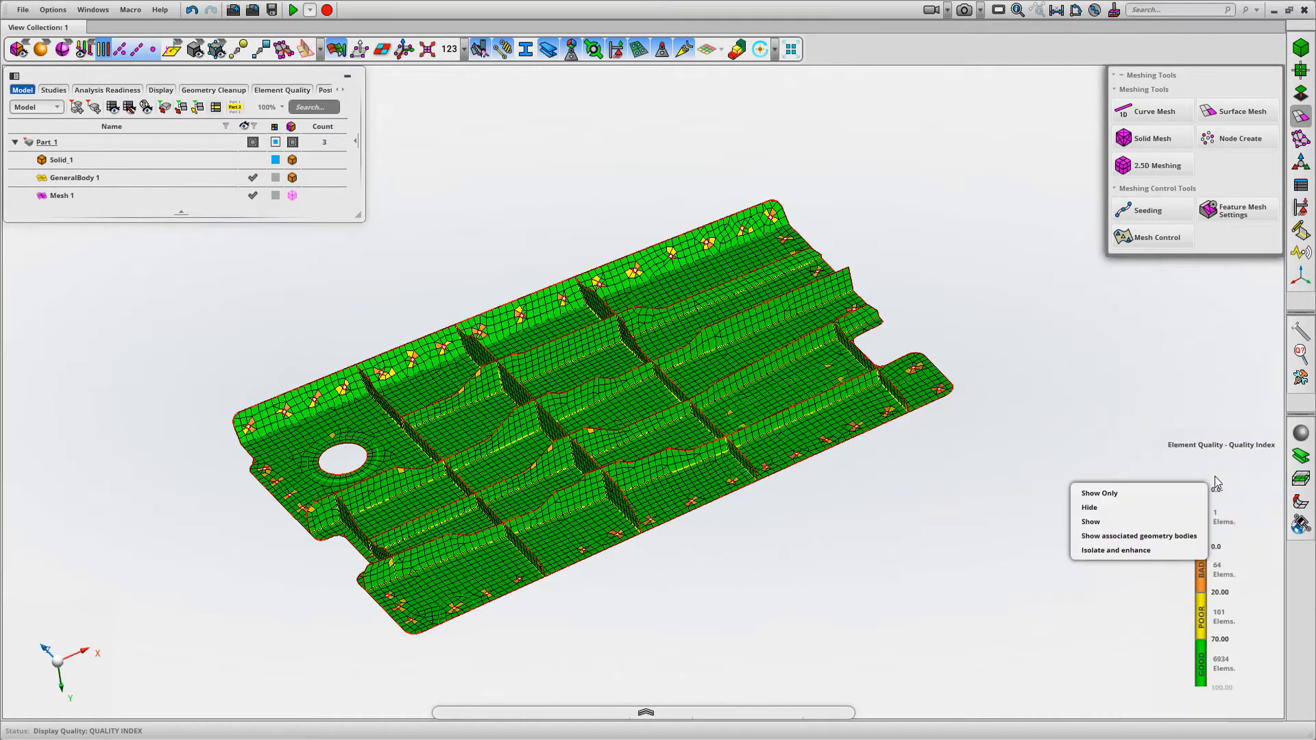
click(1122, 550)
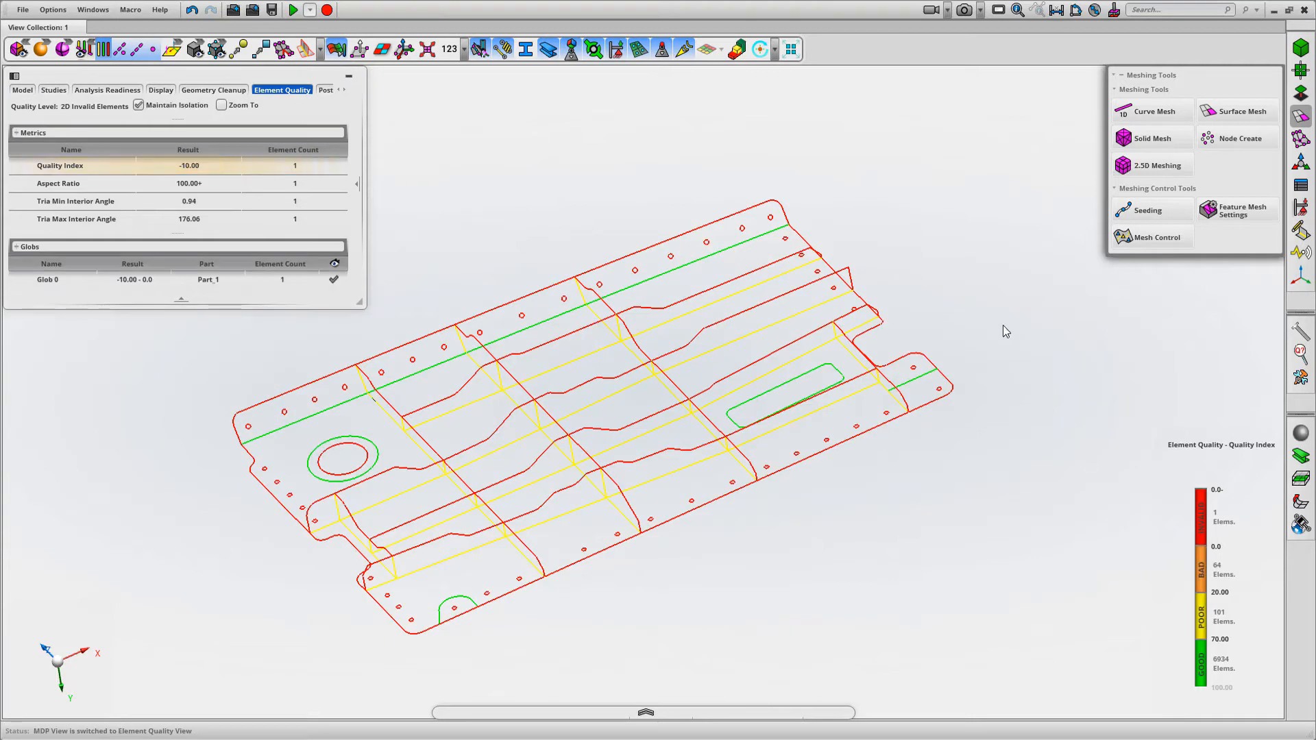
middle_drag(999, 307, 1026, 280)
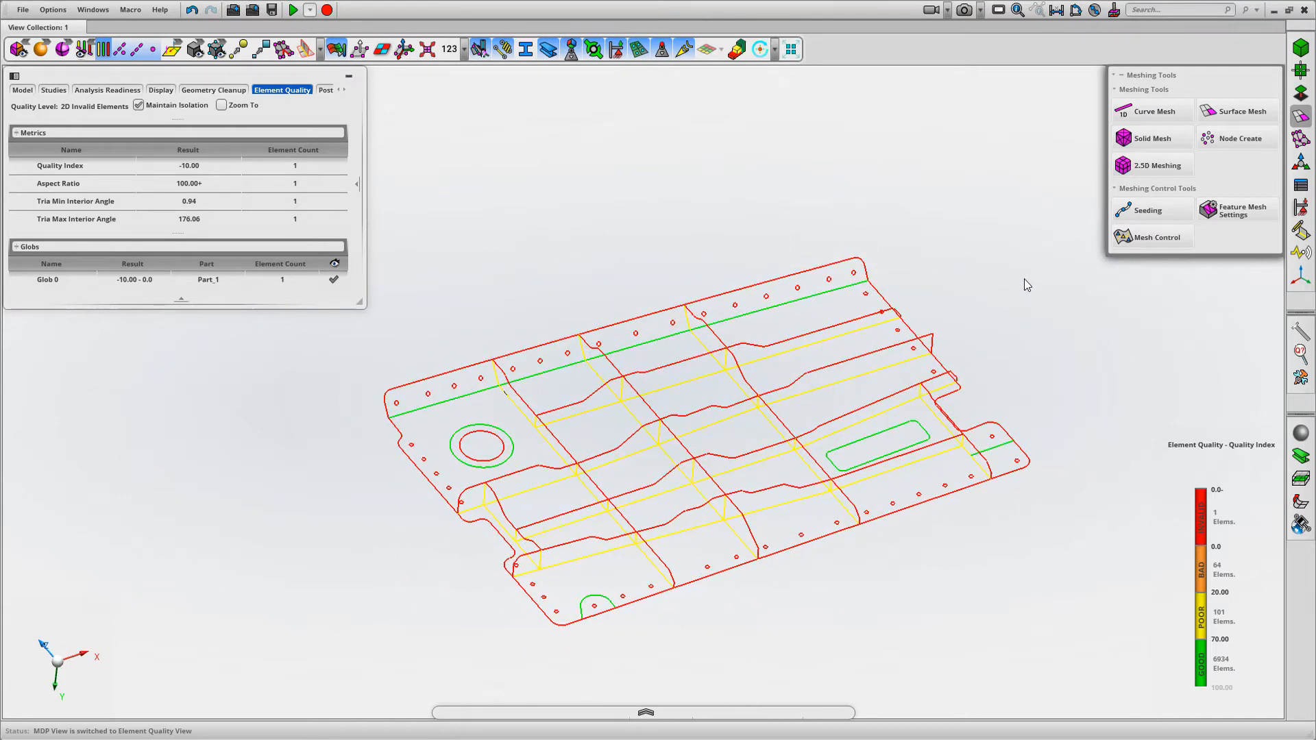
click(427, 52)
click(427, 51)
Inspect the invalid sliver element along the face edge and turn on the display of geometry vertices
ctrl+middle_drag(471, 331, 536, 447)
ctrl+middle_drag(620, 374, 641, 597)
middle_drag(671, 472, 648, 550)
shift+middle_drag(678, 396, 740, 502)
ctrl+middle_drag(725, 480, 720, 616)
middle_drag(700, 400, 685, 376)
mouse_move(508, 532)
ctrl+shift+middle_down()
mouse_move(817, 345)
mouse_move(775, 322)
mouse_move(748, 106)
mouse_move(714, 176)
ctrl+shift+middle_up()
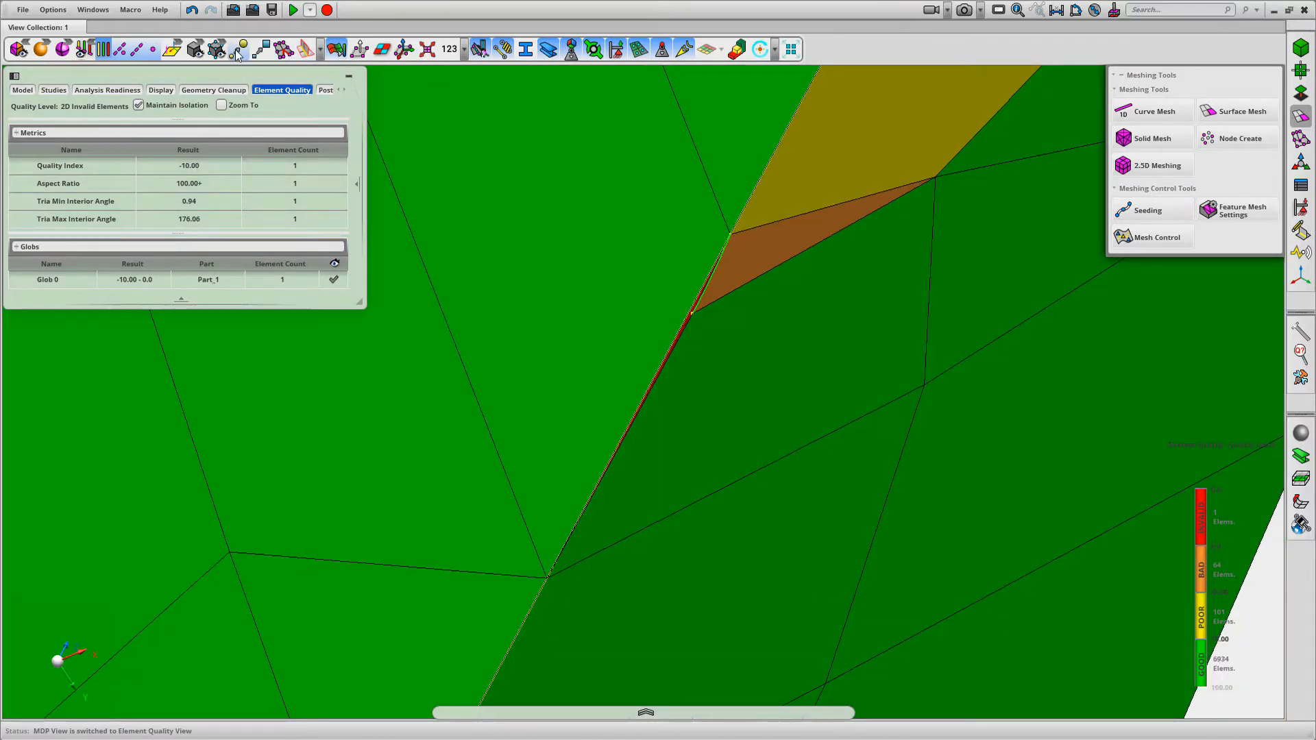
middle_drag(733, 260, 769, 249)
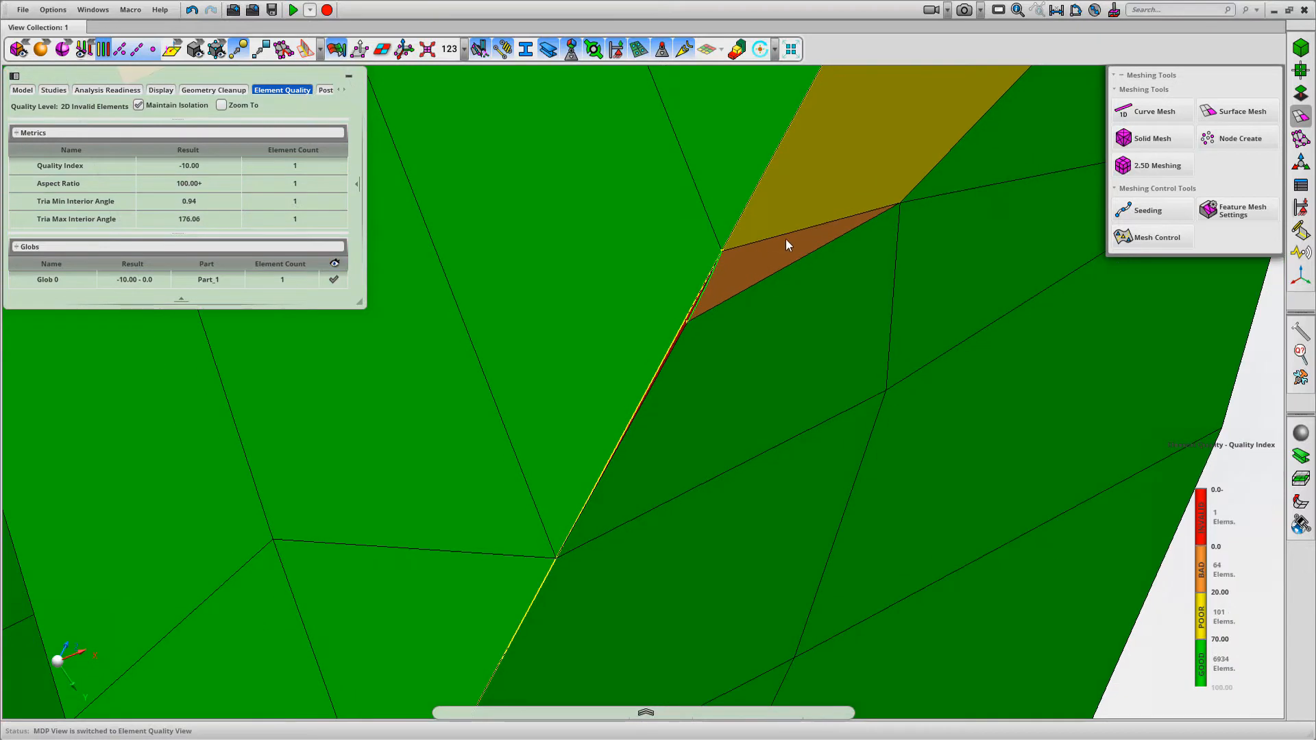
Merge the vertex at the sliver element into the adjacent vertex with Vertex/Edge Drag, and turn off the quality display
click(1301, 94)
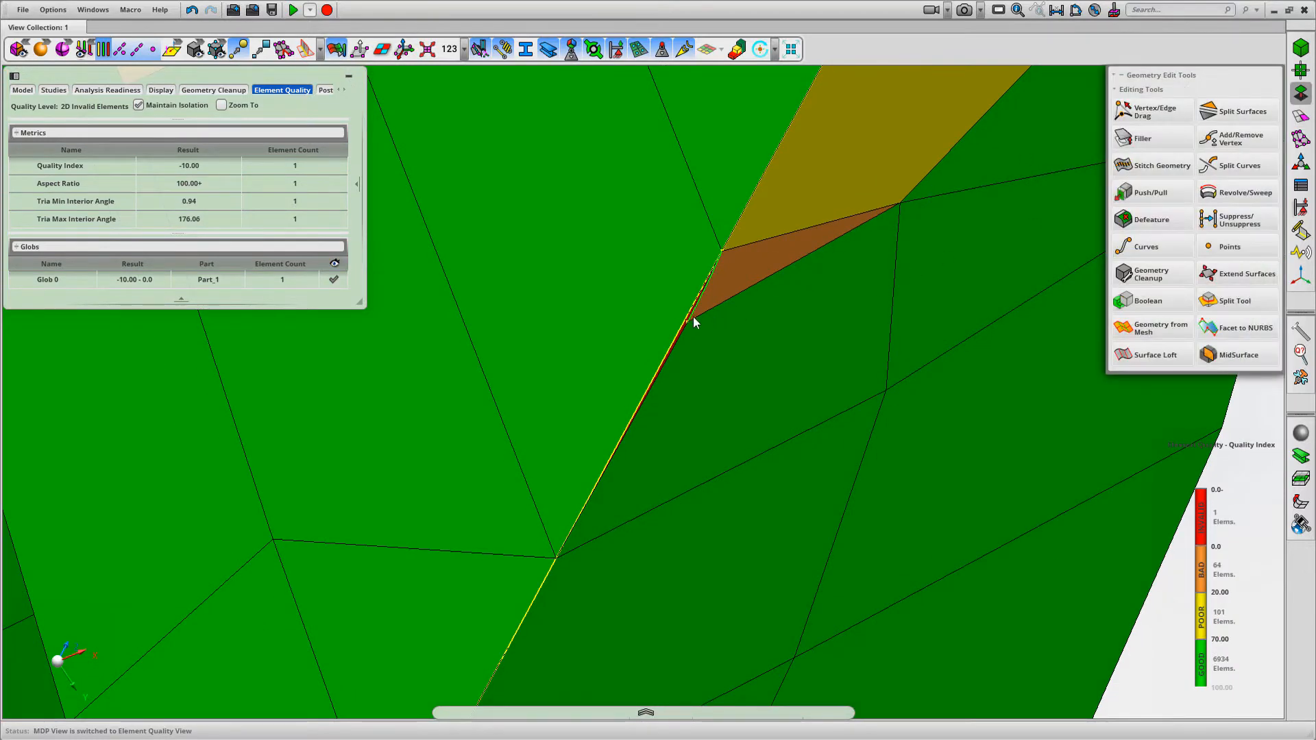
click(1155, 112)
drag(687, 321, 723, 251)
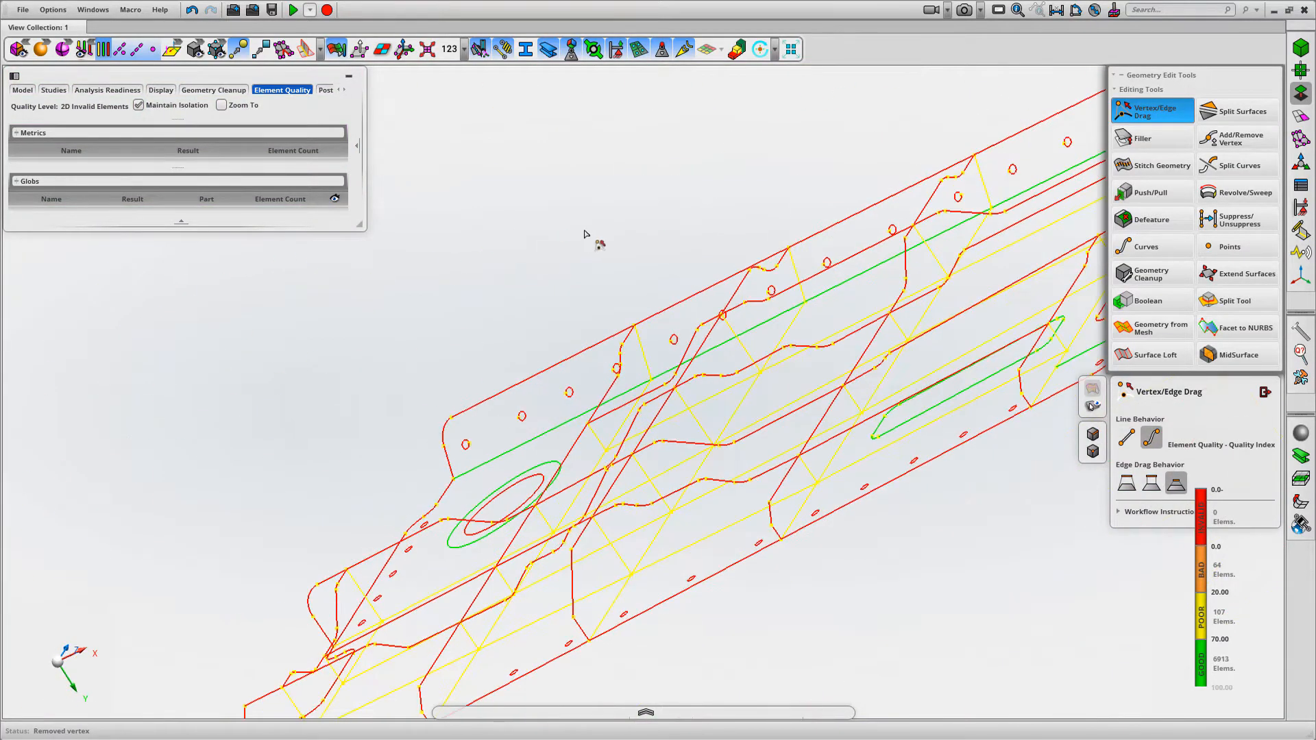
click(1264, 392)
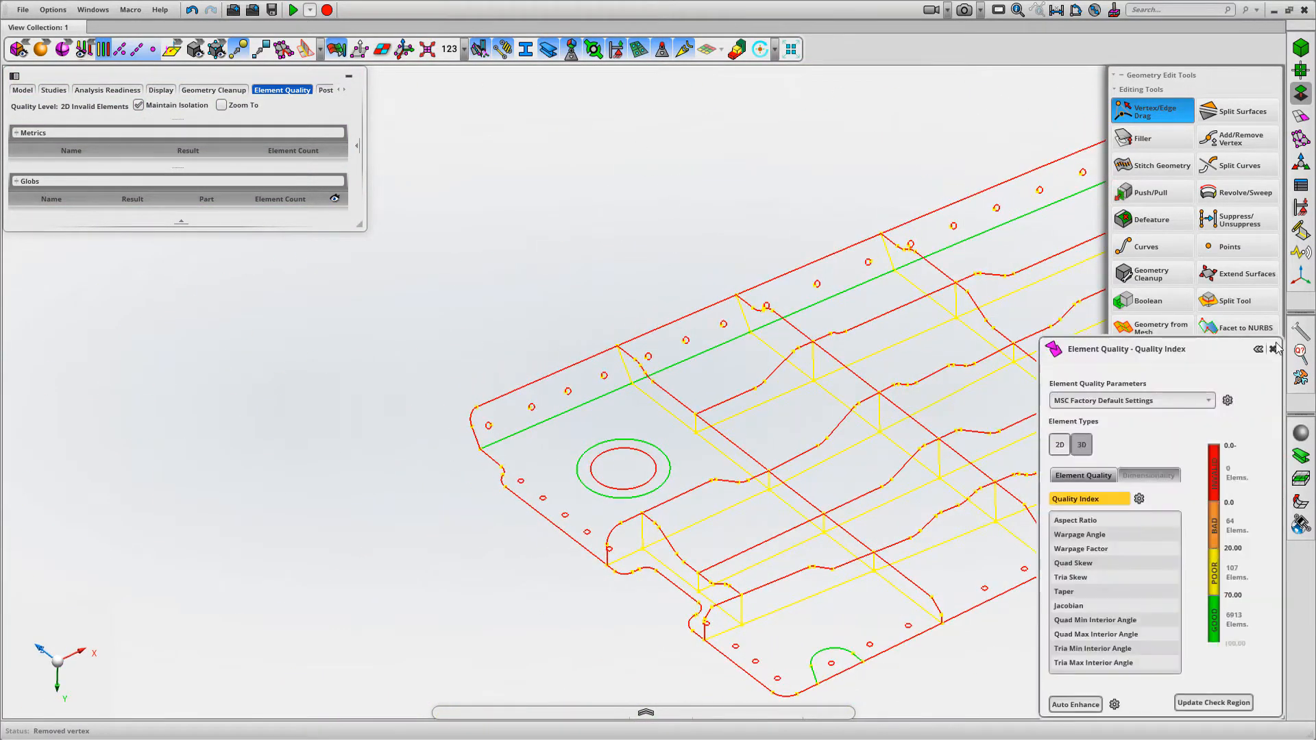
click(1273, 348)
click(1264, 392)
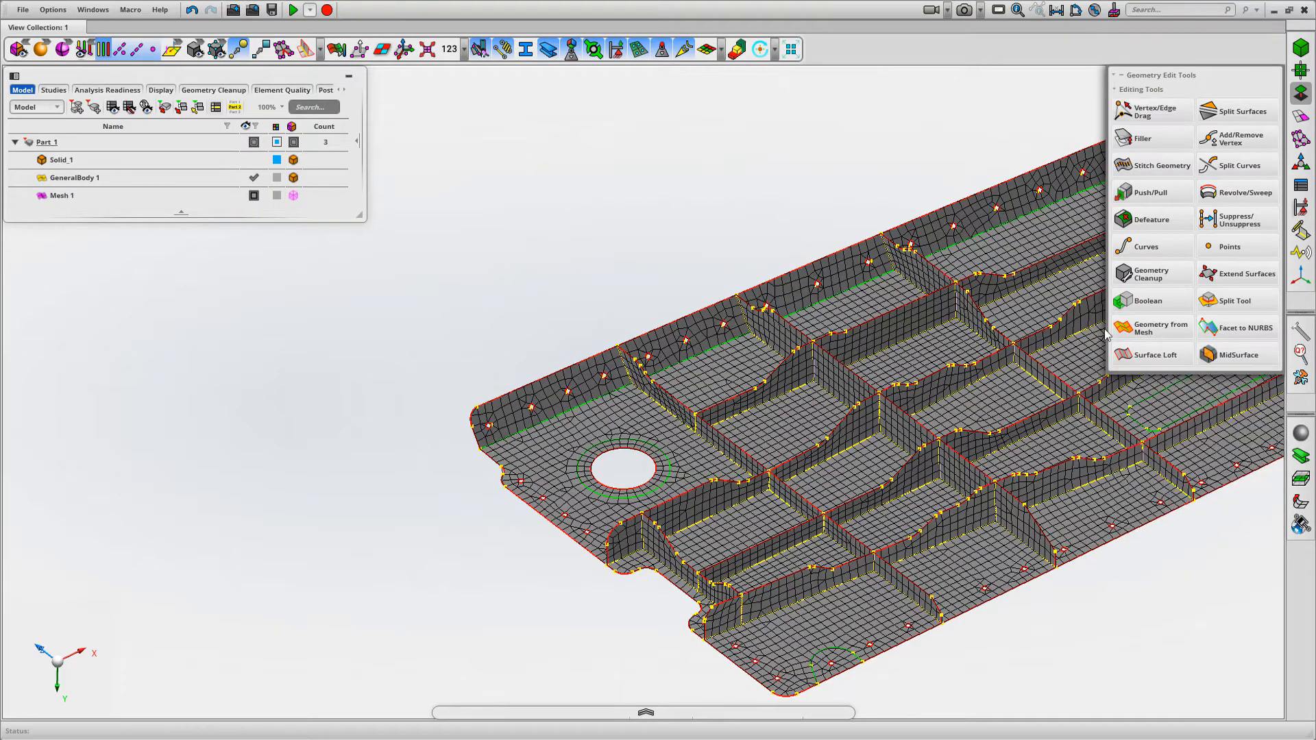
Check the updated mesh's Quality Index, examine the bad and poor elements around the small holes, and close the quality display
middle_drag(578, 213, 649, 162)
mouse_move(1198, 602)
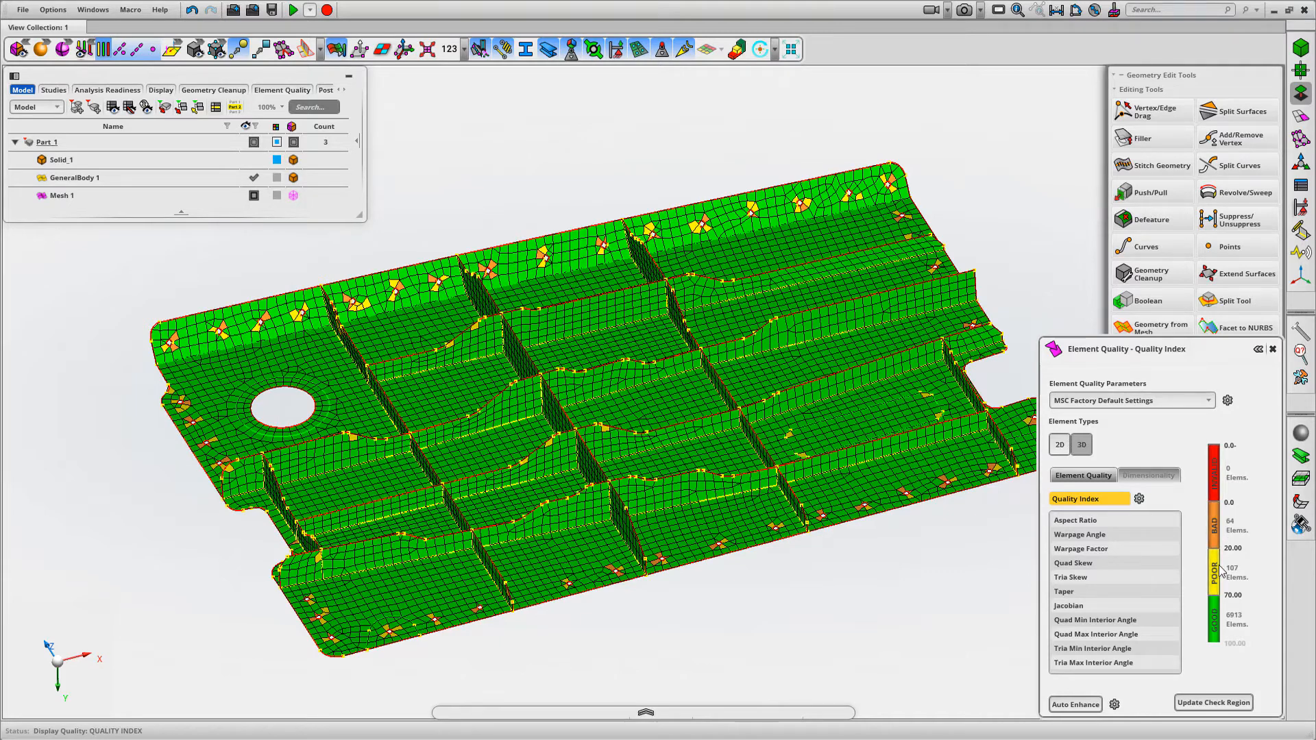
key(Escape)
right_drag(1016, 523, 951, 437)
middle_drag(959, 502, 408, 404)
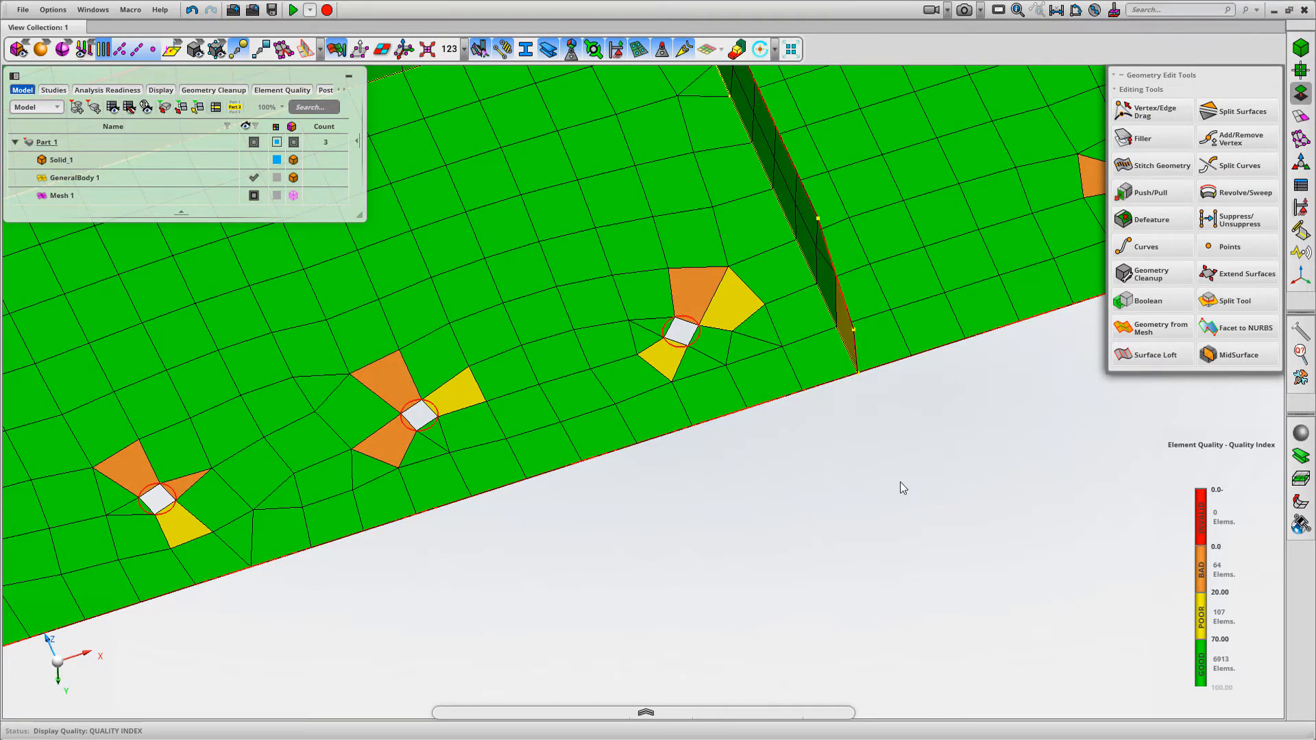
key(f)
mouse_move(979, 523)
middle_down()
mouse_move(984, 442)
mouse_move(977, 512)
middle_up()
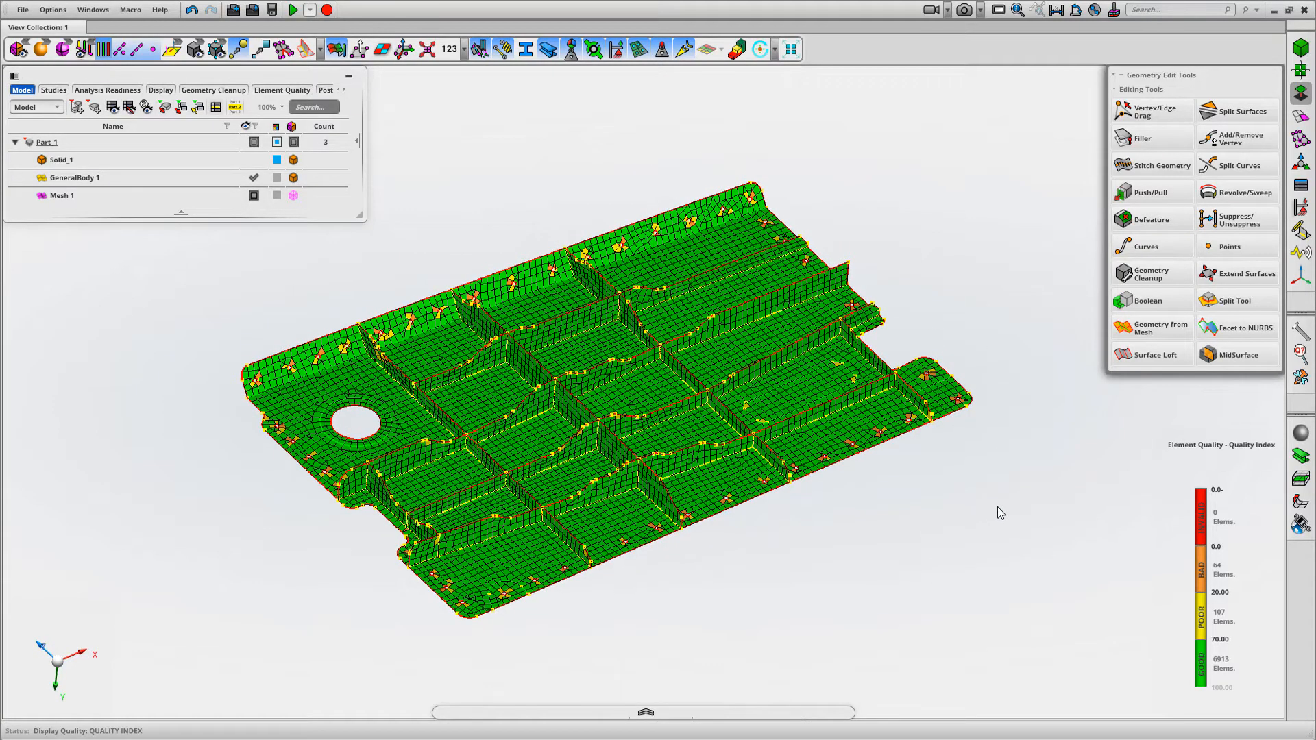
click(1261, 446)
click(1272, 351)
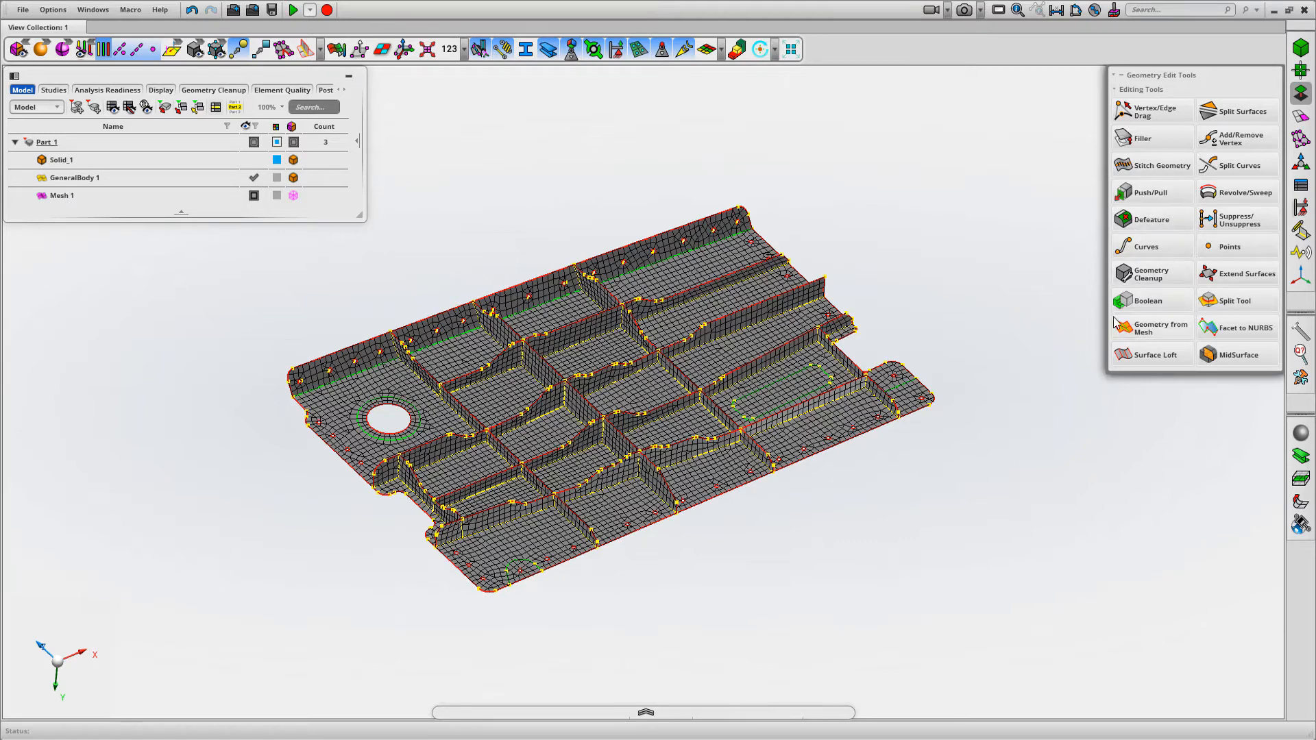
Recognize the mid-surface's features with Defeature by identified feature and examine the detected 2D holes across the panel
click(1307, 99)
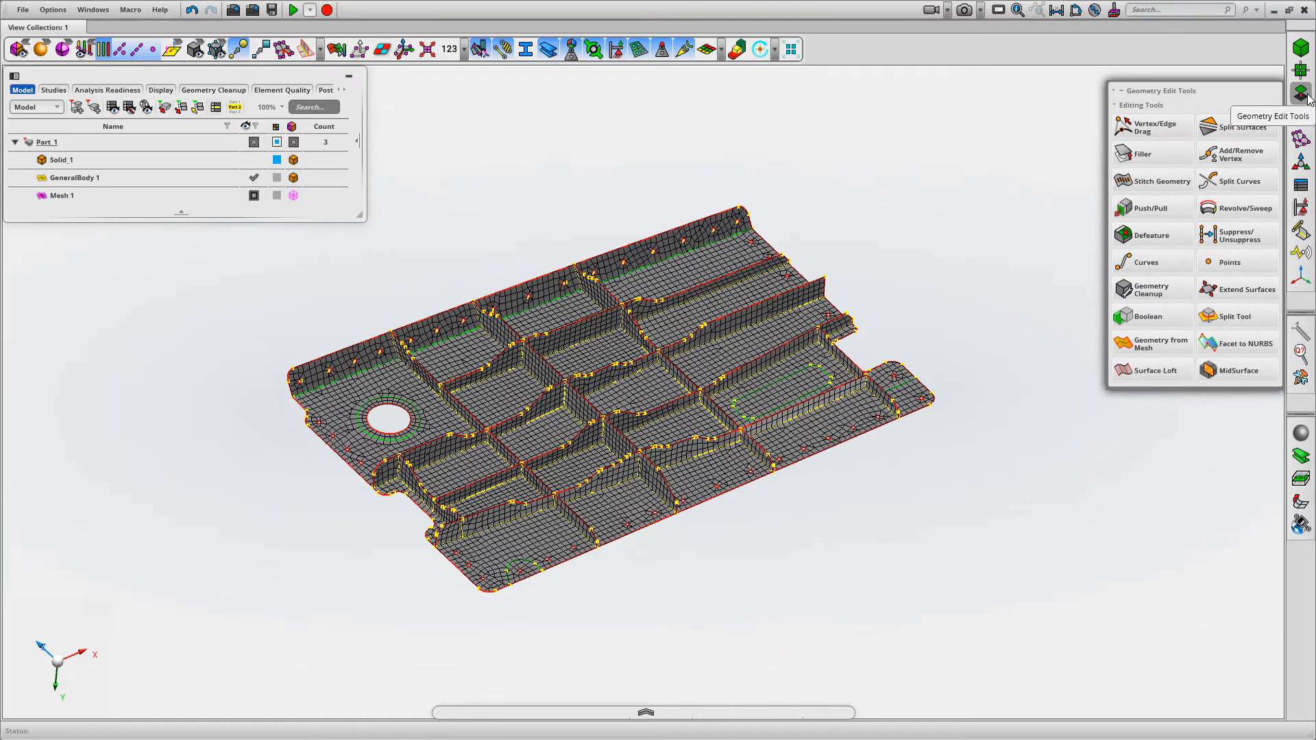
click(1147, 235)
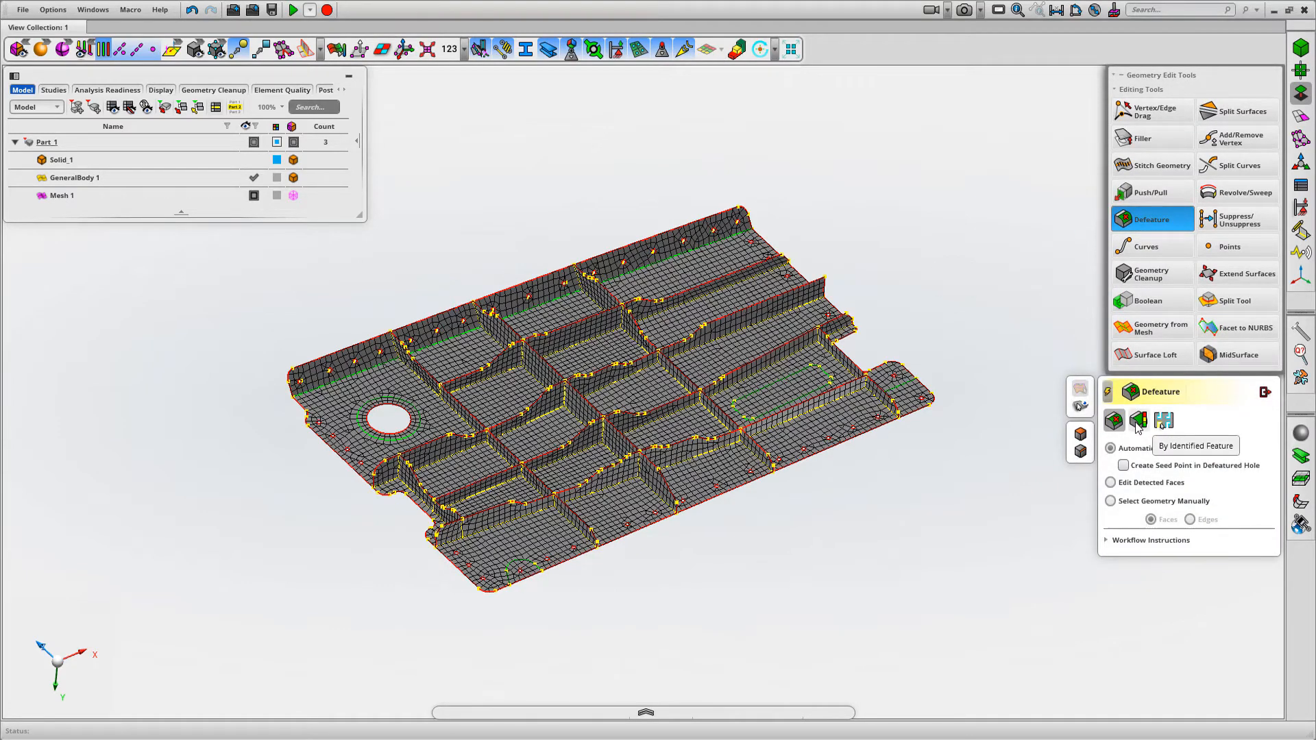
click(1136, 424)
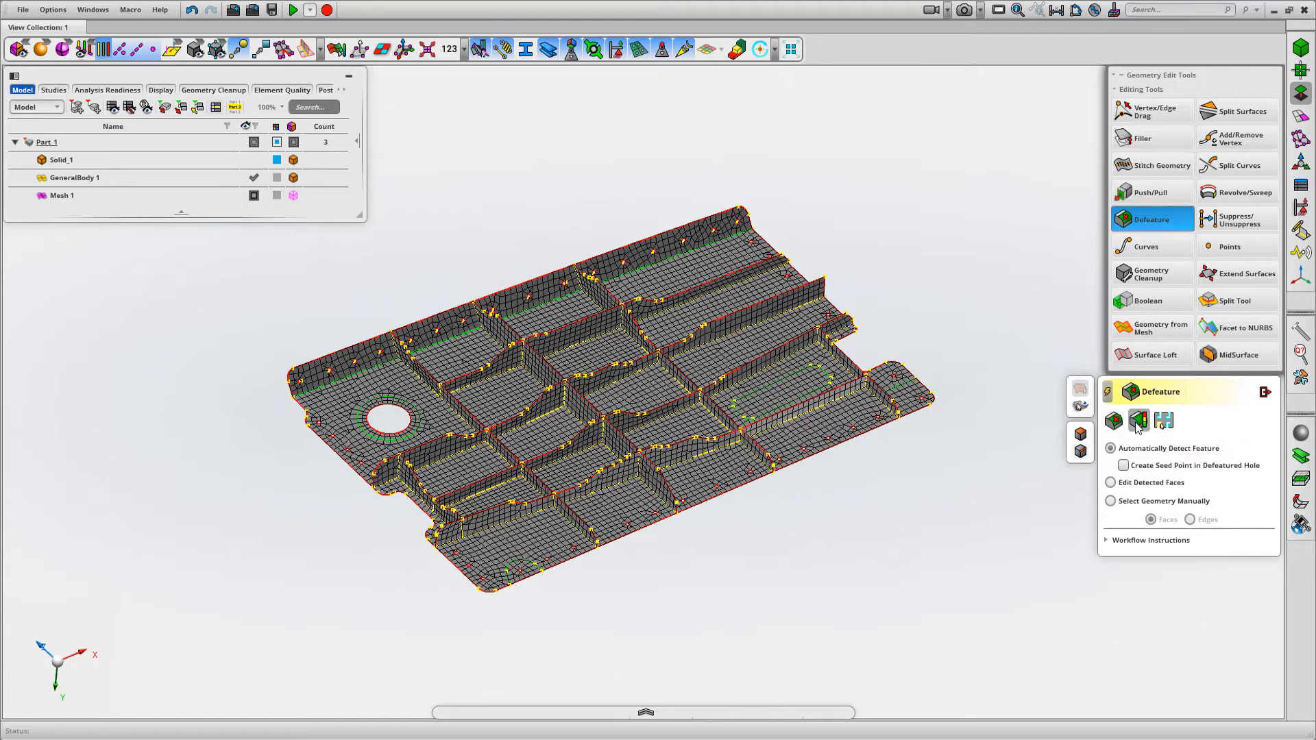
click(797, 388)
middle_click(910, 260)
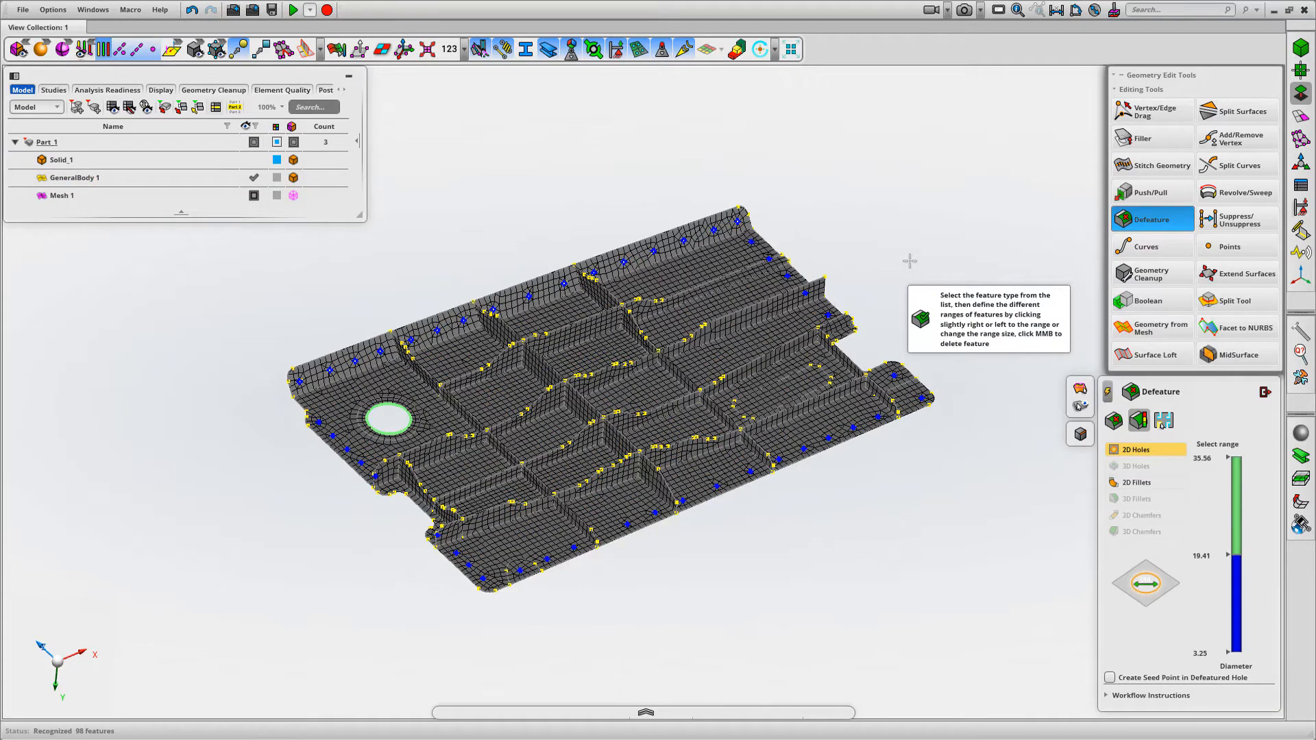
scroll(928, 254, up, 1)
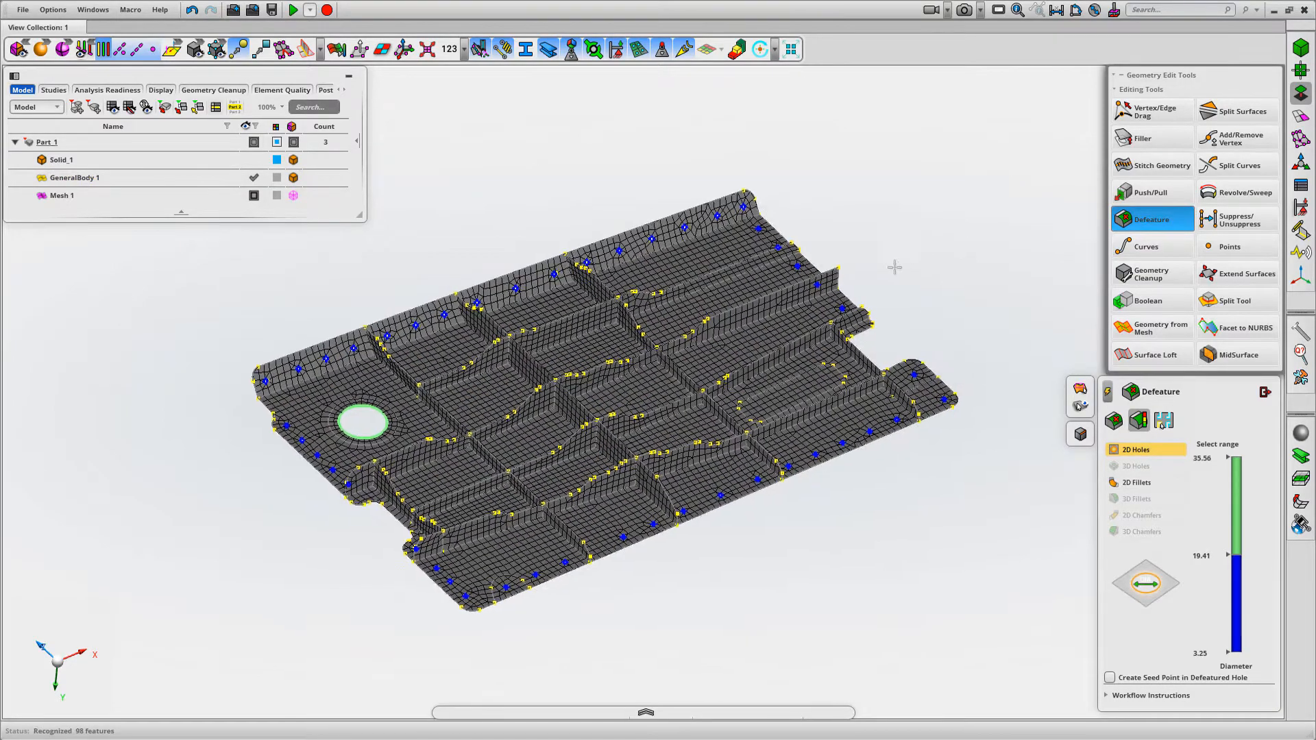
middle_drag(908, 260, 888, 250)
scroll(788, 323, up, 10)
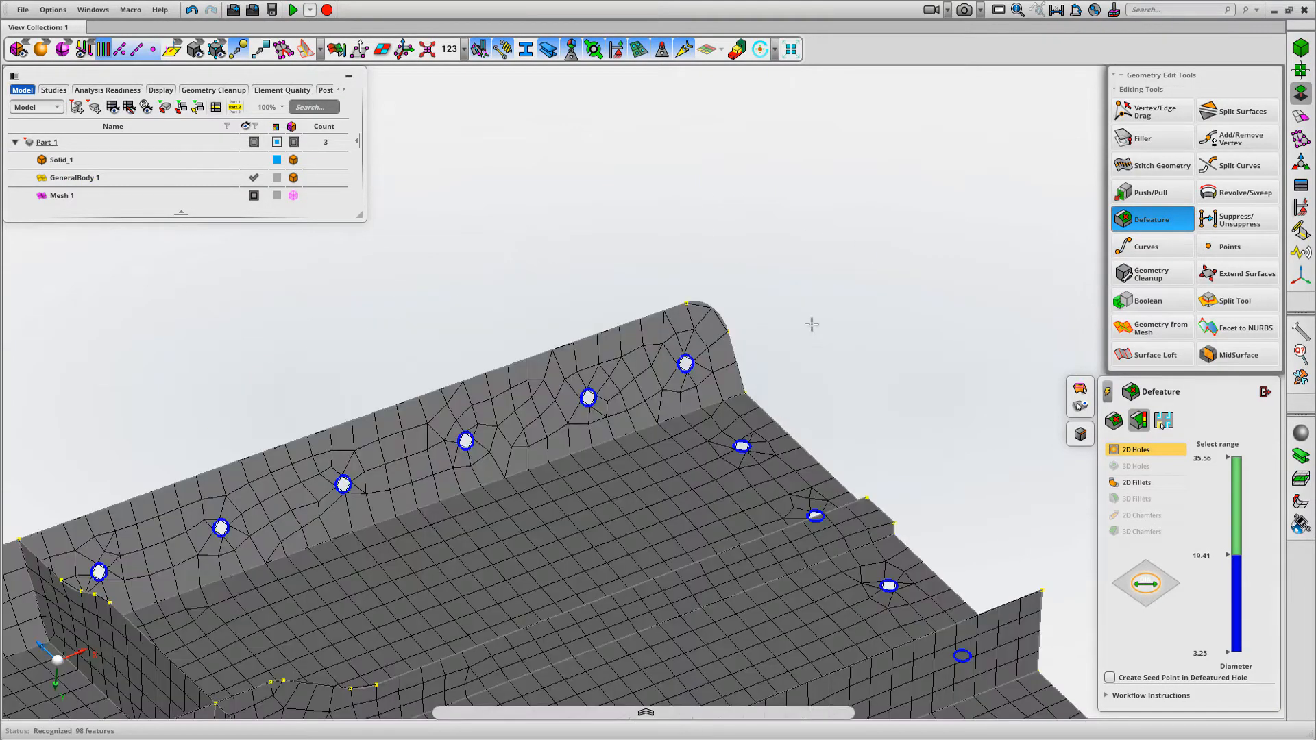
scroll(805, 294, down, 5)
scroll(808, 226, down, 6)
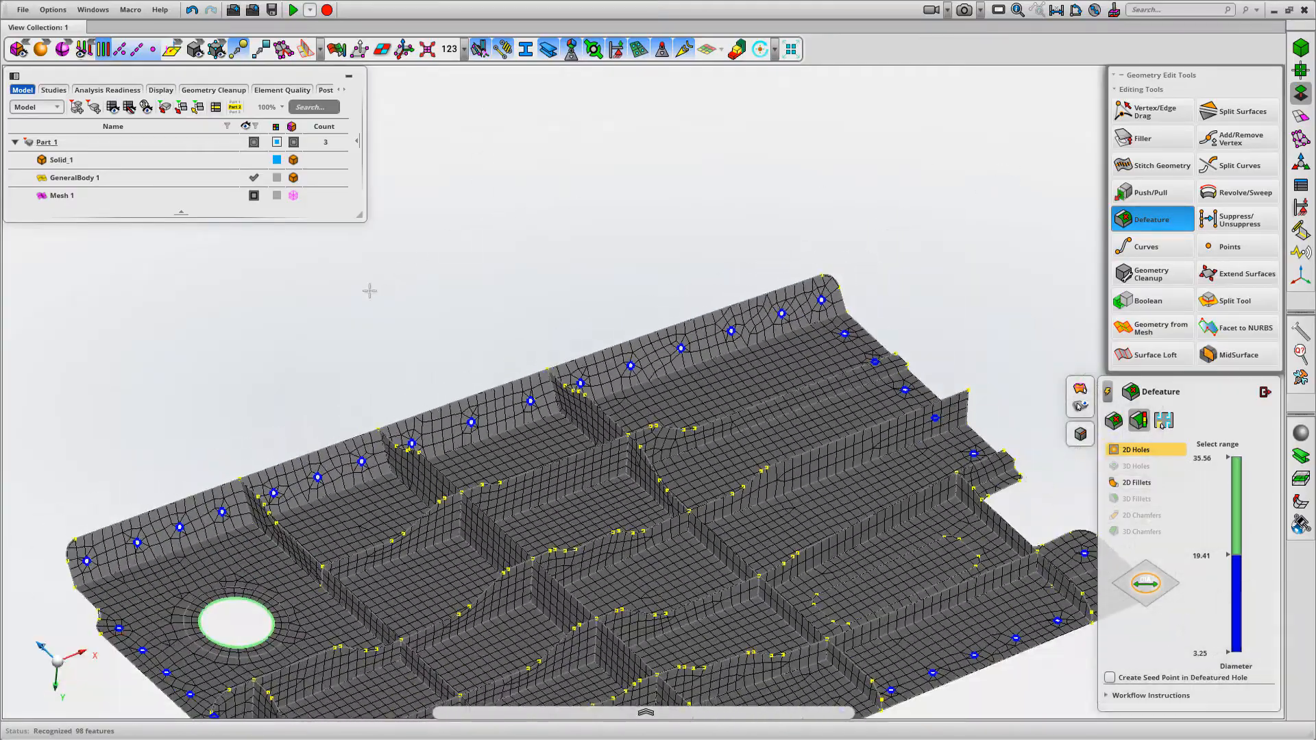
middle_drag(370, 291, 539, 216)
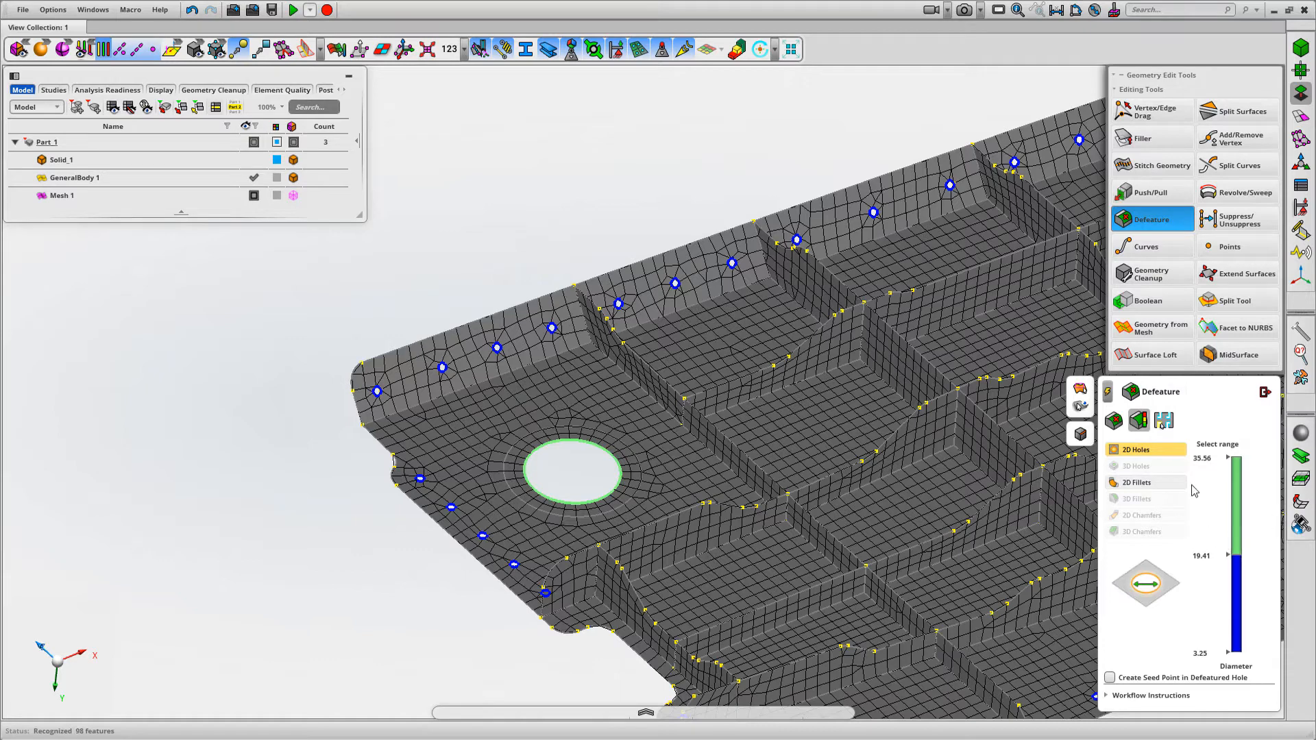
Delete the 2D holes in the 3.25 to 19.41 diameter range, and undo the deletion
click(1210, 557)
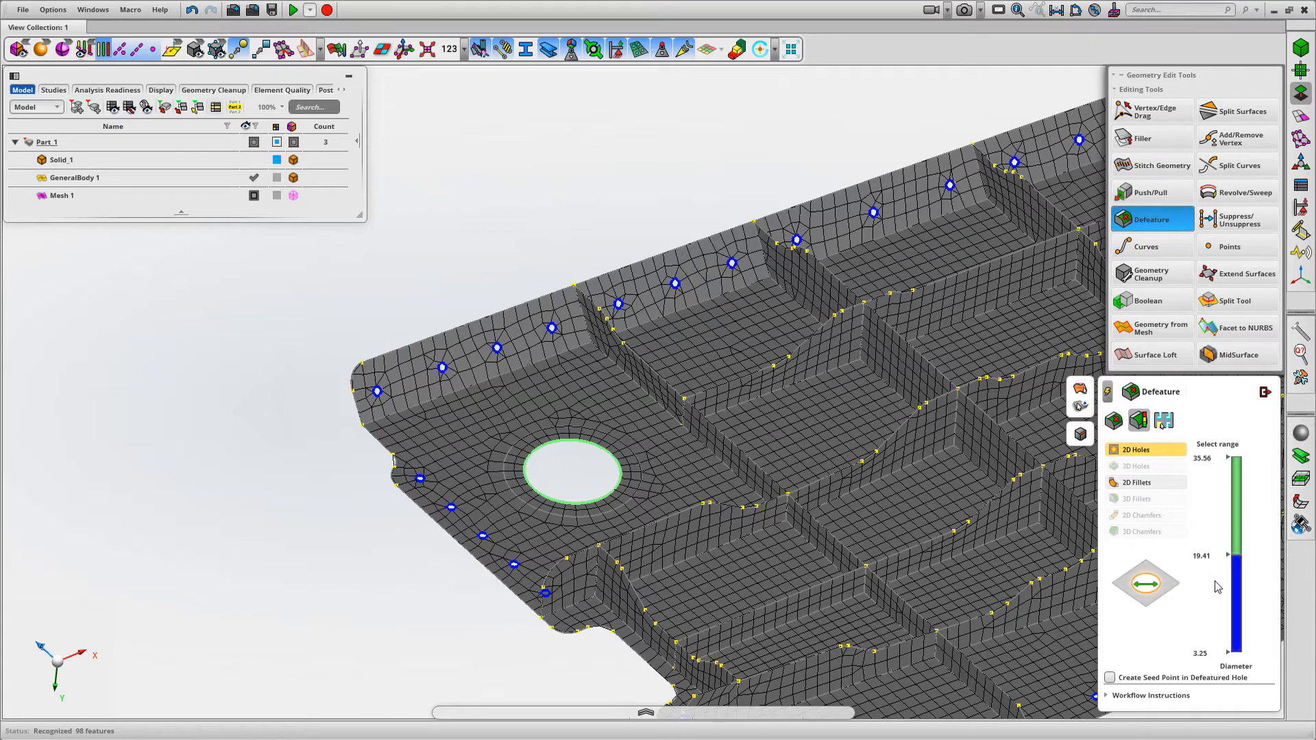
click(1238, 634)
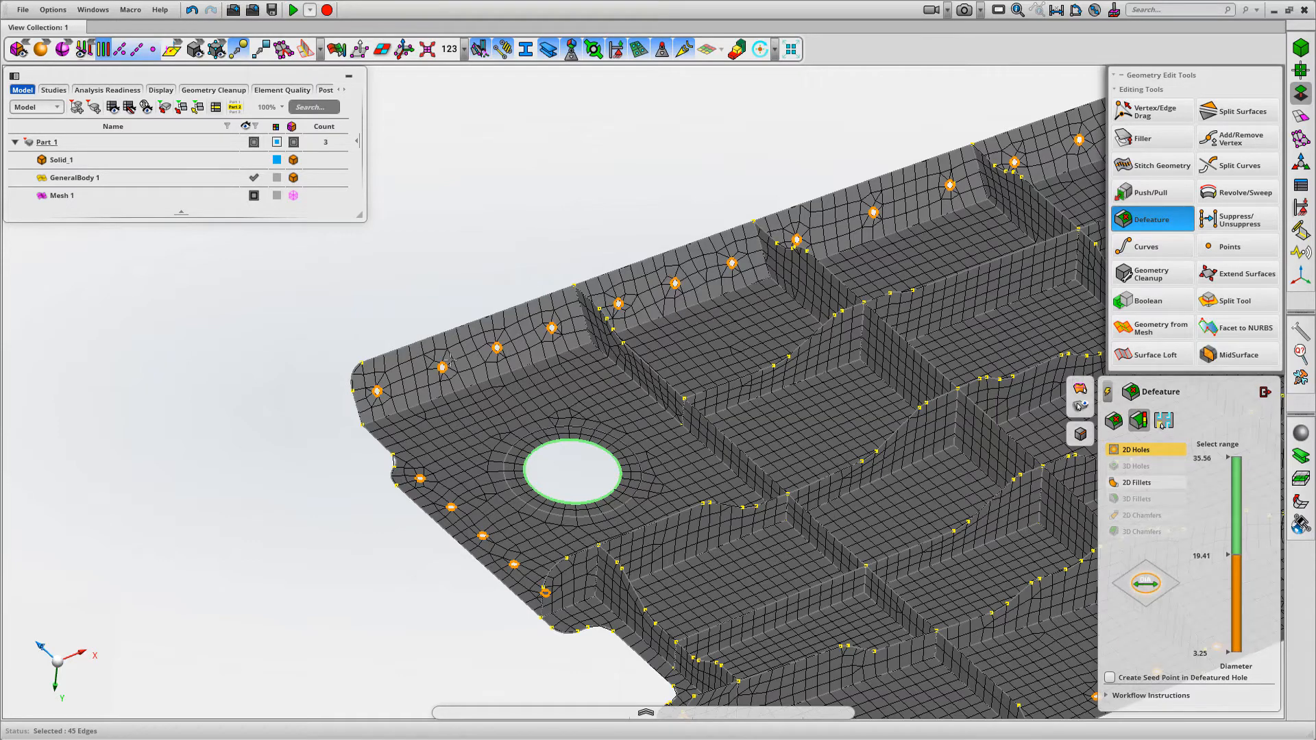
middle_click(609, 216)
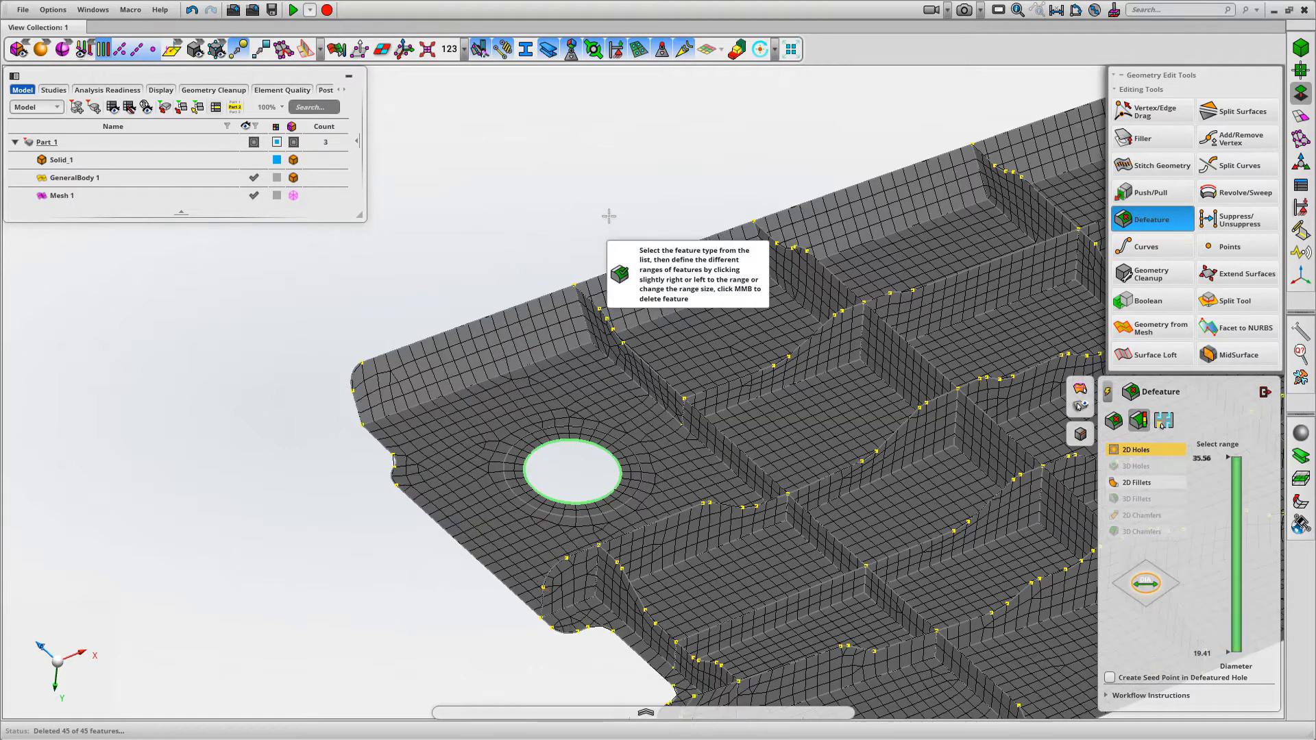
mouse_move(551, 195)
middle_down()
mouse_move(529, 200)
mouse_move(543, 204)
middle_up()
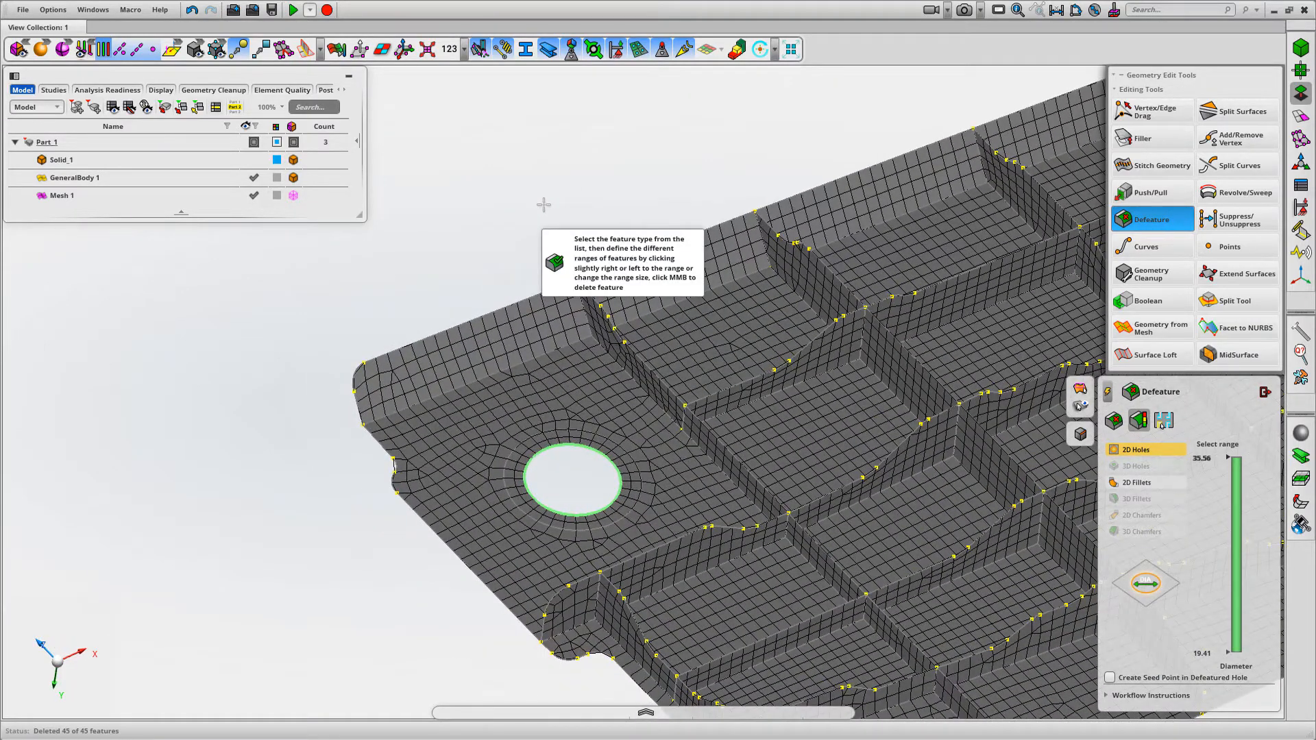
key(ctrl+z)
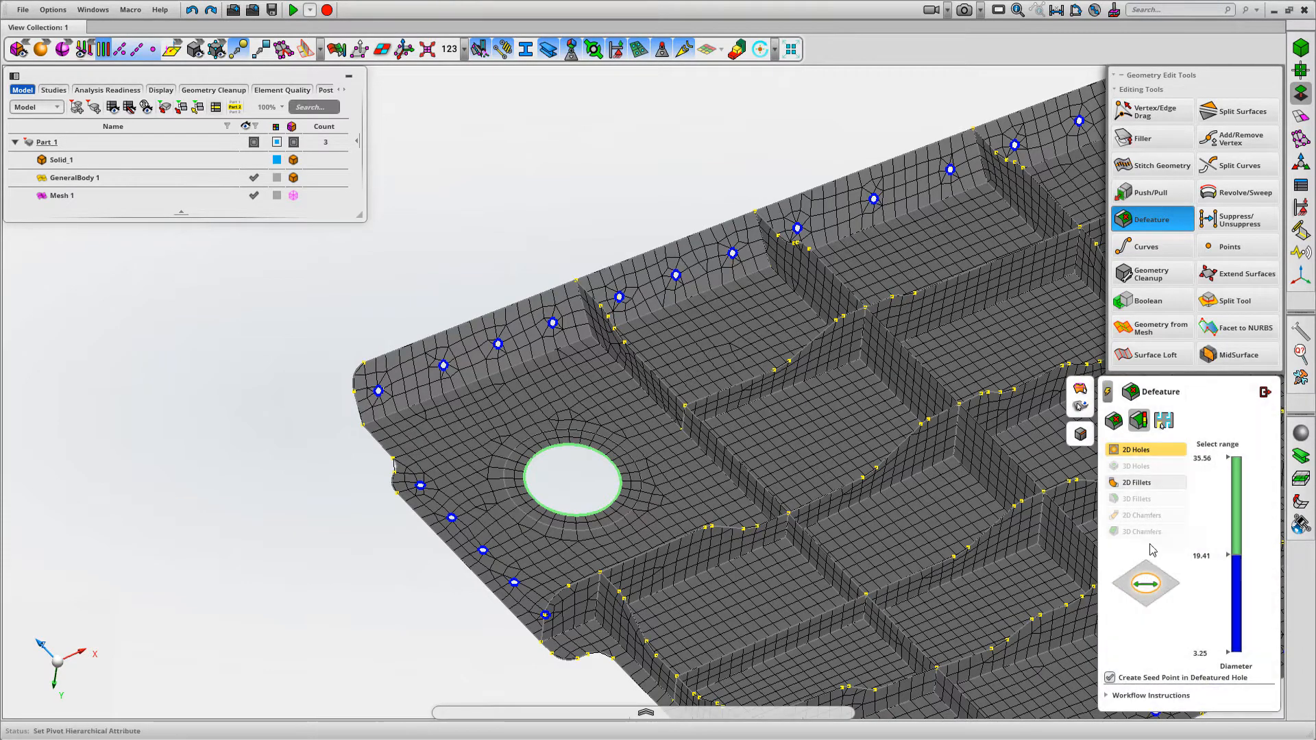
Delete the 2D holes in the 3.25 to 19.41 diameter range with seed point creation in defeatured holes enabled
click(1236, 579)
middle_click(573, 219)
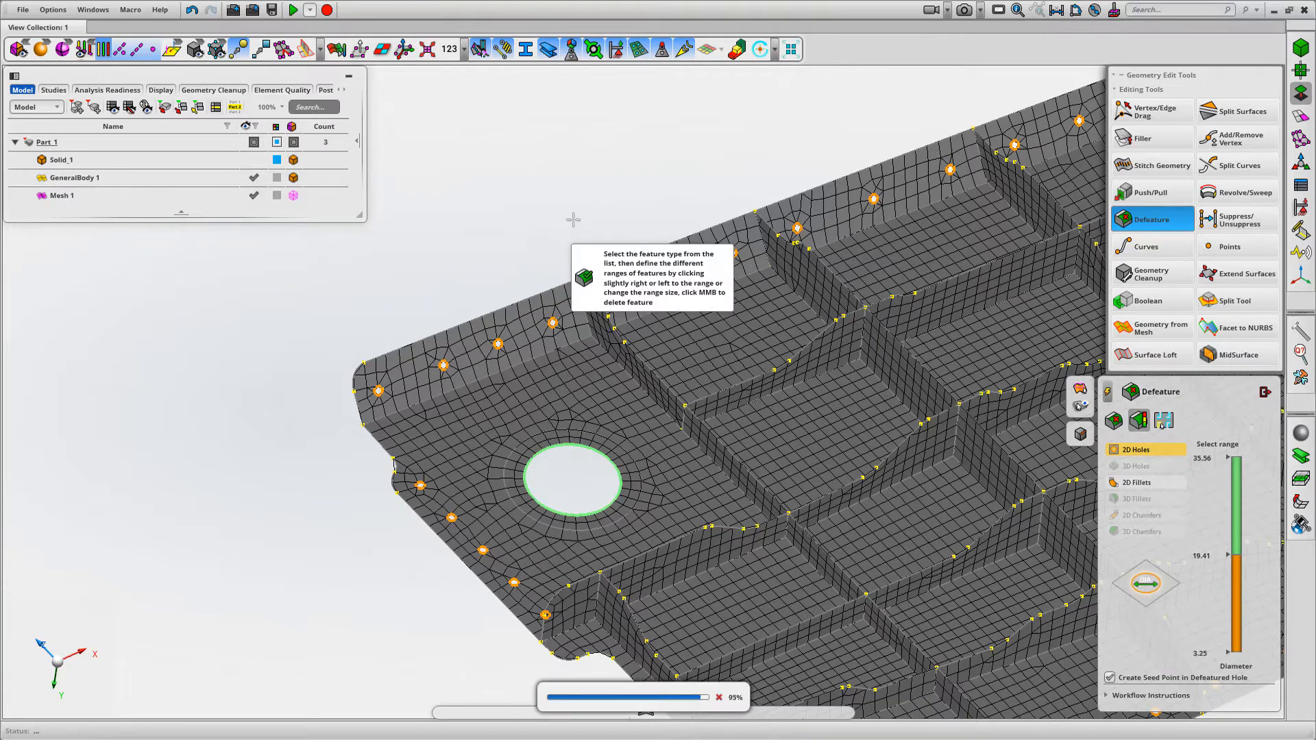
scroll(573, 218, down, 2)
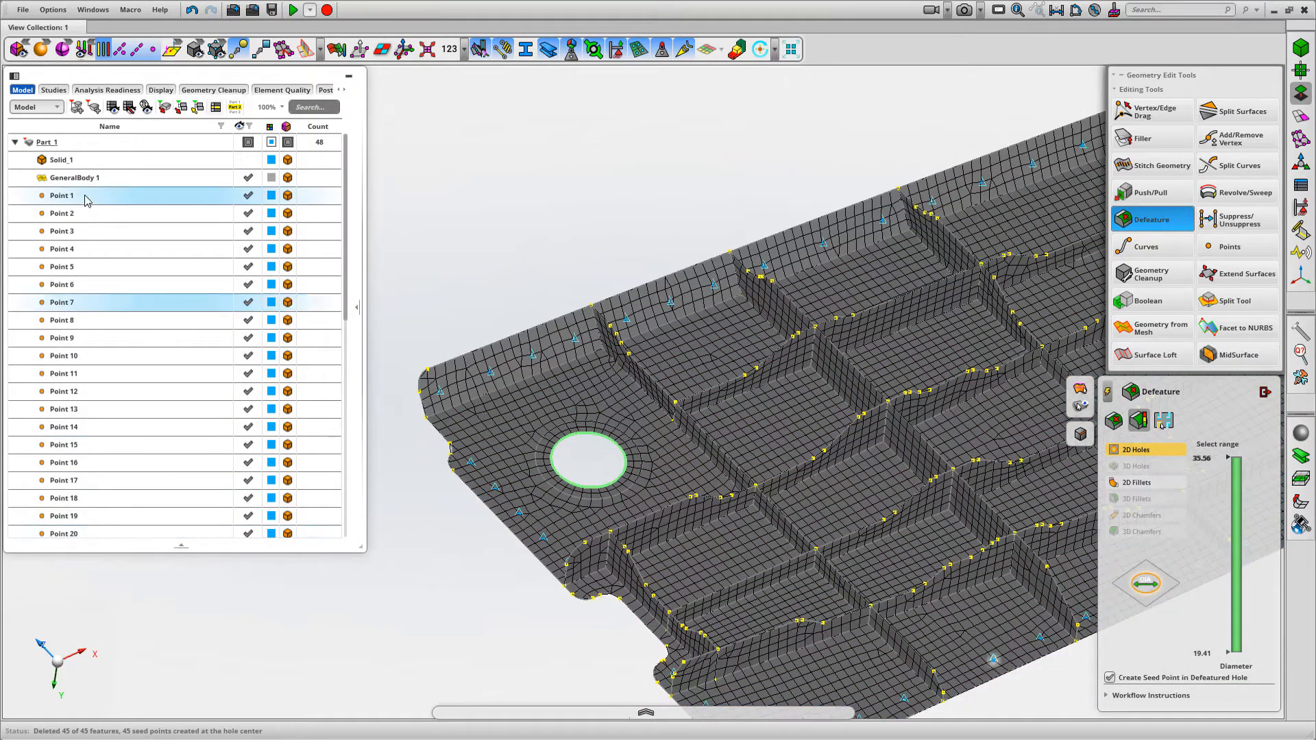
middle_drag(557, 194, 529, 218)
Inspect the seed points and the updated mesh along the flange and around the large hole, and close Defeature
scroll(645, 340, up, 5)
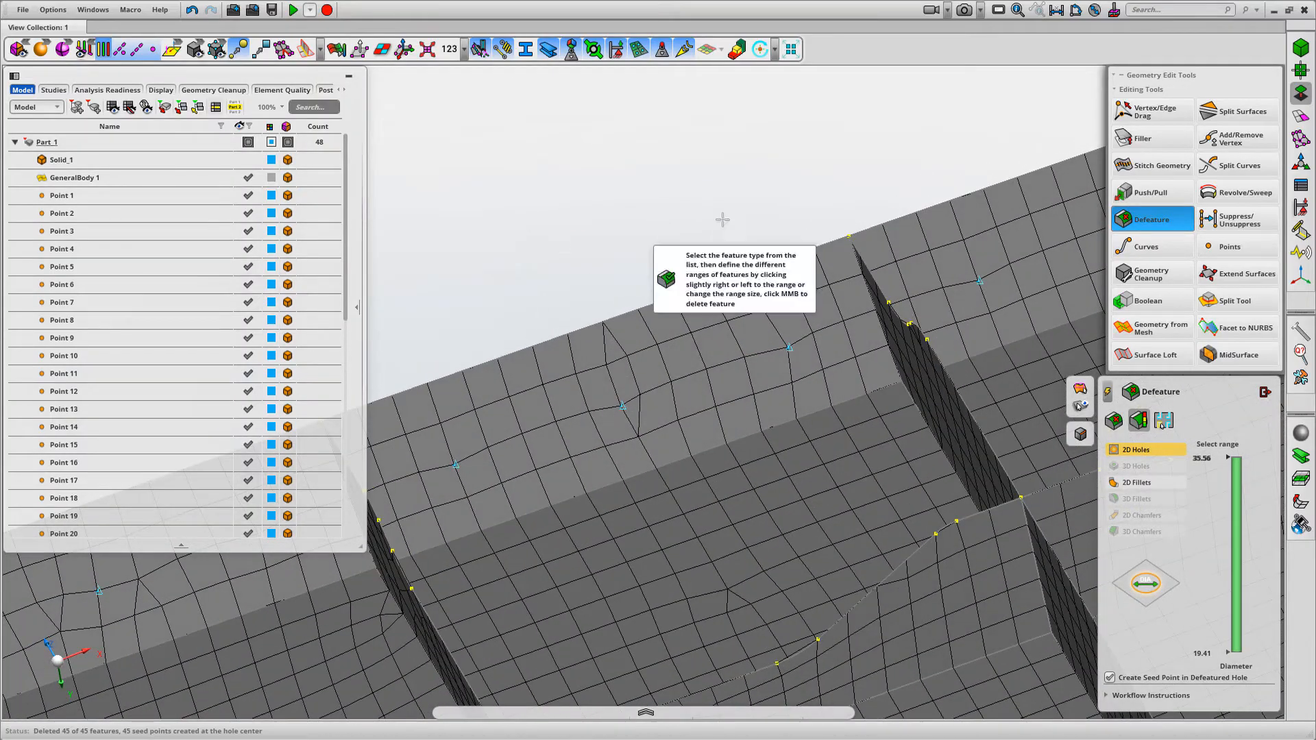
scroll(684, 182, down, 5)
scroll(684, 98, down, 5)
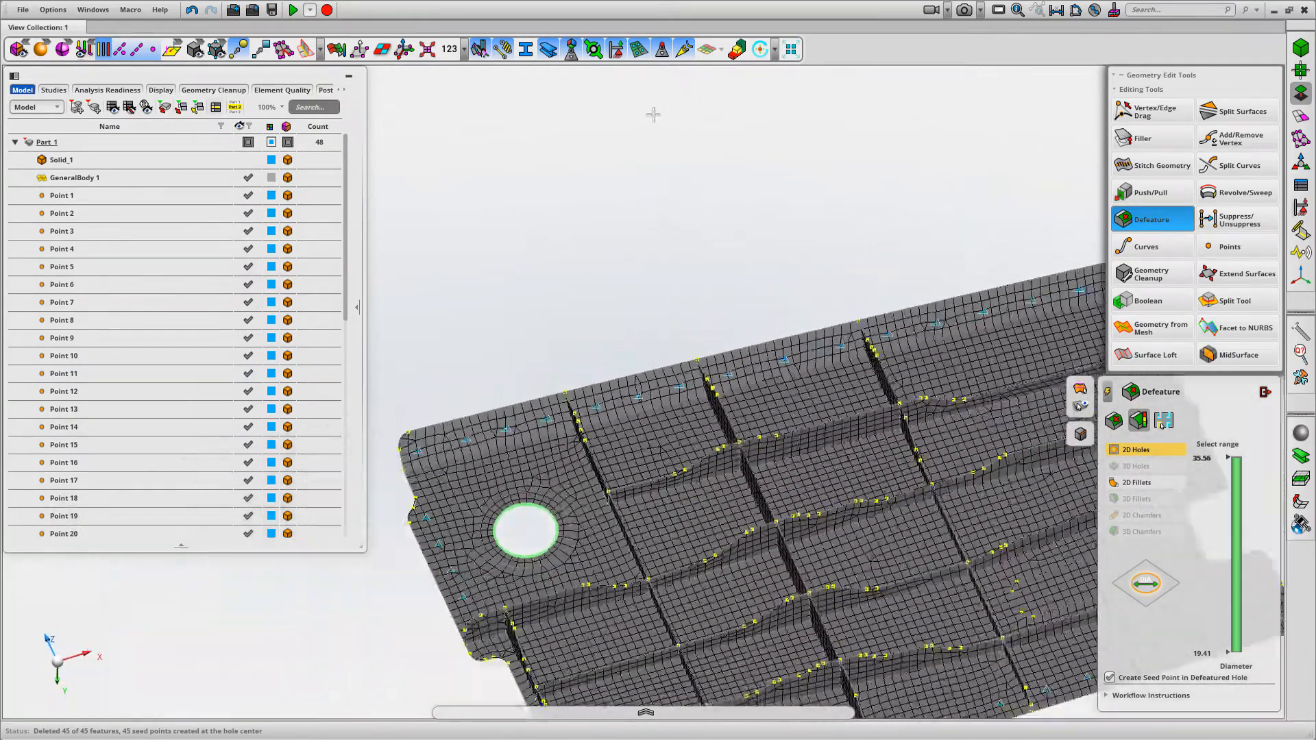
mouse_move(666, 142)
middle_down()
mouse_move(672, 167)
mouse_move(661, 139)
mouse_move(637, 142)
mouse_move(721, 199)
middle_up()
scroll(659, 157, up, 1)
middle_drag(481, 335, 698, 456)
scroll(679, 274, down, 2)
middle_drag(677, 226, 589, 273)
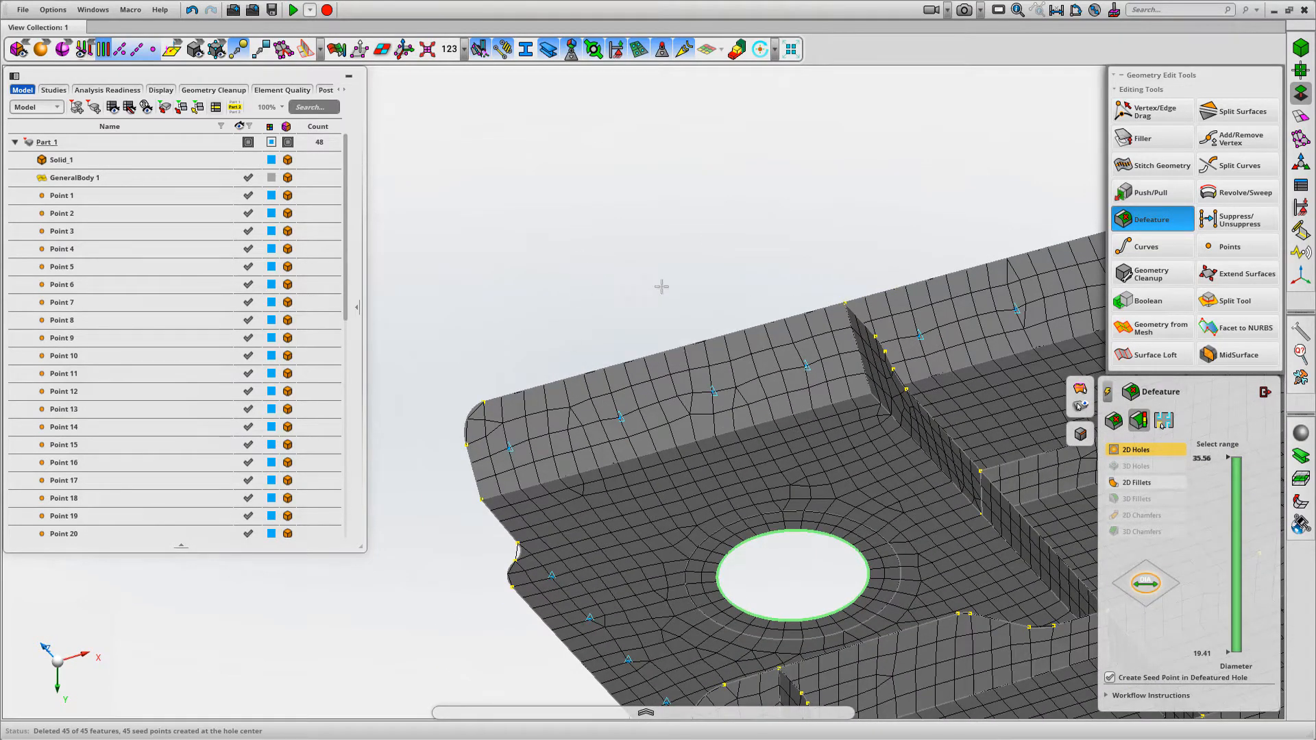
click(1266, 395)
Check the defeatured mesh's Quality Index, examine the poor and bad elements, and turn off the quality display
scroll(825, 165, down, 3)
middle_drag(795, 212, 510, 221)
middle_drag(737, 203, 925, 253)
scroll(1112, 541, up, 3)
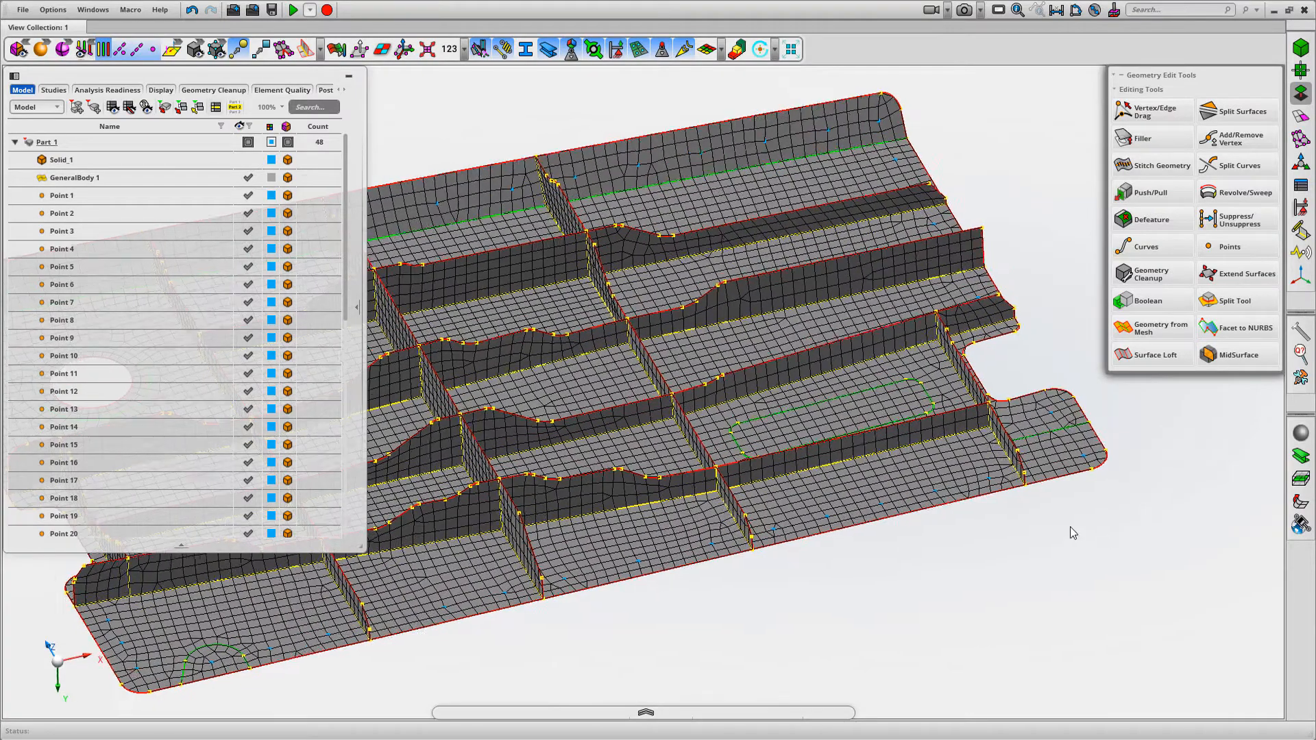
click(337, 50)
scroll(1010, 517, down, 7)
middle_drag(922, 377, 943, 493)
scroll(731, 294, up, 5)
middle_drag(731, 294, 970, 434)
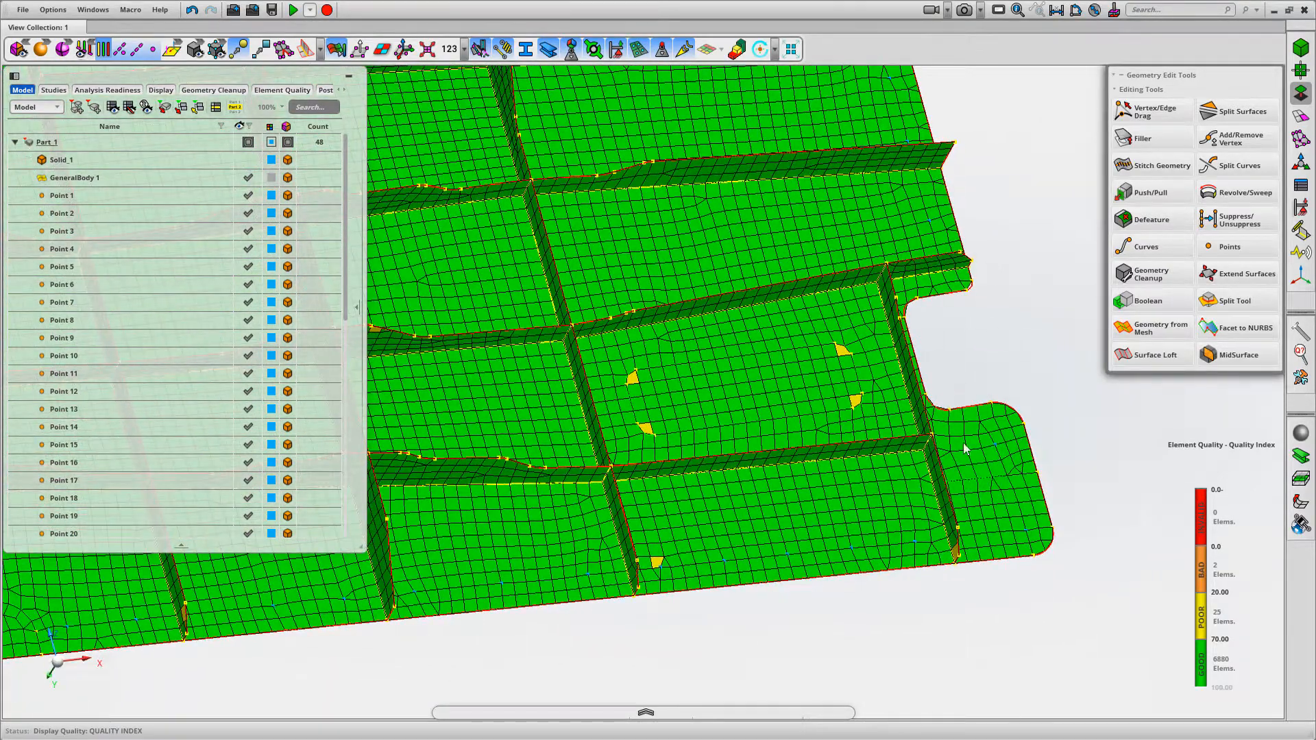
mouse_move(1213, 605)
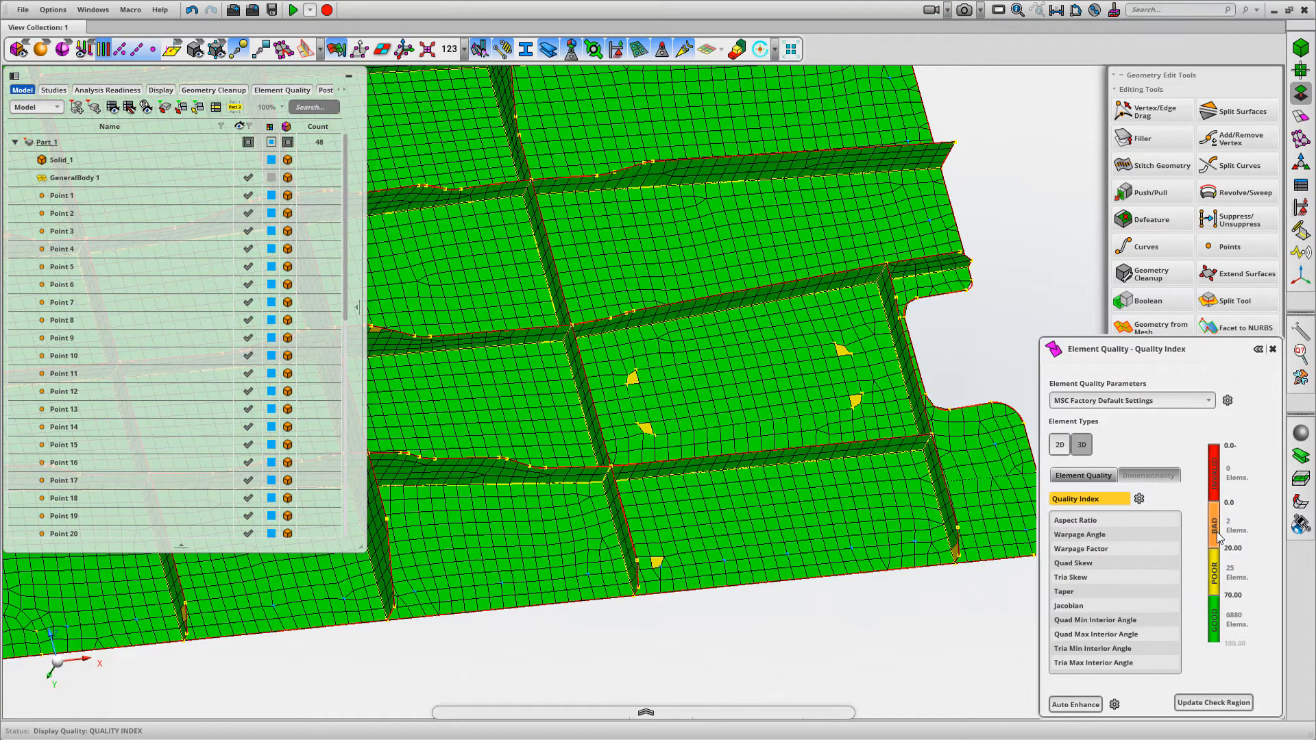
middle_drag(1023, 540, 802, 236)
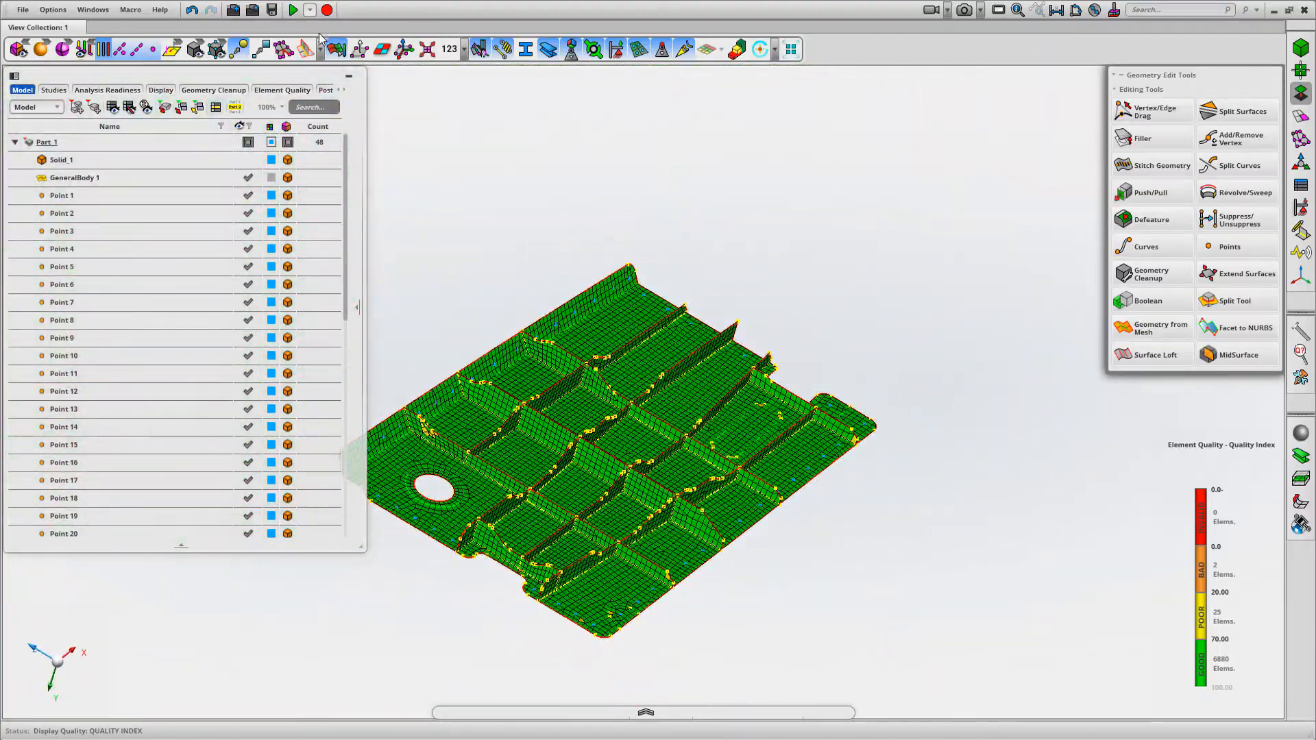
click(336, 50)
Select all seed points from Point 1 to Point 45 and set their display color to red
middle_drag(714, 191, 804, 122)
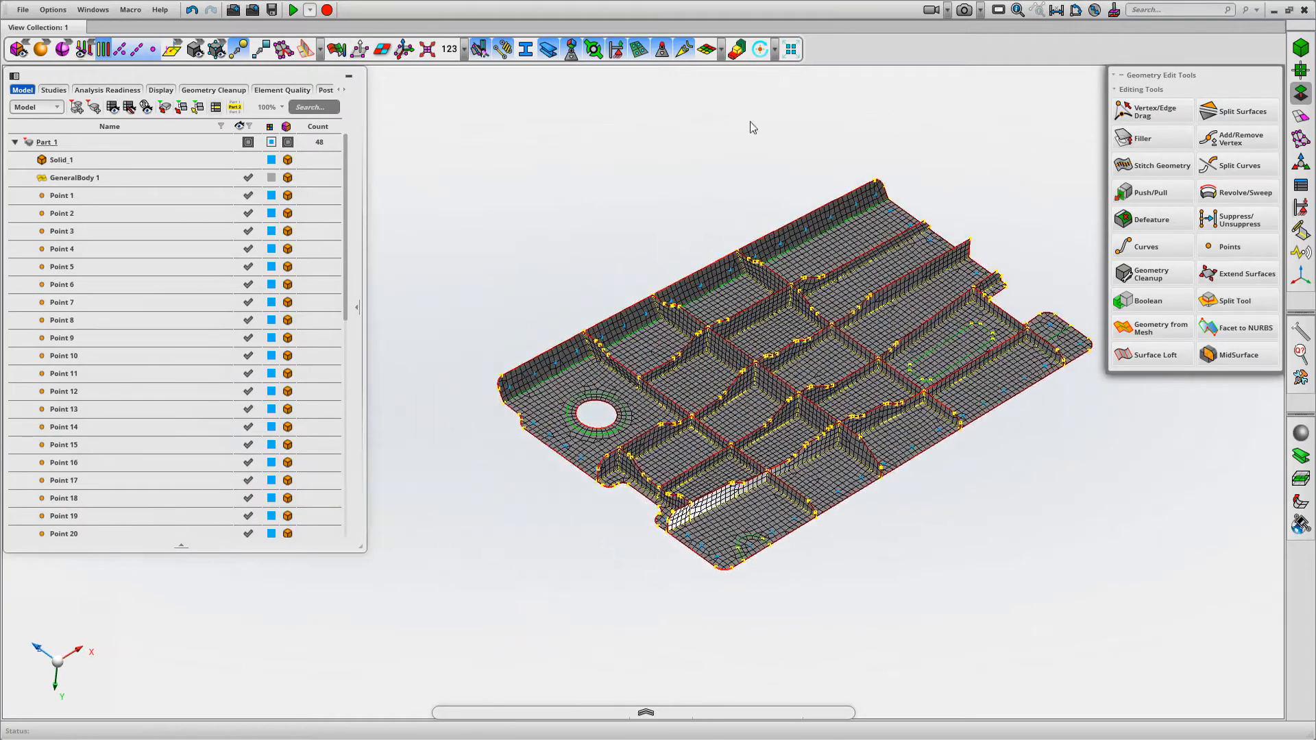
middle_drag(557, 211, 635, 331)
scroll(985, 526, up, 7)
scroll(896, 366, down, 3)
right_drag(791, 476, 946, 472)
scroll(945, 478, up, 1)
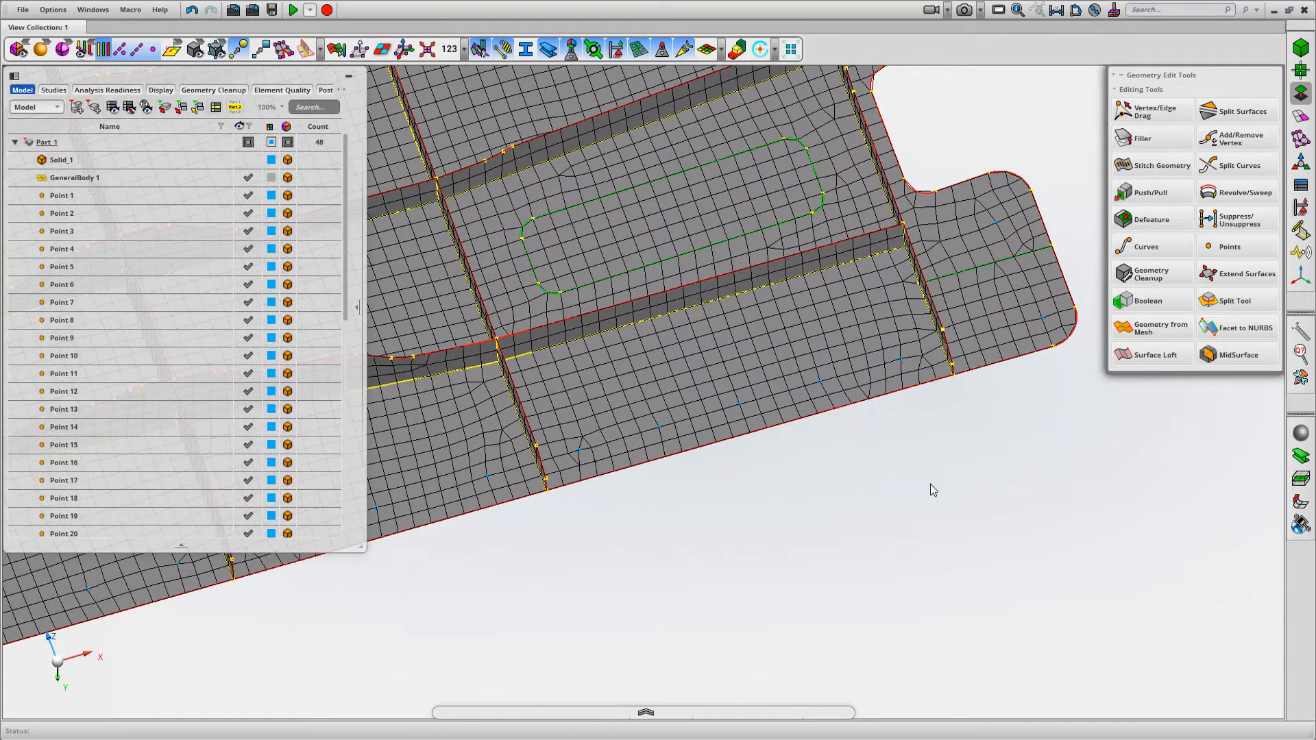
click(72, 197)
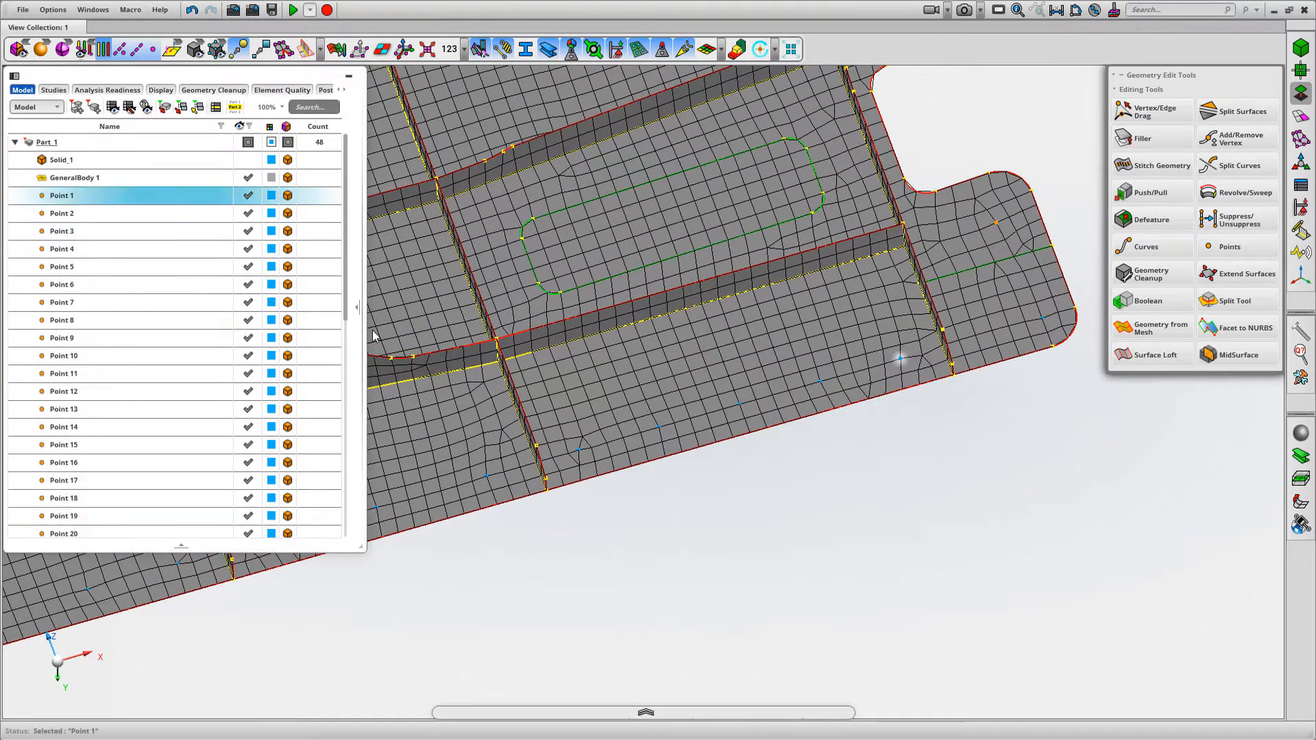
drag(346, 264, 353, 510)
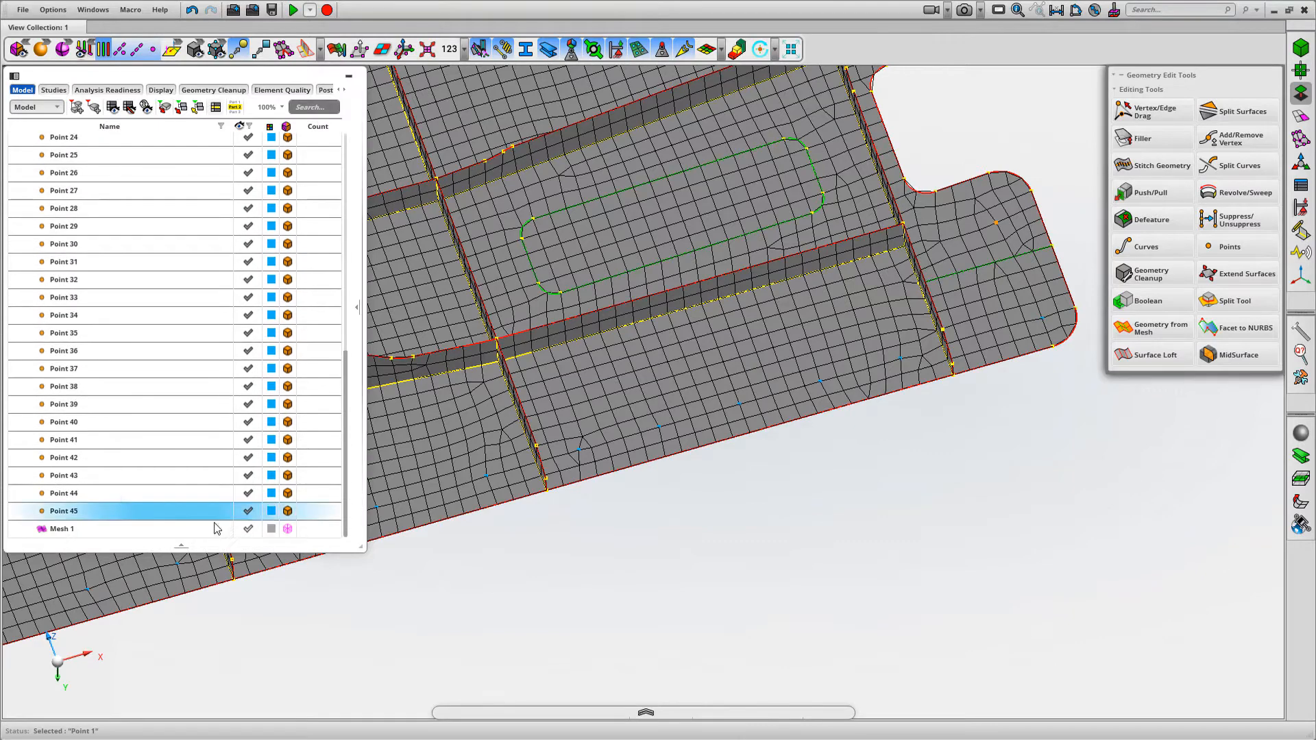
shift+click(114, 511)
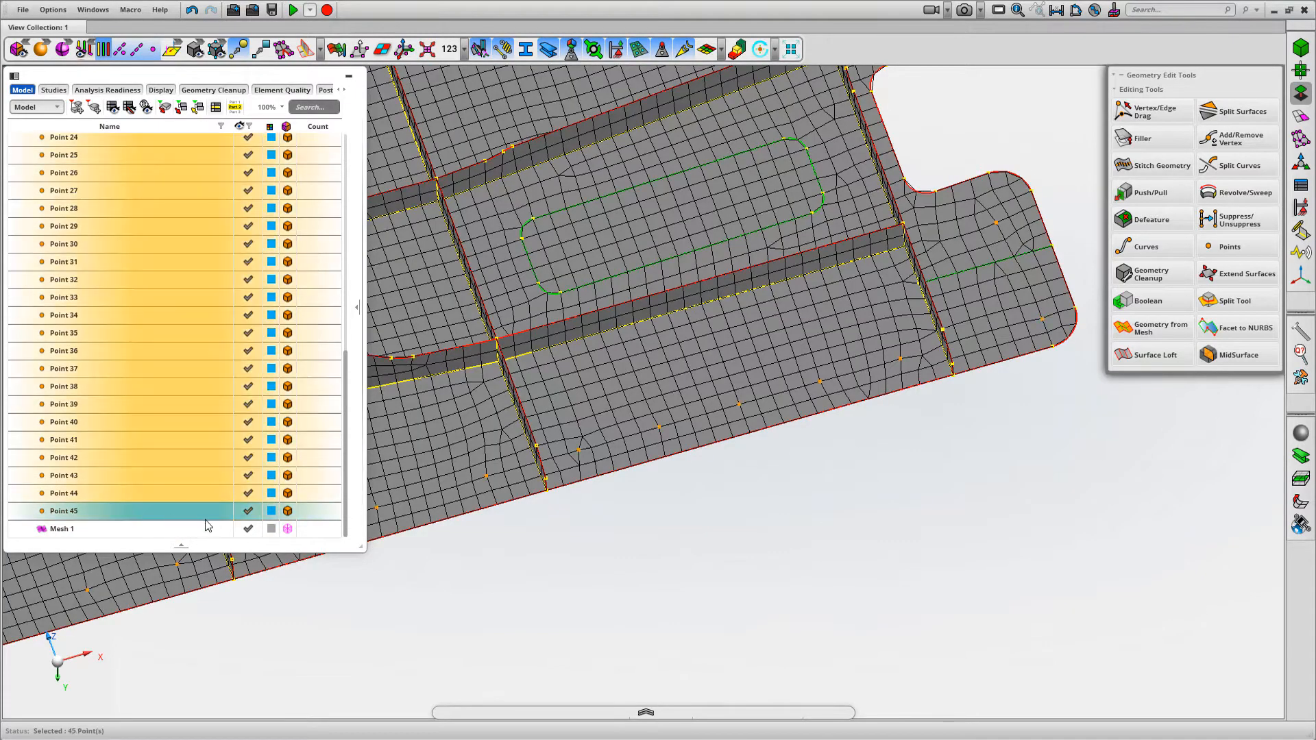
click(271, 511)
click(300, 629)
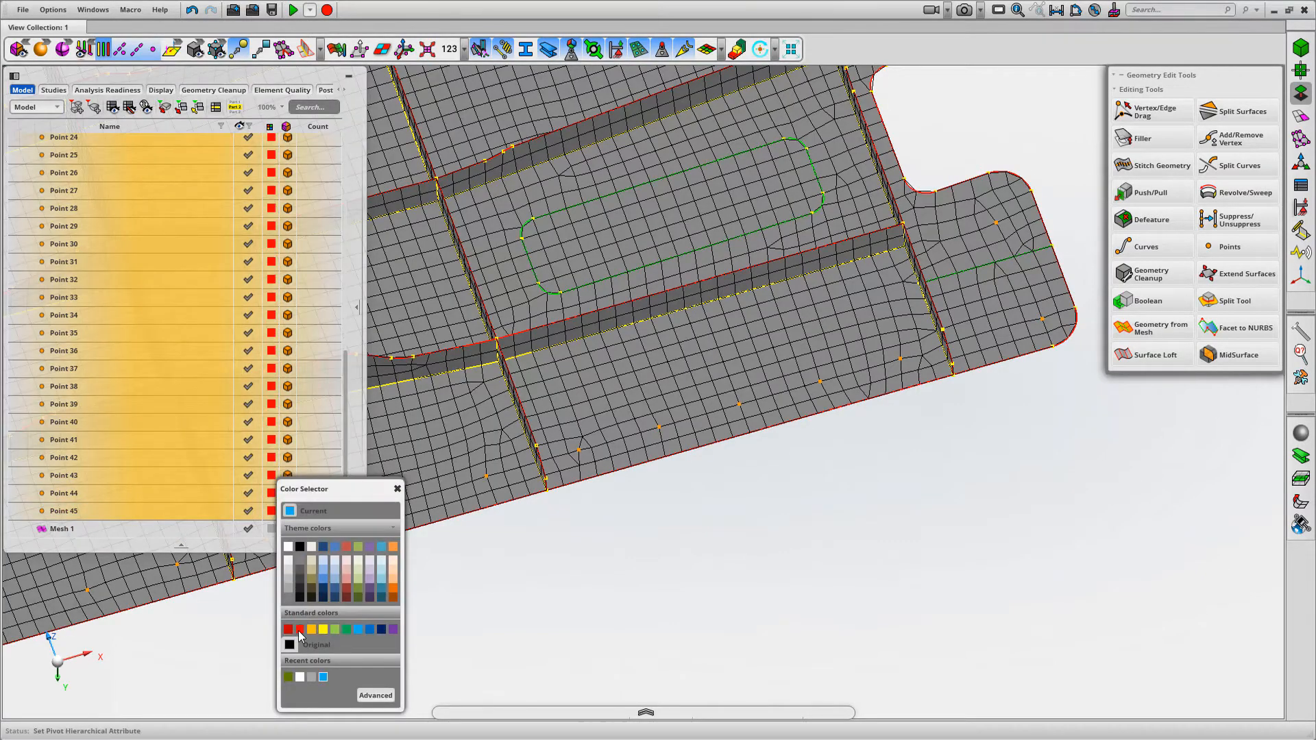
click(803, 546)
Set up Surface Mesh for picking faces at 5.00 mm, with the quad mesh type and the Mapped method
middle_drag(802, 547, 980, 505)
scroll(865, 520, up, 2)
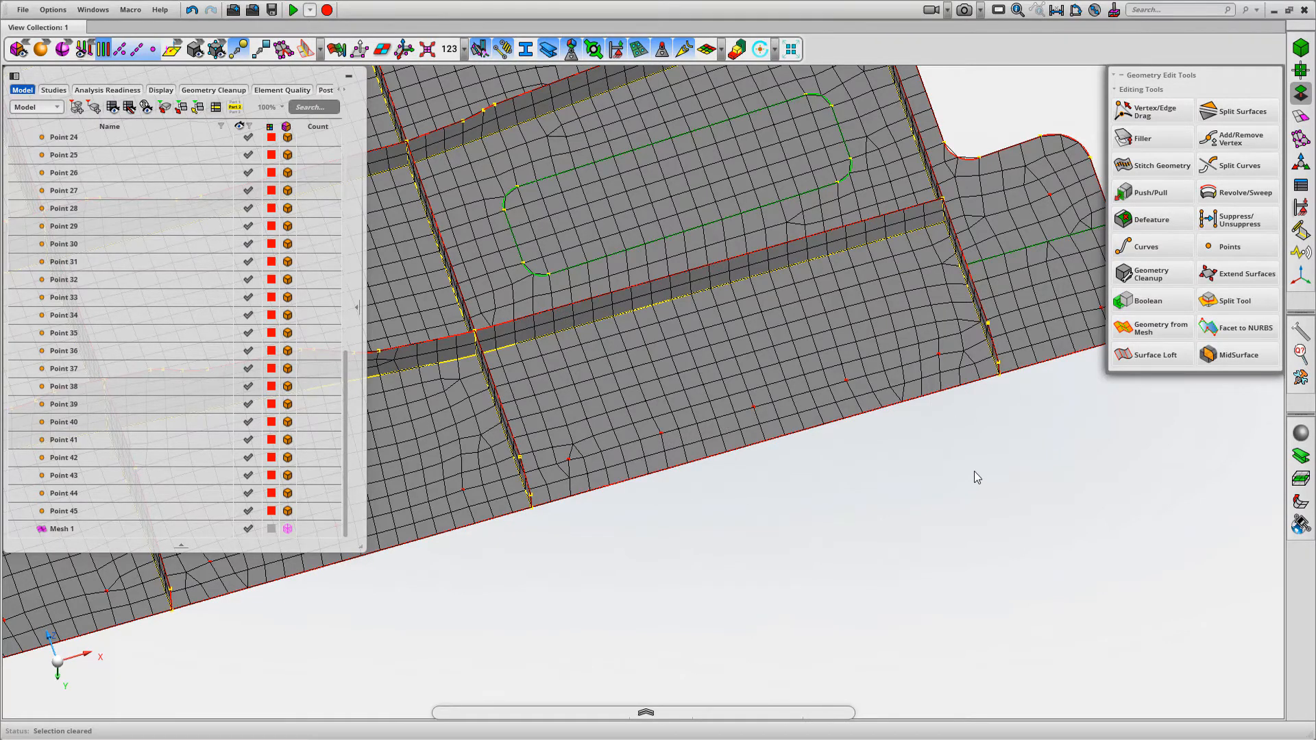
middle_drag(973, 478, 990, 420)
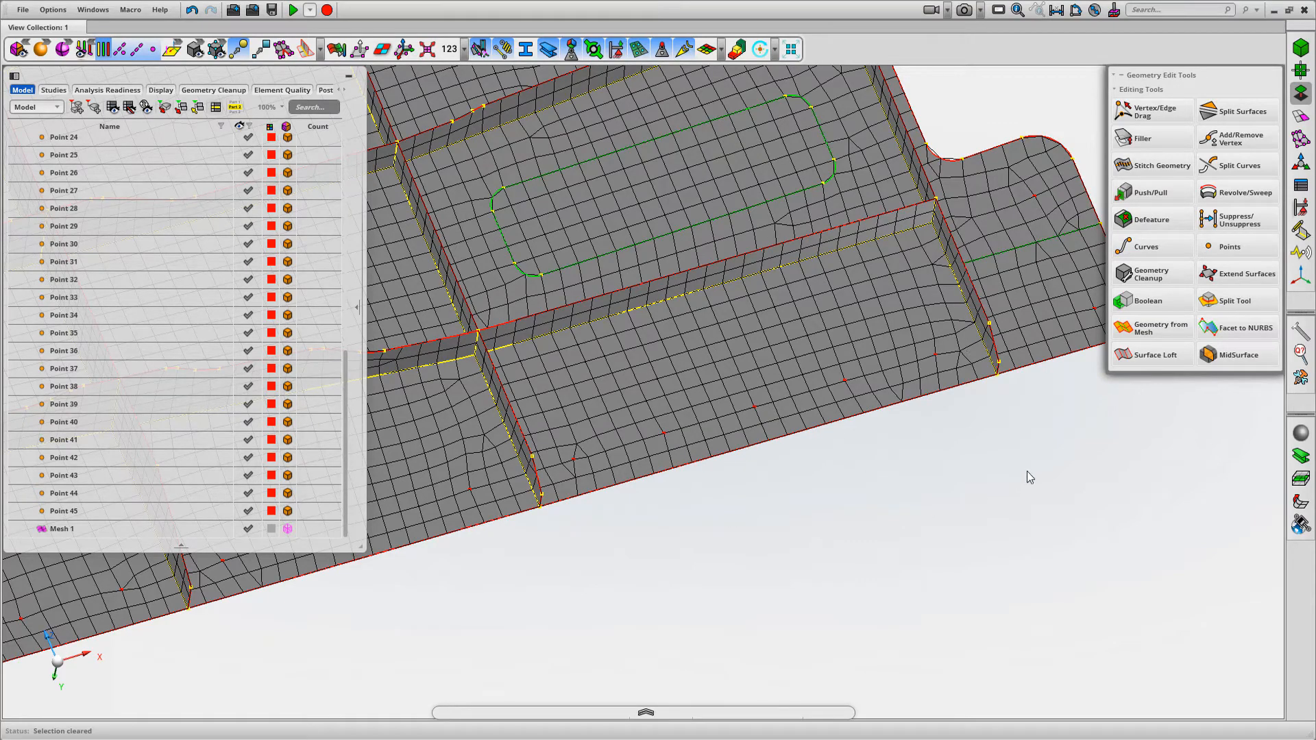
middle_drag(1026, 471, 1024, 463)
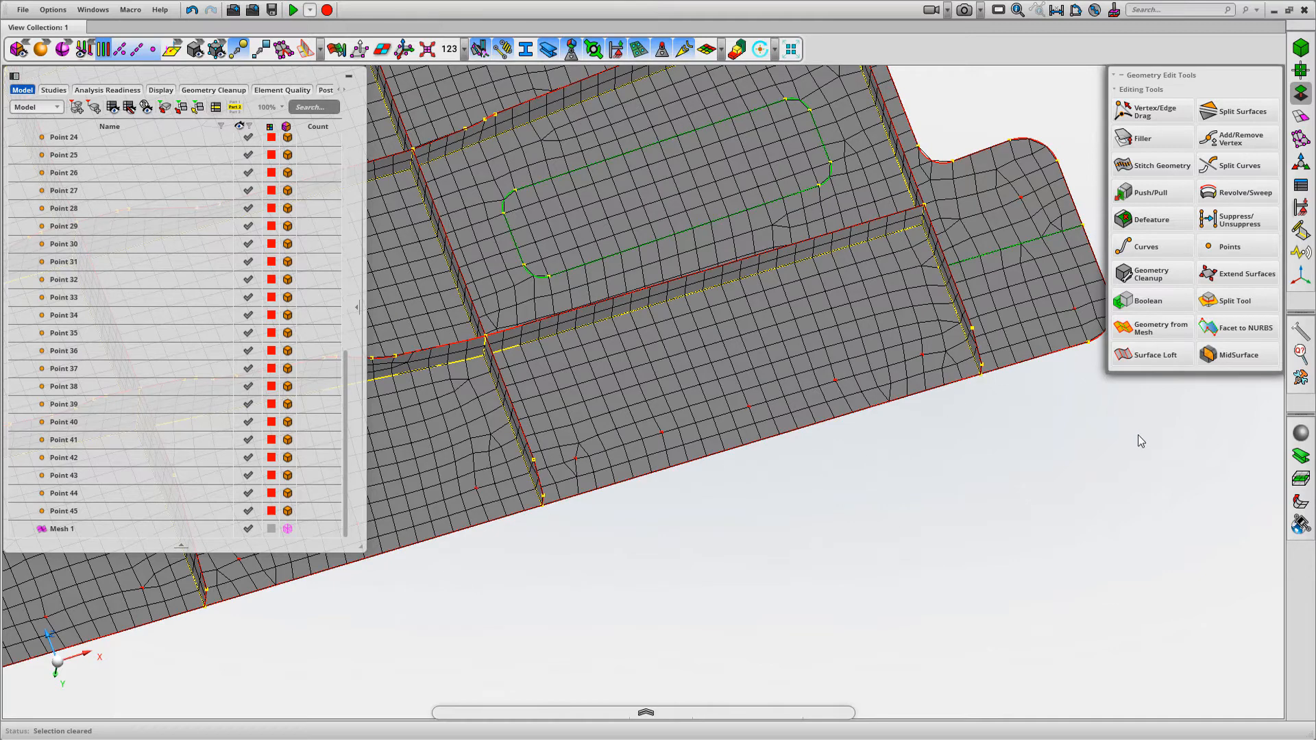
click(1302, 118)
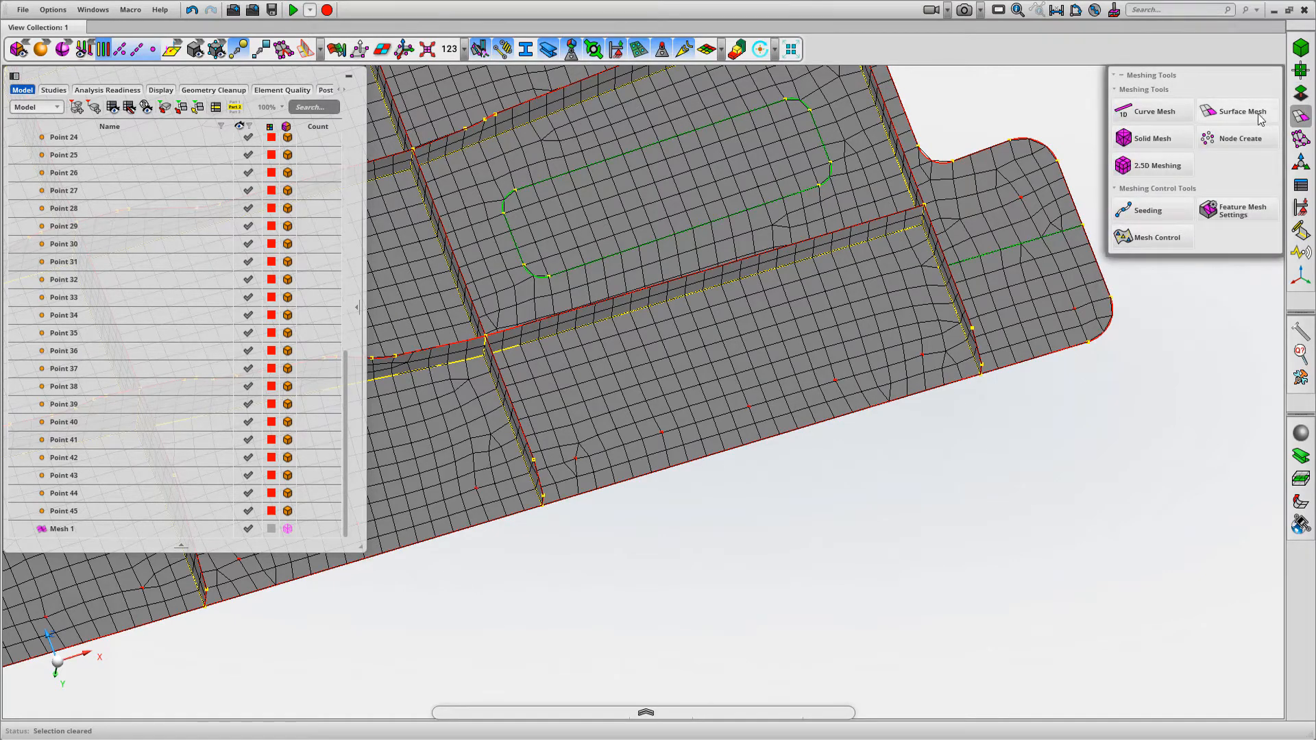
click(1242, 112)
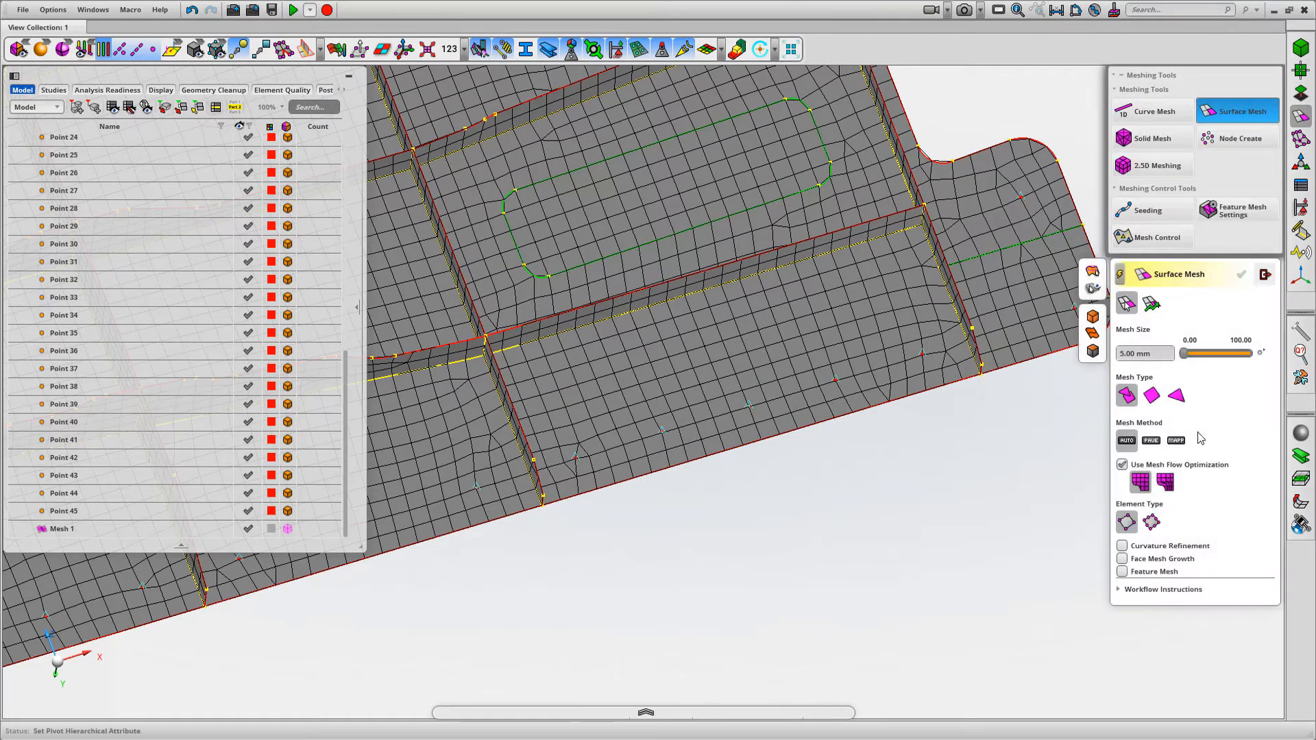
click(1093, 351)
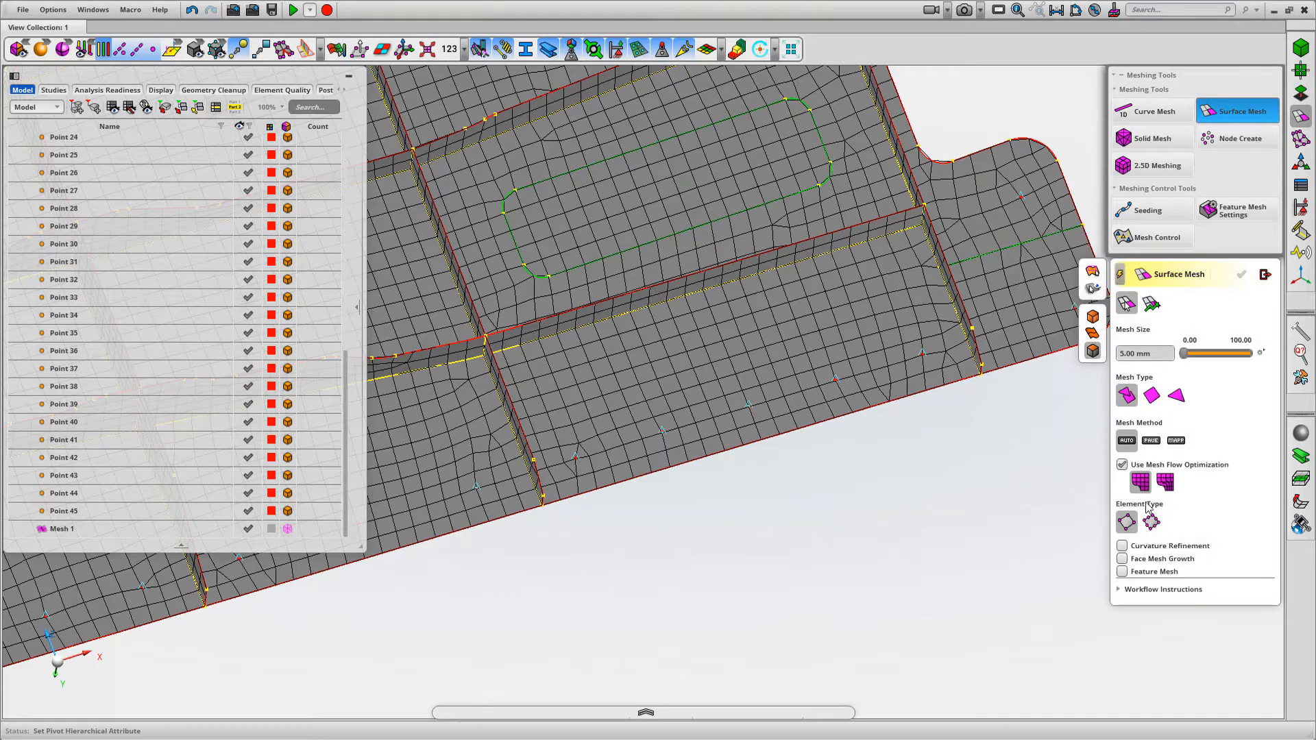
middle_drag(1005, 494, 956, 512)
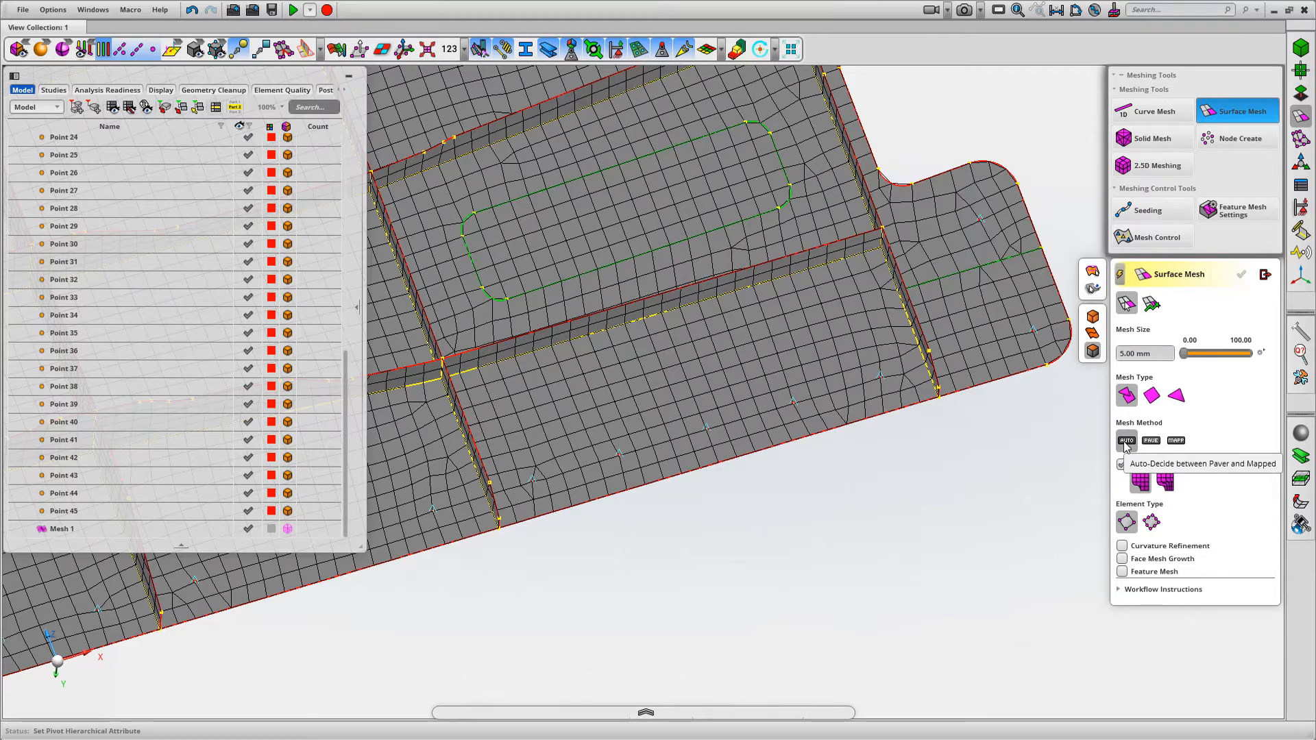
click(1149, 399)
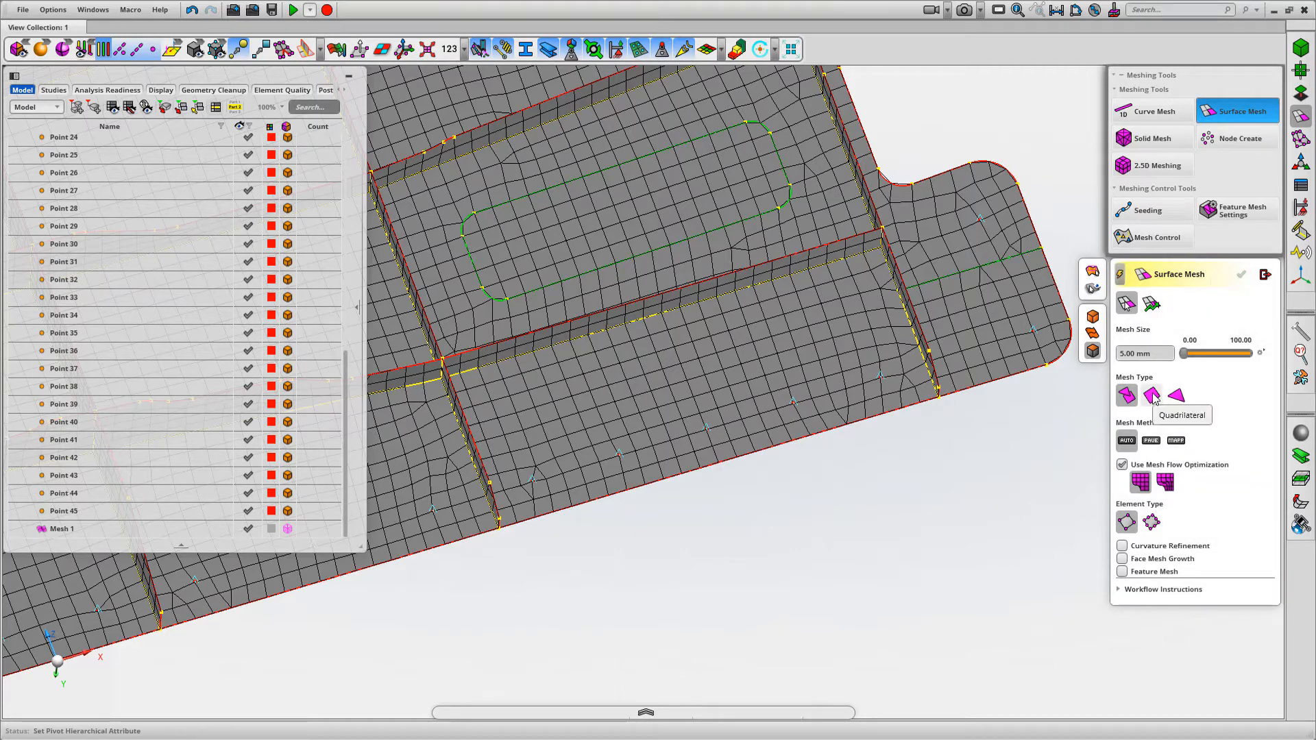
click(1176, 442)
Remesh the base faces along the panel's outer edge one bay after another with mapped quads
click(734, 411)
middle_drag(870, 545, 865, 559)
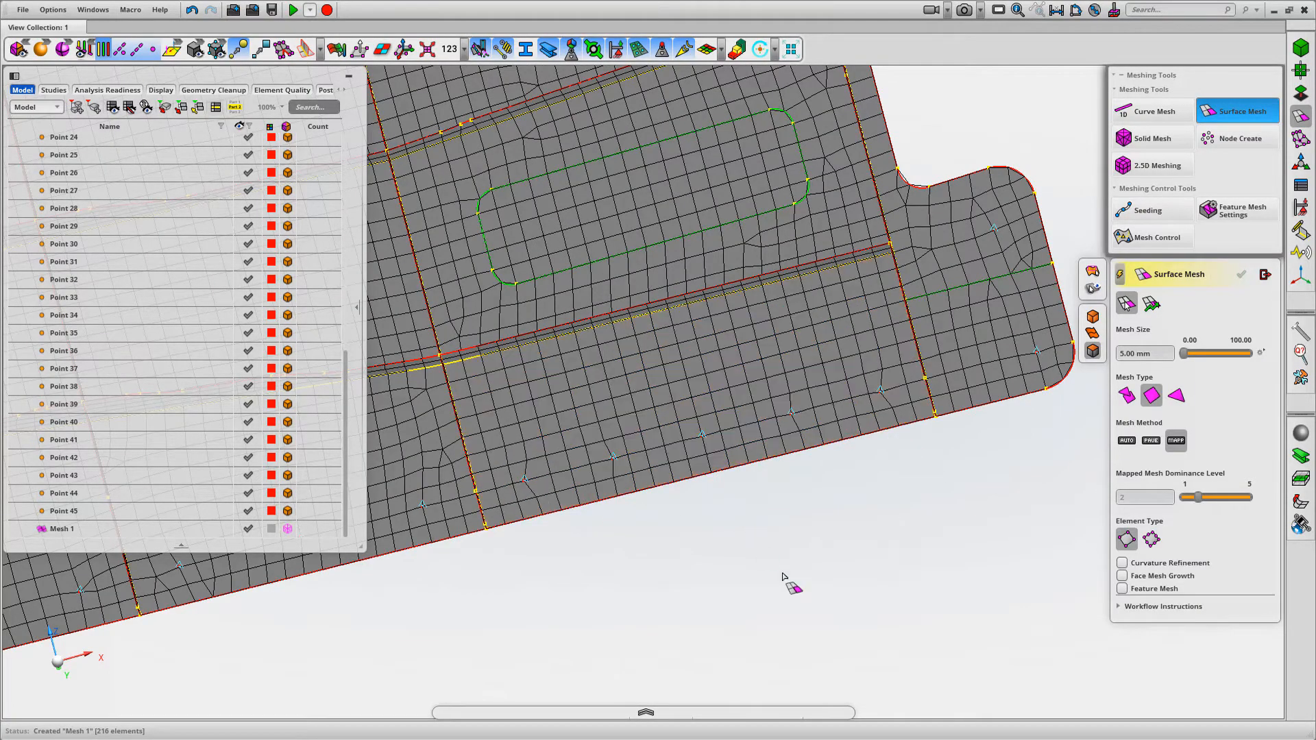
scroll(848, 553, down, 4)
middle_drag(822, 578, 1083, 520)
scroll(771, 576, down, 2)
click(651, 438)
middle_drag(765, 595, 995, 592)
click(703, 470)
middle_drag(772, 575, 608, 537)
drag(582, 537, 950, 384)
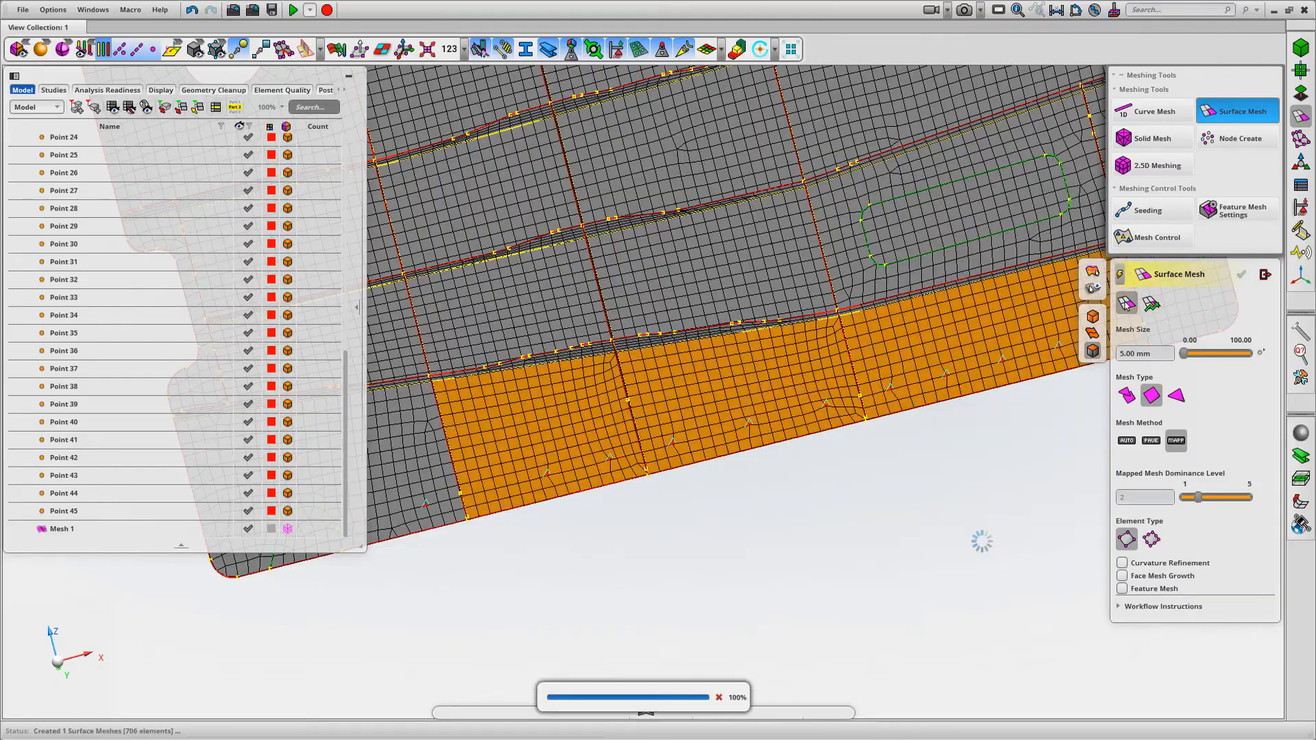
mouse_move(867, 545)
middle_down()
mouse_move(1014, 510)
mouse_move(968, 500)
mouse_move(1034, 541)
mouse_move(949, 541)
mouse_move(953, 560)
middle_up()
middle_drag(924, 512, 922, 552)
Try mapped quad remeshing on the rounded corner bay and on the face near the large hole
click(785, 465)
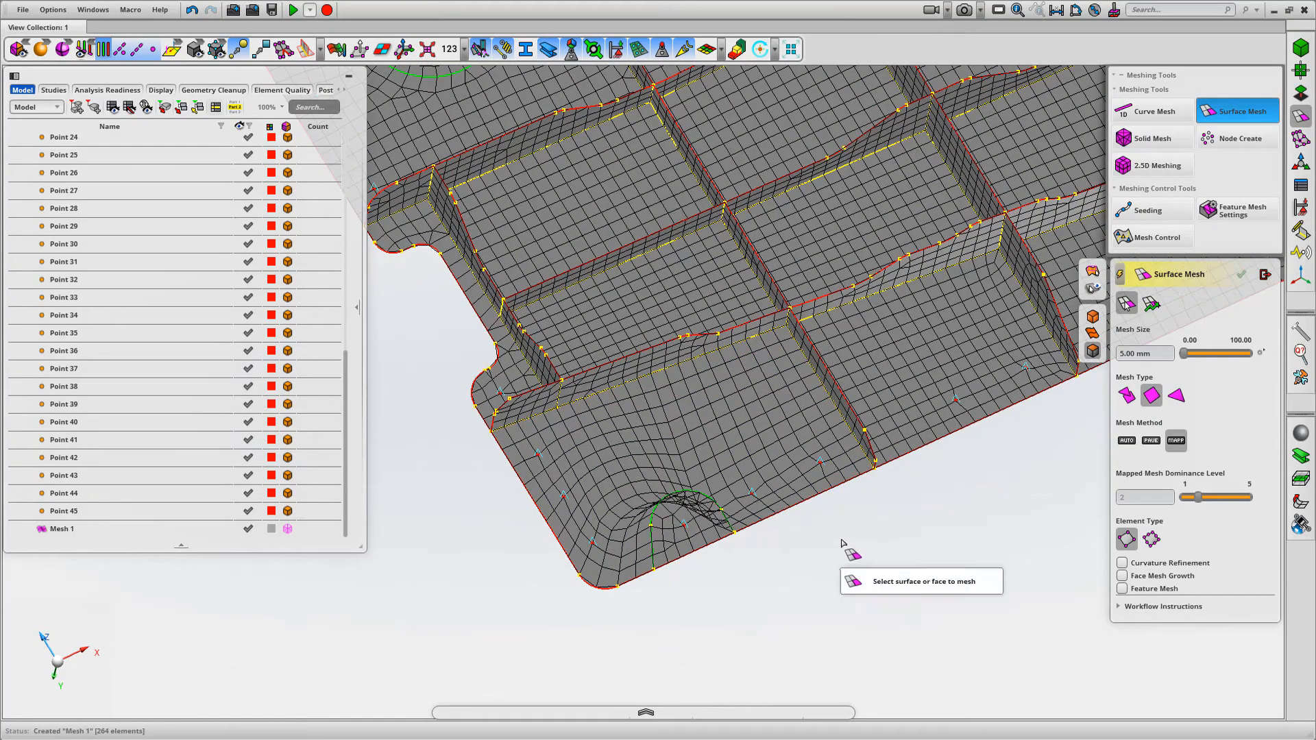
key(ctrl+z)
scroll(901, 543, down, 3)
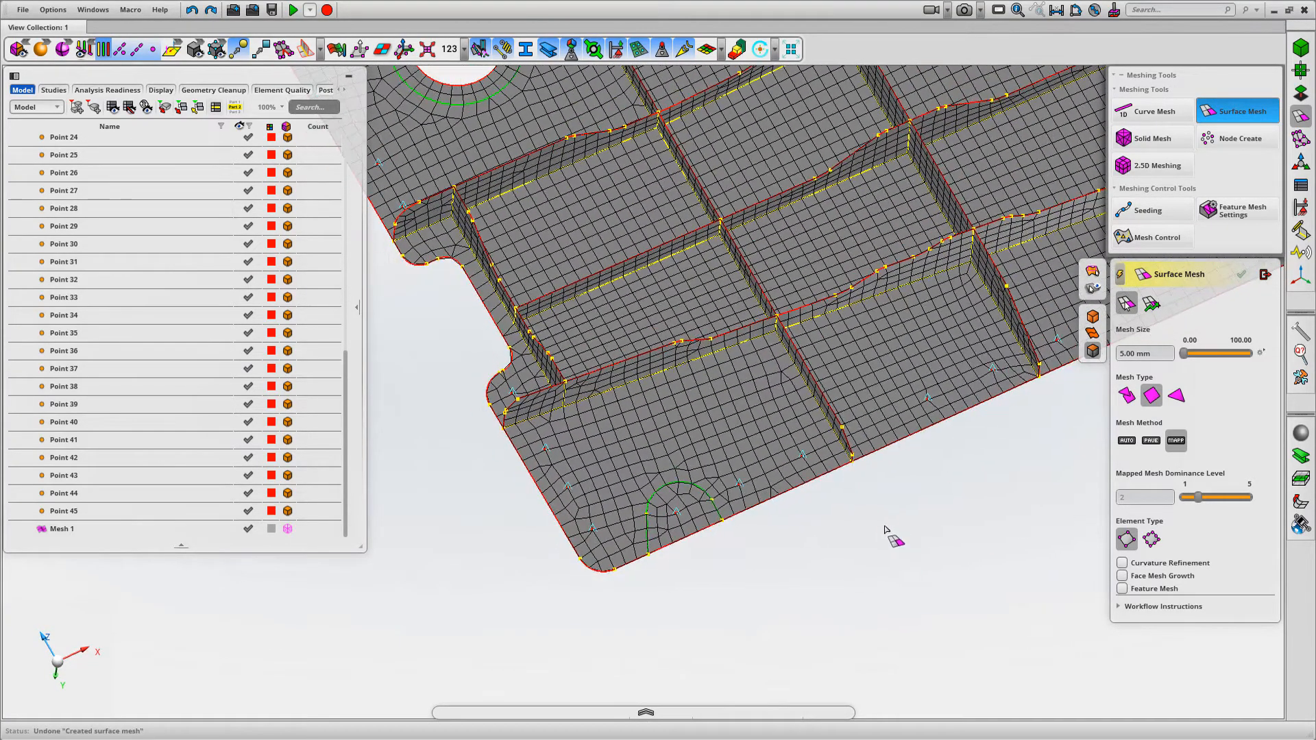
middle_drag(887, 530, 970, 594)
scroll(970, 595, down, 1)
middle_drag(541, 473, 674, 719)
middle_drag(429, 405, 392, 489)
middle_drag(725, 199, 709, 243)
click(644, 447)
key(ctrl+z)
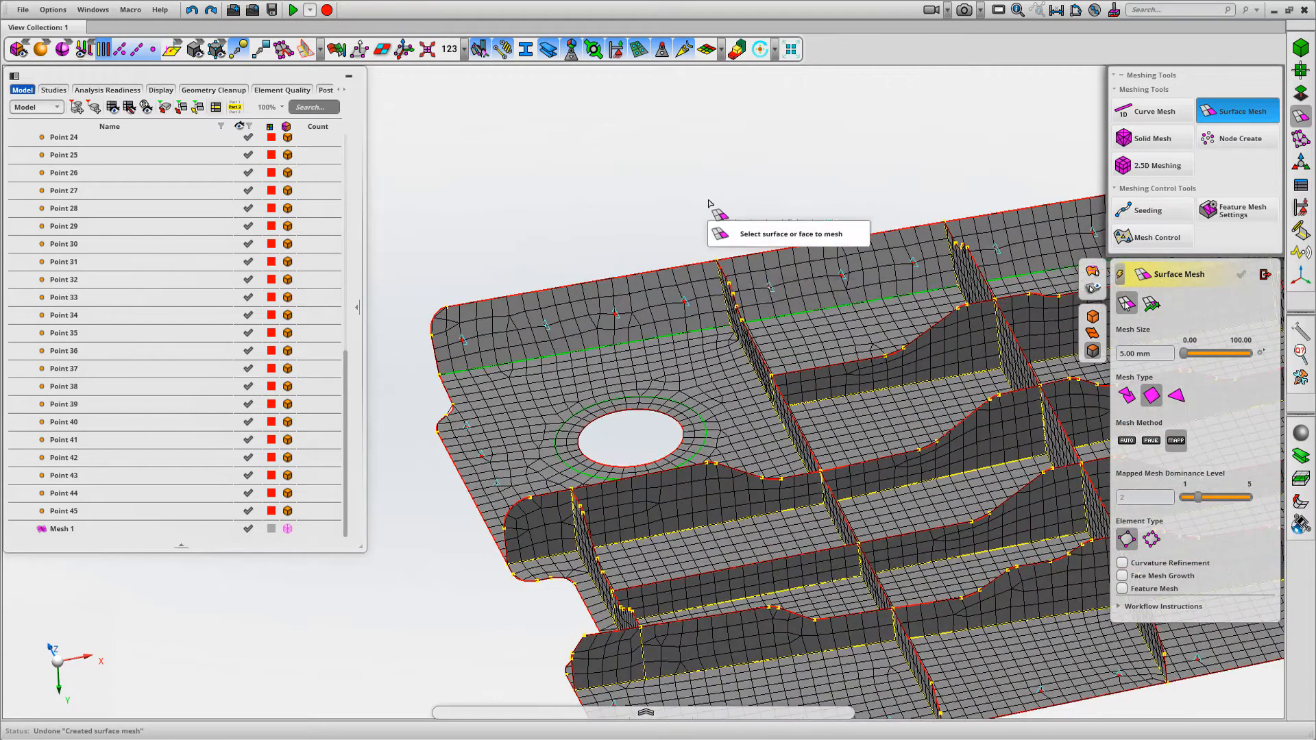
Remesh the upright flange's faces bay by bay with mapped quads, starting at the end beside the large hole
scroll(709, 198, up, 1)
click(545, 319)
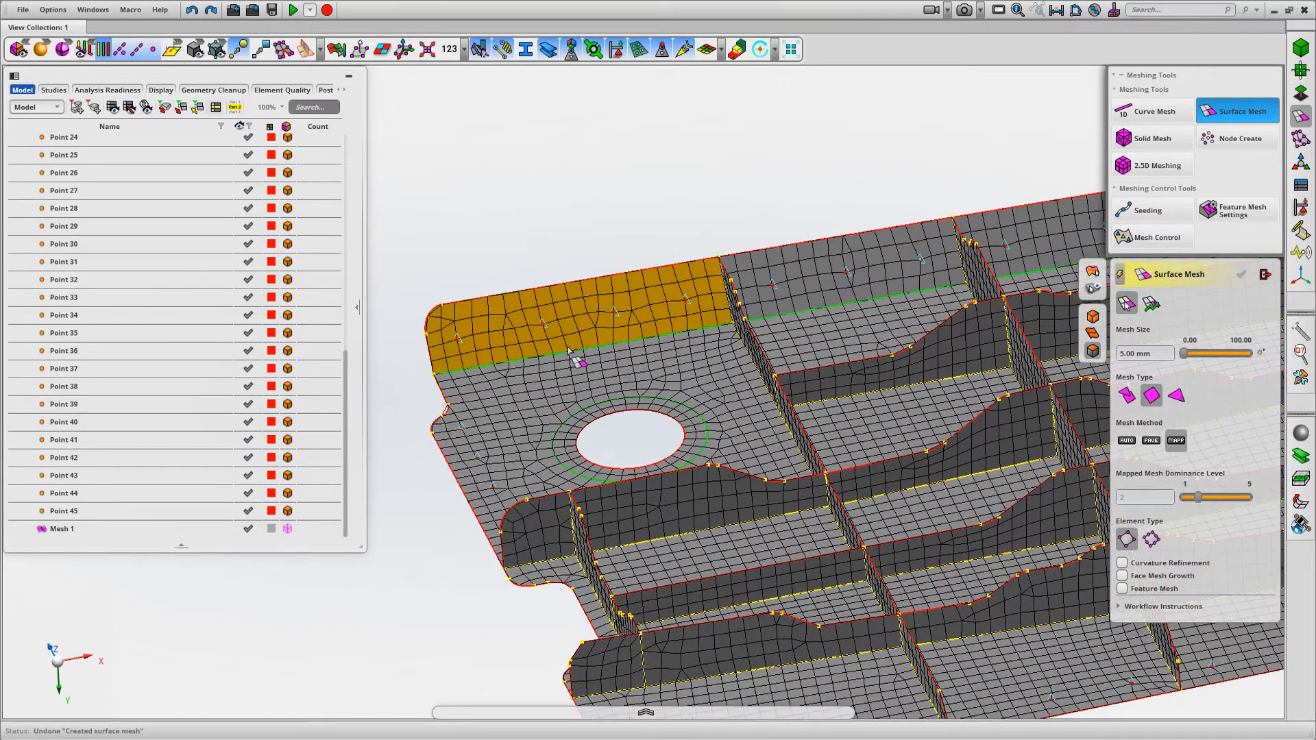
middle_drag(833, 196, 667, 254)
click(683, 353)
middle_drag(707, 205, 510, 239)
click(705, 307)
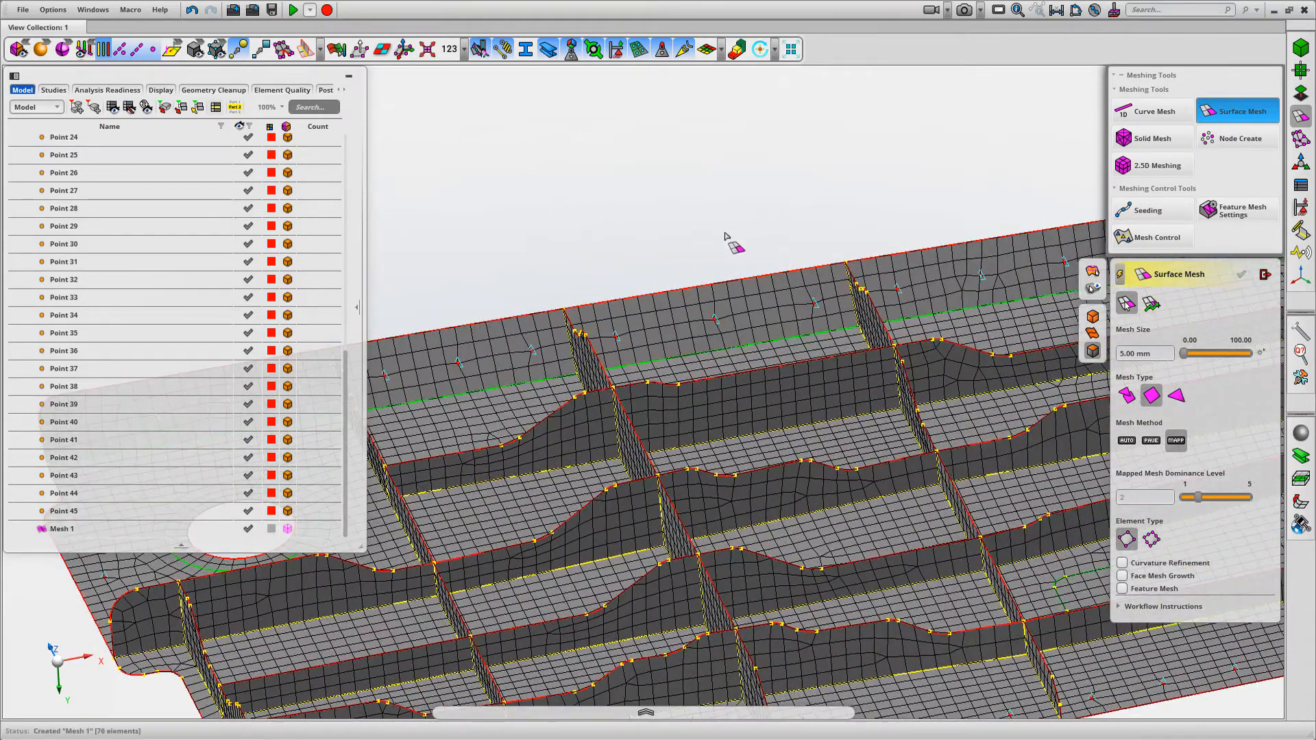
middle_drag(785, 221, 527, 252)
click(660, 283)
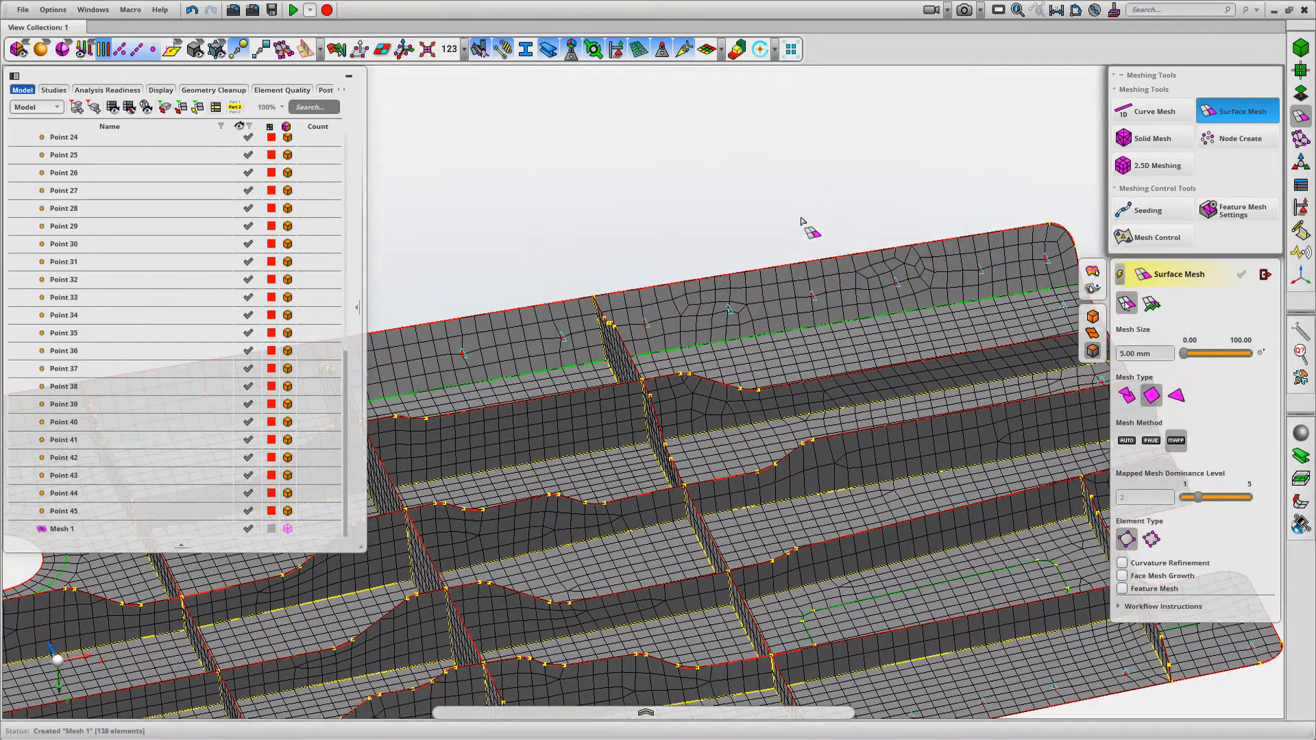
scroll(808, 223, down, 2)
middle_drag(758, 231, 655, 172)
middle_drag(731, 297, 788, 294)
click(791, 317)
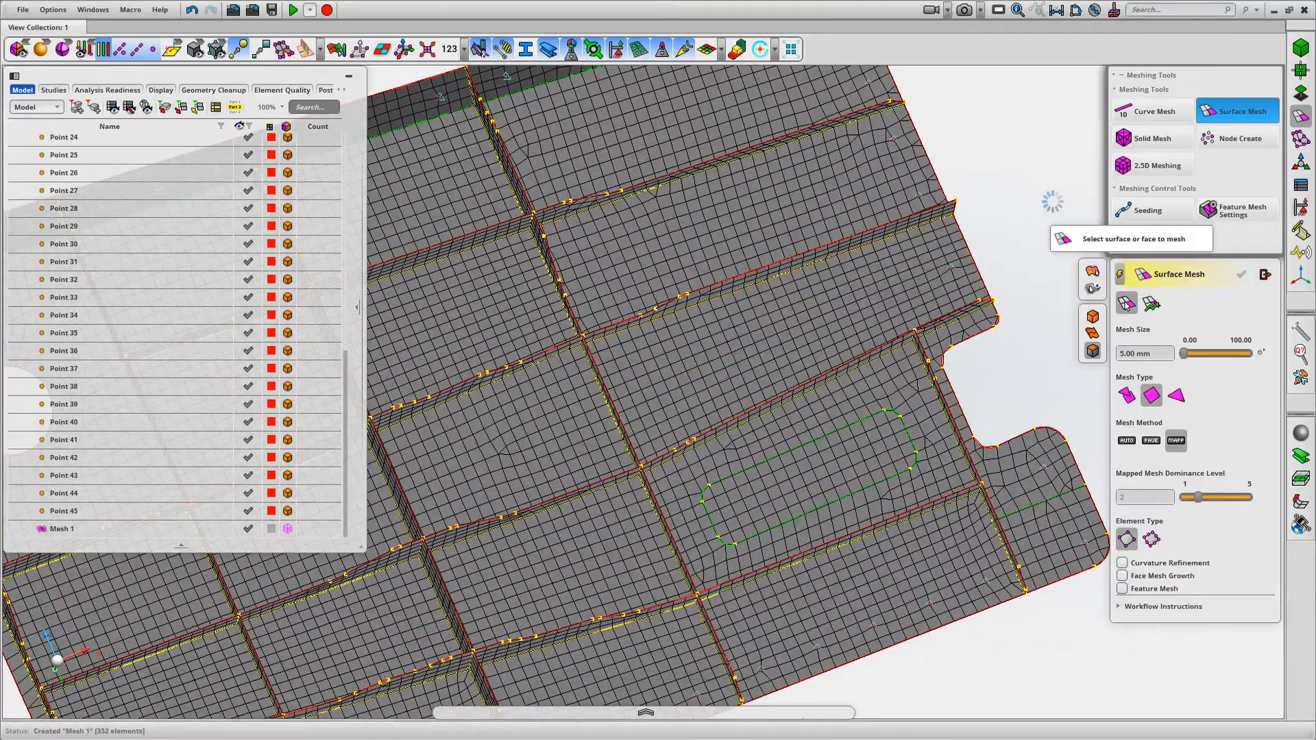
Split the tall tapered rib end face from the corner vertex on its upper edge straight down to its base
middle_drag(1042, 223, 1031, 128)
right_drag(607, 406, 834, 363)
right_drag(994, 590, 1098, 432)
middle_drag(969, 523, 913, 519)
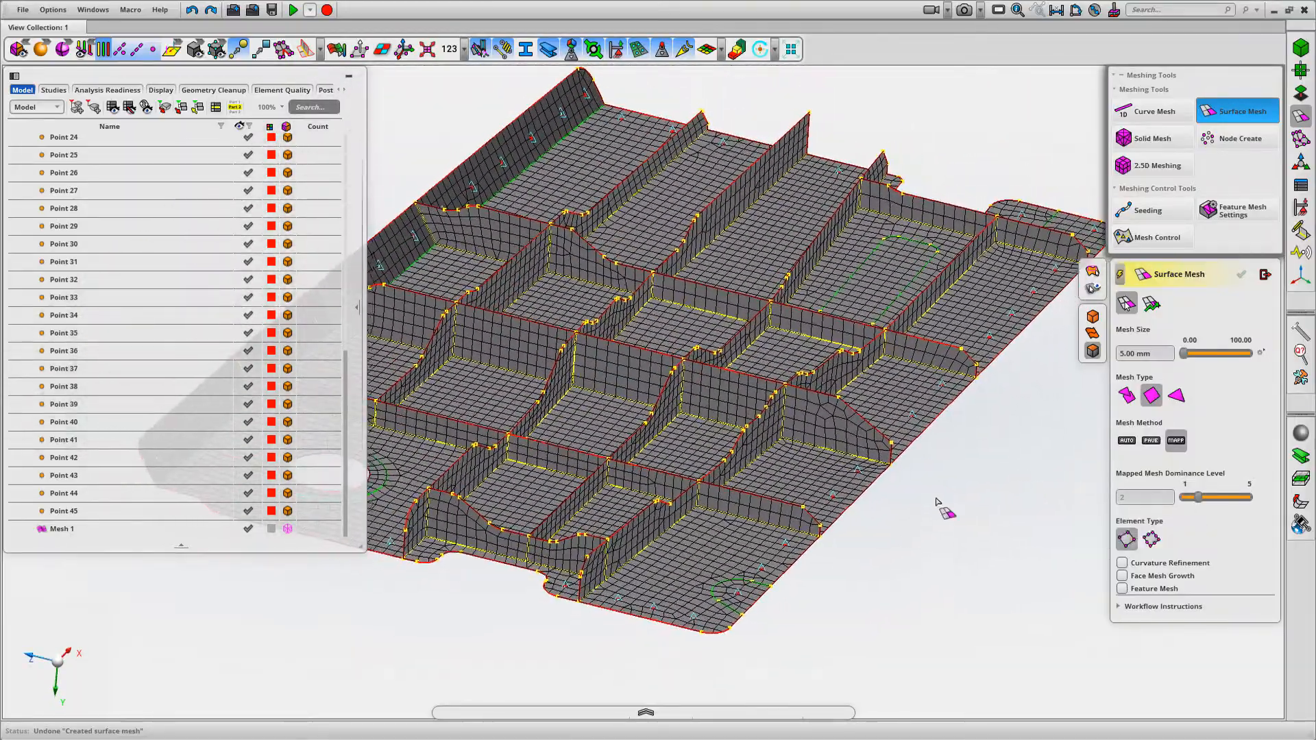
right_drag(913, 519, 957, 521)
scroll(957, 520, up, 2)
middle_drag(952, 533, 875, 569)
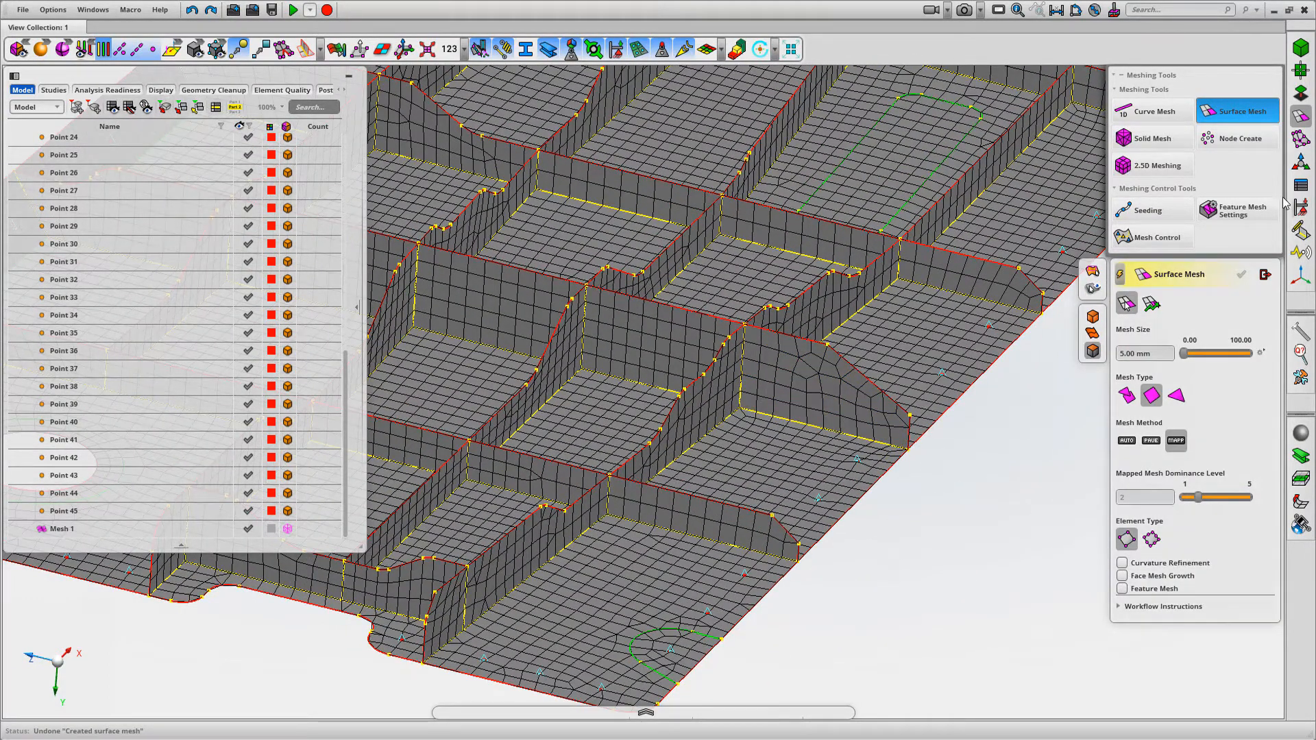
click(1301, 94)
click(1237, 111)
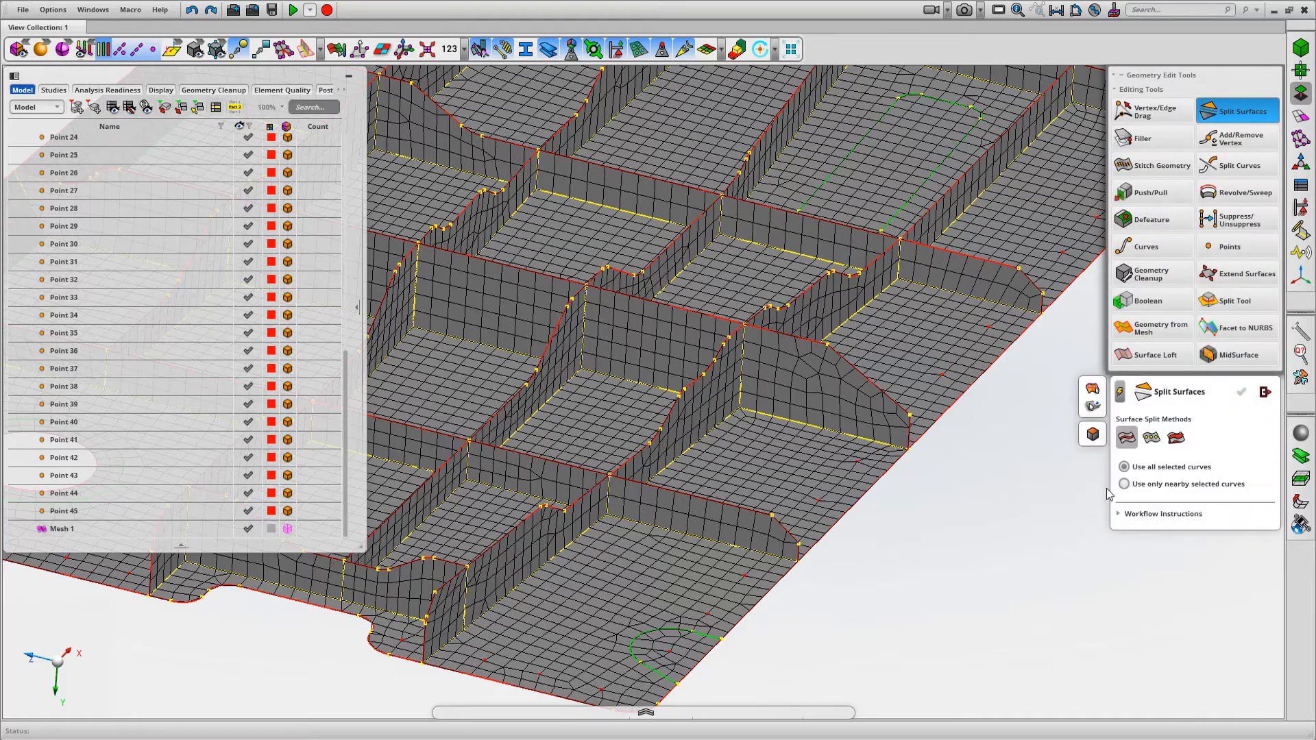
click(1151, 437)
click(826, 349)
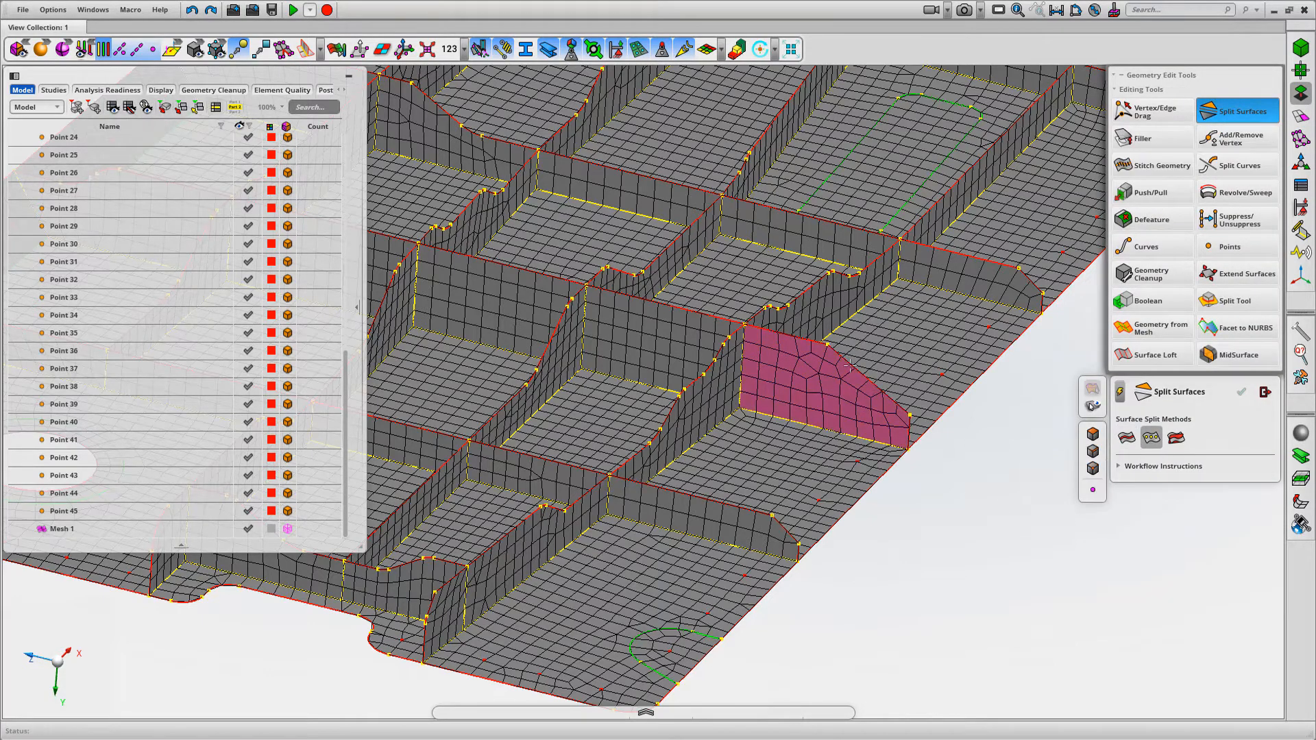
click(827, 344)
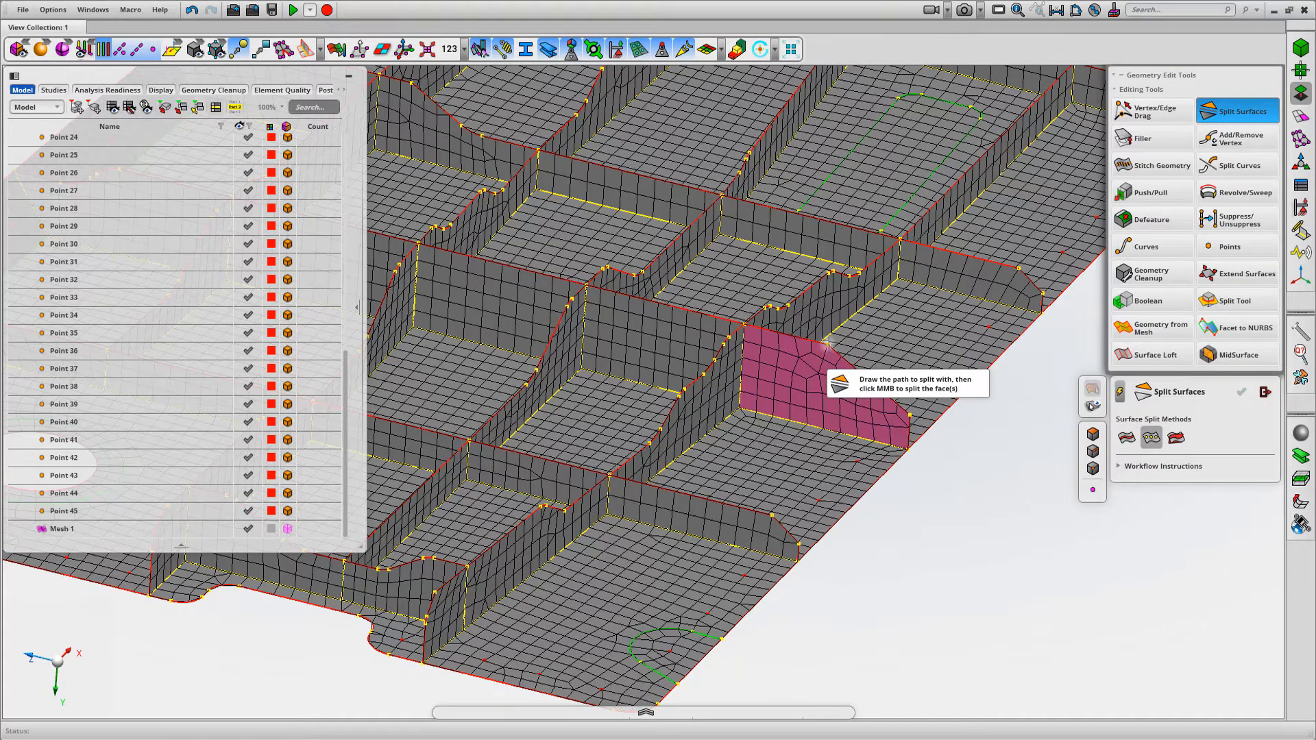
click(829, 434)
middle_click(990, 534)
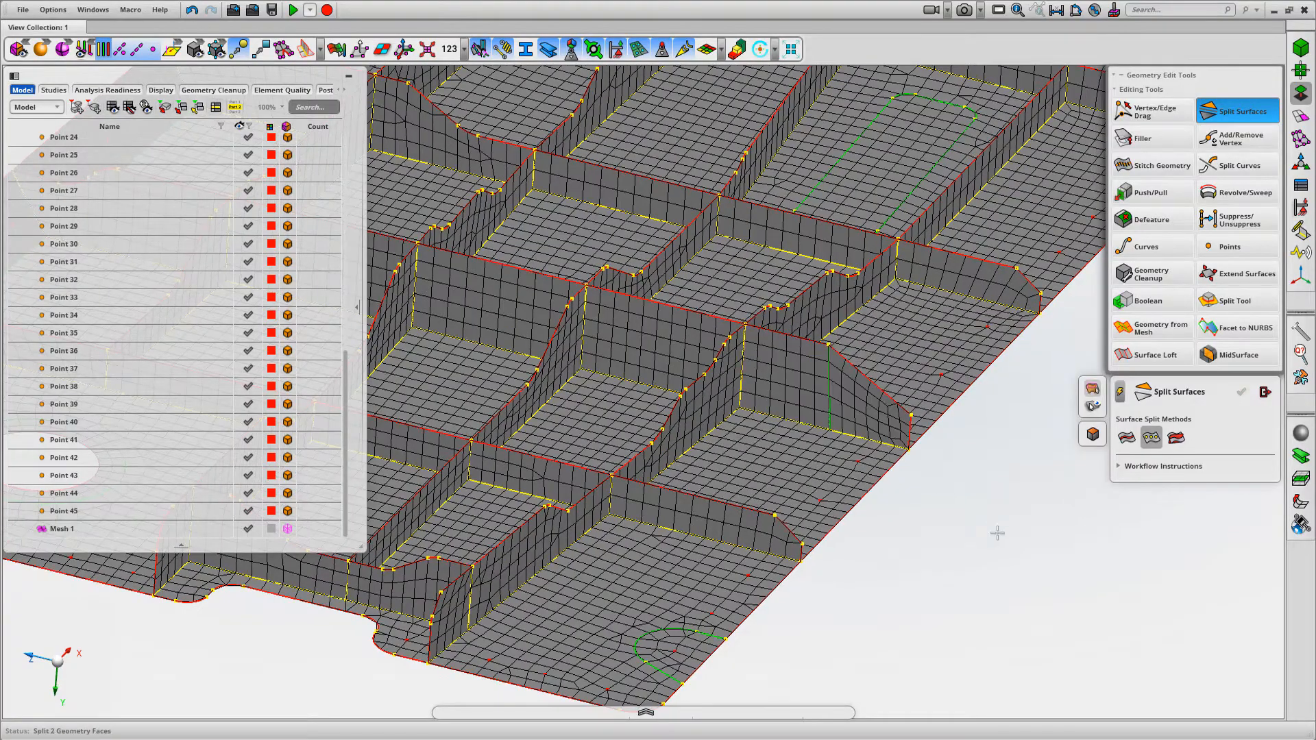
Split the neighboring short rib end face between the vertex on its upper edge and its base
middle_drag(1012, 533, 910, 518)
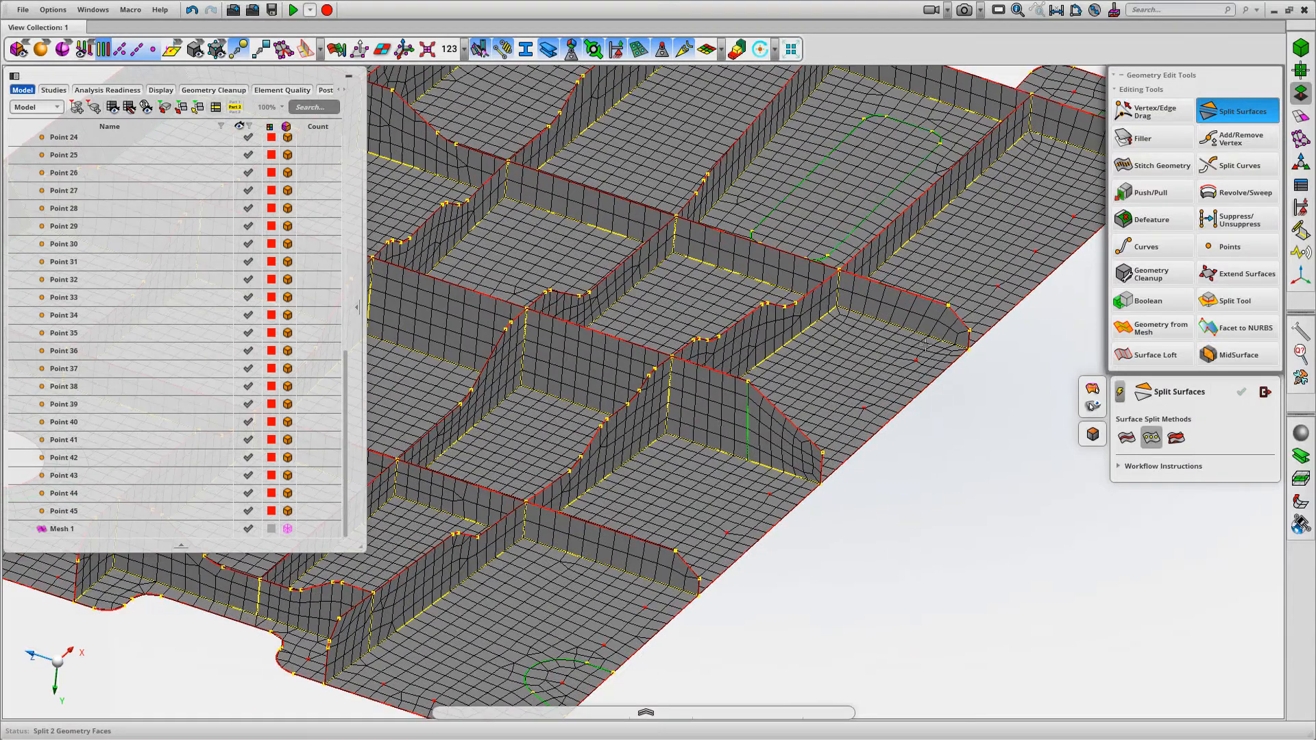
click(946, 305)
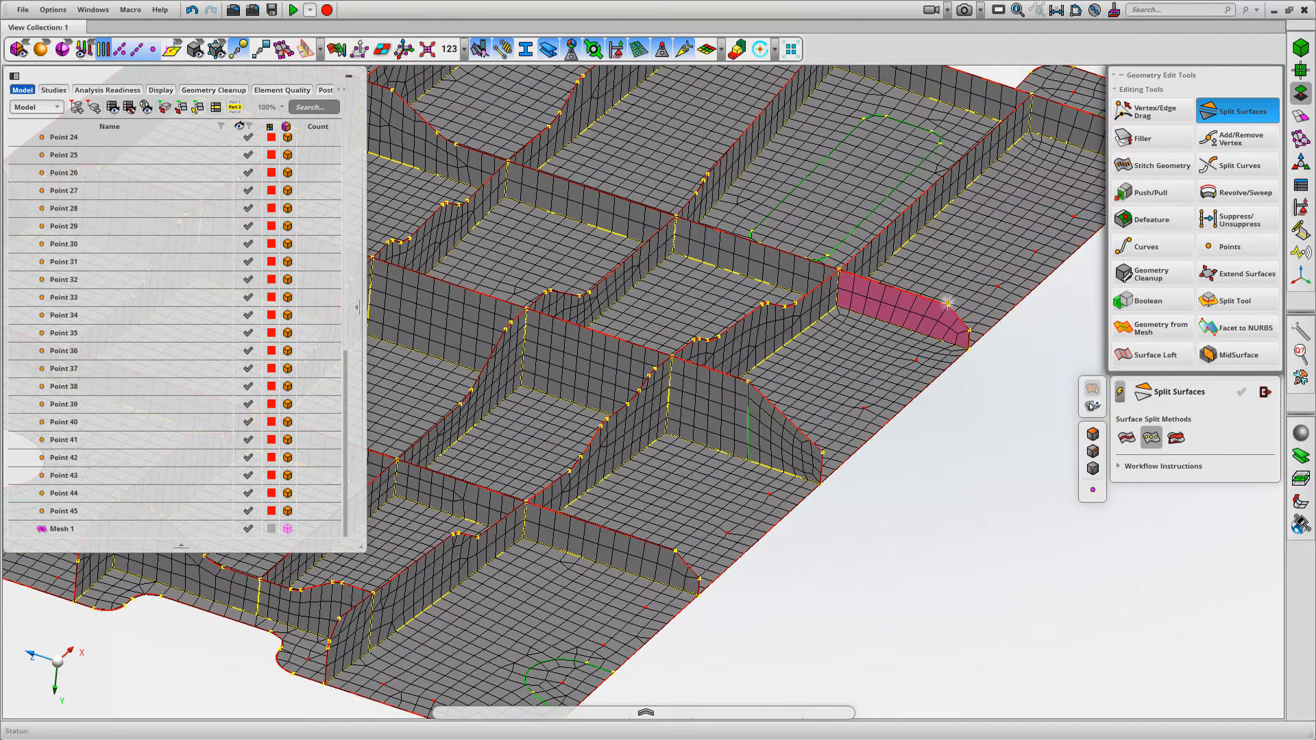
middle_click(1004, 410)
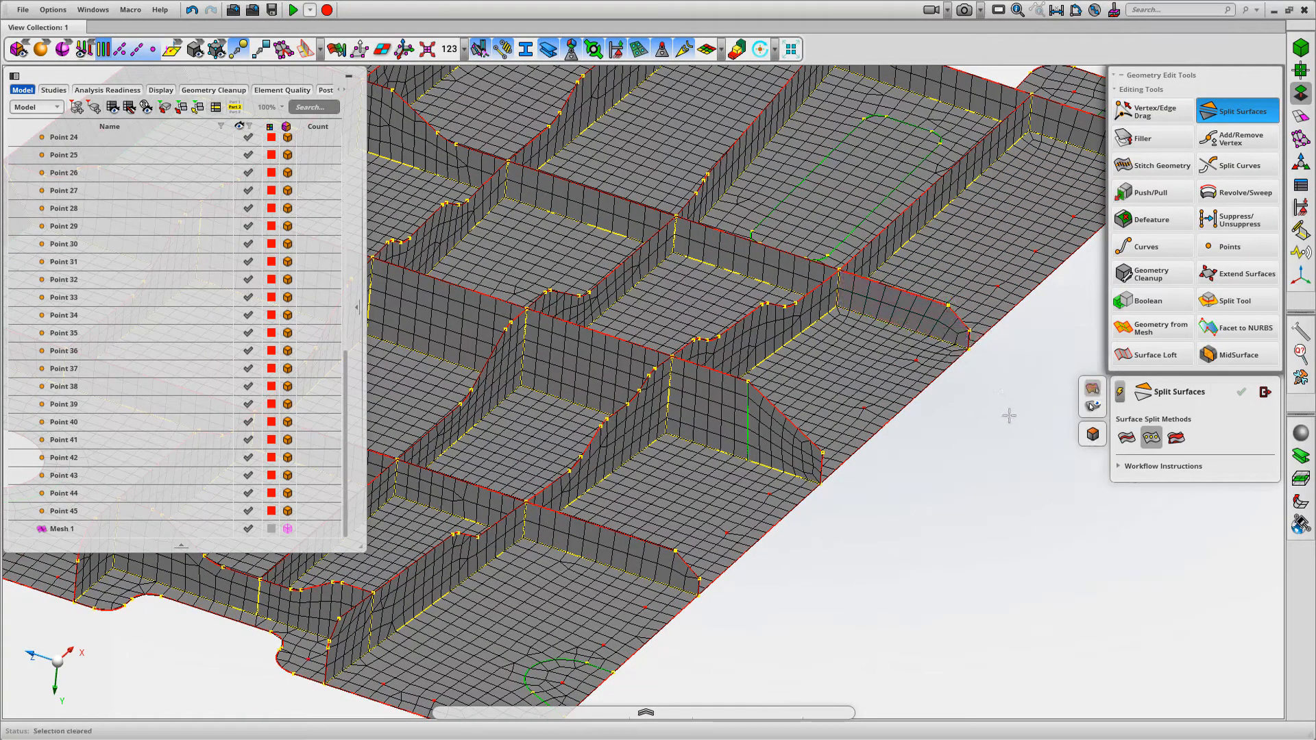
click(953, 329)
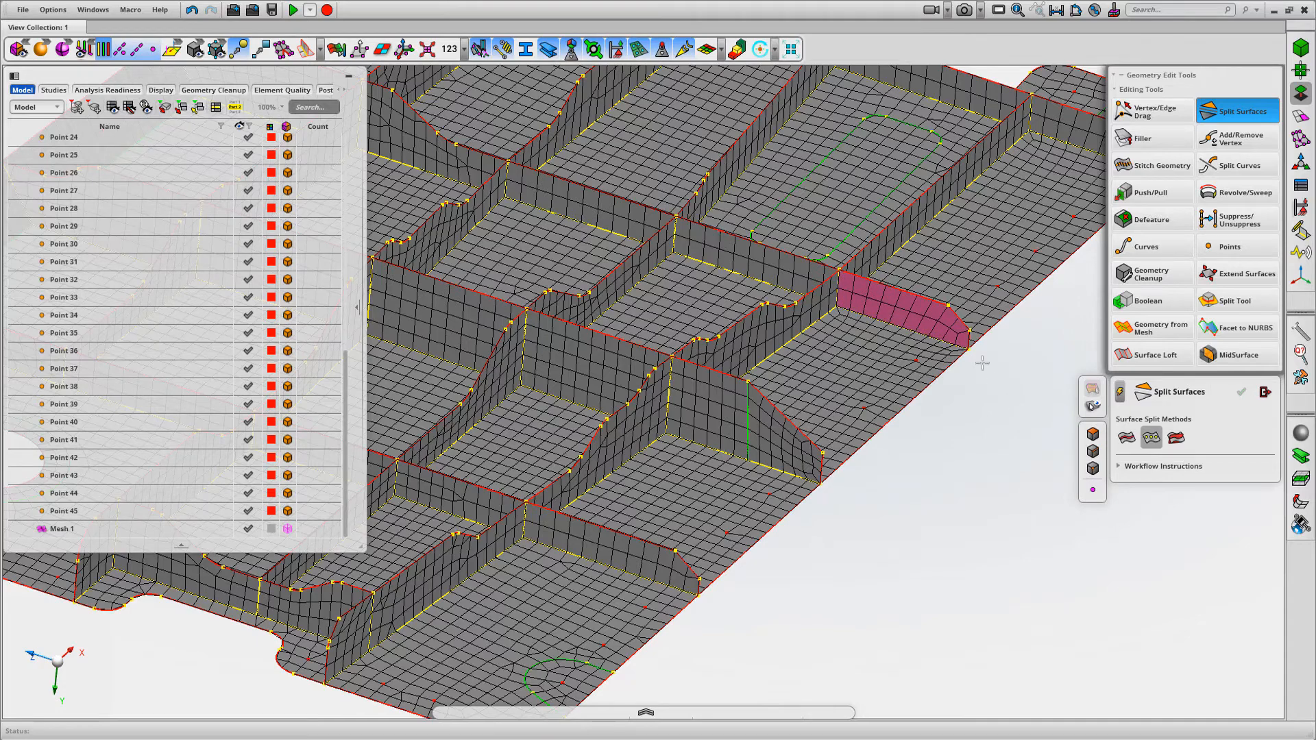
click(947, 306)
middle_click(1007, 415)
Remesh the faces around the split short rib end with the mixed mesh type and the Auto method
middle_drag(1007, 416, 940, 461)
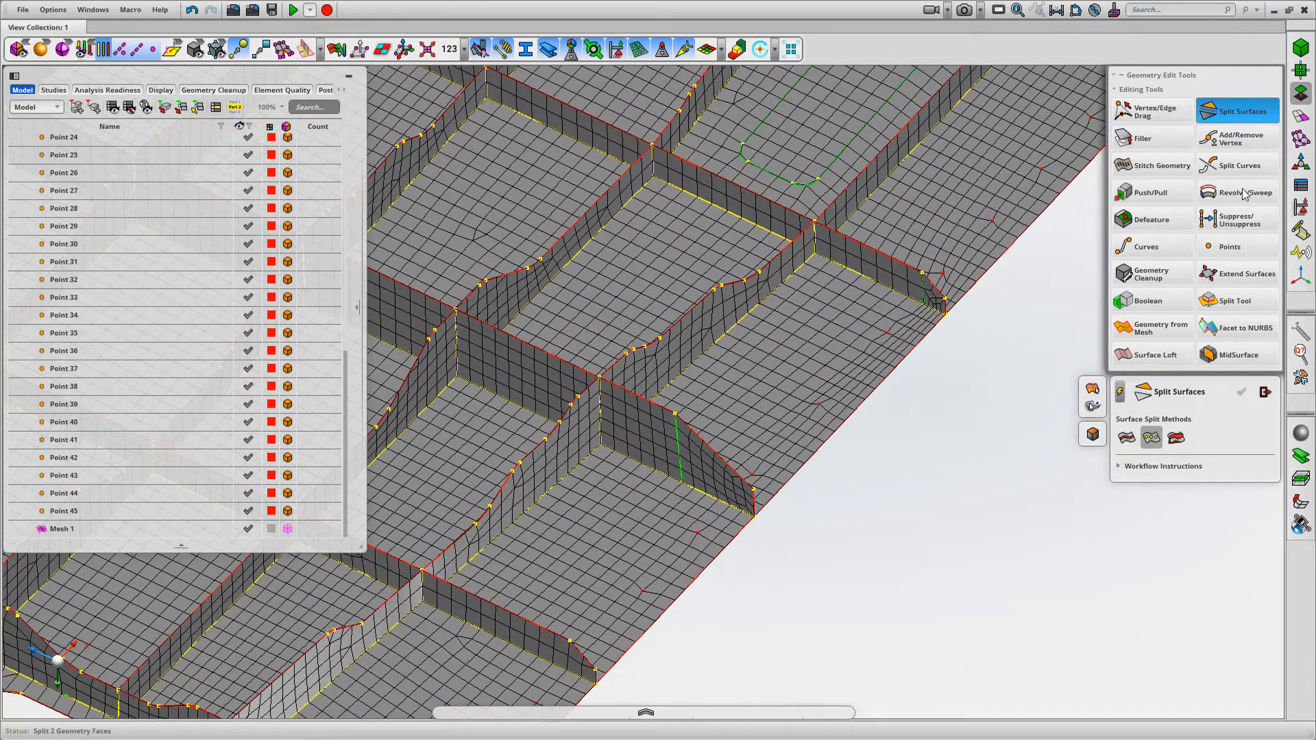
click(1300, 117)
click(1242, 112)
drag(988, 401, 903, 266)
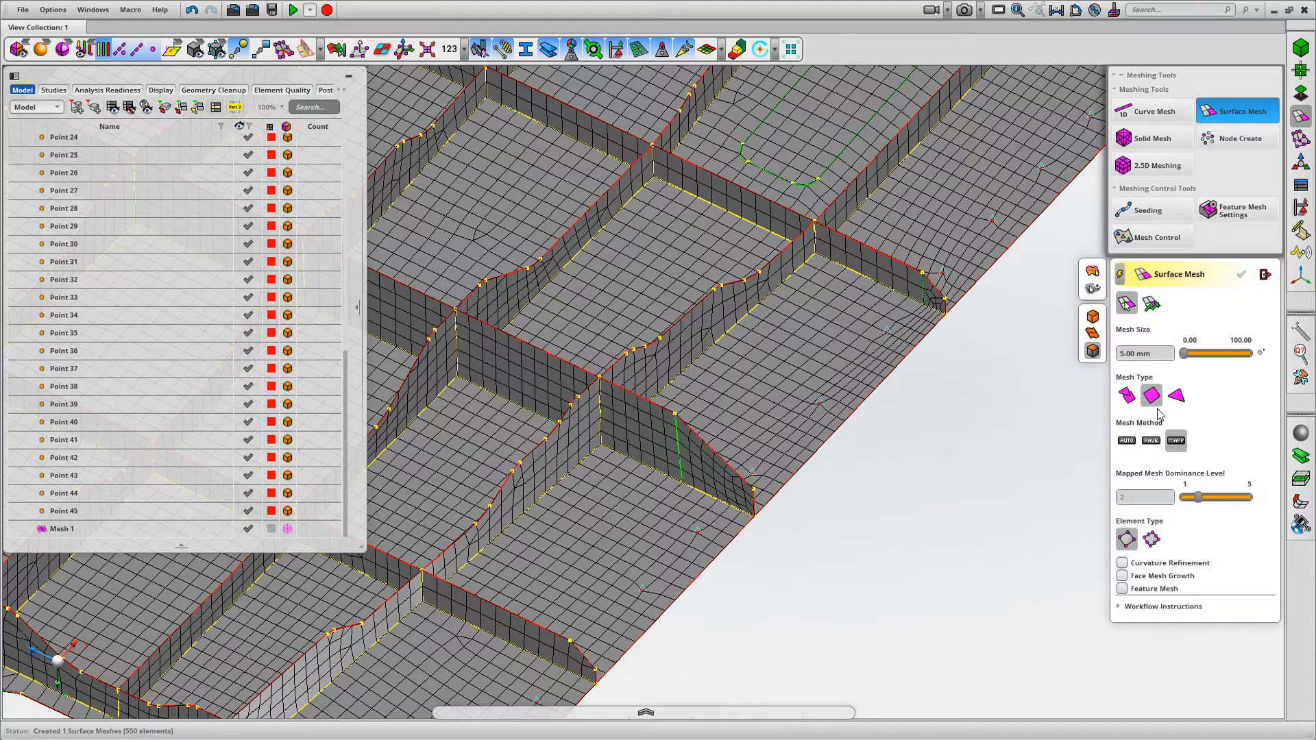
click(1126, 396)
click(1126, 440)
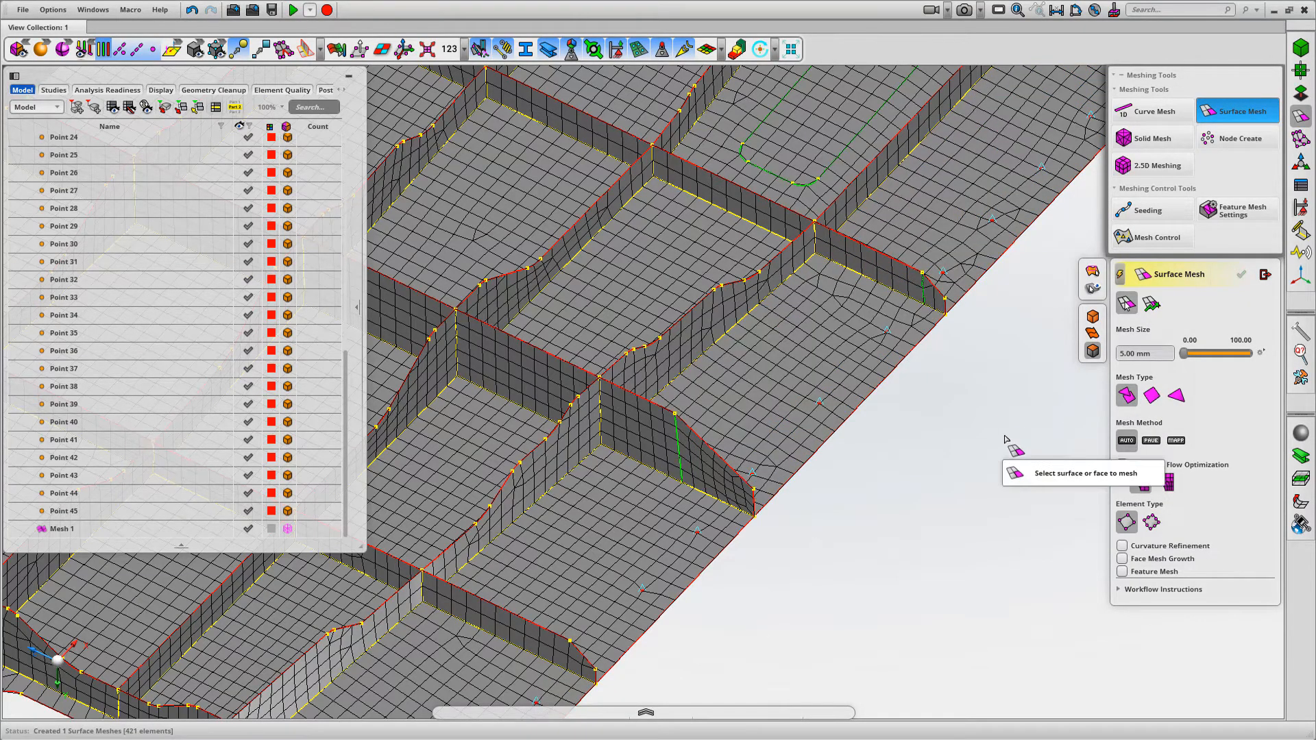
right_drag(1005, 438, 920, 488)
middle_drag(919, 488, 923, 474)
Remesh the base faces on both sides of the short rib end together with the quad mesh type and Mapped method
click(1153, 396)
click(1176, 440)
click(897, 298)
click(792, 419)
middle_drag(928, 421, 922, 424)
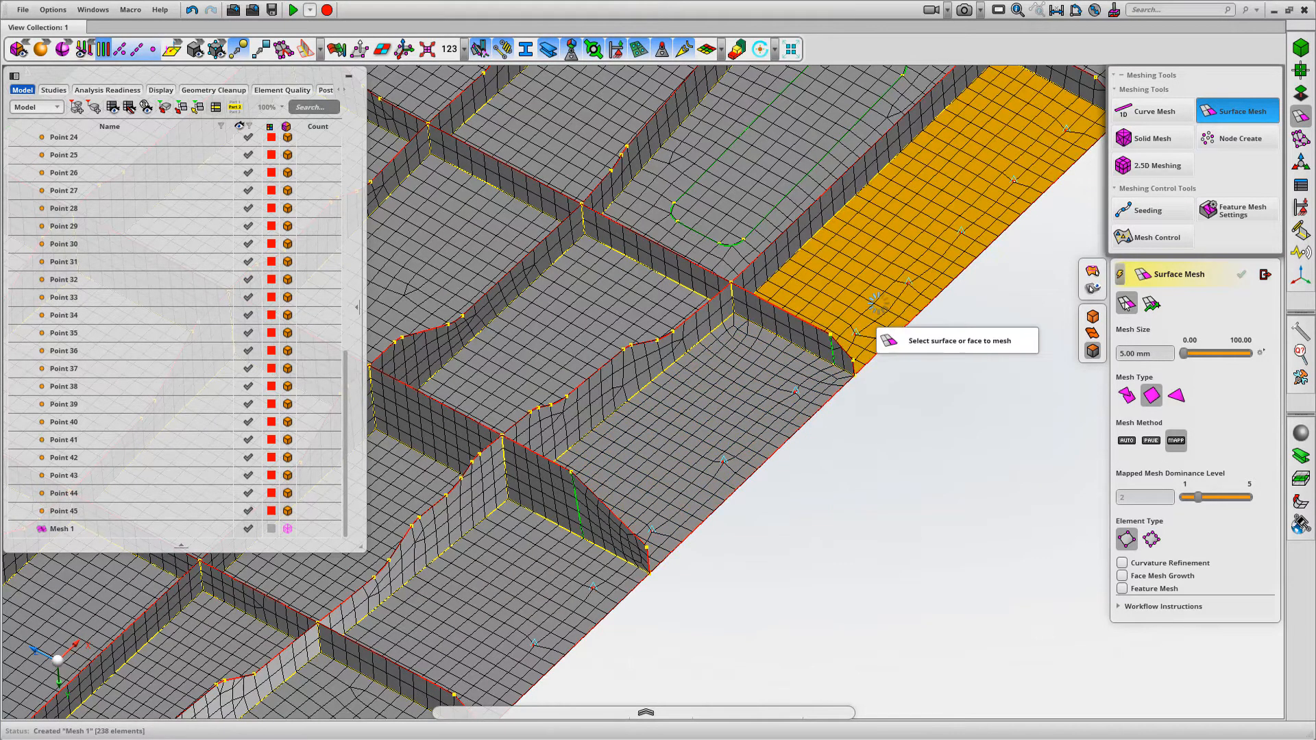
click(816, 377)
click(891, 304)
middle_click(925, 426)
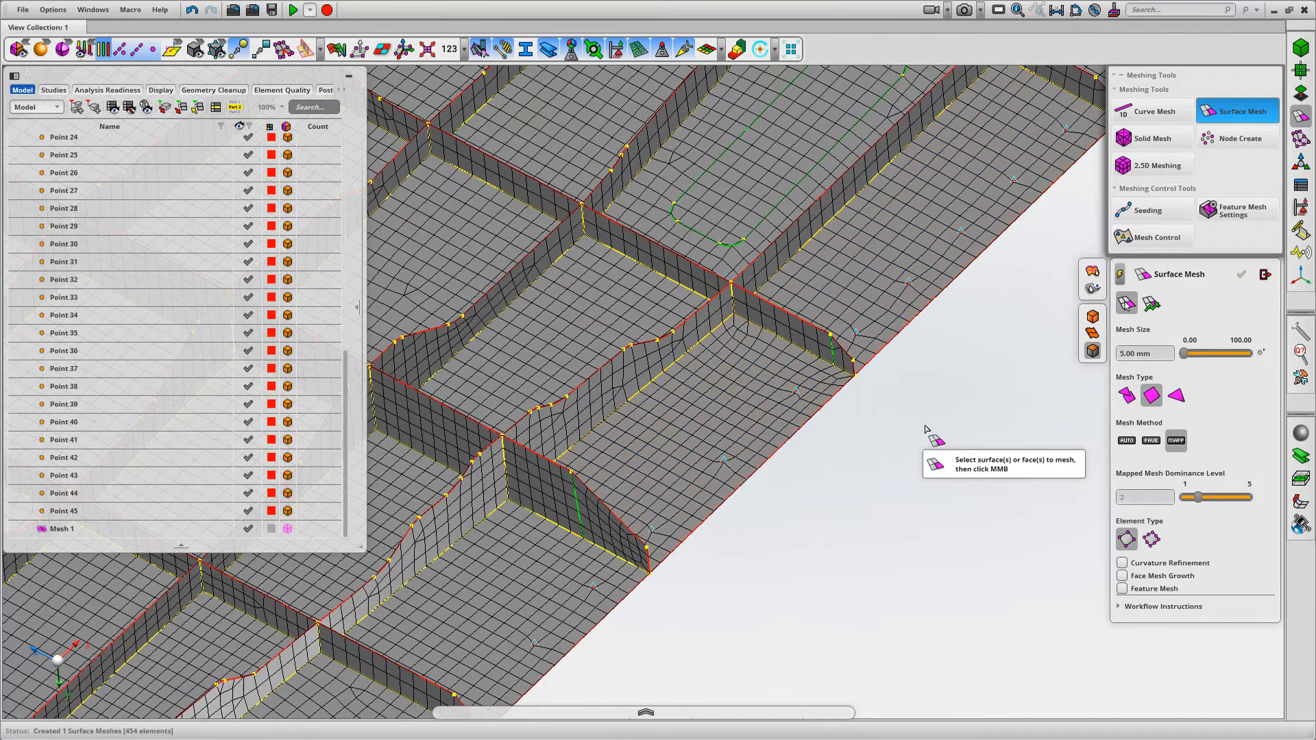
Try mapped quad remeshing of the short rib end faces together with the adjacent base faces, and close Surface Mesh
drag(808, 393, 807, 396)
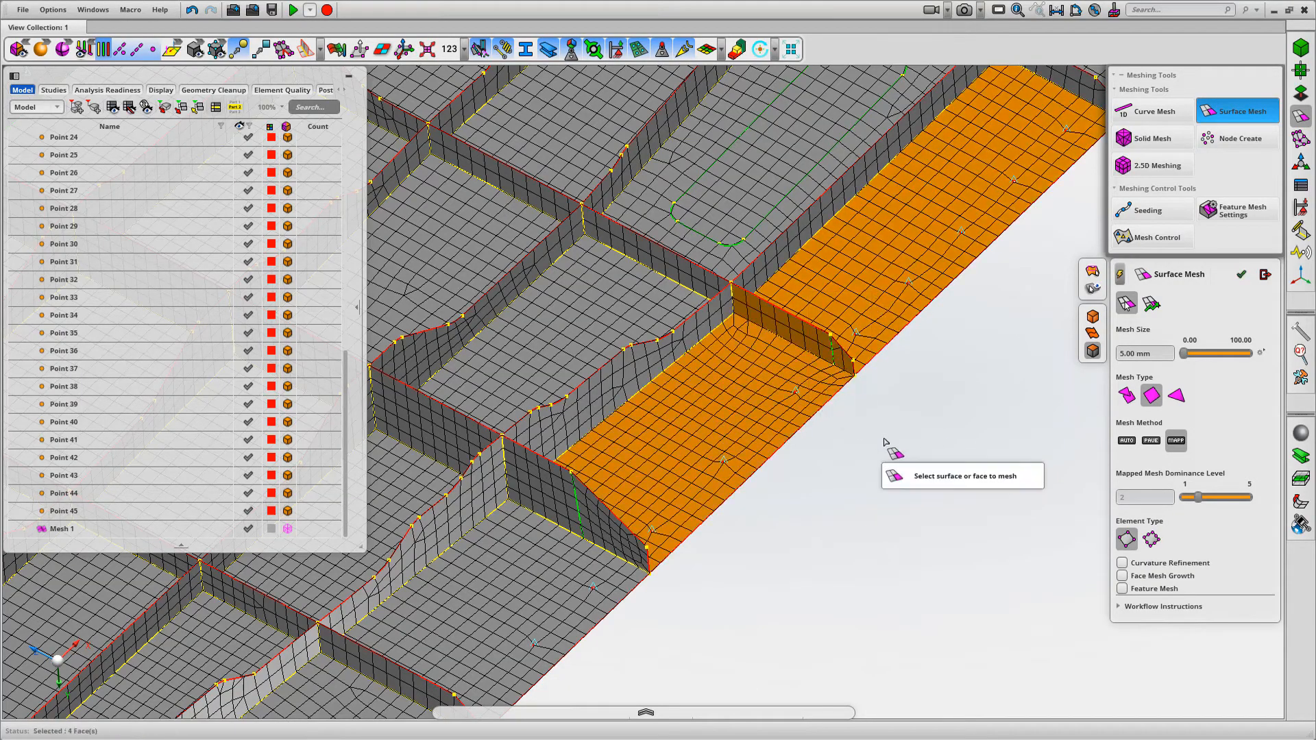
middle_click(882, 443)
middle_drag(943, 457, 962, 436)
scroll(947, 436, up, 2)
click(1265, 275)
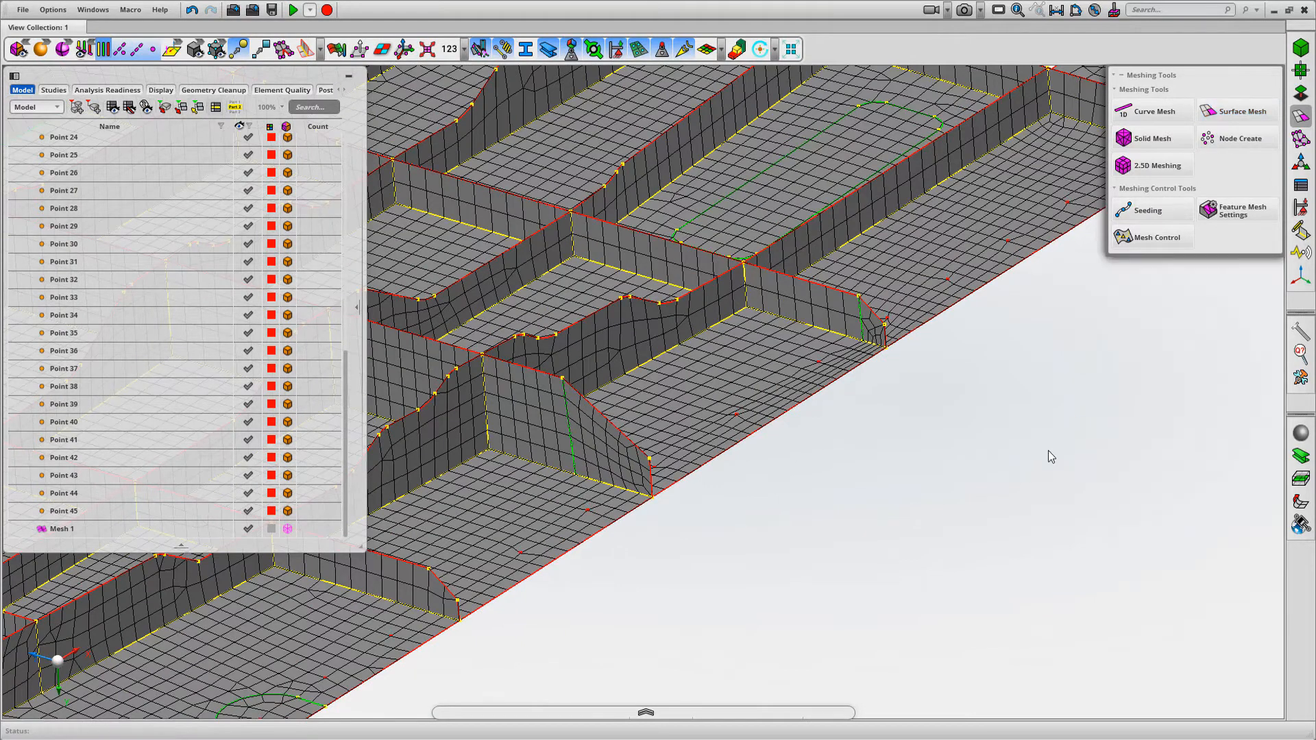
key(ctrl+z)
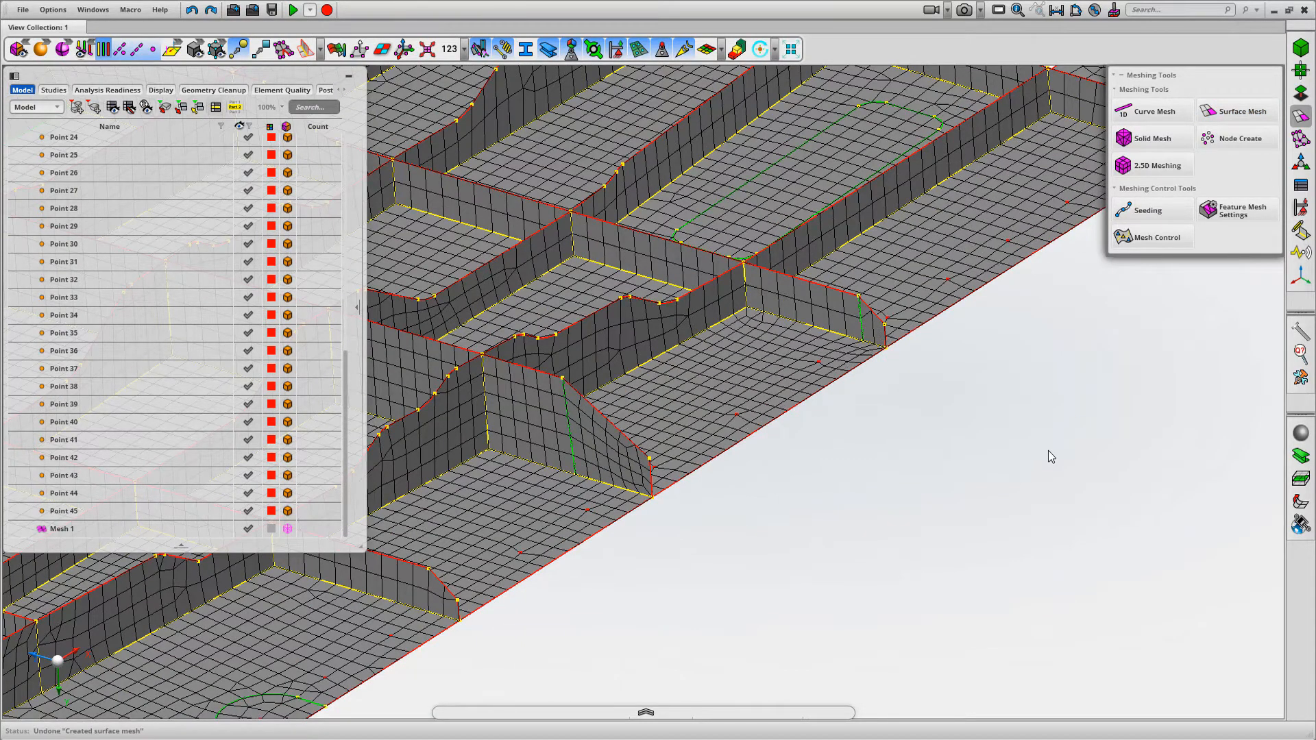
Undo the recent surface remeshes around the rib ends and the splits of their end faces
key(ctrl+z)
key(ctrl+z)
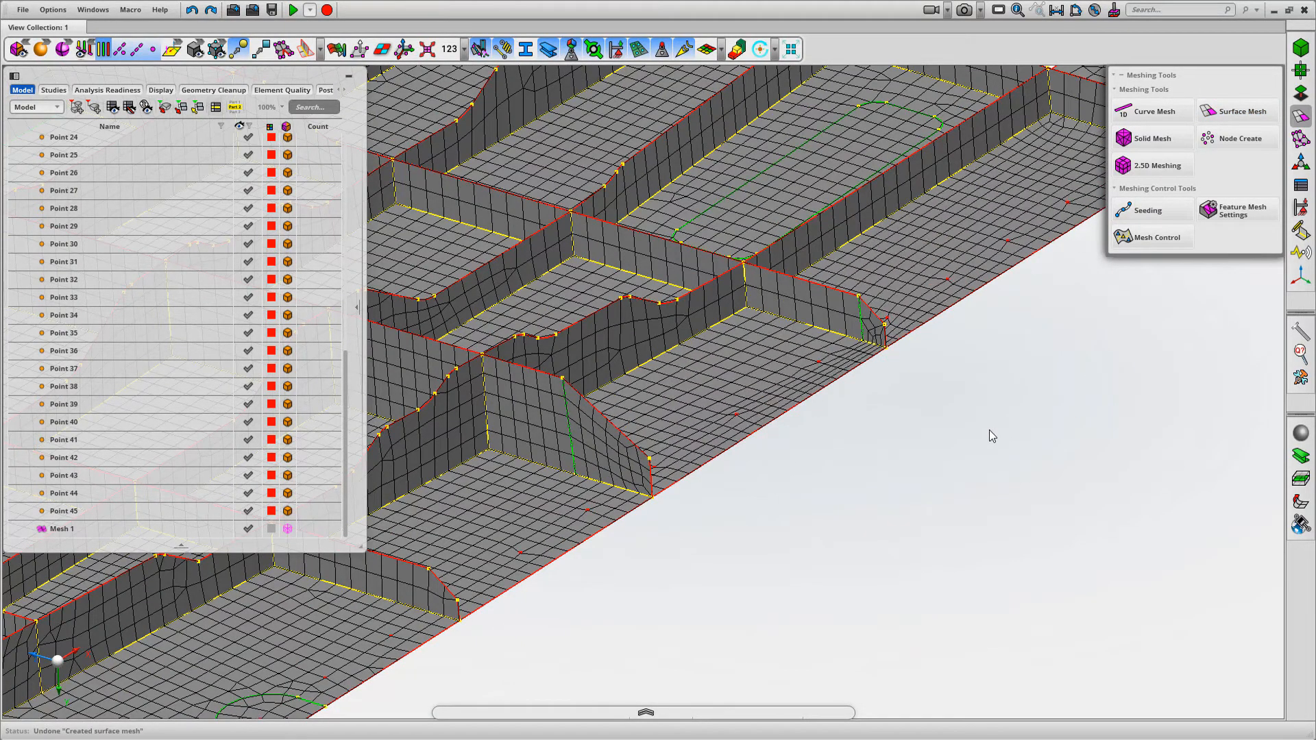
key(ctrl+z)
key(ctrl+z)
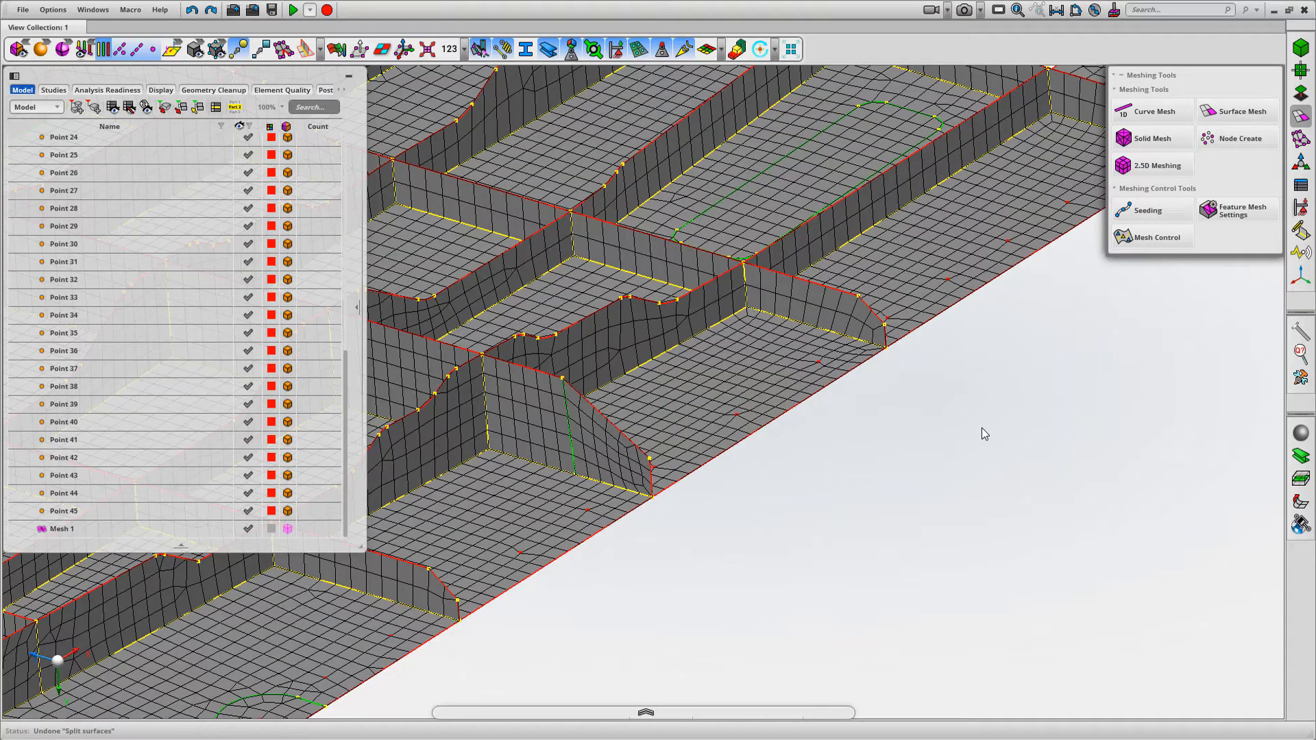
Remesh the base face beside the tall rib's end with 5 mm quad elements and the Mapped method, and close Surface Mesh
middle_drag(985, 433, 739, 330)
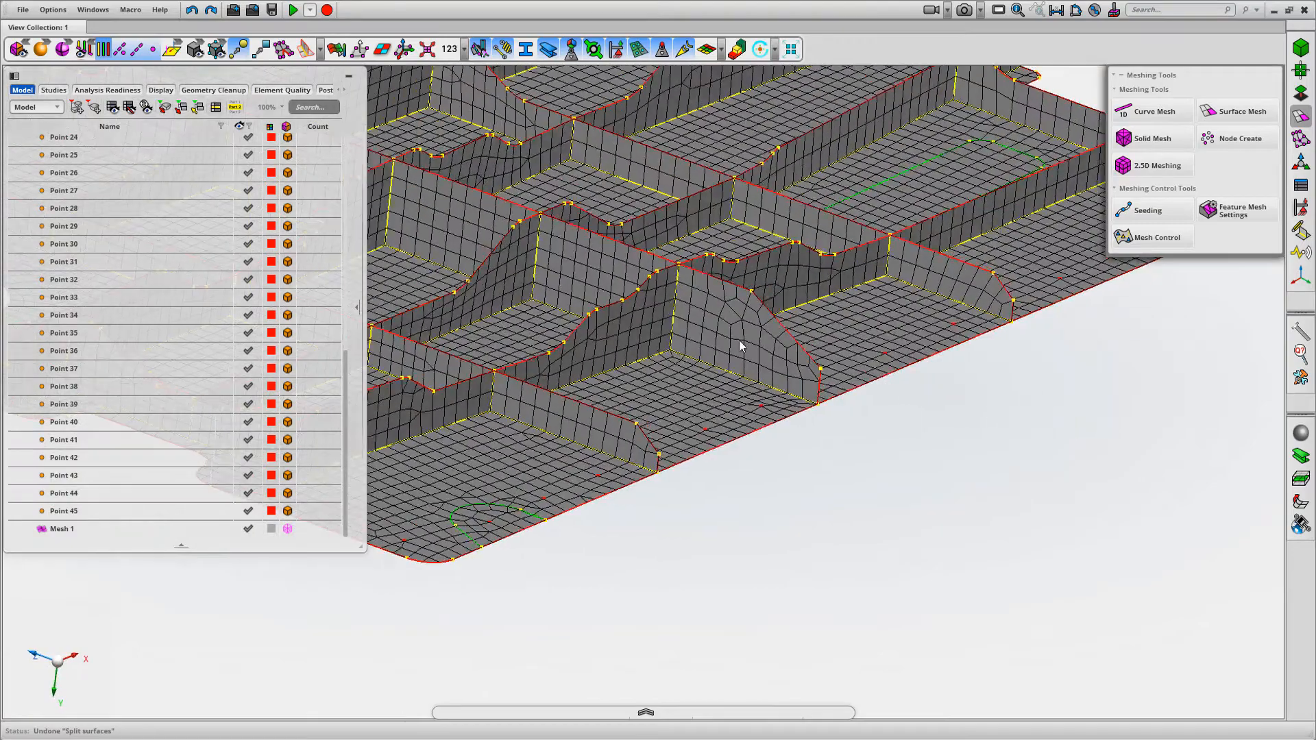
mouse_move(928, 493)
middle_down()
mouse_move(911, 479)
mouse_move(949, 488)
middle_up()
click(1240, 113)
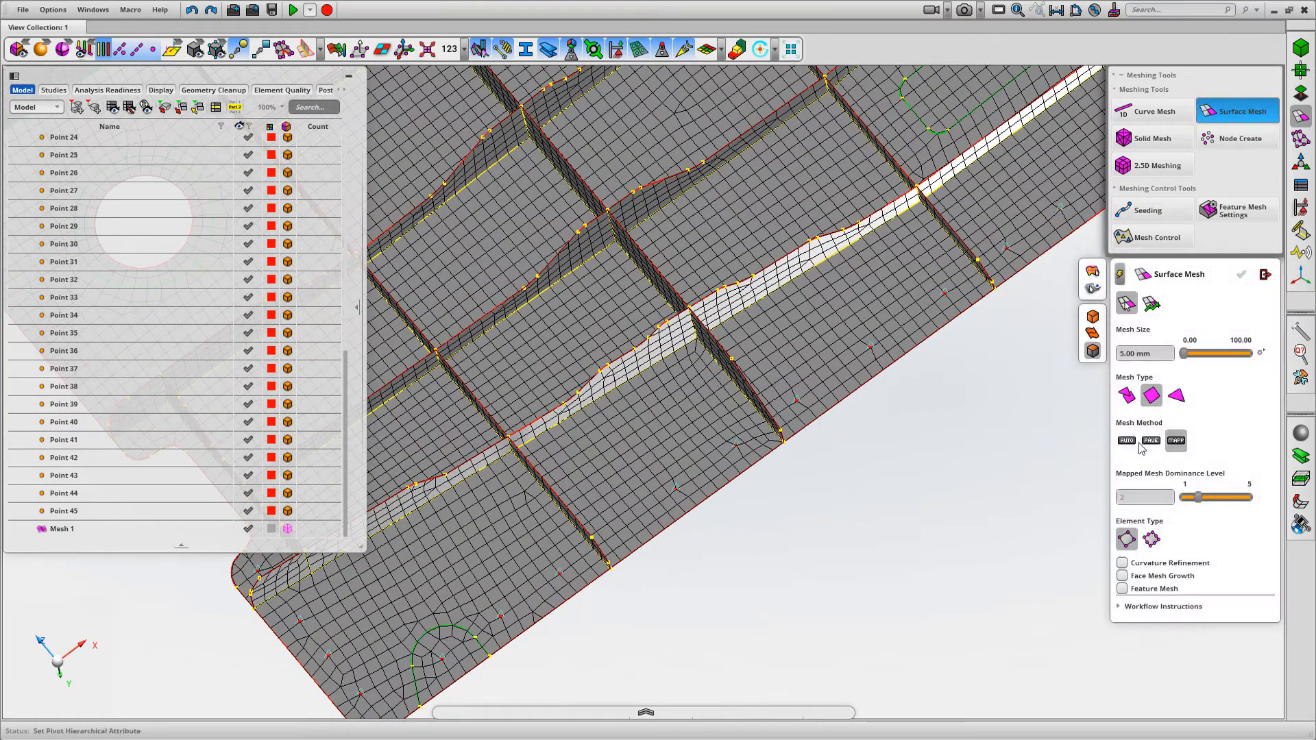
click(756, 412)
middle_click(857, 457)
middle_drag(901, 440, 987, 473)
click(1265, 274)
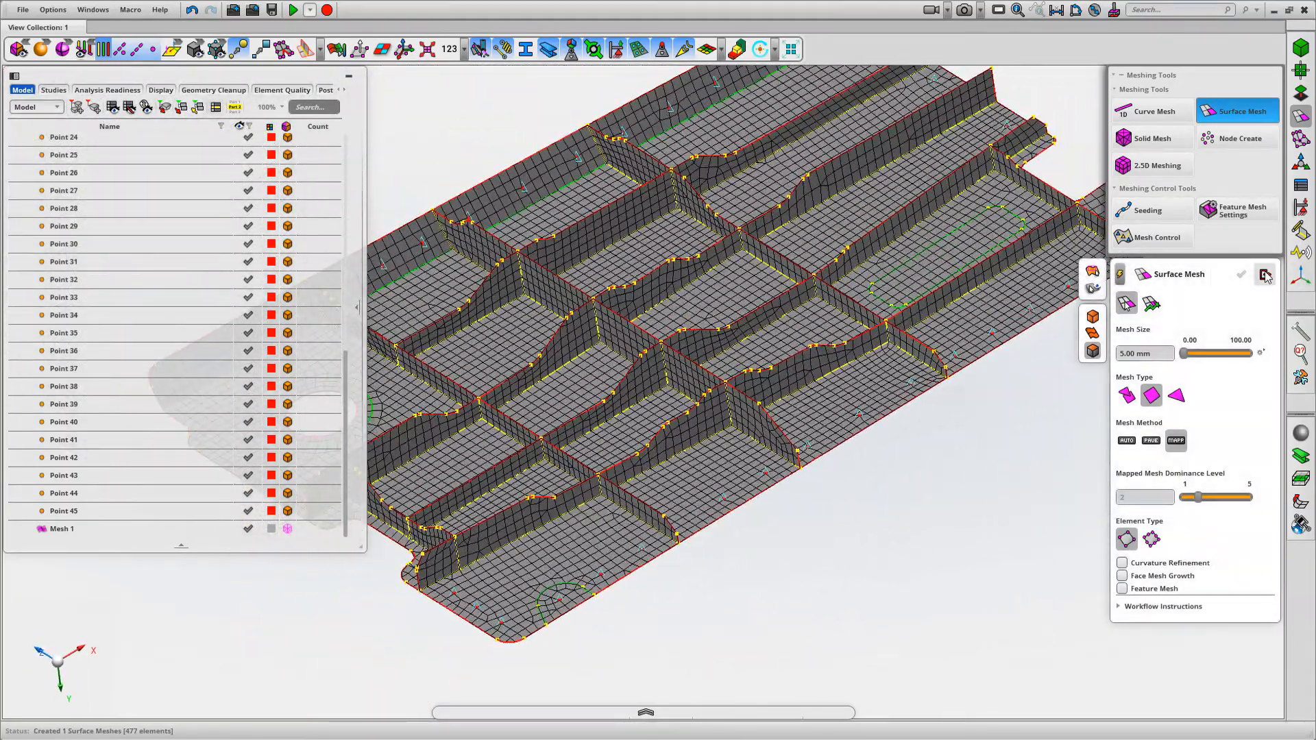
Display the element Quality Index on the panel mesh and examine the lower-quality elements around the rib ends
scroll(1048, 499, down, 3)
middle_drag(1052, 434, 1161, 469)
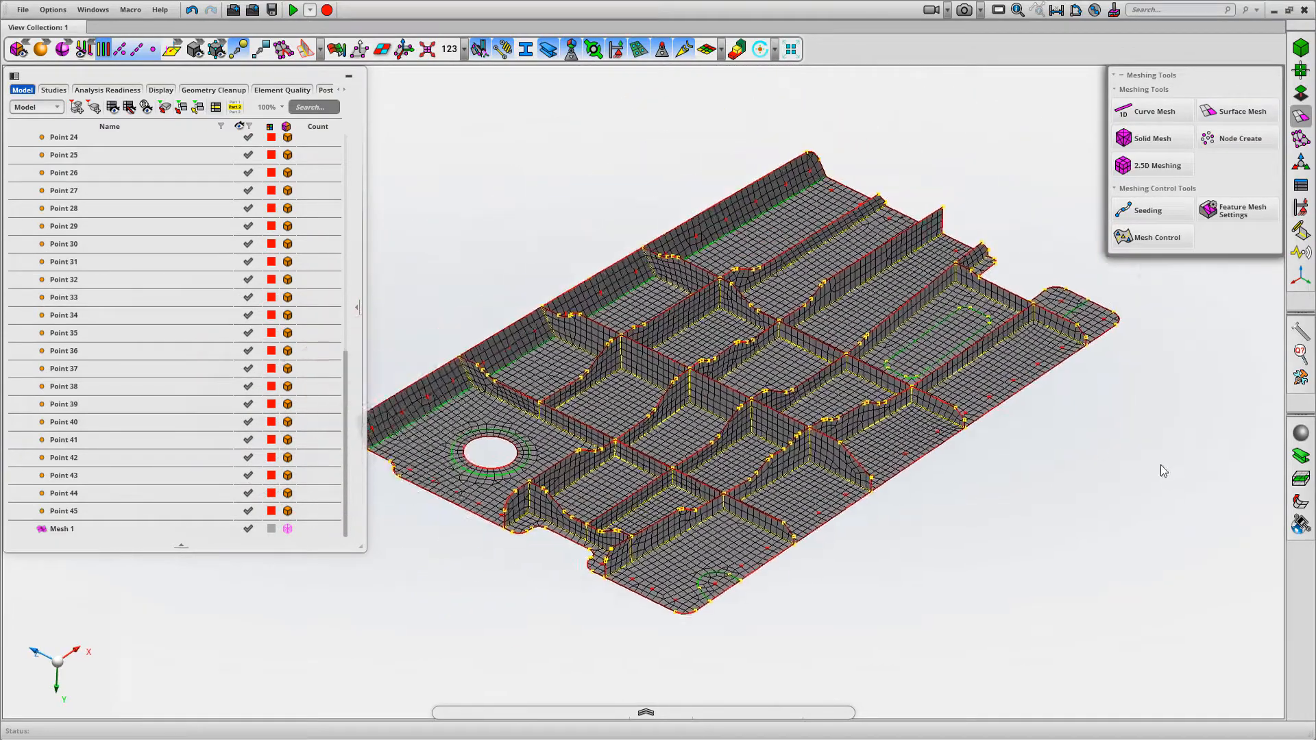
click(336, 49)
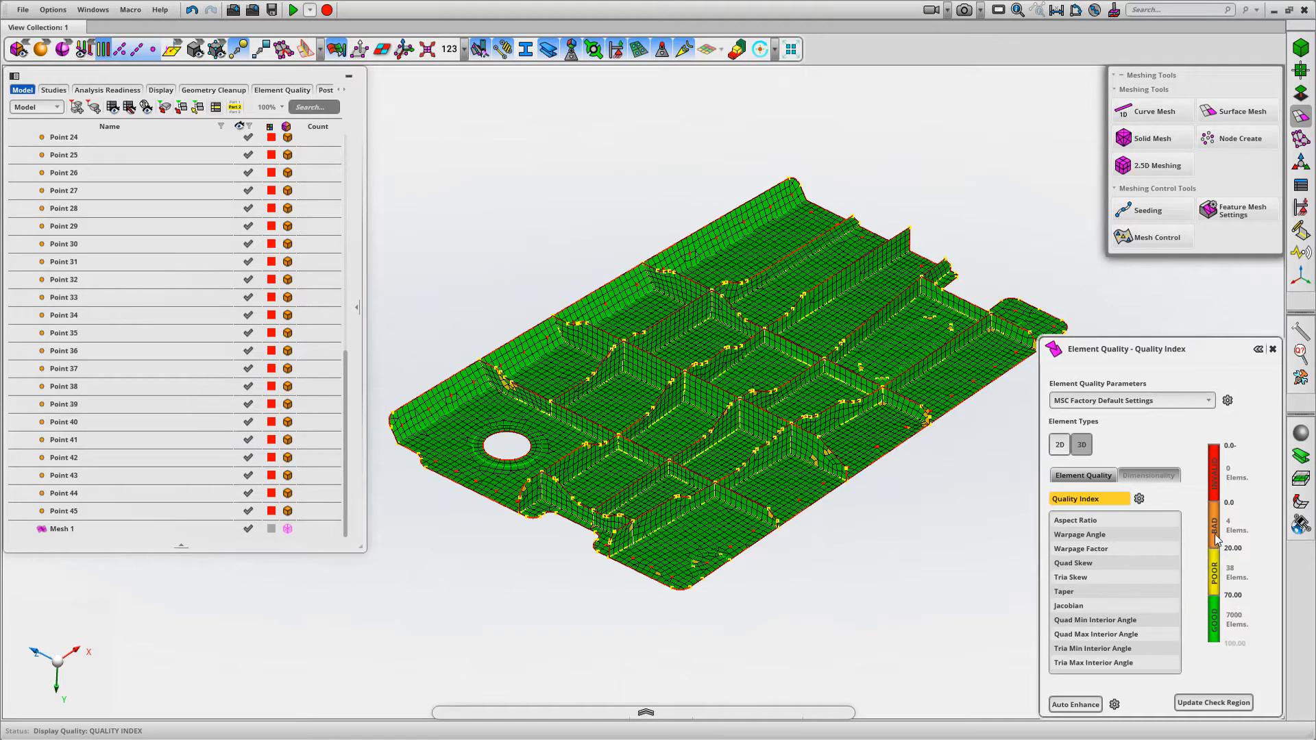
middle_drag(952, 423, 950, 430)
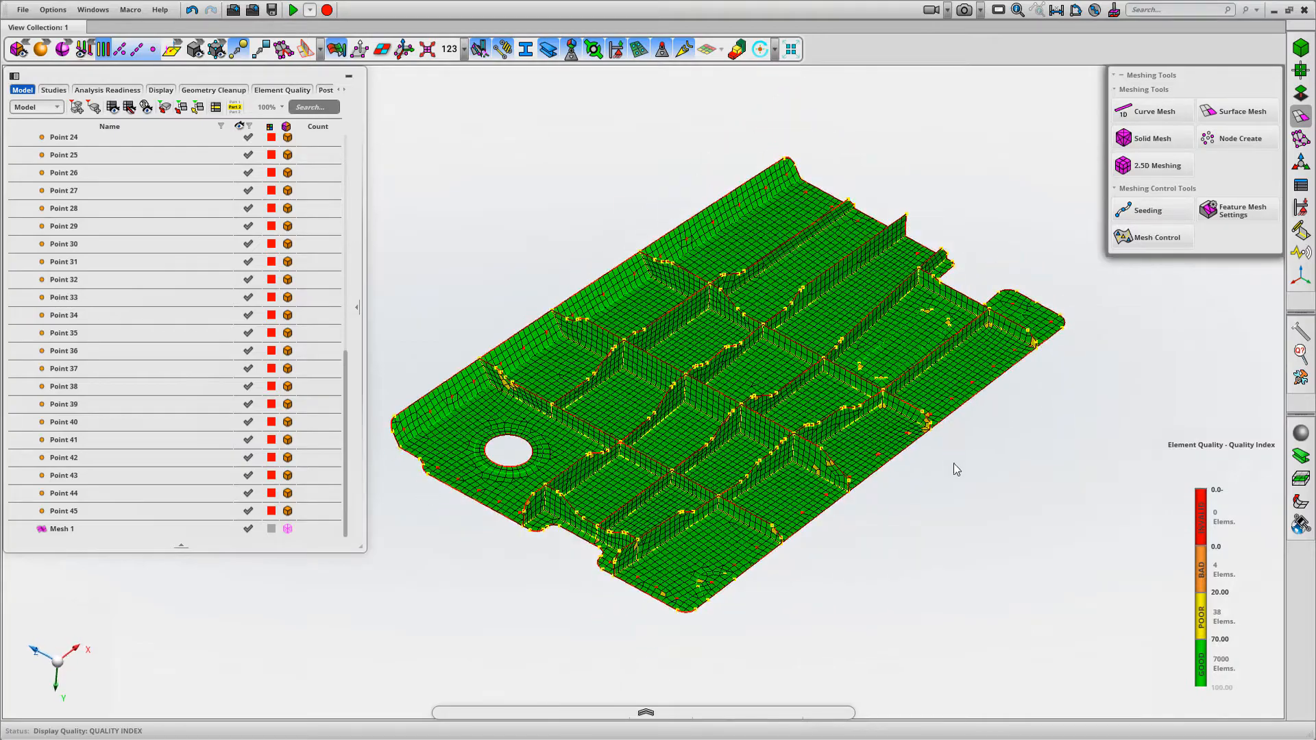
scroll(952, 475, up, 8)
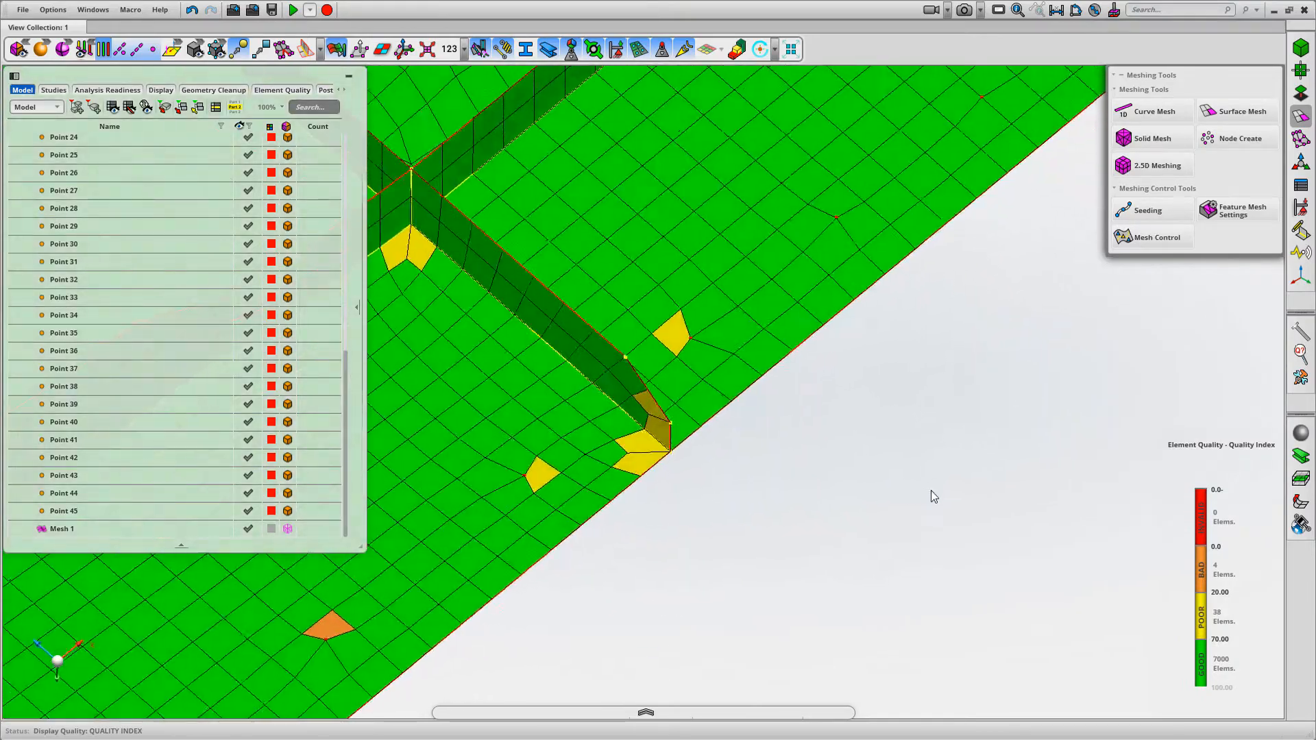
scroll(892, 363, down, 1)
middle_drag(902, 427, 999, 398)
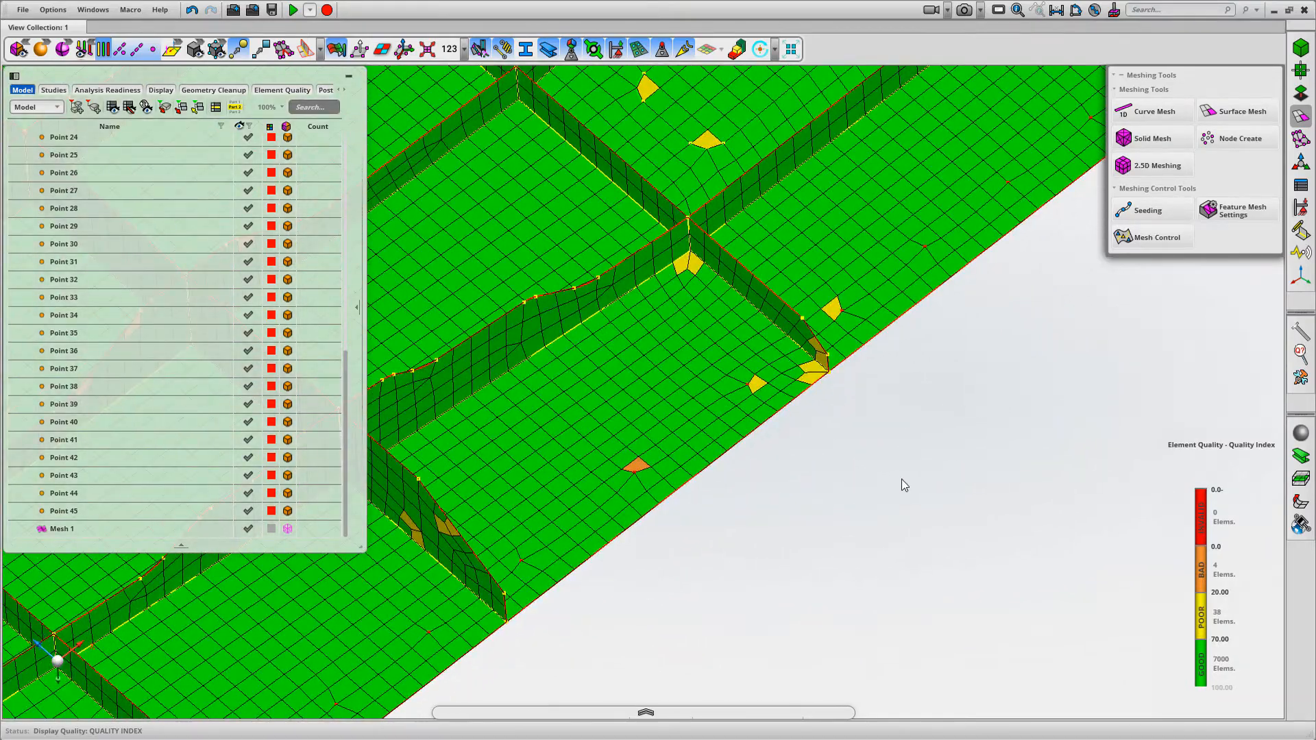
scroll(899, 466, down, 3)
middle_drag(896, 452, 833, 555)
Set Surface Mesh to the mixed mesh type, turn off the element quality display, and close Surface Mesh
click(1233, 116)
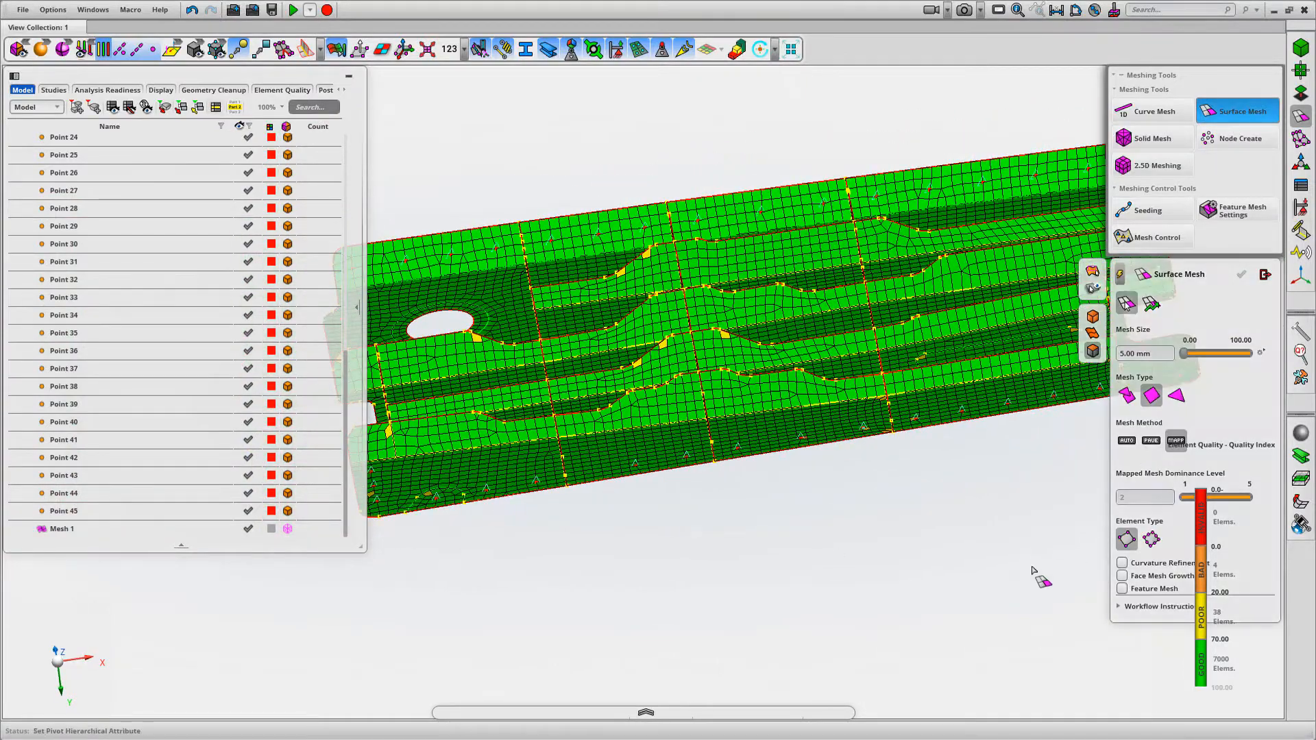
click(1128, 395)
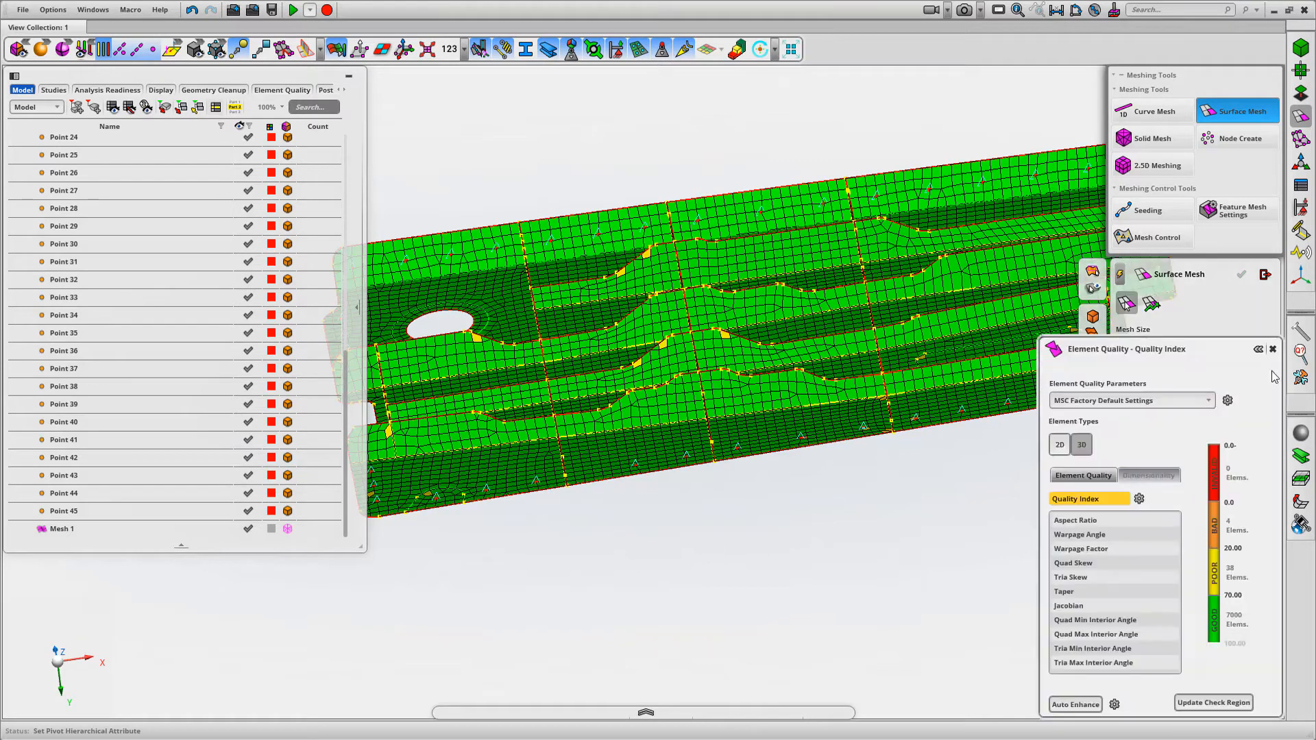
click(1272, 350)
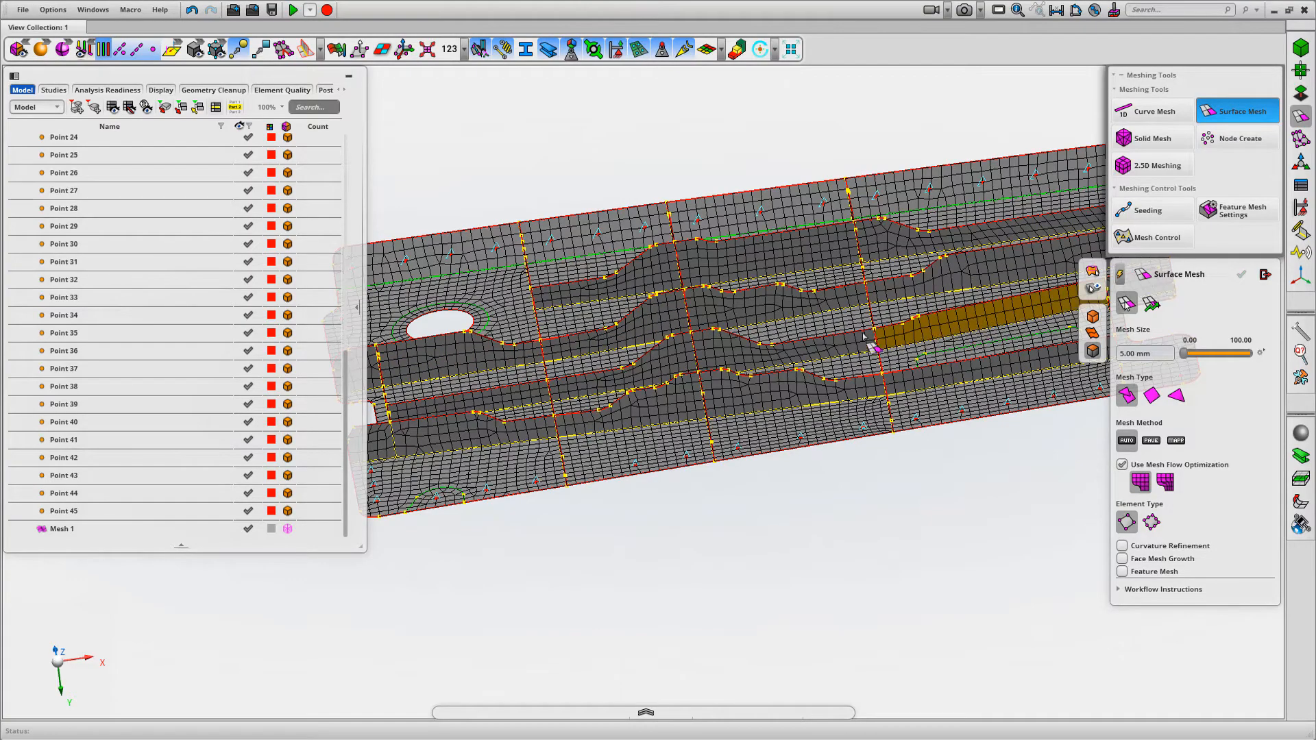
middle_drag(838, 535, 913, 546)
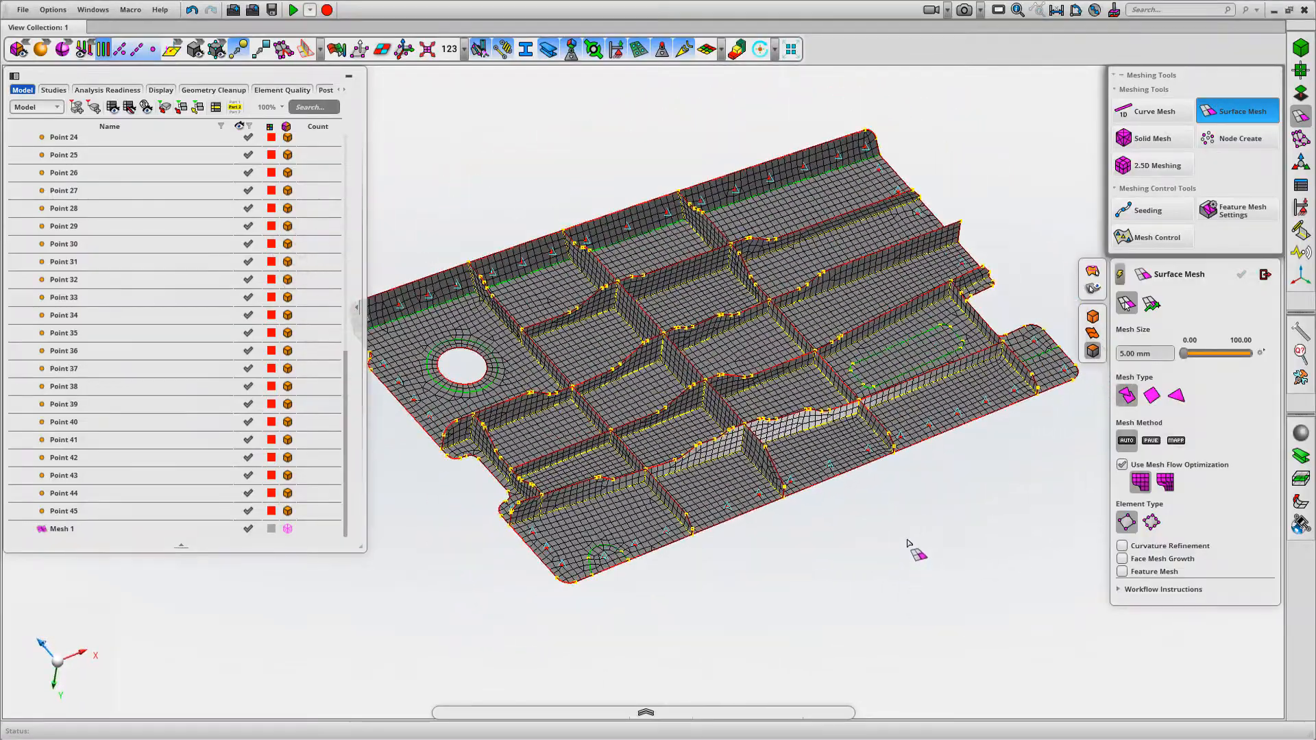
click(1265, 275)
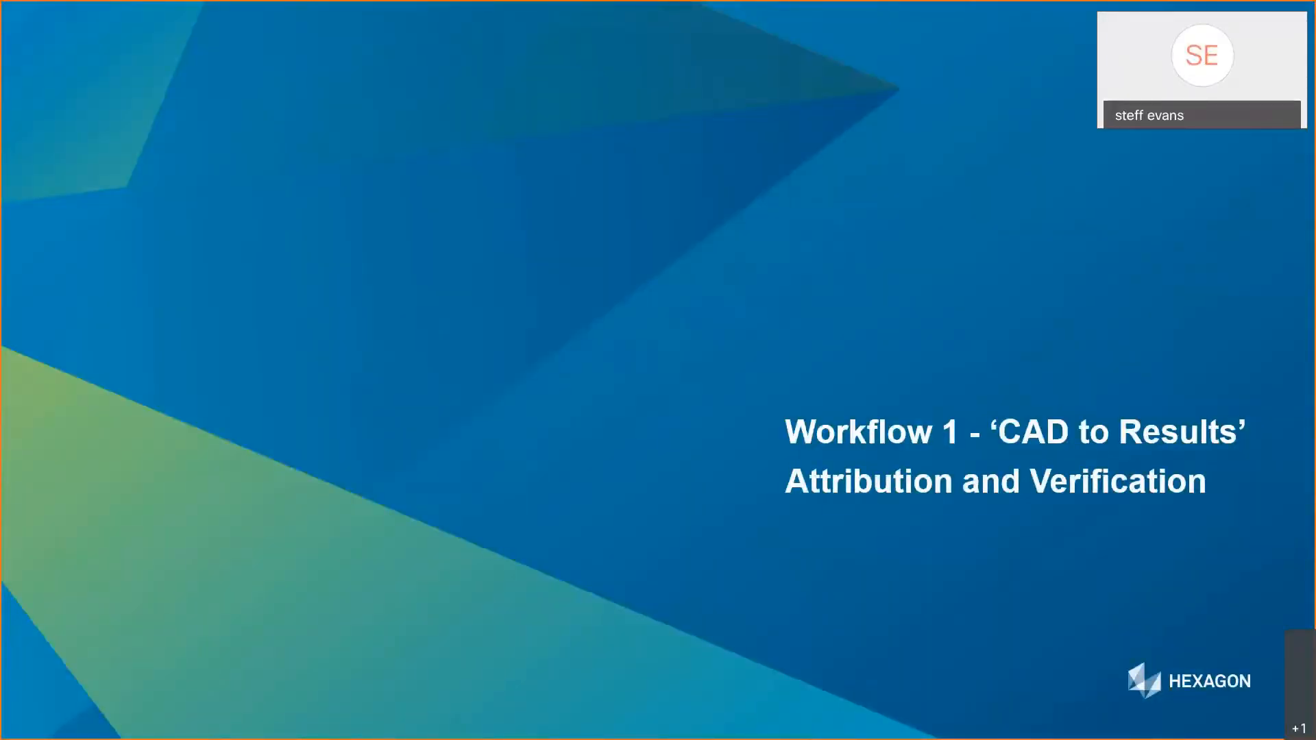
key(Right)
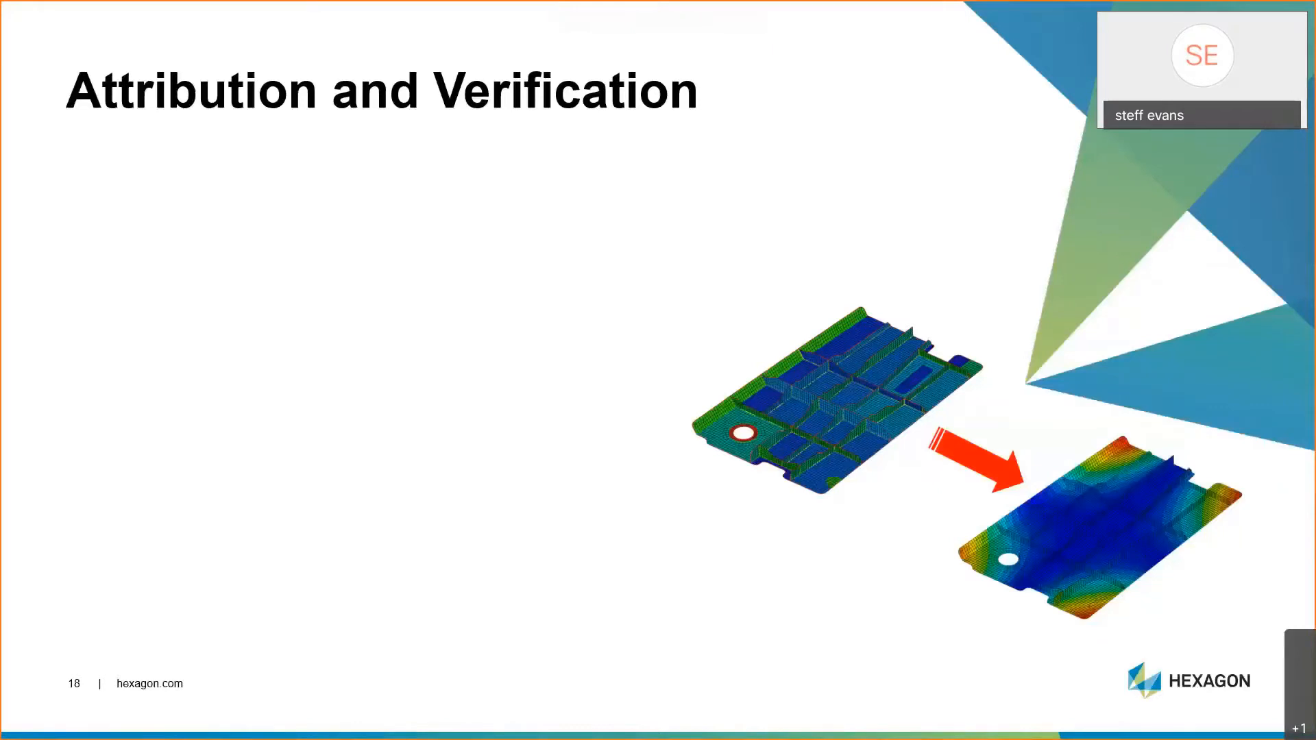
key(Right)
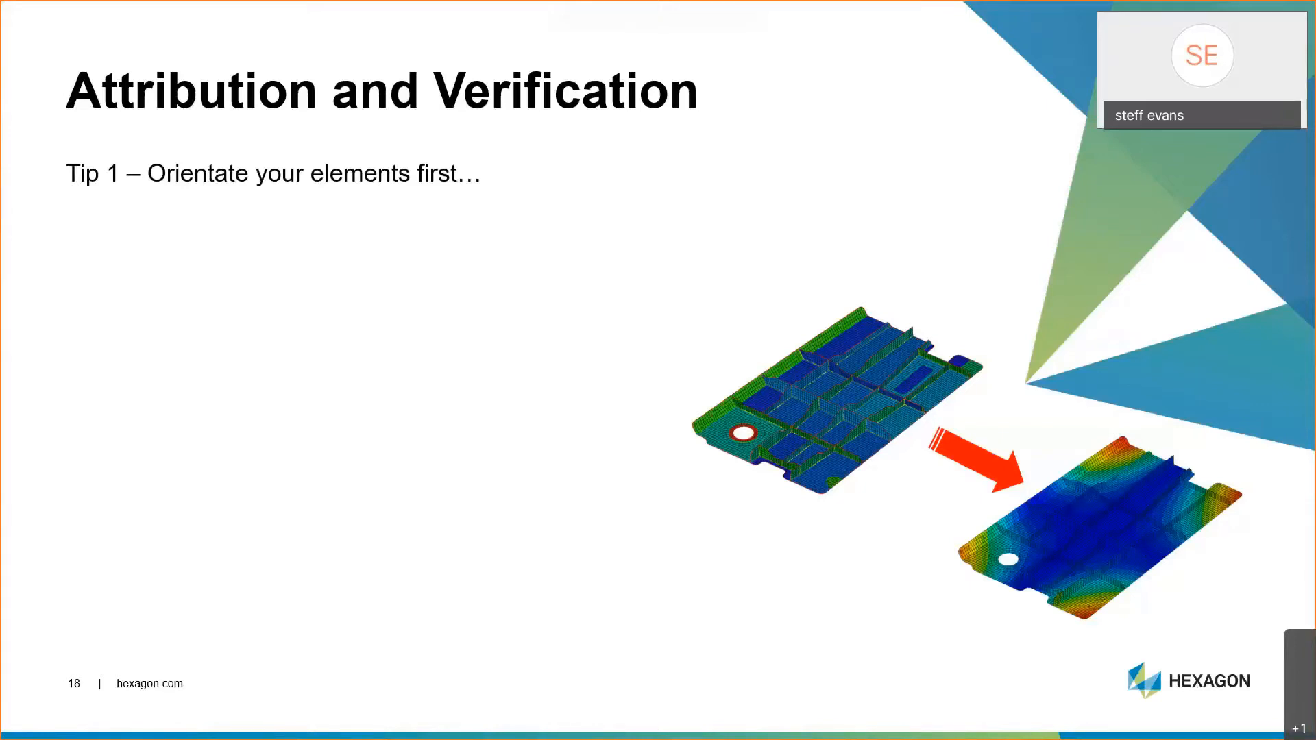
key(Right)
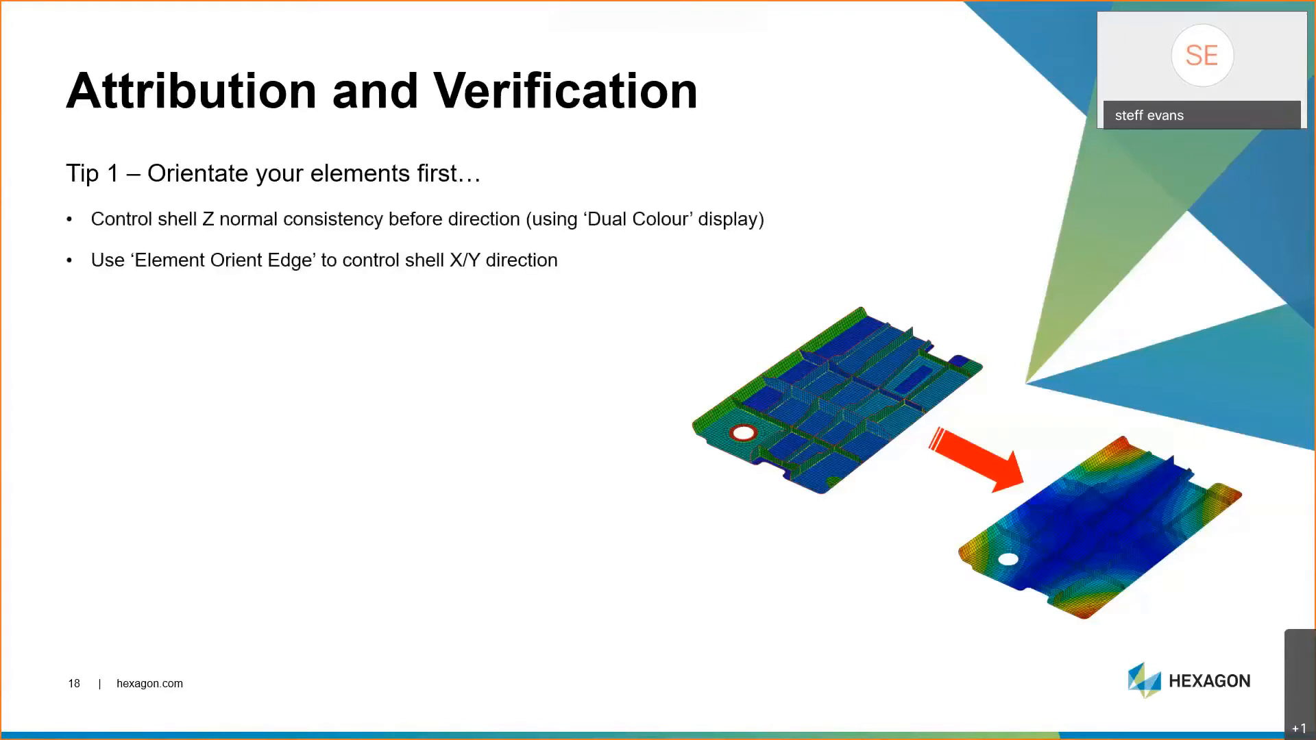
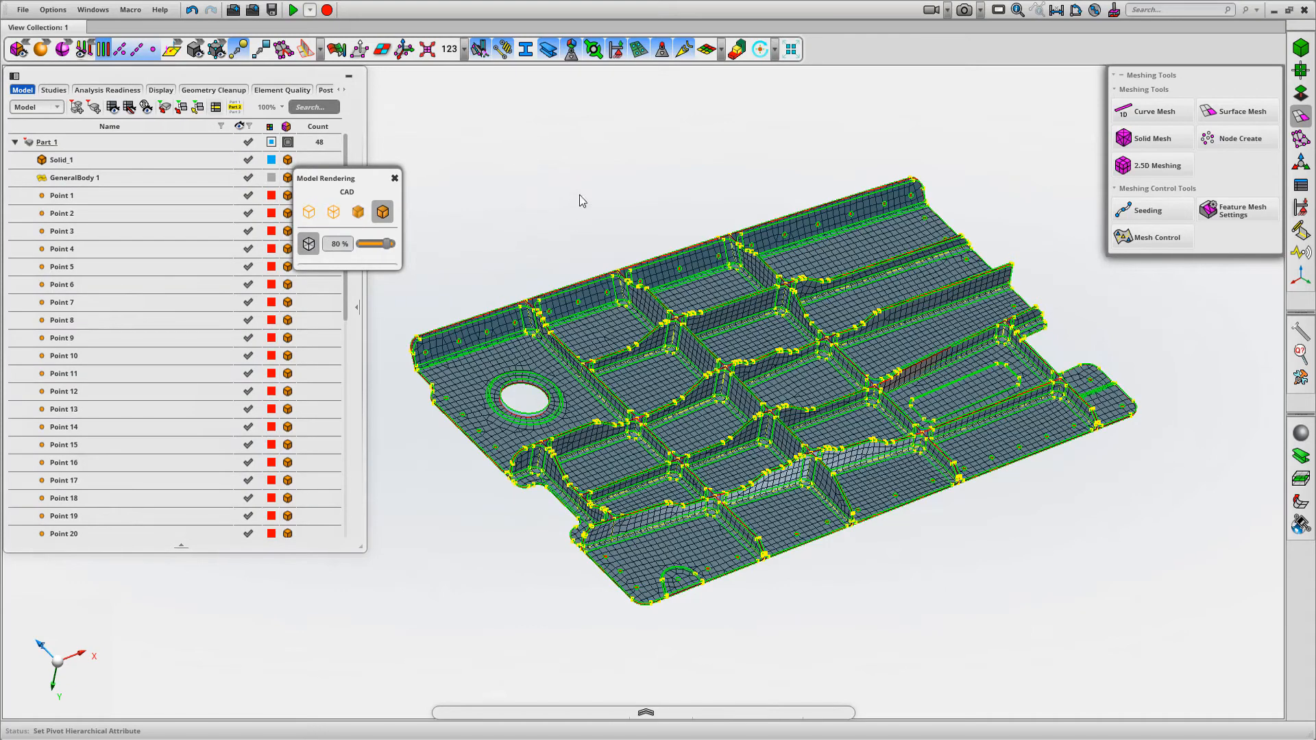
Turn off the CAD edge topology colours and examine the mesh around the flange, rib junctions and lightening hole
scroll(507, 301, up, 8)
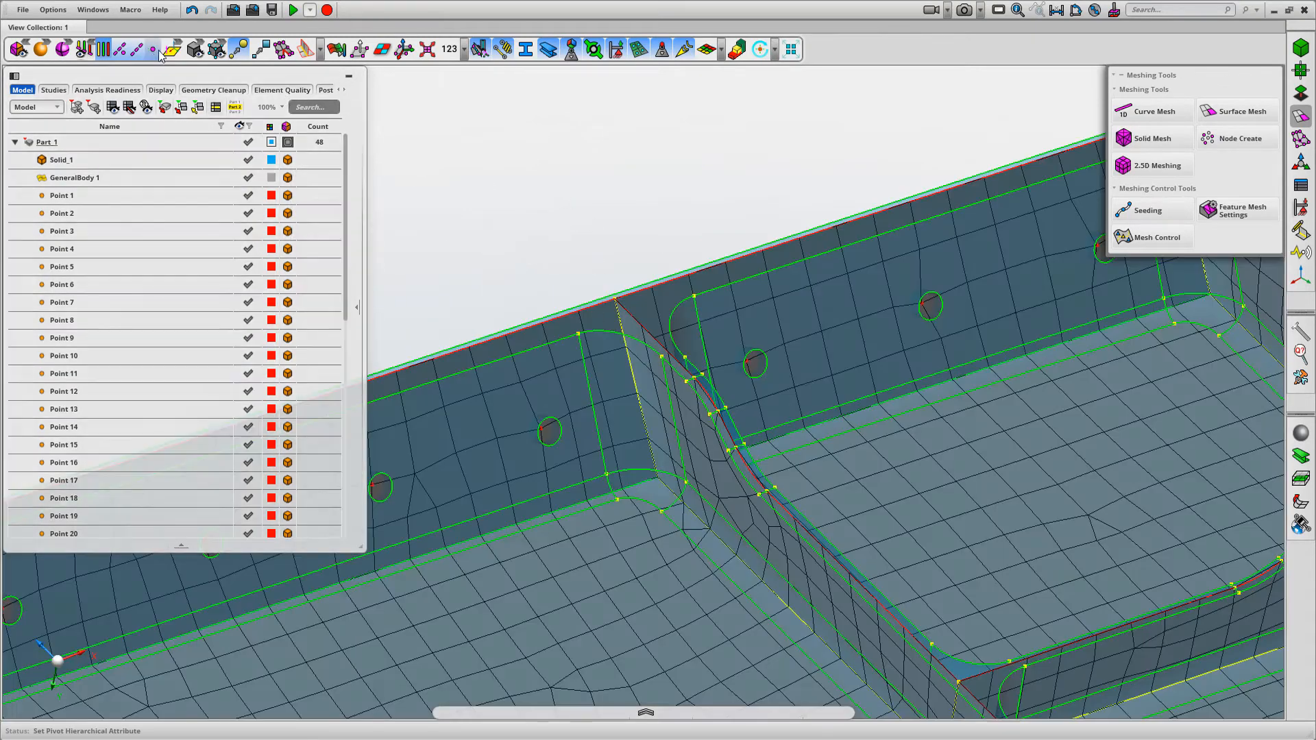
click(102, 51)
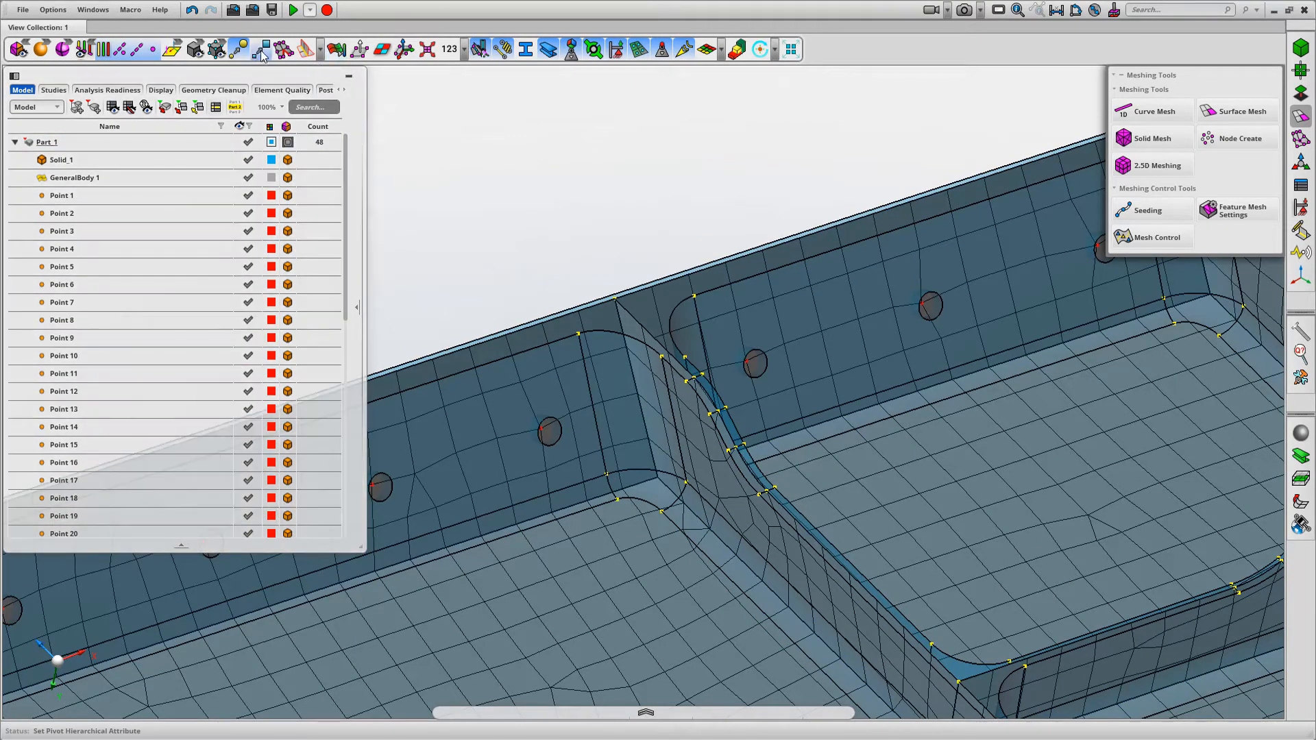
middle_drag(577, 179, 462, 108)
scroll(625, 234, down, 5)
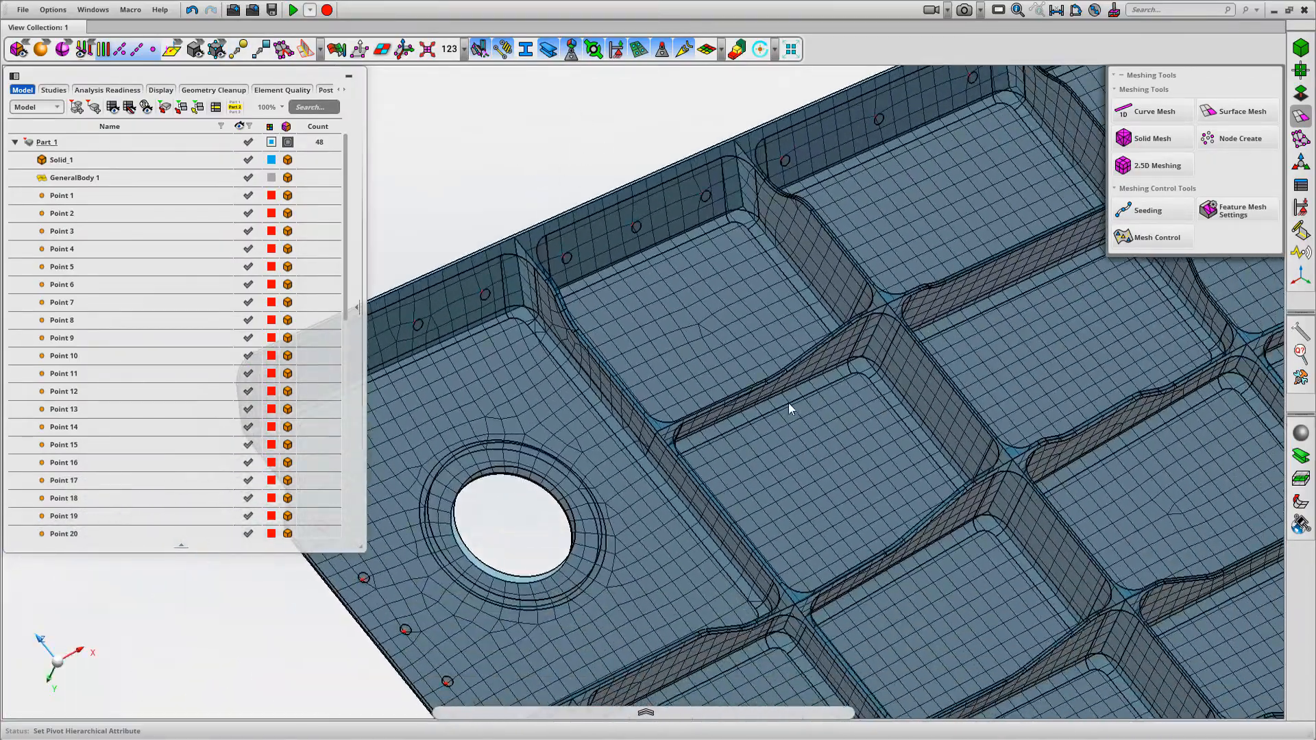
scroll(647, 442, up, 5)
scroll(767, 503, down, 8)
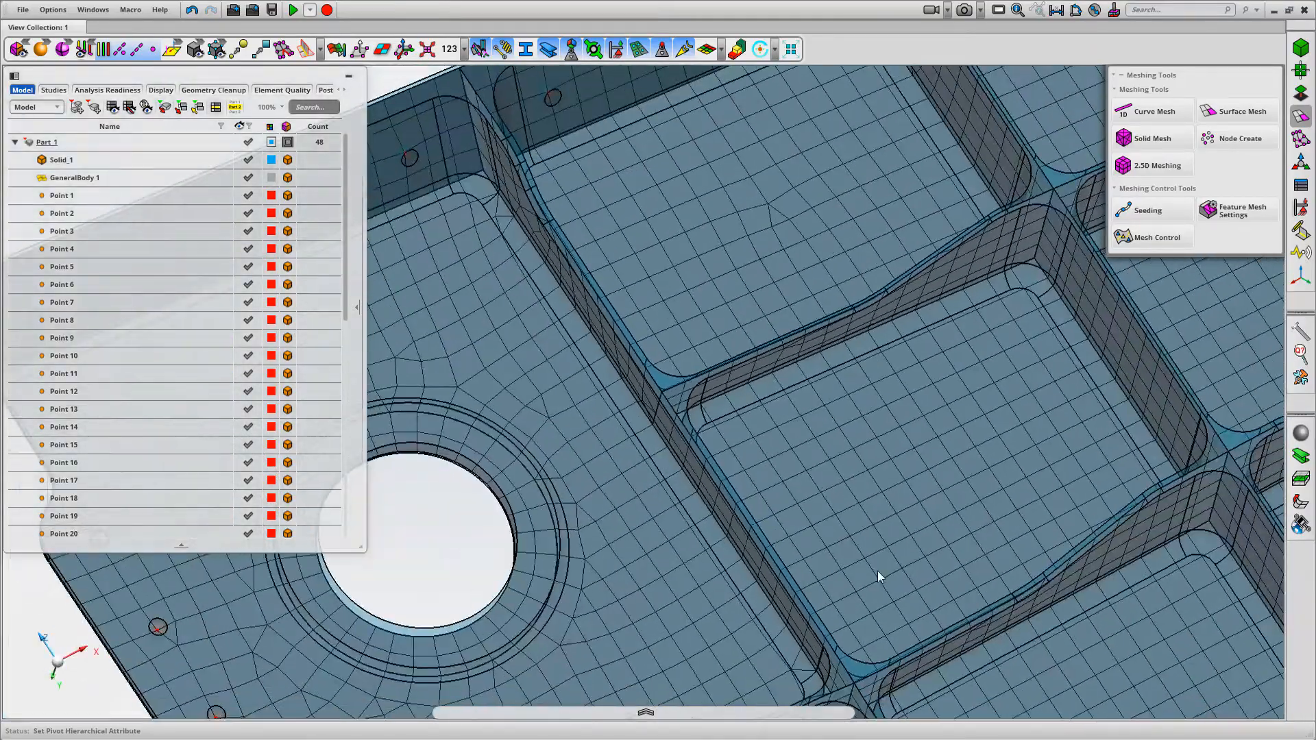
scroll(877, 570, down, 3)
middle_drag(849, 301, 840, 344)
scroll(829, 307, down, 3)
scroll(730, 211, down, 5)
middle_drag(705, 146, 580, 154)
right_drag(579, 149, 529, 116)
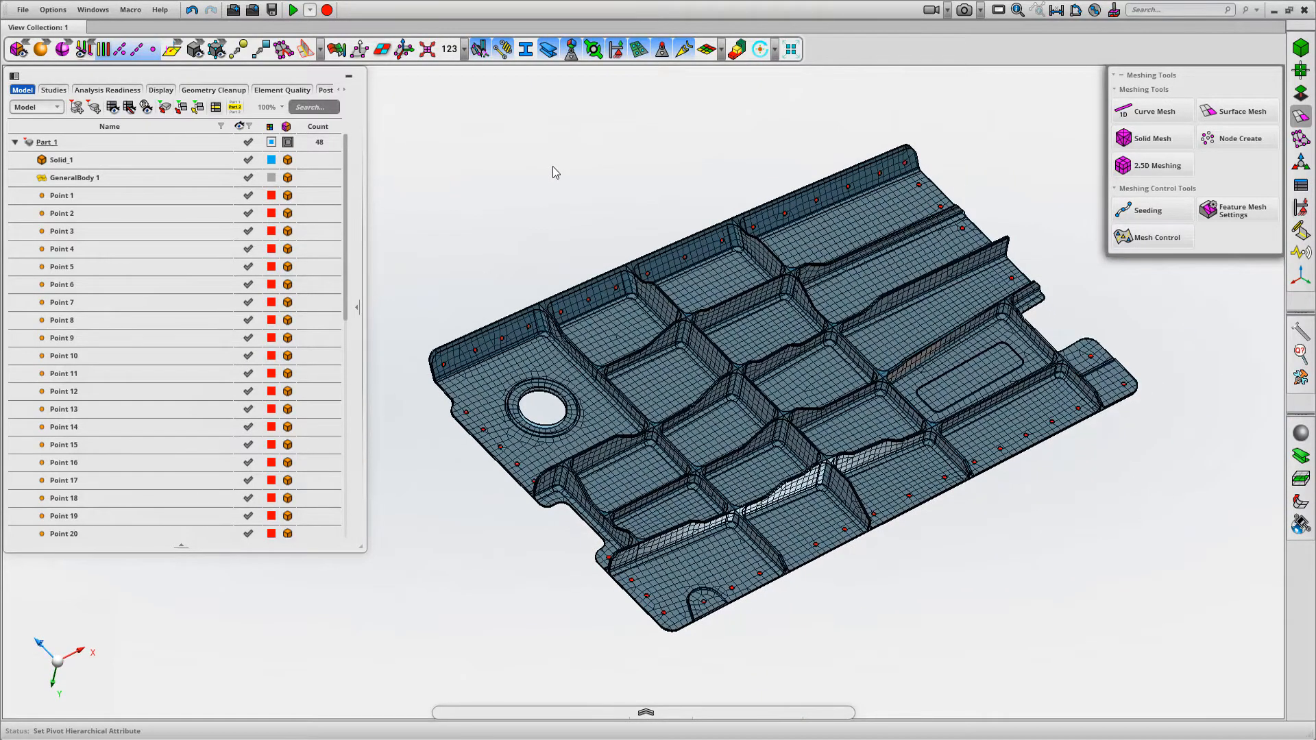
Display Mesh Topology over the panel with its Render Style enabled and make the CAD surfaces transparent
click(306, 52)
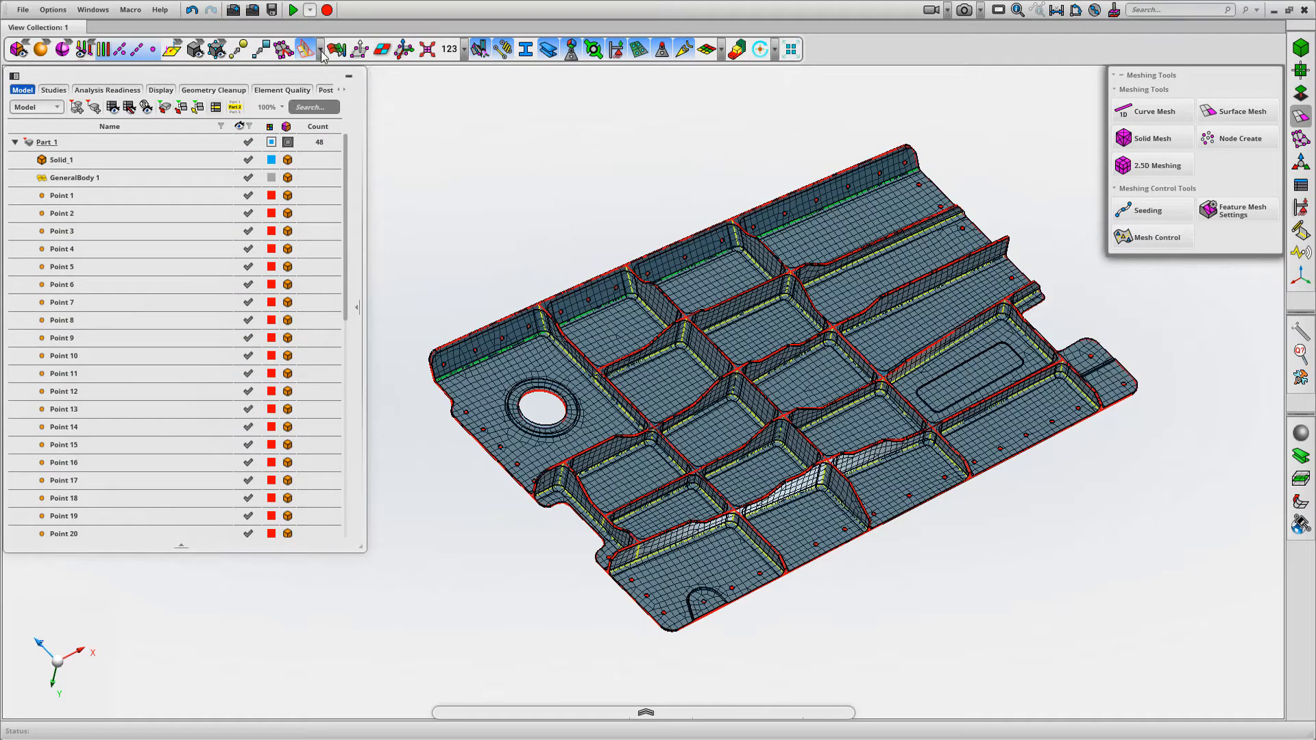
click(321, 51)
click(475, 101)
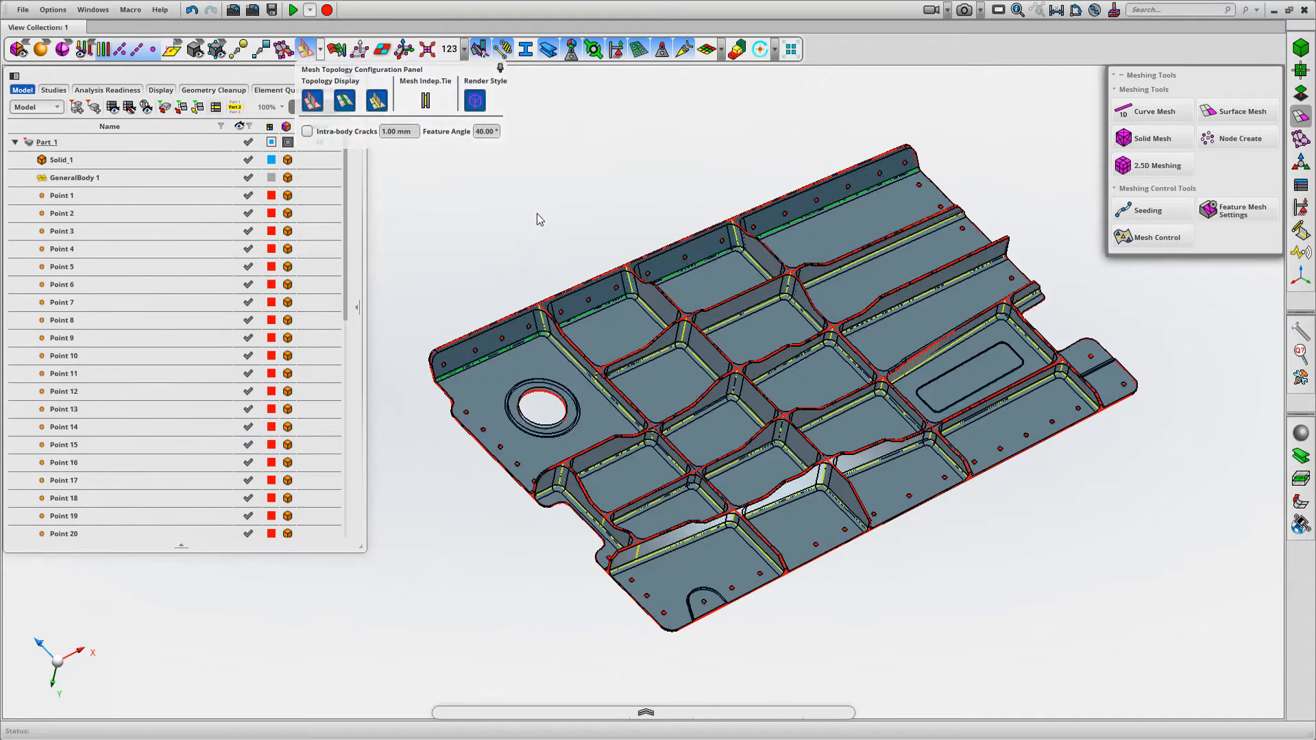
scroll(529, 279, up, 5)
scroll(590, 188, down, 3)
middle_drag(565, 221, 576, 261)
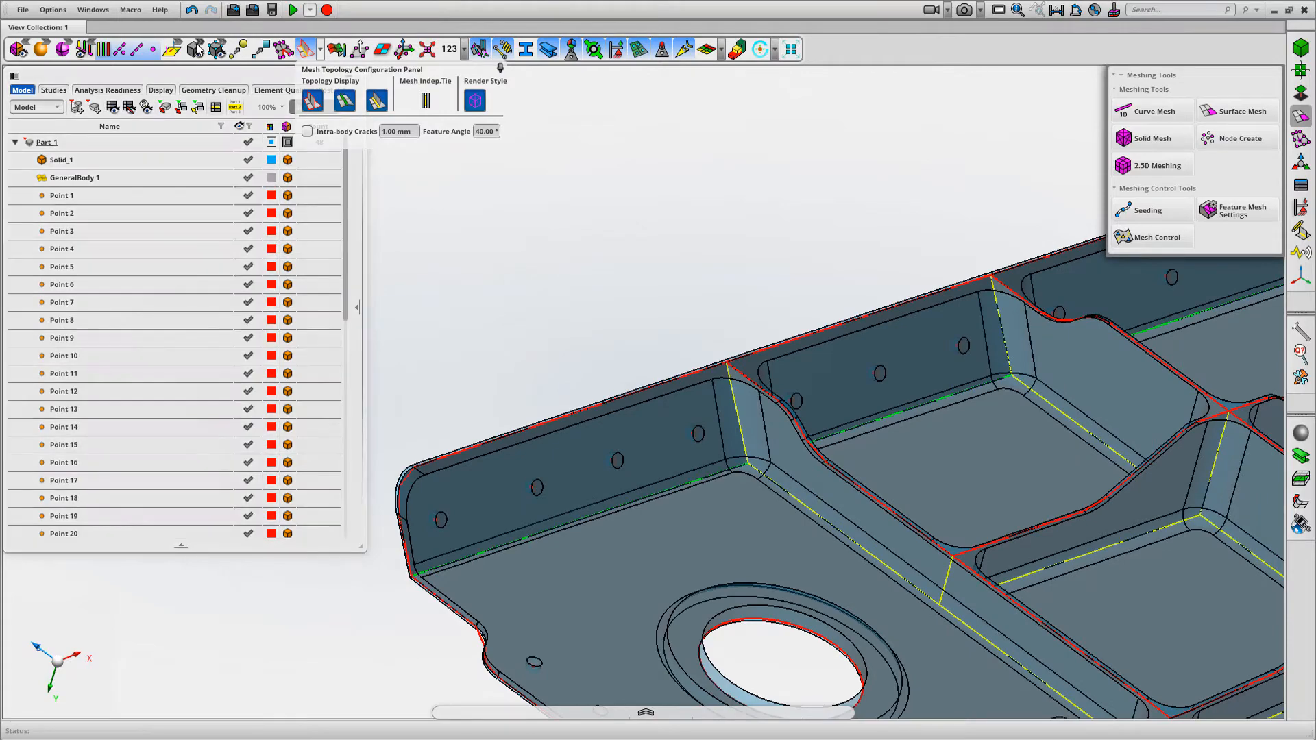
click(198, 47)
click(266, 48)
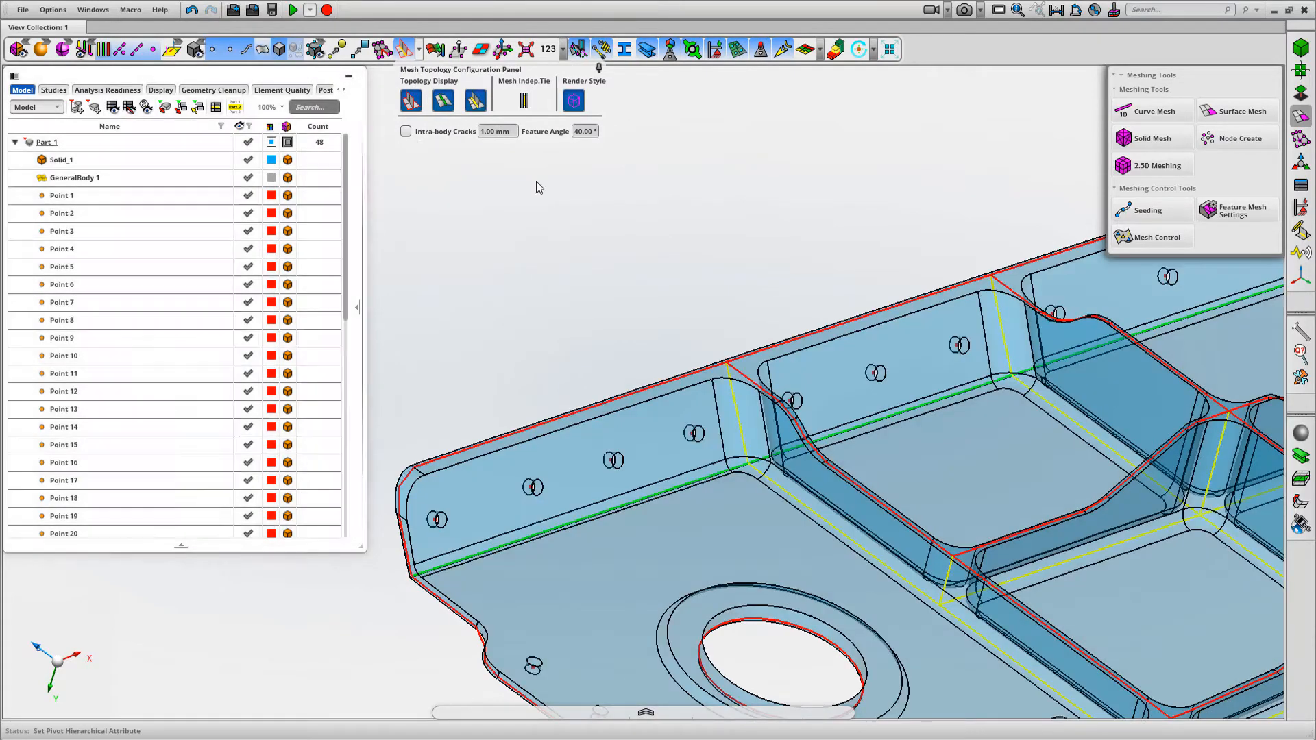
Examine the coloured mesh topology edges along the flange, rib tops, rib bases and rib intersections
scroll(630, 219, up, 5)
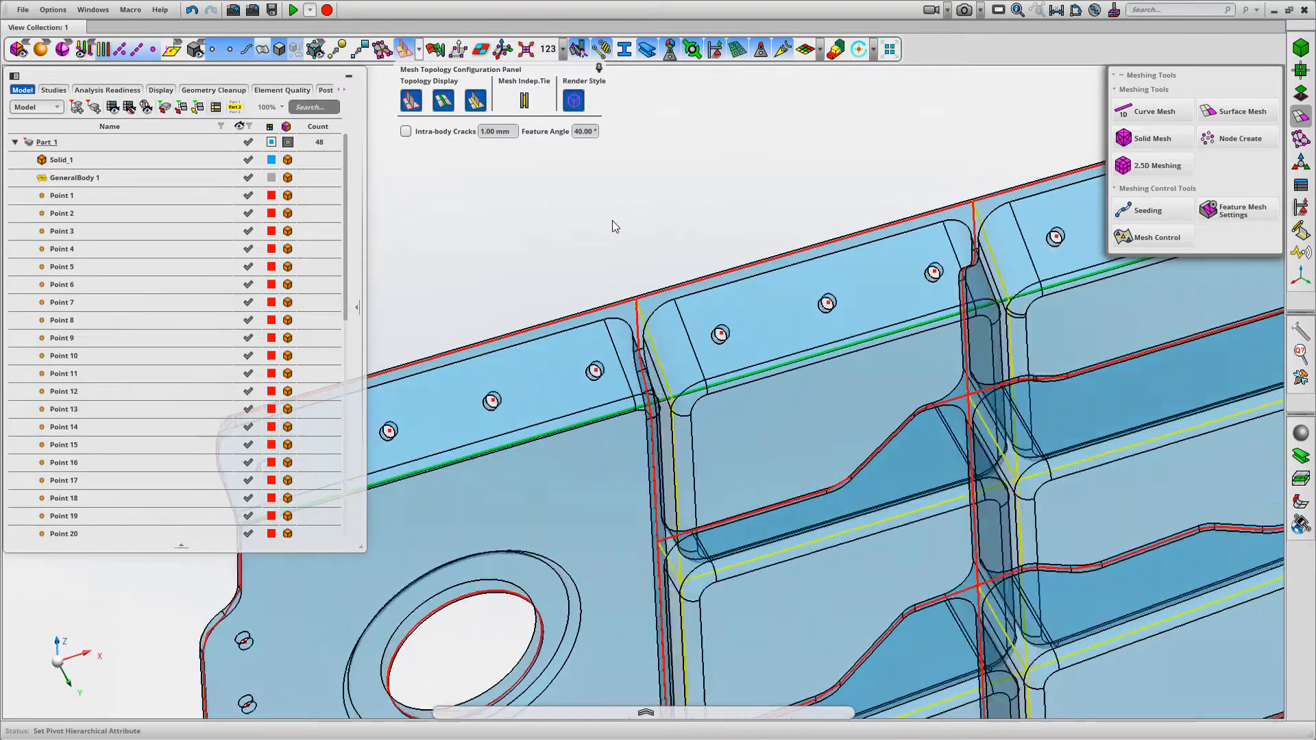
right_drag(843, 405, 677, 263)
middle_drag(677, 274, 638, 188)
scroll(690, 419, up, 5)
middle_drag(836, 402, 663, 266)
scroll(836, 408, down, 5)
right_drag(664, 266, 814, 408)
scroll(812, 455, up, 2)
middle_drag(809, 455, 829, 427)
right_drag(815, 387, 832, 469)
middle_drag(832, 468, 866, 470)
scroll(866, 470, down, 3)
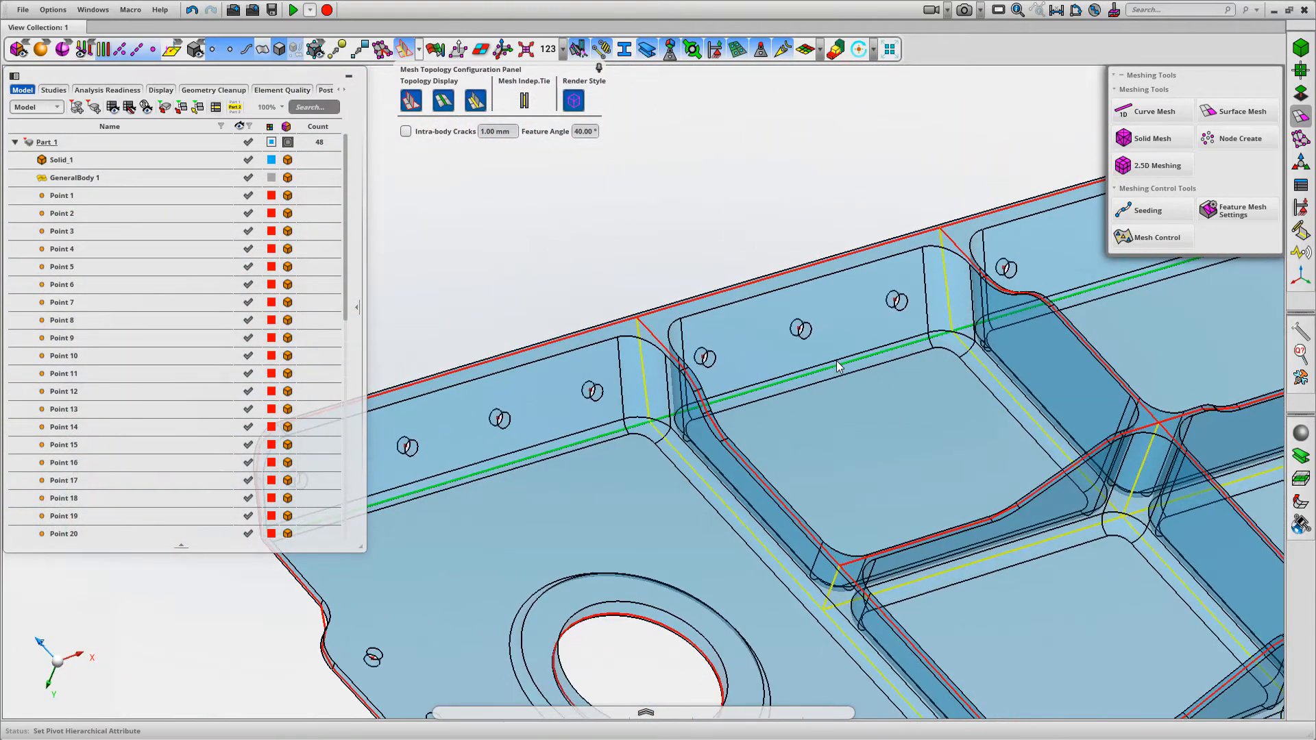
scroll(871, 452, up, 5)
right_drag(871, 442, 514, 210)
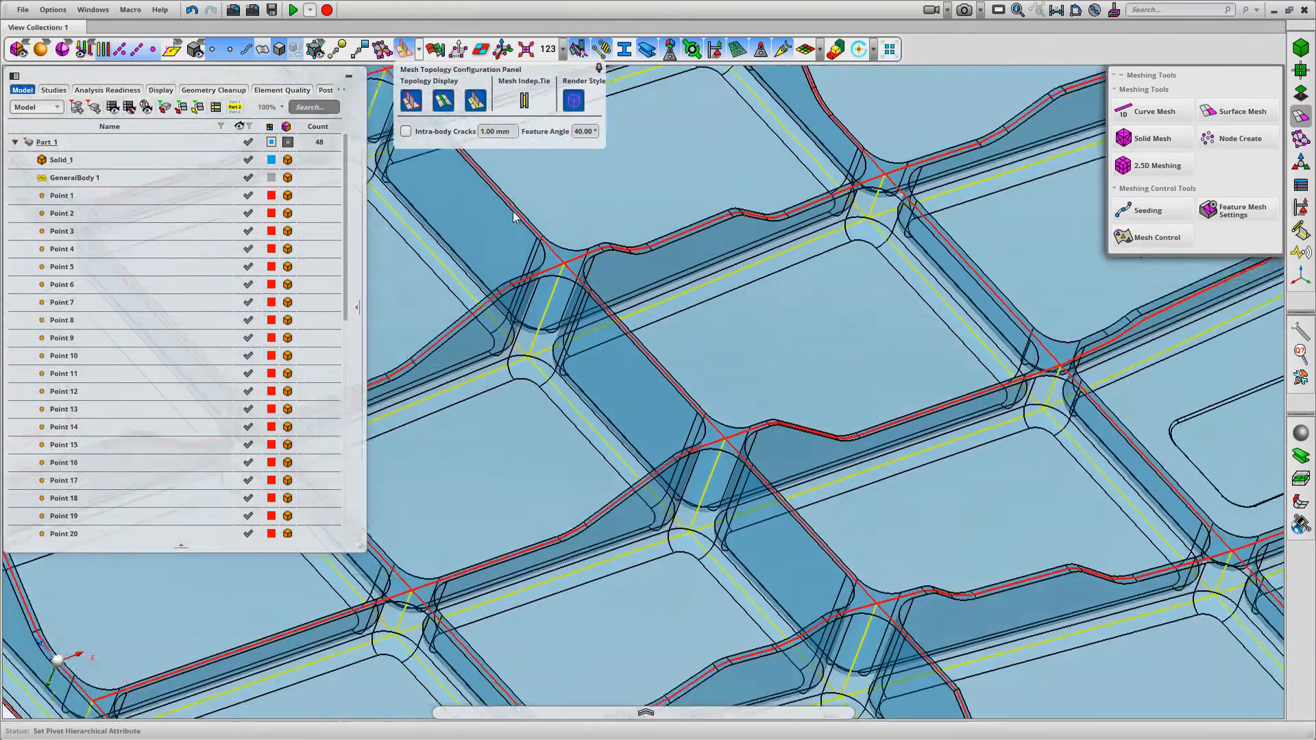
right_drag(850, 449, 555, 298)
right_drag(745, 419, 483, 248)
mouse_move(754, 437)
middle_down()
mouse_move(744, 467)
mouse_move(792, 454)
mouse_move(757, 432)
middle_up()
scroll(738, 259, down, 2)
scroll(934, 405, down, 6)
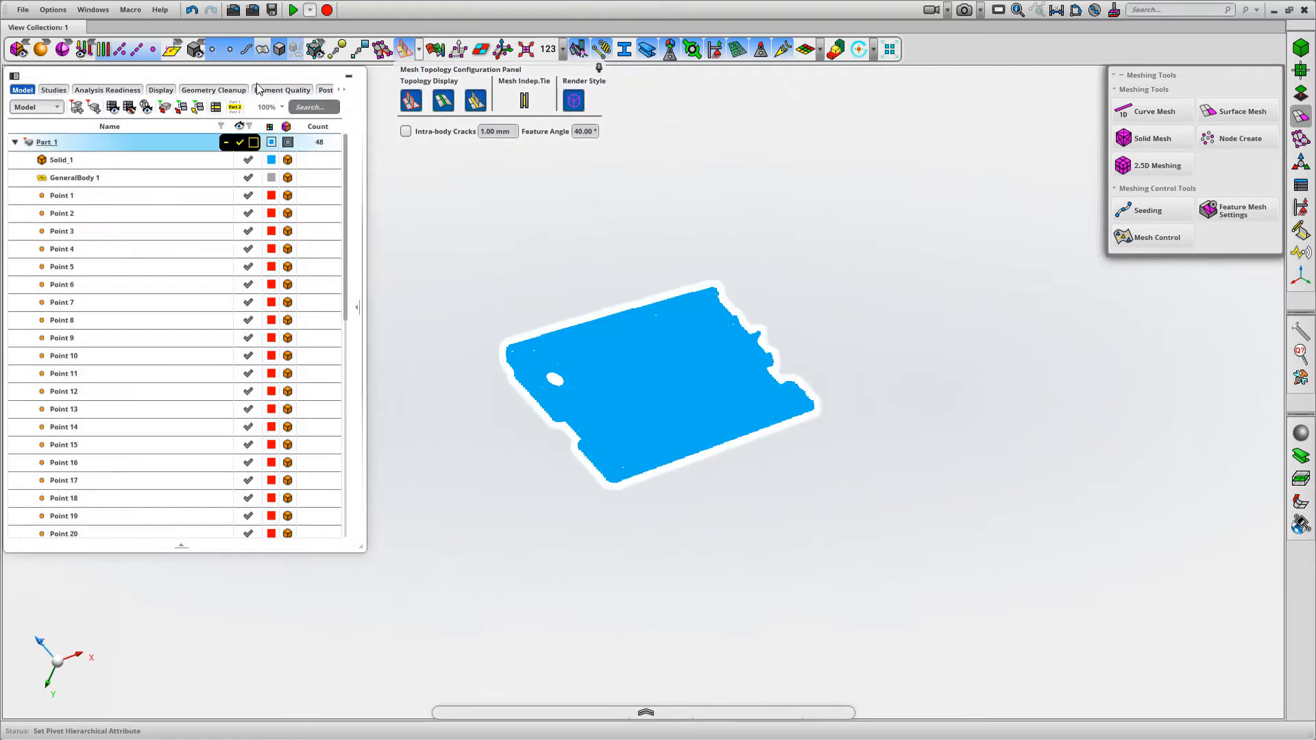
Hide GeneralBody 1 and Solid_1, and display the panel mesh as shaded elements with visible edges
click(248, 178)
click(248, 160)
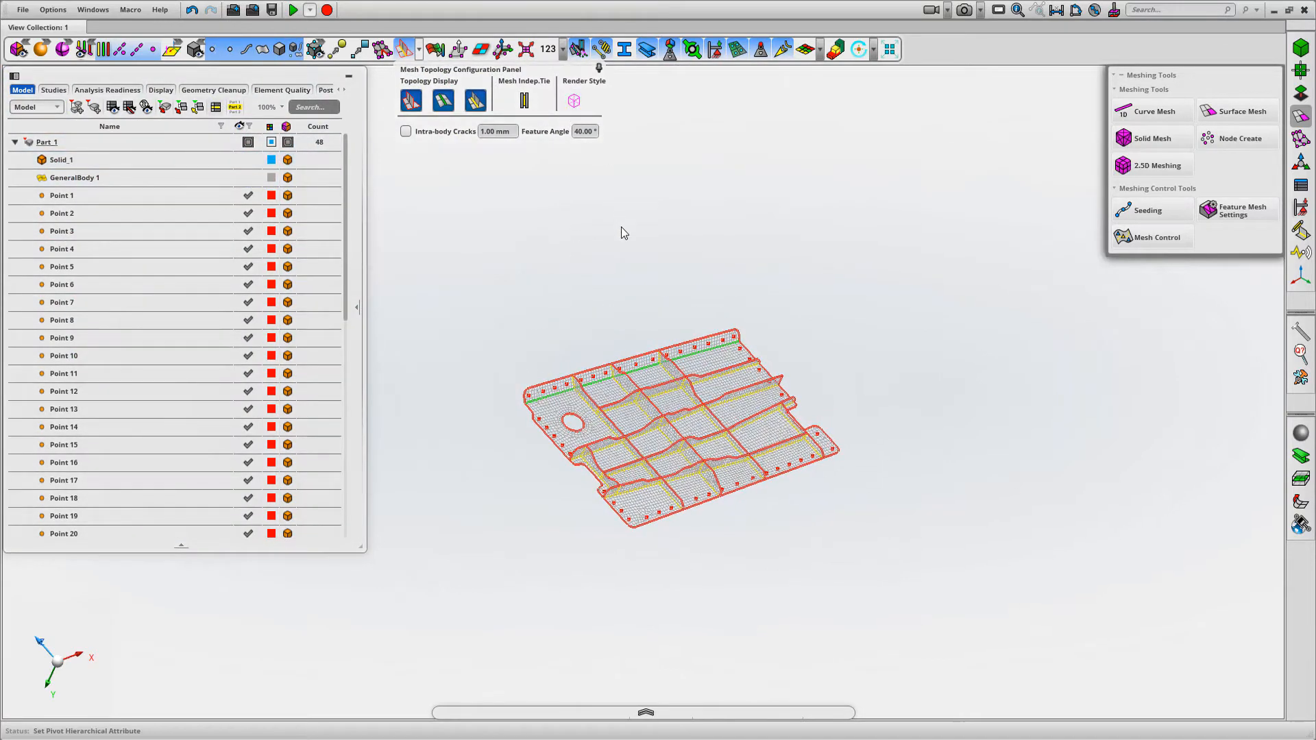
scroll(606, 229, up, 2)
click(64, 50)
click(148, 50)
middle_drag(454, 218, 520, 315)
scroll(672, 287, up, 3)
middle_drag(675, 293, 719, 259)
scroll(720, 259, up, 1)
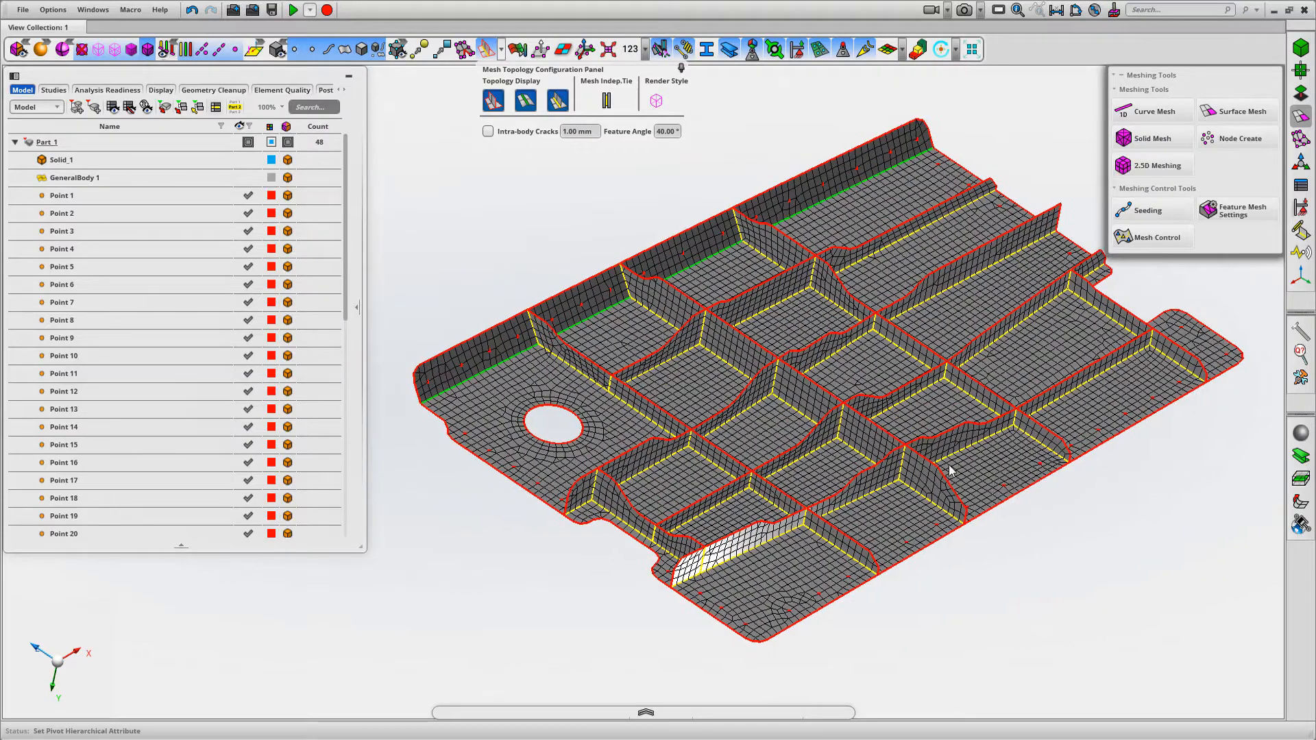
middle_drag(1178, 499, 1167, 462)
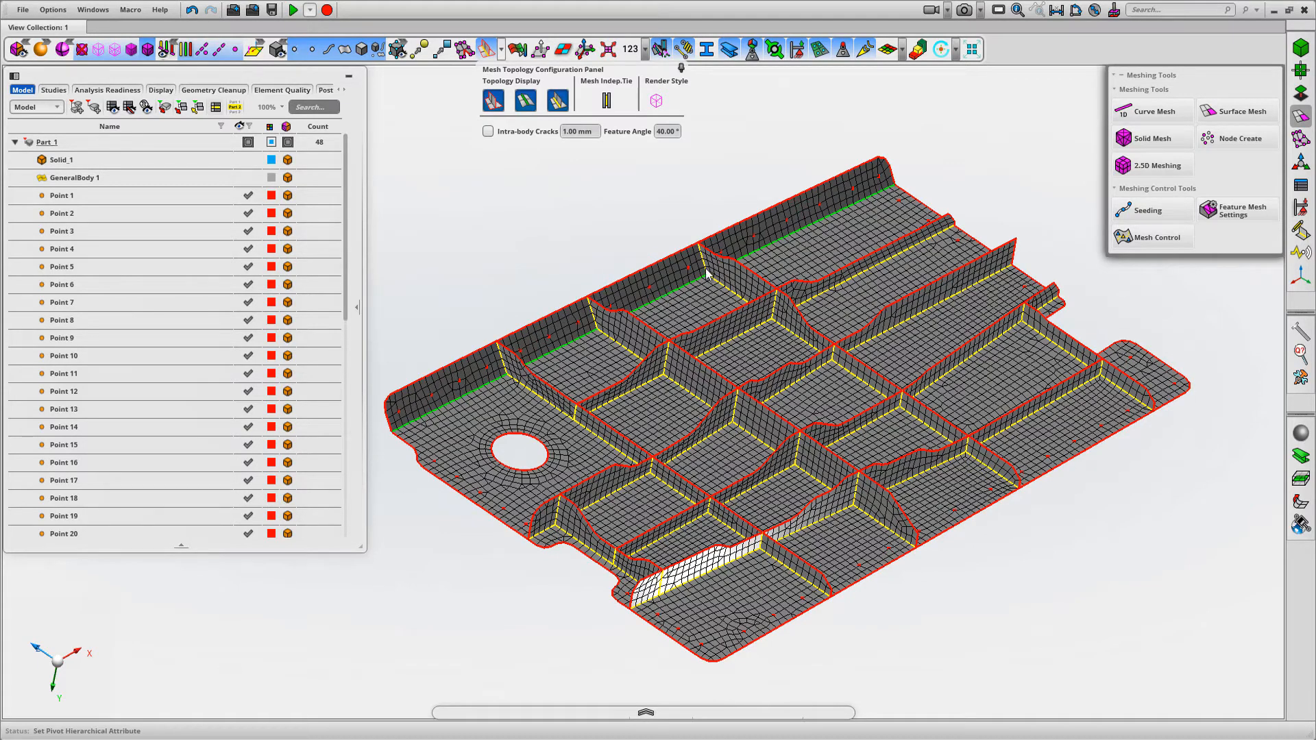
scroll(640, 212, down, 2)
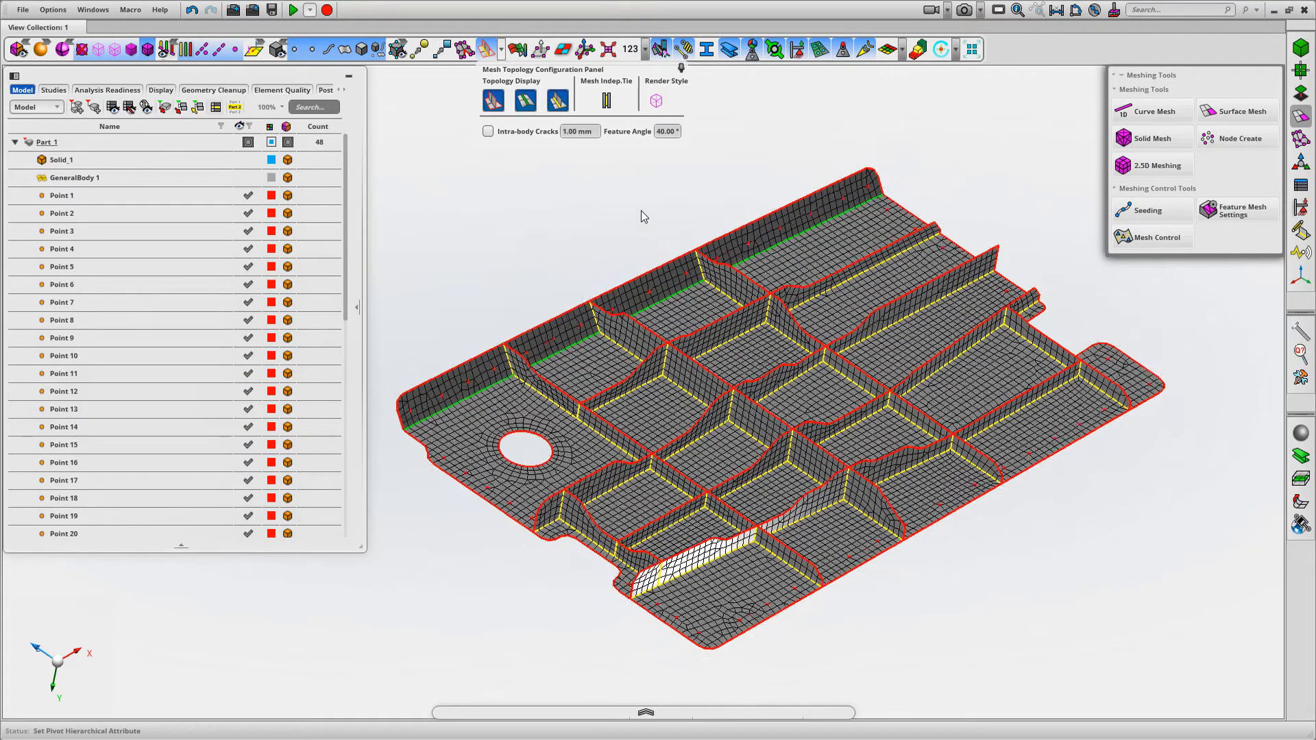
Turn off the Mesh Topology display and make GeneralBody 1 visible again
click(486, 49)
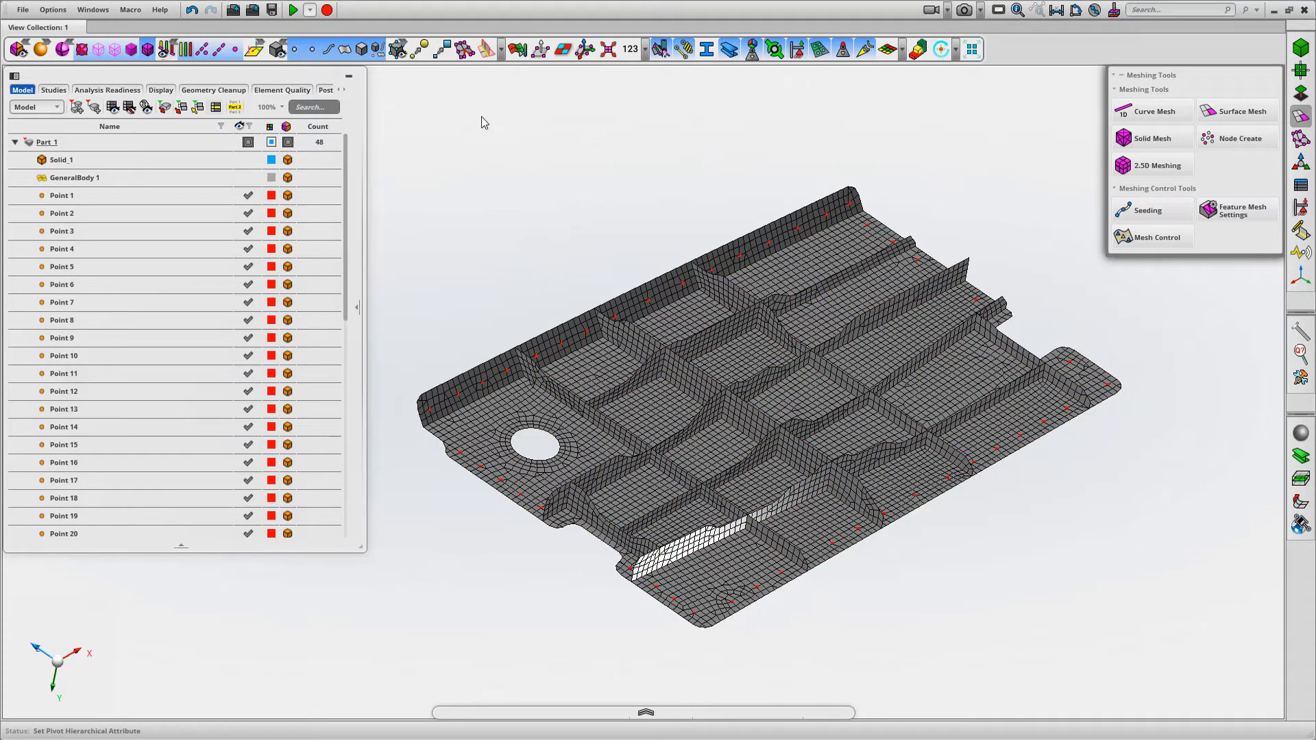
click(103, 179)
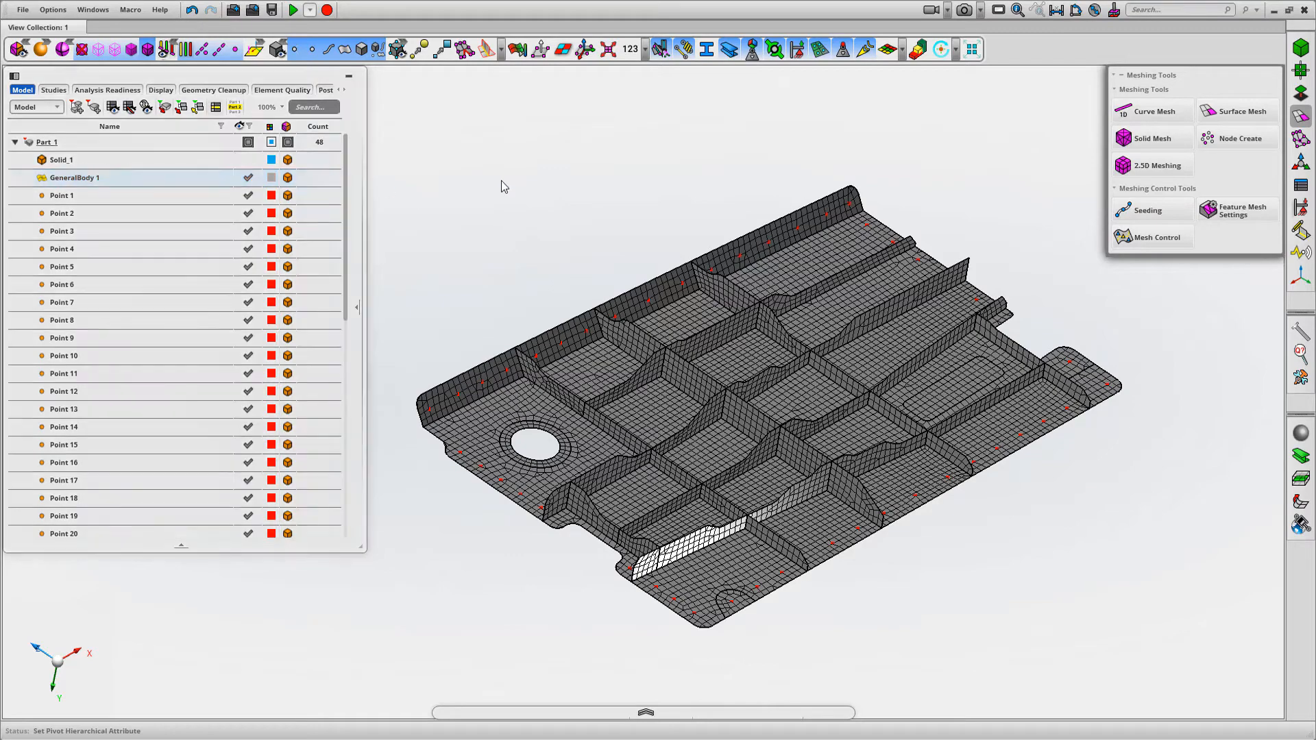
scroll(502, 177, down, 1)
middle_drag(604, 239, 624, 227)
scroll(609, 252, up, 1)
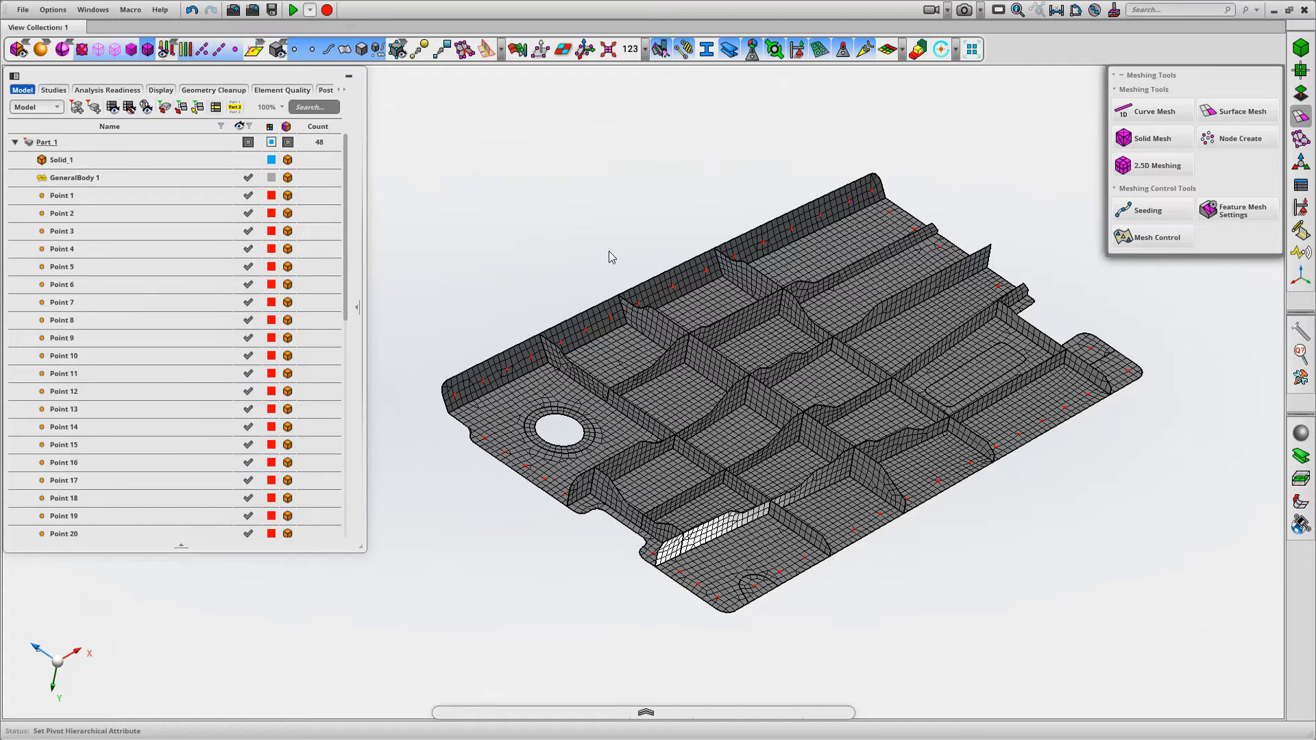
Turn on Shell Normal Dual Color for the panel mesh and switch the CAD rendering to wireframe
click(564, 50)
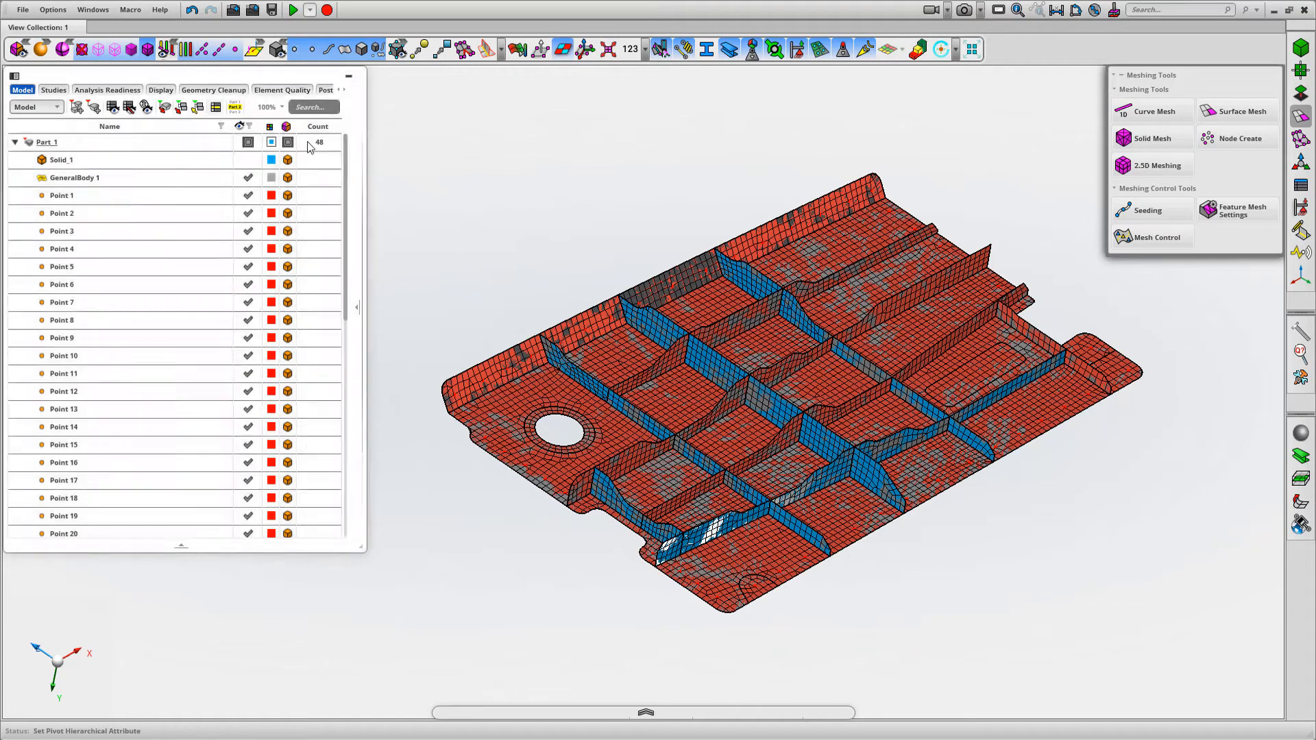
click(42, 52)
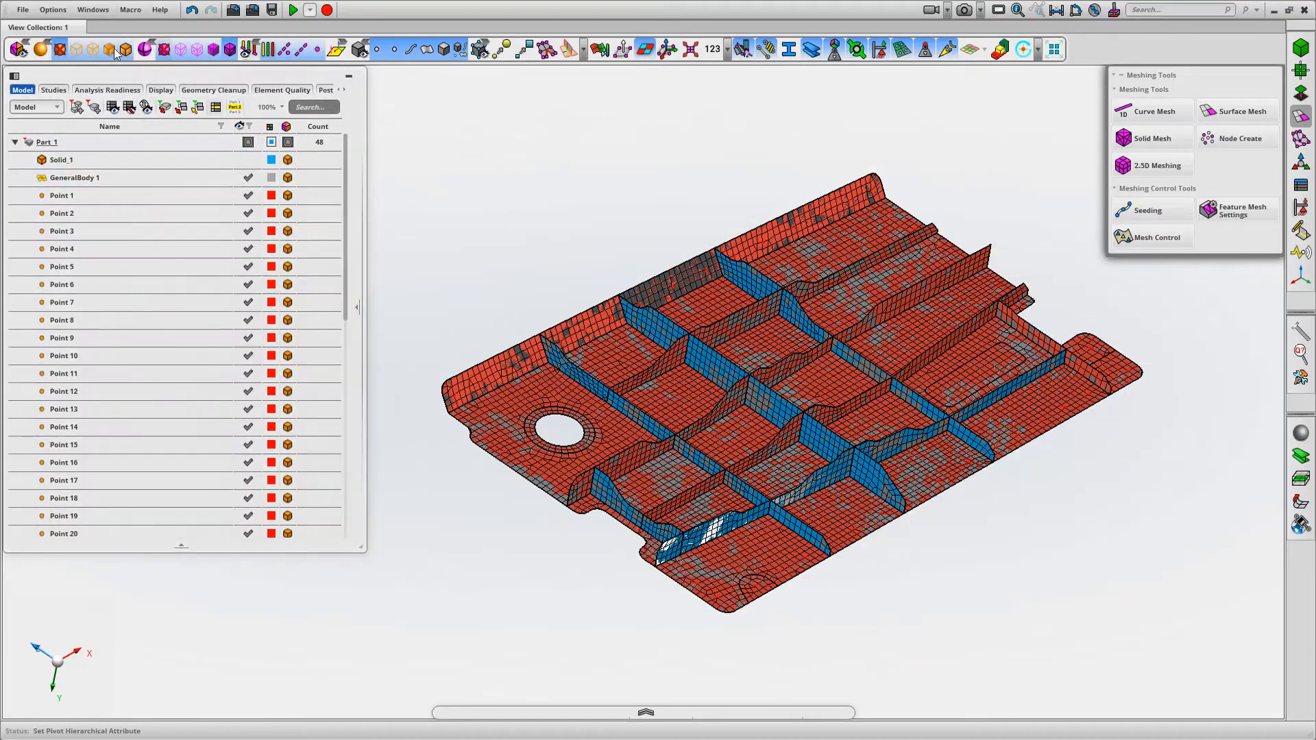
click(95, 49)
middle_drag(504, 200, 531, 164)
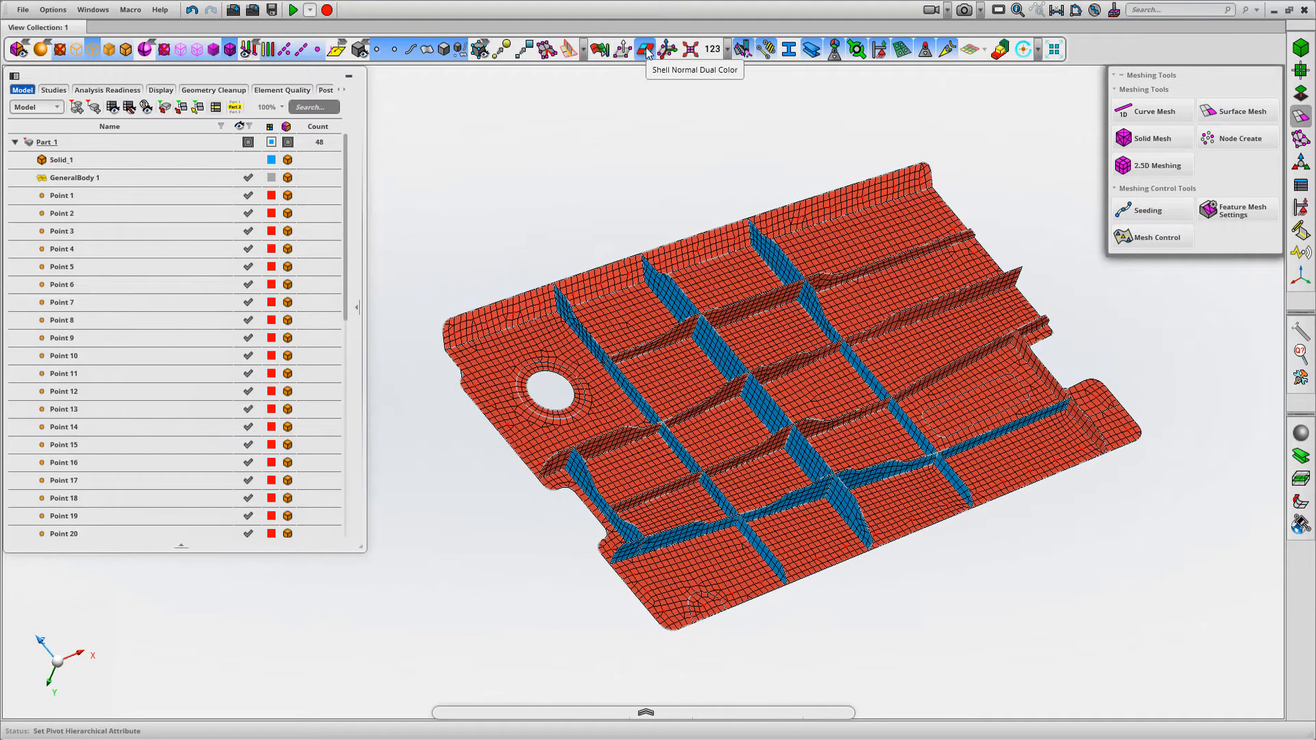
Display the shell normal vectors, compare them with and without dual colouring, restore dual colour only, and examine the ribs' normal directions
middle_drag(660, 114, 574, 169)
right_drag(463, 355, 487, 410)
middle_drag(554, 229, 551, 243)
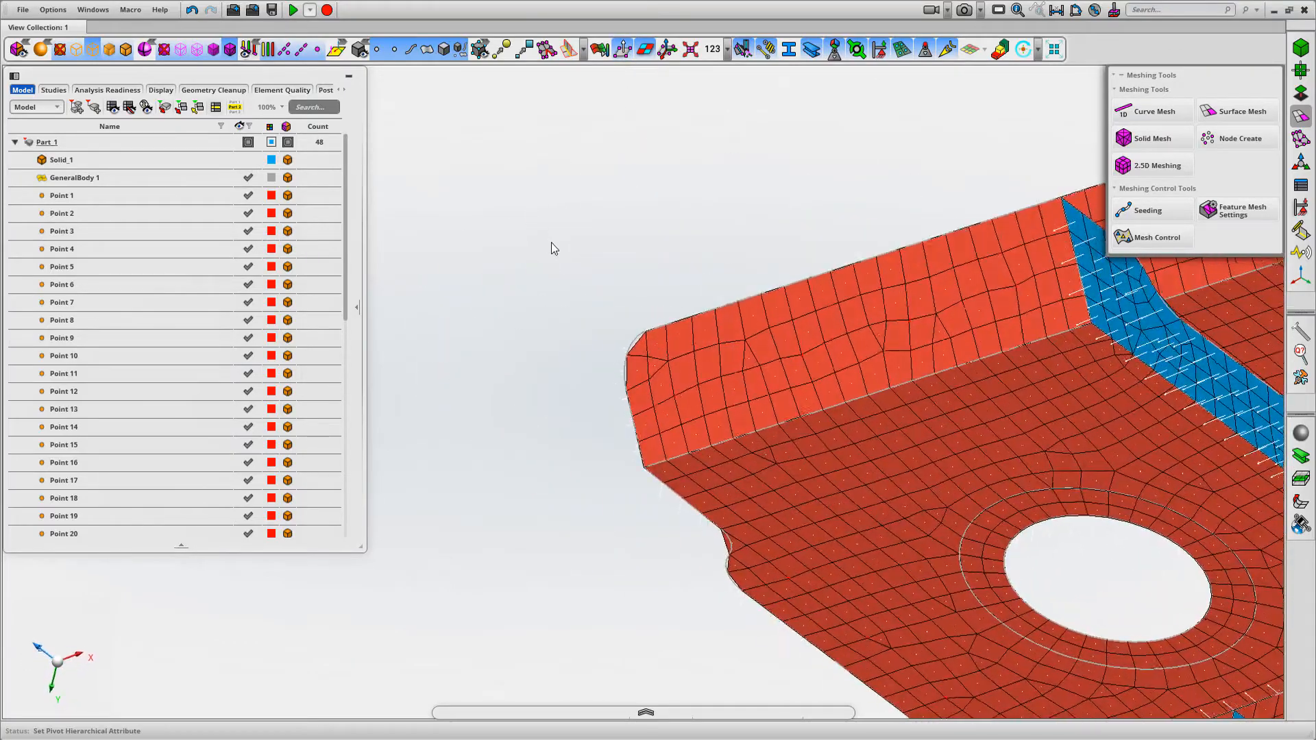
middle_drag(546, 383, 531, 298)
click(646, 52)
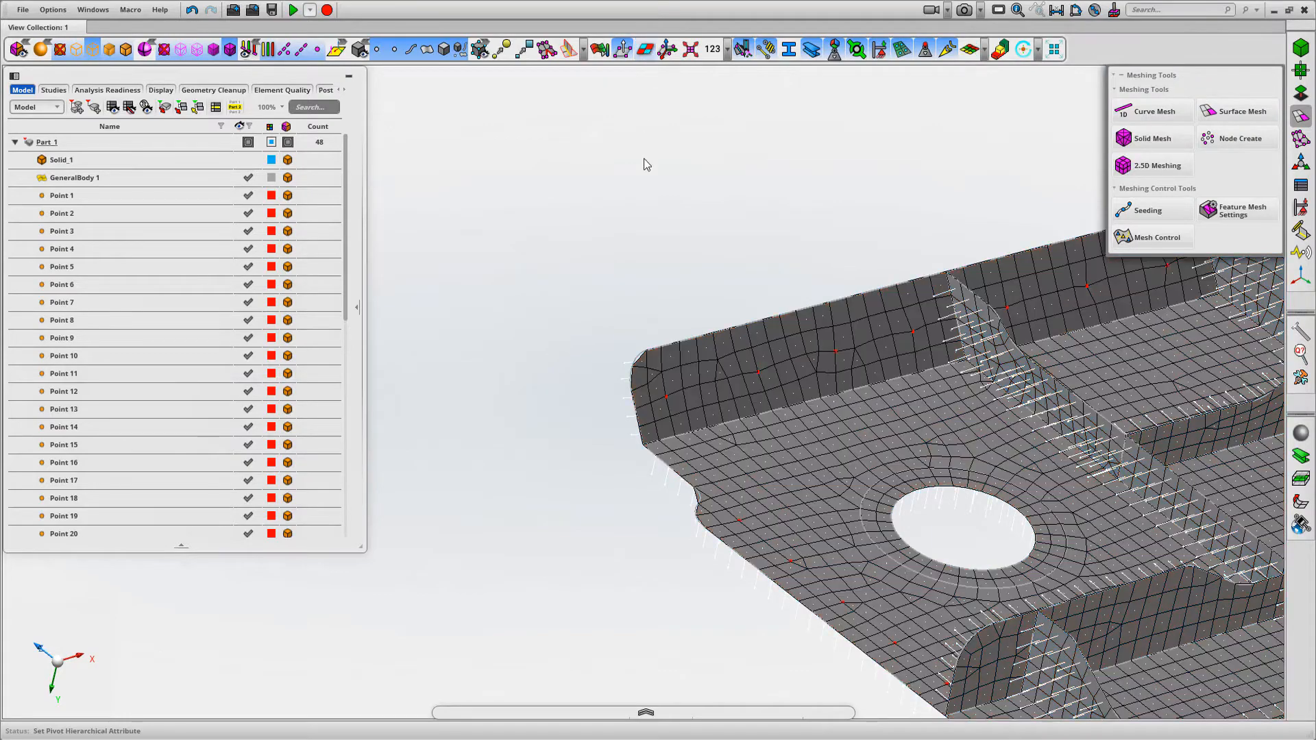
click(631, 52)
click(645, 52)
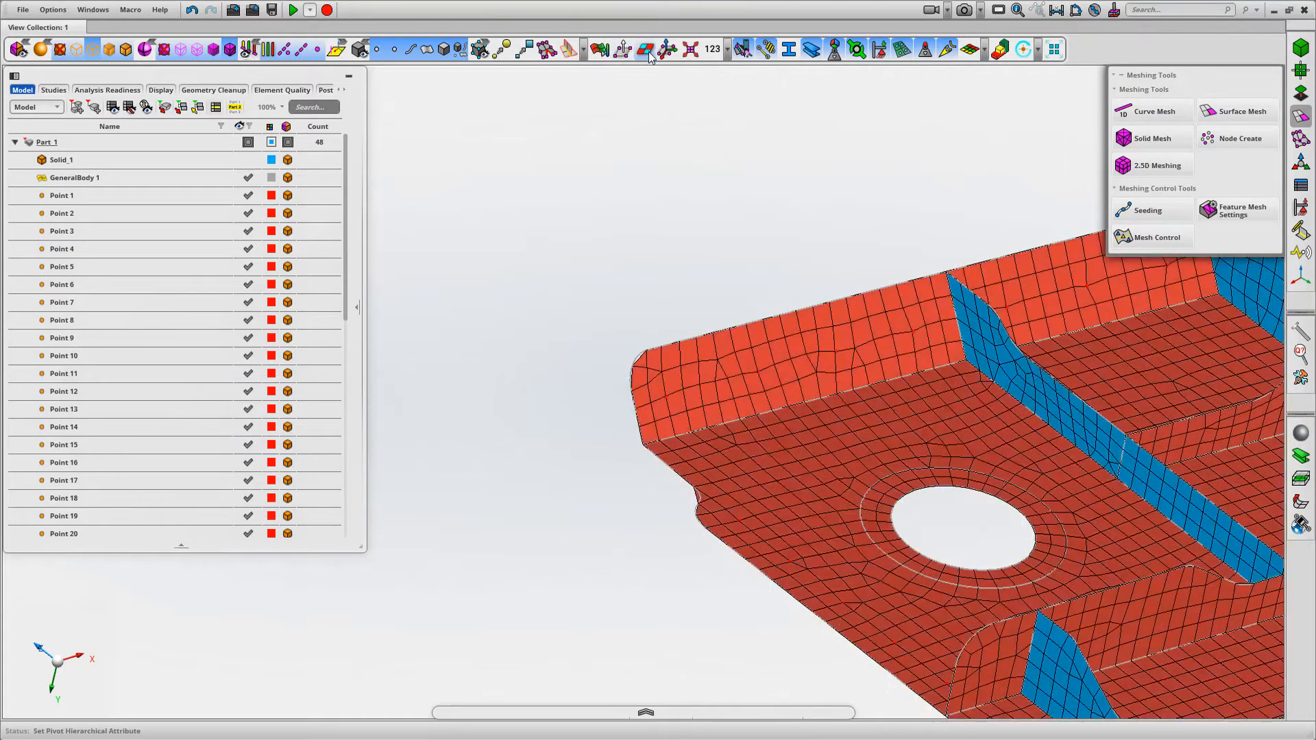
scroll(658, 281, down, 5)
middle_drag(480, 244, 385, 234)
middle_drag(595, 242, 474, 183)
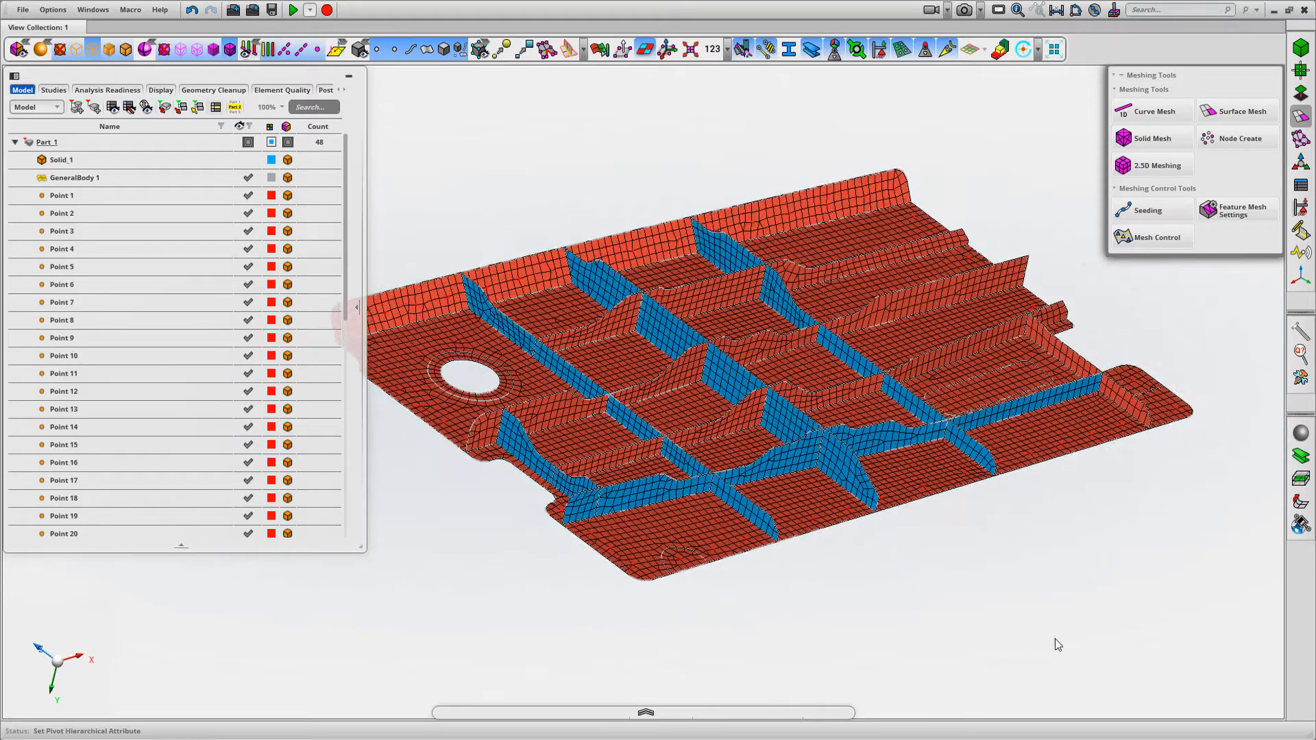
middle_drag(1050, 641, 1073, 652)
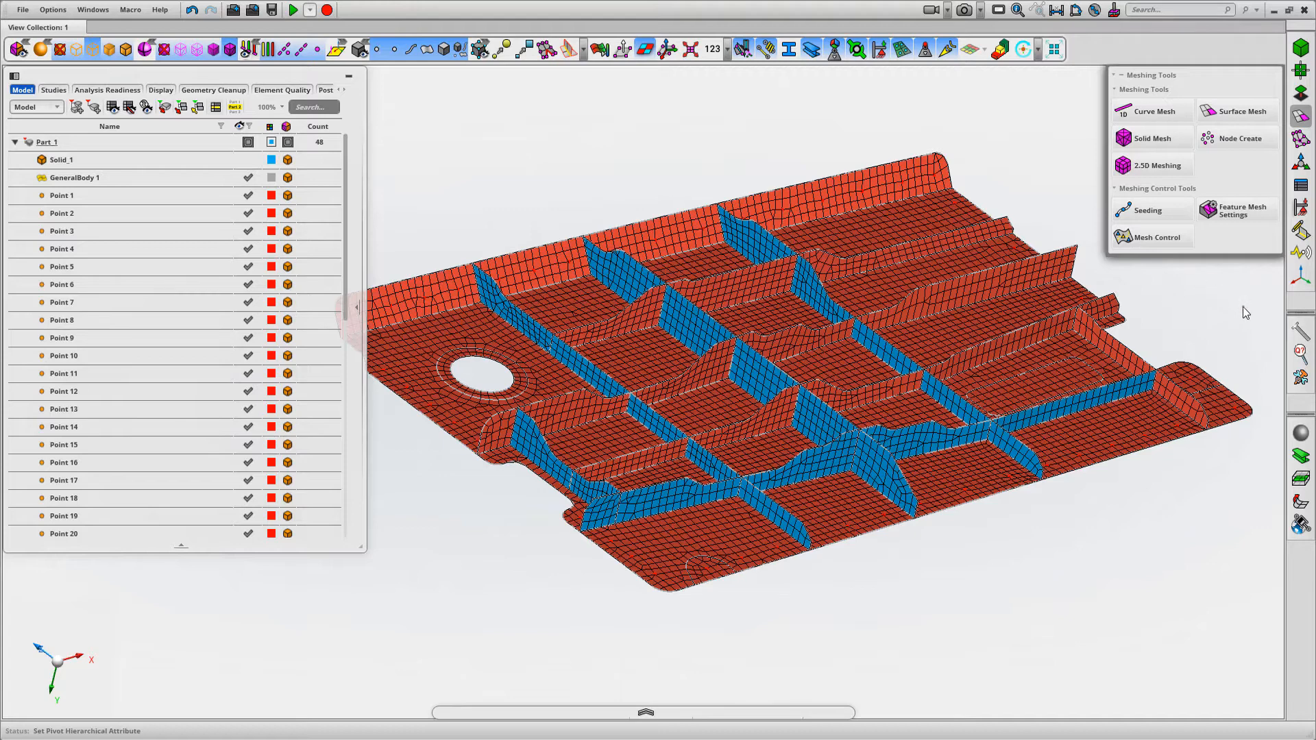
Reverse the shell normals of the short cross rib beside the tab at the panel's end with Element Orientation
click(1300, 139)
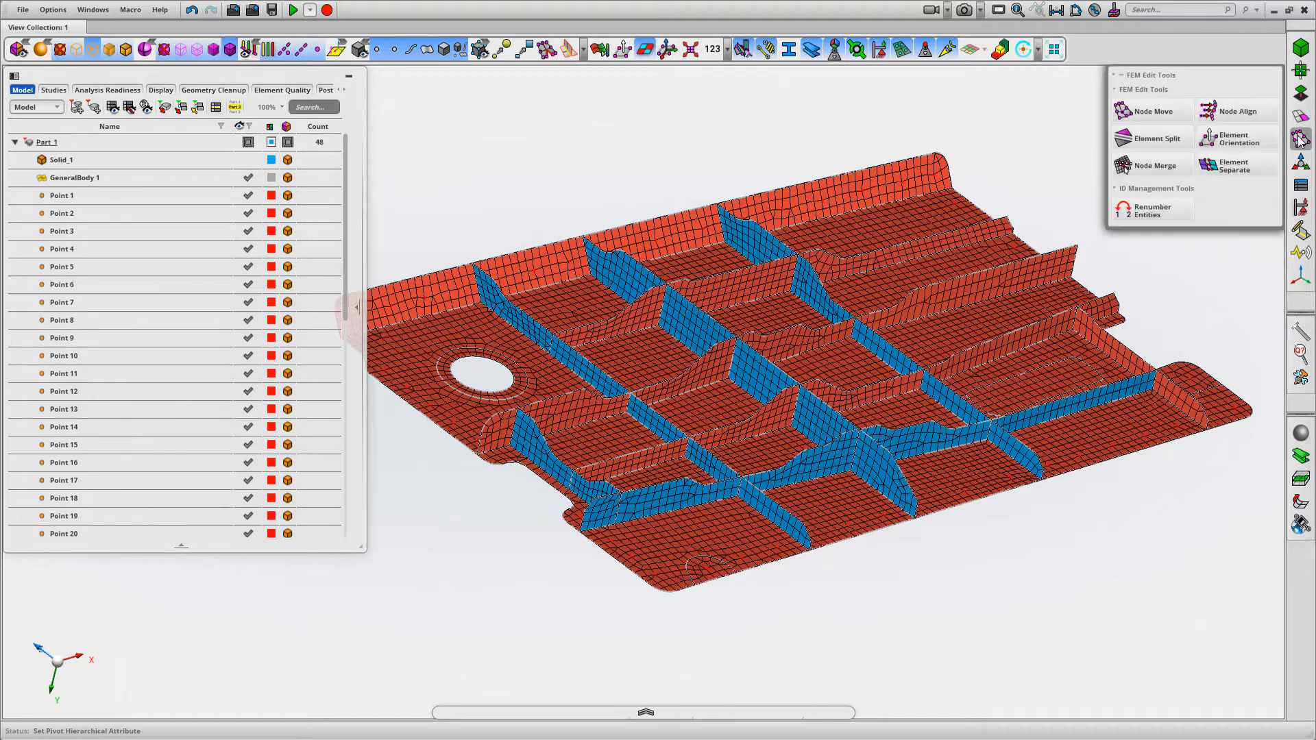
click(1237, 141)
middle_drag(1010, 190, 819, 174)
scroll(819, 174, down, 1)
click(1137, 292)
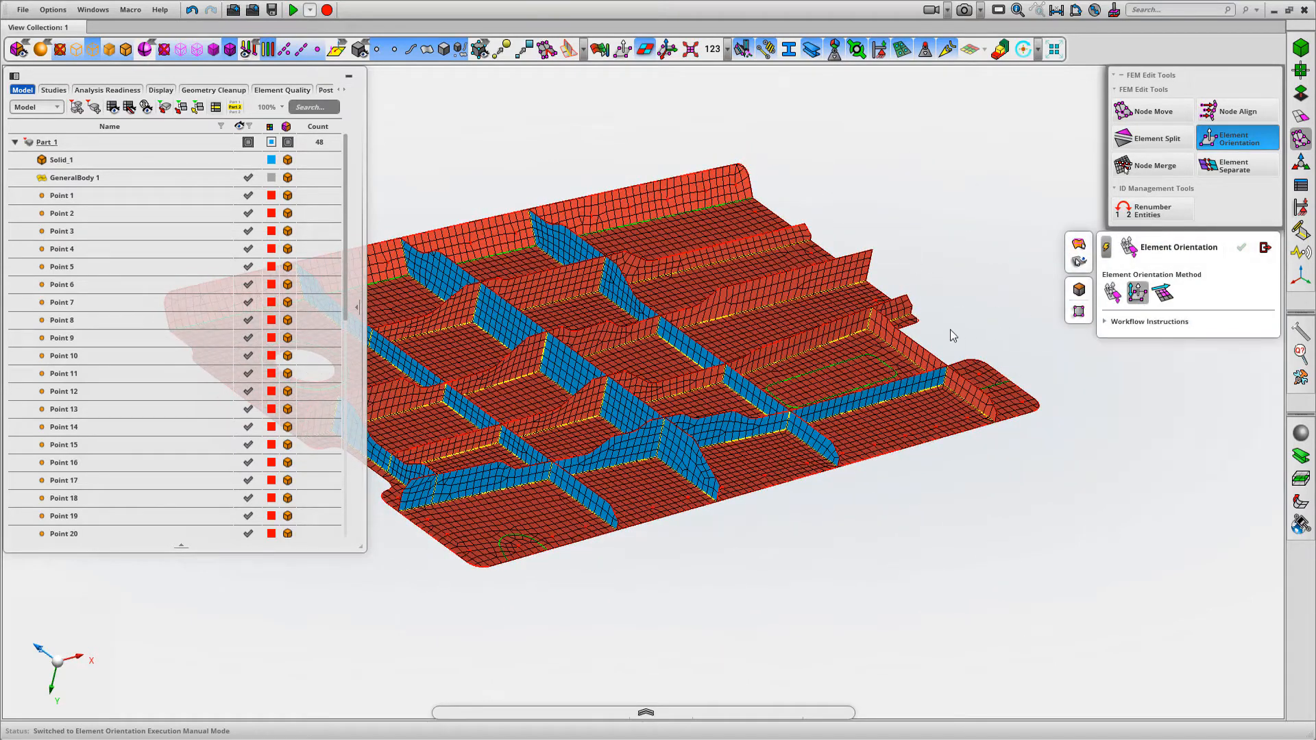
click(916, 345)
middle_click(995, 272)
middle_drag(994, 272, 1054, 253)
scroll(984, 227, down, 2)
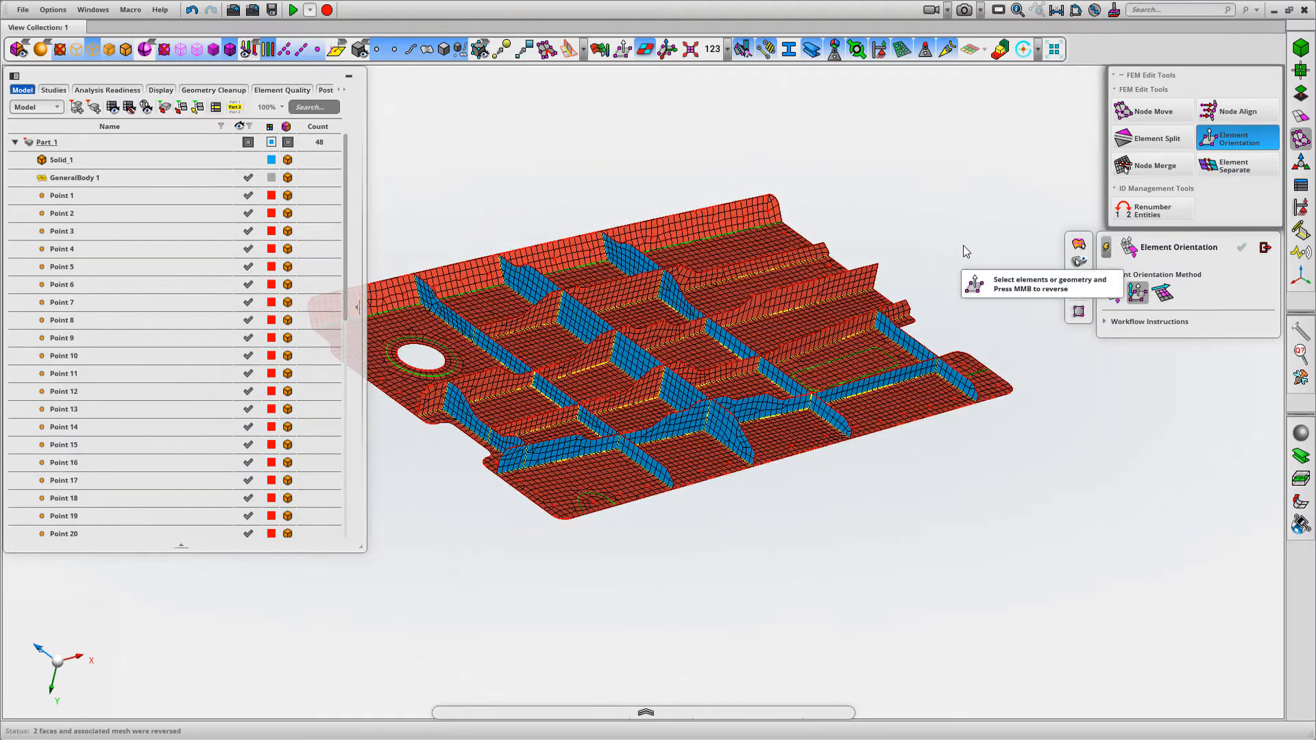
middle_drag(963, 246, 1008, 235)
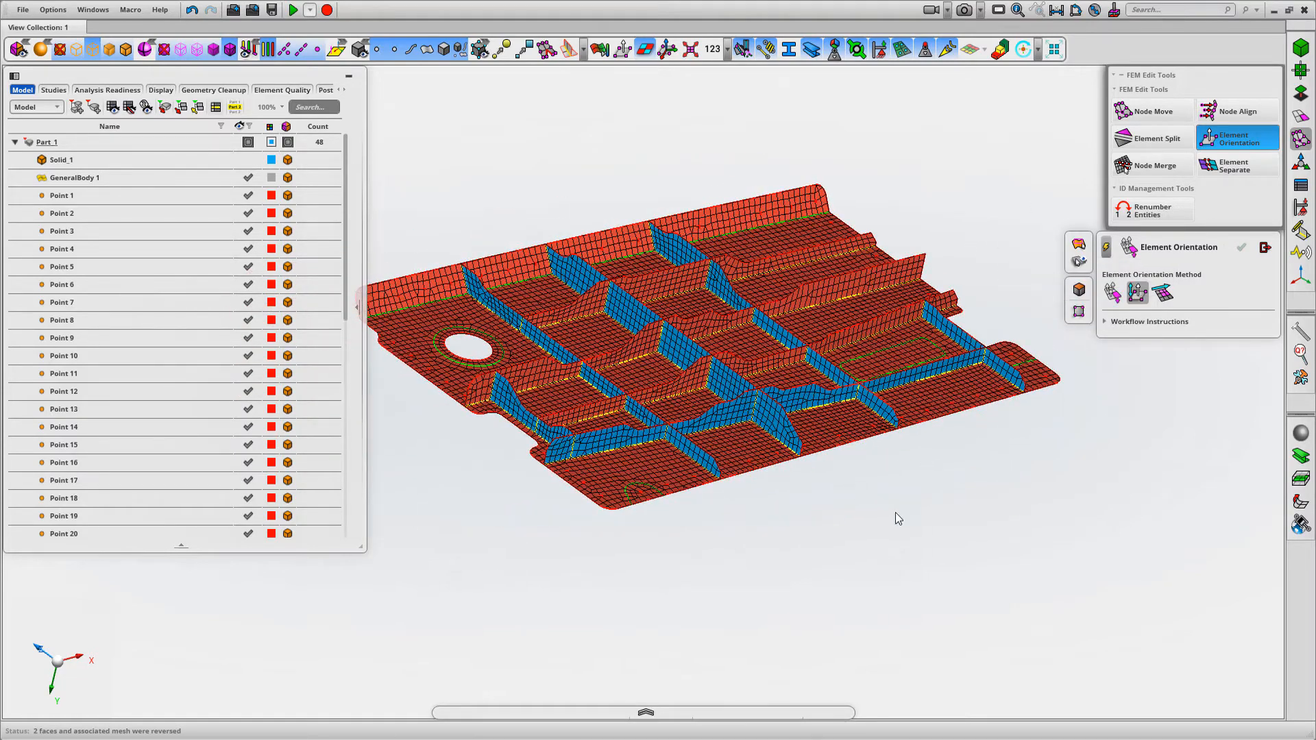
Reverse the shell normals of the outermost long rib, picking elements along its full length
right_drag(1031, 553, 543, 537)
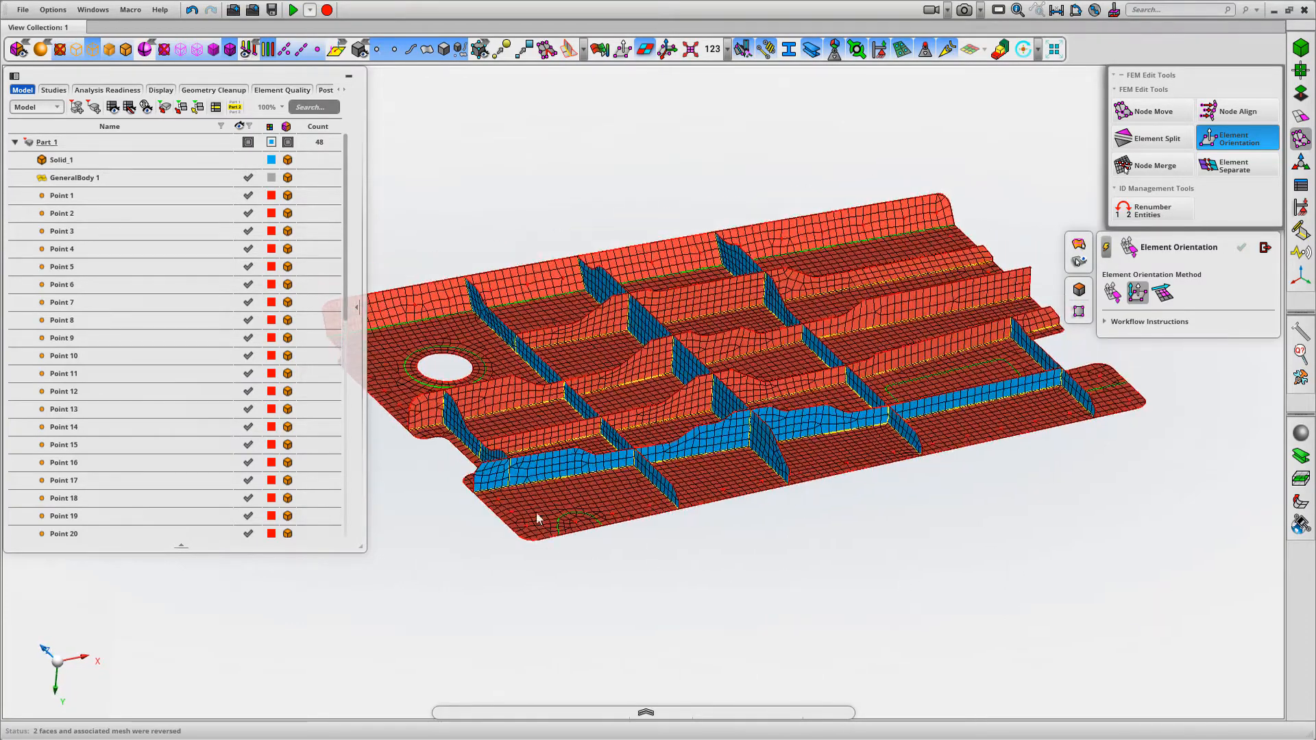
click(485, 479)
click(540, 471)
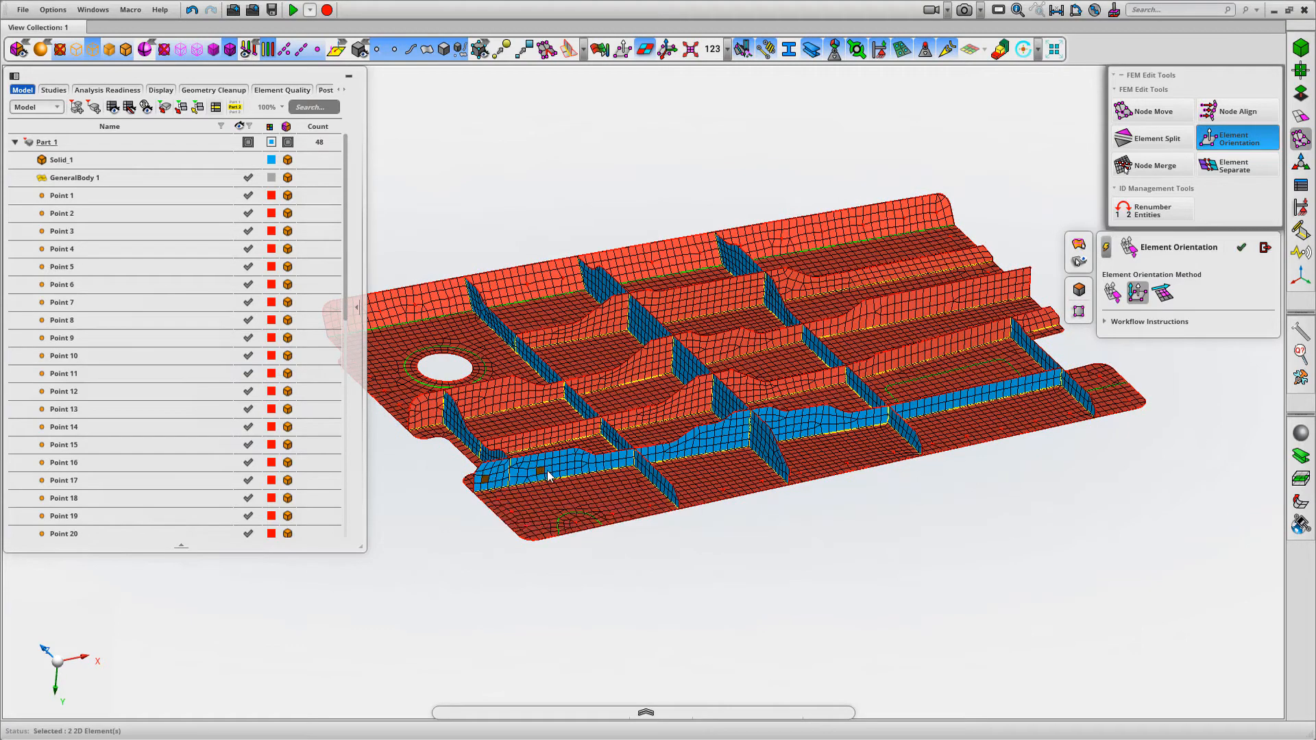
click(677, 455)
click(948, 404)
key(Return)
middle_drag(1018, 565, 793, 540)
scroll(788, 479, down, 4)
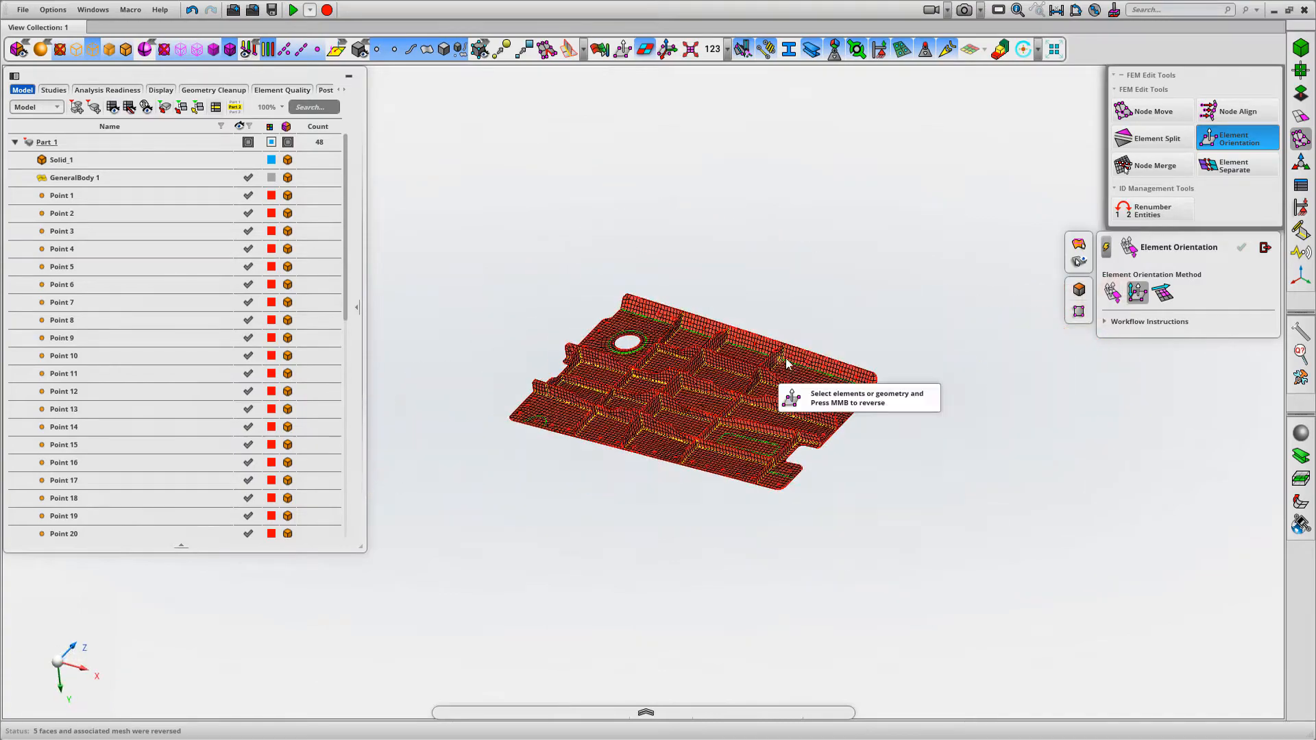
Leave Element Orientation, turn off the shell normal dual colouring, and fit the panel mesh in view
click(1265, 247)
scroll(742, 200, up, 2)
middle_drag(742, 200, 800, 269)
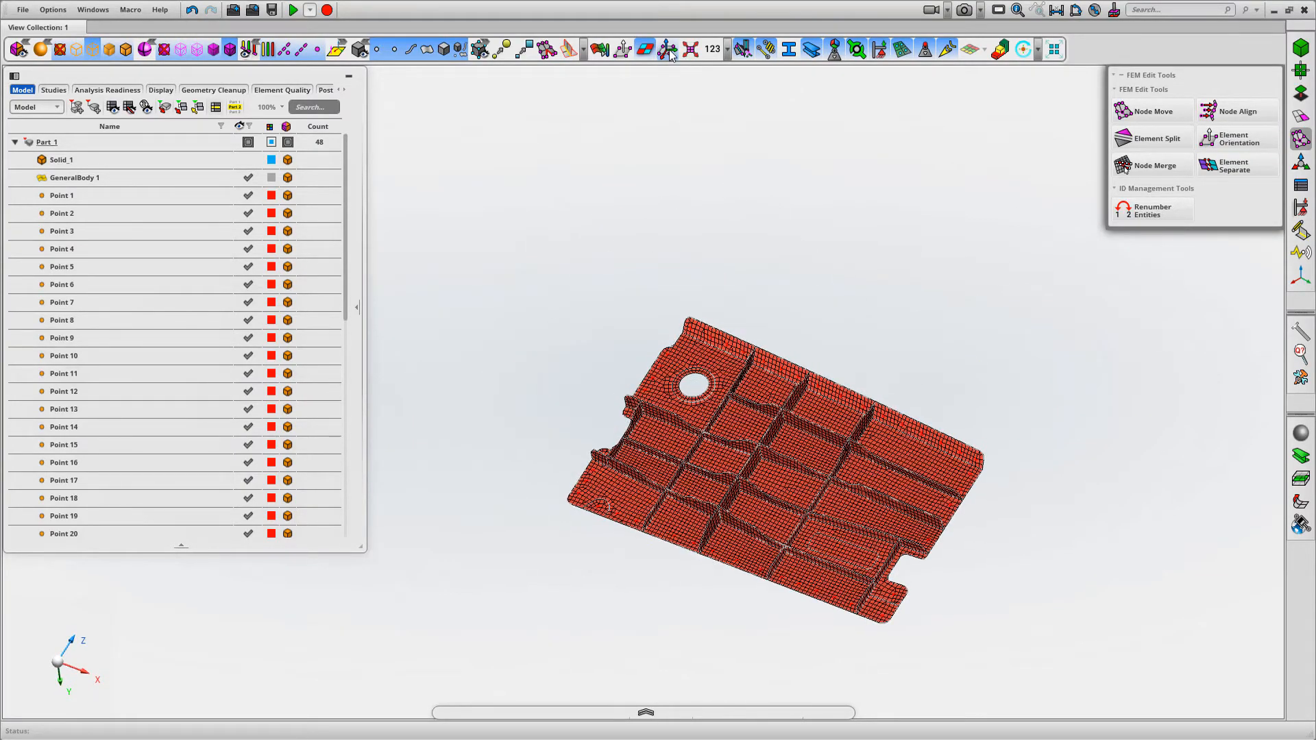
click(647, 50)
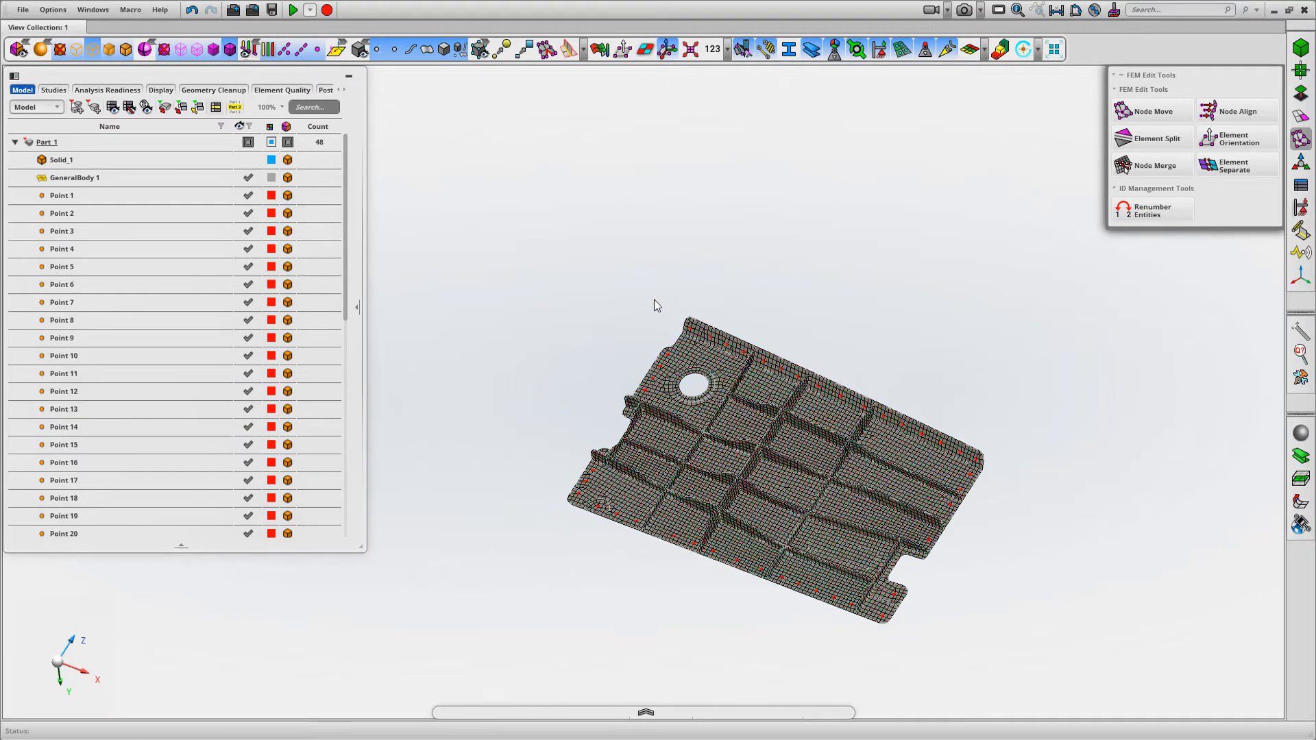
drag(709, 373, 710, 375)
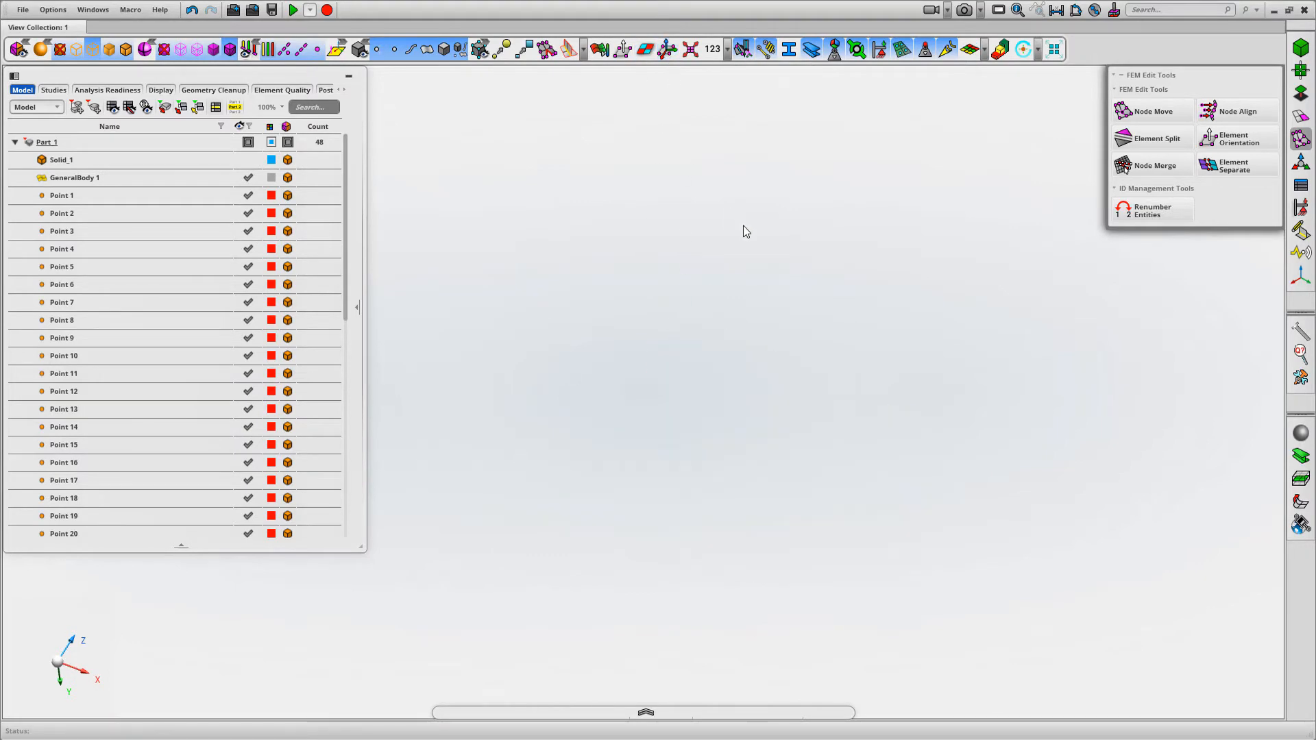
key(f)
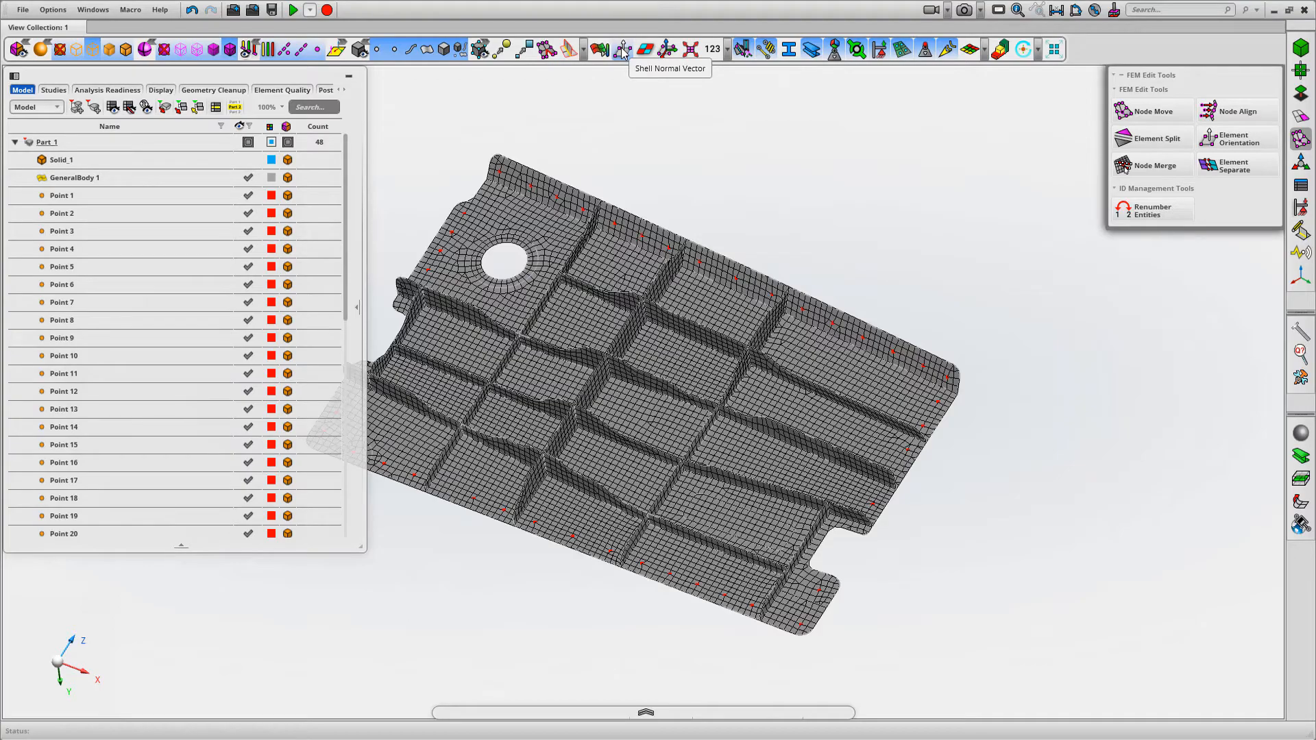
Display the shell normal vectors, inspect their directions on the panel mesh, and hide the vectors again
click(623, 50)
scroll(546, 199, up, 6)
middle_drag(556, 205, 906, 224)
click(624, 52)
middle_drag(670, 136, 815, 179)
Reverse the shell normals of the whole panel with Element Orientation, selecting all faces and their associated mesh
click(1232, 143)
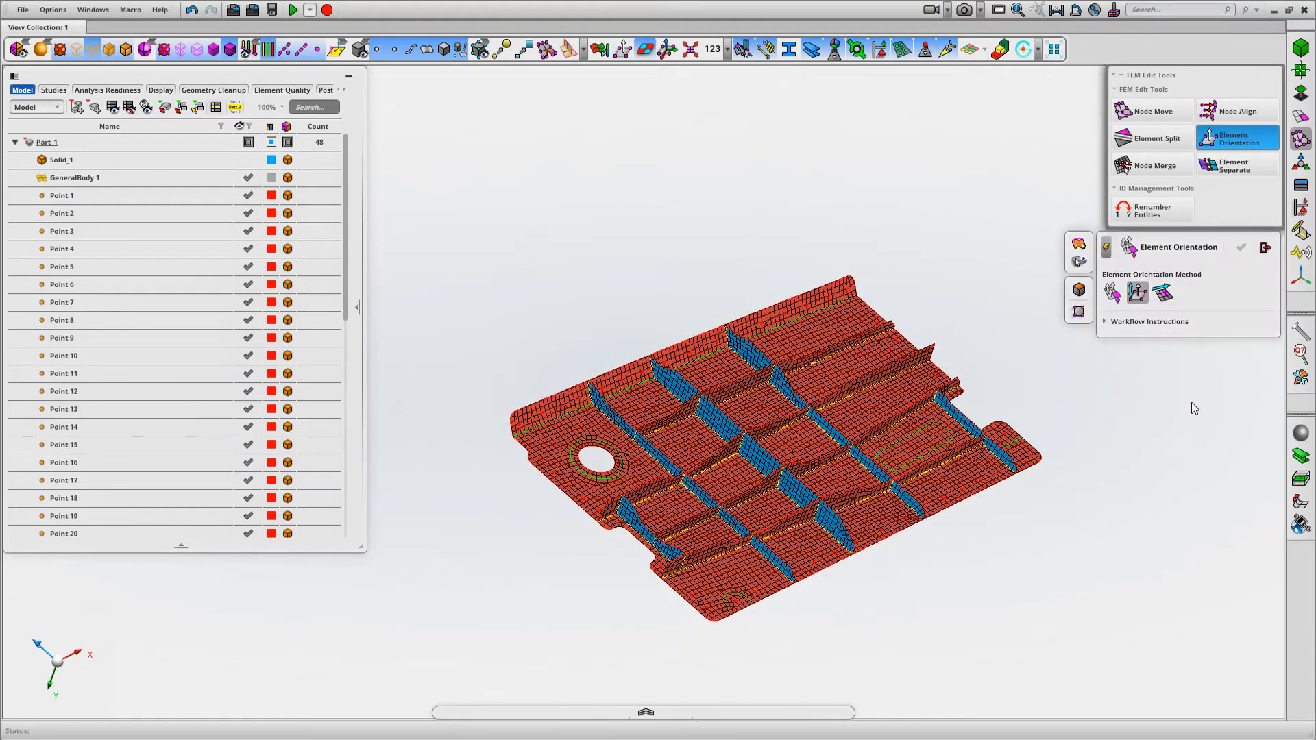
click(1137, 295)
drag(453, 142, 1163, 647)
middle_click(1120, 599)
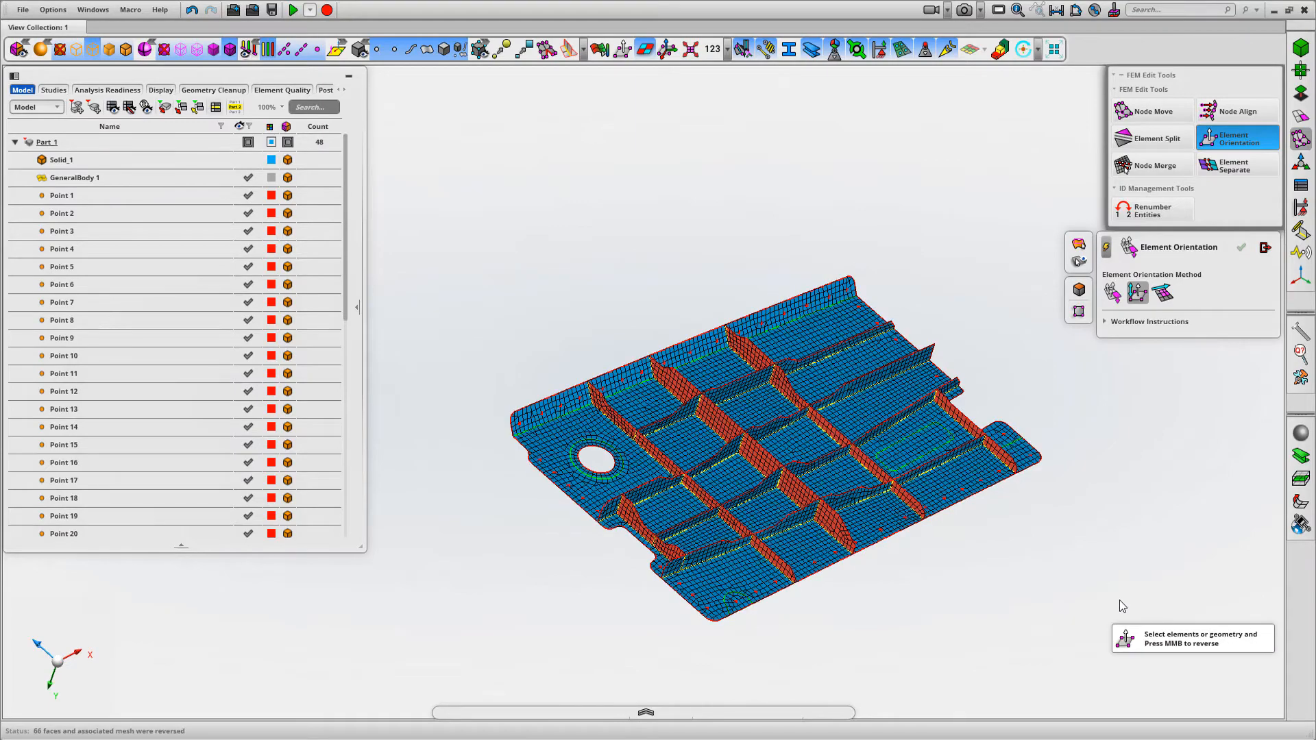
Check the reversed panel normals with the shell normal vectors, hide the vectors, and leave Element Orientation
click(643, 53)
click(622, 49)
ctrl+middle_drag(528, 462, 543, 484)
middle_drag(555, 299, 562, 241)
click(622, 55)
double_click(581, 250)
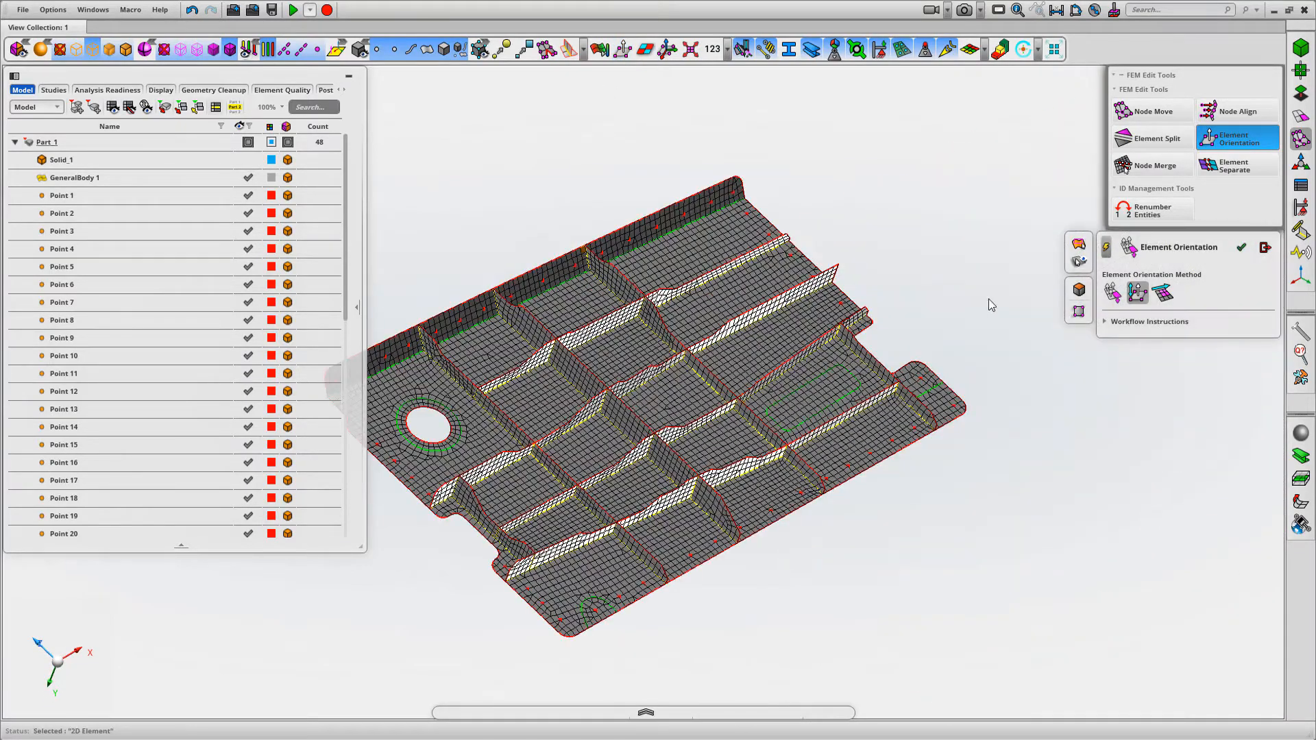
click(1265, 248)
Display the element coordinate systems on the panel mesh and bring the axes on the base plate into close view
middle_drag(946, 332, 997, 354)
scroll(969, 306, down, 2)
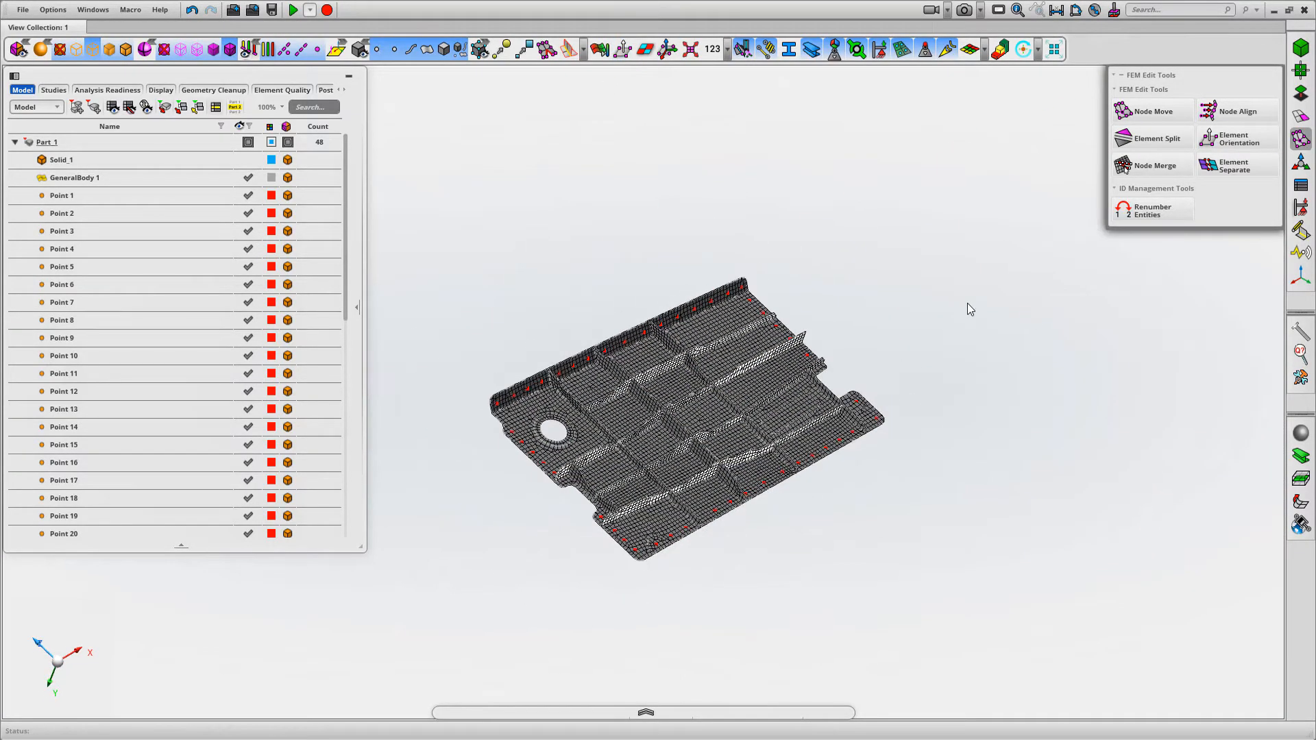
scroll(968, 312, up, 1)
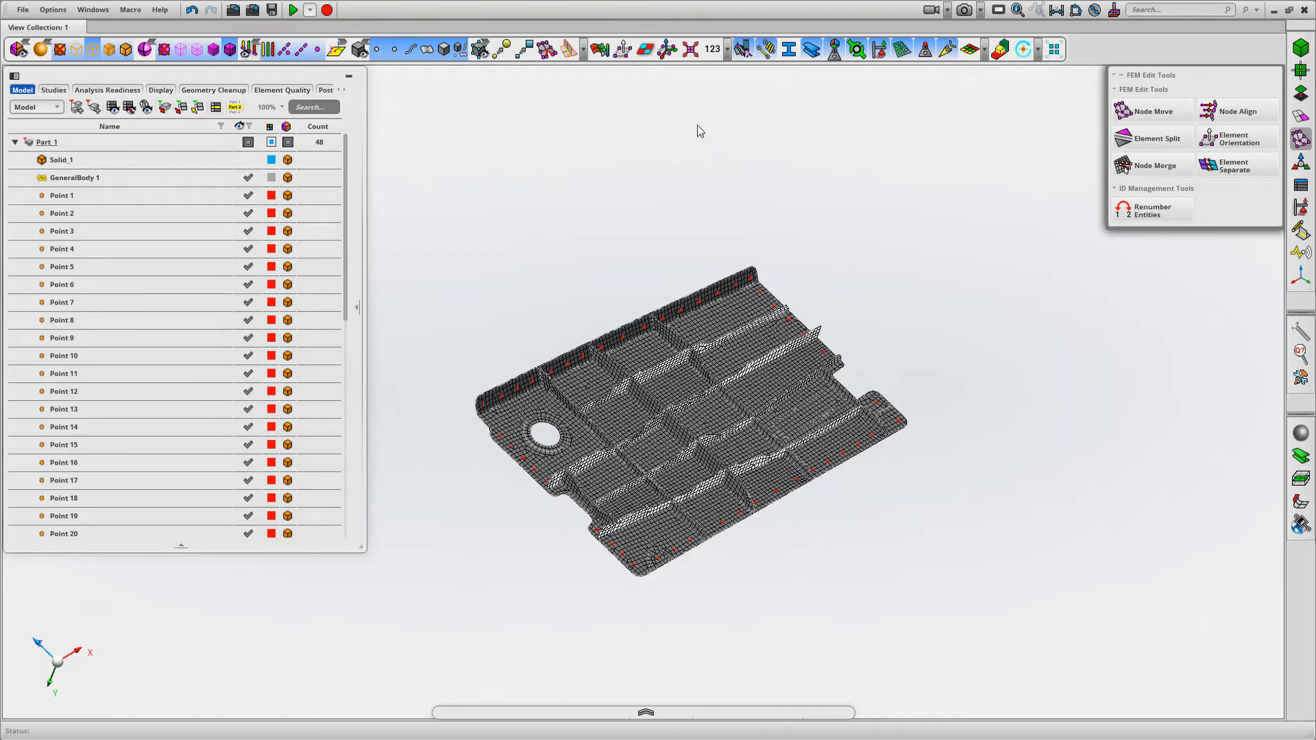
click(669, 54)
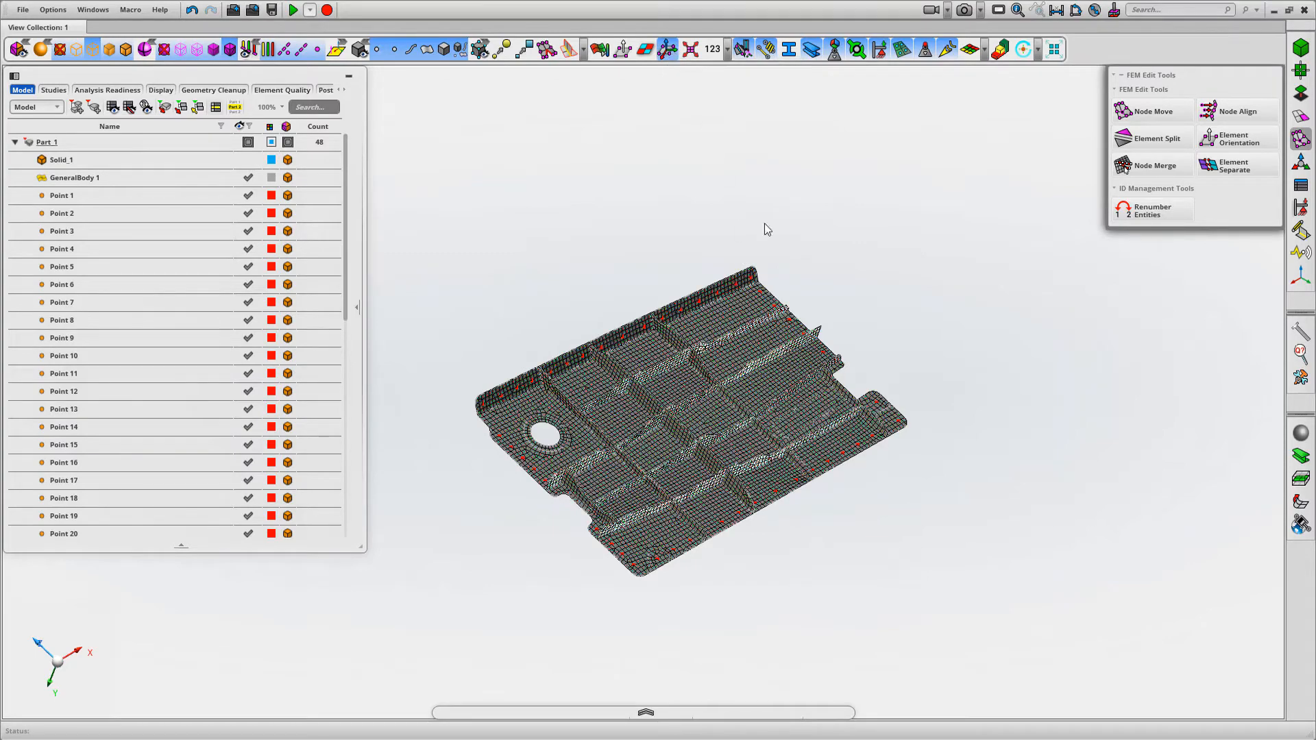
scroll(870, 452, up, 5)
scroll(927, 428, up, 5)
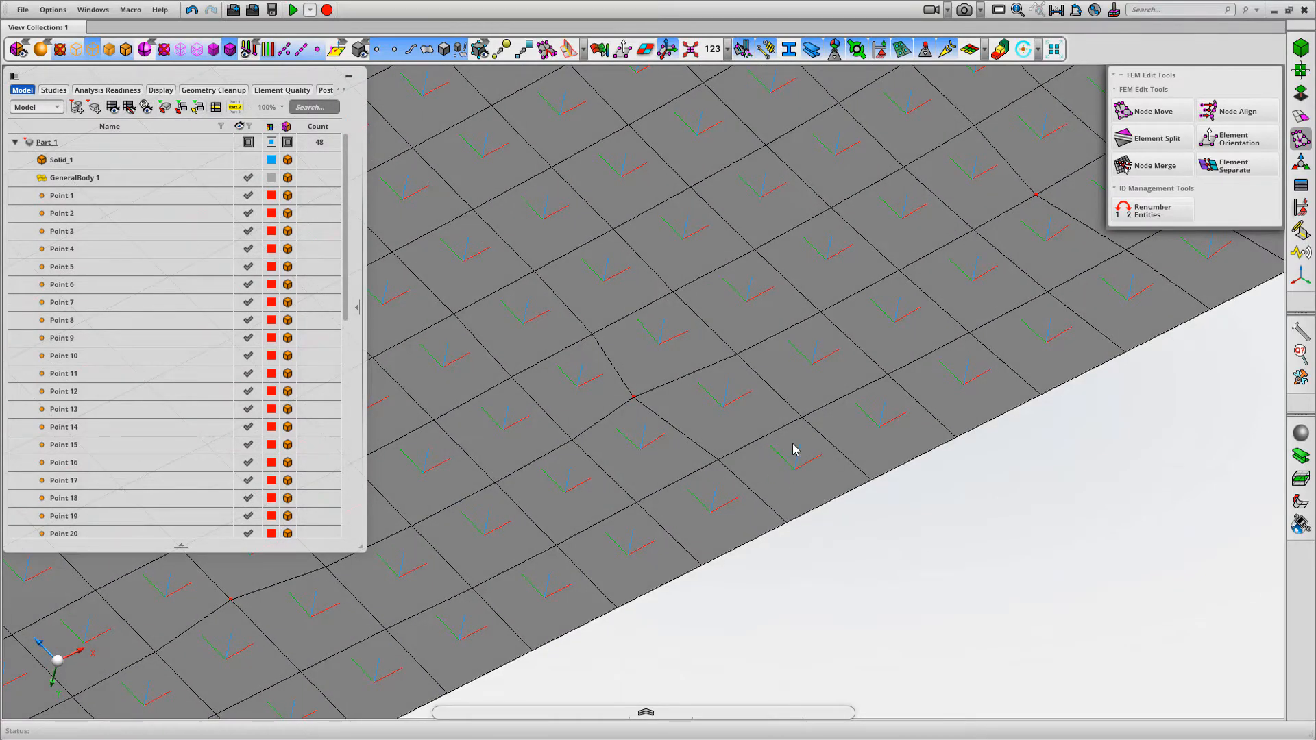
Examine the element coordinate system axes on the ribs, the base plate and the plate's free edge
scroll(854, 595, down, 5)
mouse_move(517, 544)
middle_down()
mouse_move(775, 460)
mouse_move(611, 573)
mouse_move(594, 575)
mouse_move(1046, 291)
mouse_move(1083, 247)
middle_up()
middle_drag(612, 658, 617, 619)
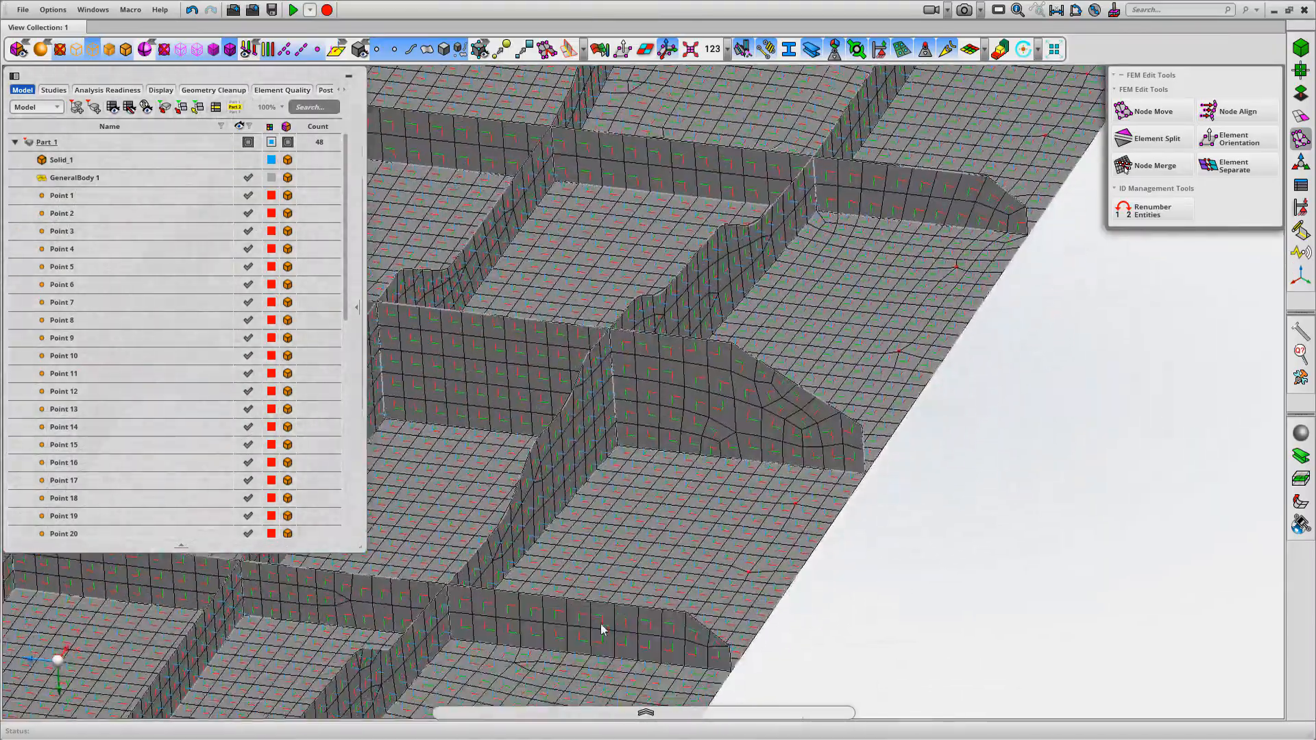
scroll(616, 619, down, 5)
middle_drag(455, 568, 726, 491)
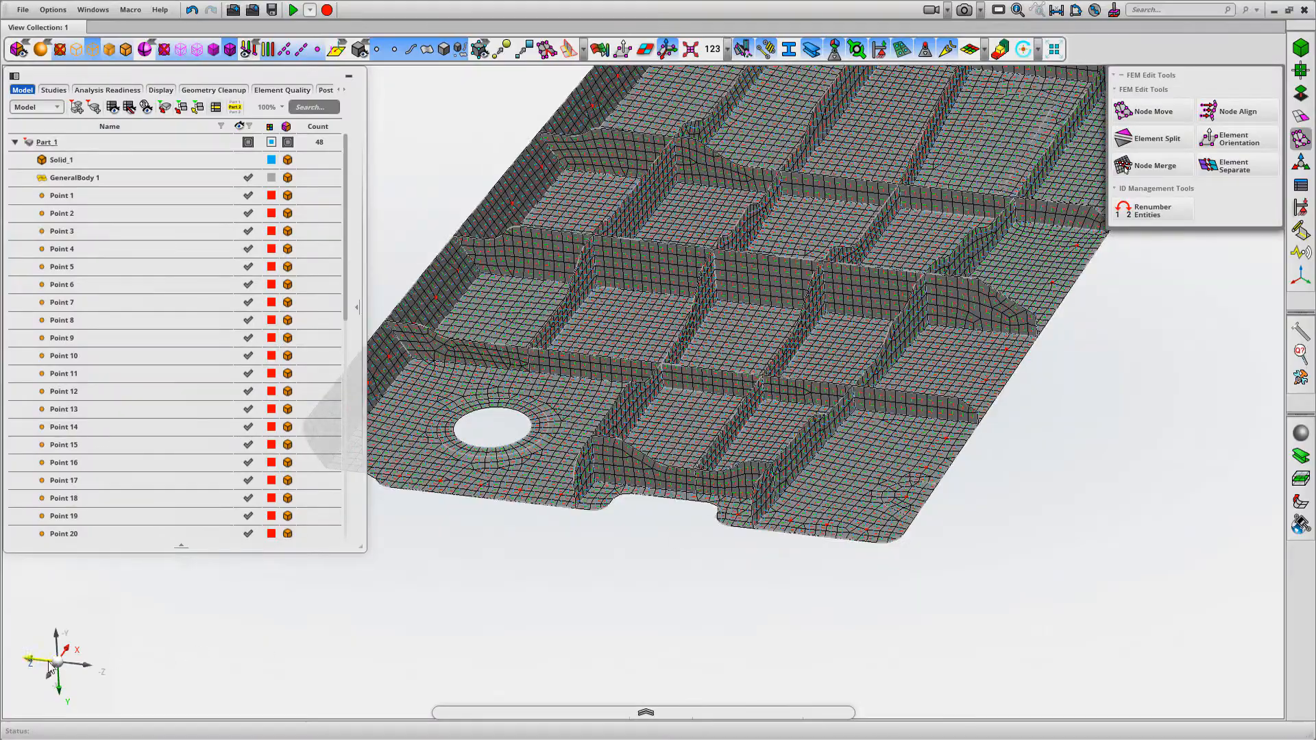
middle_drag(195, 652, 166, 656)
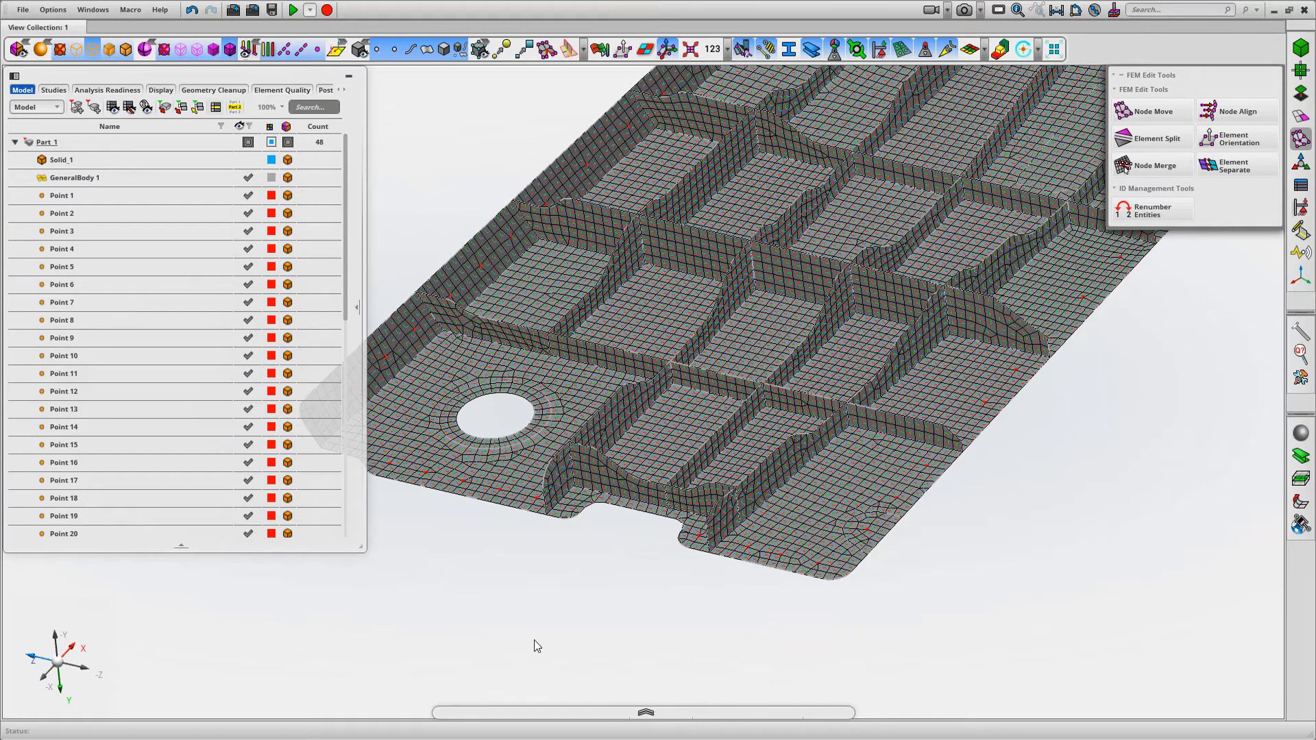
scroll(909, 561, up, 6)
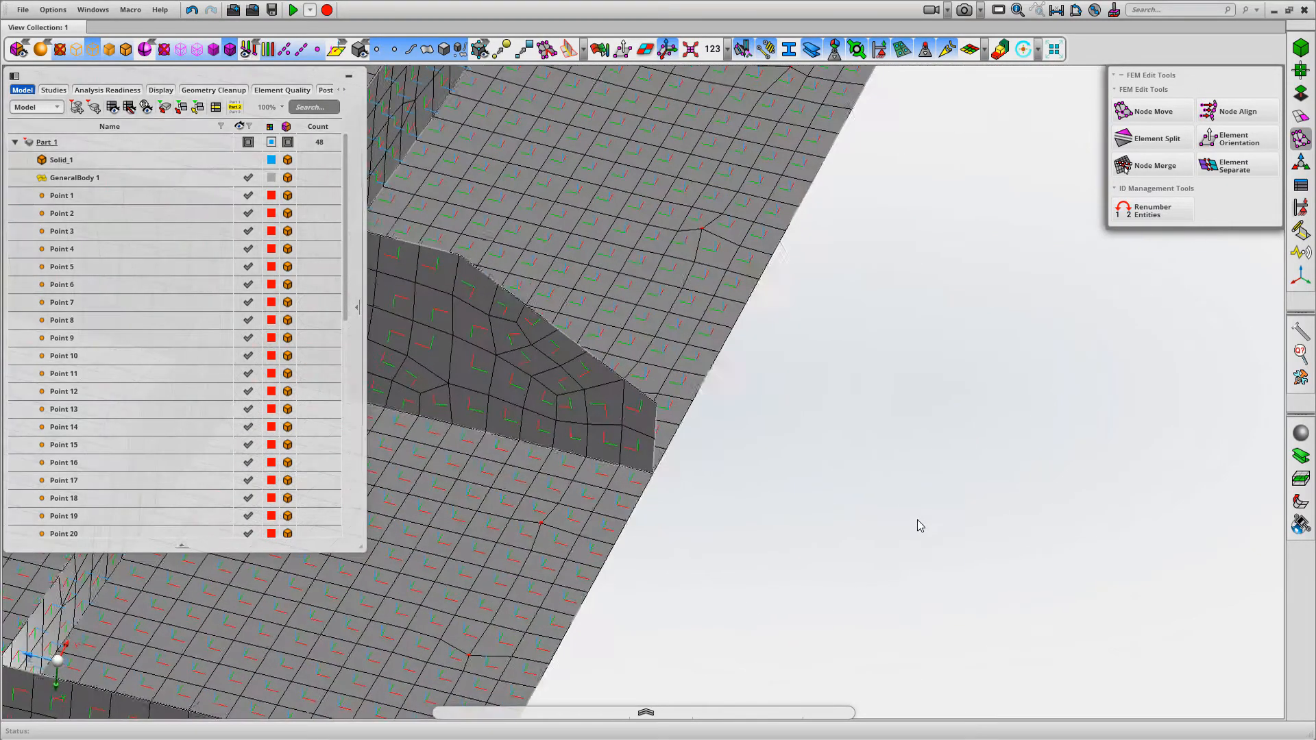
scroll(848, 394, down, 8)
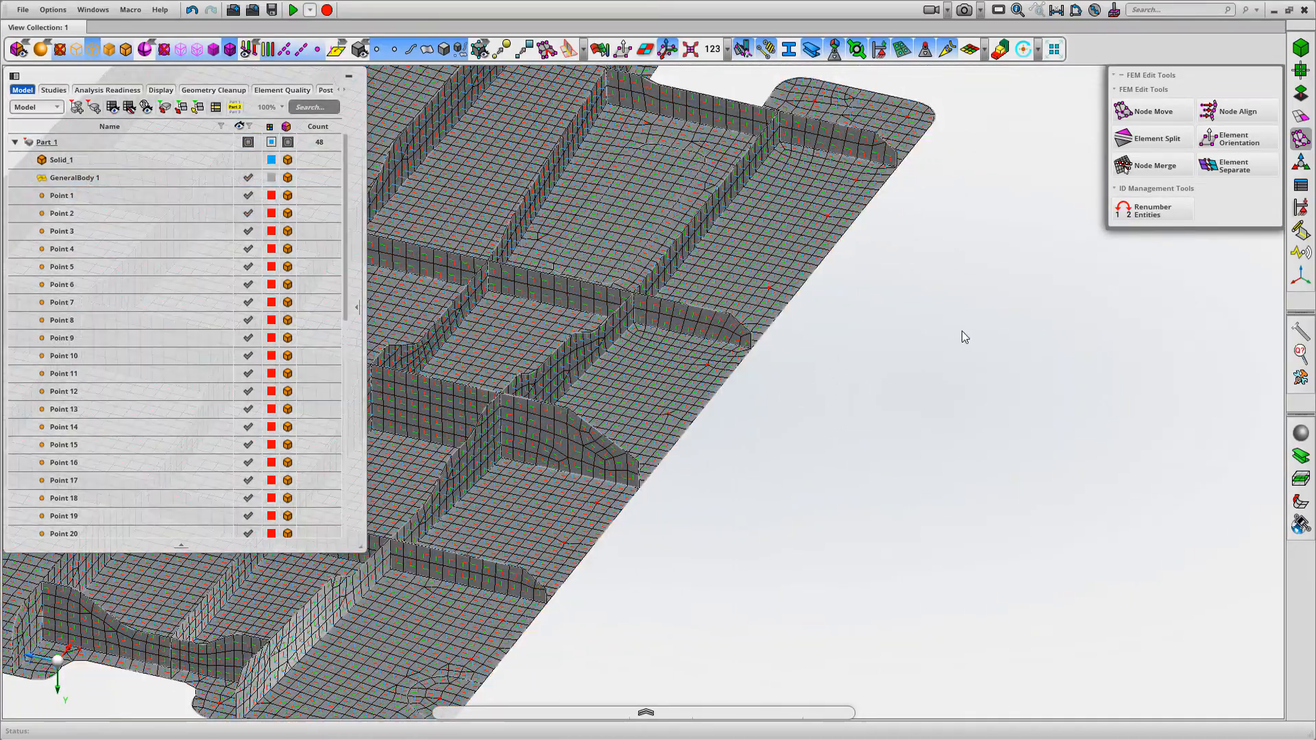
Align the element edges of all the panel's shell elements along a vector picked on the long free edge, using Align along vector
middle_drag(964, 336, 1048, 362)
click(1235, 140)
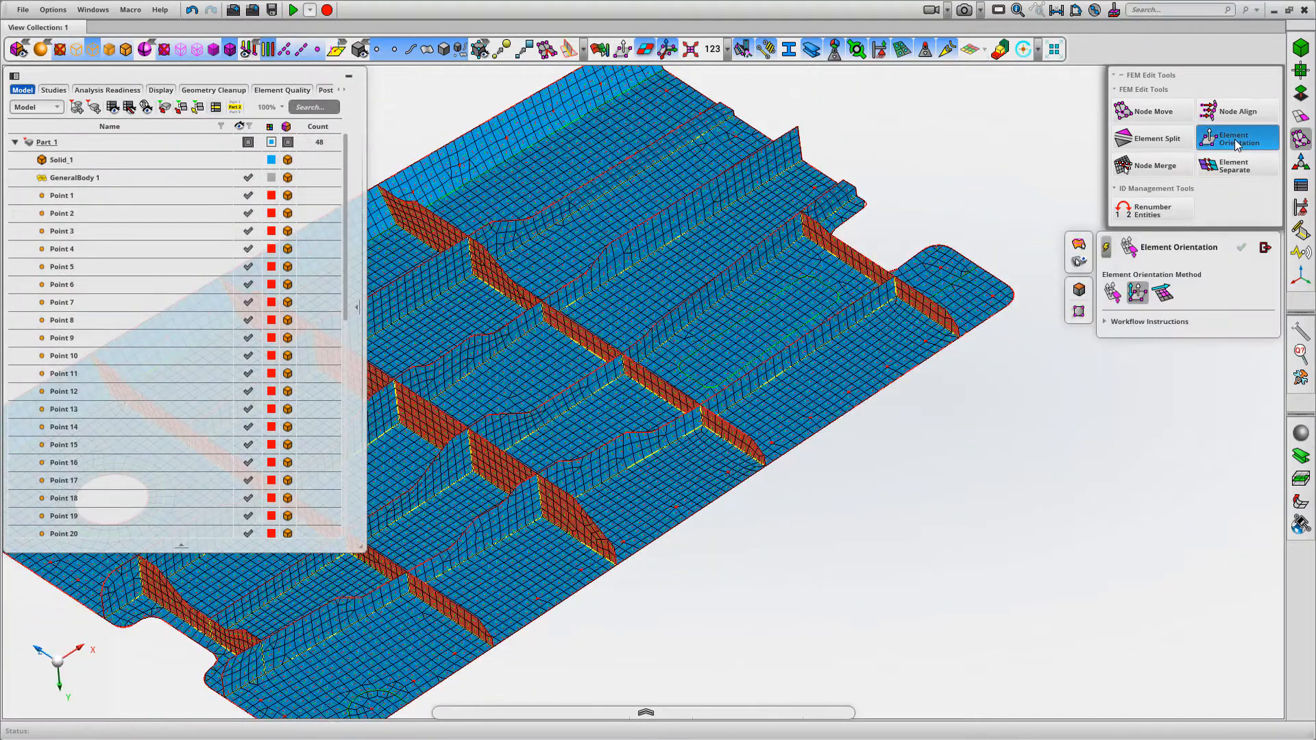
click(1163, 295)
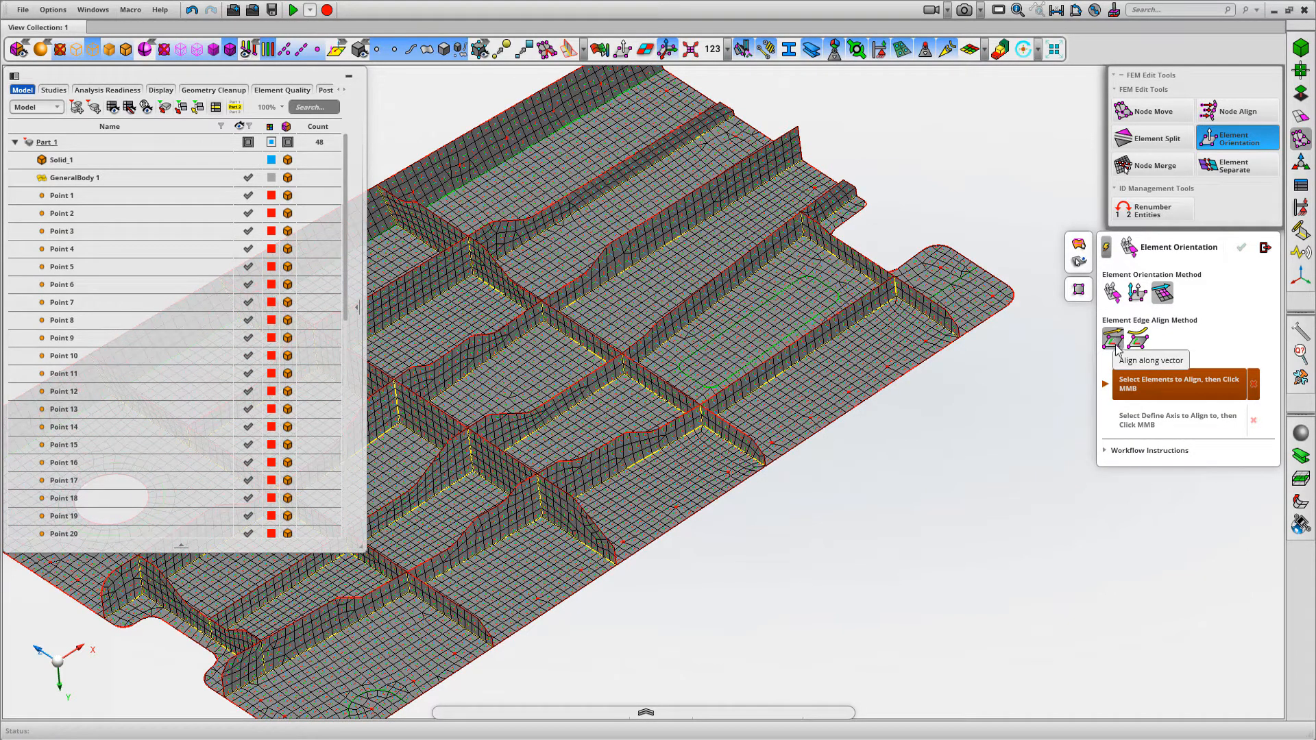
scroll(971, 488, down, 5)
middle_drag(890, 395, 905, 448)
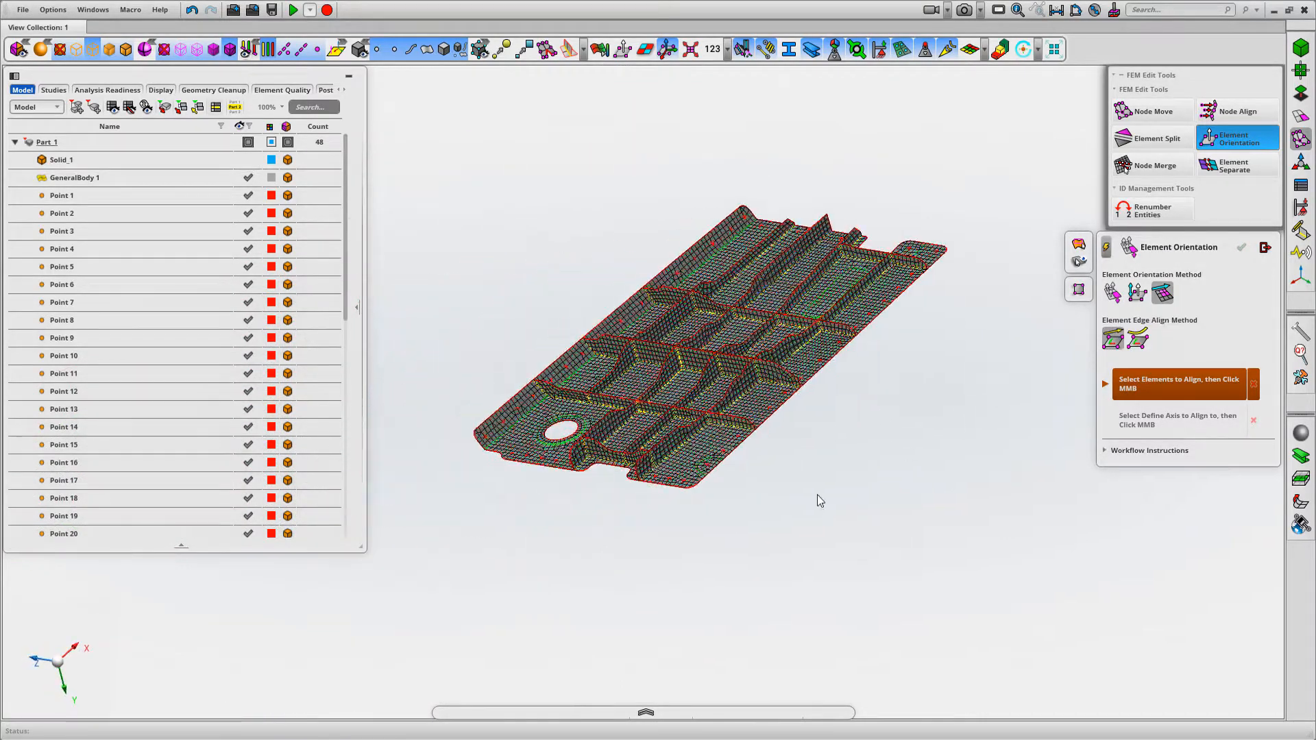
drag(430, 555, 999, 159)
middle_click(1002, 402)
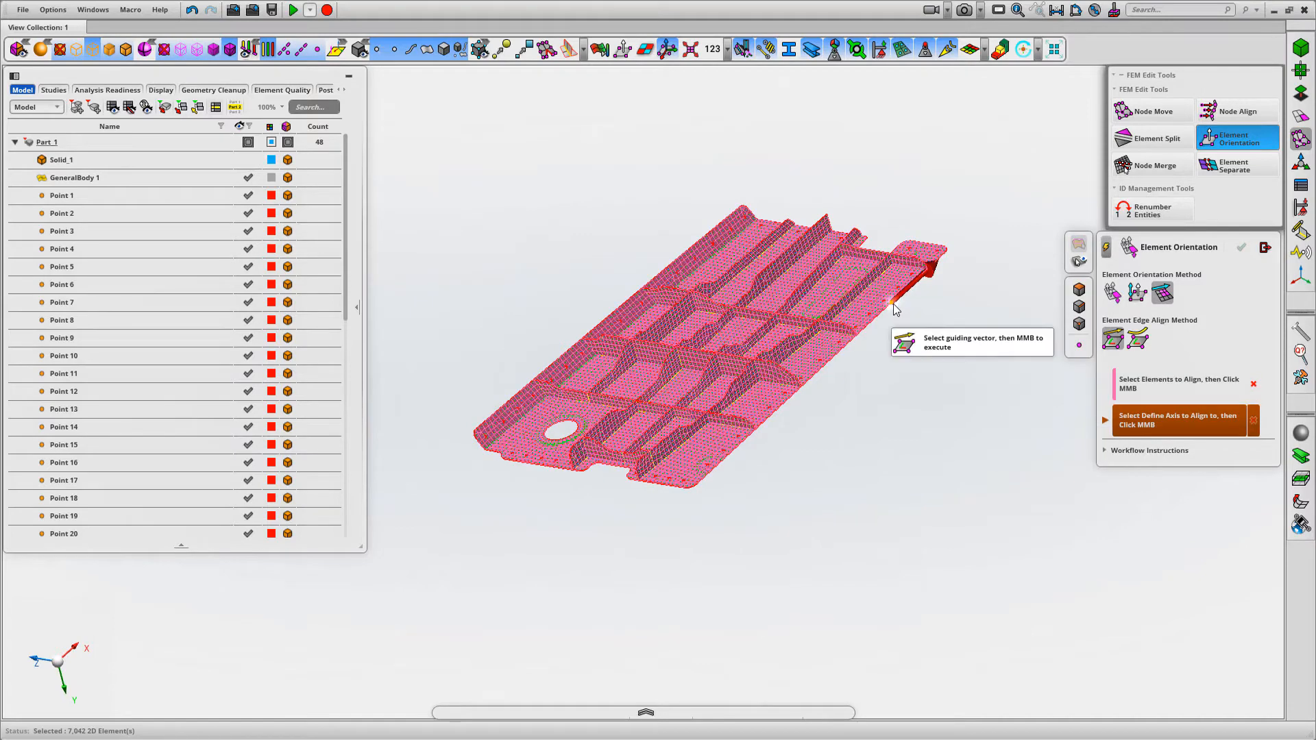
click(894, 303)
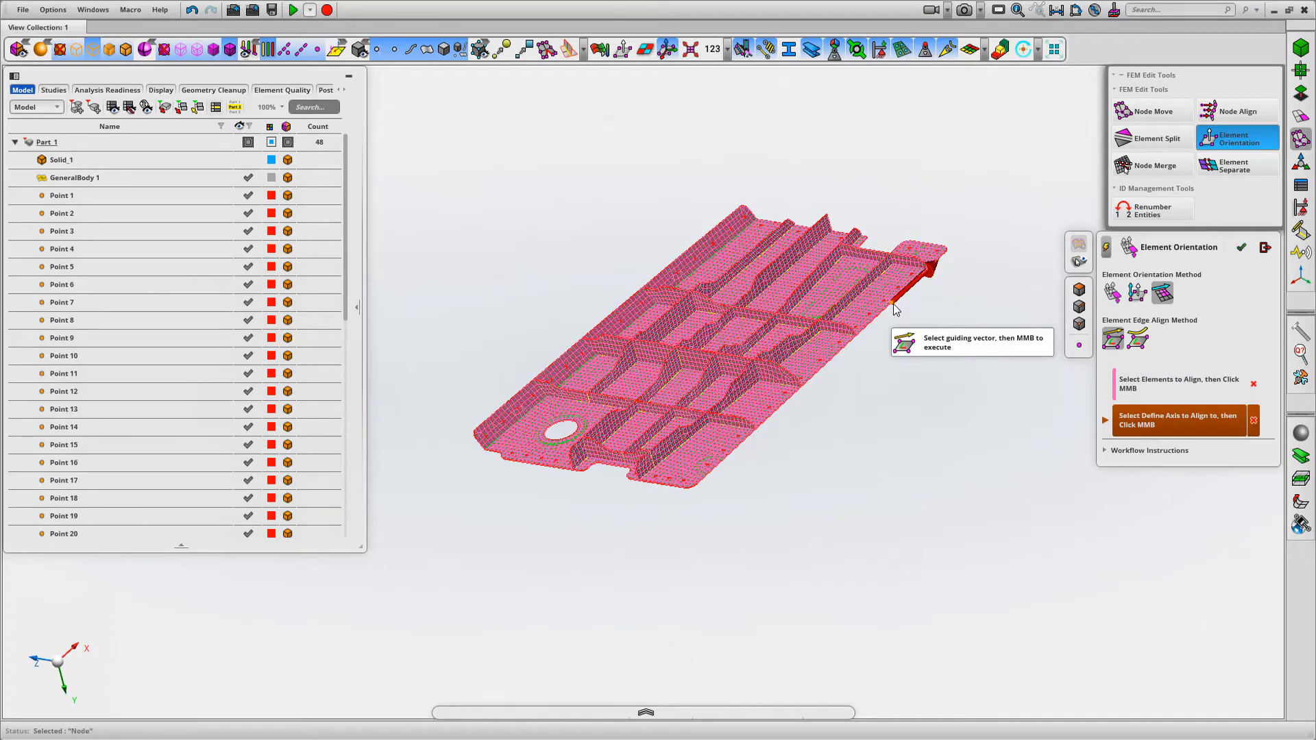
middle_click(993, 392)
Examine the vector-aligned element coordinate systems on the base plate, beside the ribs and at the tab's rounded corner
right_drag(869, 177, 961, 396)
middle_drag(837, 405, 993, 437)
right_drag(886, 484, 667, 322)
middle_drag(705, 409, 920, 468)
scroll(920, 470, up, 3)
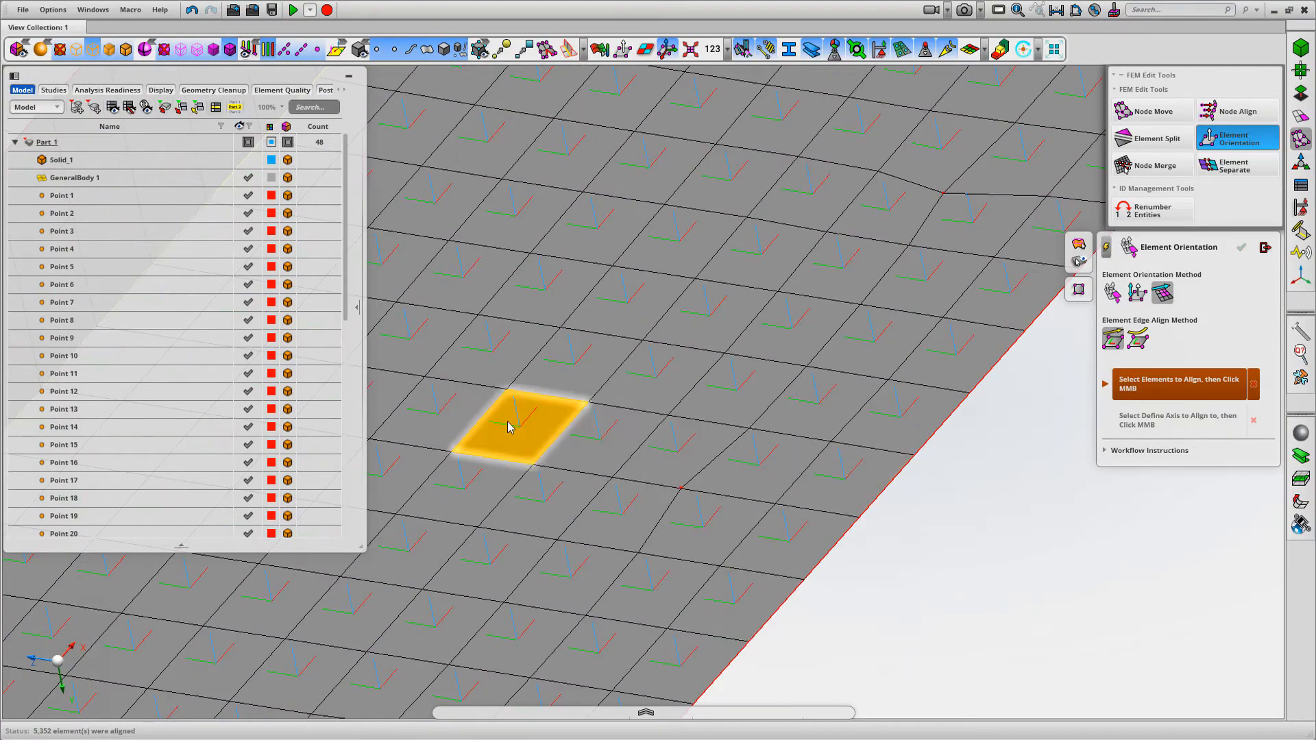
scroll(1002, 420, down, 6)
mouse_move(970, 269)
middle_down()
mouse_move(862, 508)
mouse_move(939, 256)
mouse_move(952, 261)
middle_up()
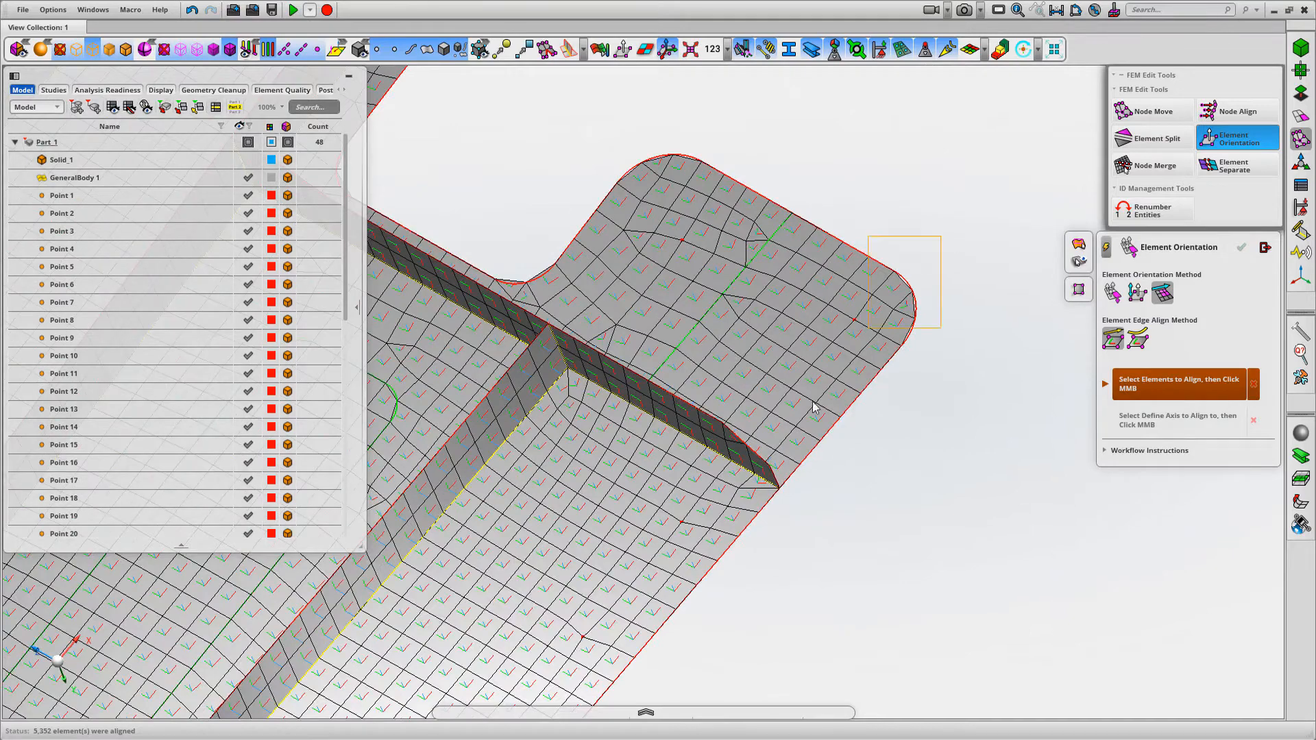
scroll(855, 350, up, 6)
middle_drag(906, 384, 727, 405)
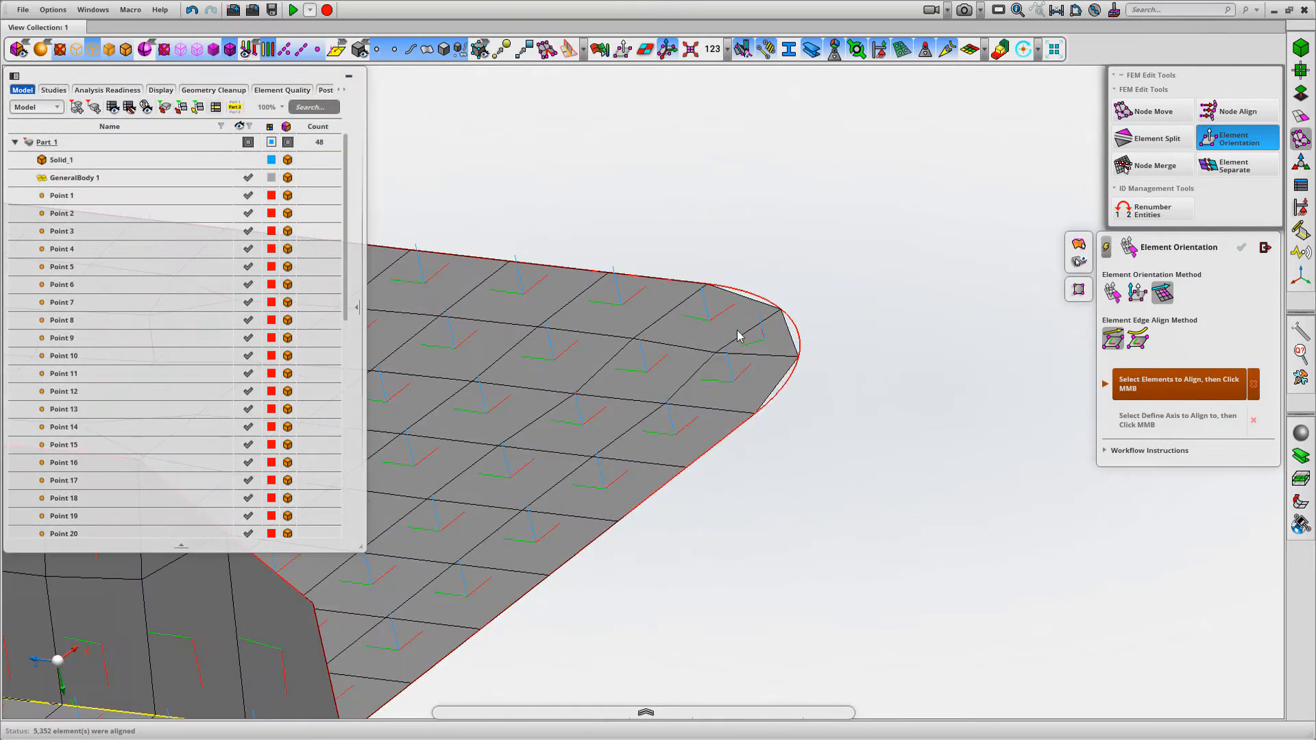
scroll(848, 285, down, 9)
middle_drag(873, 344, 1073, 233)
scroll(897, 506, down, 4)
middle_drag(893, 517, 929, 435)
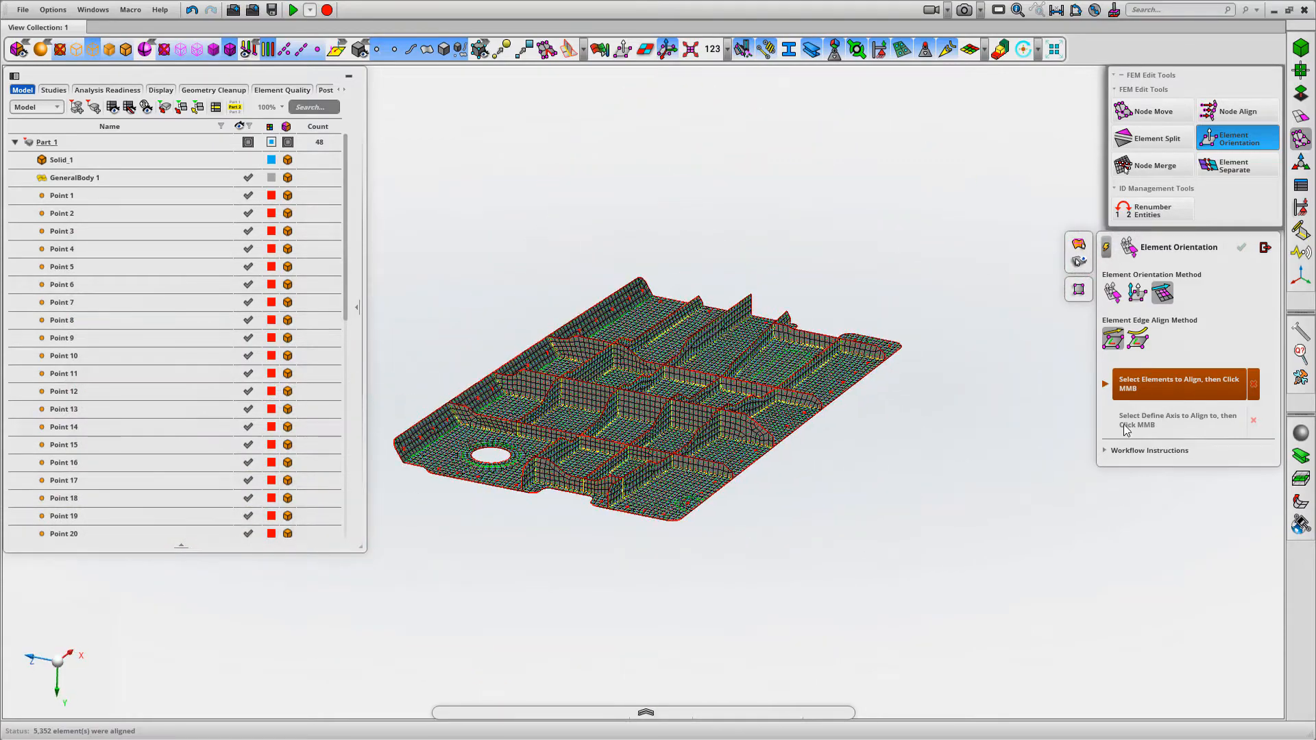
Align all the panel's shell elements to the contiguous edges of its outer boundary with Align along curves
click(1138, 339)
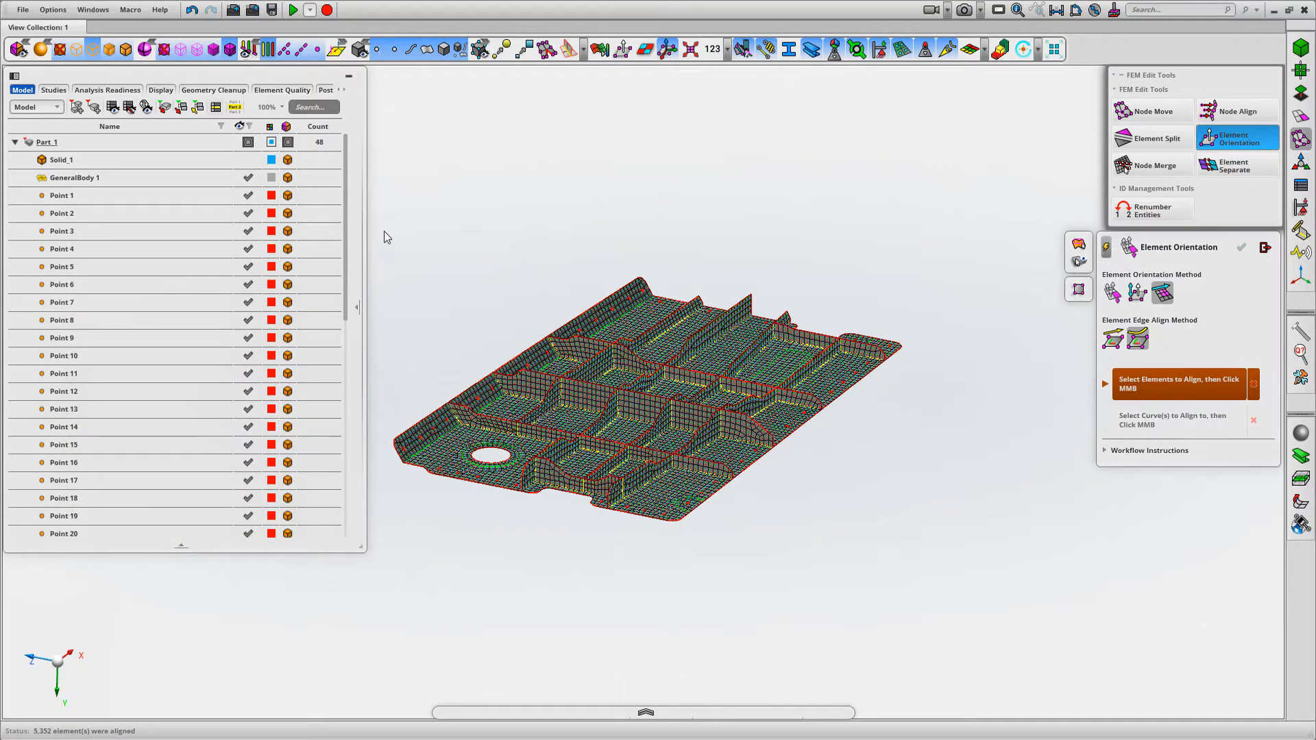
drag(381, 195, 940, 610)
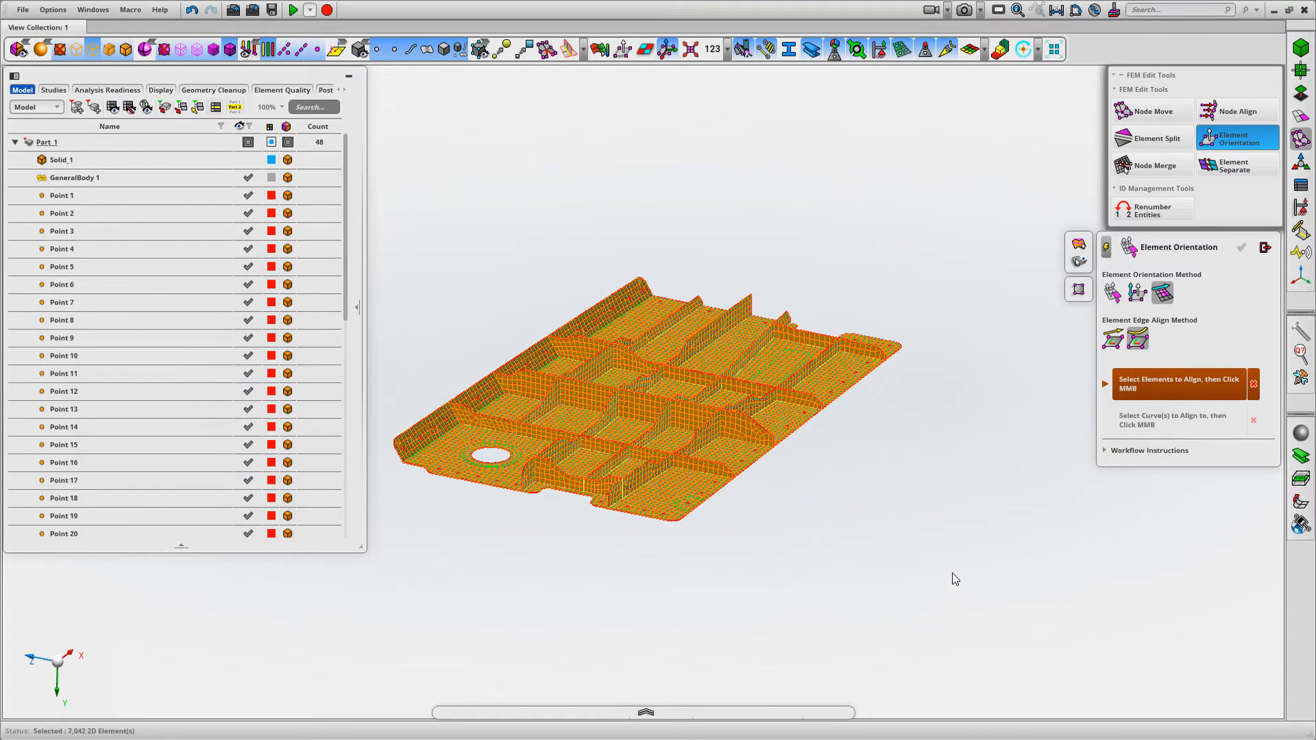
middle_click(952, 579)
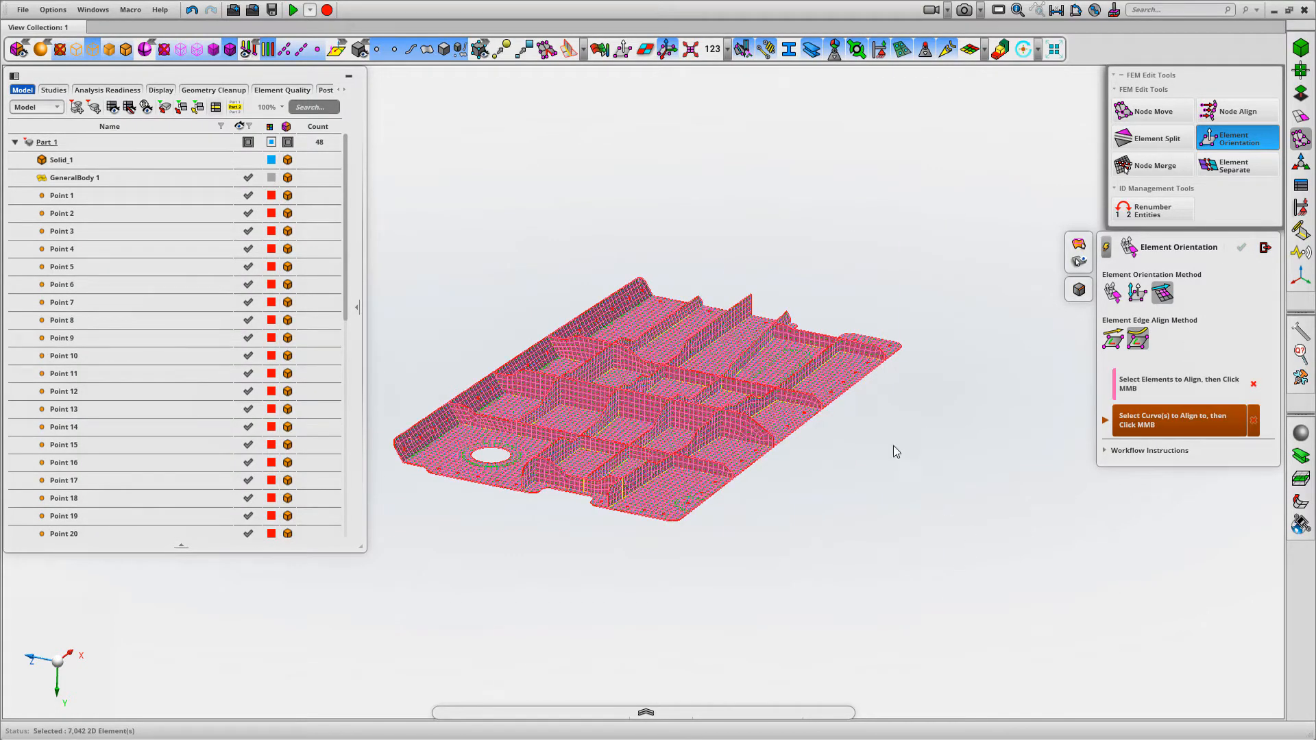
right_click(849, 392)
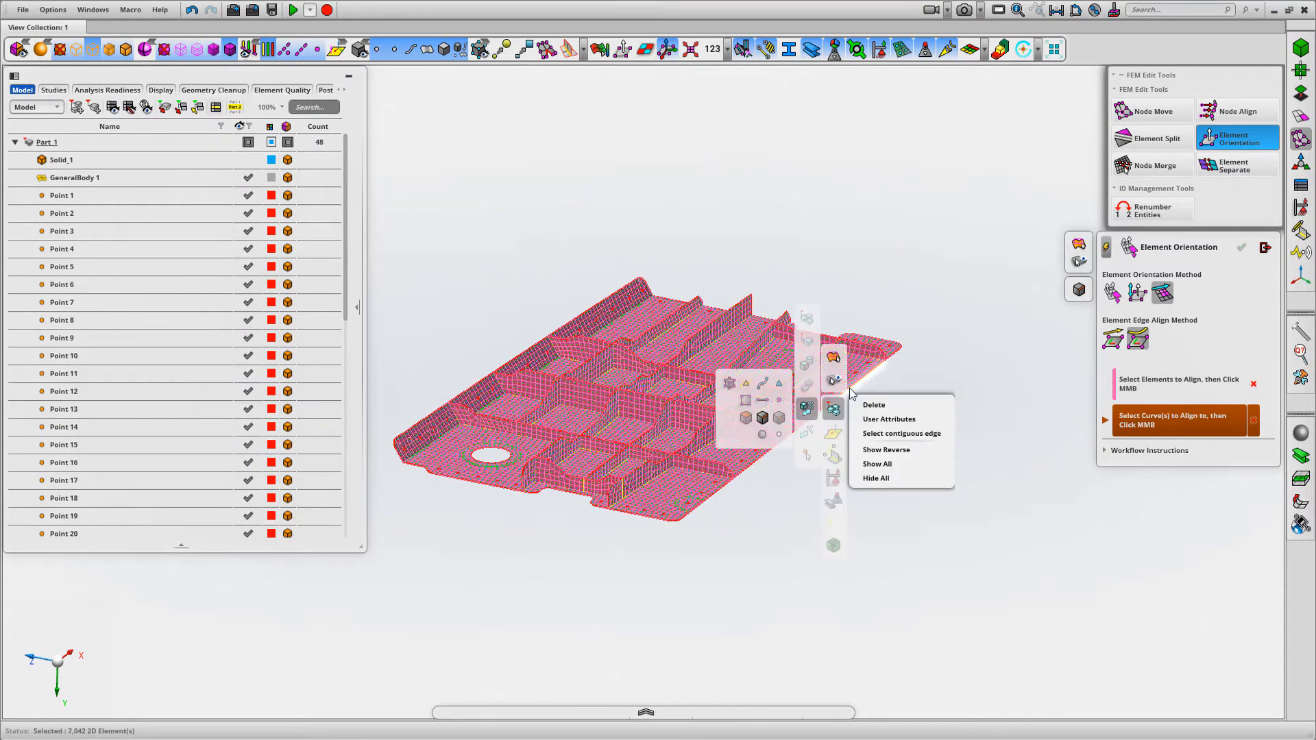
click(894, 434)
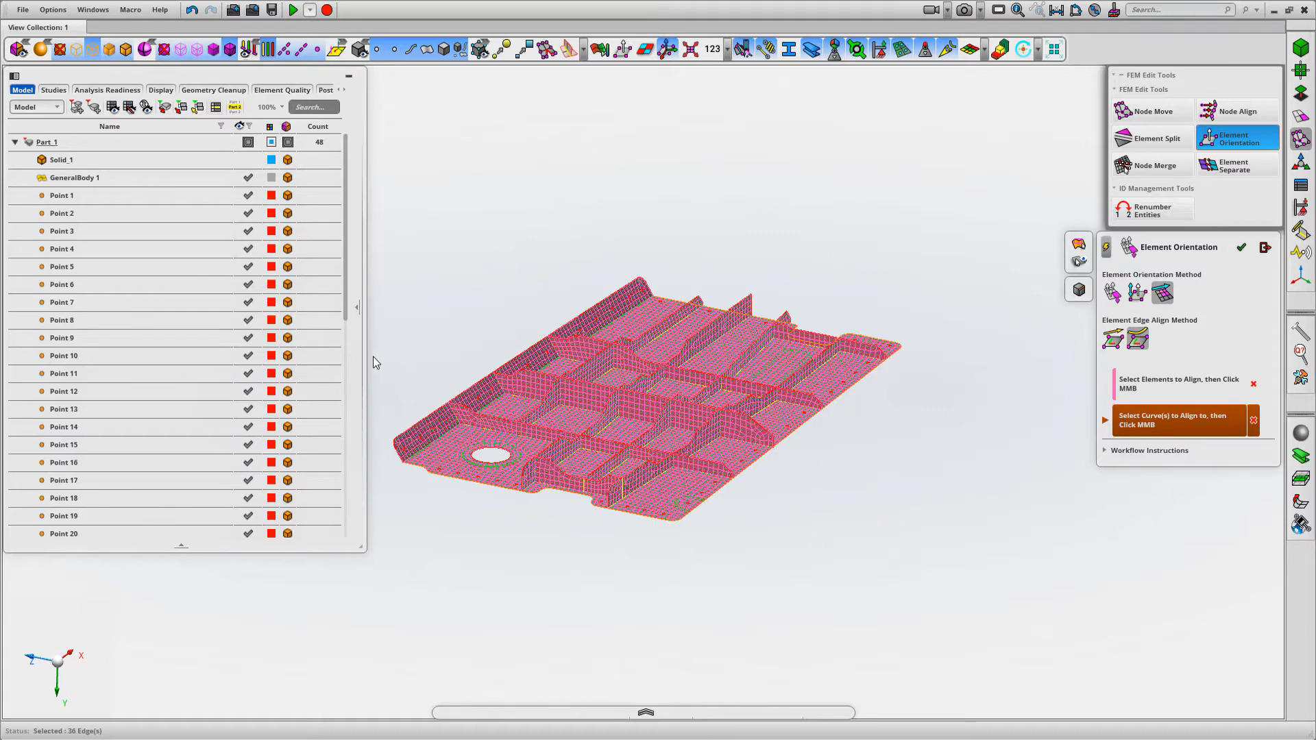
middle_click(900, 499)
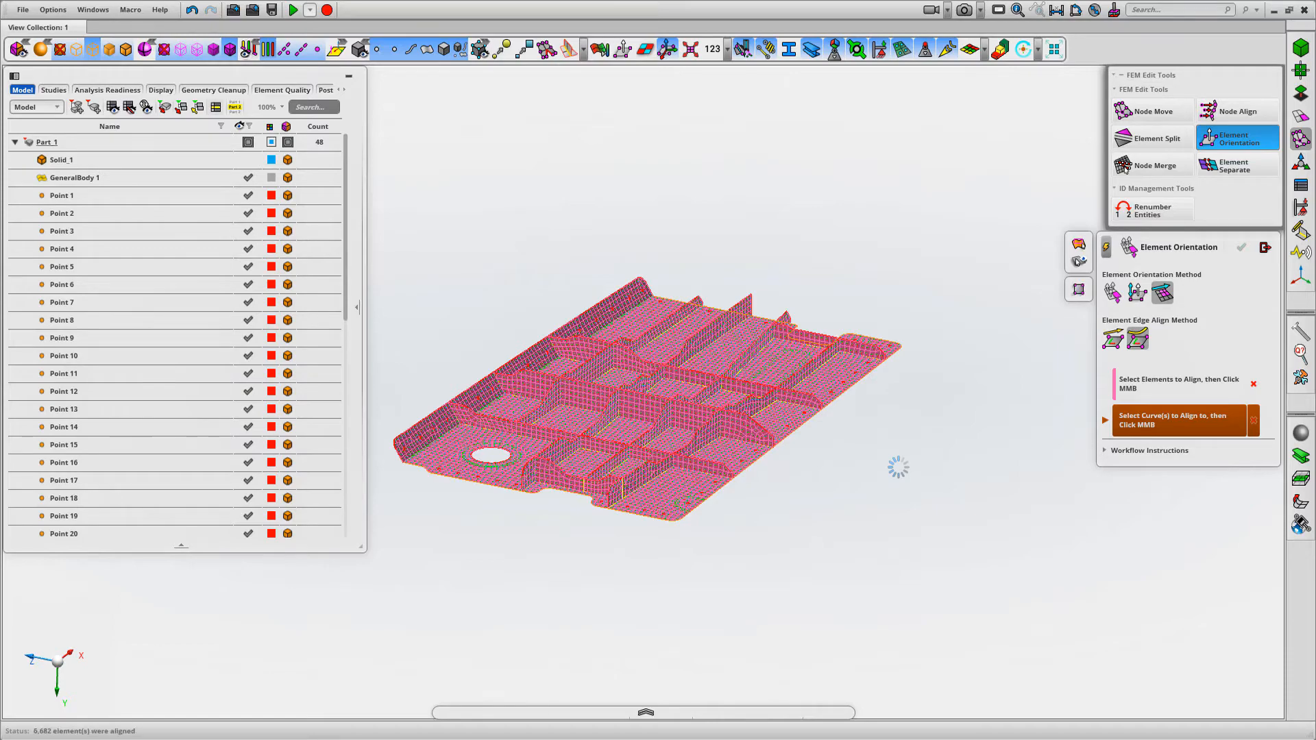
Examine the curve-aligned element coordinate systems around the rounded corner, the end cut-out and the neighbouring ribs
drag(735, 542, 584, 458)
mouse_move(825, 492)
middle_down()
mouse_move(785, 412)
mouse_move(836, 480)
middle_up()
scroll(849, 508, up, 3)
scroll(822, 473, down, 2)
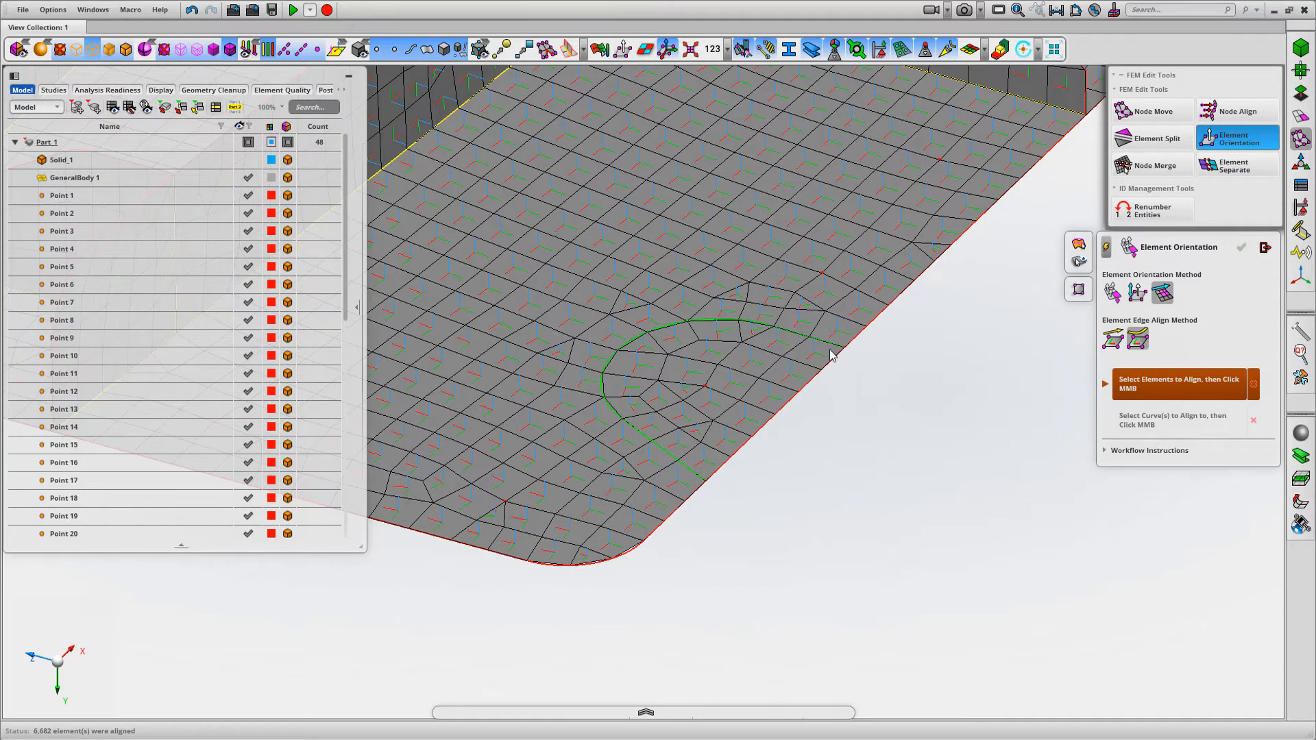
middle_drag(802, 590, 1017, 506)
scroll(1017, 505, down, 1)
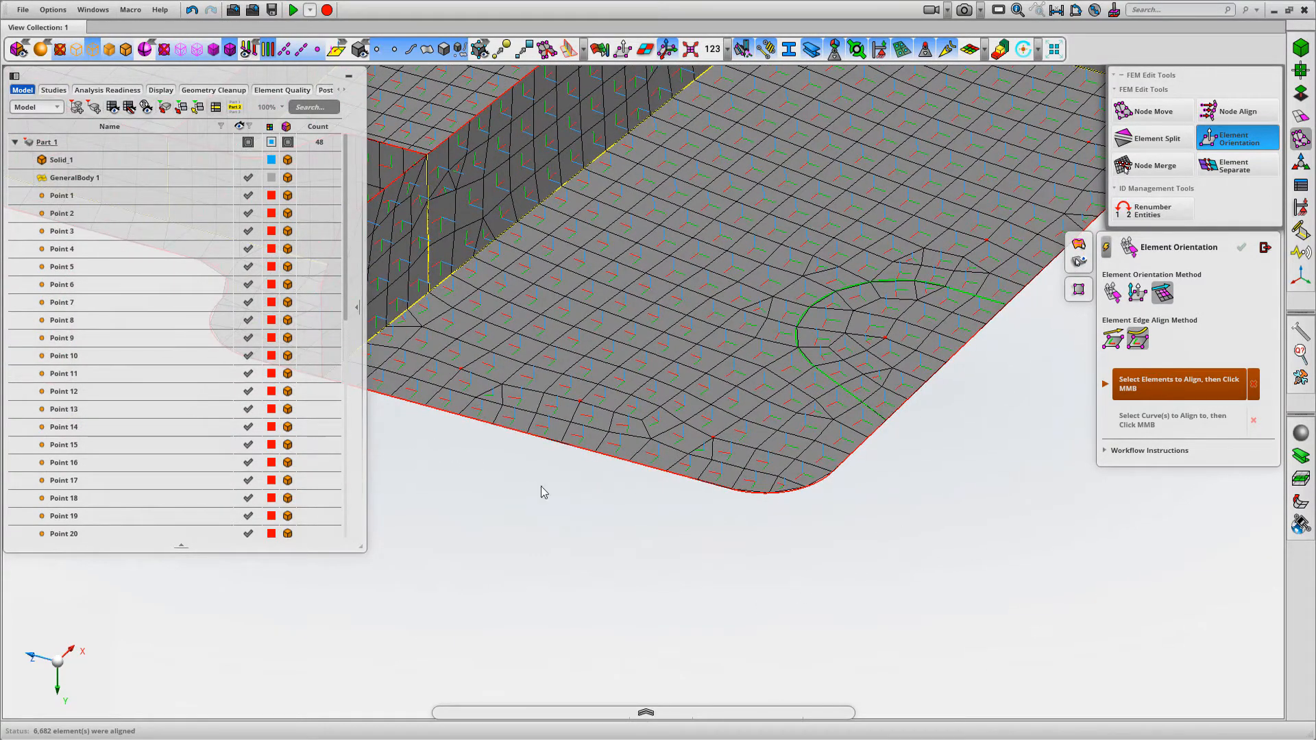
middle_drag(807, 588, 820, 549)
scroll(818, 550, down, 2)
middle_drag(506, 447, 779, 501)
scroll(778, 500, down, 1)
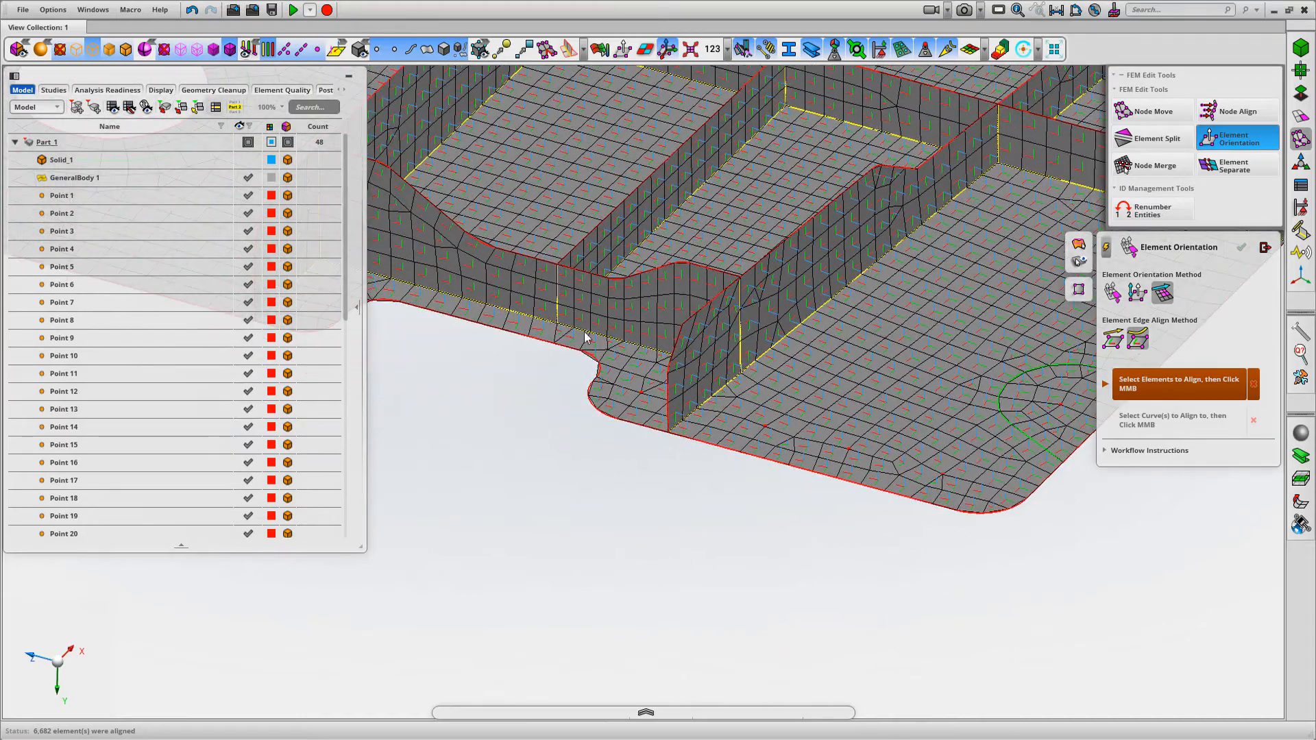
scroll(764, 425, down, 2)
scroll(986, 376, down, 3)
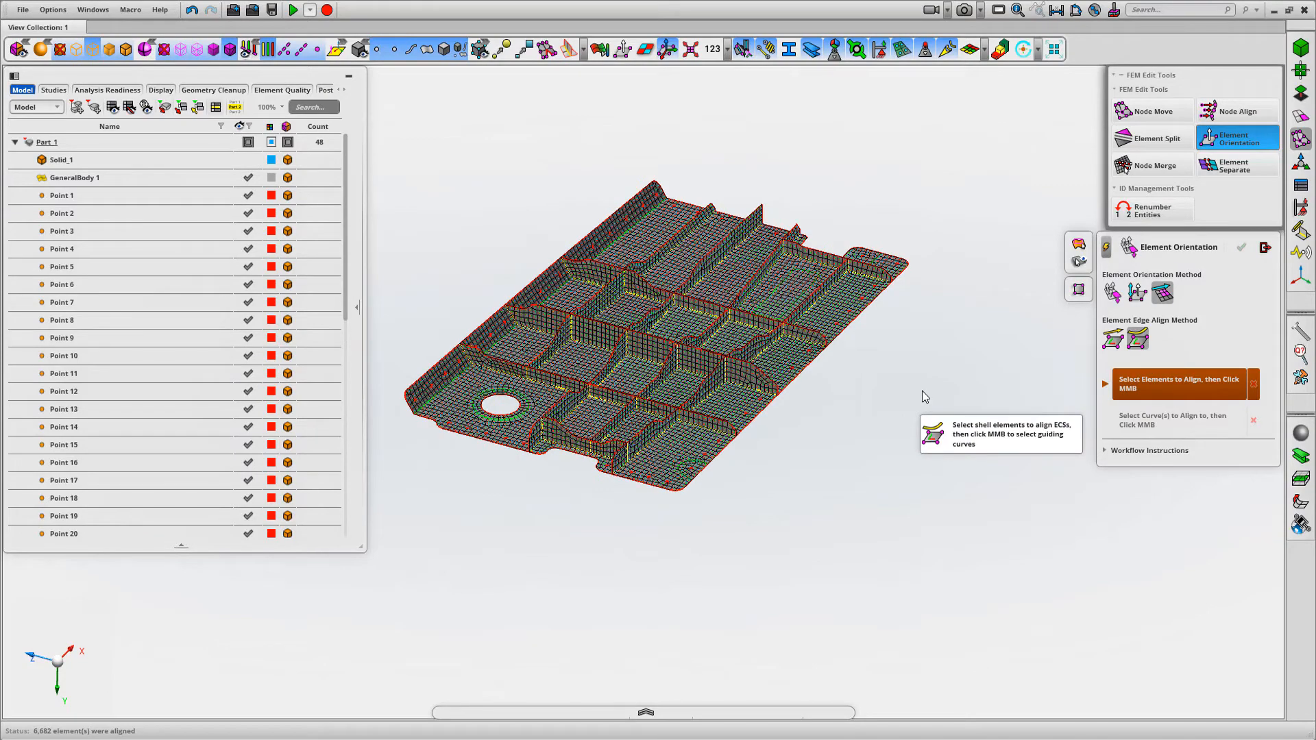
Leave the Element Orientation tool and turn off the display of the element coordinate systems
scroll(949, 376, up, 1)
middle_drag(960, 381, 998, 427)
scroll(998, 426, down, 1)
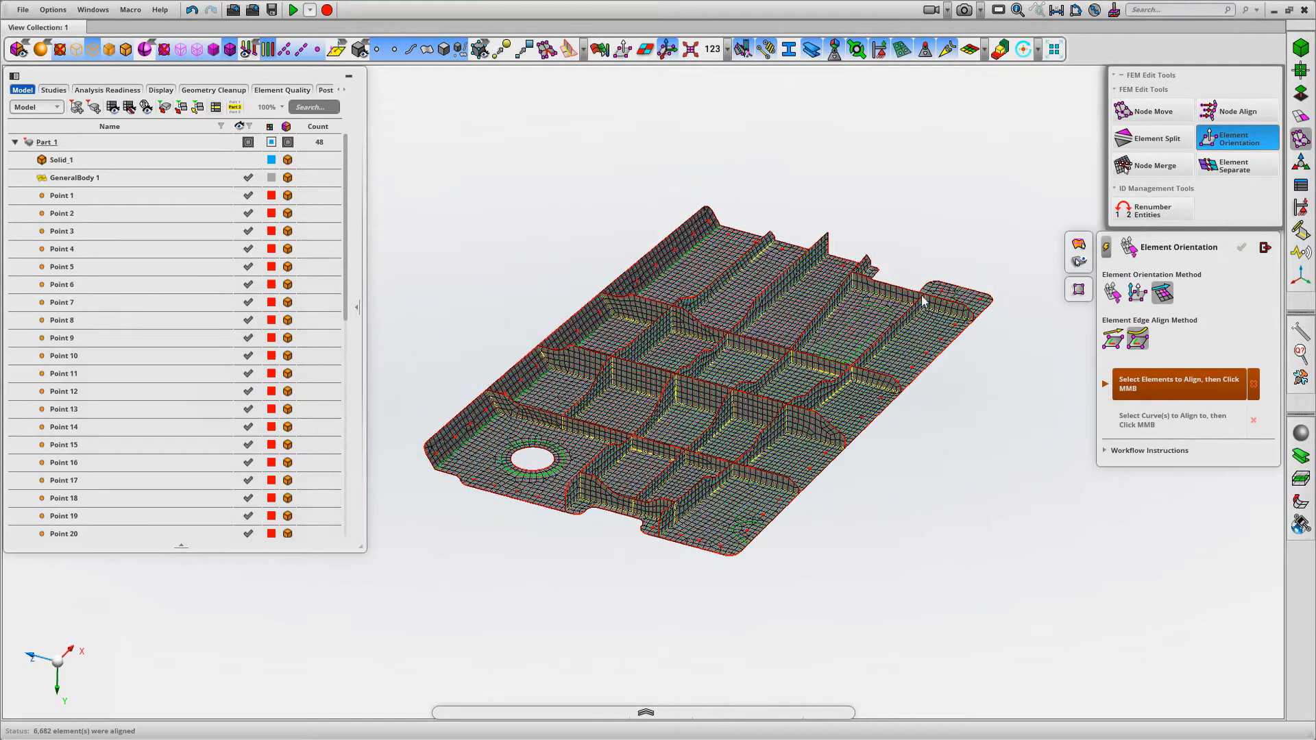
click(1264, 247)
click(668, 52)
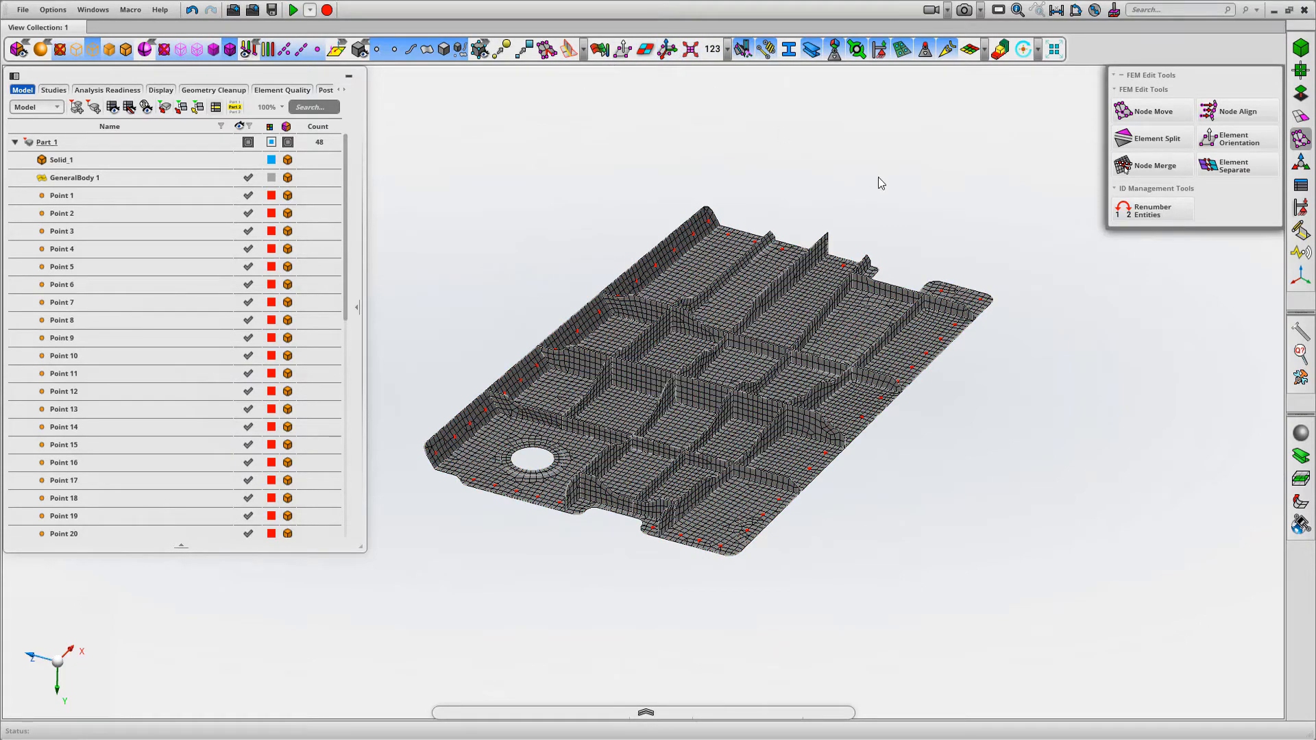
mouse_move(892, 191)
middle_down()
mouse_move(868, 183)
mouse_move(882, 194)
mouse_move(906, 178)
mouse_move(898, 191)
mouse_move(943, 185)
mouse_move(933, 155)
mouse_move(882, 199)
middle_up()
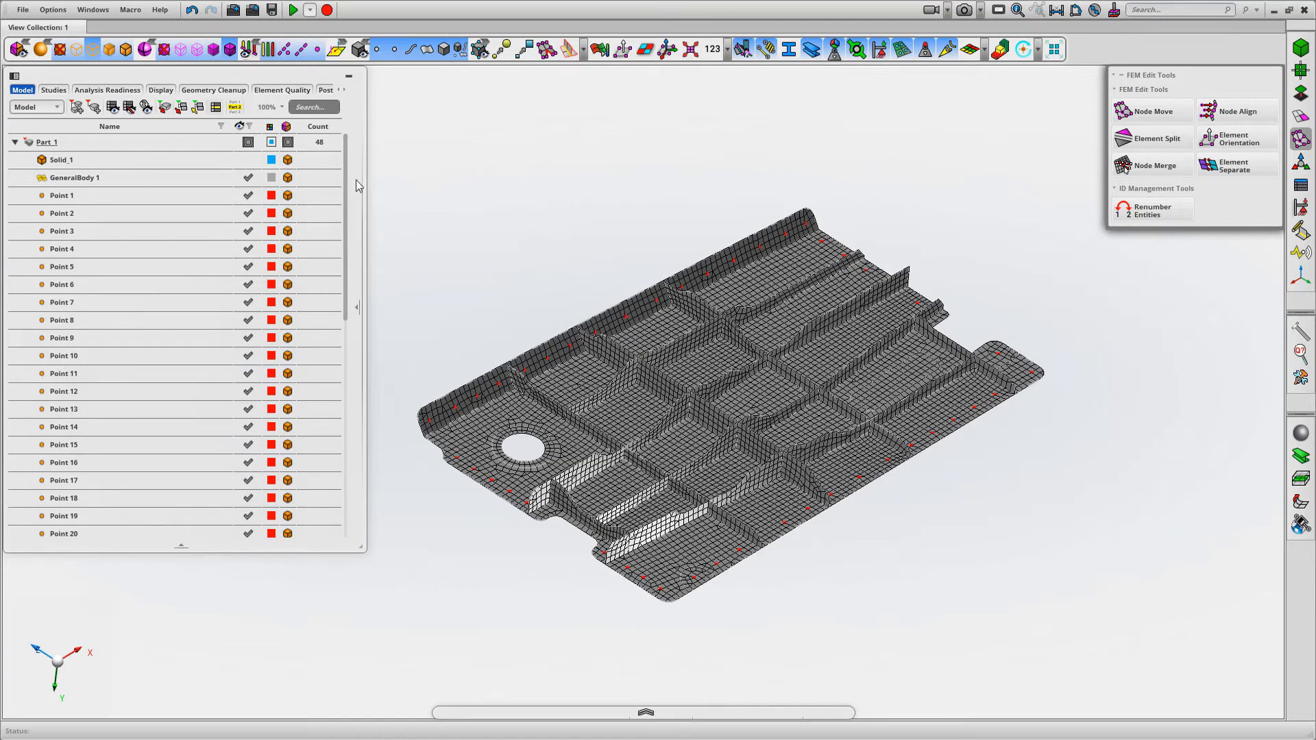
Show Solid_1 together with the mid-surface mesh and start the Auto-Thickness tool
click(248, 159)
middle_drag(595, 162, 595, 162)
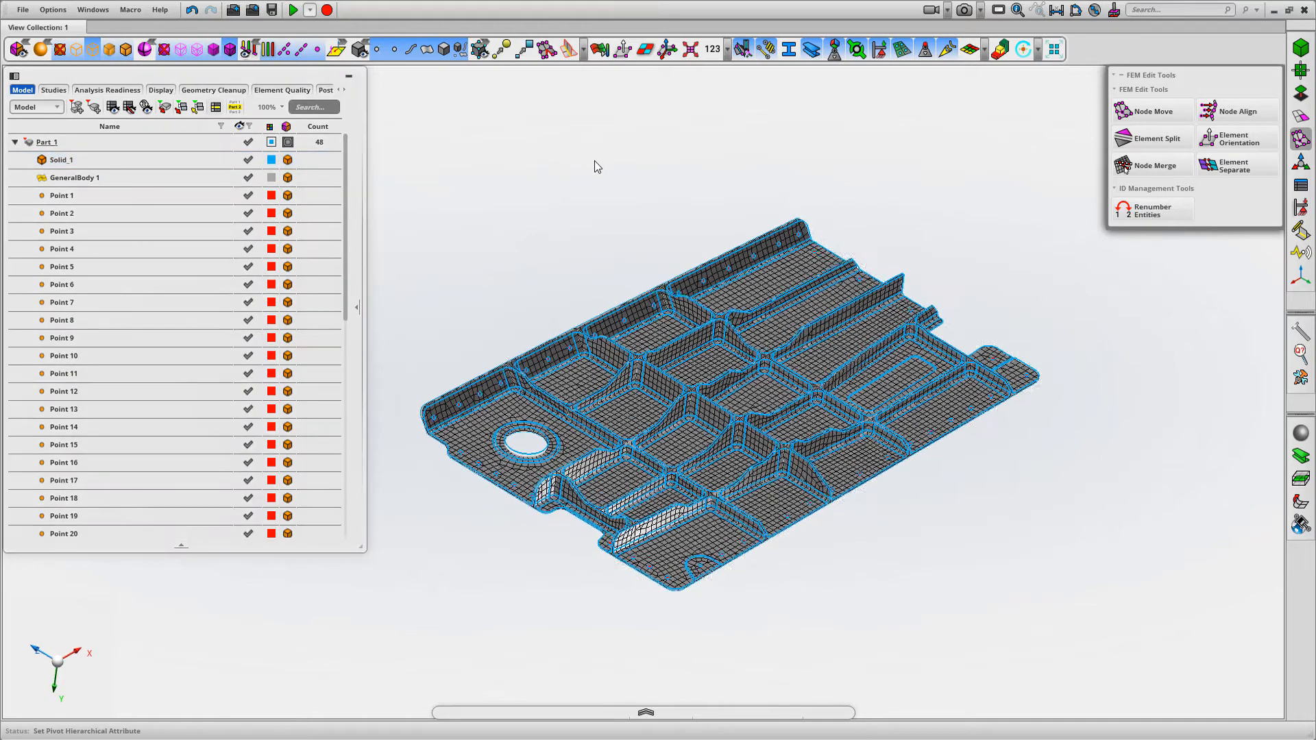
click(1300, 186)
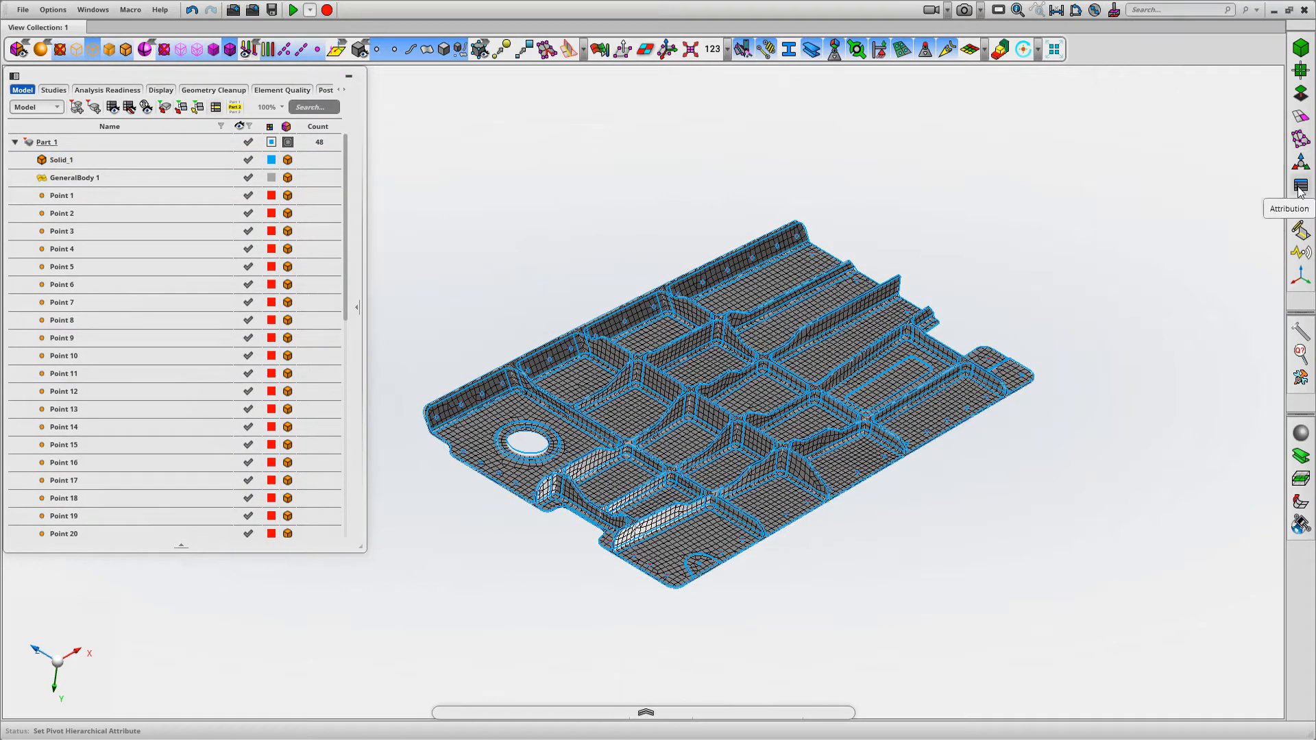
click(1298, 188)
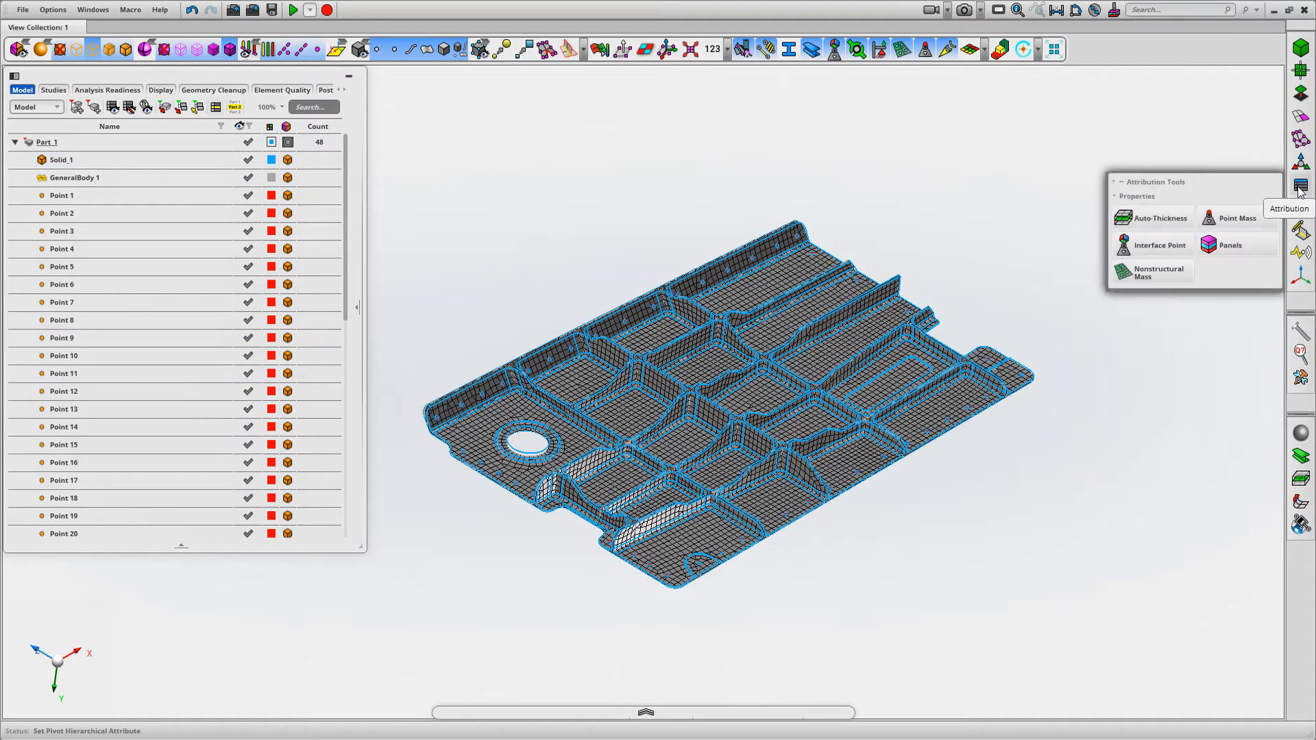
click(1158, 218)
Examine how the mid-surface mesh sits within the solid's wall thickness at a rib end on the panel's edge
scroll(992, 259, down, 2)
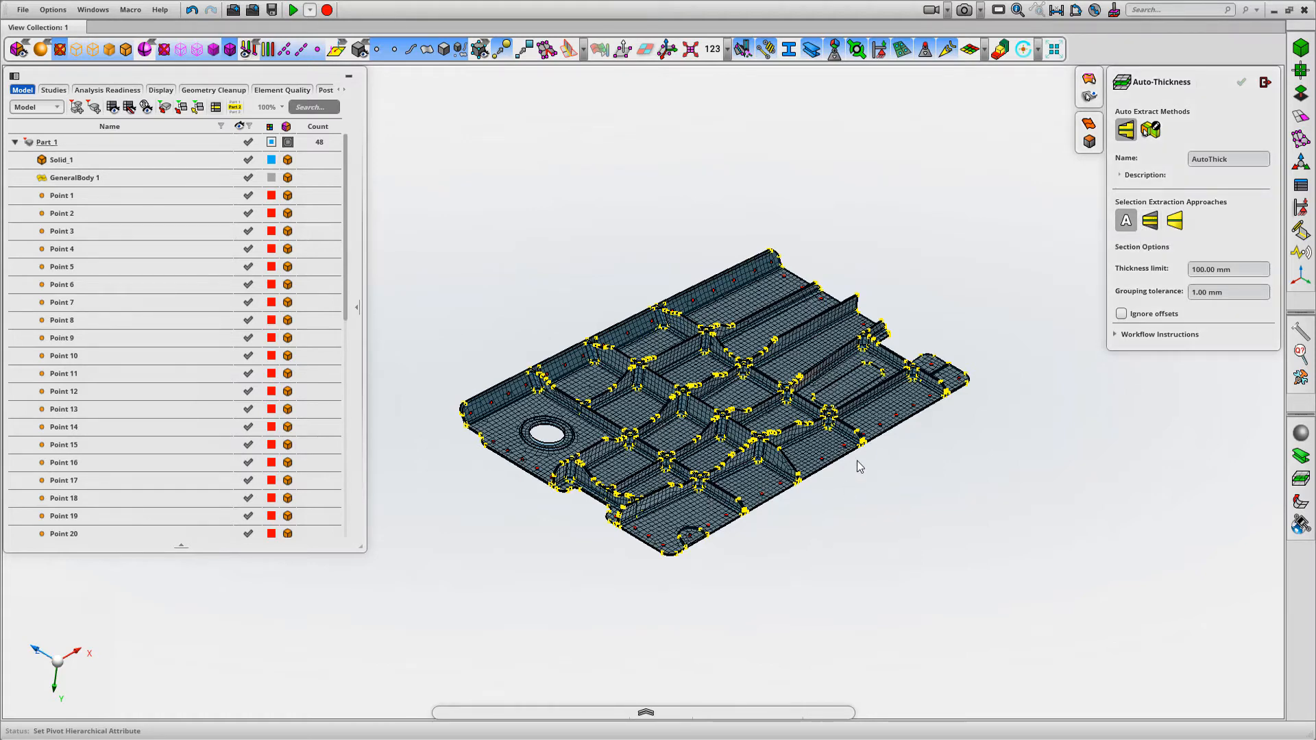
scroll(878, 485, up, 10)
click(762, 385)
middle_drag(1055, 415, 1017, 343)
middle_drag(1202, 674, 1127, 449)
drag(473, 429, 618, 286)
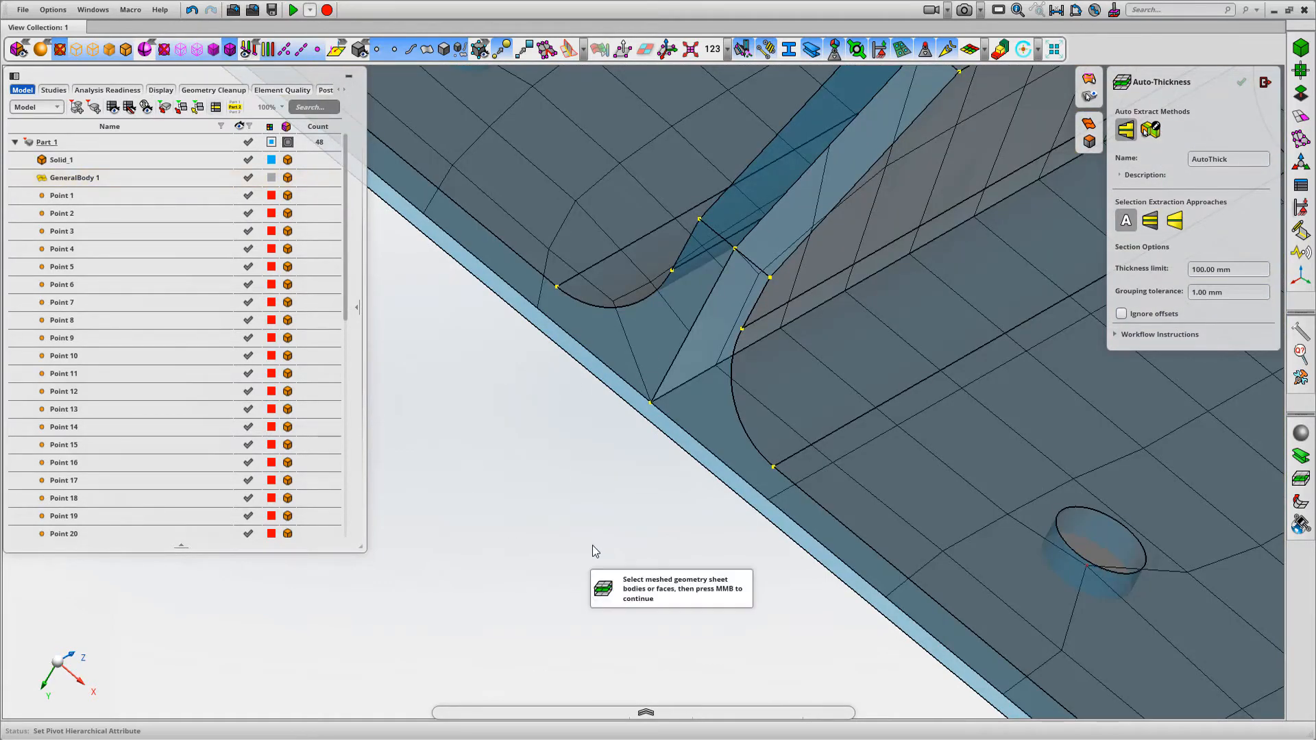
key(f)
middle_drag(646, 526, 982, 345)
scroll(983, 345, down, 3)
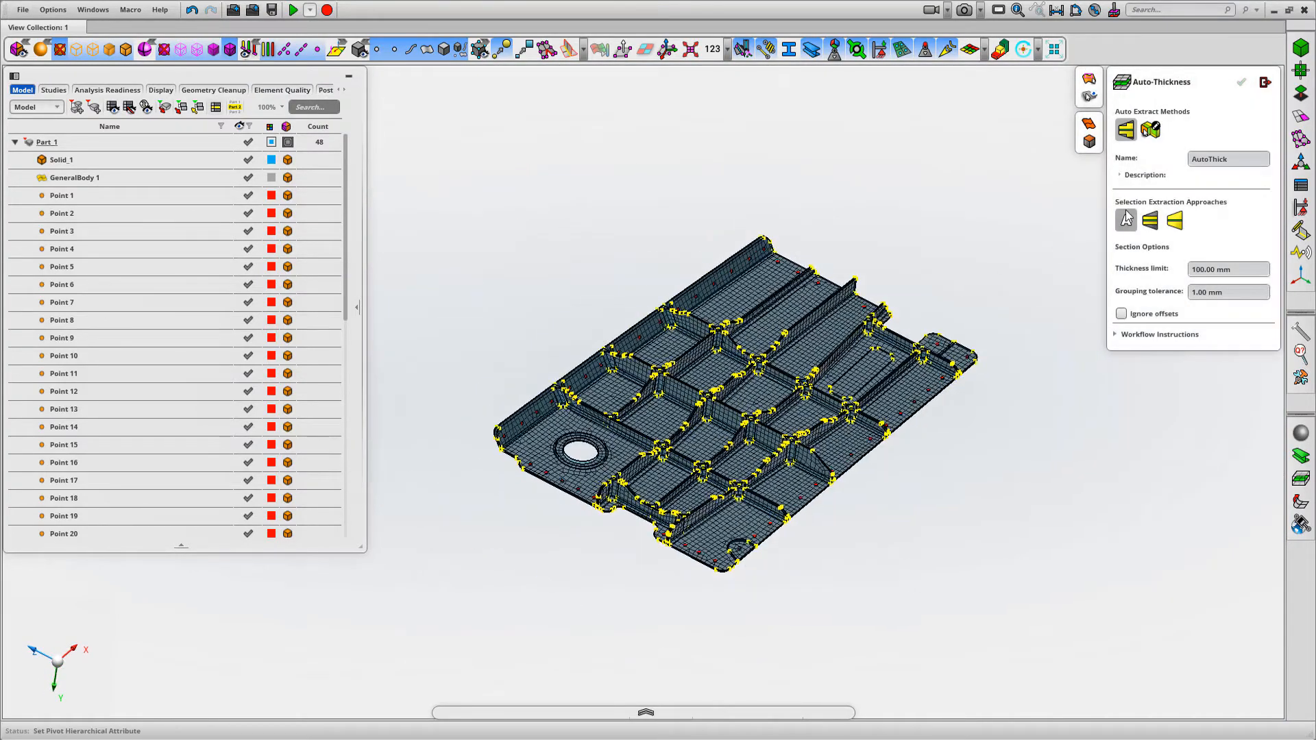
Calculate the thickness of all faces of GeneralBody 1 from the solid, using the second section extraction approach
click(1151, 222)
drag(434, 629, 1016, 207)
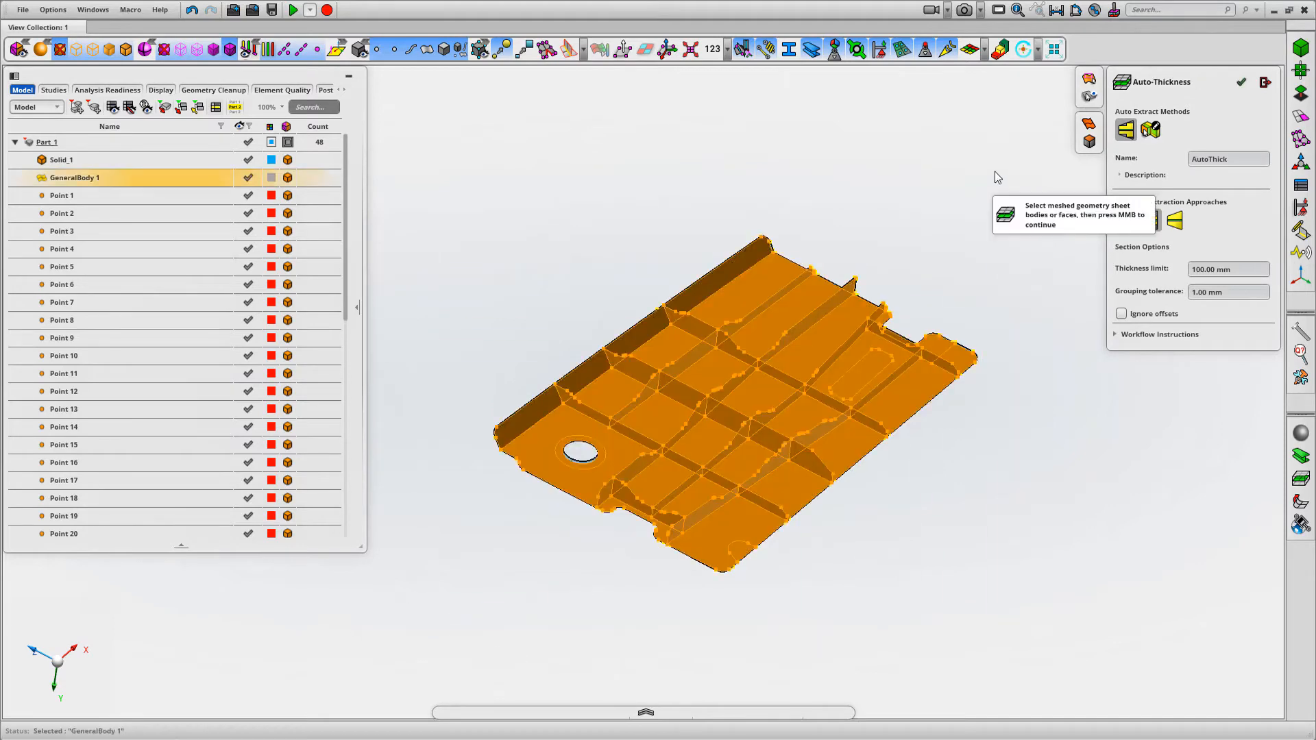
middle_click(996, 177)
drag(420, 644, 1034, 189)
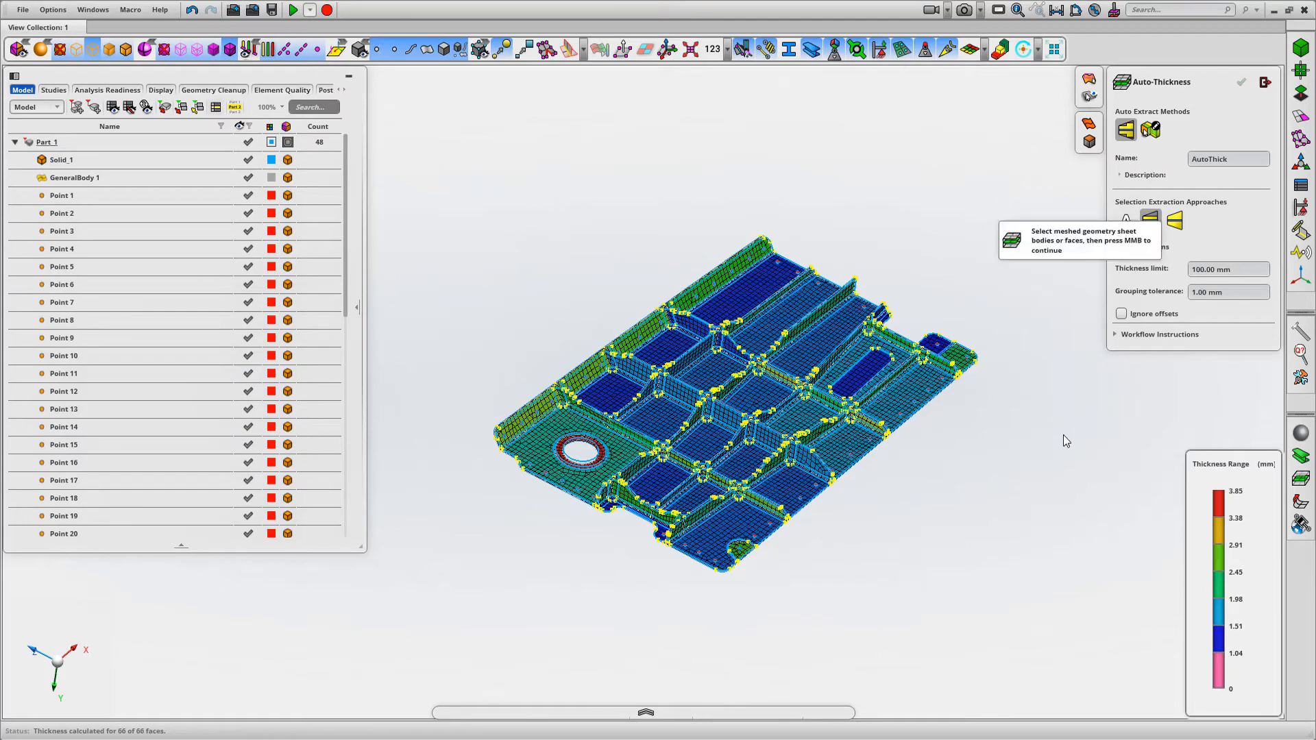
Review the computed thickness contours over the whole panel and leave Auto-Thickness
scroll(1063, 452, up, 3)
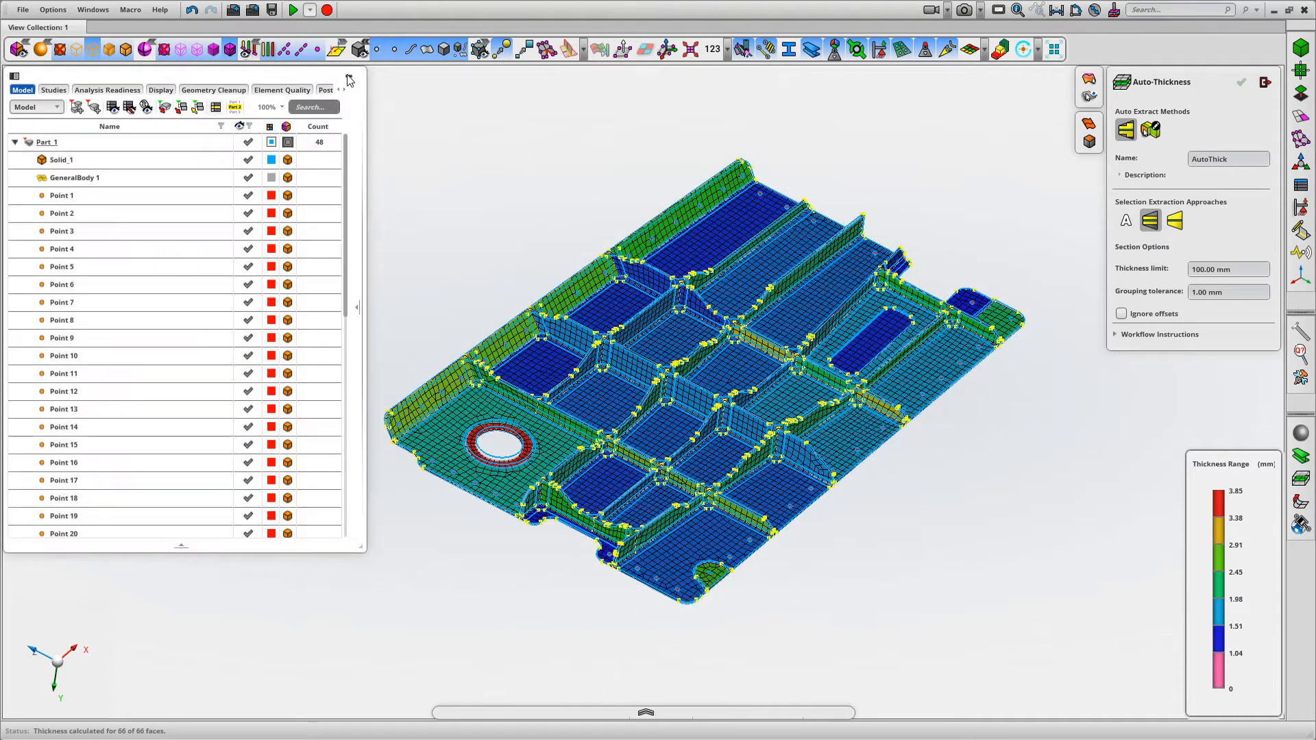
click(349, 76)
key(f)
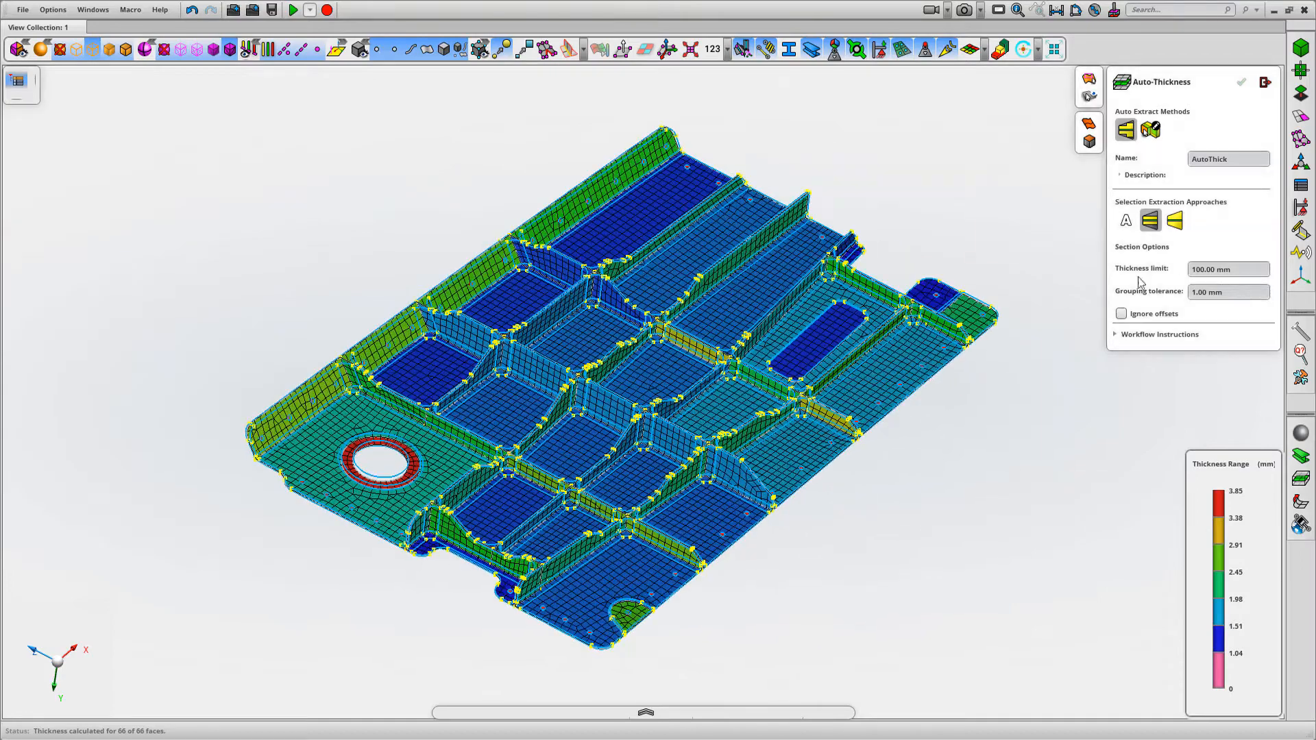
middle_drag(1050, 249, 1045, 237)
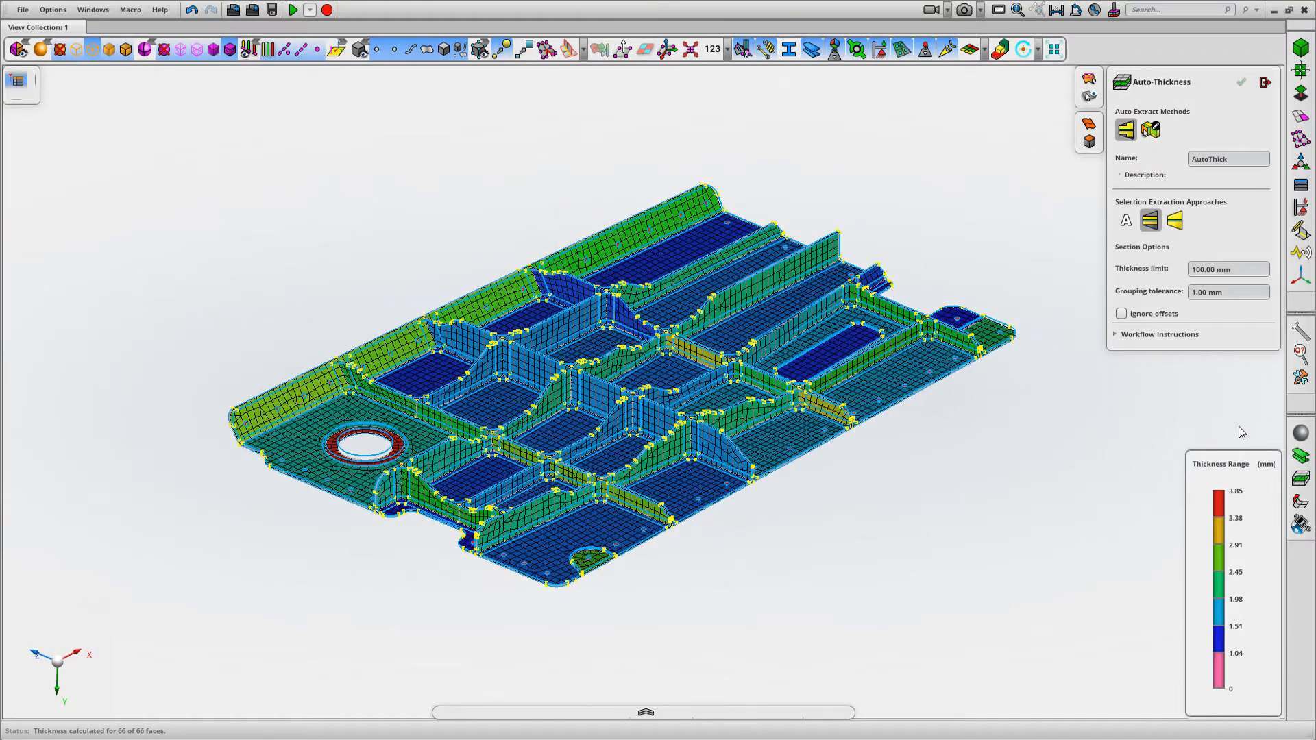
click(1264, 83)
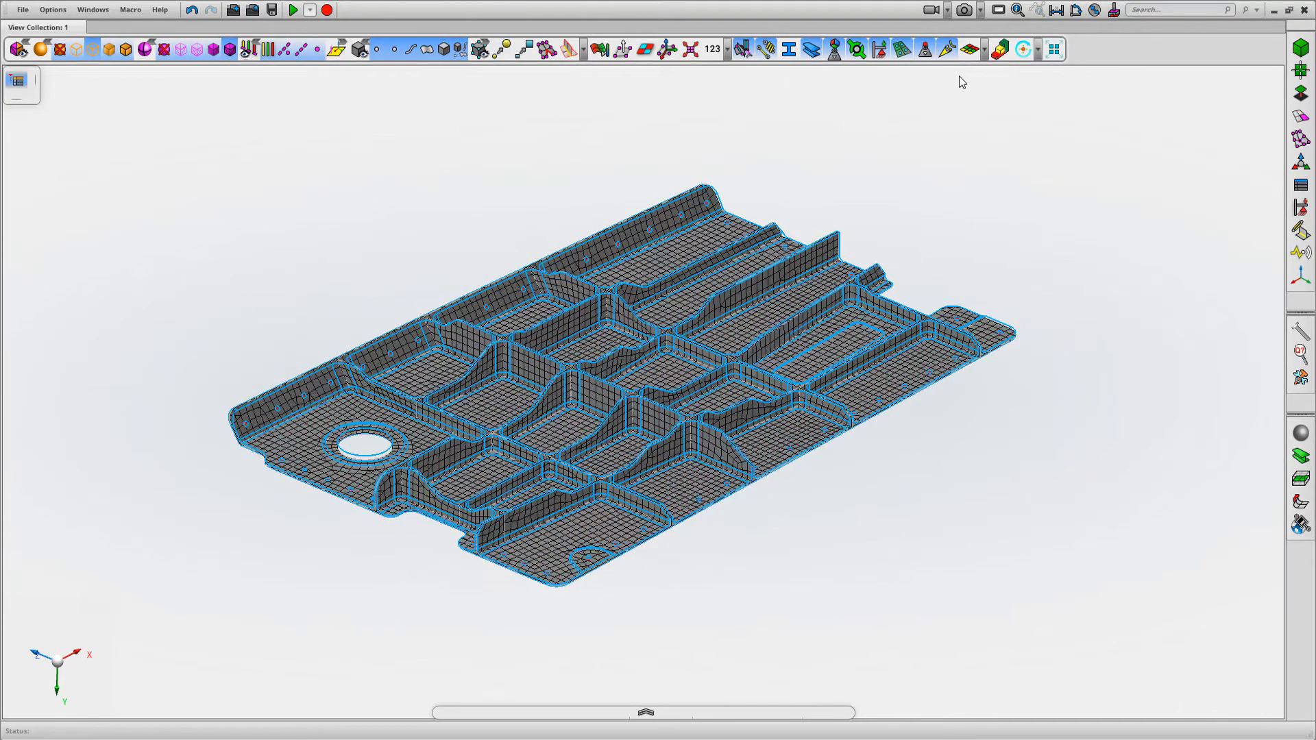
Display the panel's shell elements with their thickness in 3D, coloured by thickness range
click(984, 52)
click(973, 139)
scroll(981, 359, up, 5)
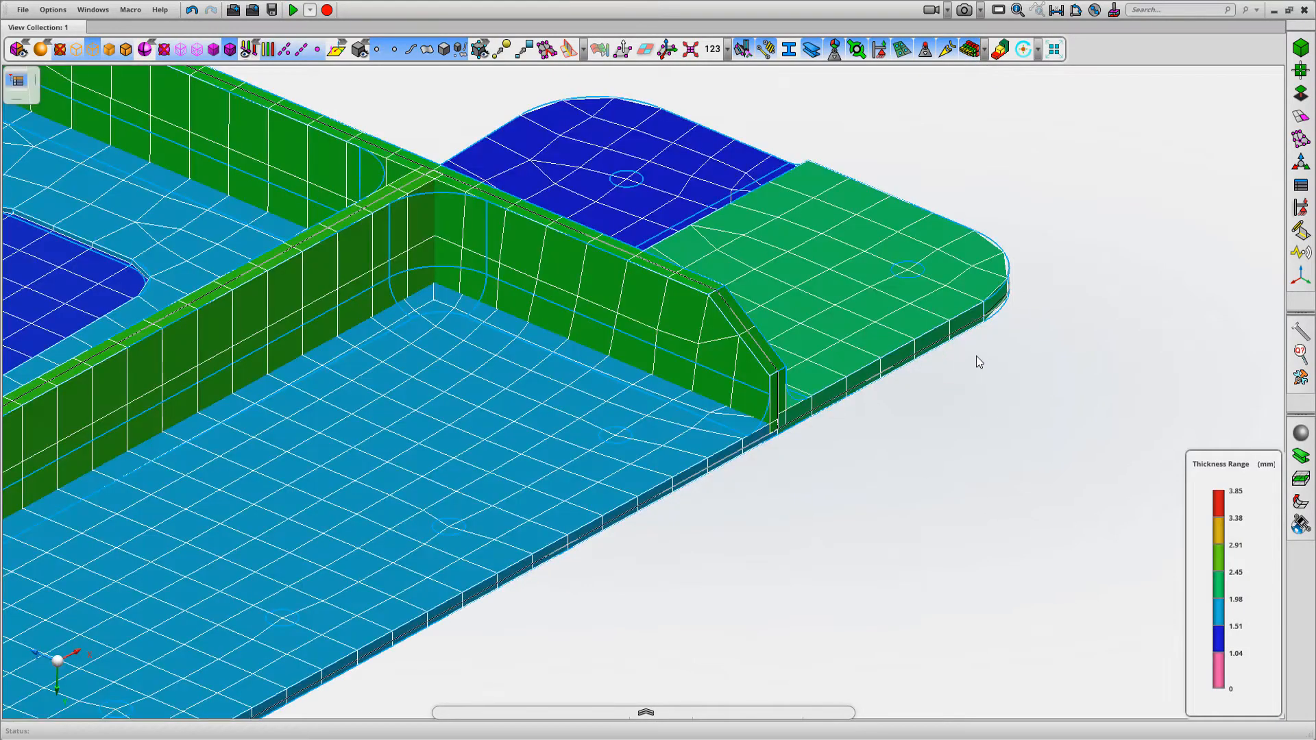
Examine the displayed shell thicknesses at the corner tab, the ring around the round hole and the neighbouring rib junction
scroll(970, 356, up, 3)
middle_drag(967, 441, 922, 400)
right_drag(886, 429, 829, 0)
right_drag(719, 438, 699, 96)
middle_drag(798, 242, 1133, 160)
middle_drag(791, 483, 741, 527)
middle_drag(842, 487, 1183, 359)
middle_drag(988, 442, 1030, 540)
right_drag(1029, 540, 981, 464)
scroll(356, 305, up, 6)
mouse_move(681, 203)
middle_down()
mouse_move(664, 200)
mouse_move(688, 196)
mouse_move(677, 197)
middle_up()
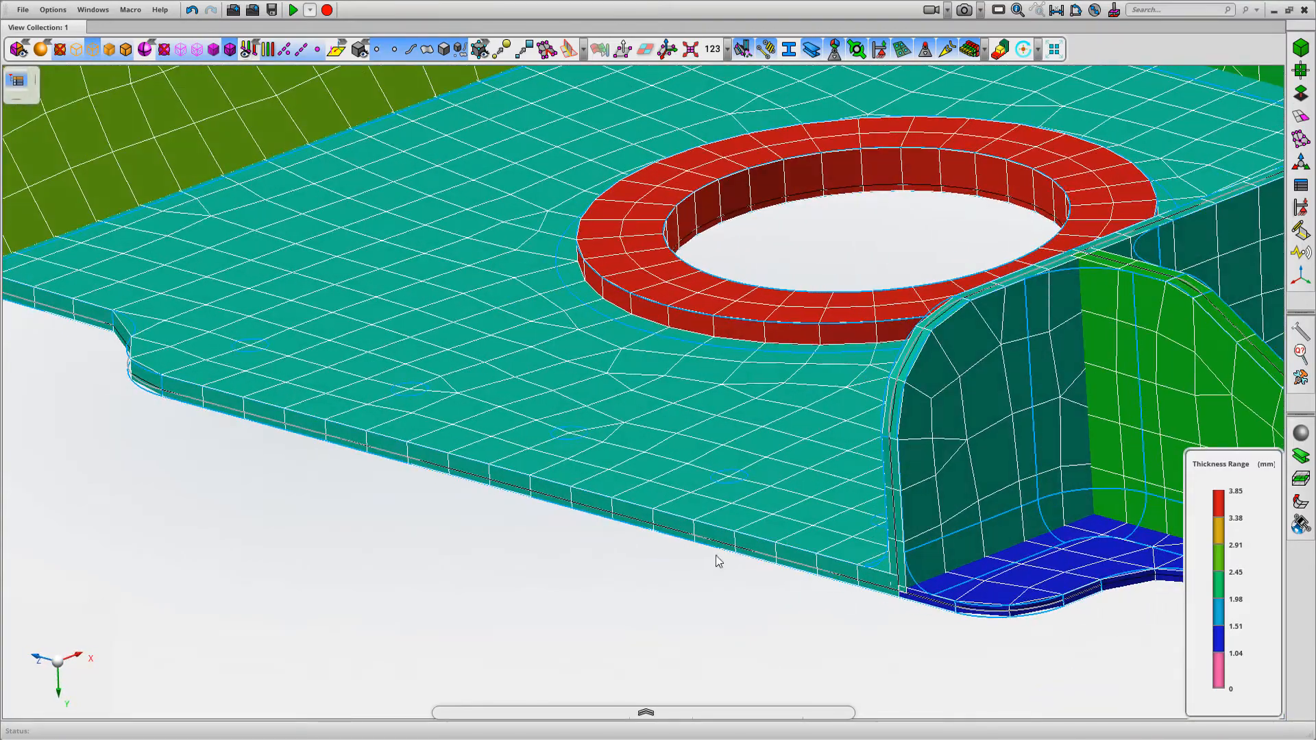
scroll(866, 601, up, 8)
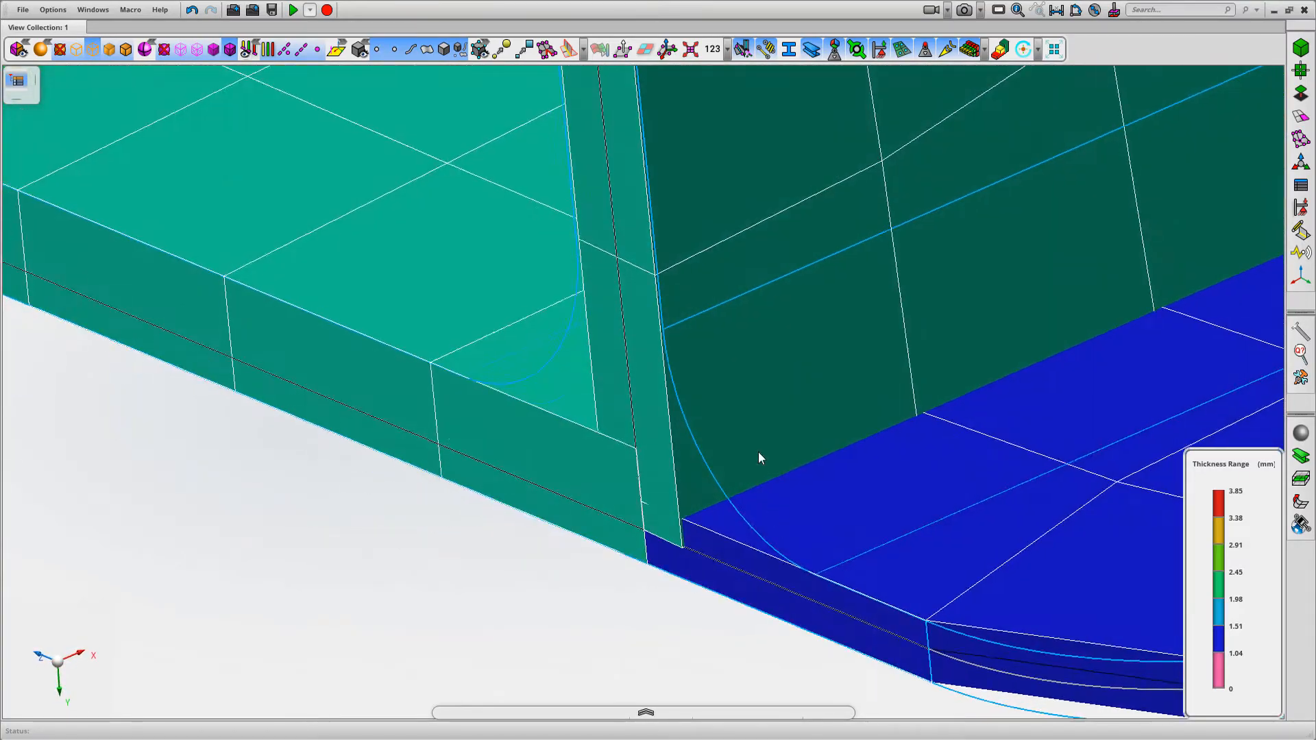
scroll(758, 451, down, 3)
key(f)
middle_drag(825, 577, 906, 474)
middle_drag(991, 156, 1039, 192)
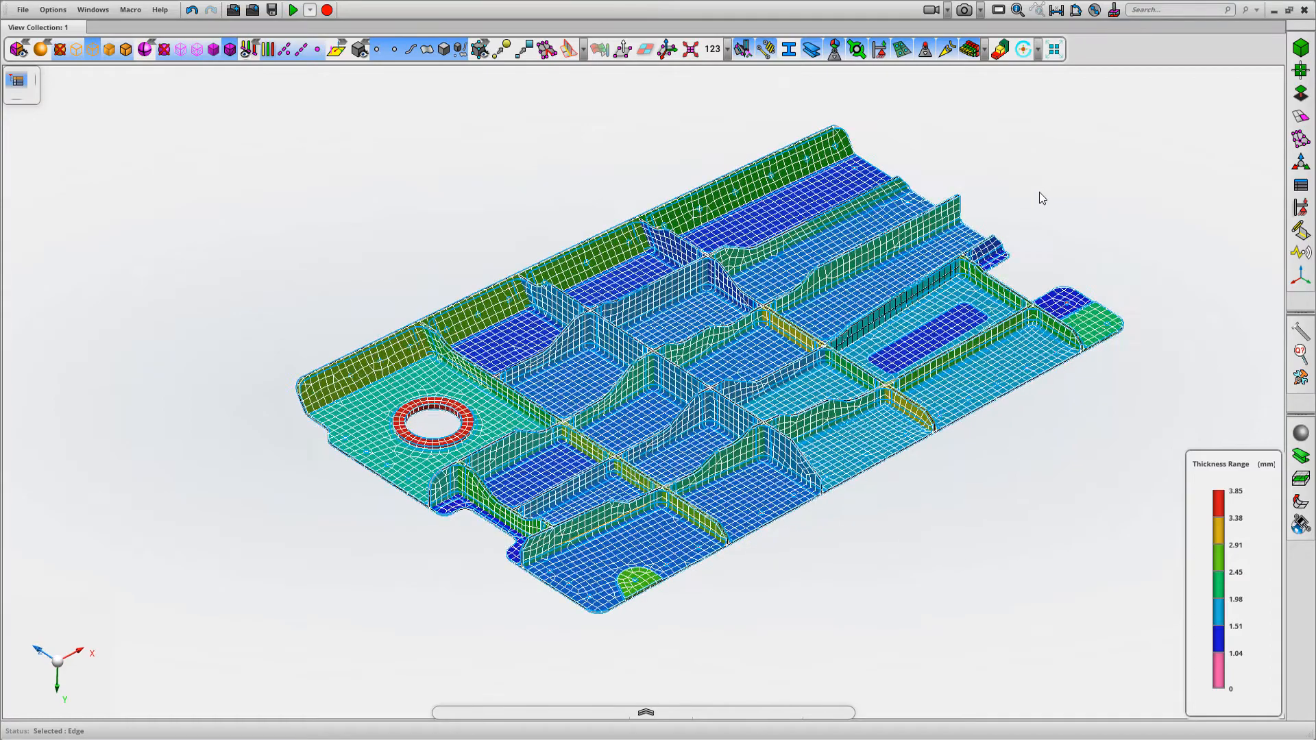
Turn off the shell thickness display and hide Solid_1
click(17, 77)
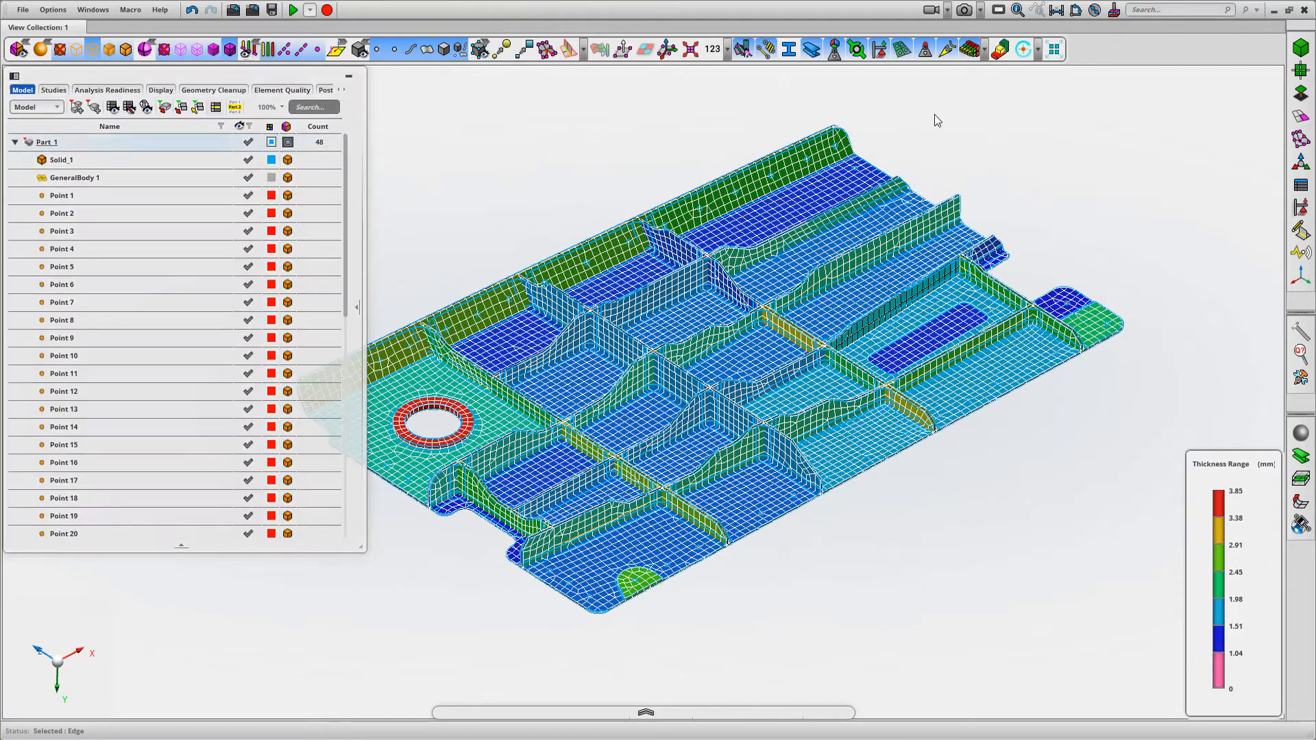
click(968, 52)
scroll(1029, 150, down, 2)
ctrl+middle_drag(1027, 148, 1125, 148)
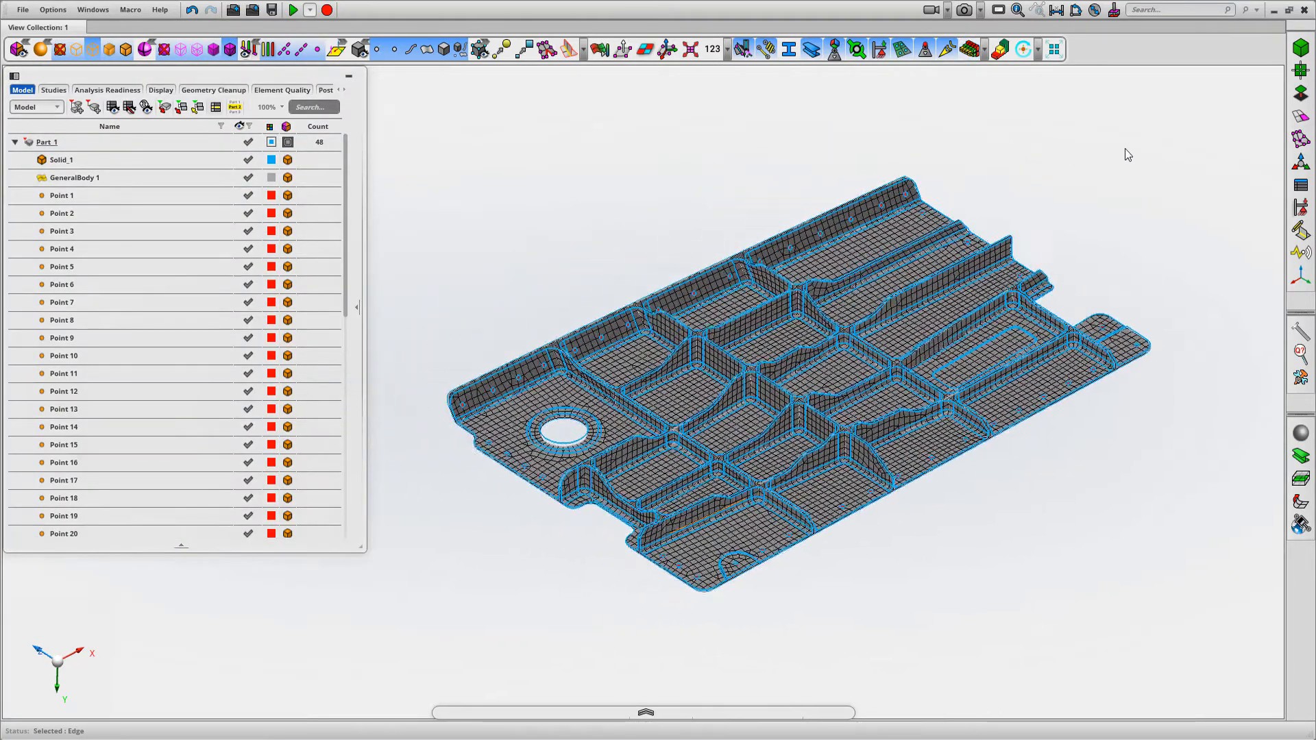
click(248, 159)
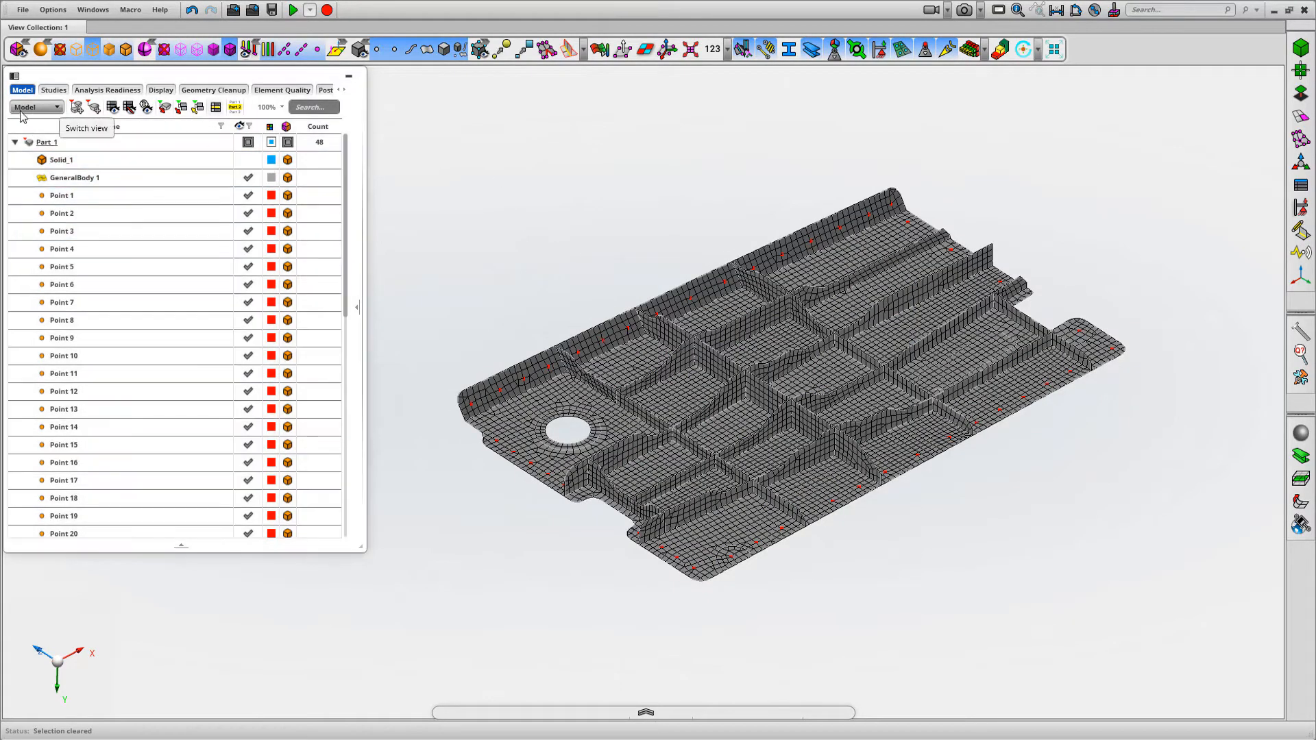
List the model by section and review the panel mesh coloured by its AutoThick sections
click(58, 107)
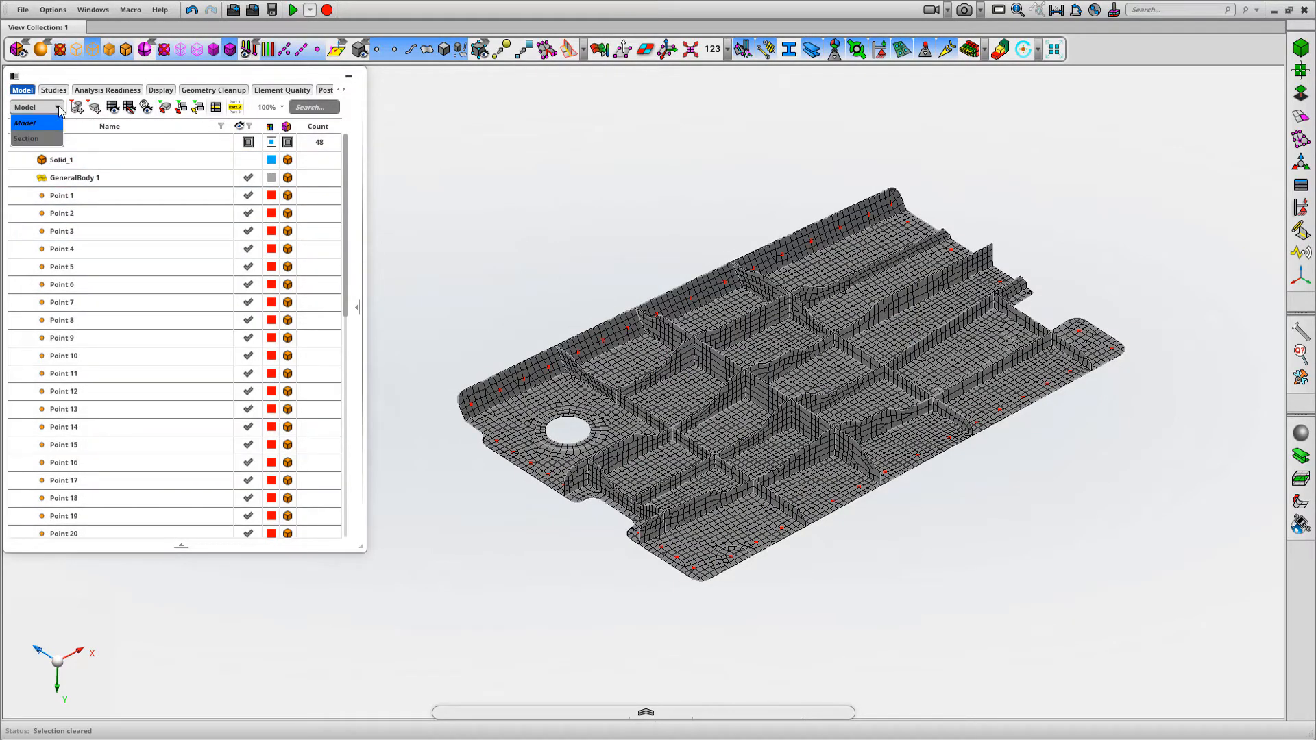
click(27, 139)
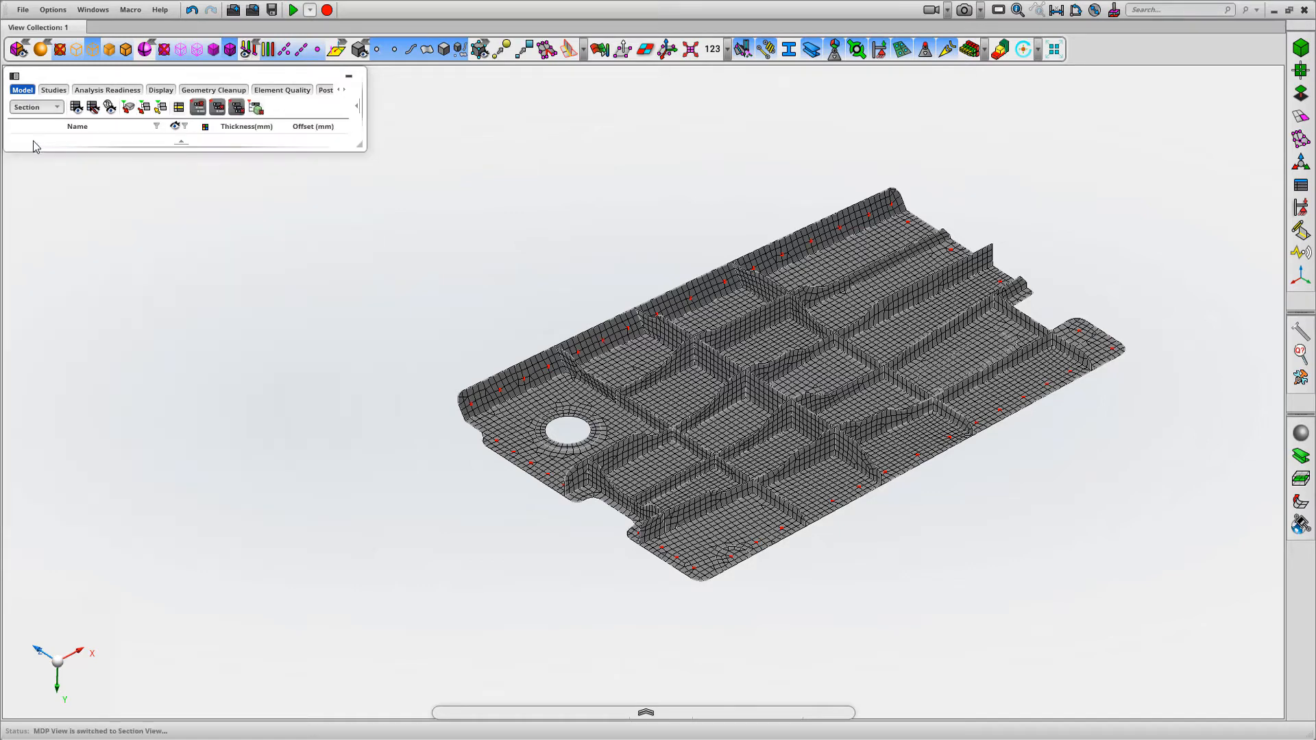
middle_drag(457, 219, 503, 216)
scroll(500, 233, up, 3)
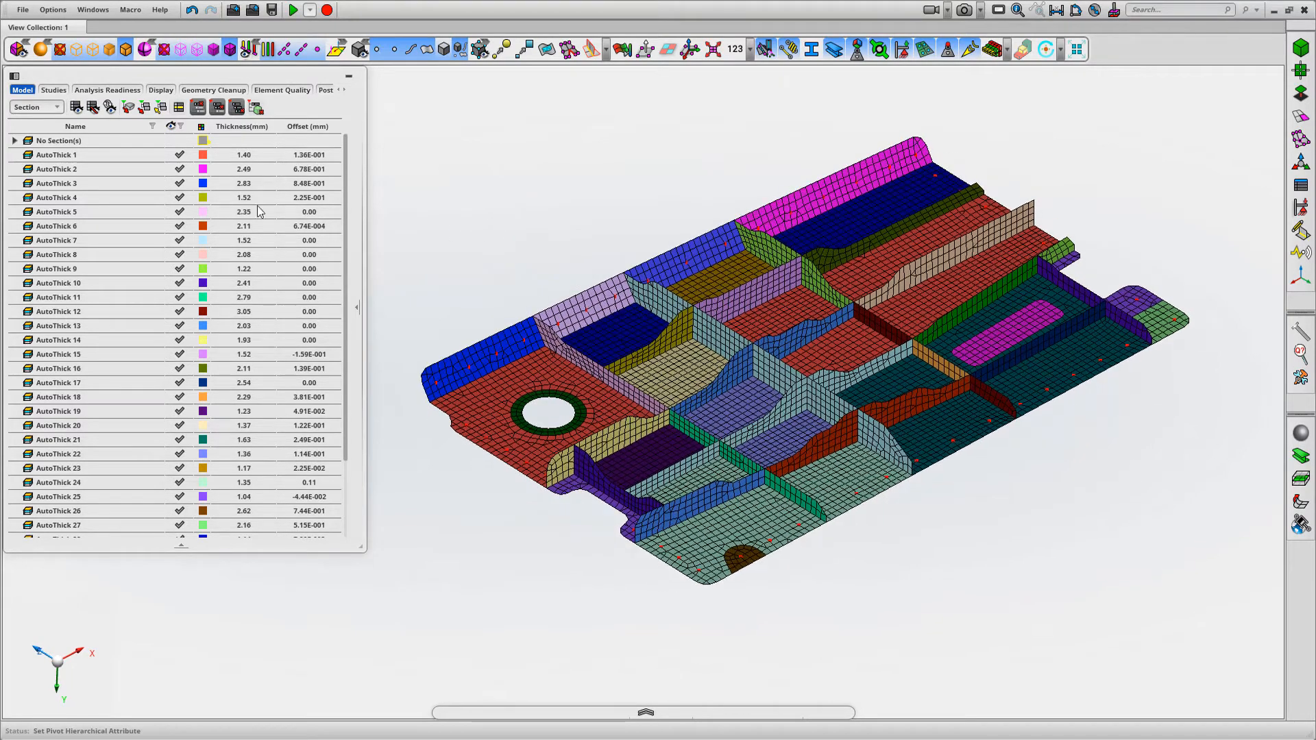
middle_drag(554, 142, 580, 143)
scroll(1052, 274, up, 5)
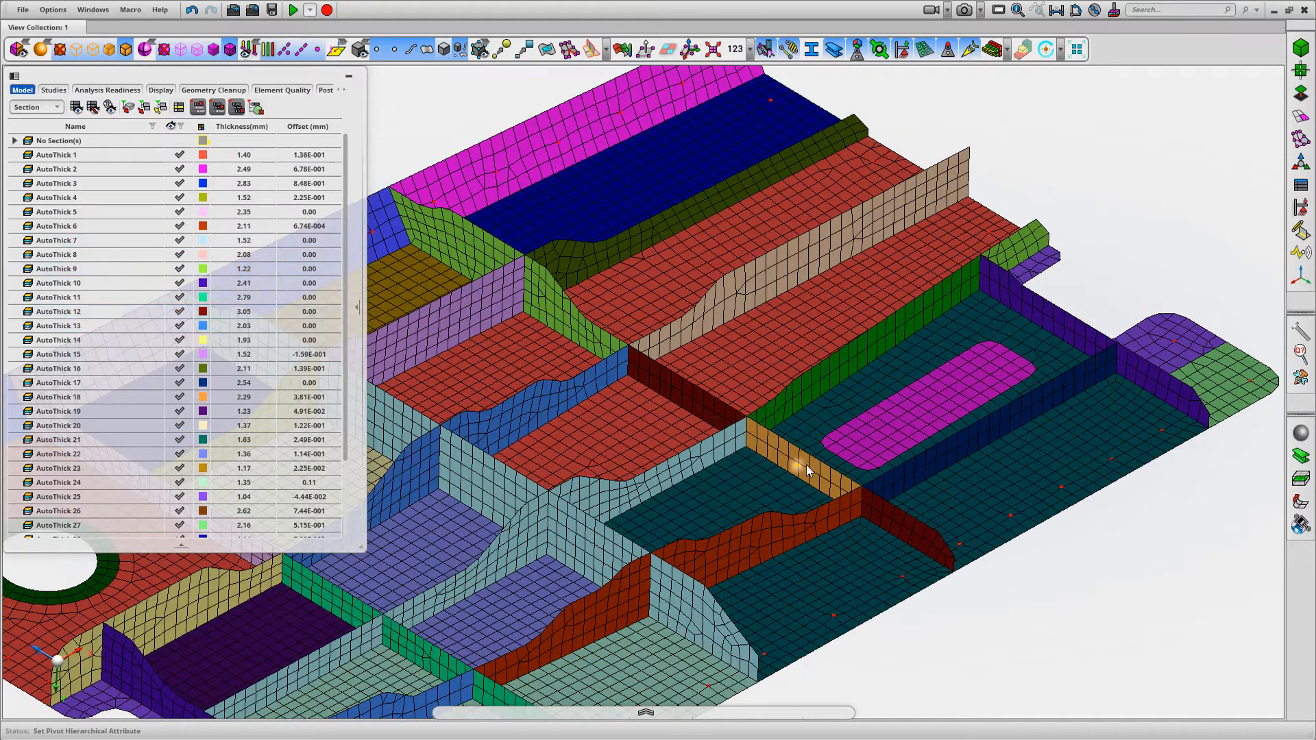
scroll(986, 521, down, 5)
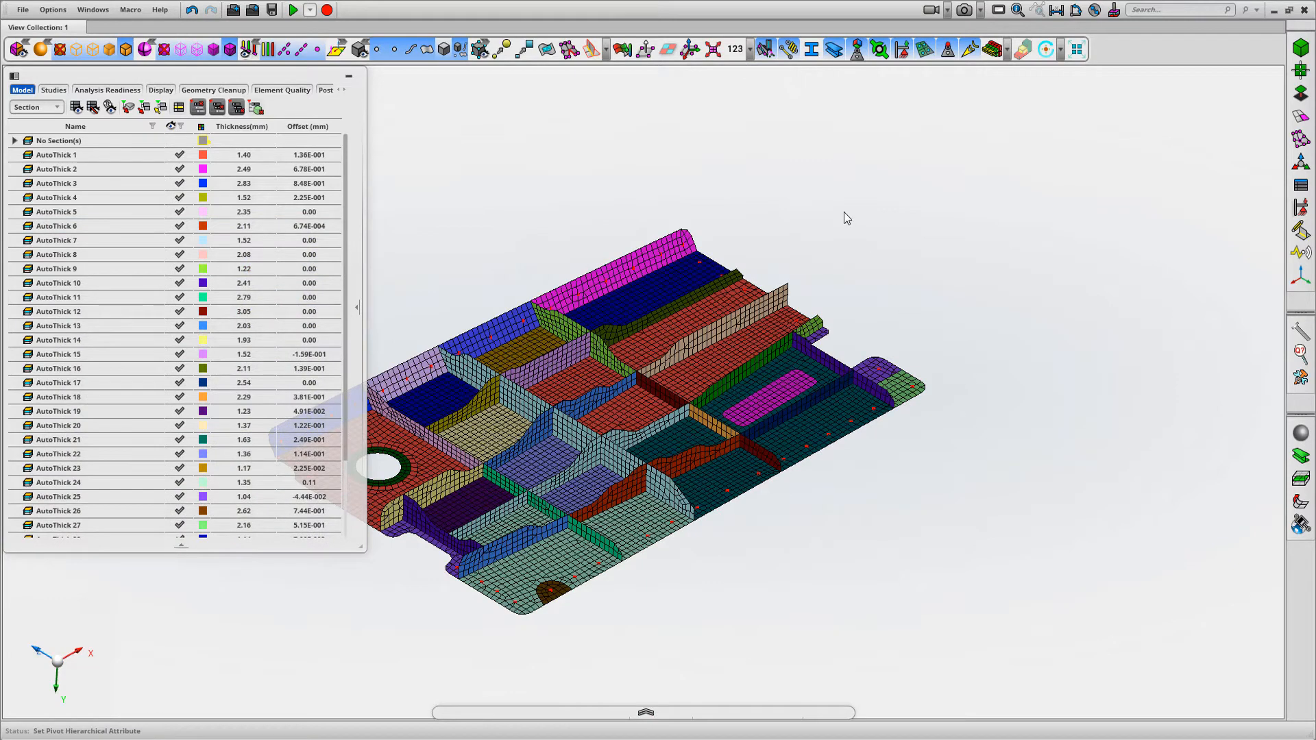
Pick a shell element on the green cross rib to find its section and start assigning that section, AutoThick 9
right_click(845, 215)
mouse_move(800, 235)
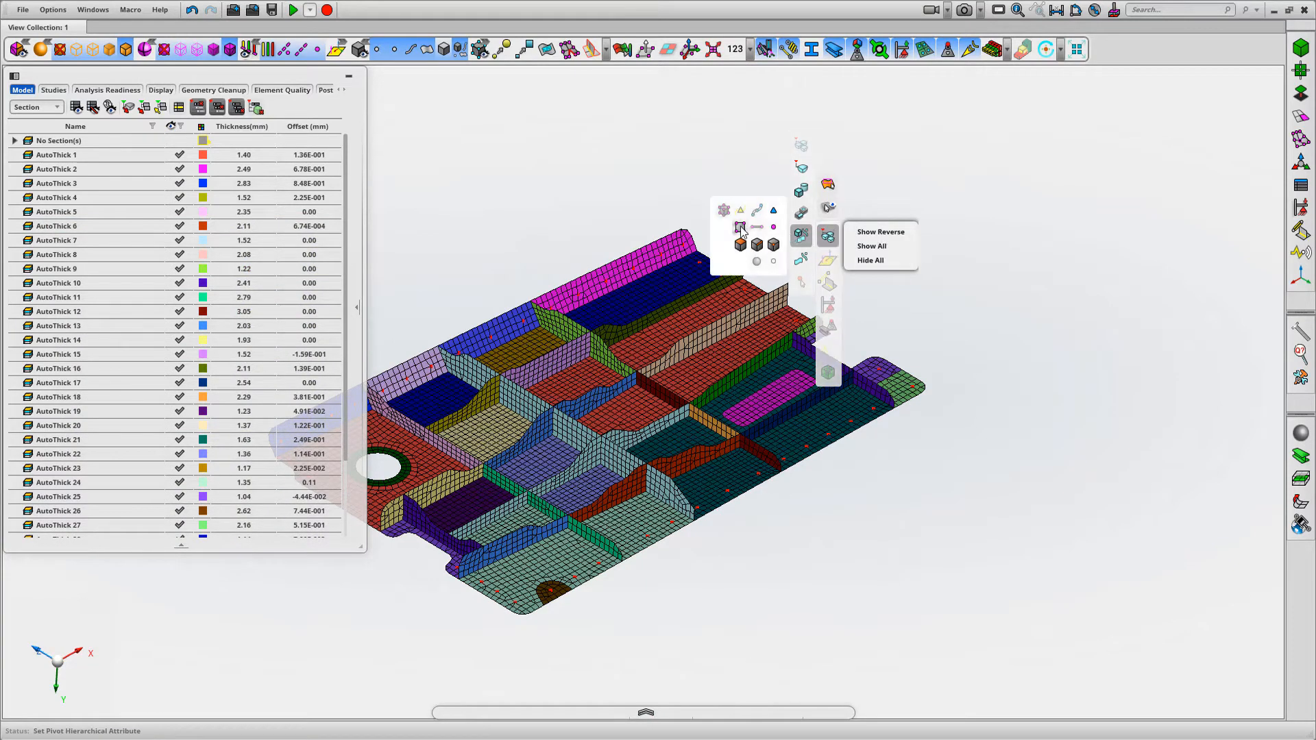
click(741, 228)
click(569, 337)
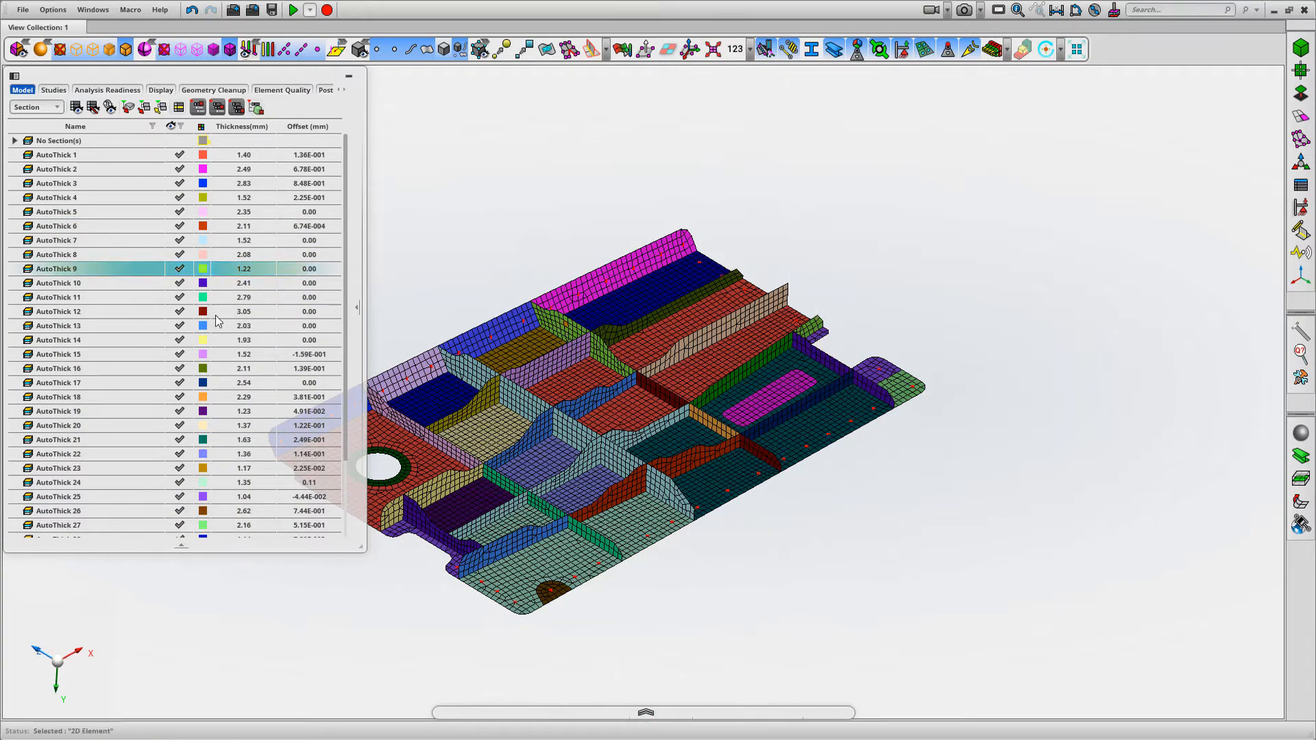
mouse_move(53, 274)
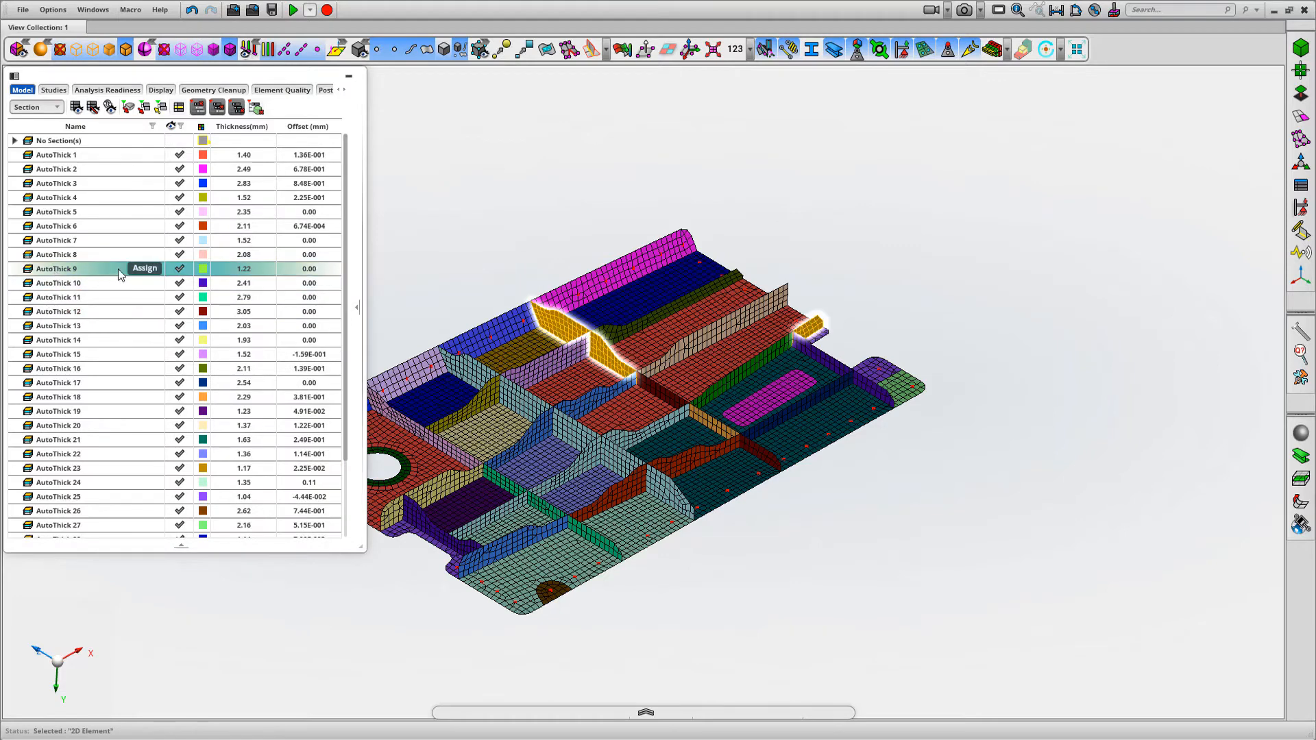
click(144, 269)
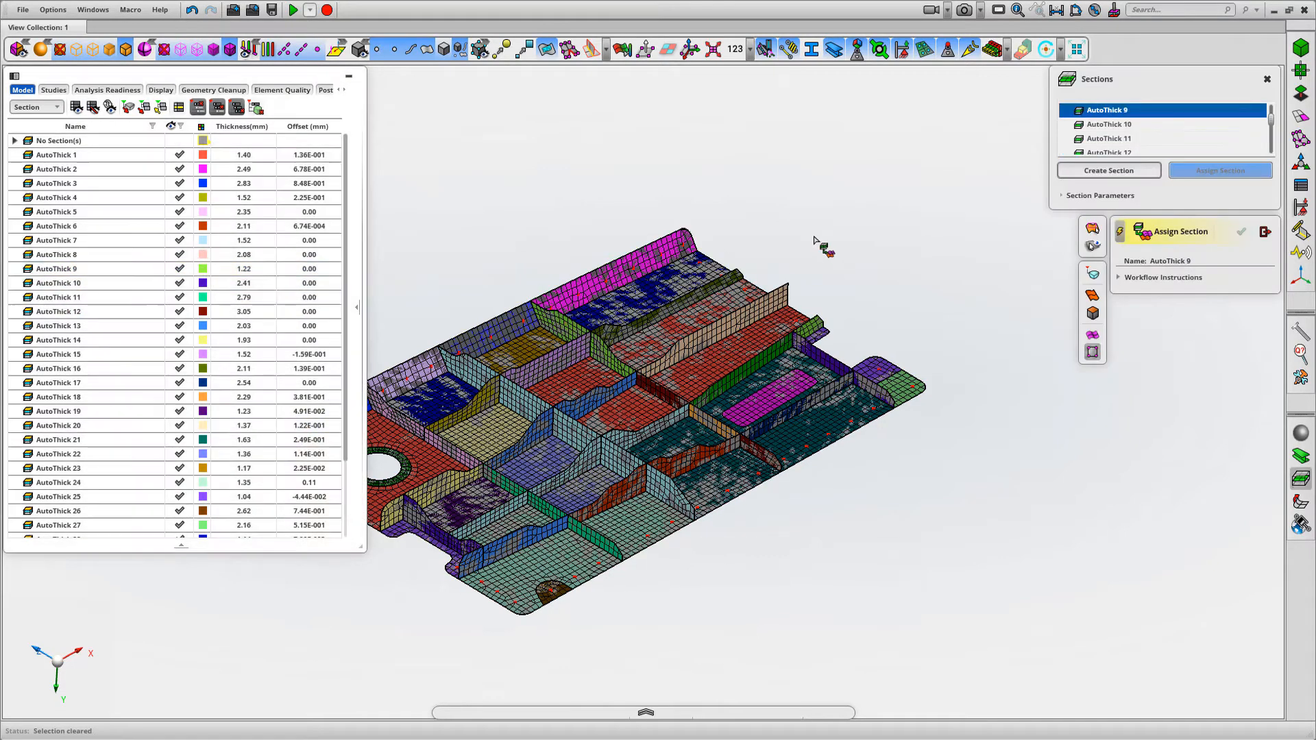
Assign section AutoThick 9 to the faces of the dark red and orange rib segments in line with the green rib
click(1094, 314)
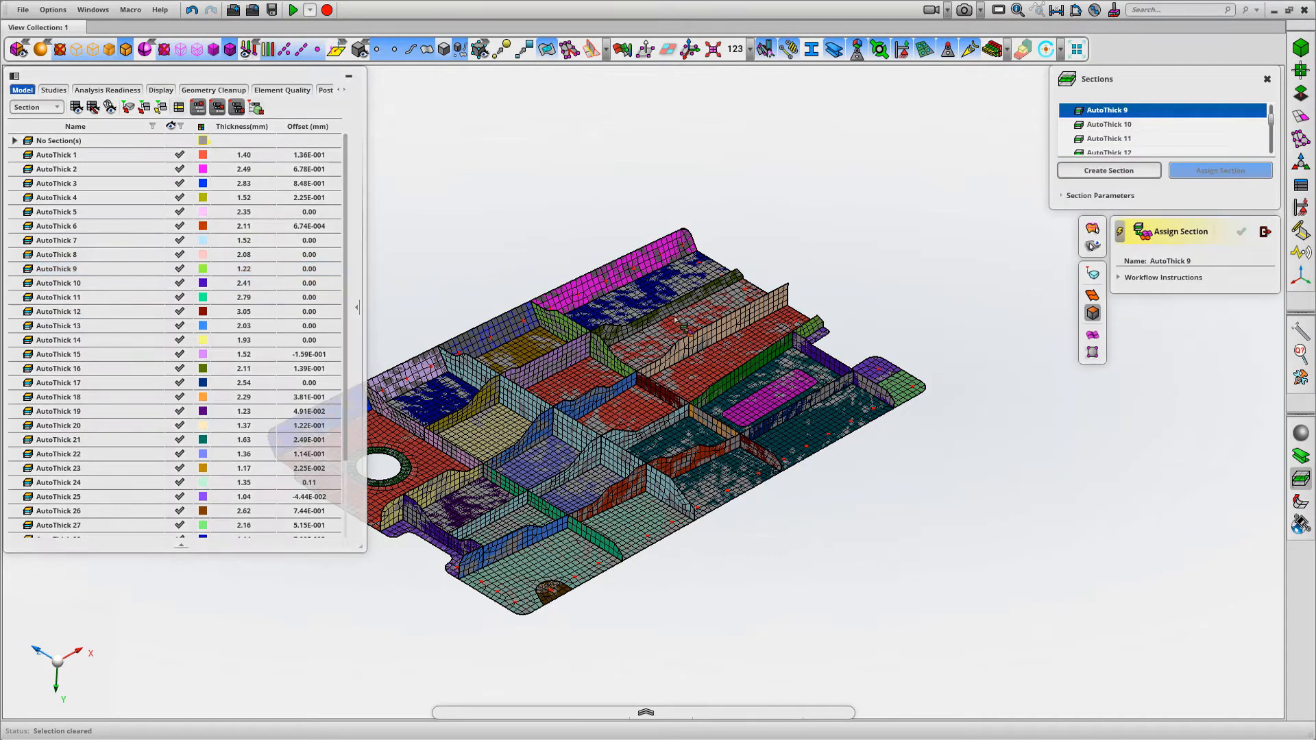
click(704, 419)
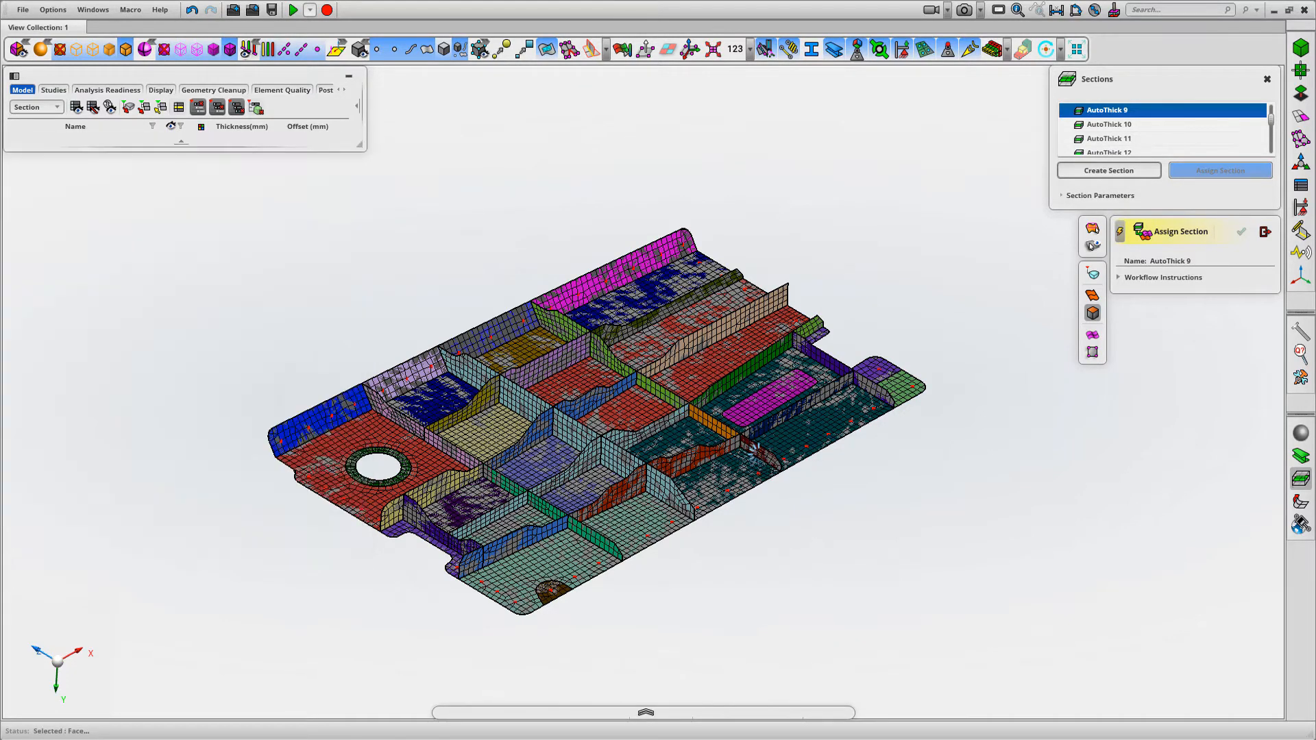
click(764, 456)
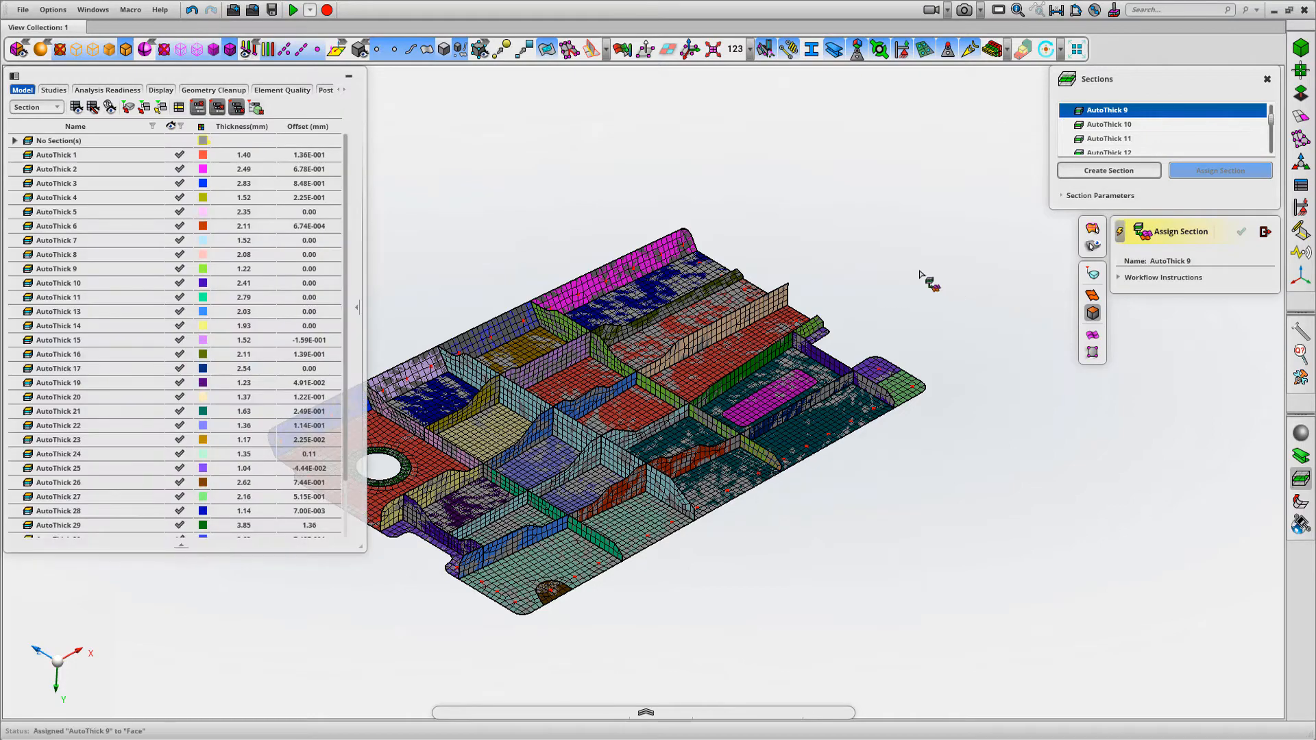
middle_drag(902, 266, 949, 267)
scroll(949, 267, down, 1)
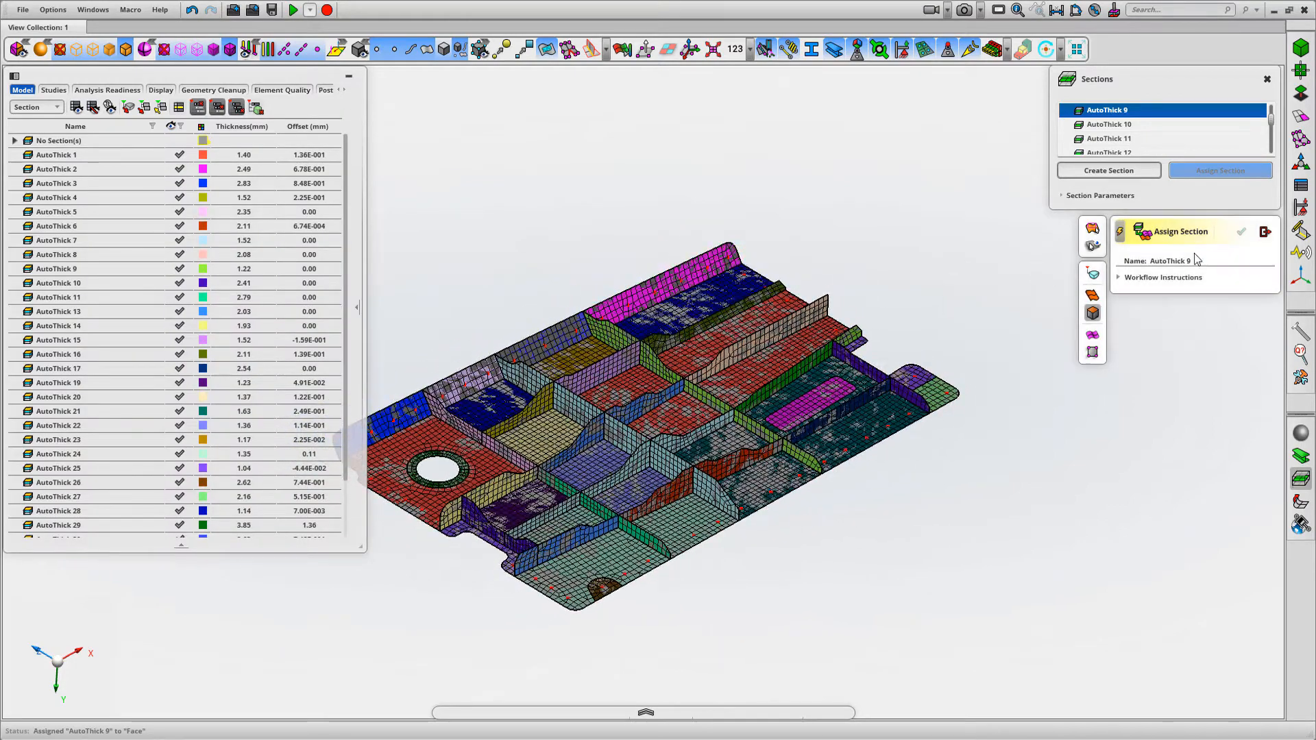
Pick a shell element on the blue end of the long edge flange to find its section and start assigning that section, AutoThick 3
click(1265, 232)
middle_drag(848, 212, 968, 203)
scroll(970, 207, up, 1)
scroll(1060, 524, up, 2)
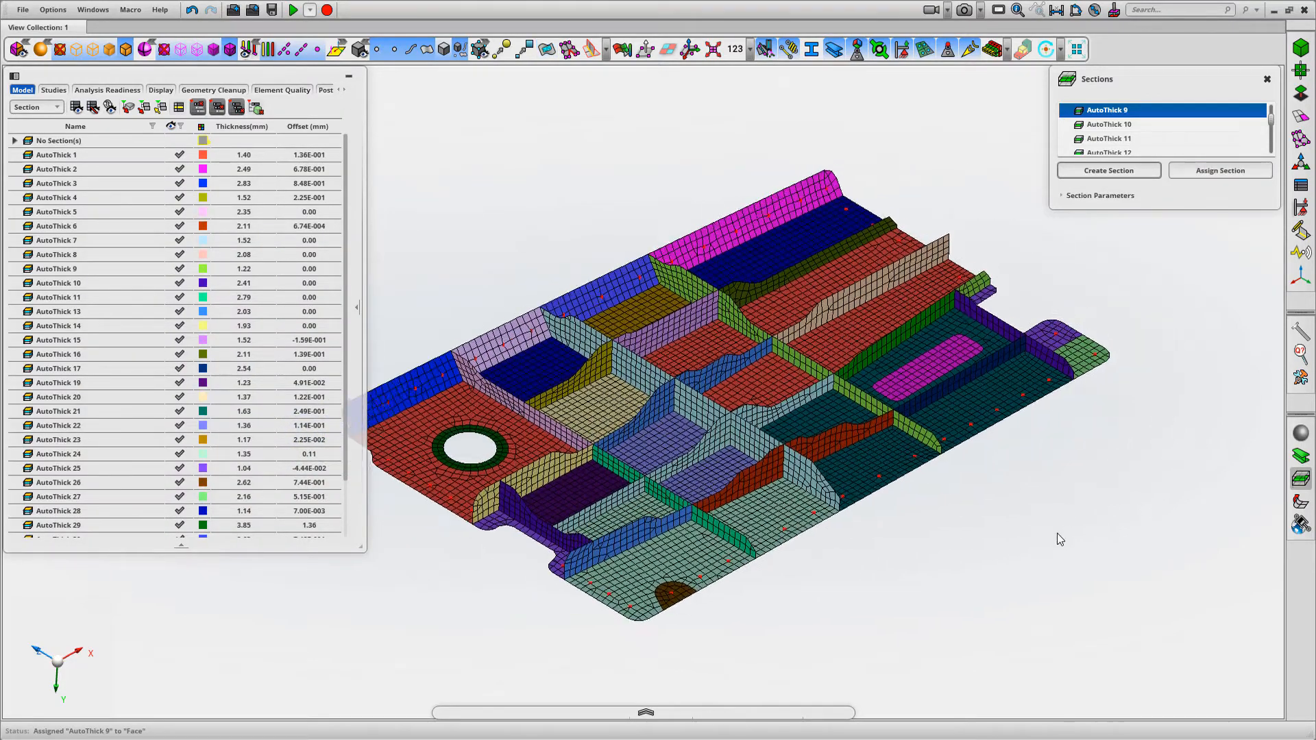
scroll(612, 420, down, 2)
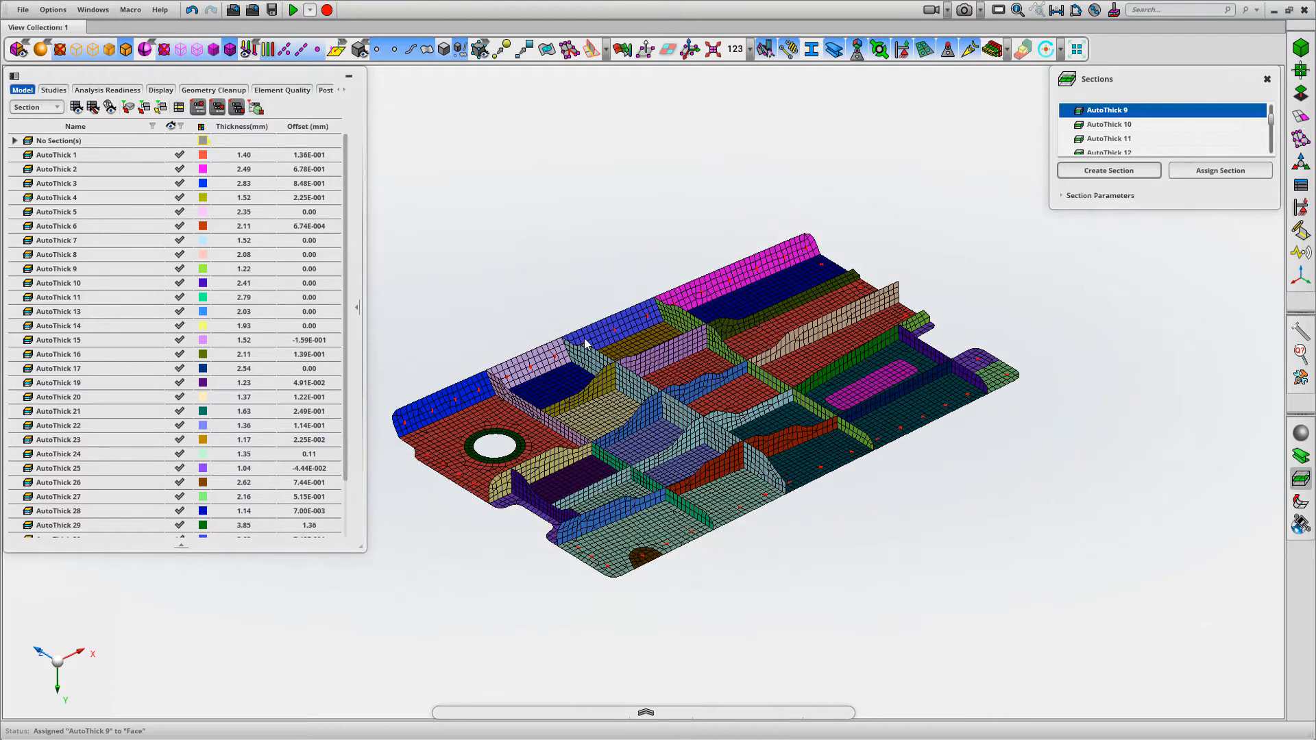
middle_drag(561, 293, 596, 310)
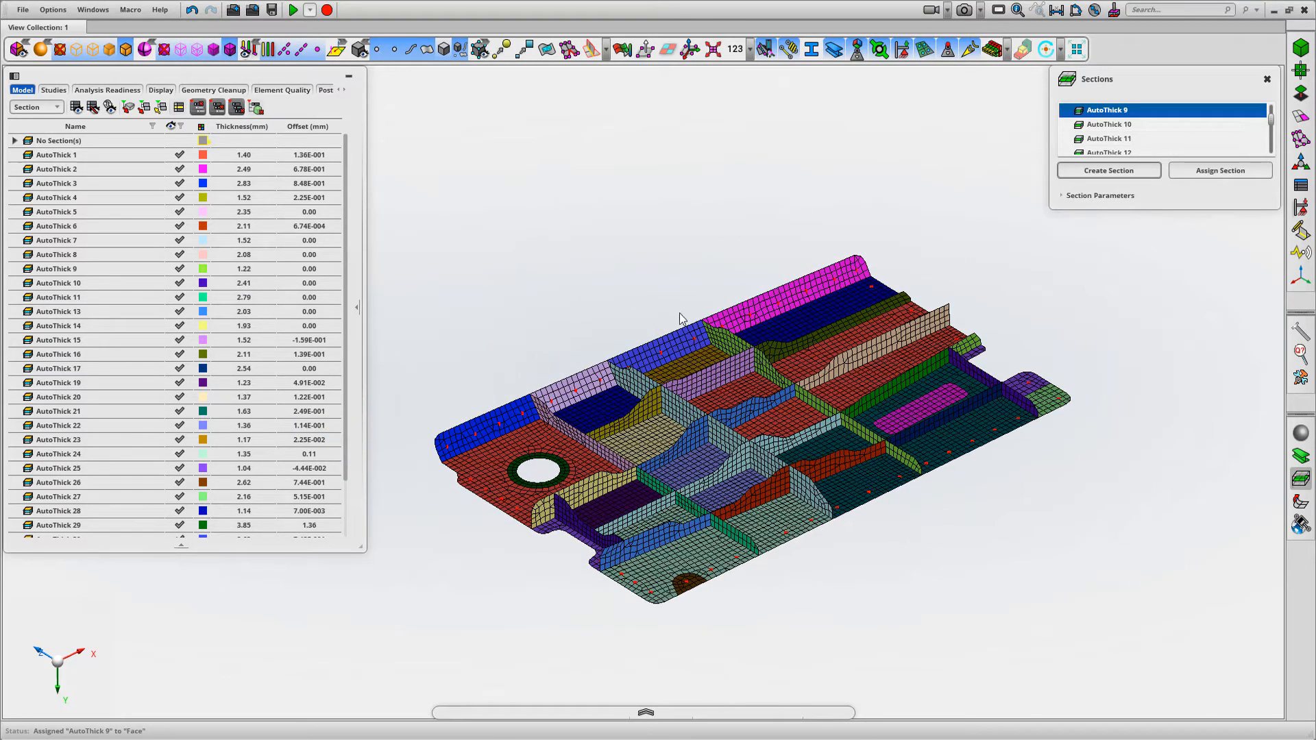
right_click(484, 336)
mouse_move(457, 336)
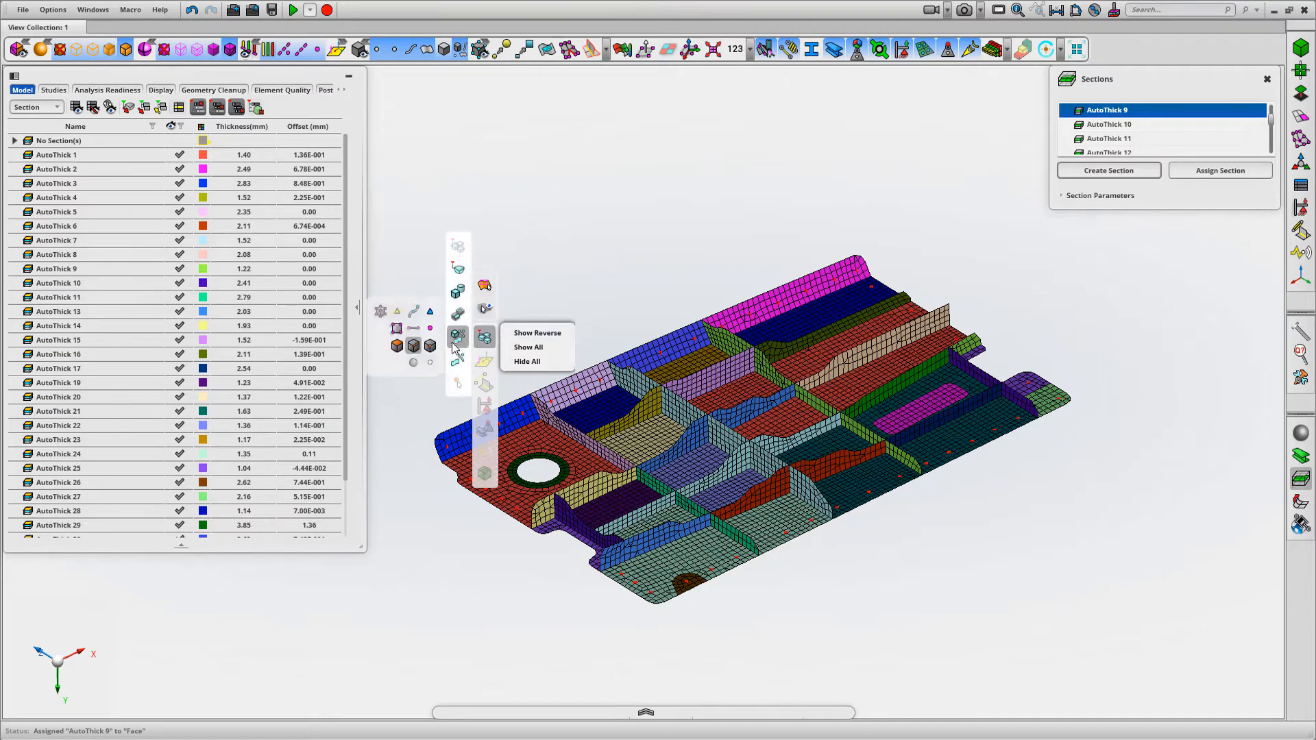
click(505, 417)
click(137, 183)
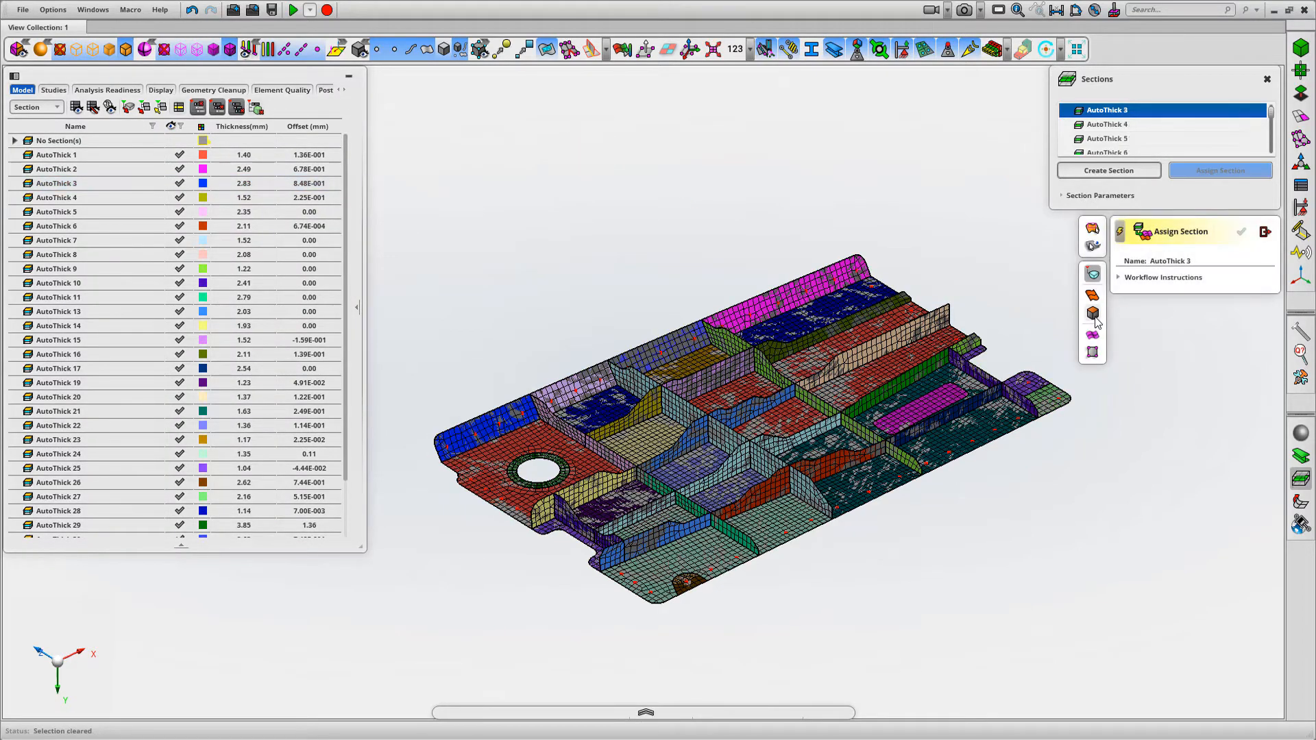
Assign section AutoThick 3 to the lavender, periwinkle and magenta faces of the long edge flange
click(559, 397)
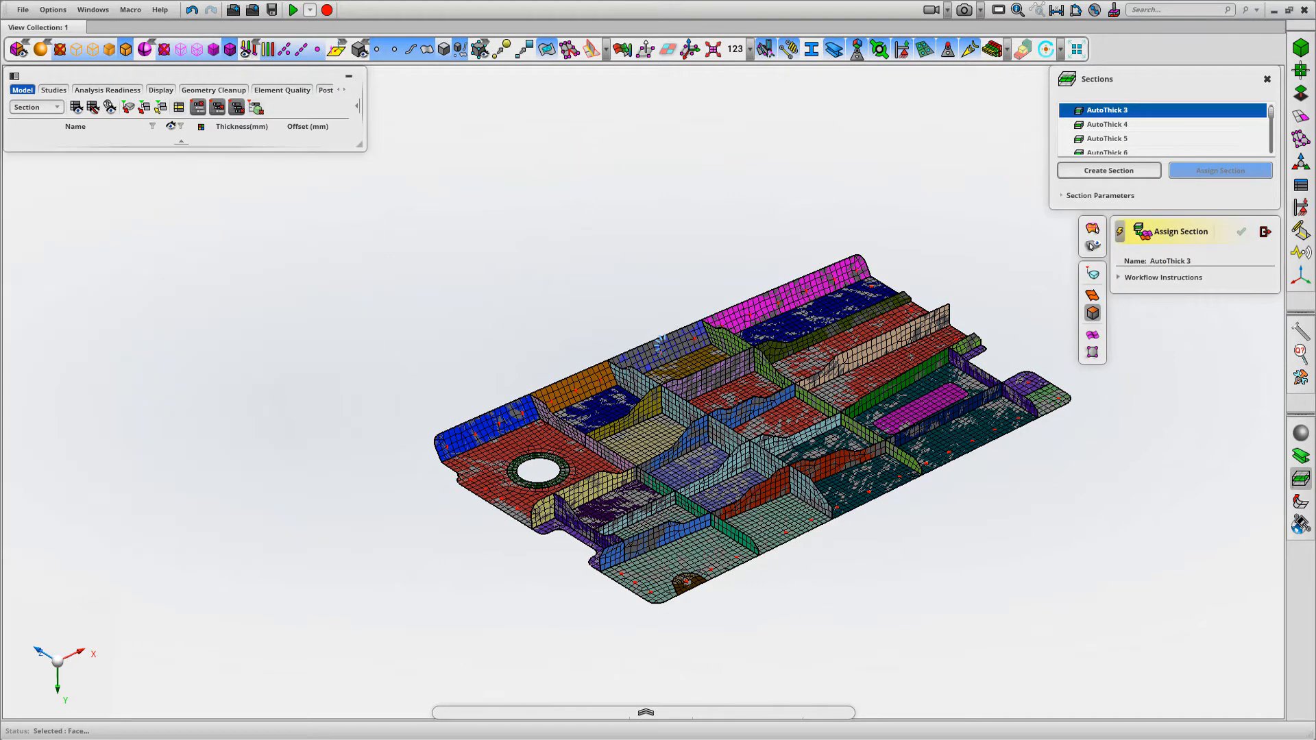
click(661, 342)
click(766, 305)
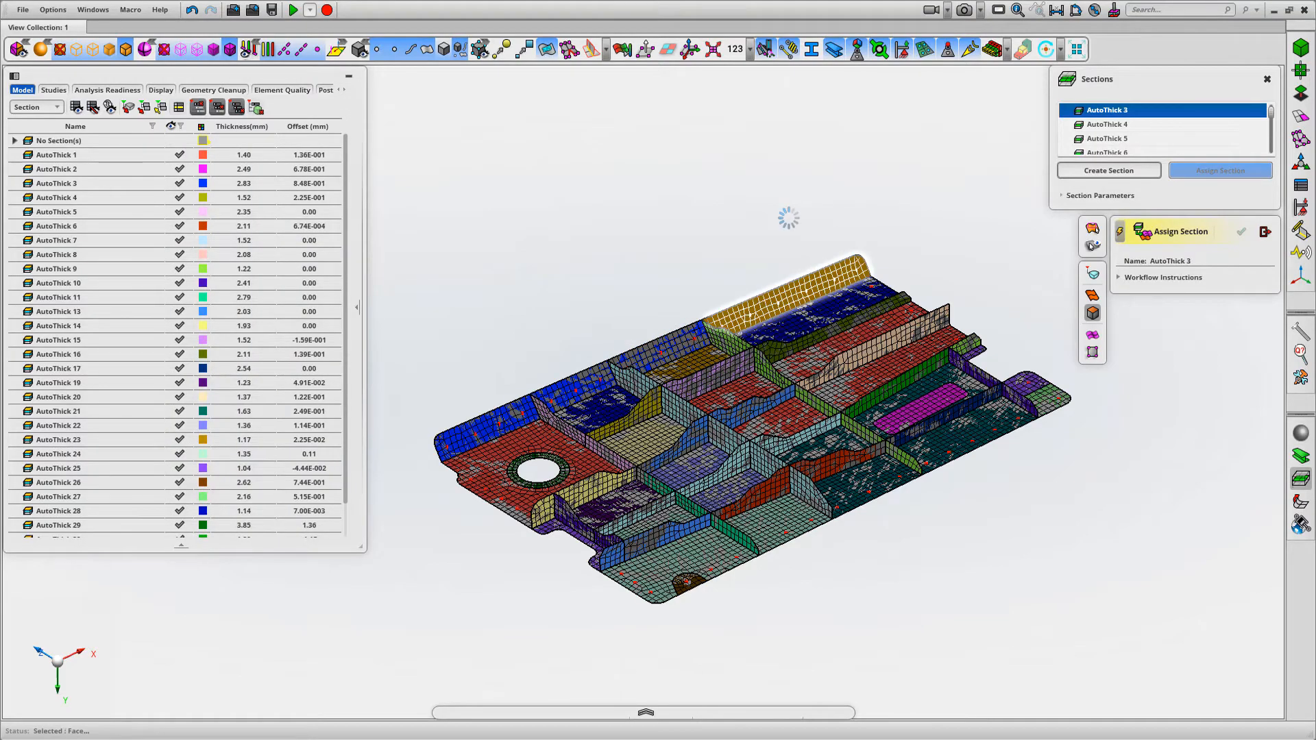
click(1264, 233)
middle_drag(794, 207, 745, 192)
middle_drag(595, 187, 604, 183)
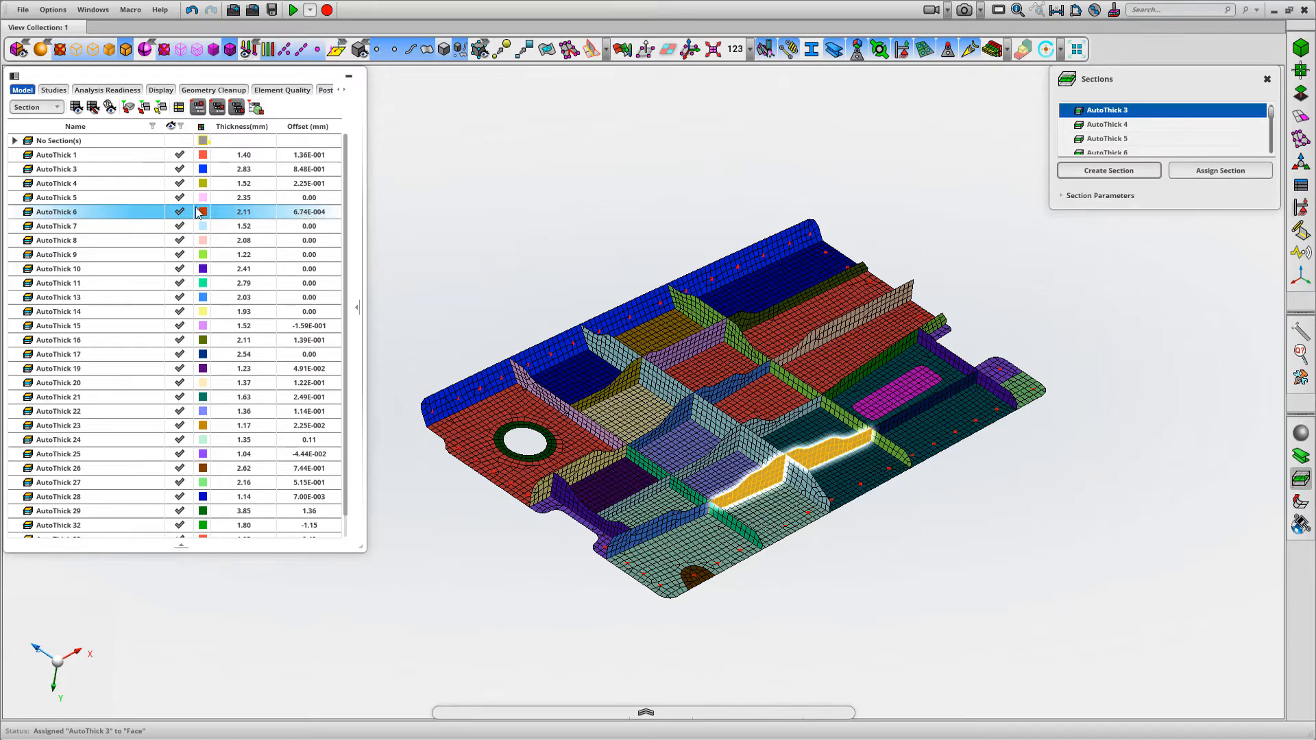
drag(219, 209, 138, 214)
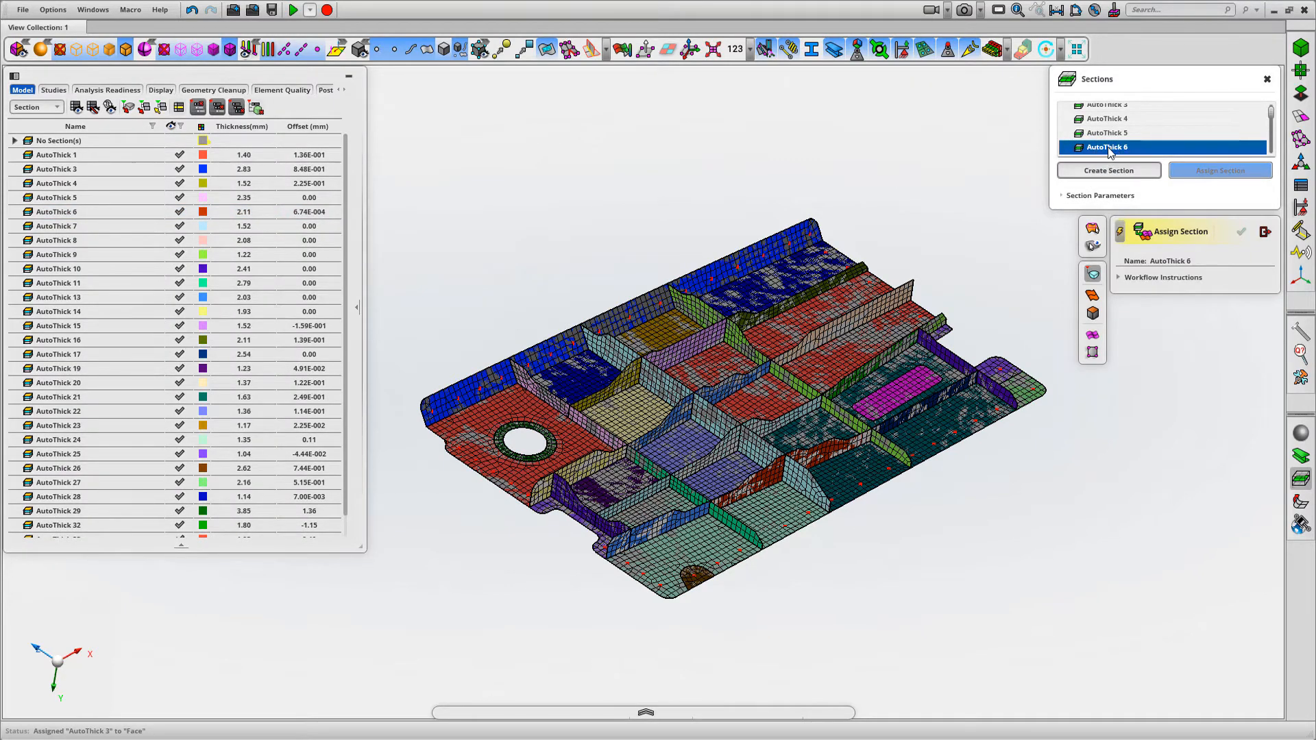
click(1116, 176)
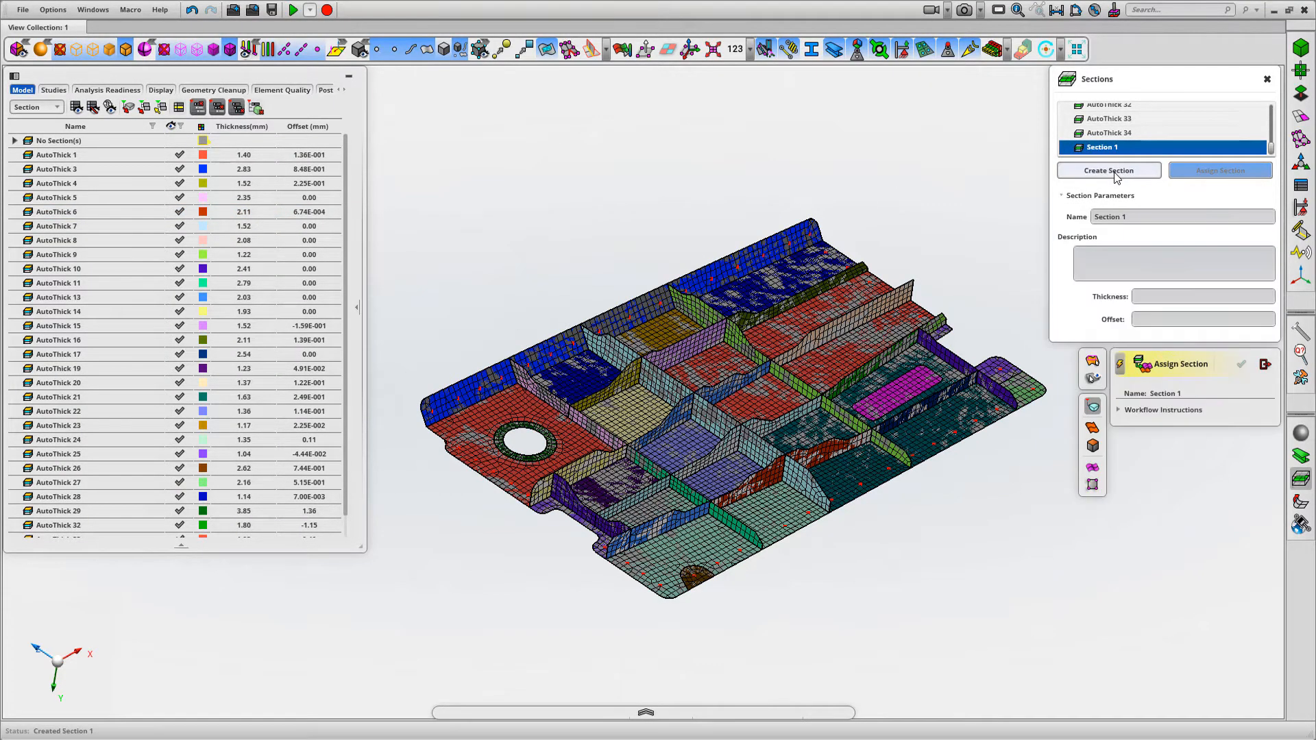
mouse_move(63, 232)
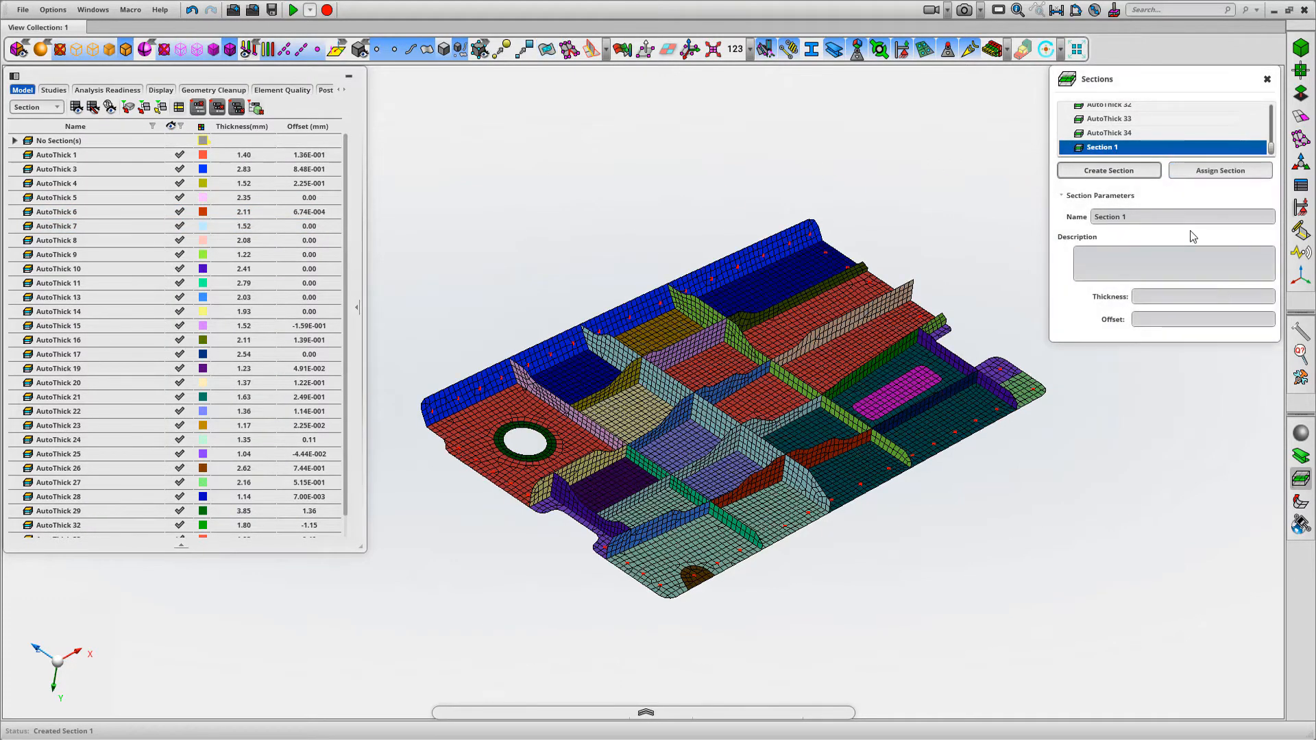
right_click(1134, 148)
click(1163, 177)
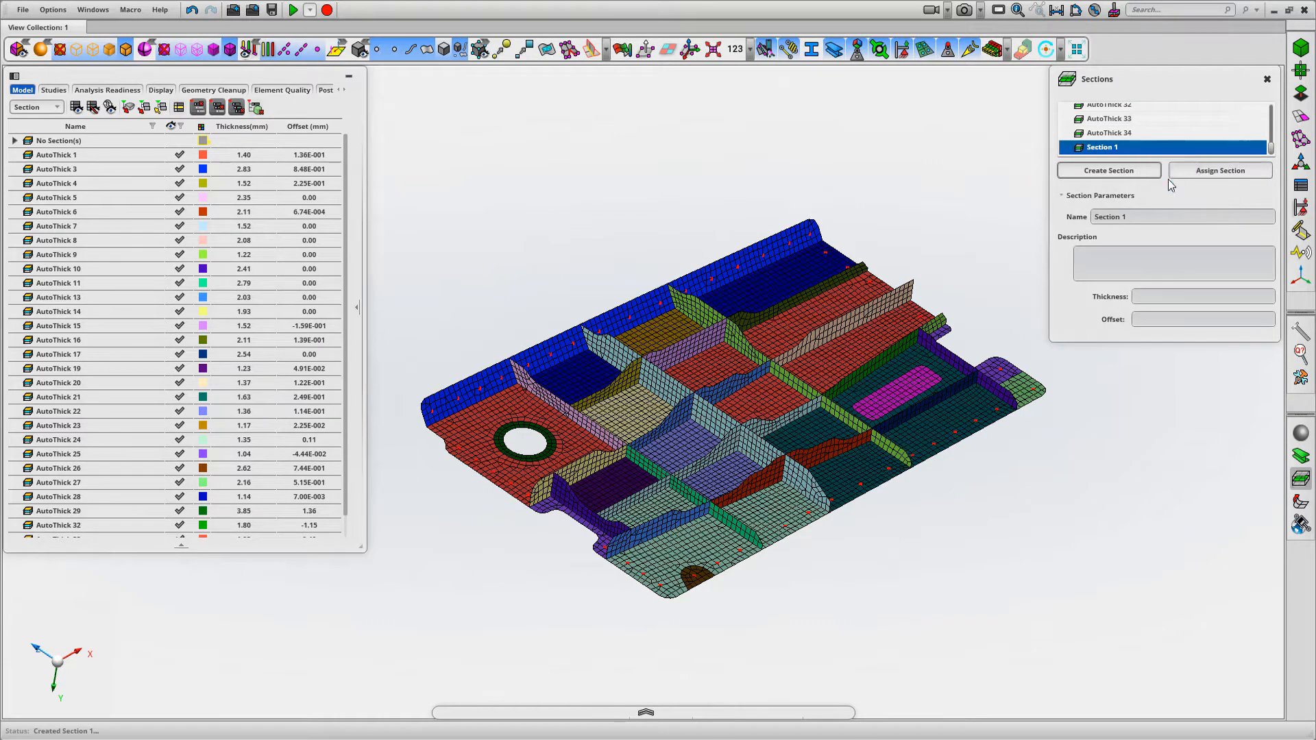
Set the offset of section AutoThick 6 to 0 mm and close the section settings
right_click(89, 214)
click(144, 216)
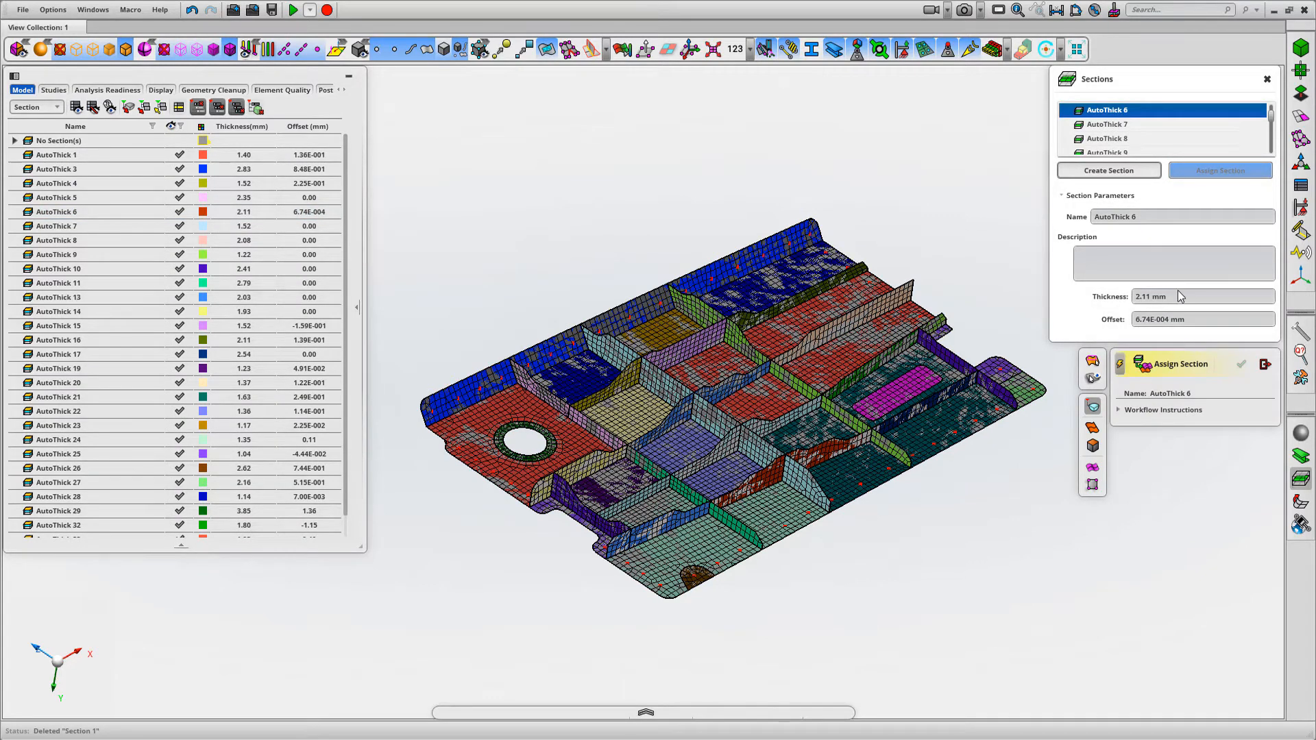
click(1160, 319)
text(0)
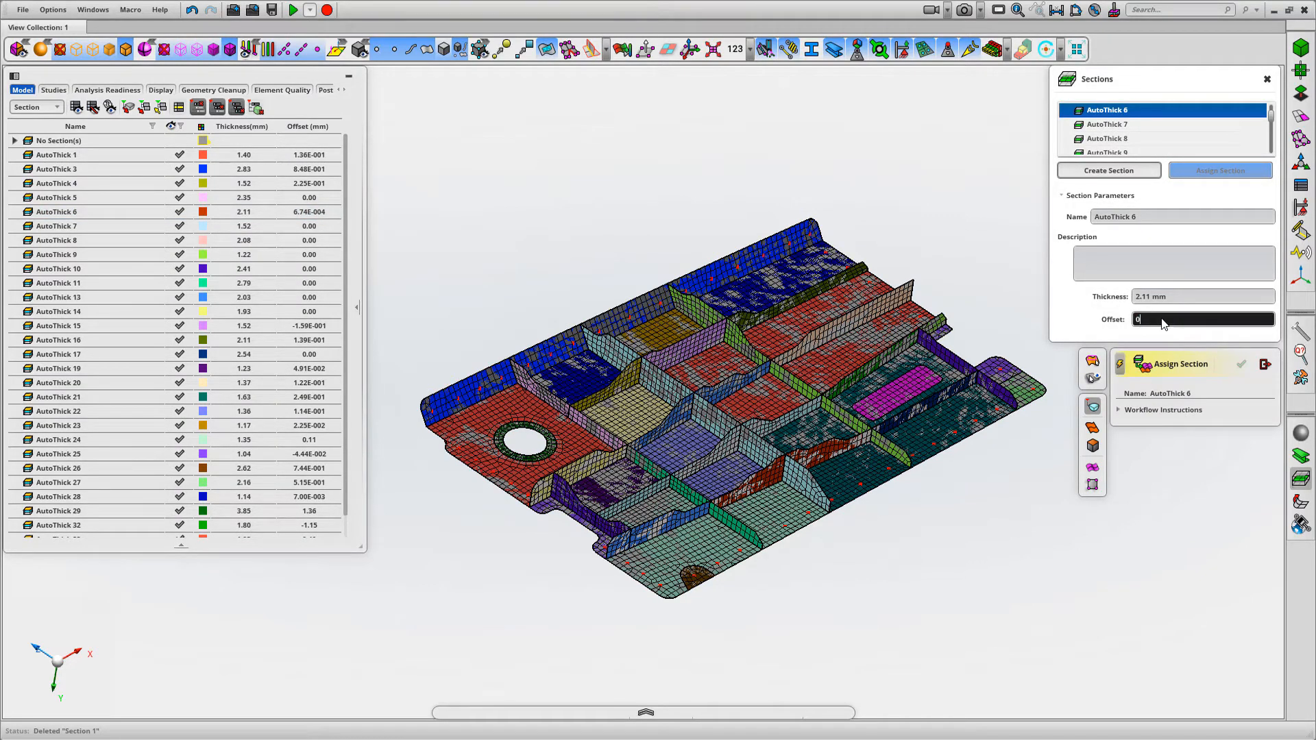
key(Return)
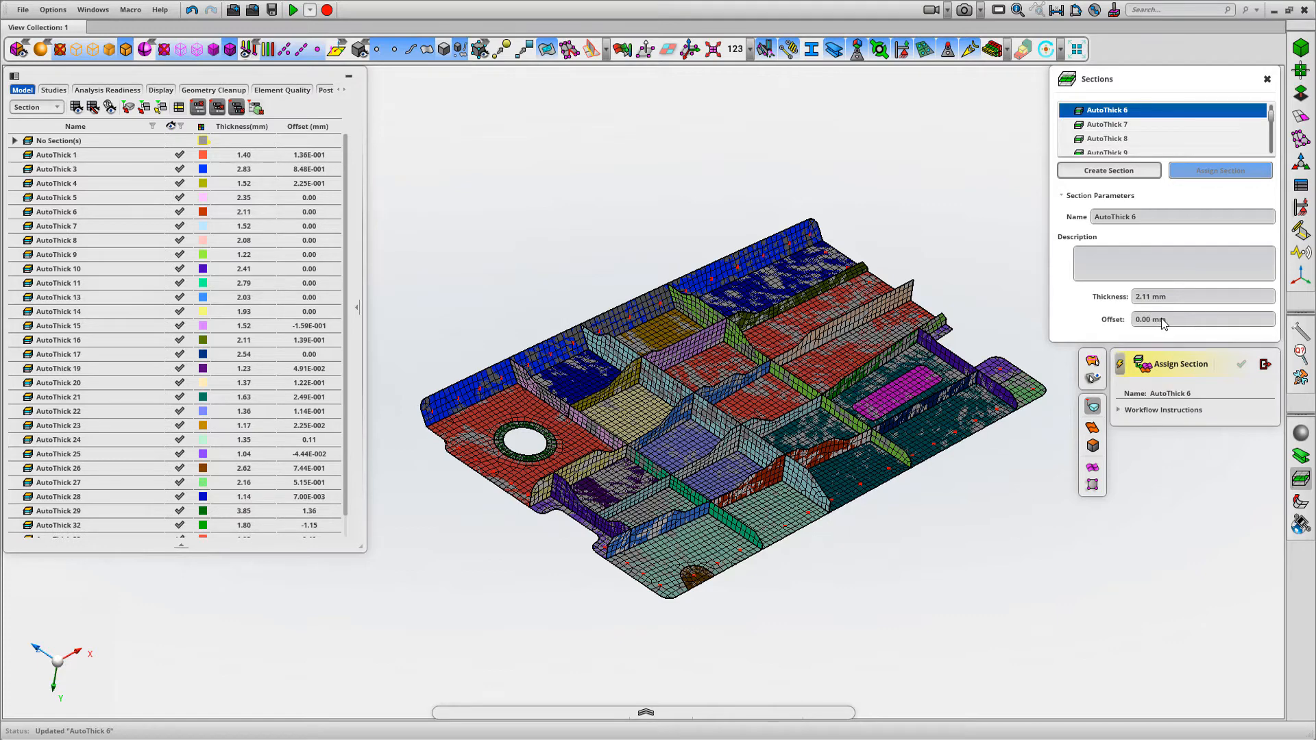
click(1265, 363)
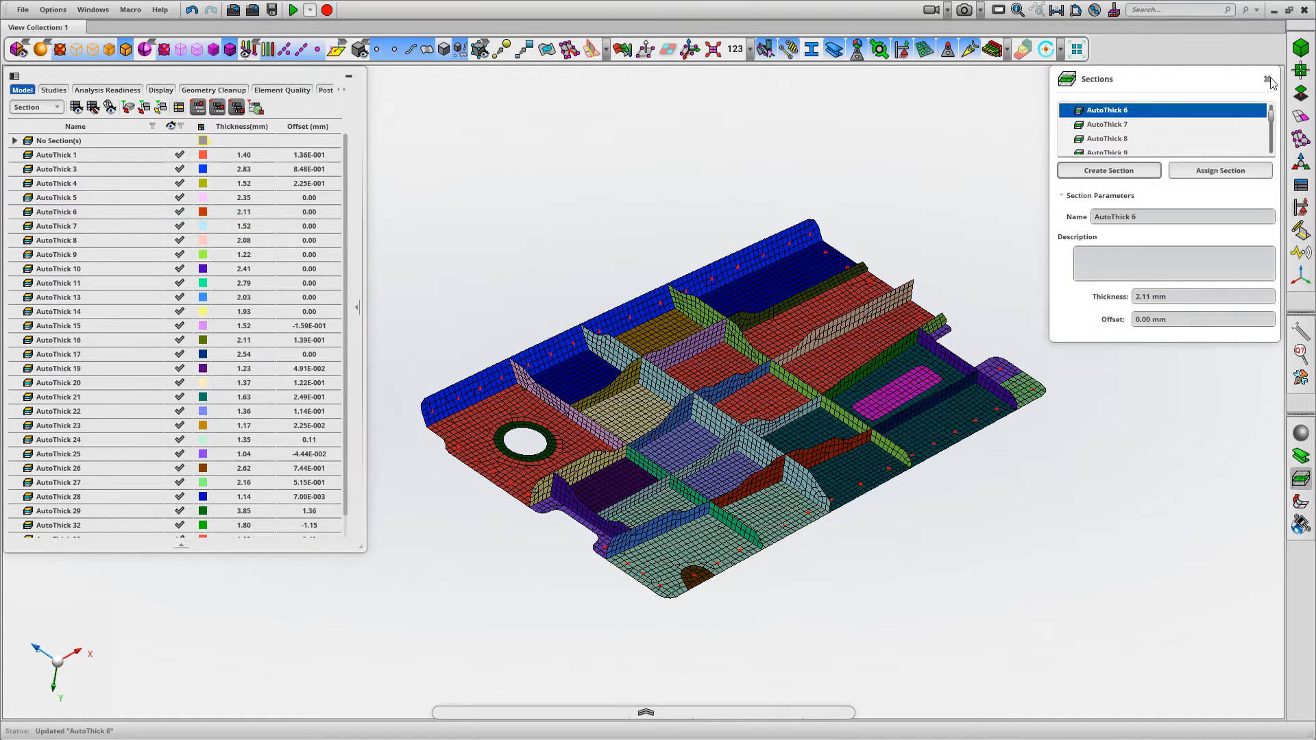
click(1267, 80)
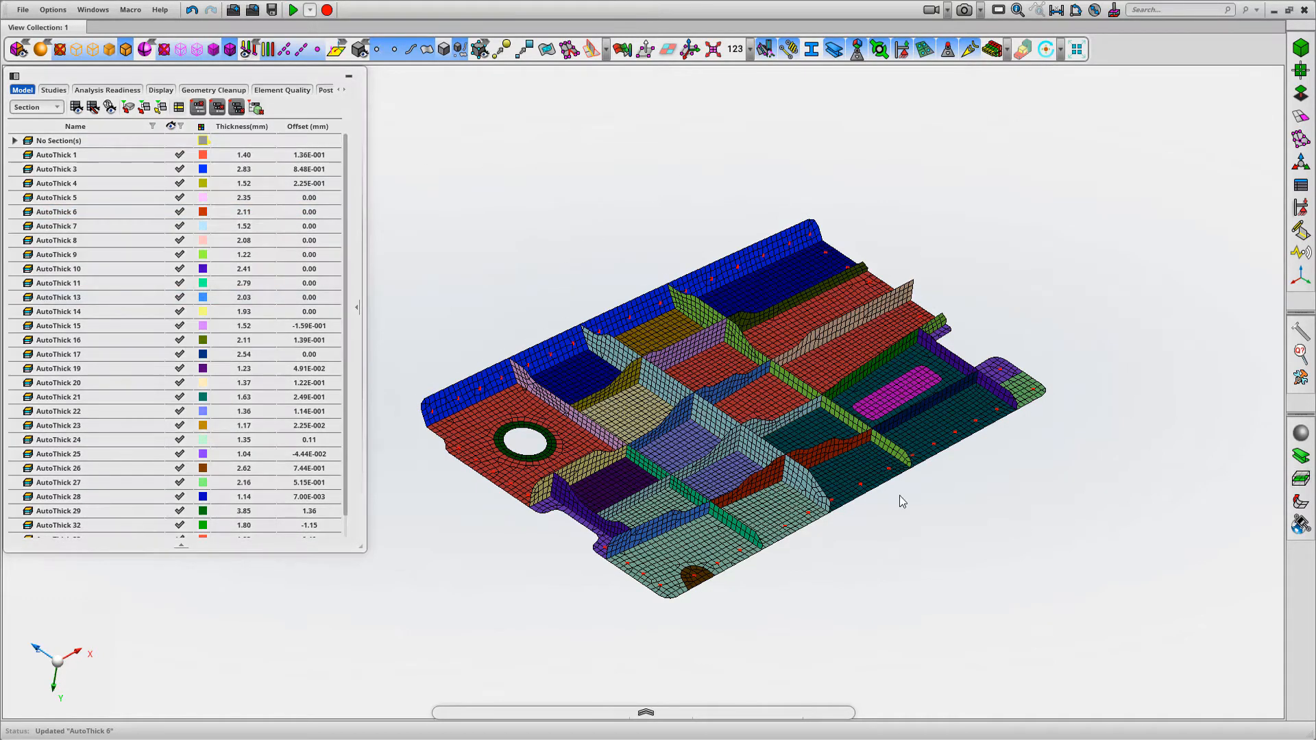
List the contents by Model instead of by Section
scroll(757, 212, down, 1)
middle_drag(698, 228, 680, 199)
scroll(677, 215, up, 1)
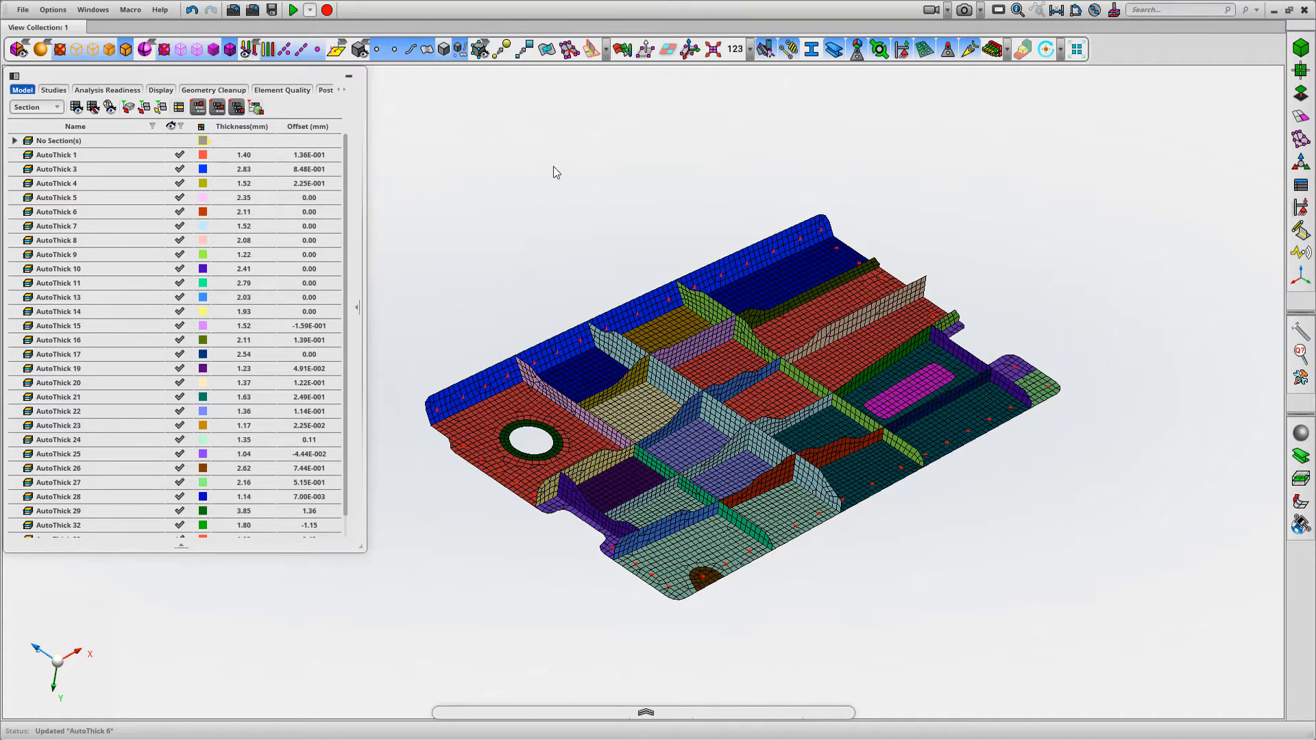
click(36, 107)
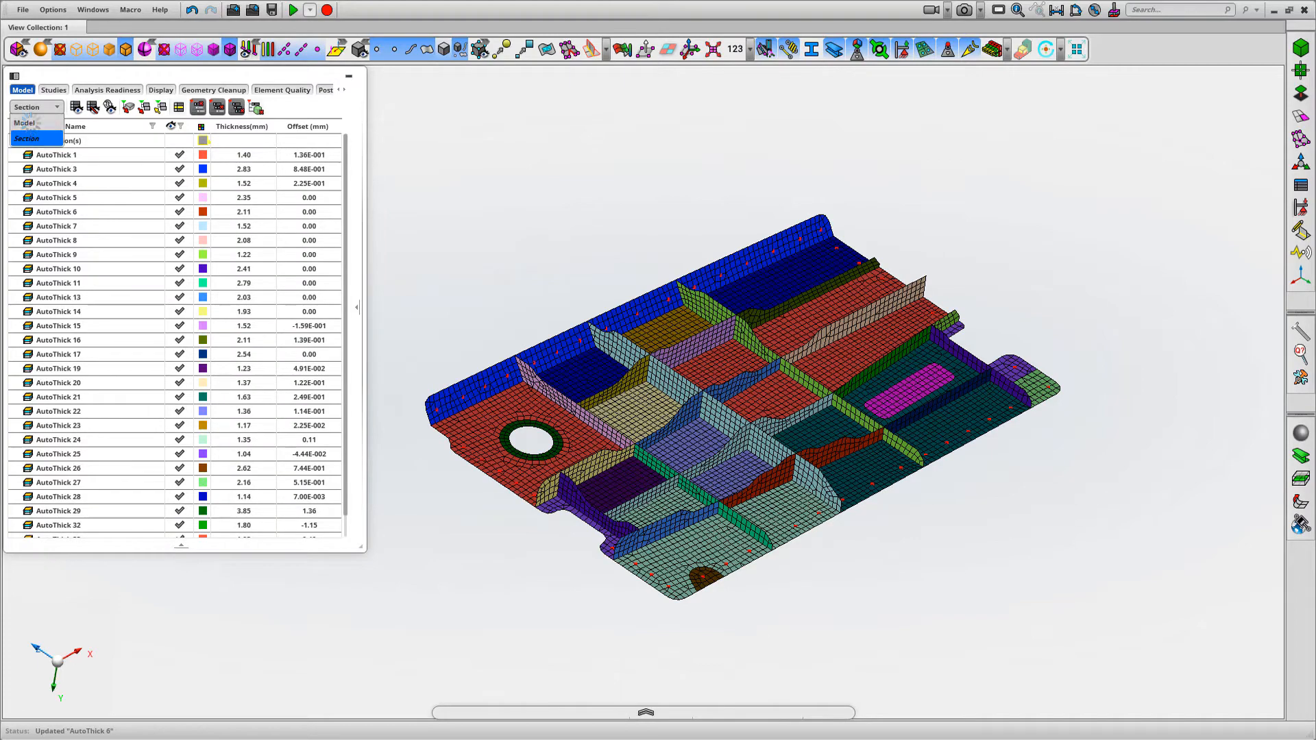
click(31, 123)
mouse_move(561, 184)
middle_down()
mouse_move(574, 182)
mouse_move(546, 170)
middle_up()
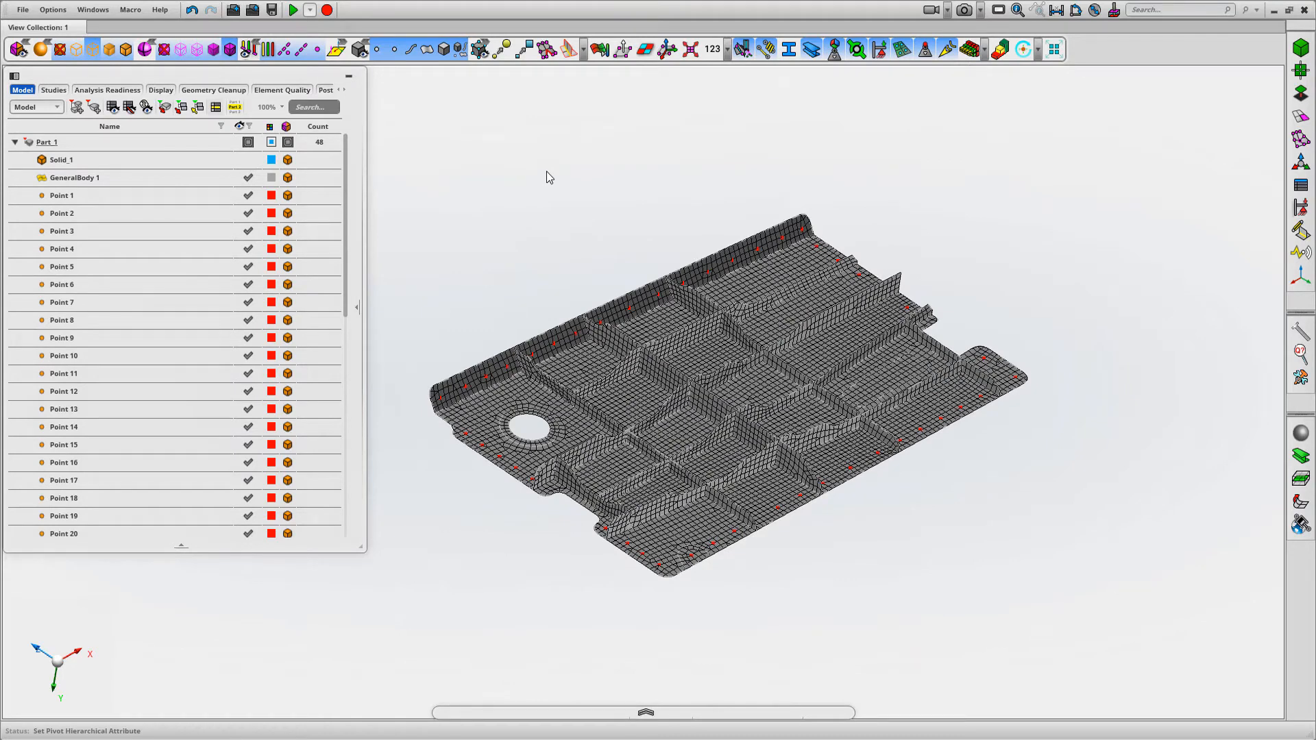
Run the Create from script material utility to add its predefined materials, and dismiss the script message
click(1301, 378)
click(1244, 456)
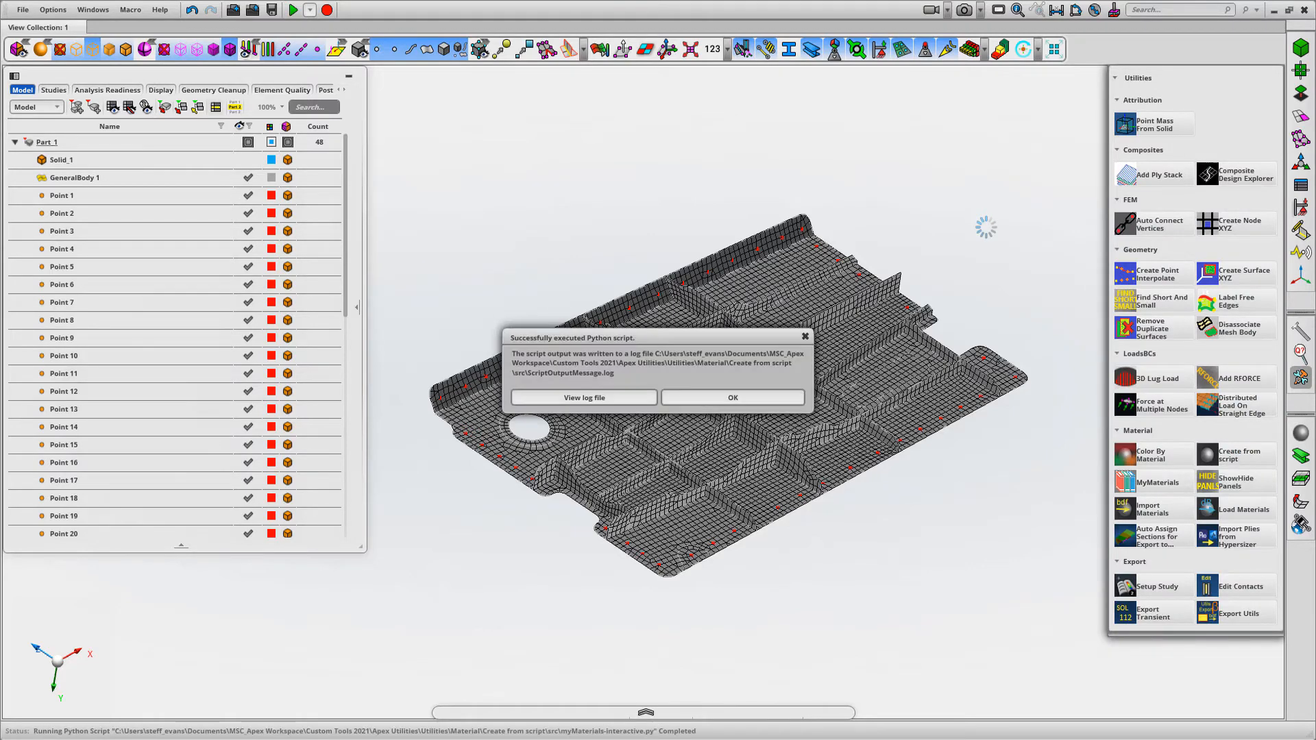
click(750, 397)
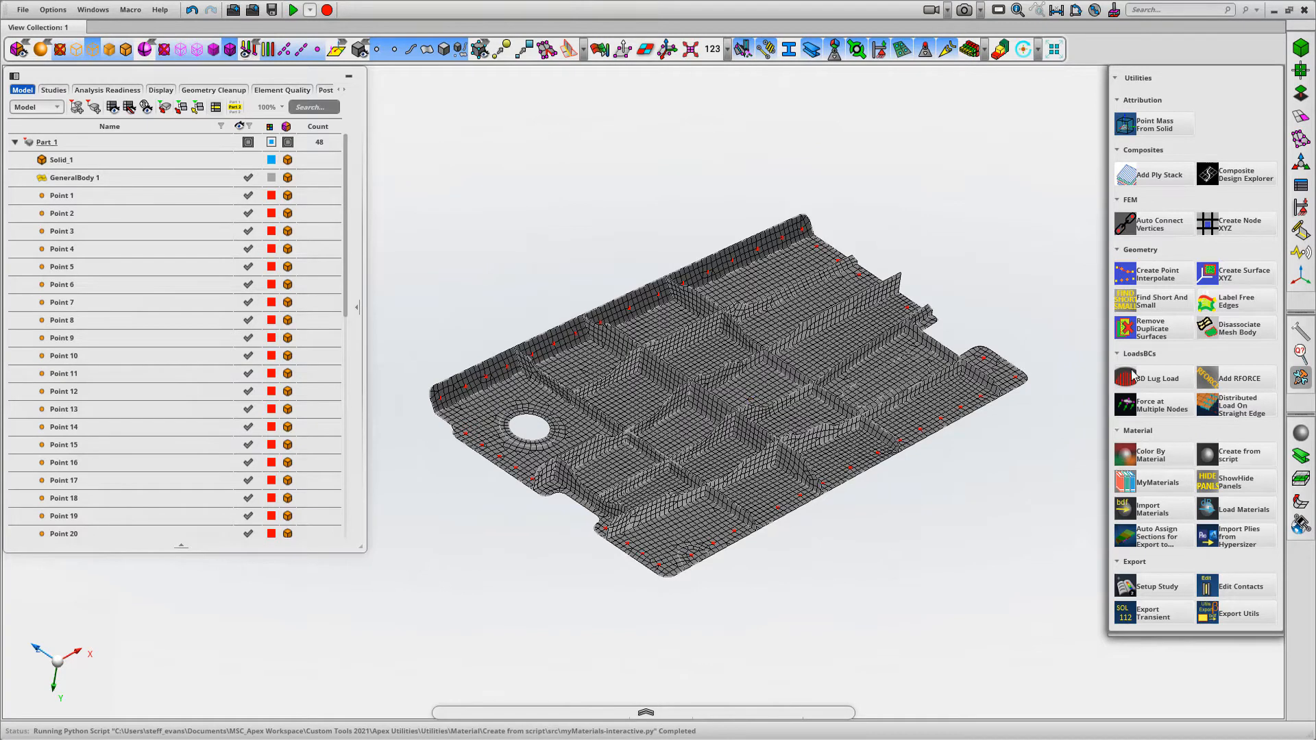
click(1301, 379)
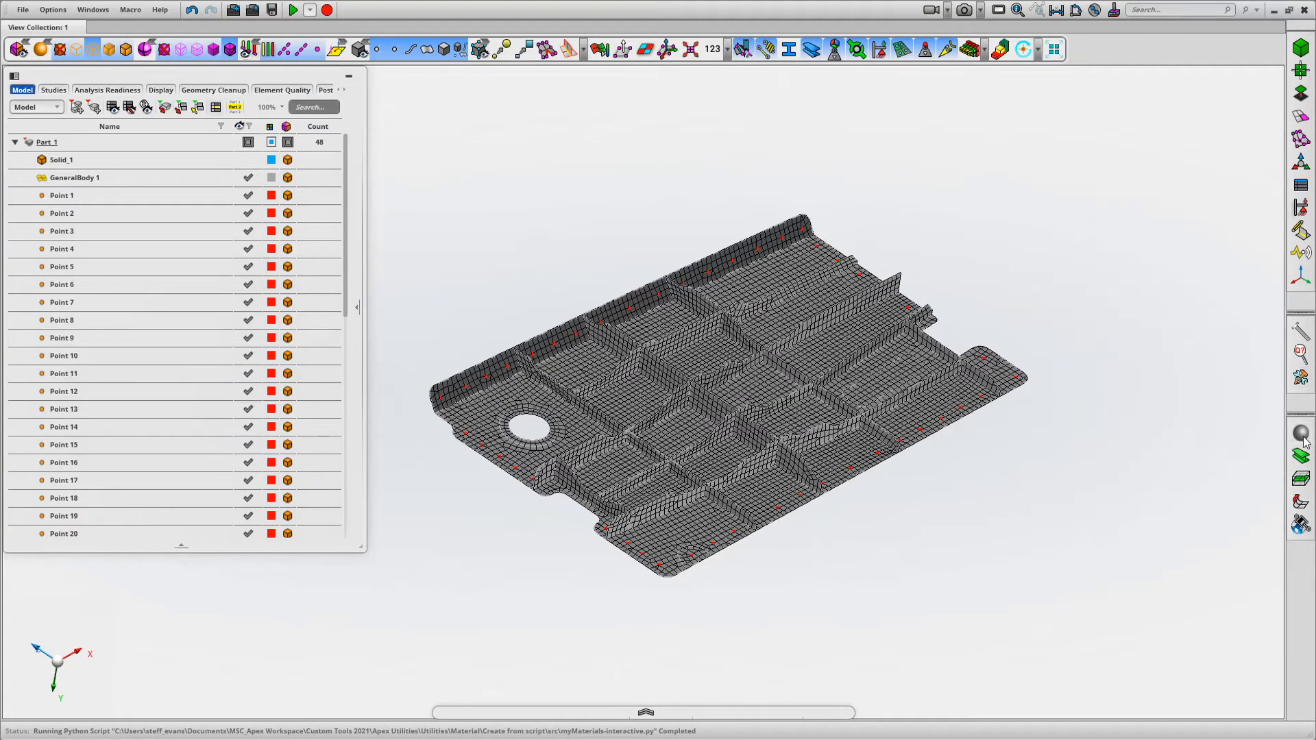
Assign the material Aluminum 7075-T6 to the whole panel part
mouse_move(1027, 172)
mouse_down()
mouse_move(1027, 145)
mouse_move(1028, 174)
mouse_up()
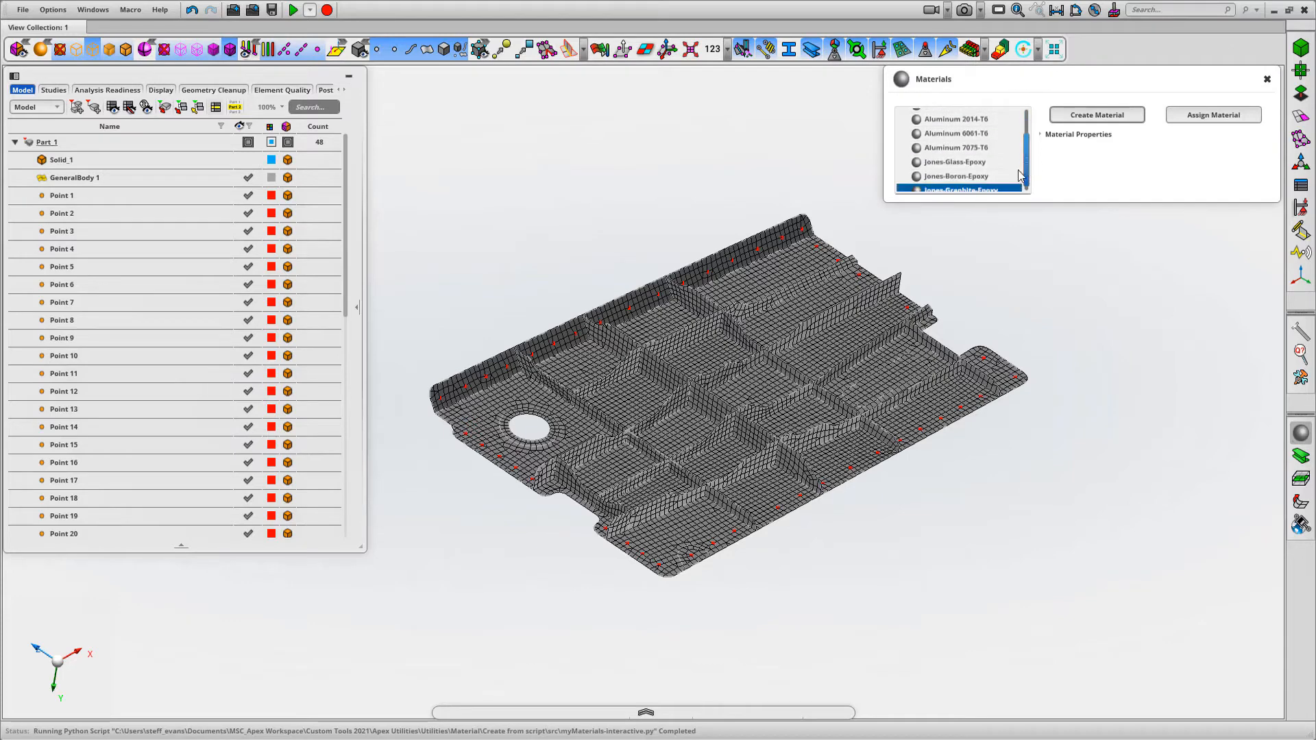
click(954, 148)
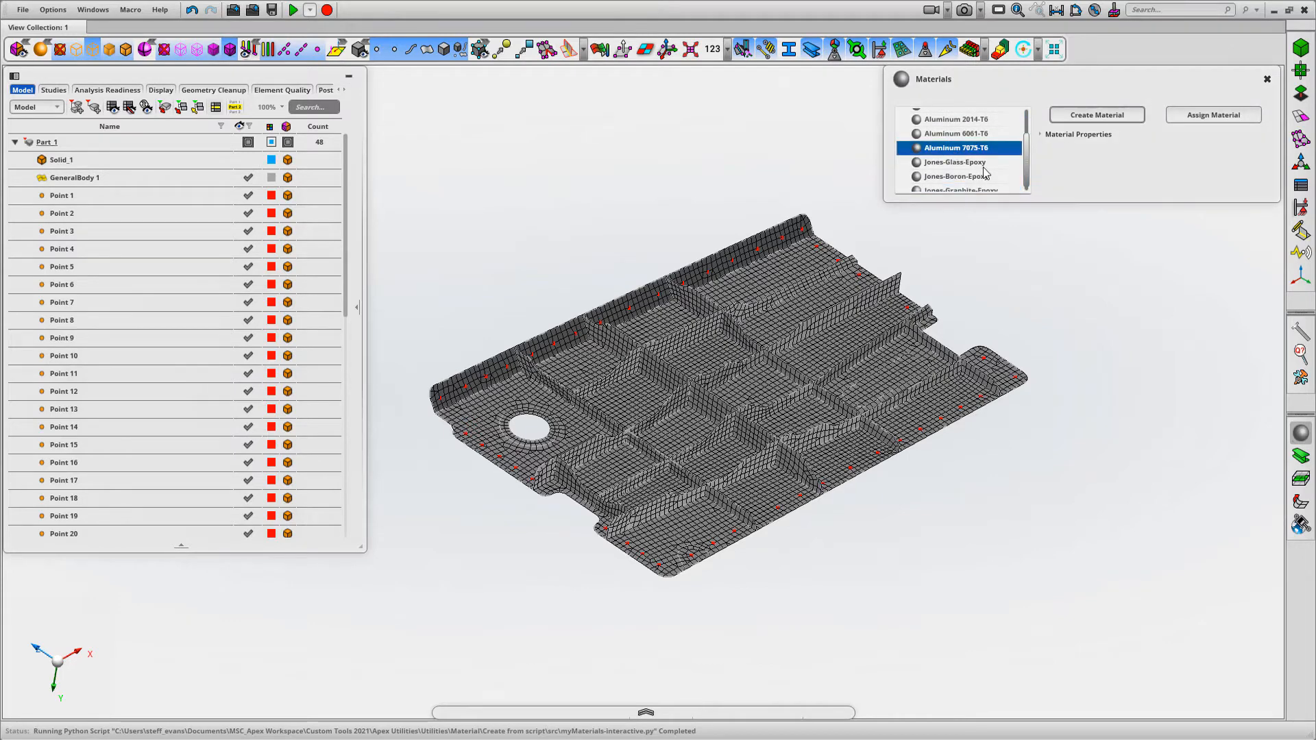
click(1196, 116)
drag(389, 131, 1049, 658)
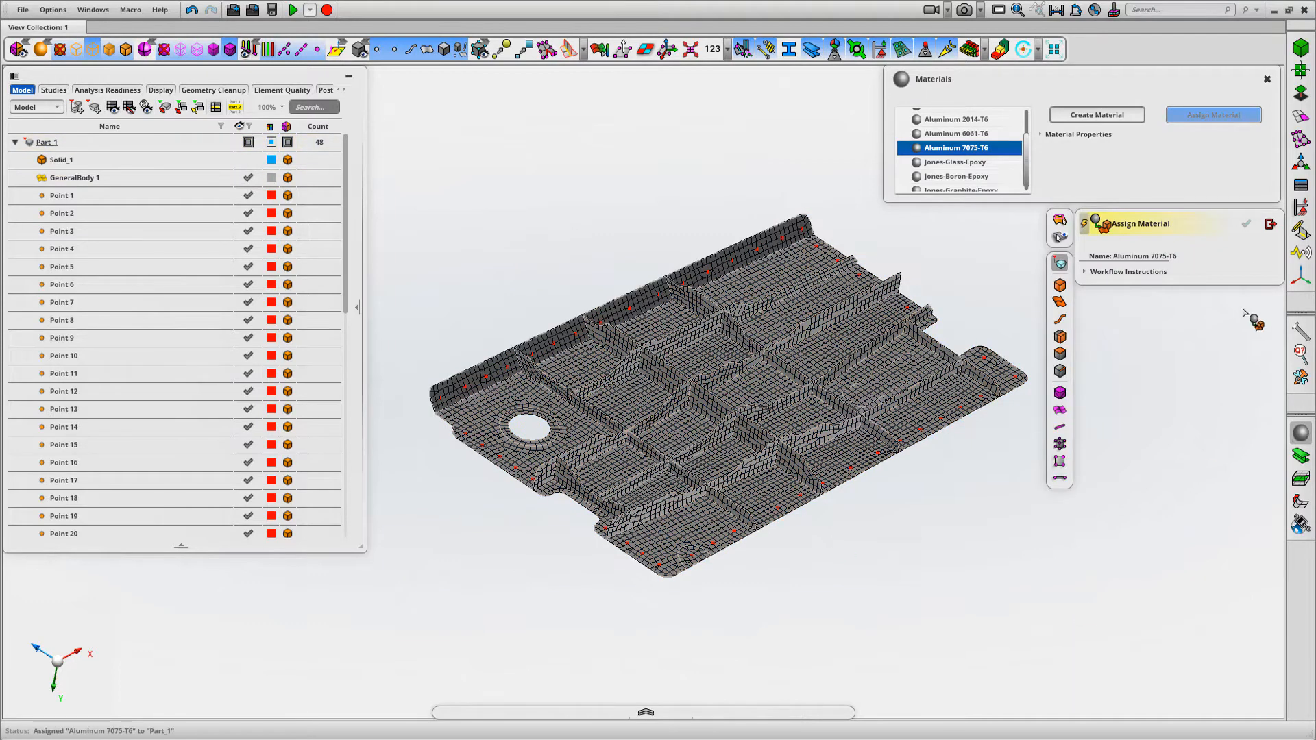
click(1269, 224)
click(1267, 79)
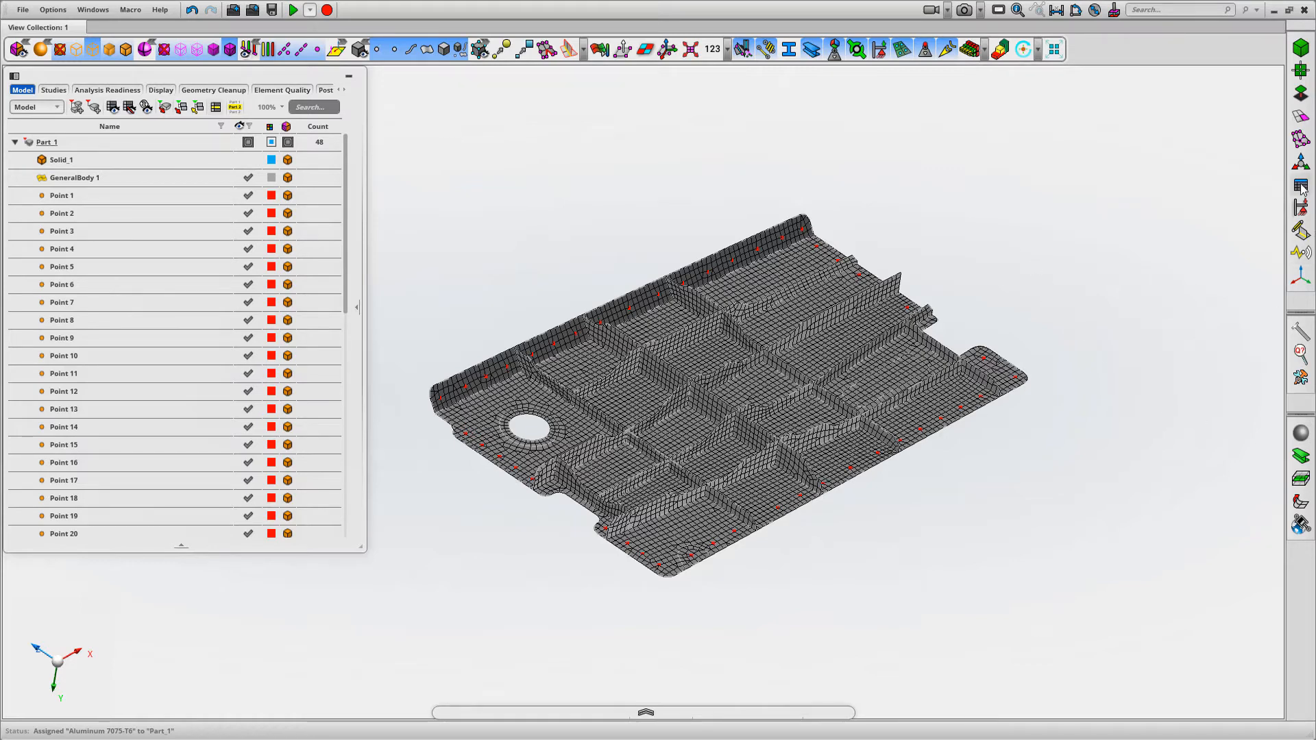
Renumber the elements, nodes and coordinate systems of Part_1 with a starting ID of 10001
click(1300, 207)
click(1300, 139)
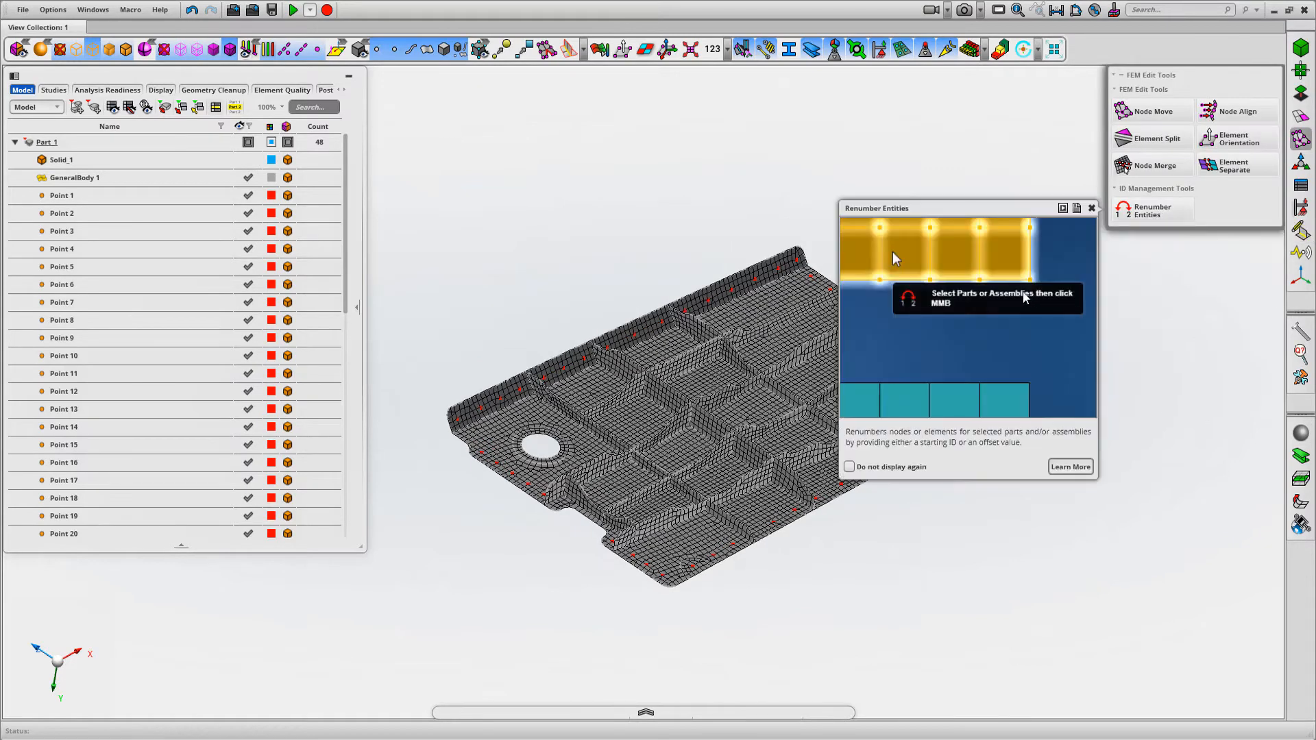
click(1148, 215)
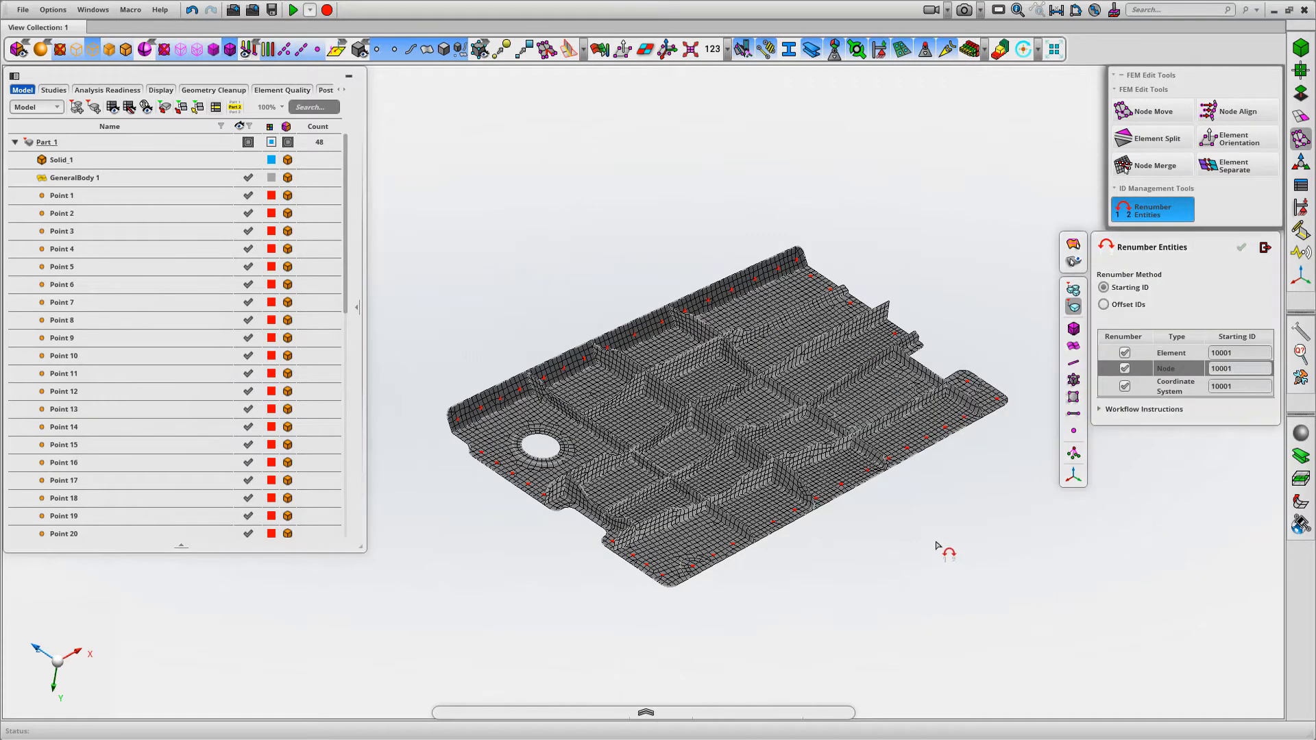
scroll(704, 401, down, 2)
click(705, 392)
middle_click(849, 245)
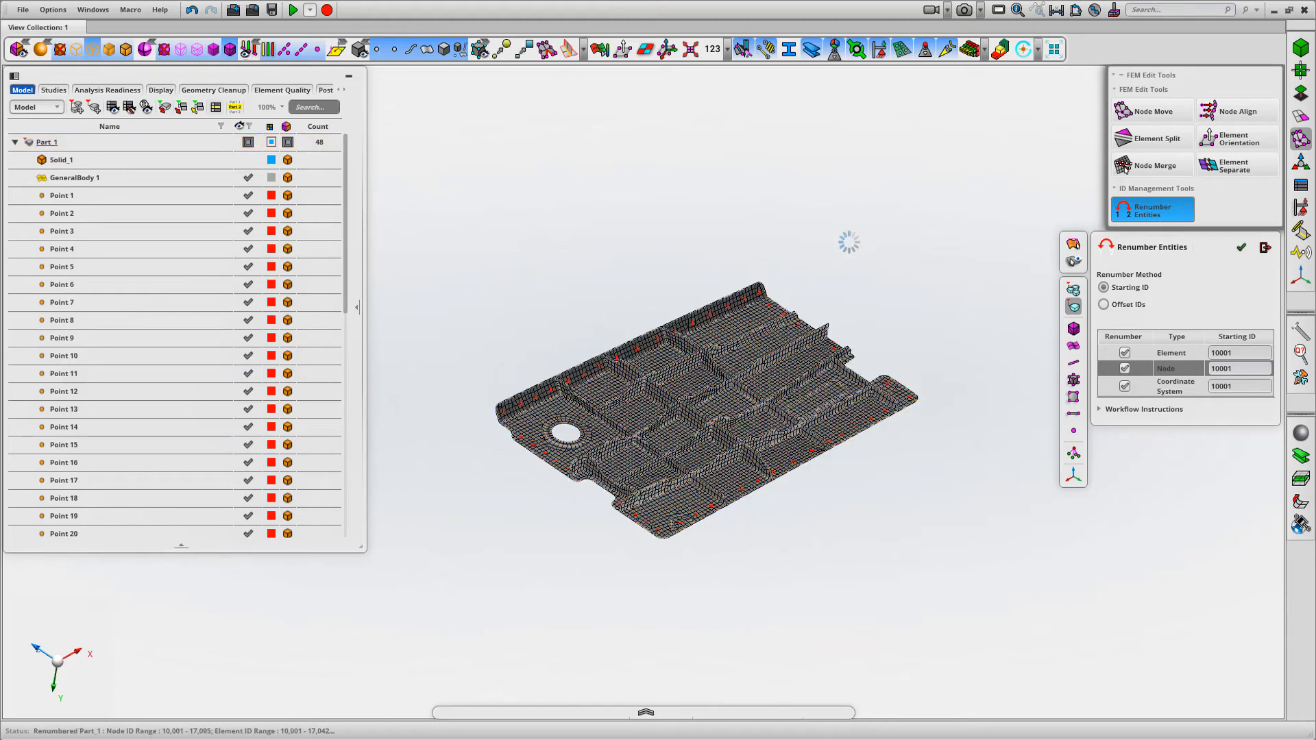
click(1263, 249)
Probe the IDs of the node at the red point and nearby elements in the panel's rounded corner, and clear the labels
right_drag(926, 467, 826, 347)
middle_drag(976, 293, 963, 438)
scroll(743, 275, up, 5)
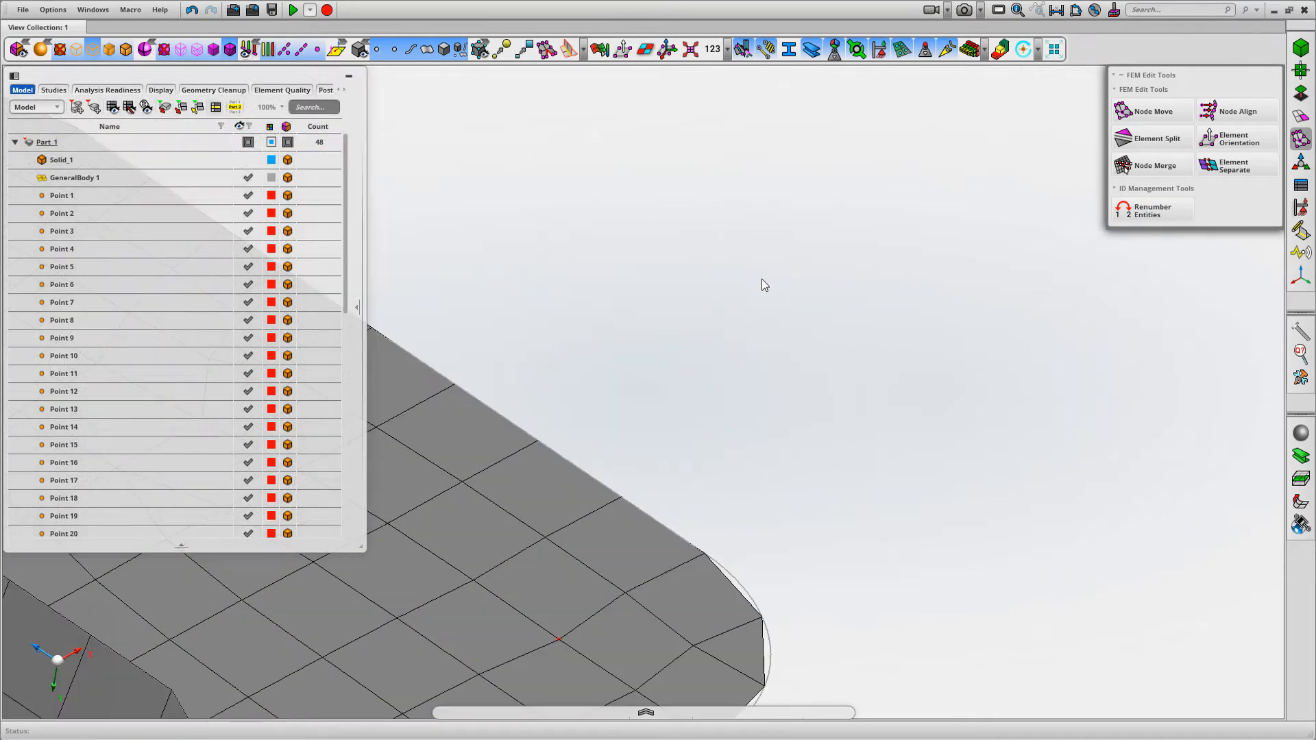
middle_drag(804, 267, 922, 276)
click(1056, 11)
click(1018, 10)
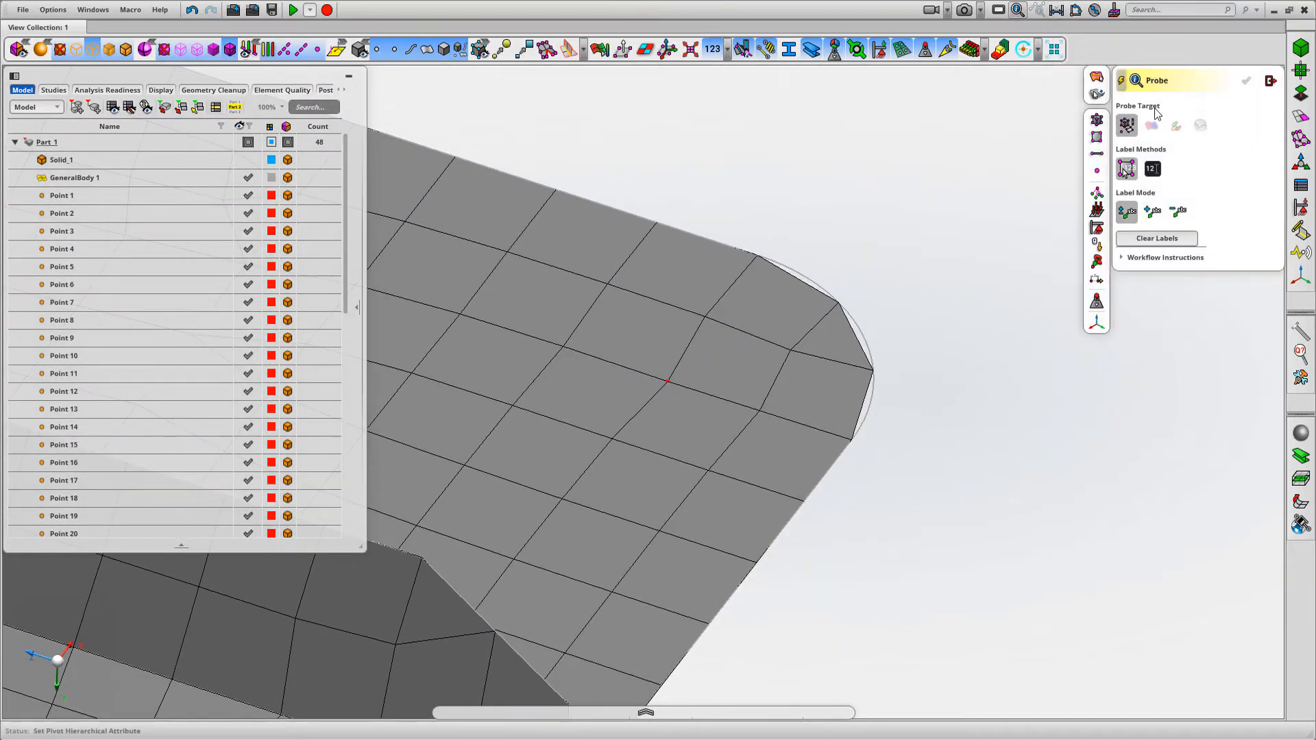
click(666, 379)
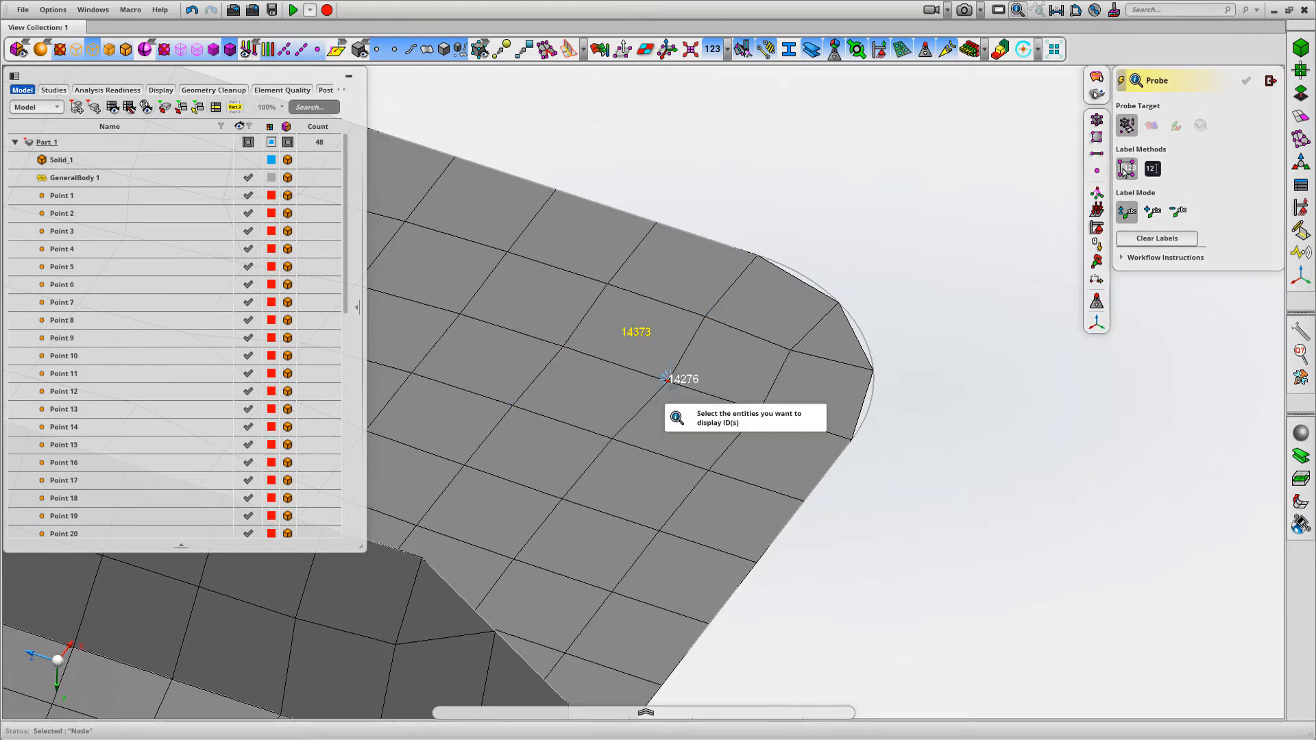
click(722, 373)
scroll(981, 376, down, 2)
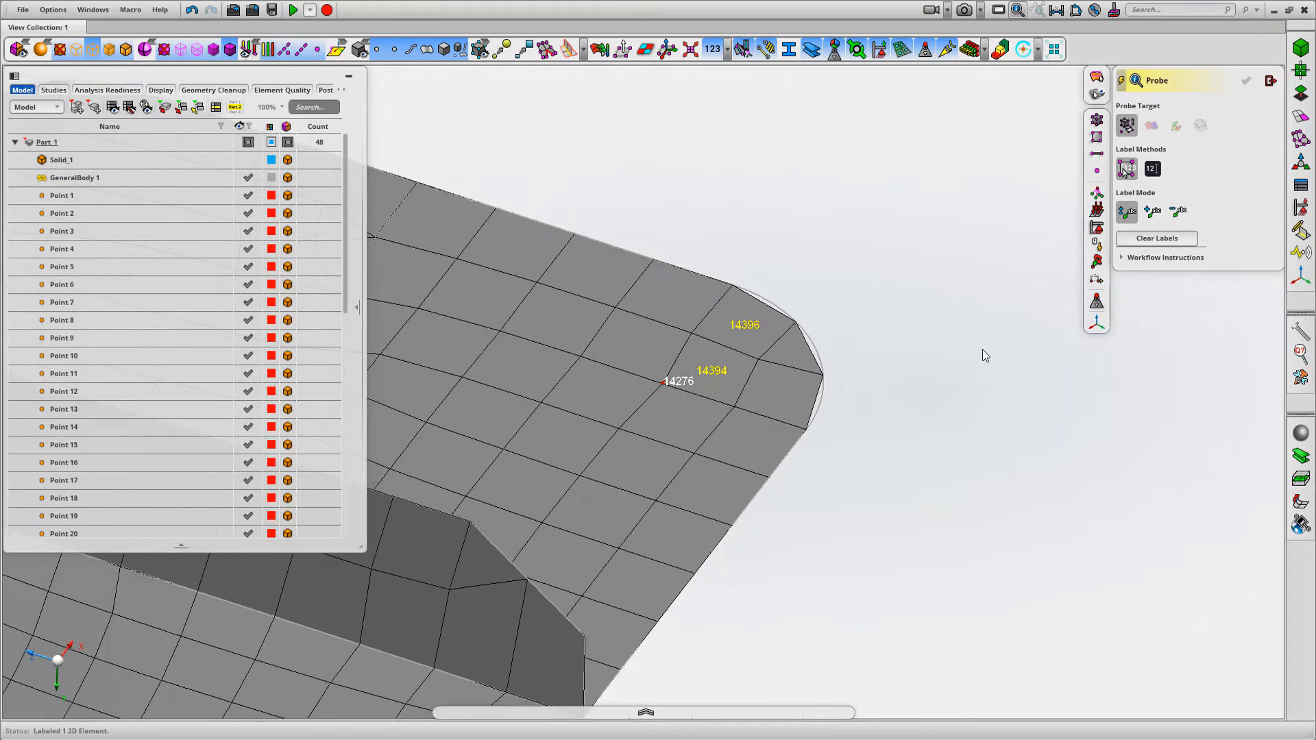
click(1153, 238)
scroll(896, 252, down, 3)
key(f)
middle_drag(894, 252, 973, 308)
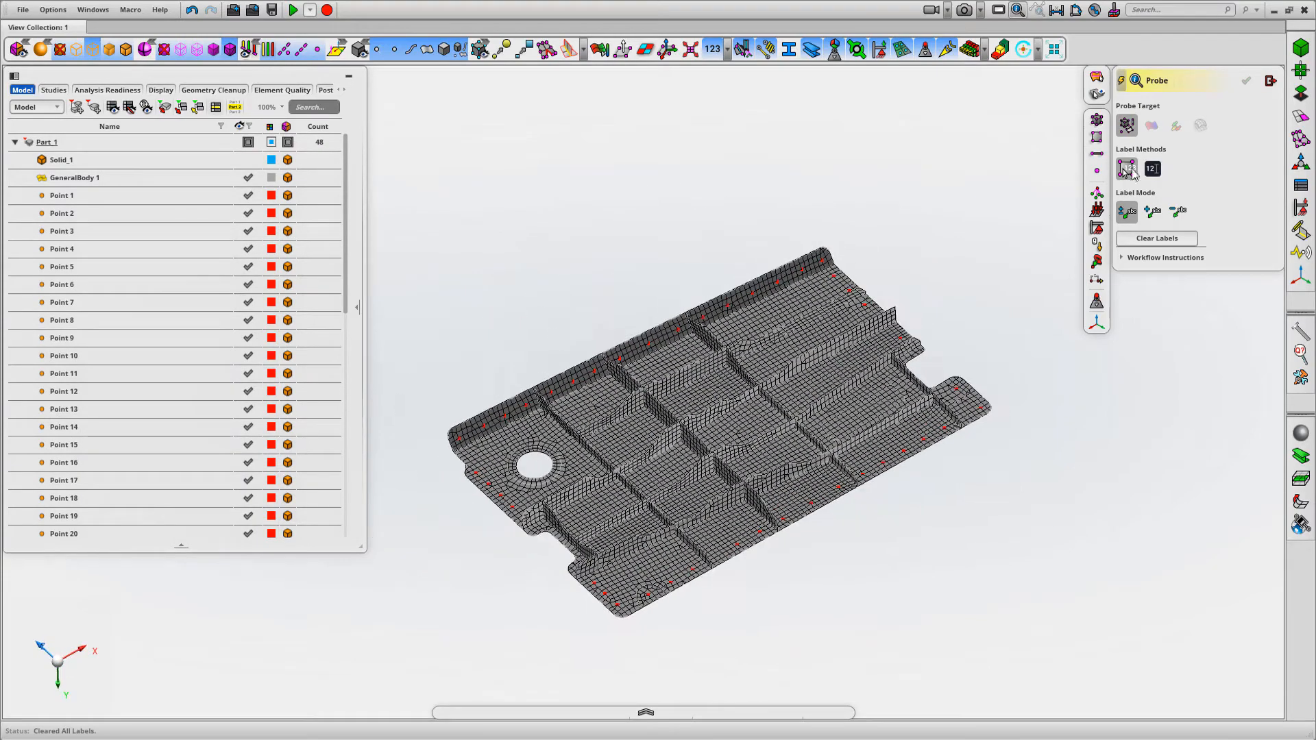
Finish probing and place the Part_1 panel in the analysis scene
click(1269, 81)
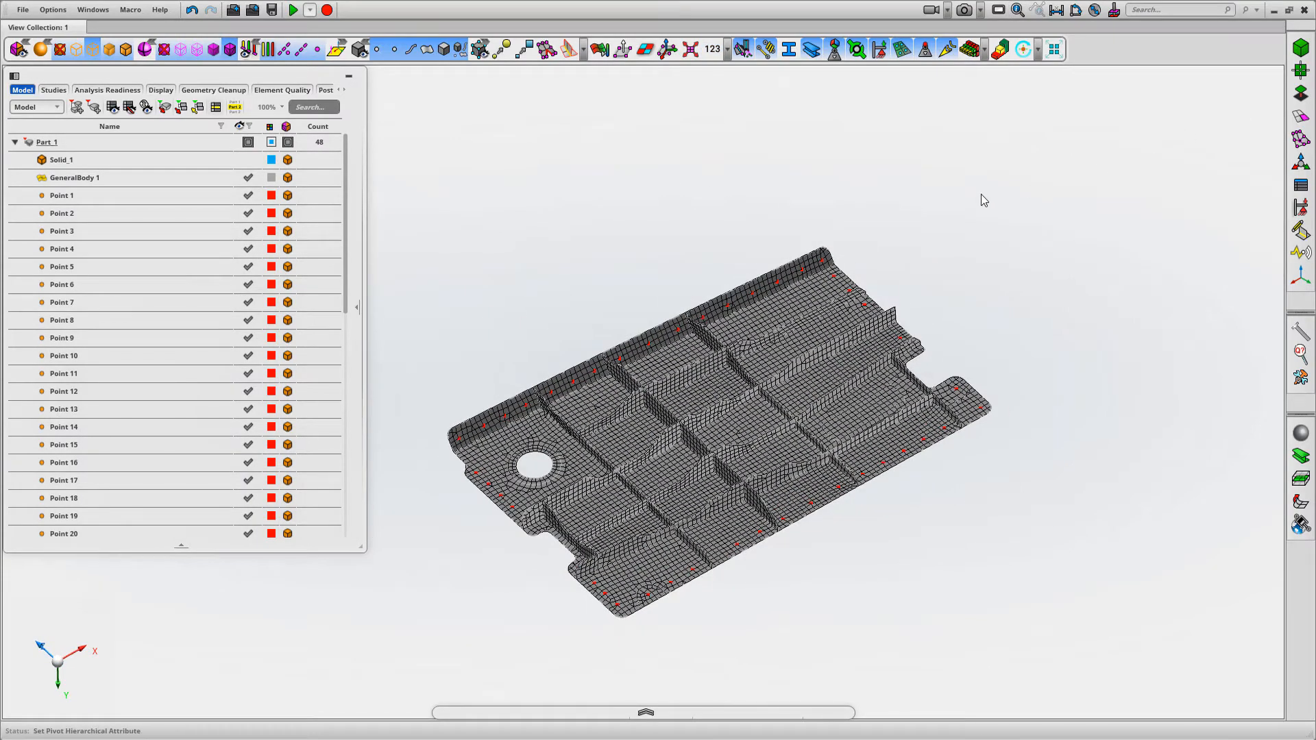
middle_drag(893, 233, 643, 192)
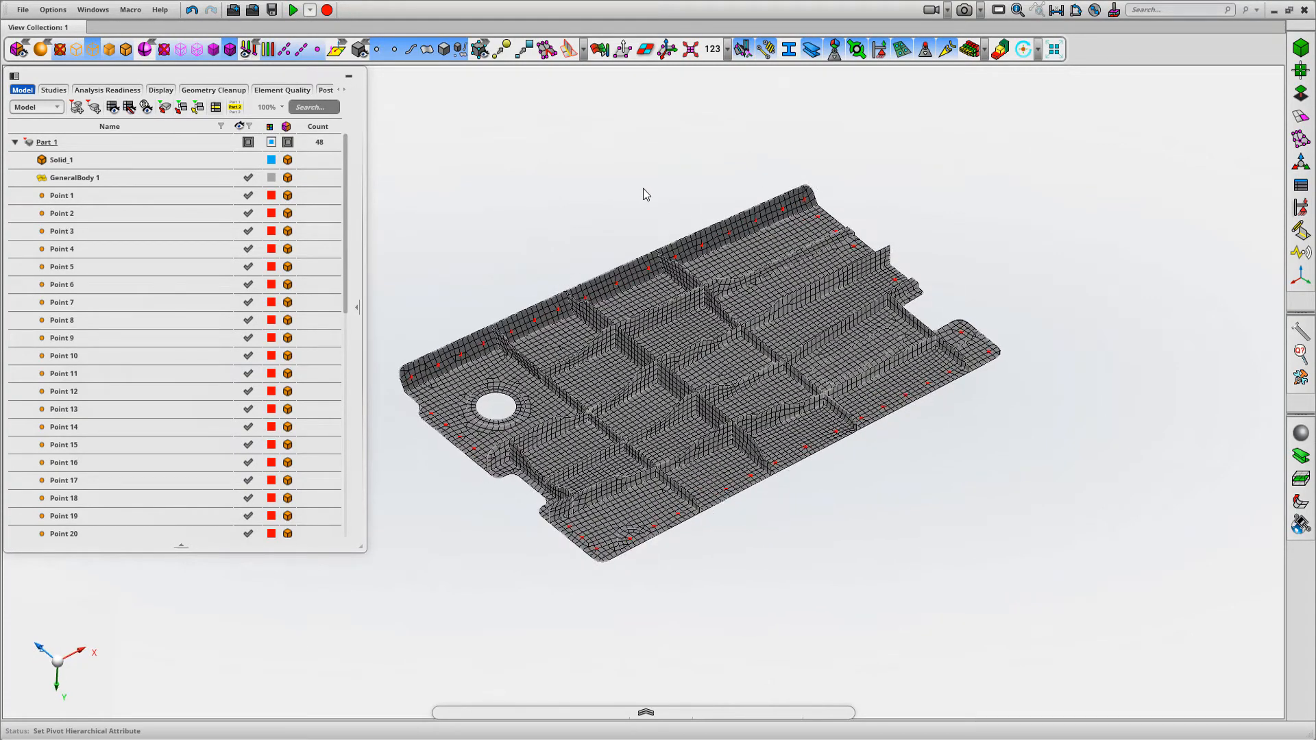
click(55, 142)
right_click(59, 144)
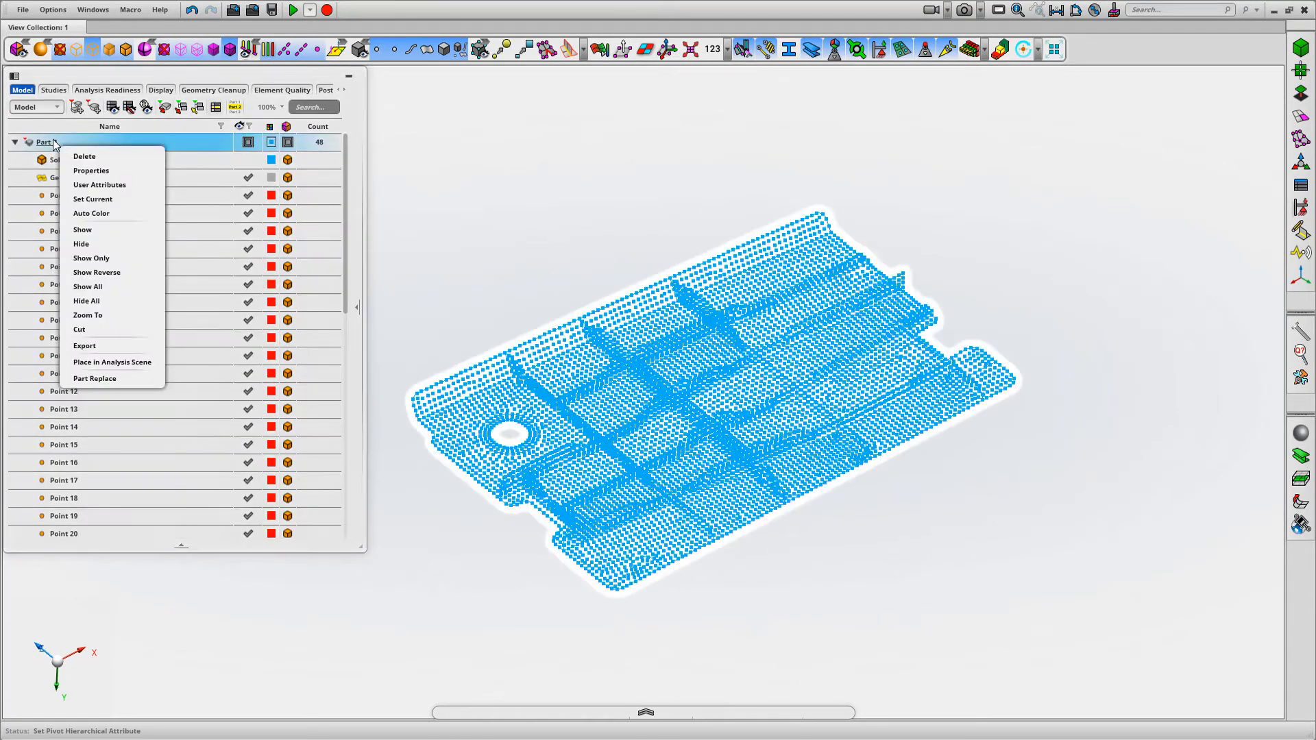
click(96, 361)
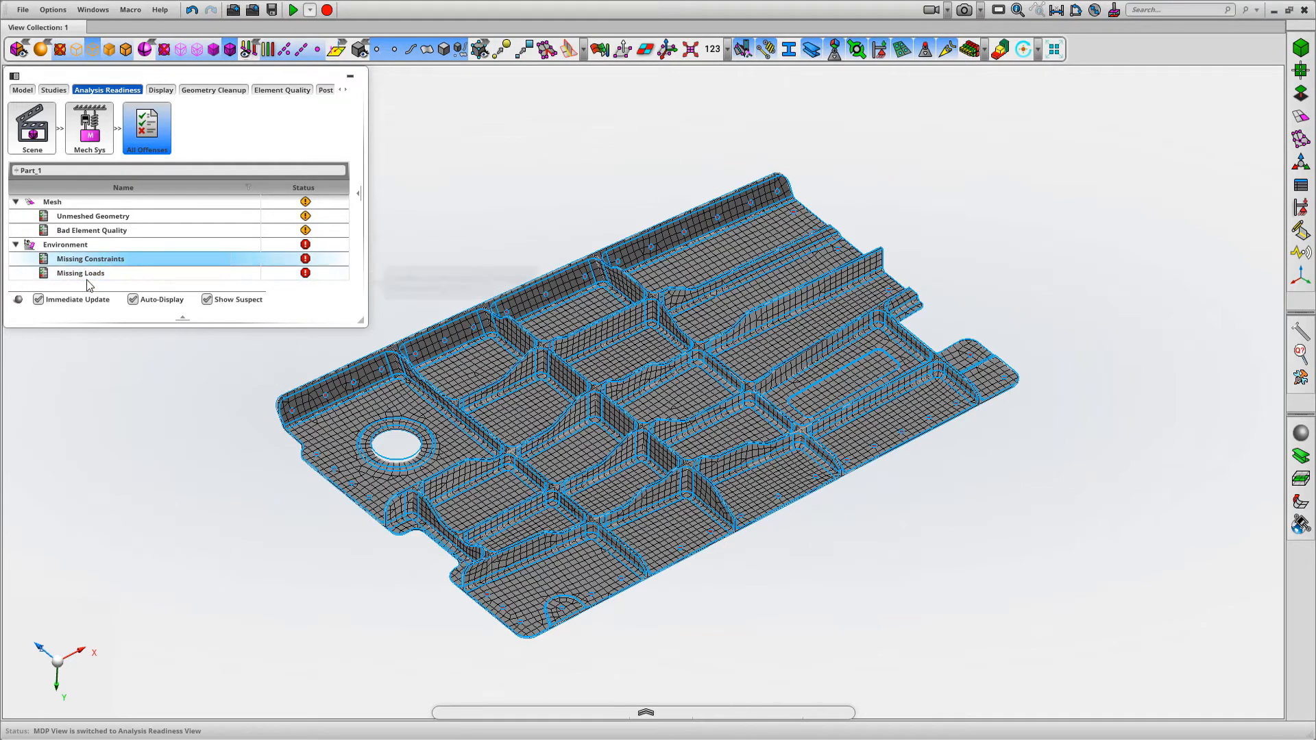
Create a Normal Modes scenario for Part_1 and run its simulation
click(645, 712)
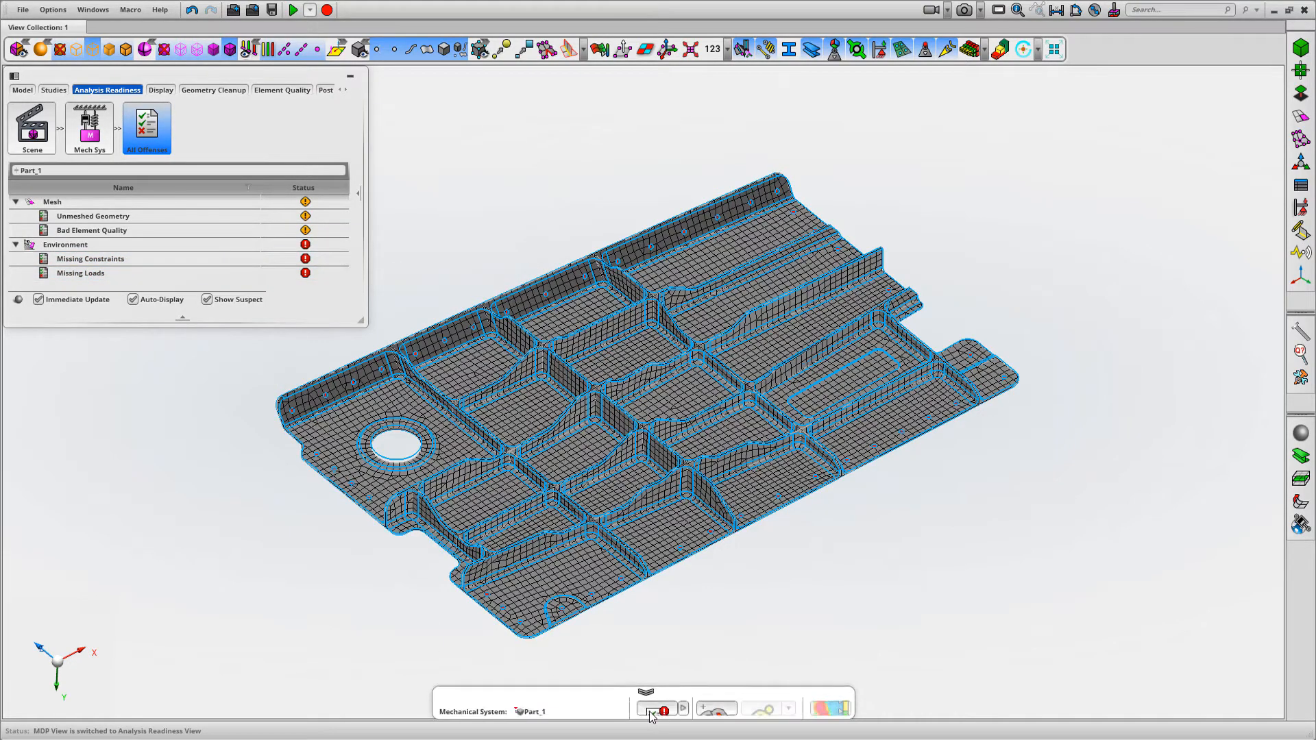
click(619, 706)
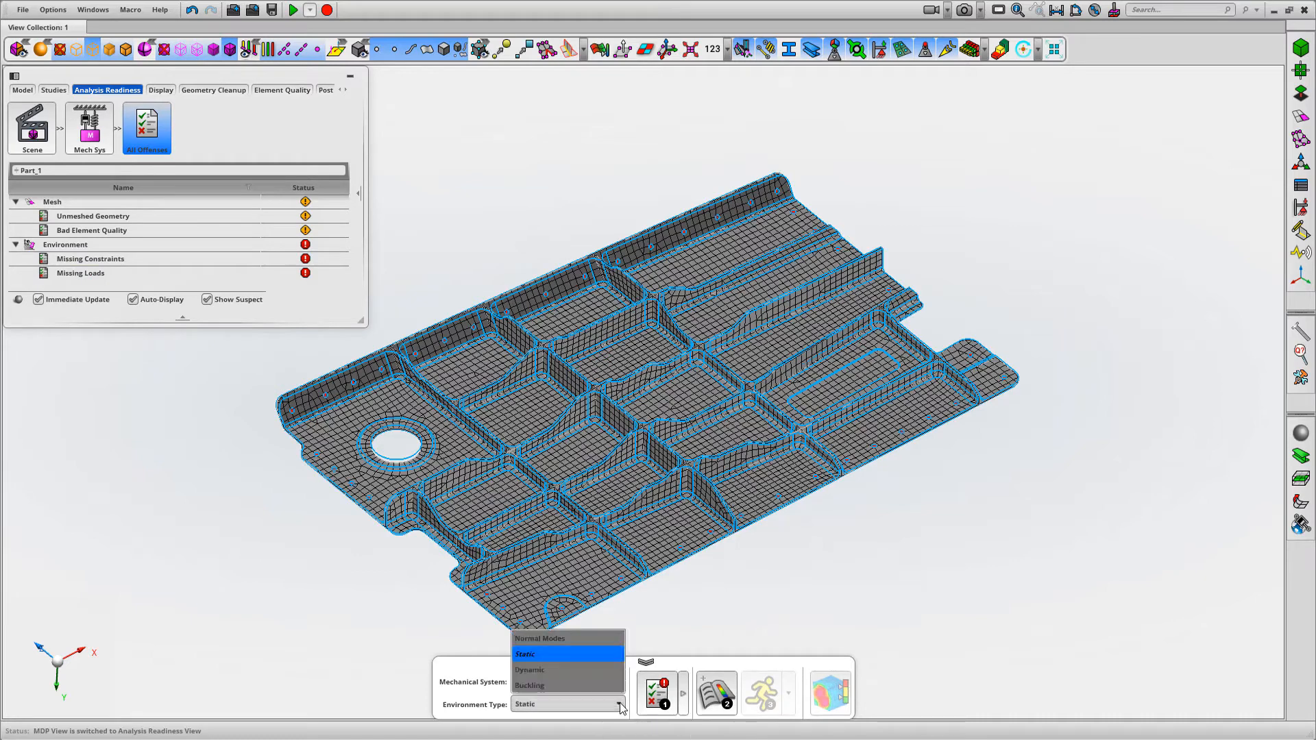
click(527, 639)
click(762, 692)
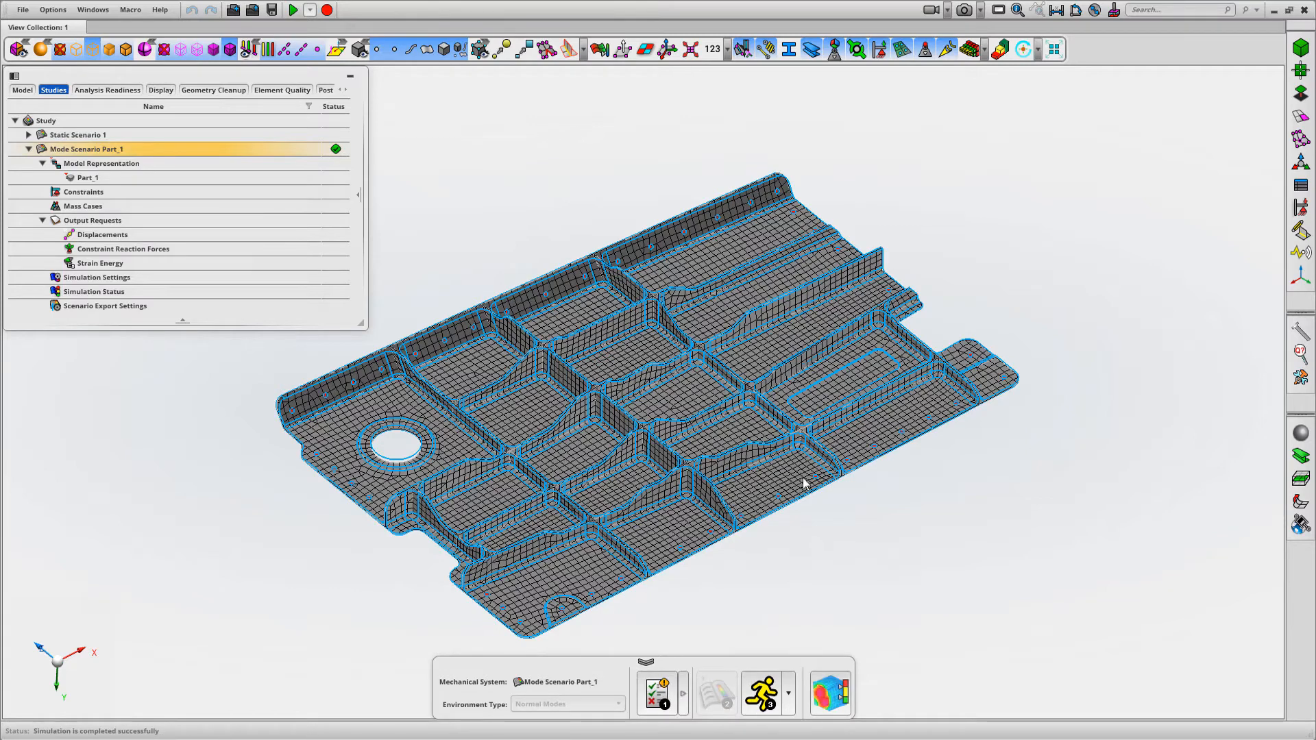
Open the mode scenario's results and show a fringe plot of Element Strain Energy on the panel
click(830, 693)
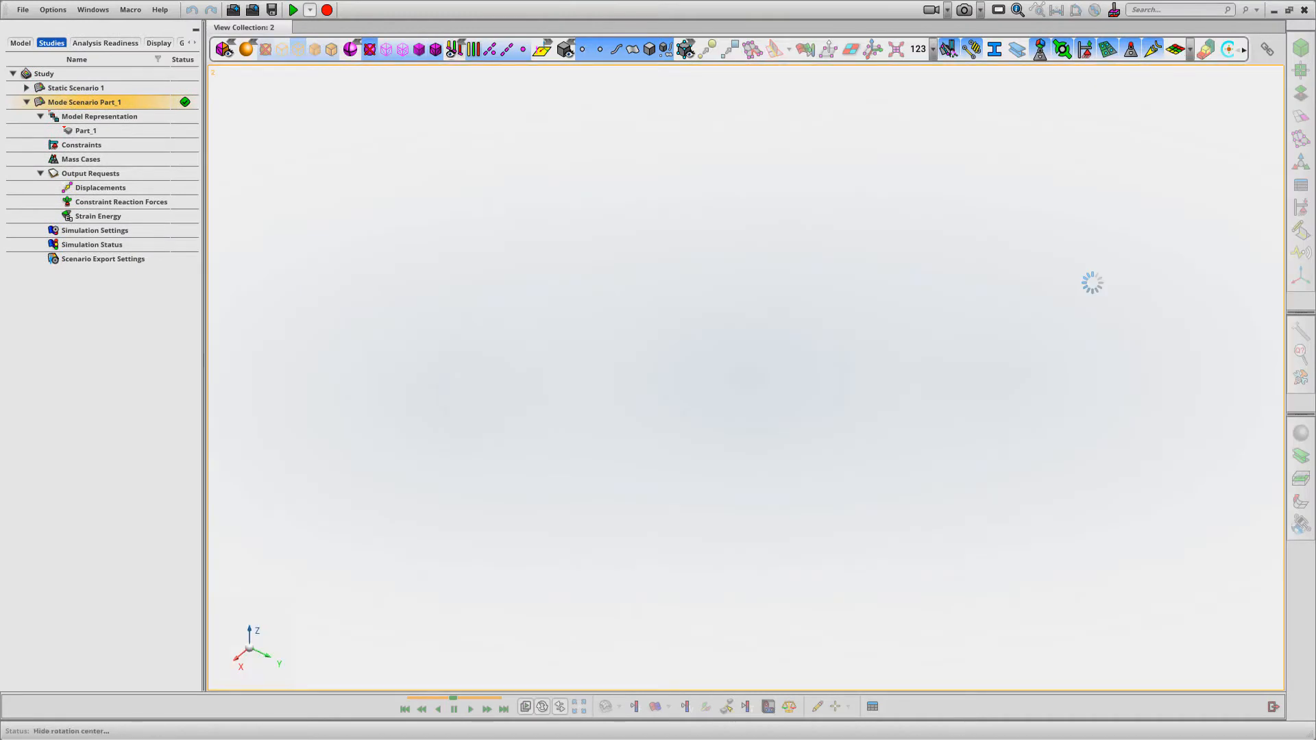
middle_drag(1074, 276, 906, 493)
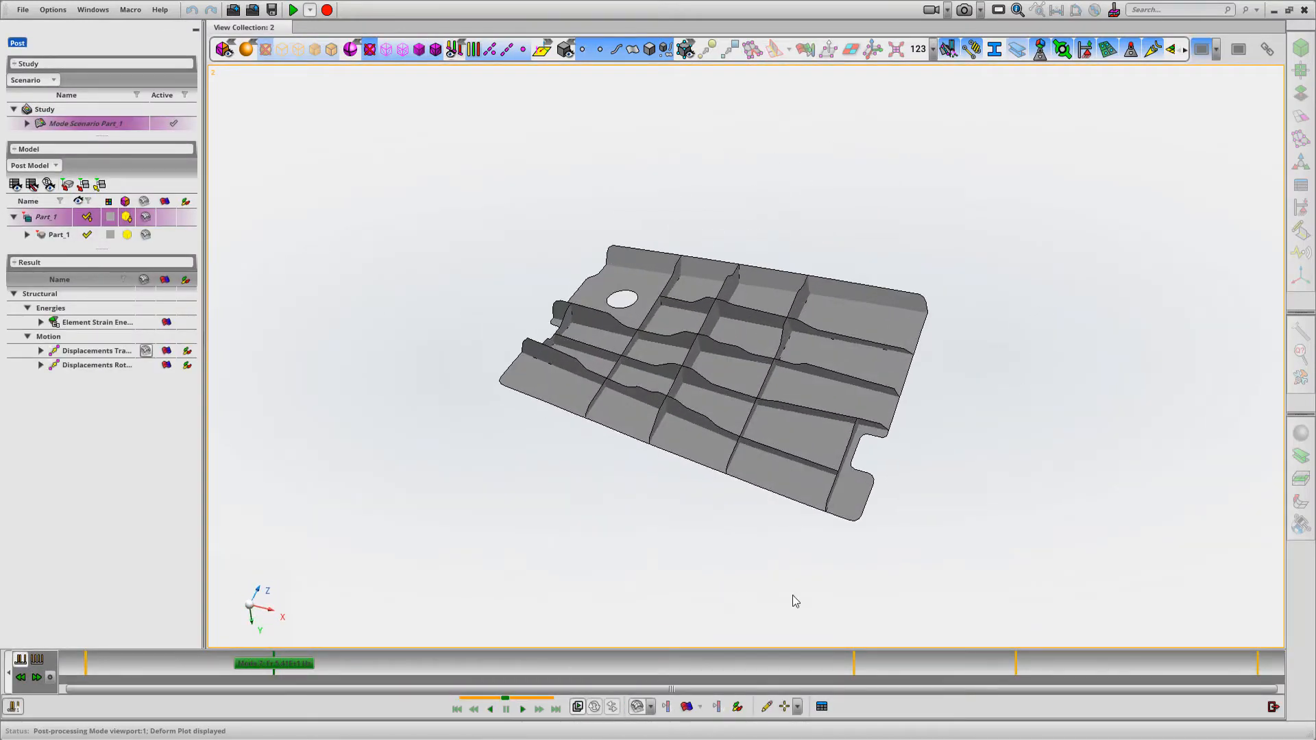
click(686, 706)
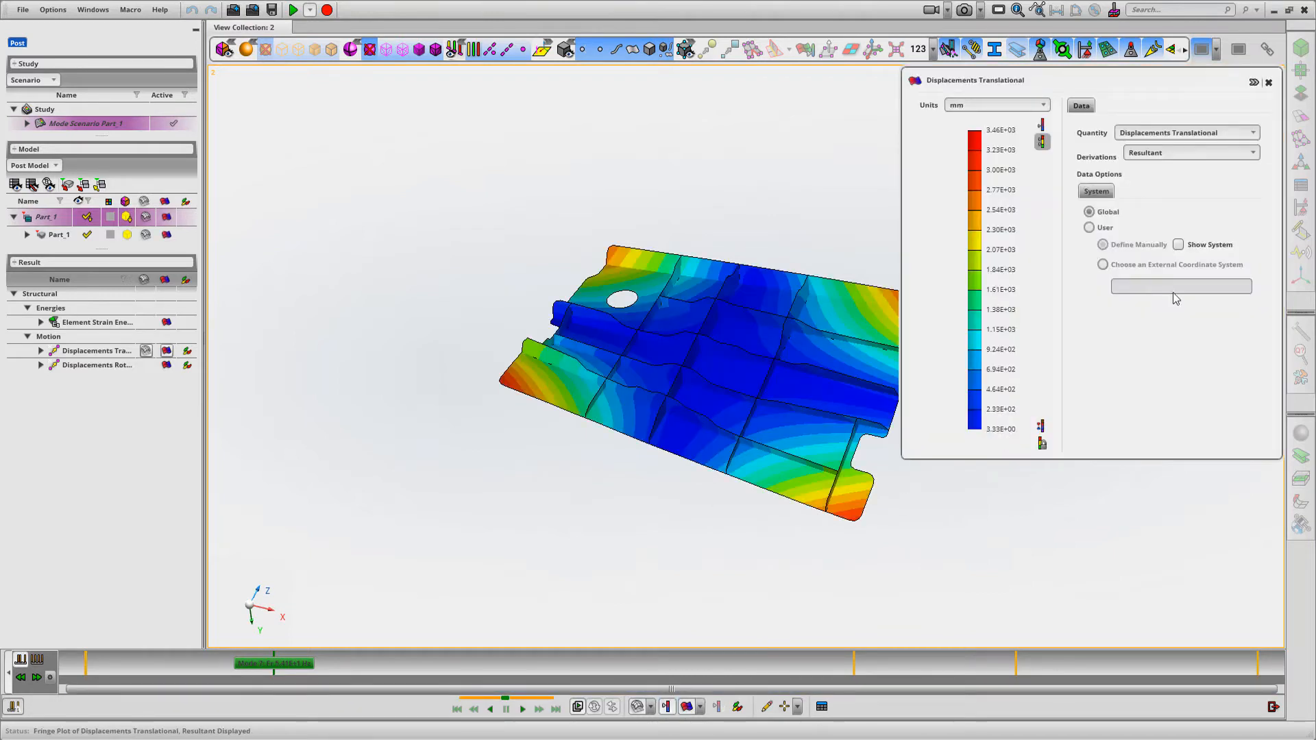
click(1249, 132)
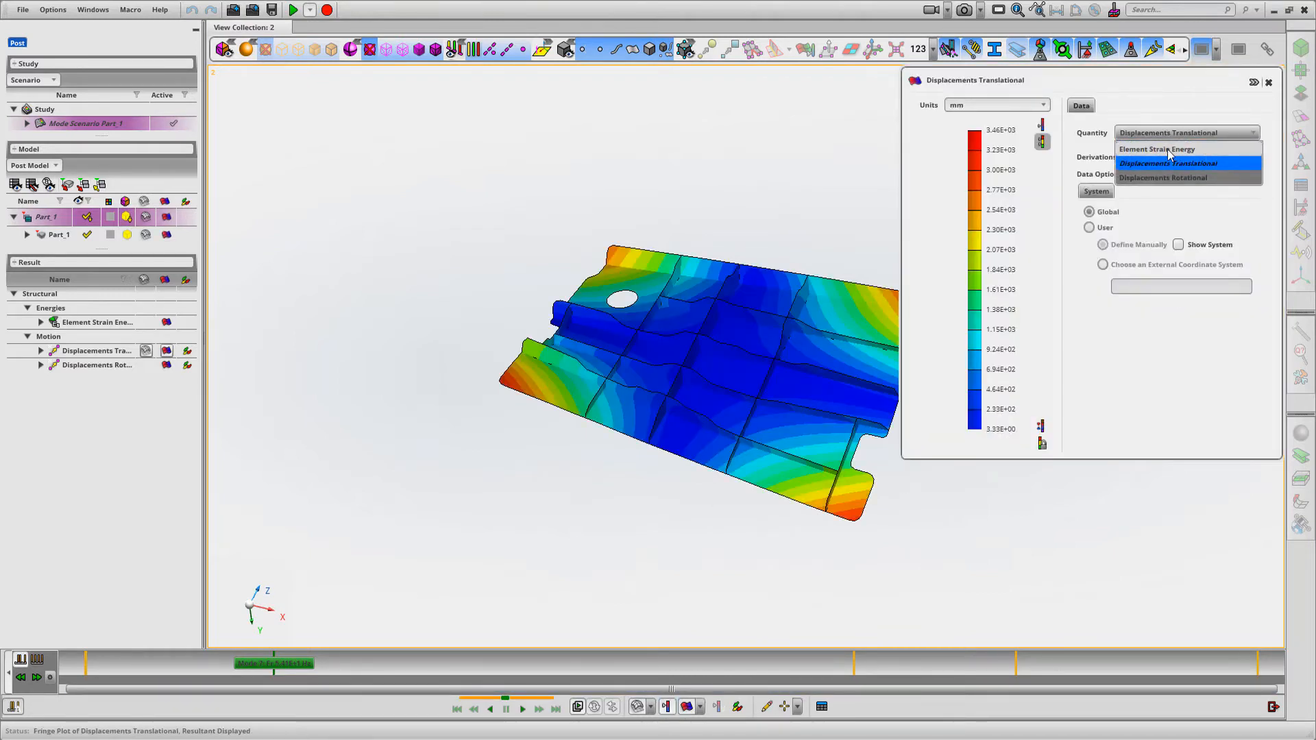
click(1184, 155)
click(1268, 83)
Display the element mesh lines on the panel's strain energy plot
middle_drag(990, 165, 1037, 215)
click(436, 52)
middle_drag(452, 147, 472, 165)
right_drag(471, 159, 474, 188)
scroll(473, 187, down, 2)
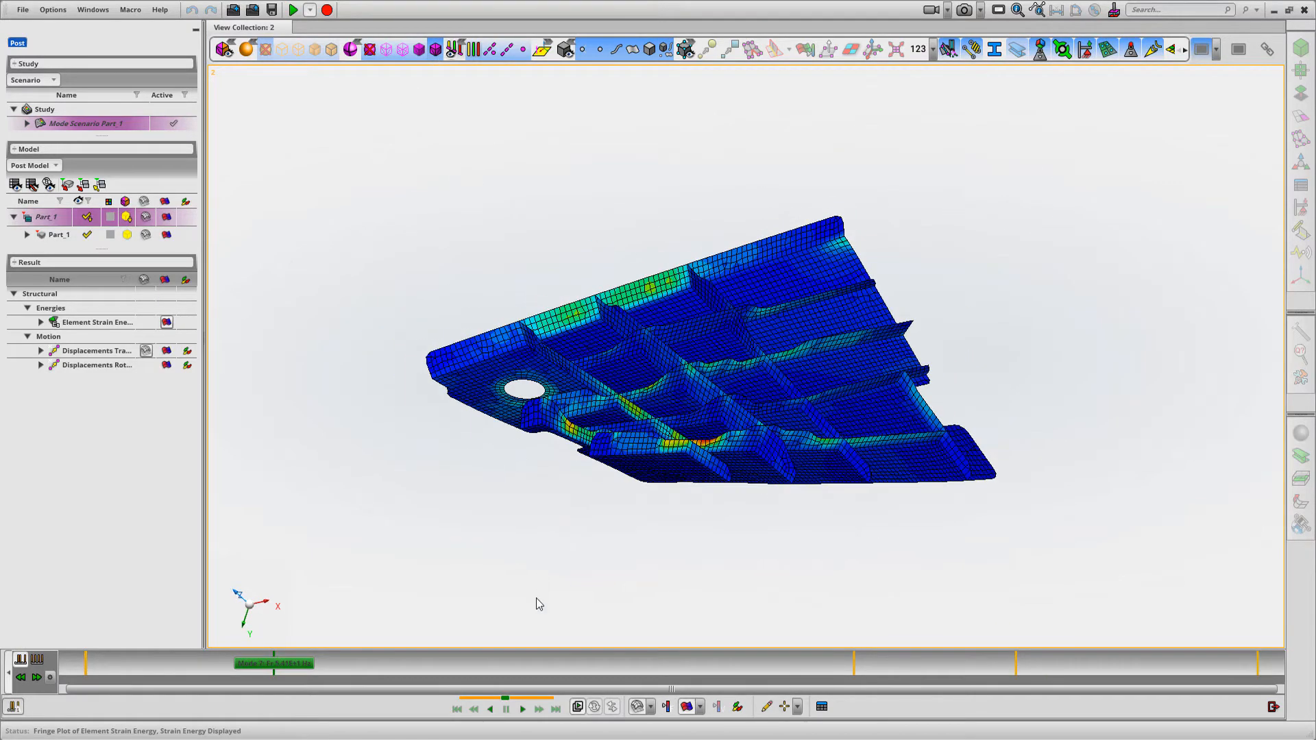
Animate the mode shape and examine the strain energy of the three following modes, including Mode 9
click(522, 710)
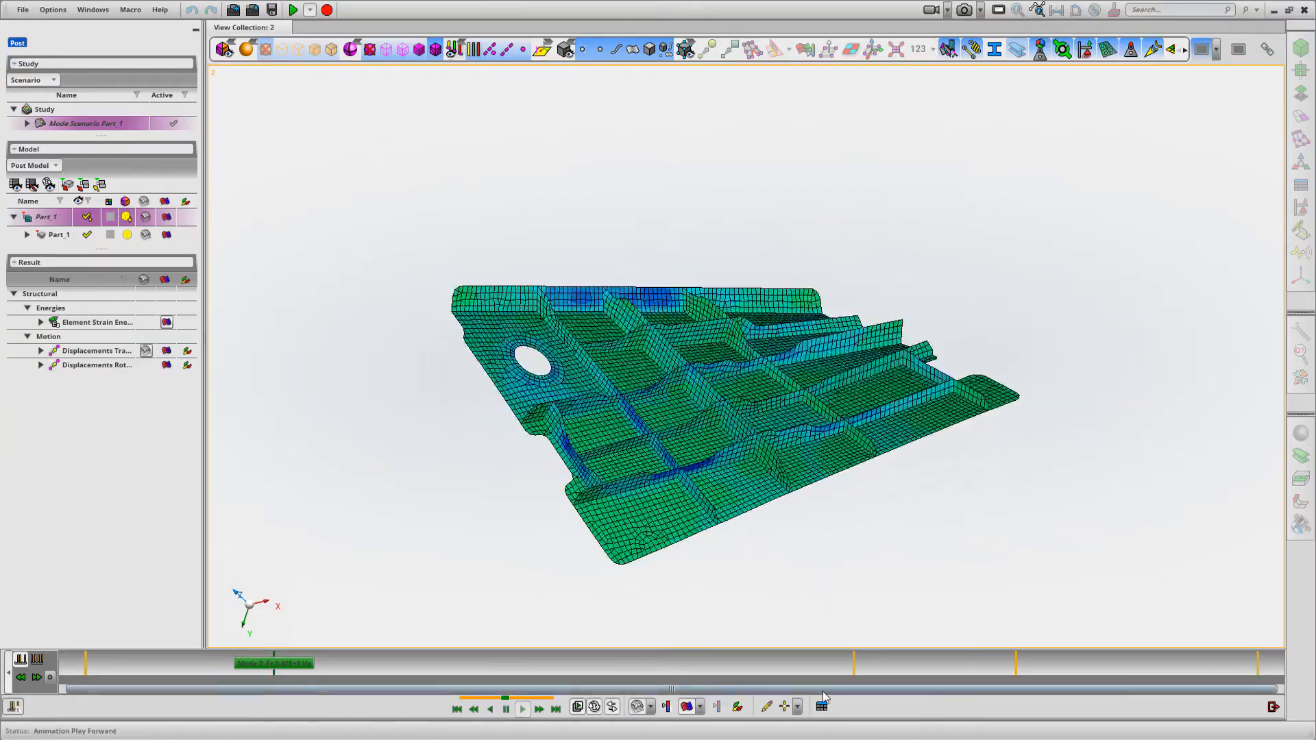
click(853, 662)
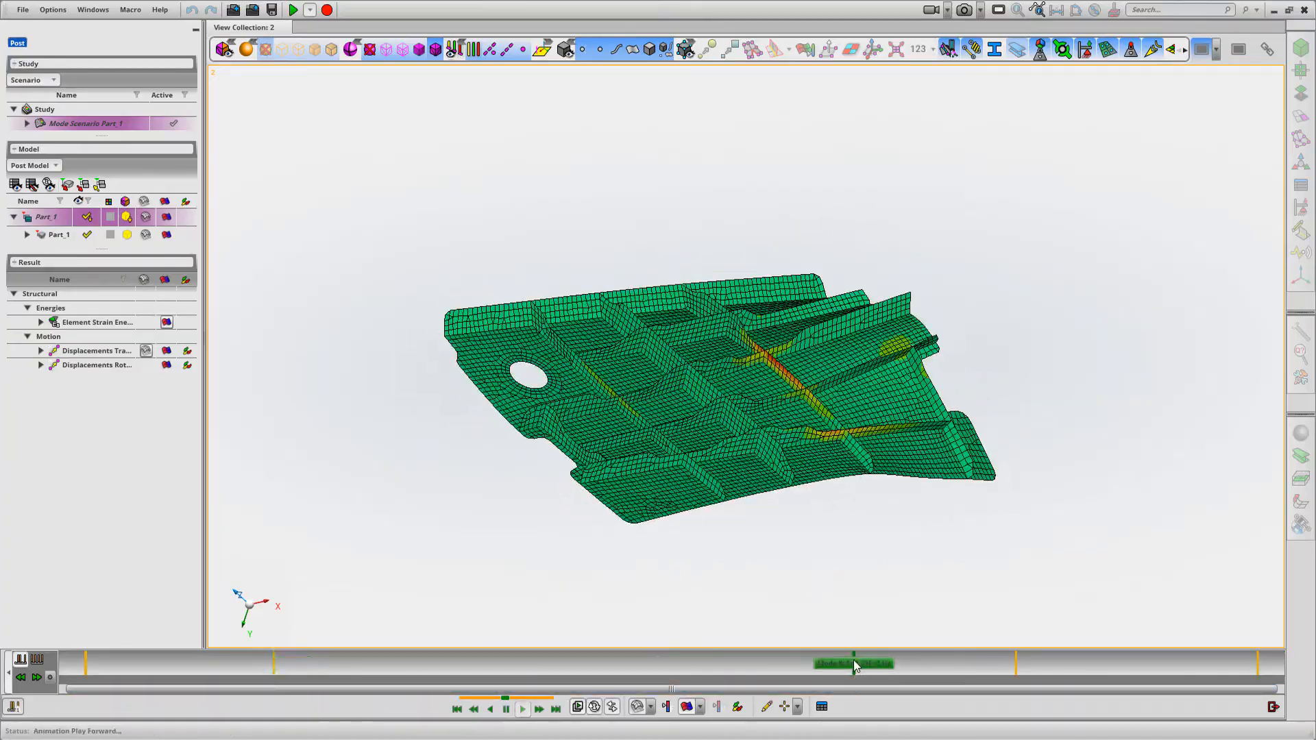
click(1017, 662)
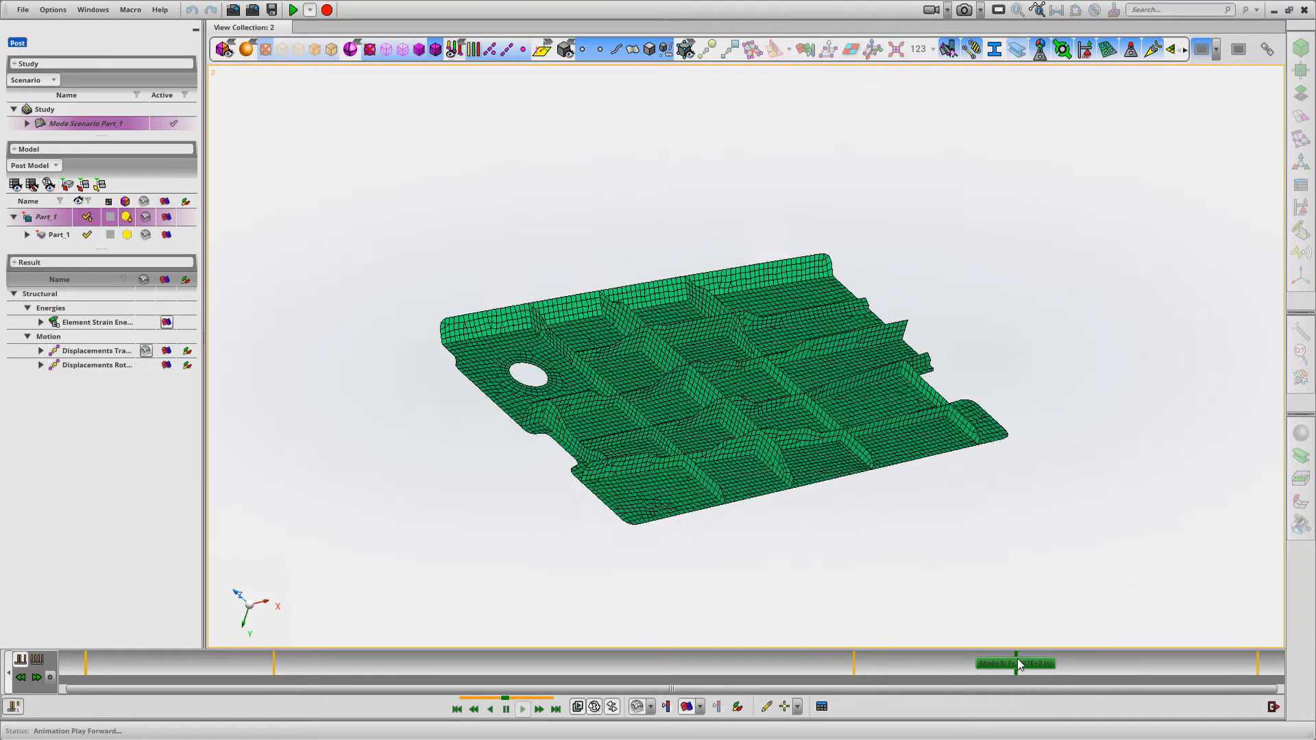
click(1257, 663)
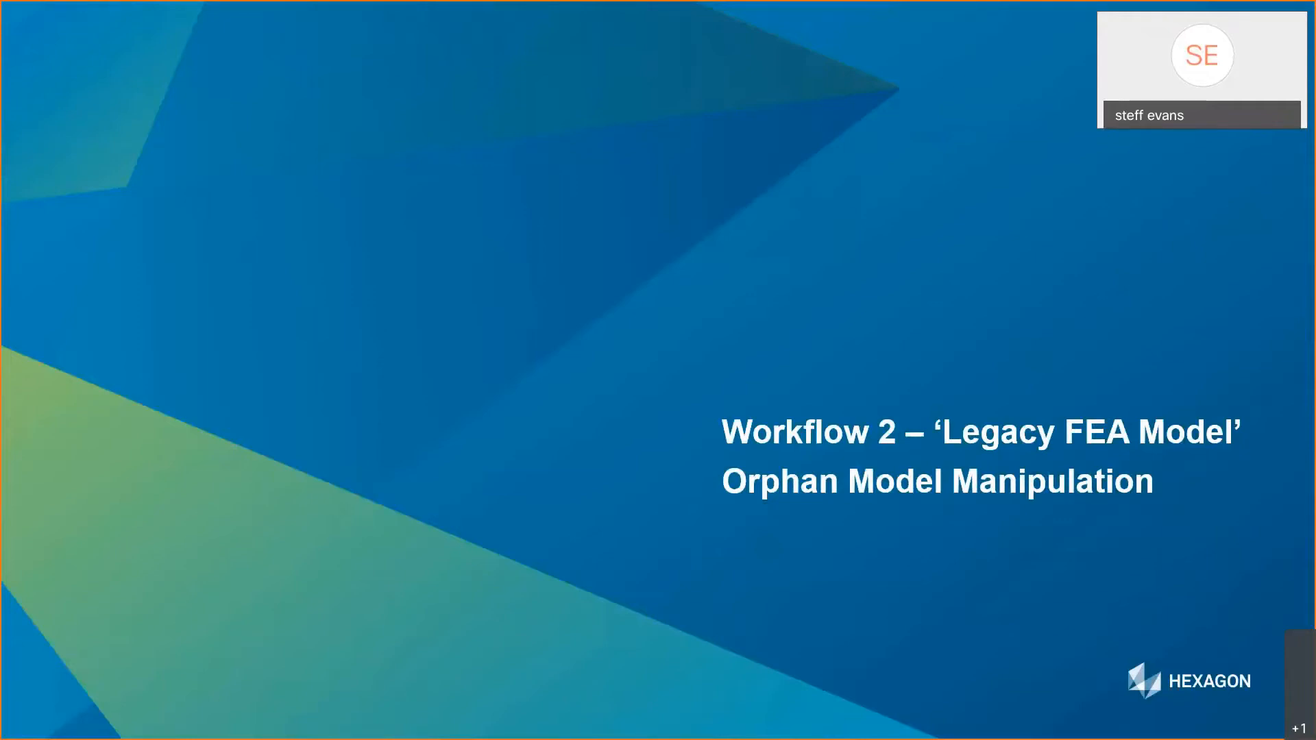
key(Right)
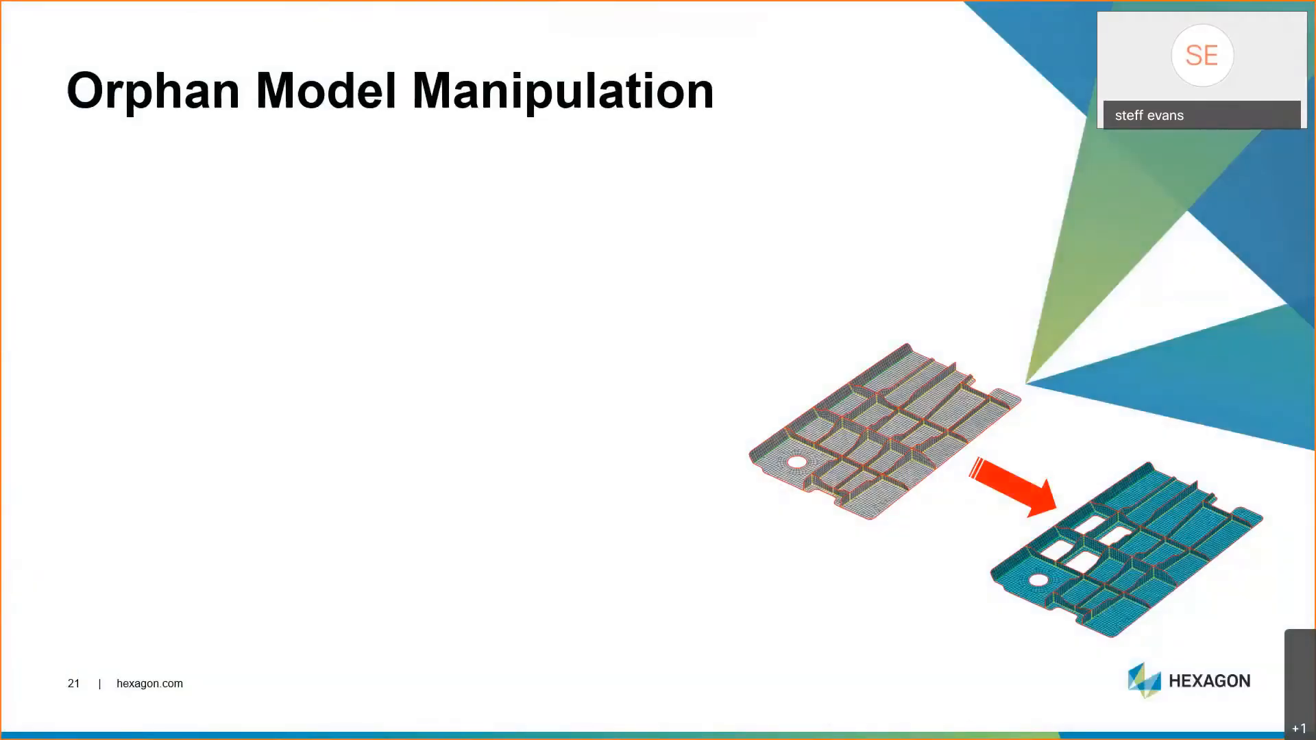
key(Right)
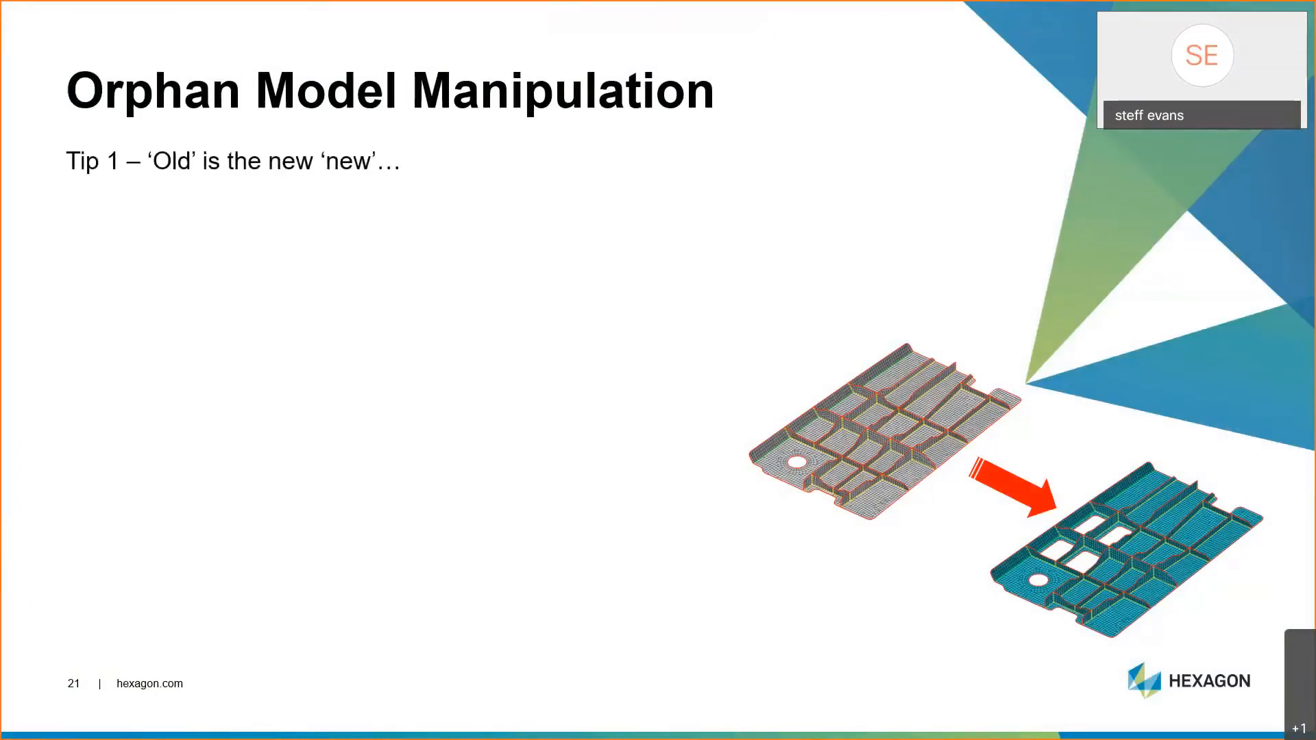
key(Right)
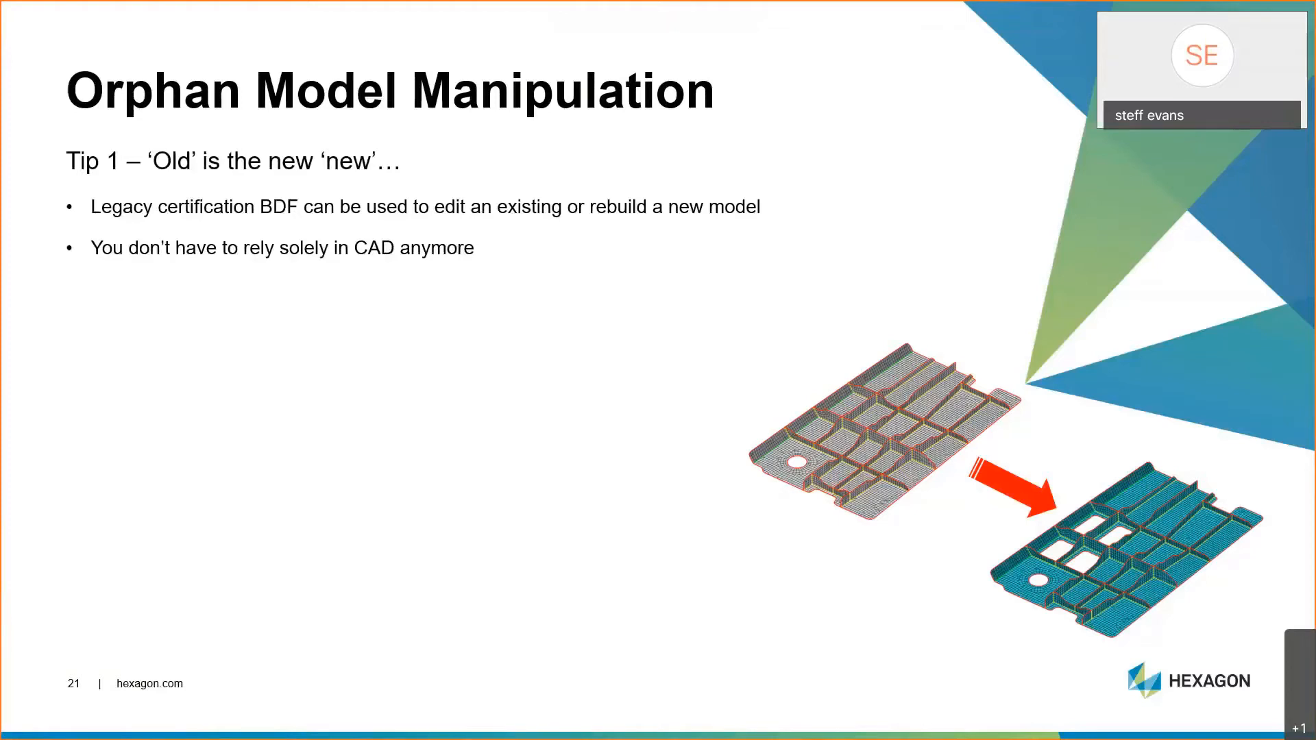
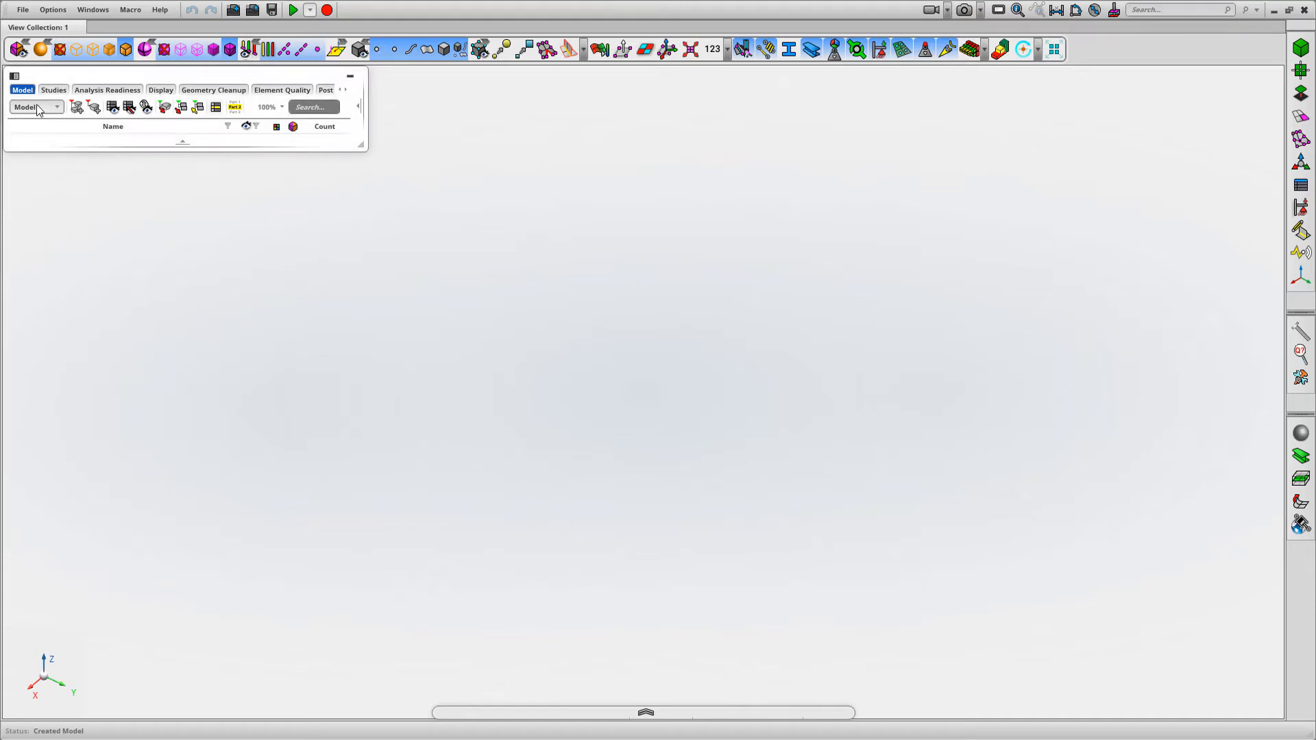
Import the Nastran model Shear_Panel_Orig.bdf with mm-t-s-N-K units, bringing everything into a single part
click(24, 10)
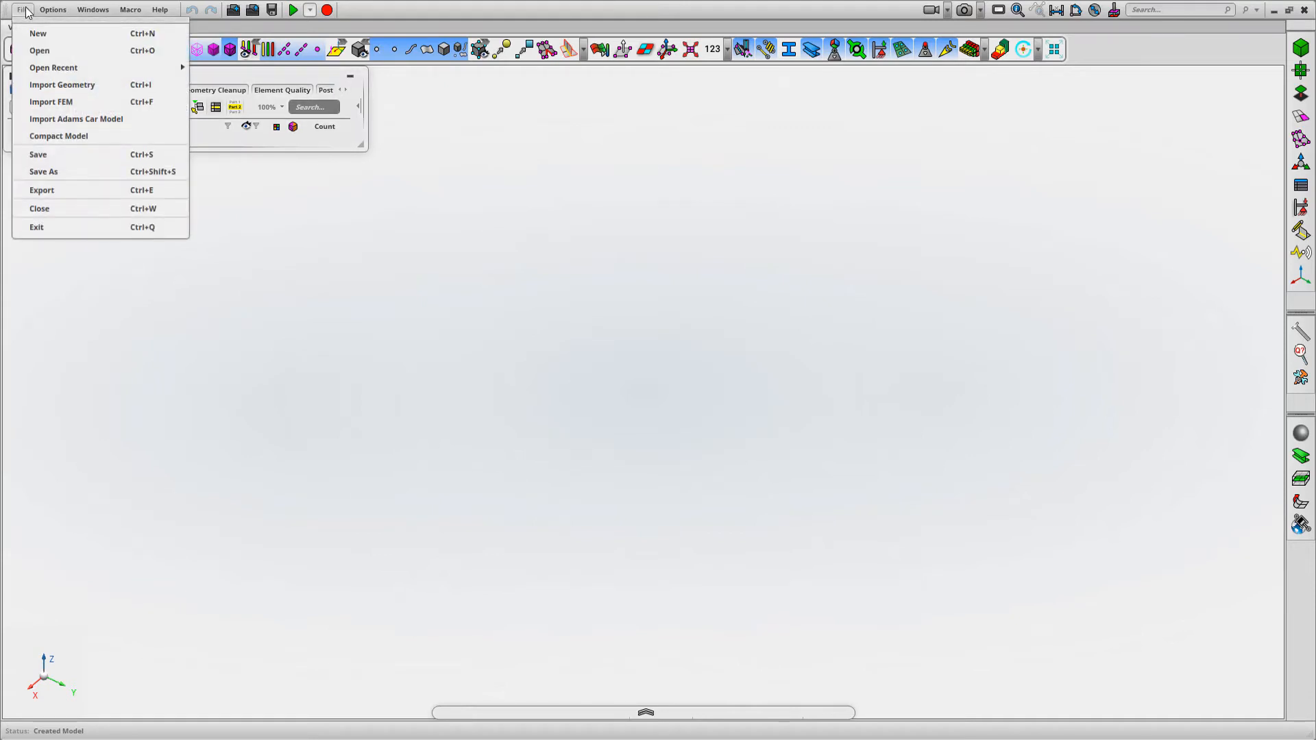
click(48, 101)
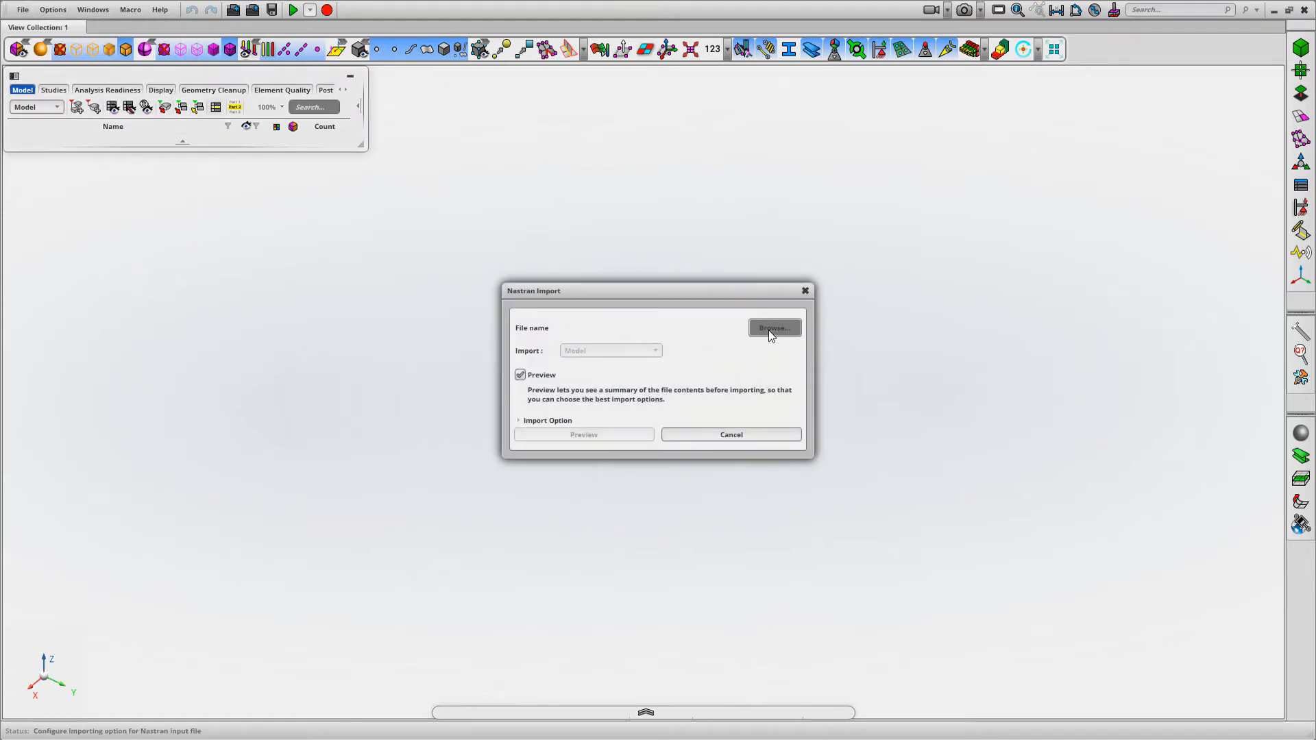
click(771, 328)
click(254, 159)
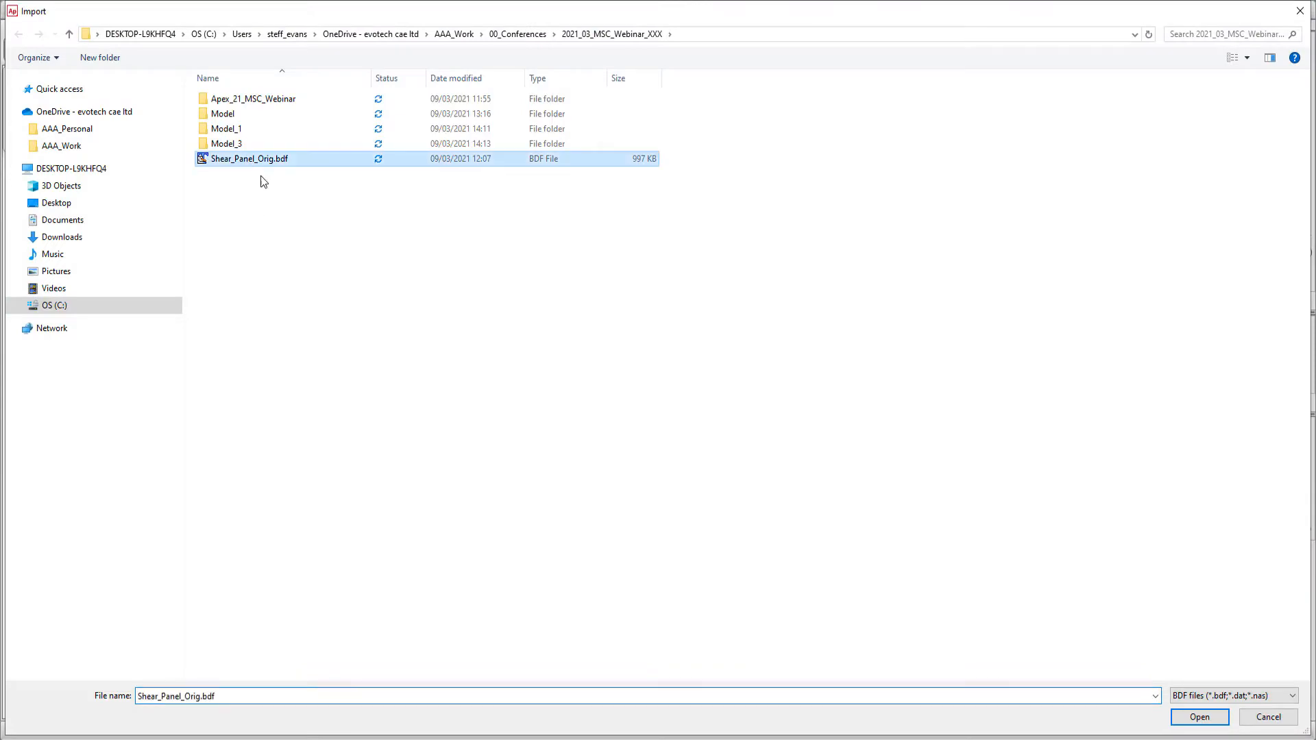
click(1201, 720)
click(592, 435)
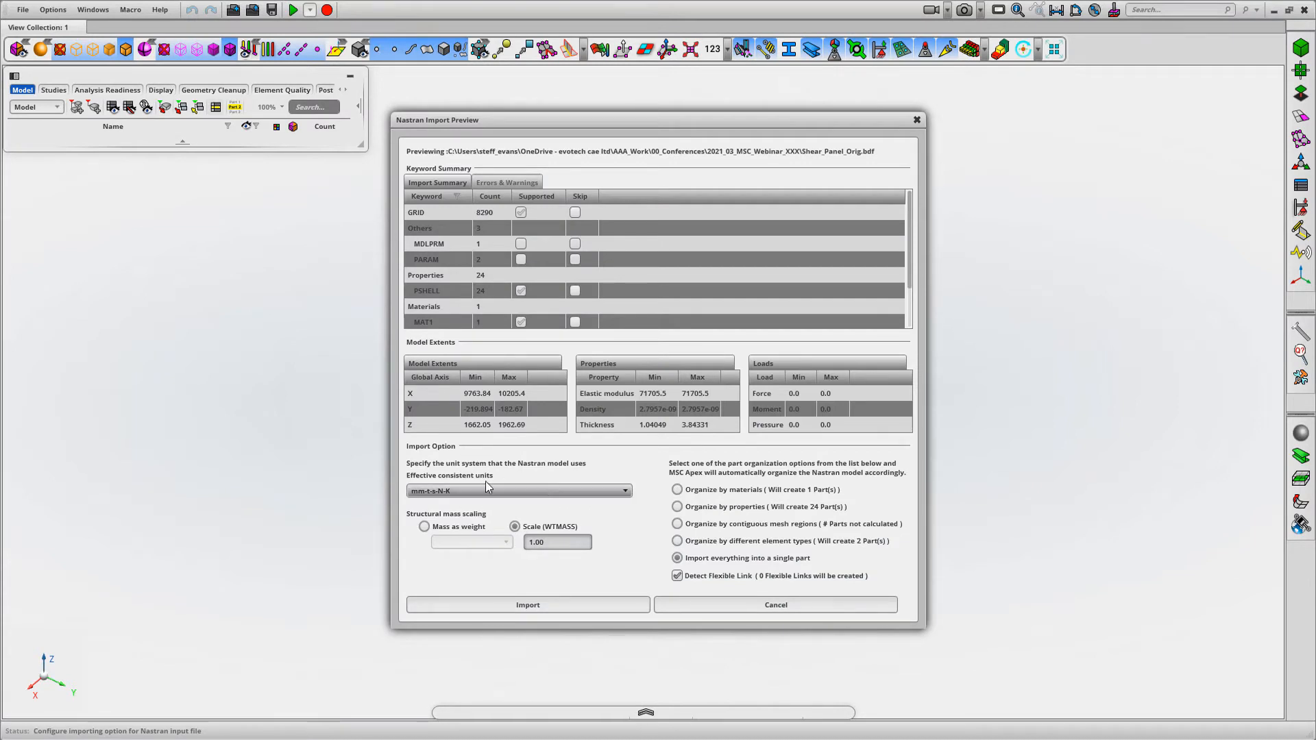
click(516, 607)
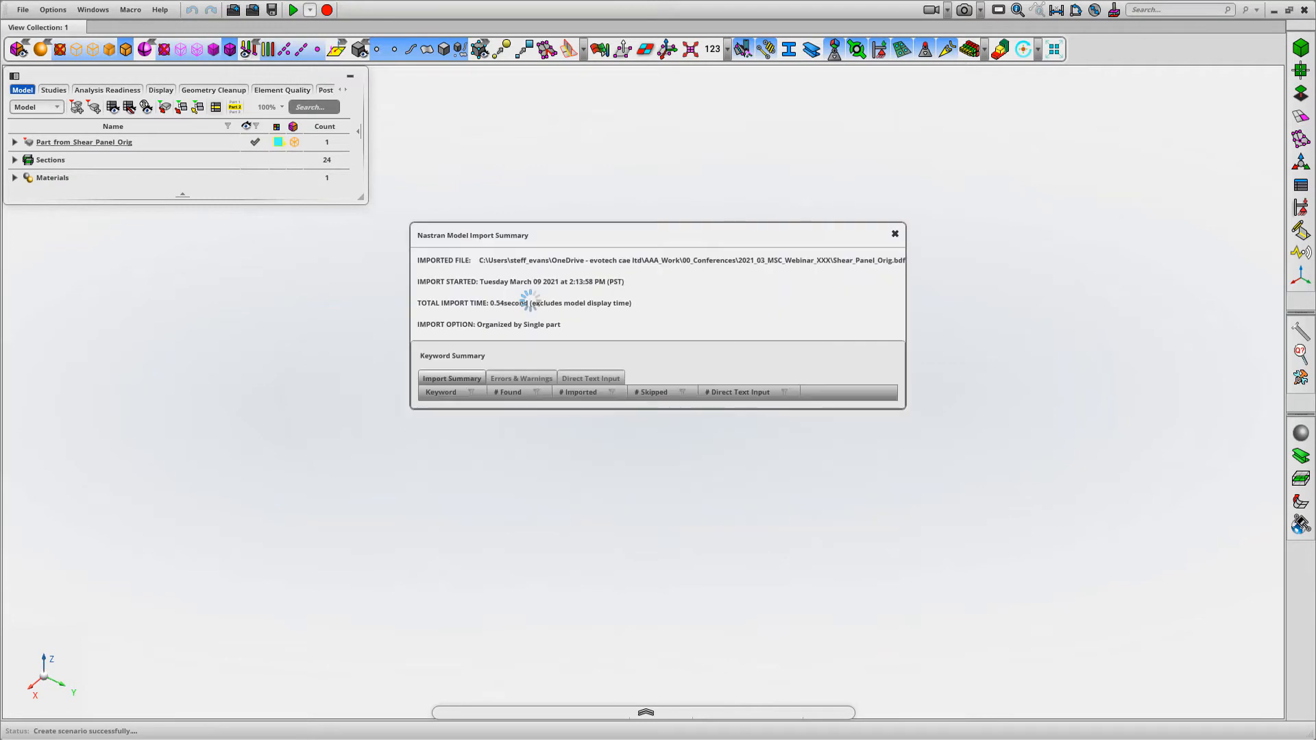
click(894, 234)
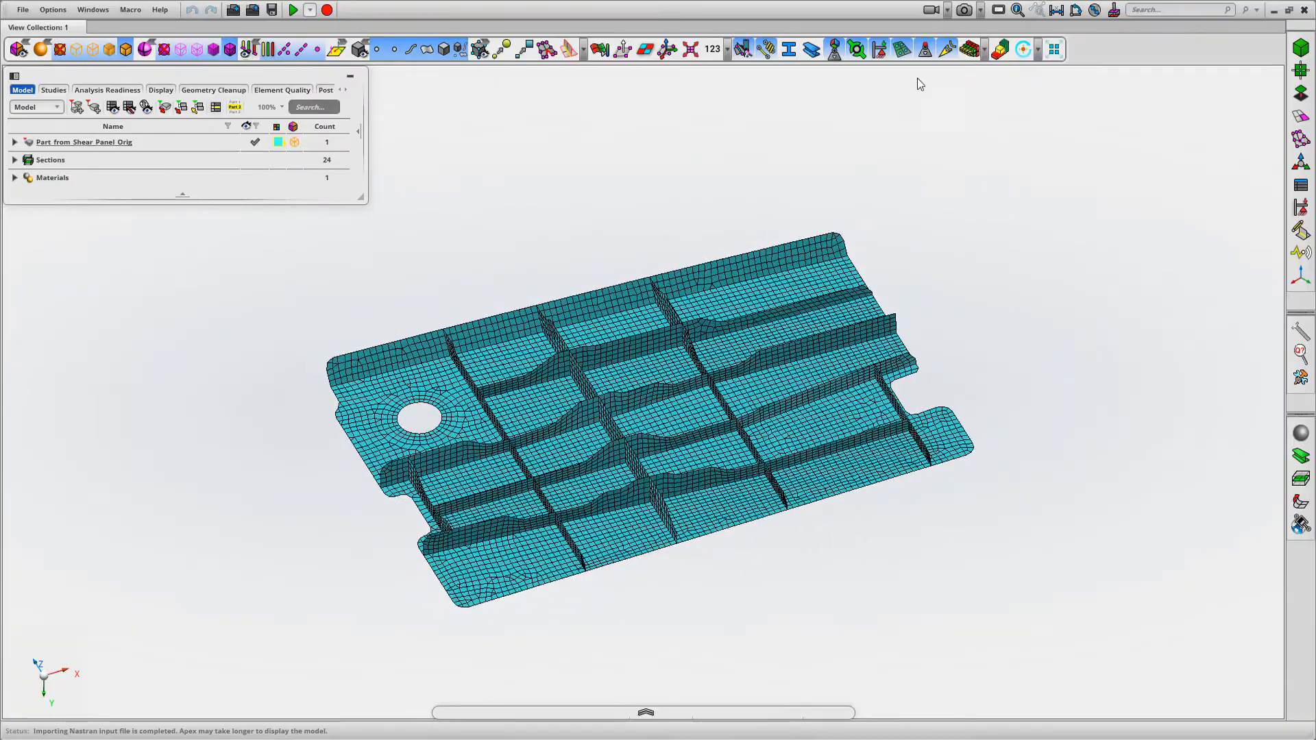
Colour the imported shell mesh by thickness, inspect the panel's thickness distribution, and return to the plain mesh display
click(971, 52)
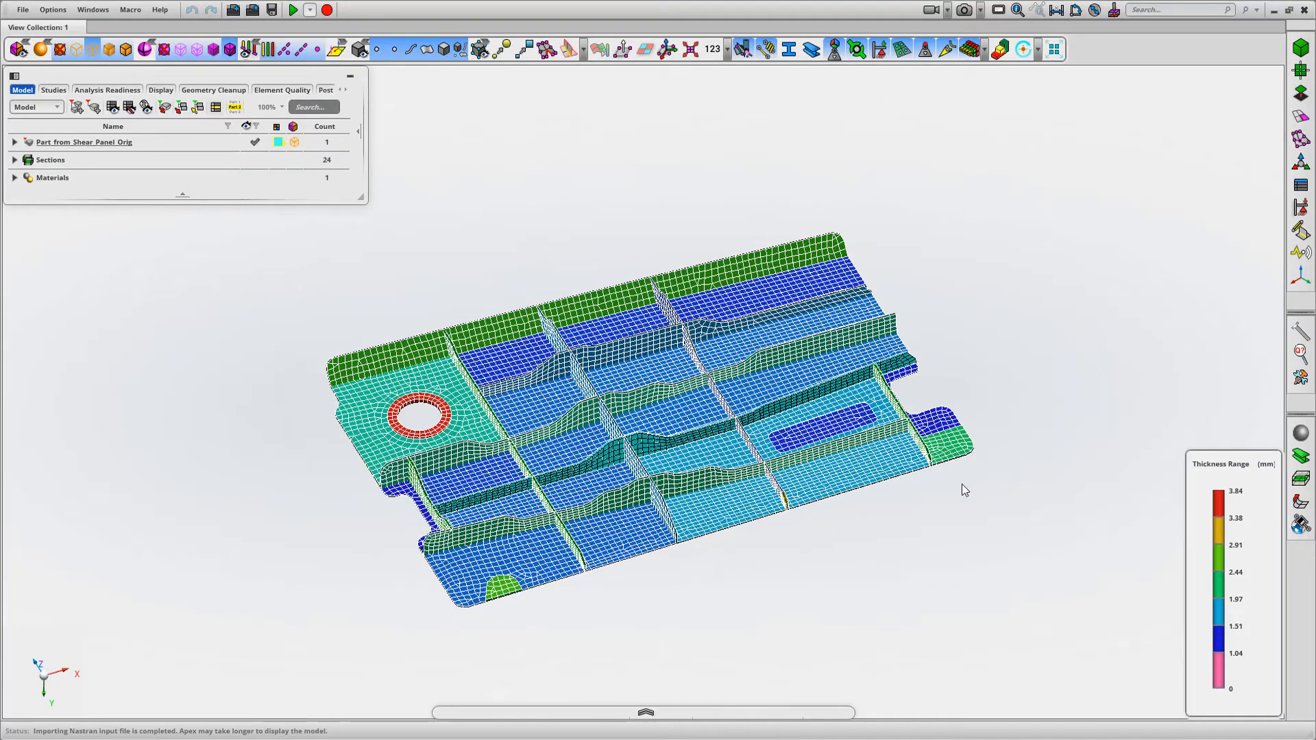
right_drag(840, 345, 839, 343)
middle_drag(884, 340, 981, 187)
click(974, 53)
key(f)
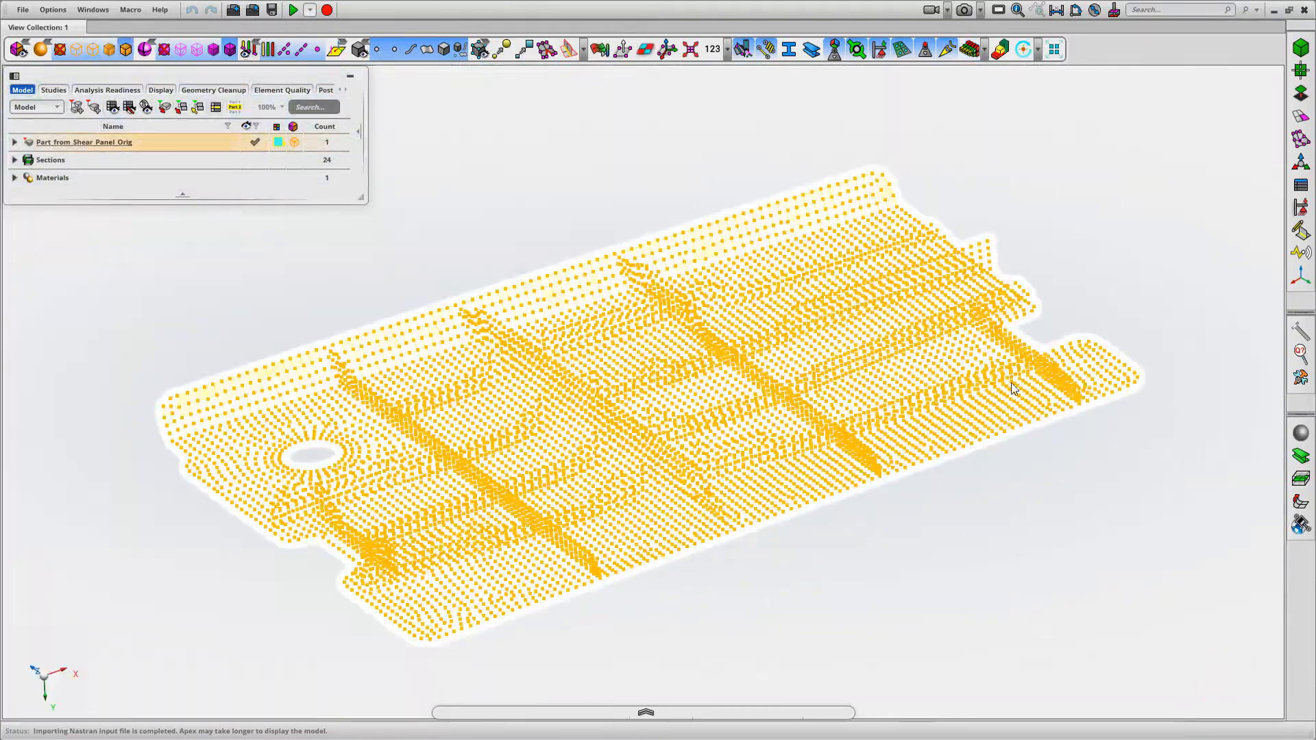
scroll(908, 402, down, 2)
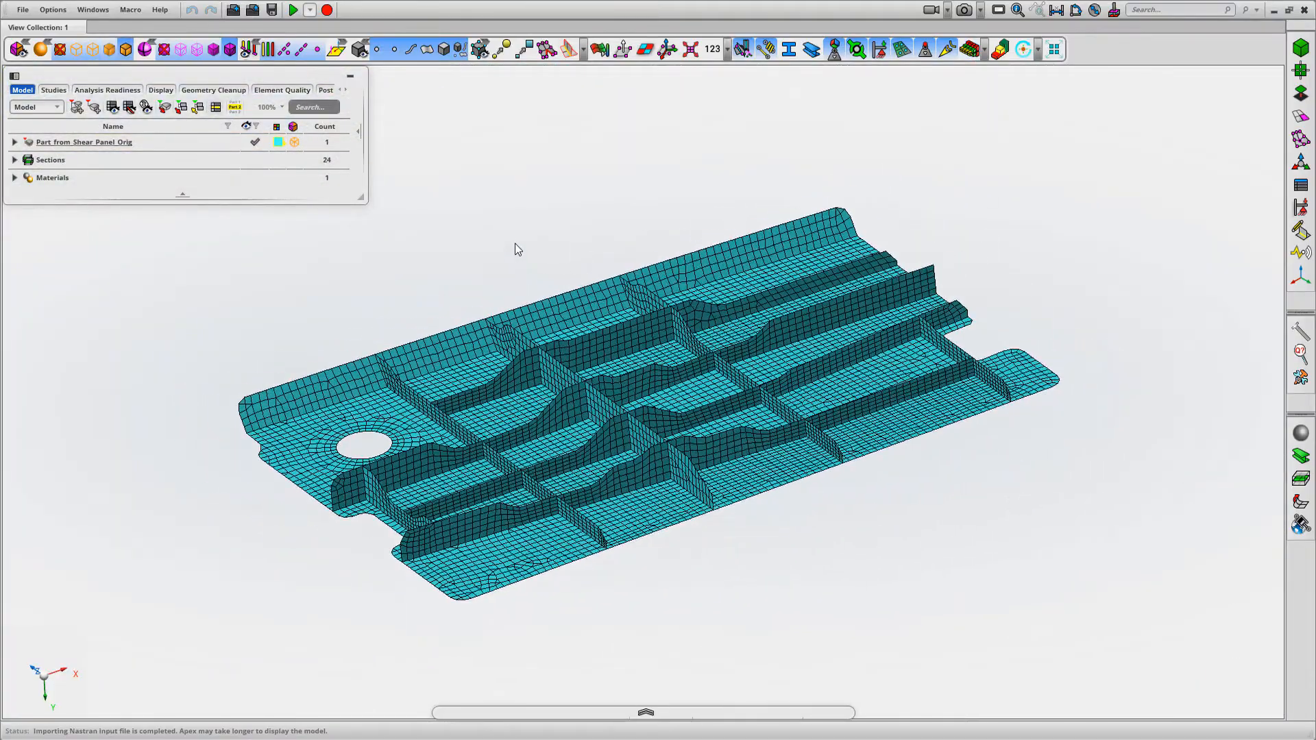
mouse_move(505, 246)
middle_down()
mouse_move(499, 258)
mouse_move(516, 258)
middle_up()
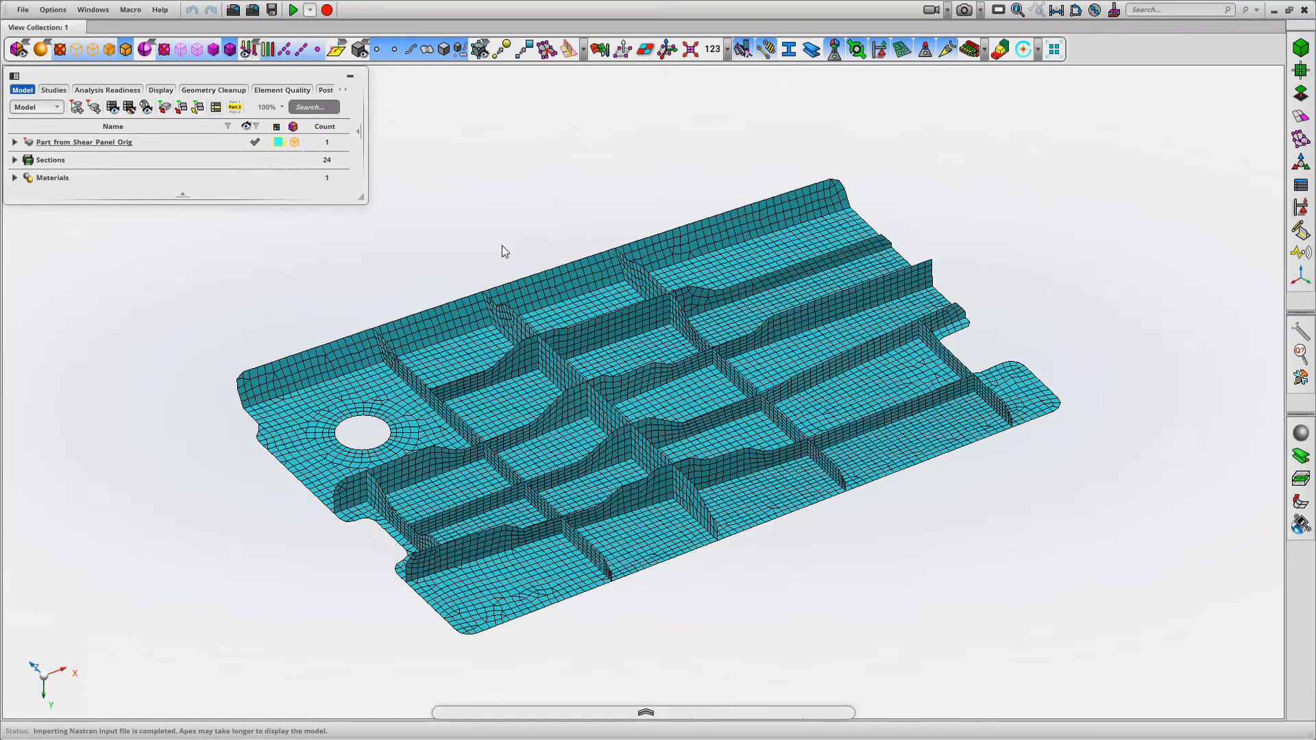
Examine the imported model's contents: the part's continuous mesh, its shell sections and its material
click(15, 141)
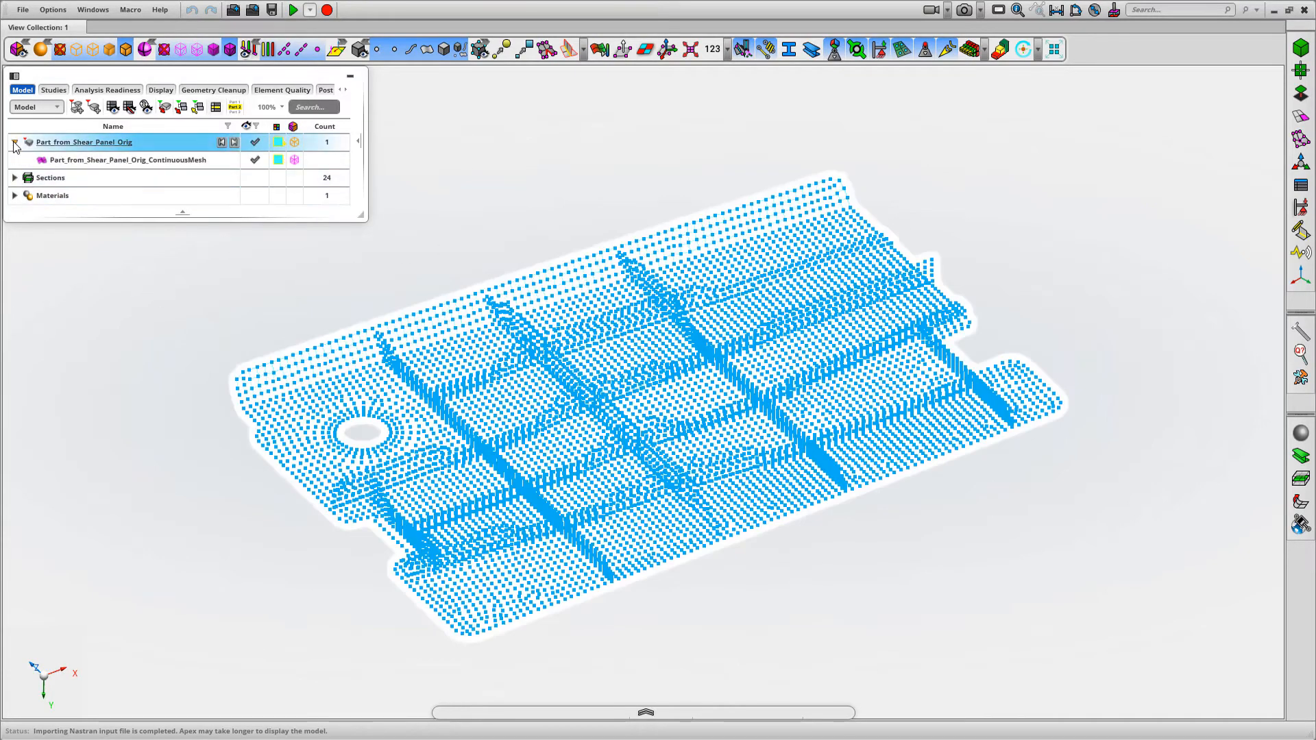
click(13, 178)
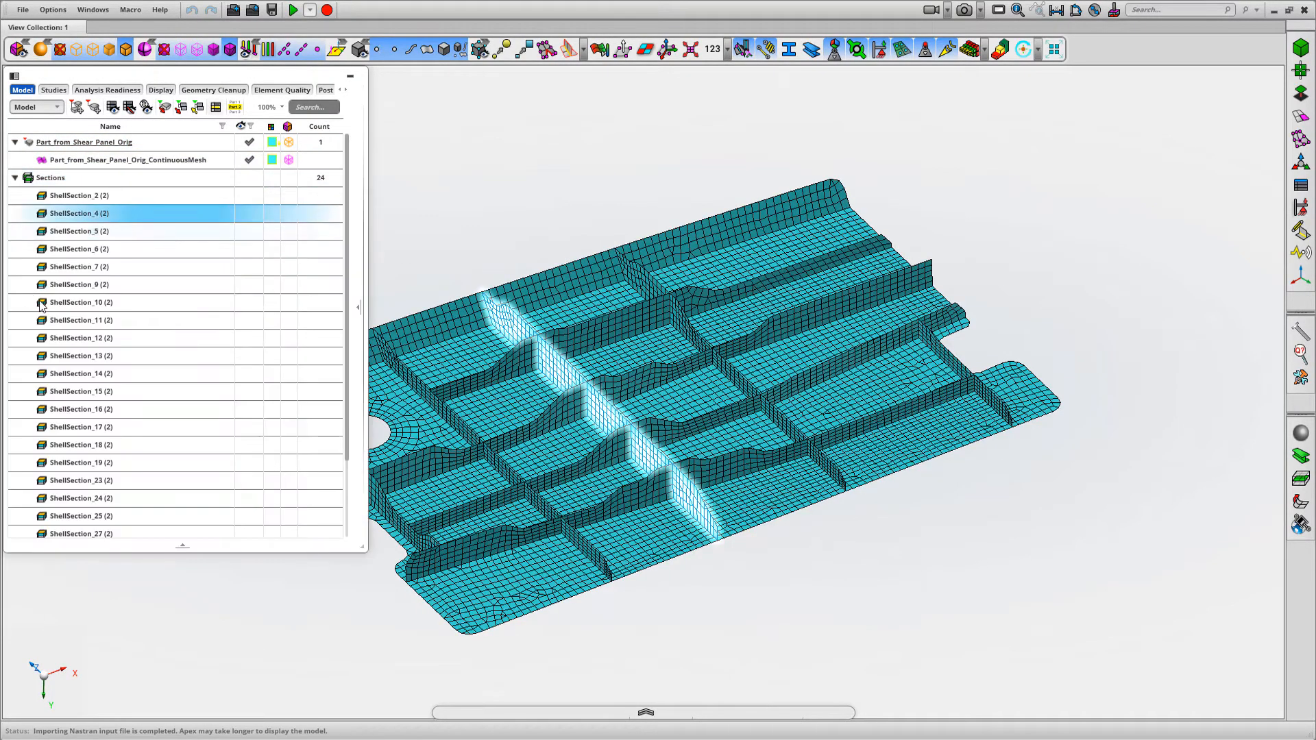
click(15, 178)
click(15, 196)
click(51, 214)
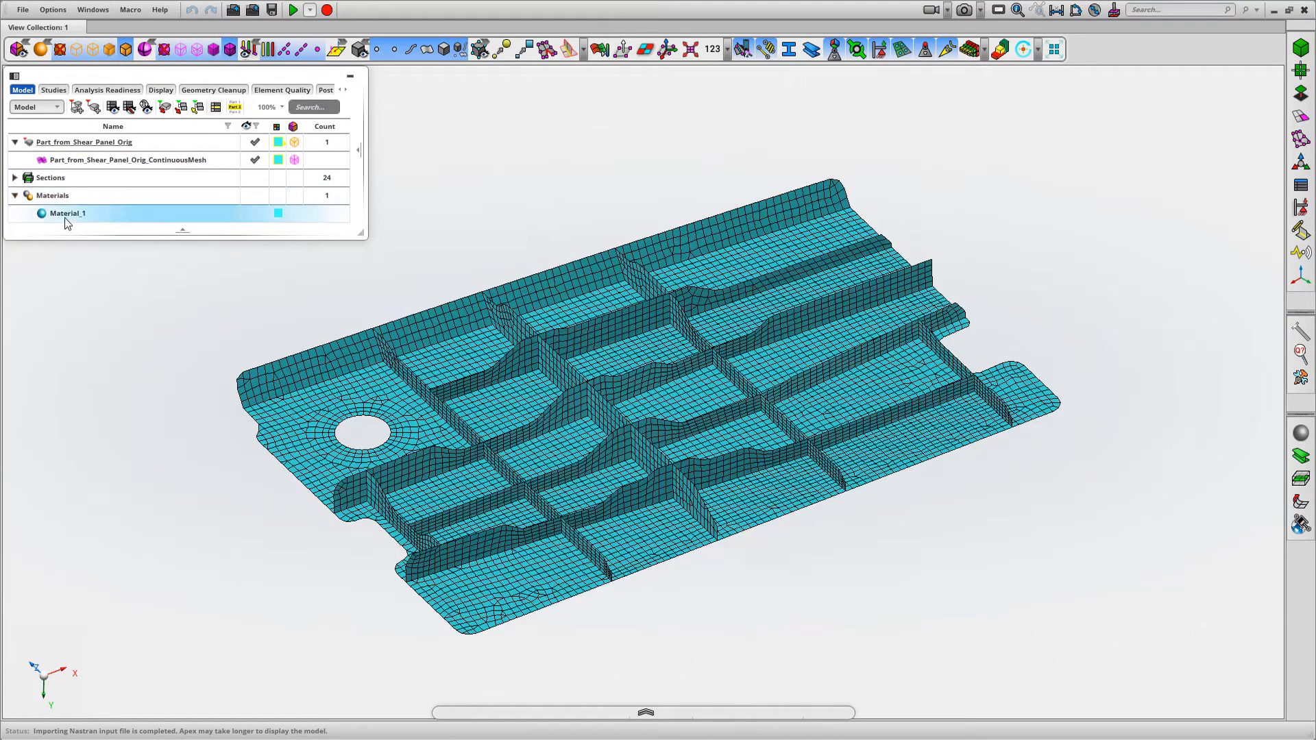
click(15, 196)
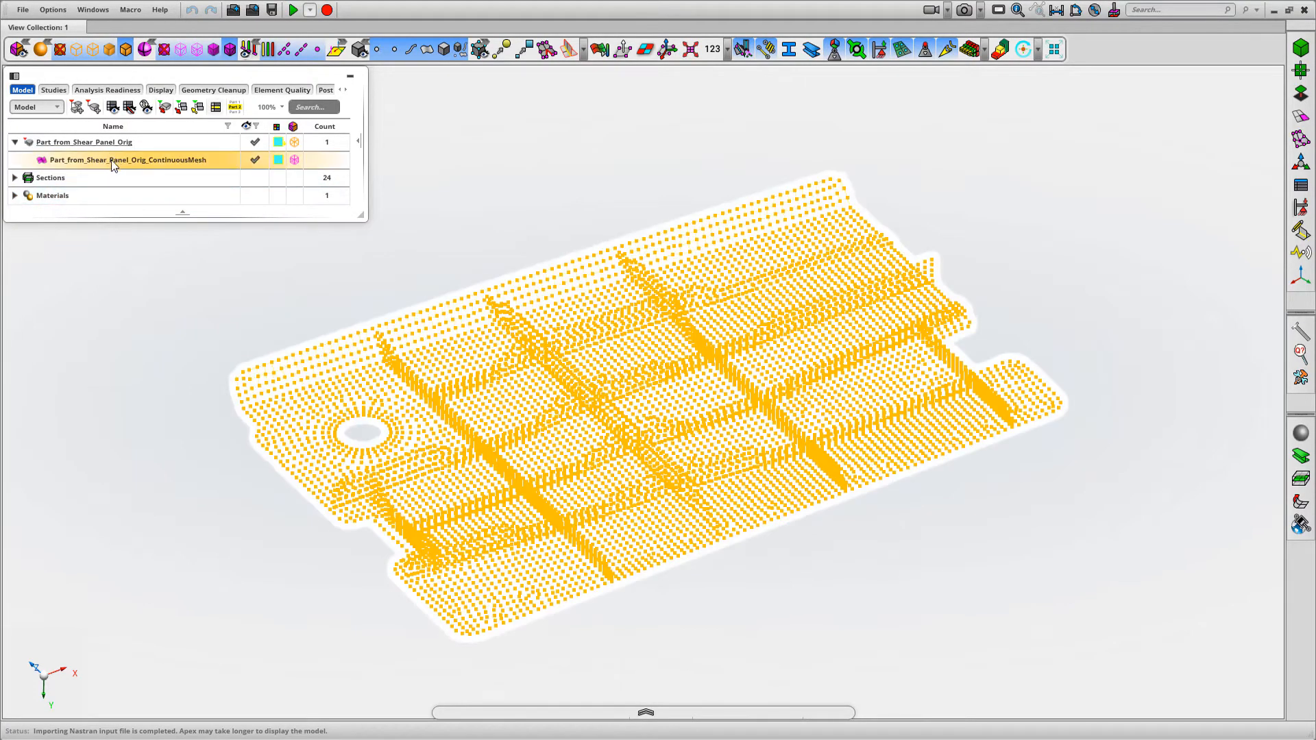
middle_drag(551, 188, 555, 161)
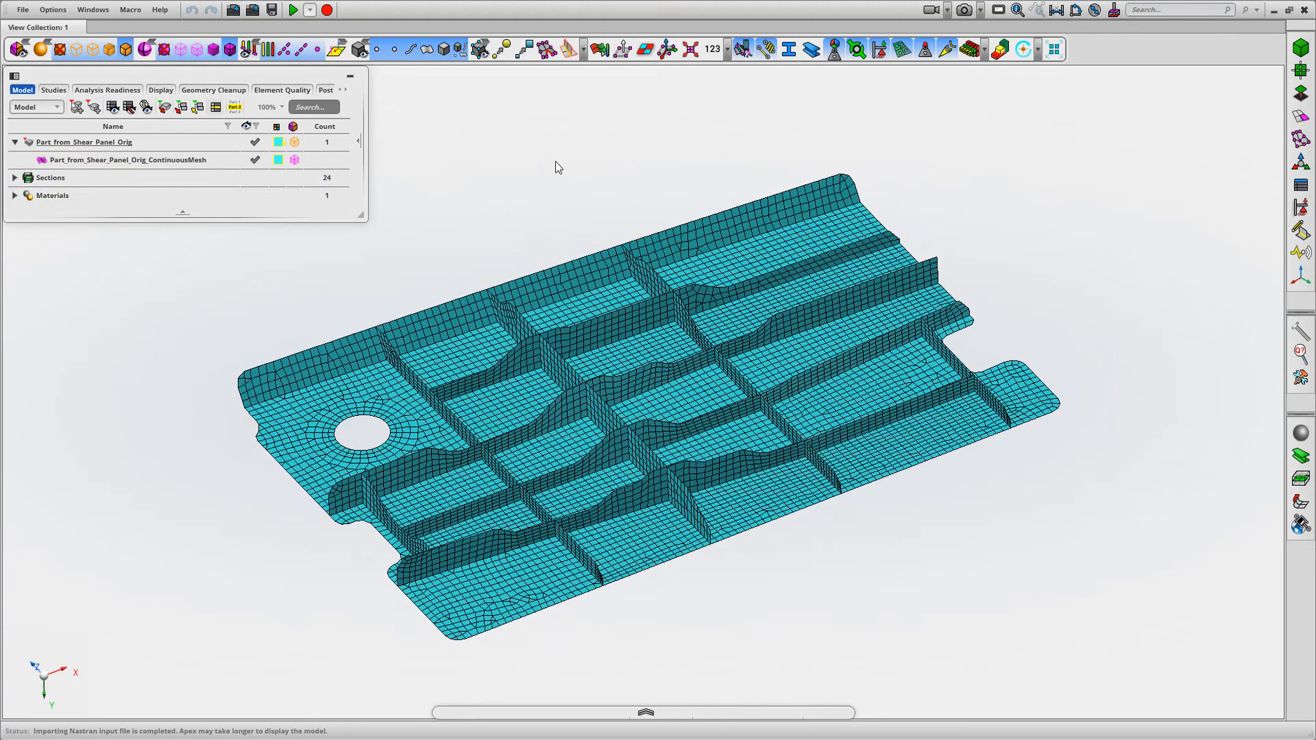
scroll(555, 162, down, 1)
click(87, 142)
click(14, 142)
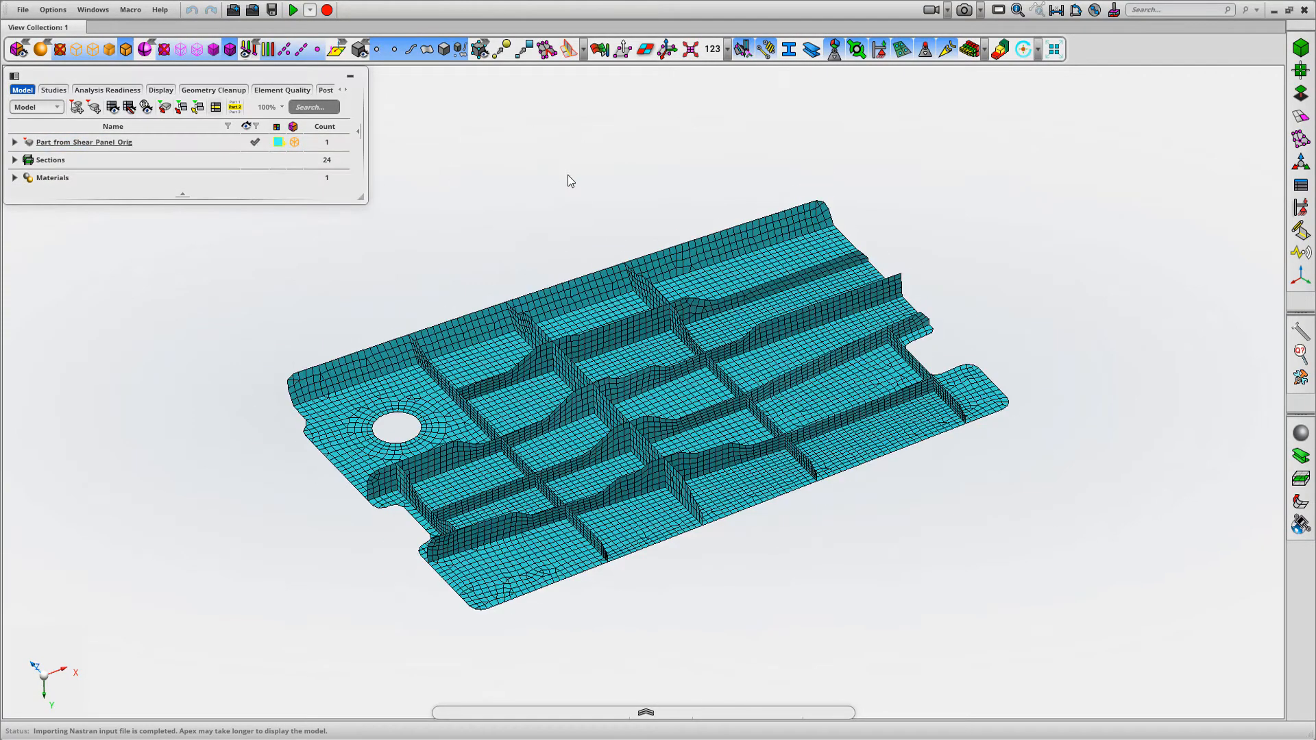
middle_drag(503, 224, 511, 189)
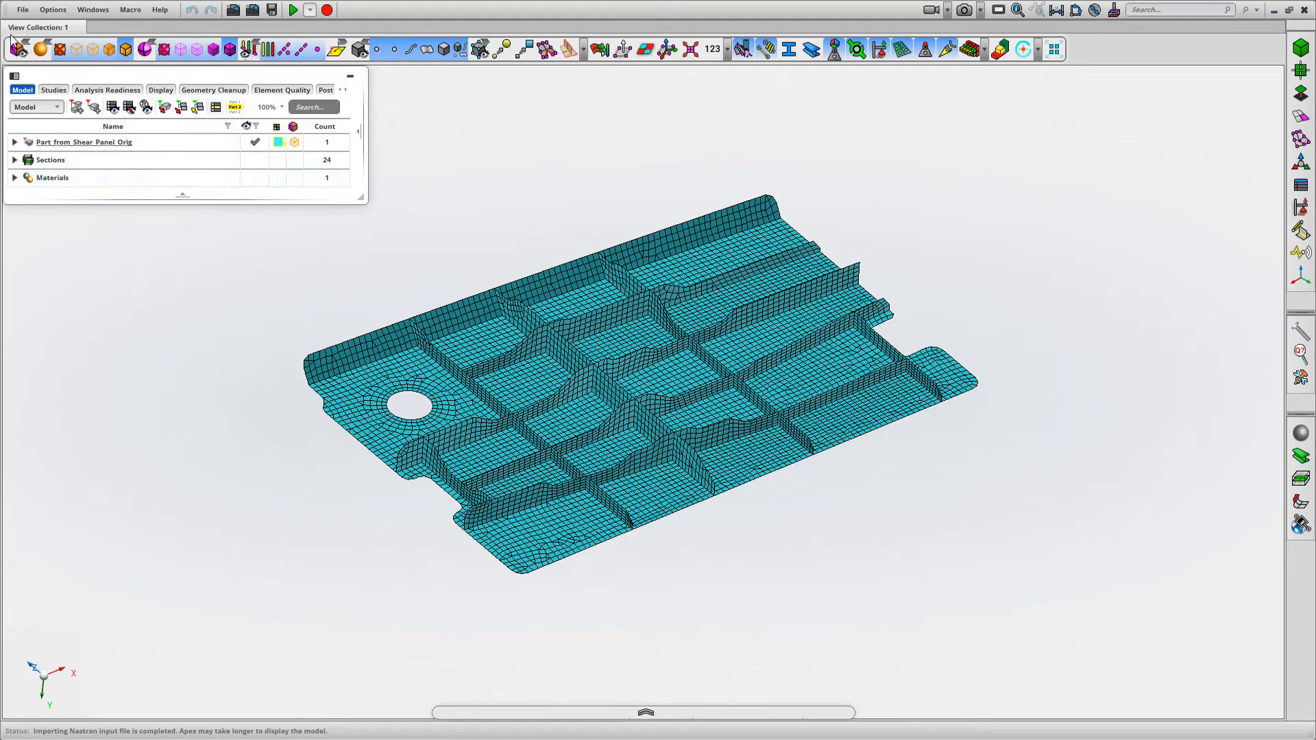
Import the CAD geometry file Shear_Panel_Hole.x_t with Clean on Import enabled
click(22, 10)
click(72, 84)
click(582, 223)
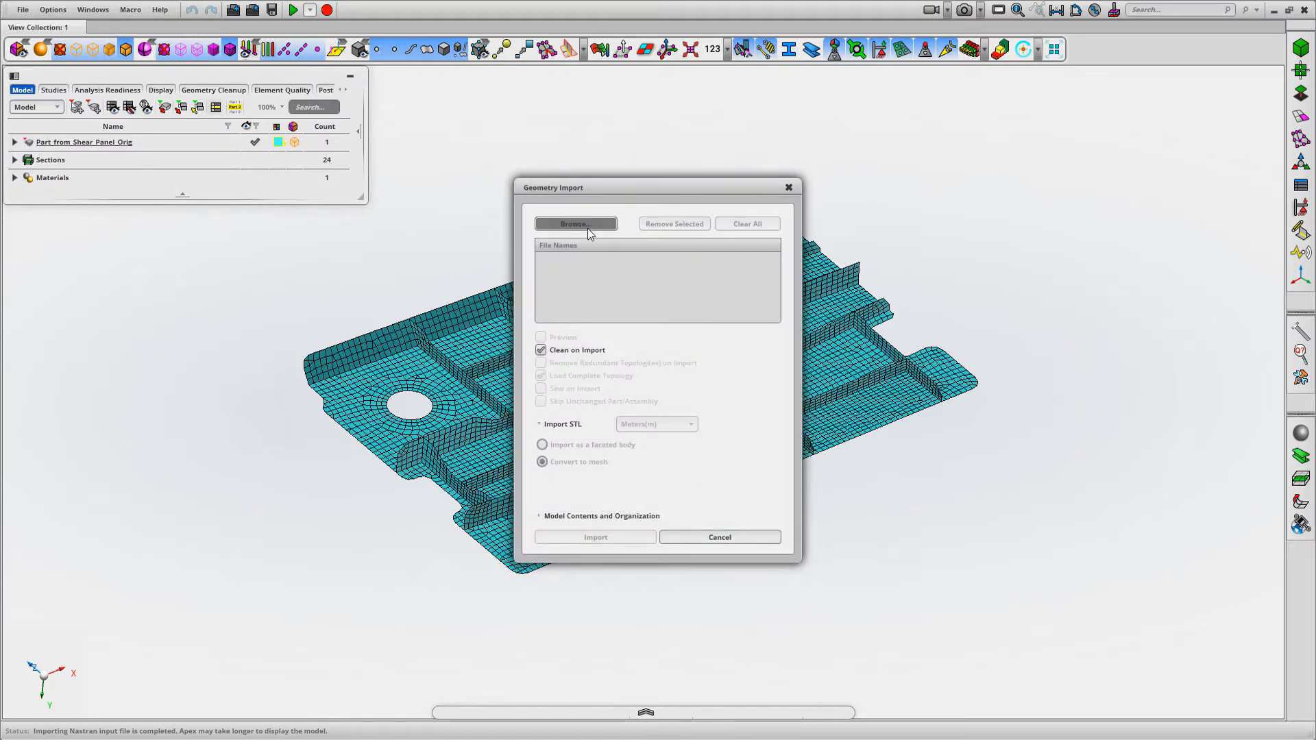
click(249, 163)
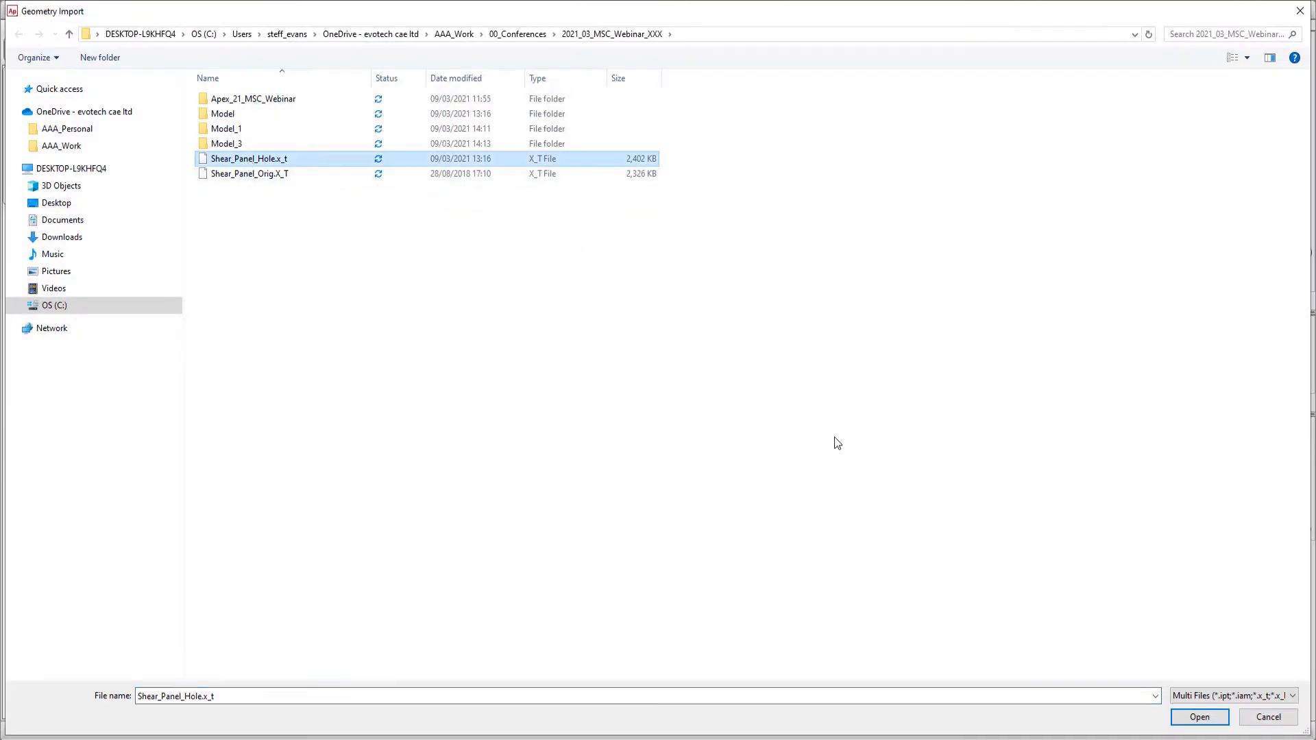
click(1198, 717)
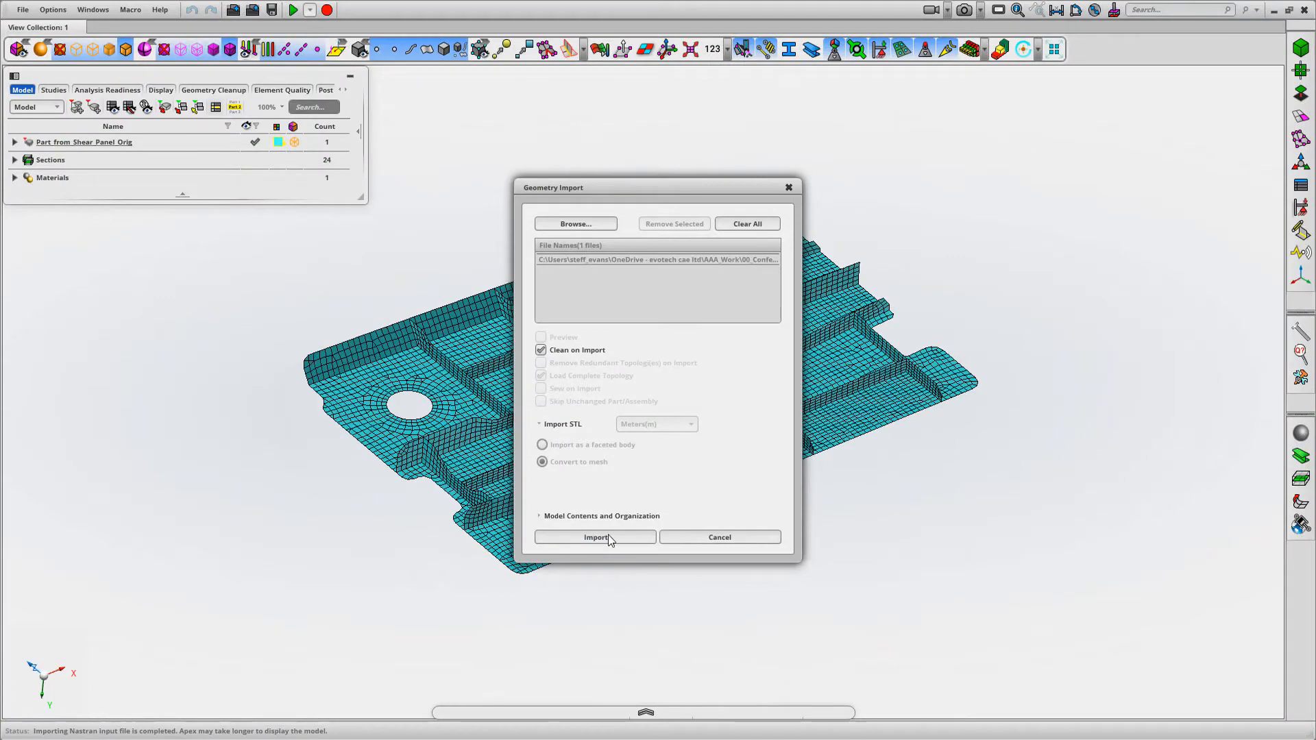
click(594, 537)
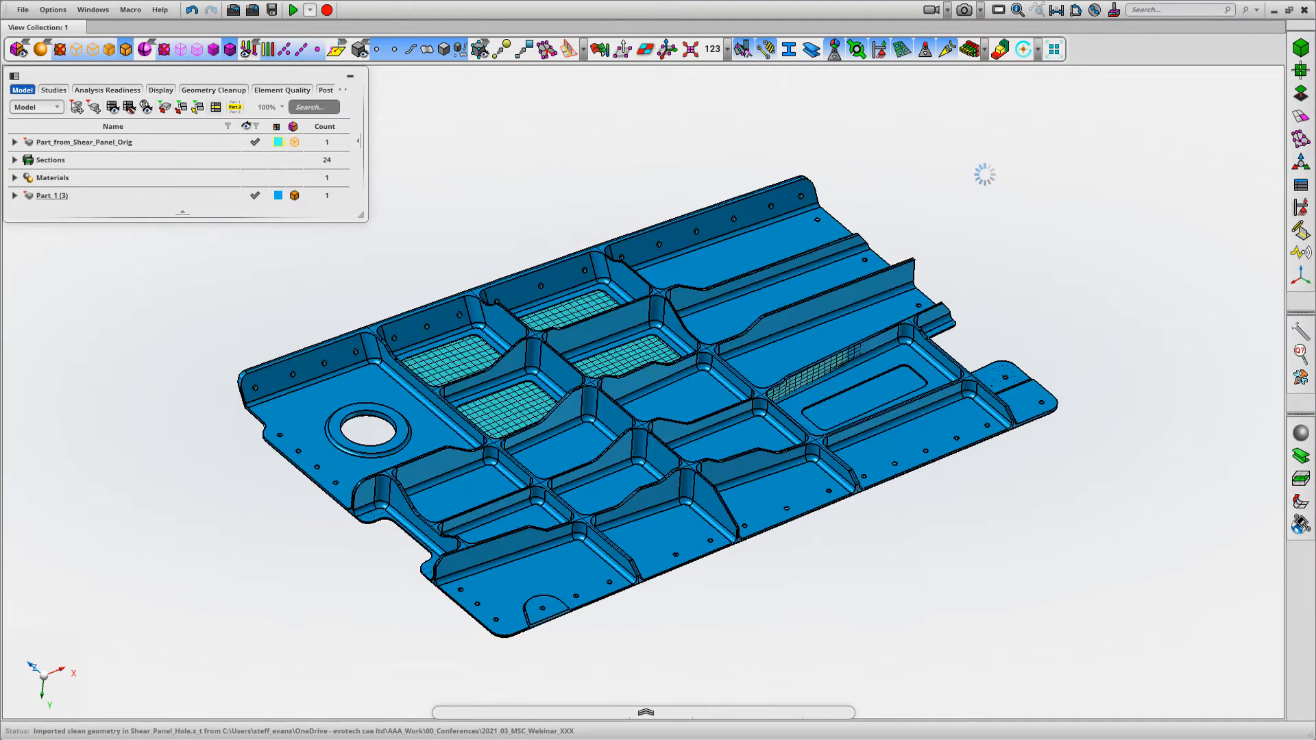
Show only the newly imported solid part and inspect its pocket cut-outs
middle_drag(547, 200, 540, 163)
click(47, 196)
right_click(47, 196)
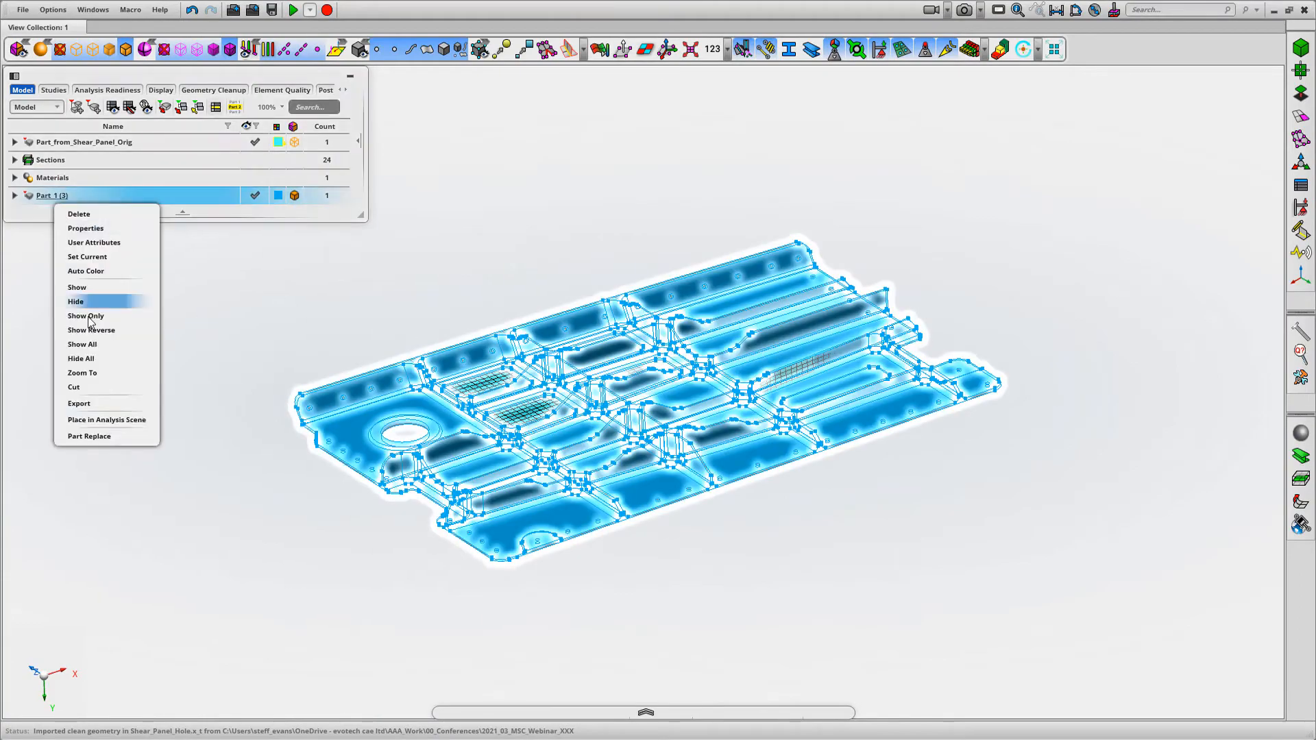
click(96, 303)
middle_drag(400, 236, 480, 181)
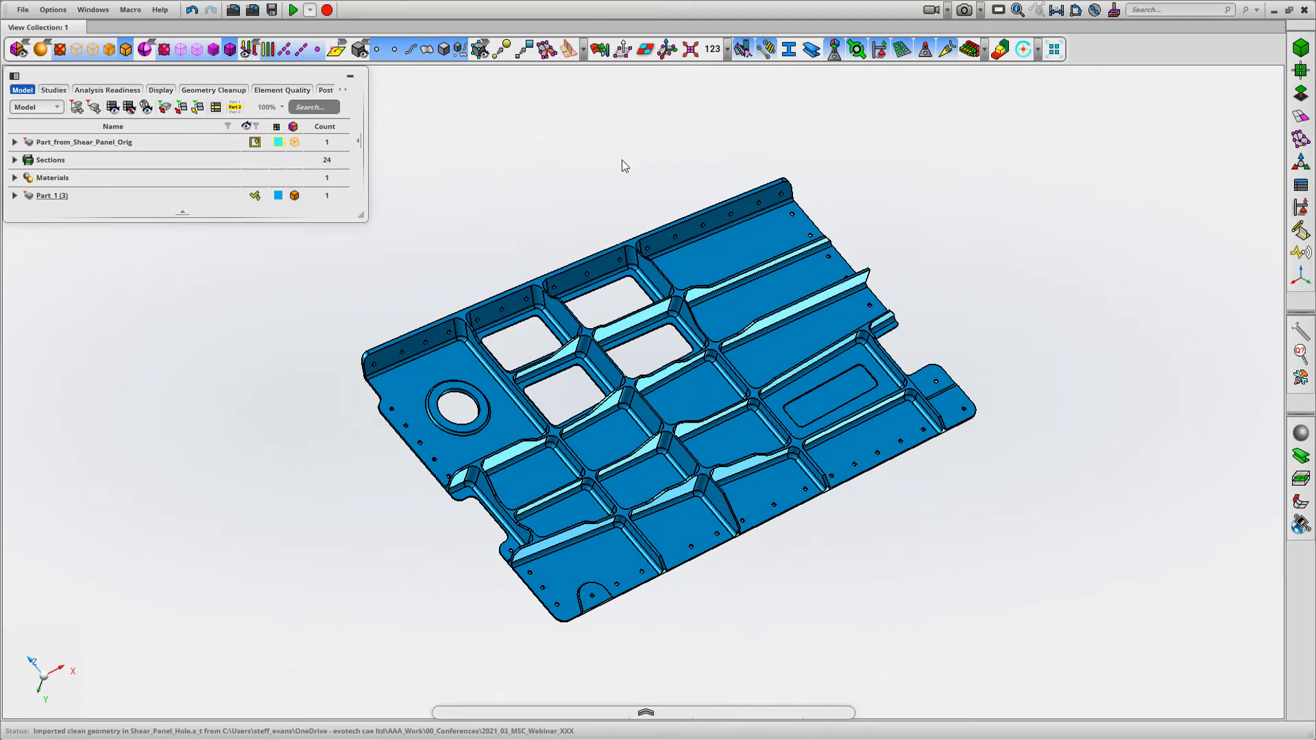
middle_drag(599, 183, 597, 188)
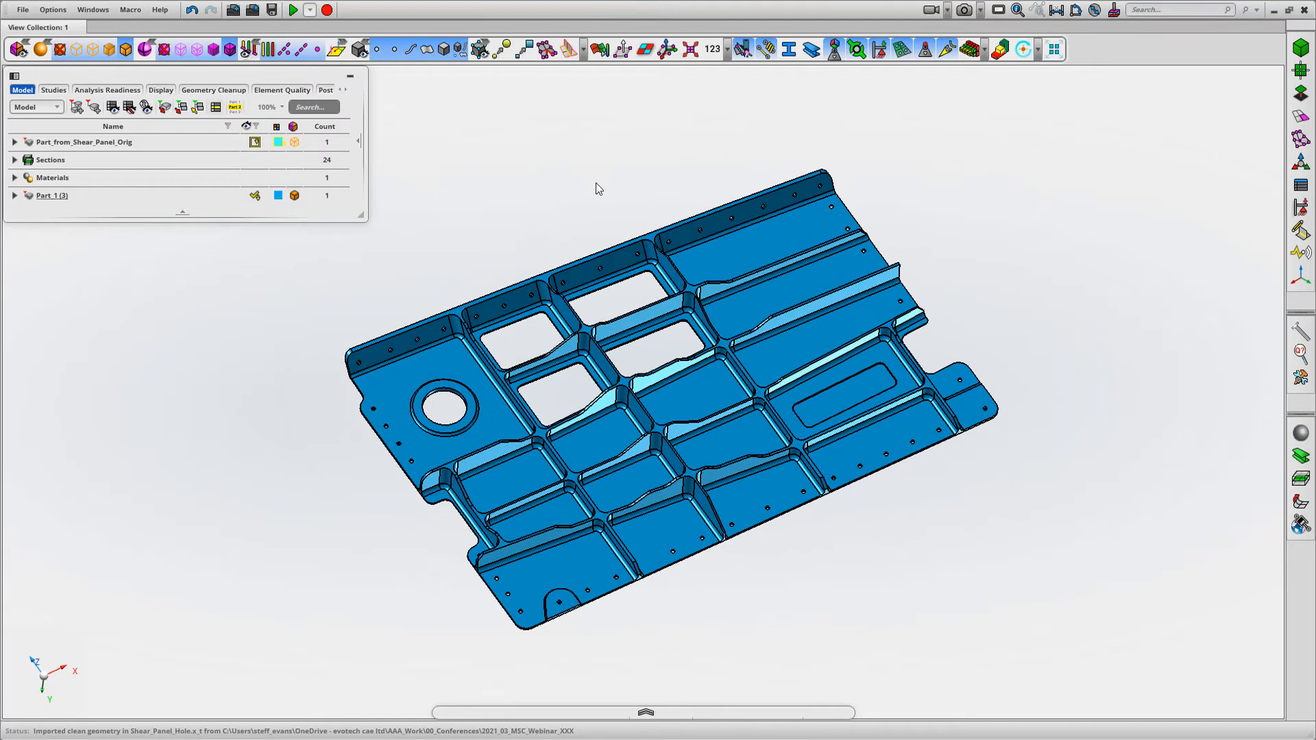
Show only the continuous mesh of Part_from_Shear_Panel_Orig, hiding the solid part
click(15, 142)
click(61, 161)
right_click(61, 161)
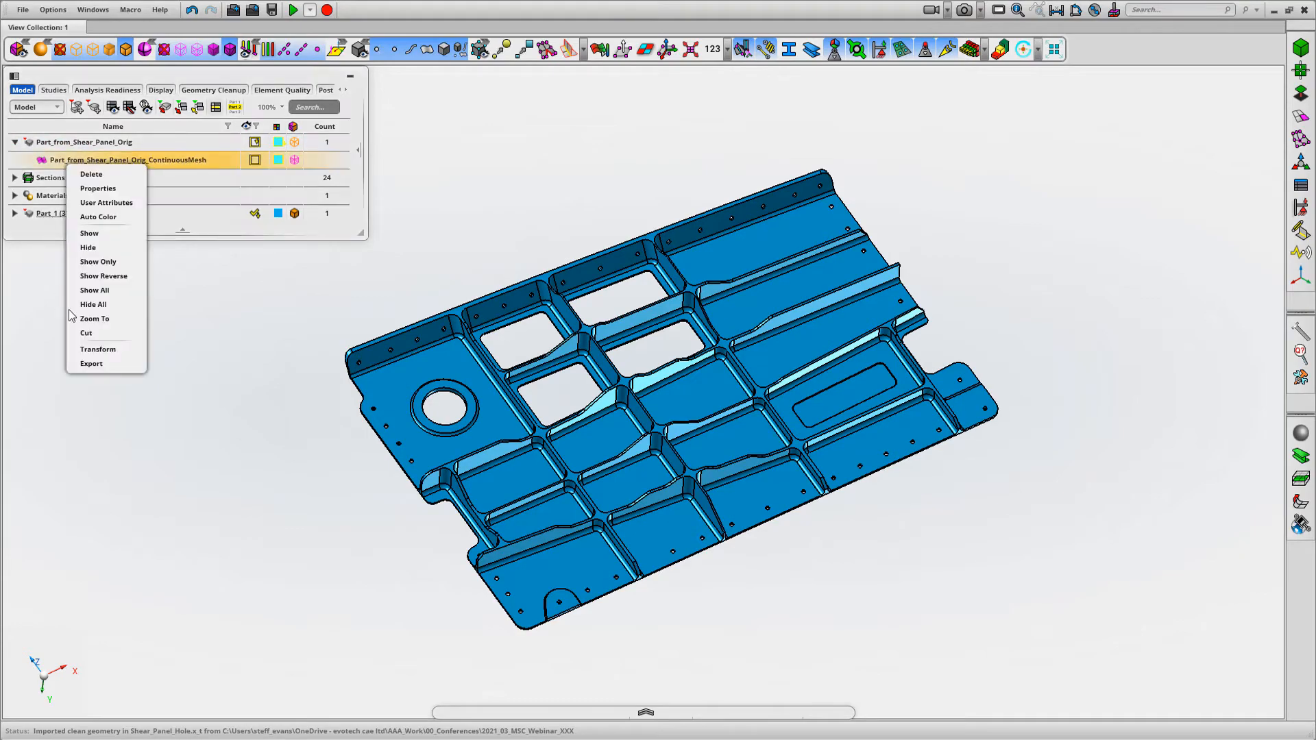
click(96, 256)
middle_drag(580, 169, 618, 164)
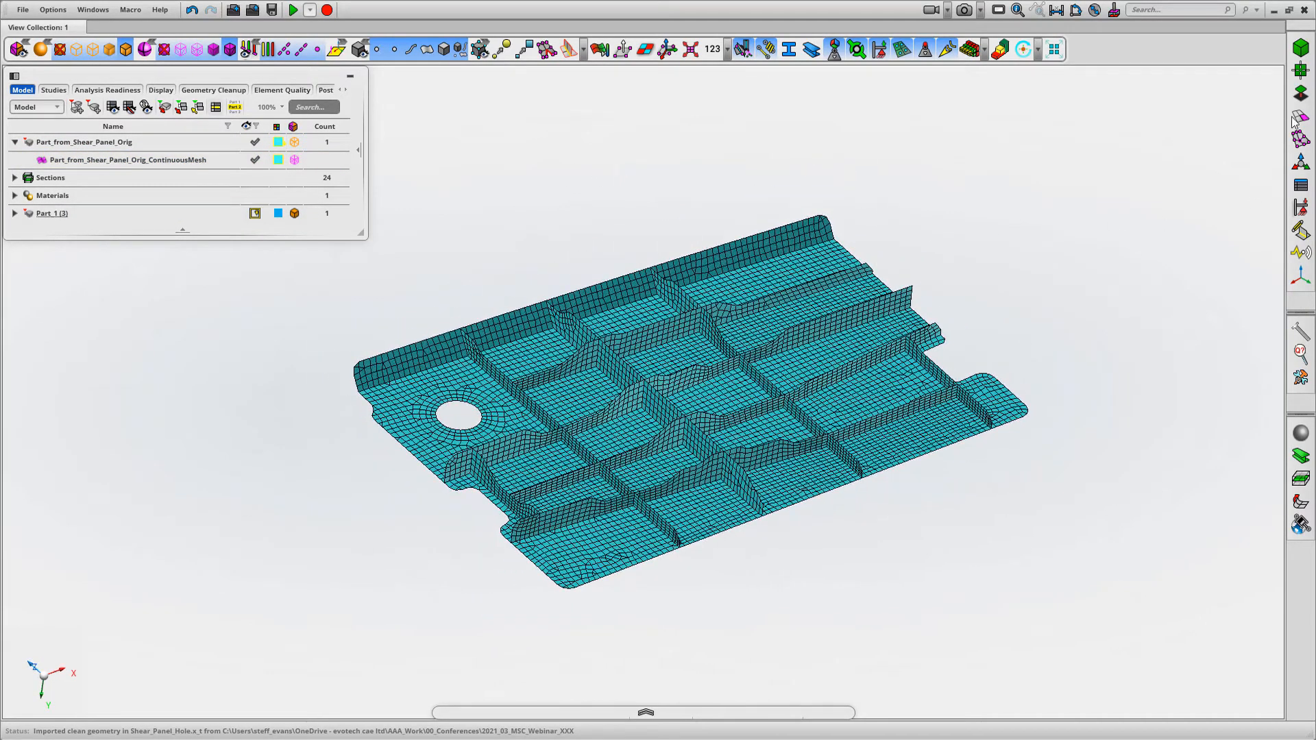
Detect faces on the orphan mesh with Geometry from Mesh, using 40° feature and vertex angles, model attributes and detail level 3
click(1306, 98)
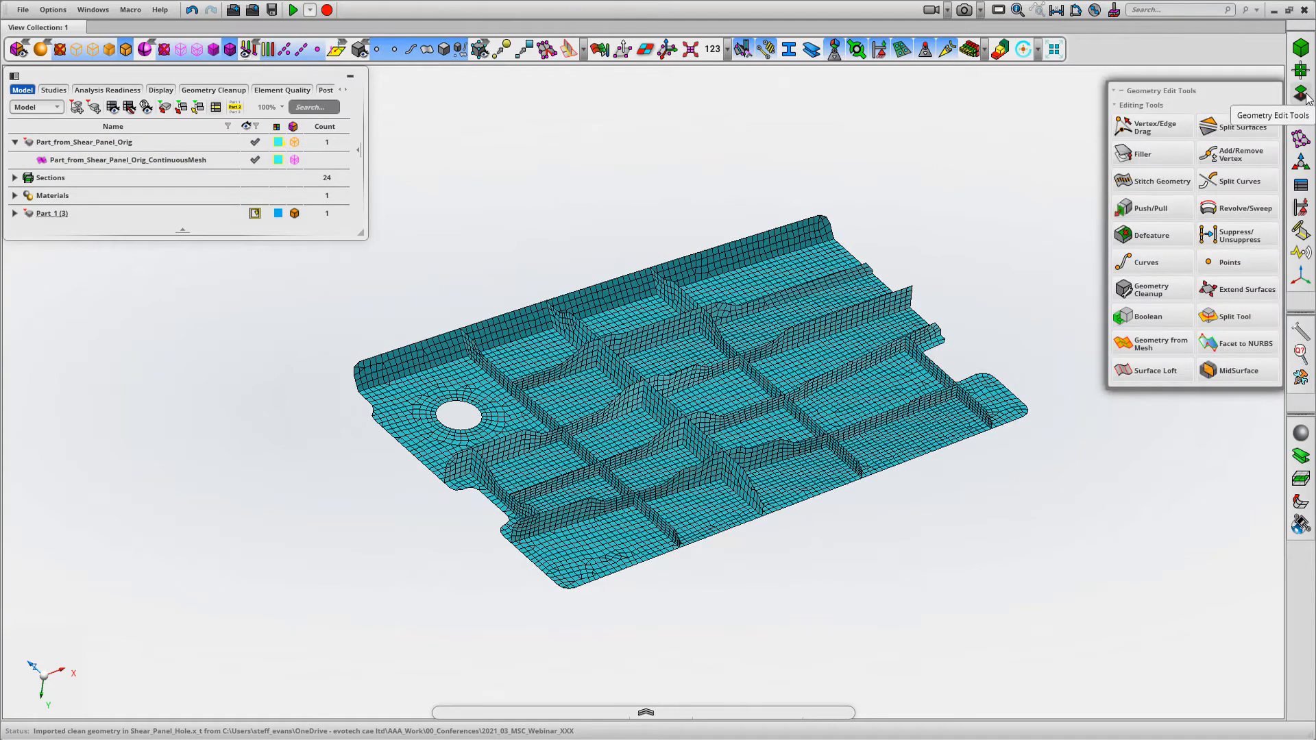
click(1169, 351)
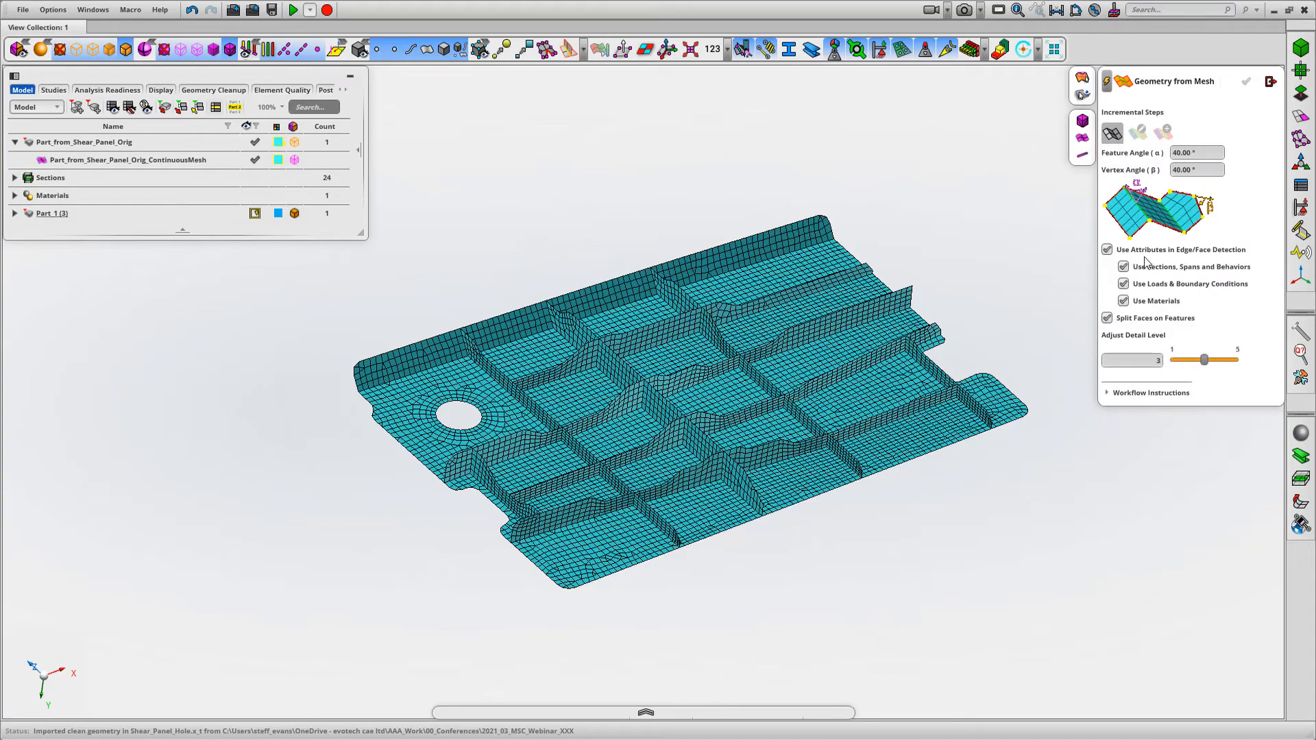
click(697, 384)
middle_click(664, 162)
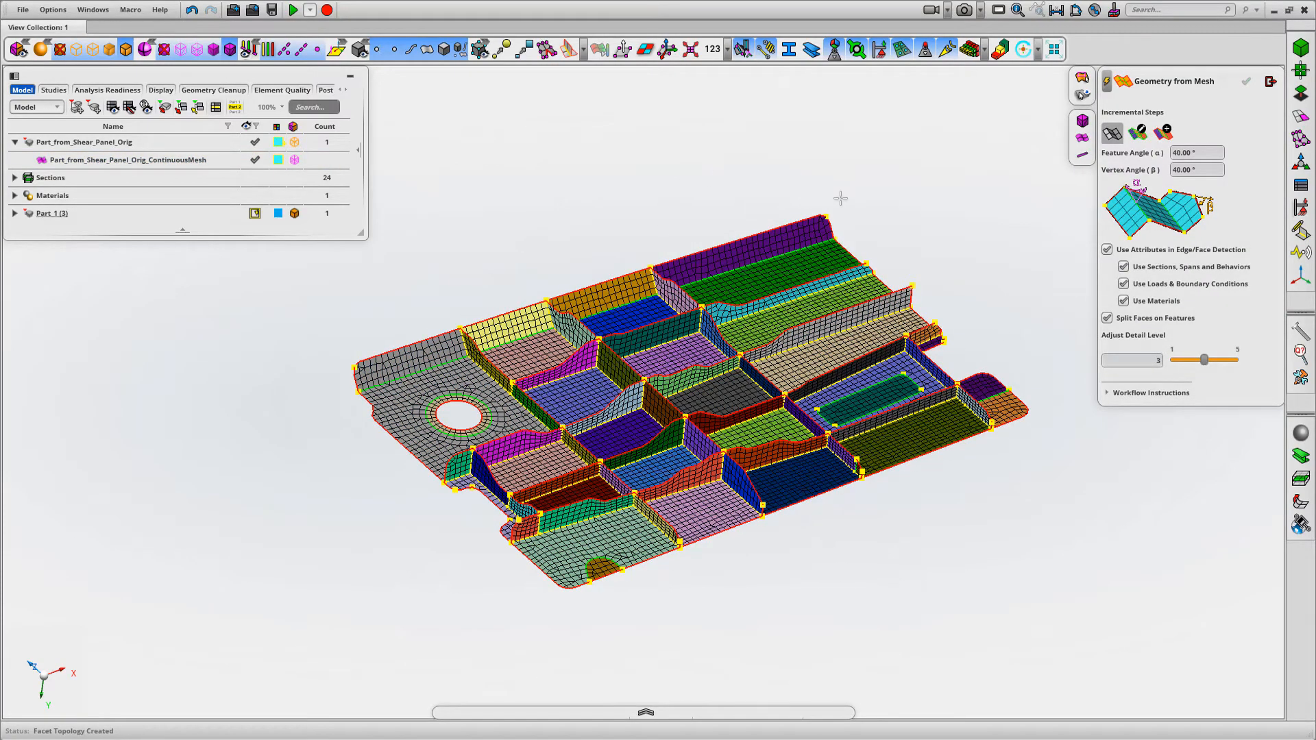
mouse_move(863, 194)
middle_down()
mouse_move(825, 213)
mouse_move(878, 192)
mouse_move(842, 205)
mouse_move(819, 255)
mouse_move(843, 185)
mouse_move(870, 187)
mouse_move(820, 199)
mouse_move(877, 198)
middle_up()
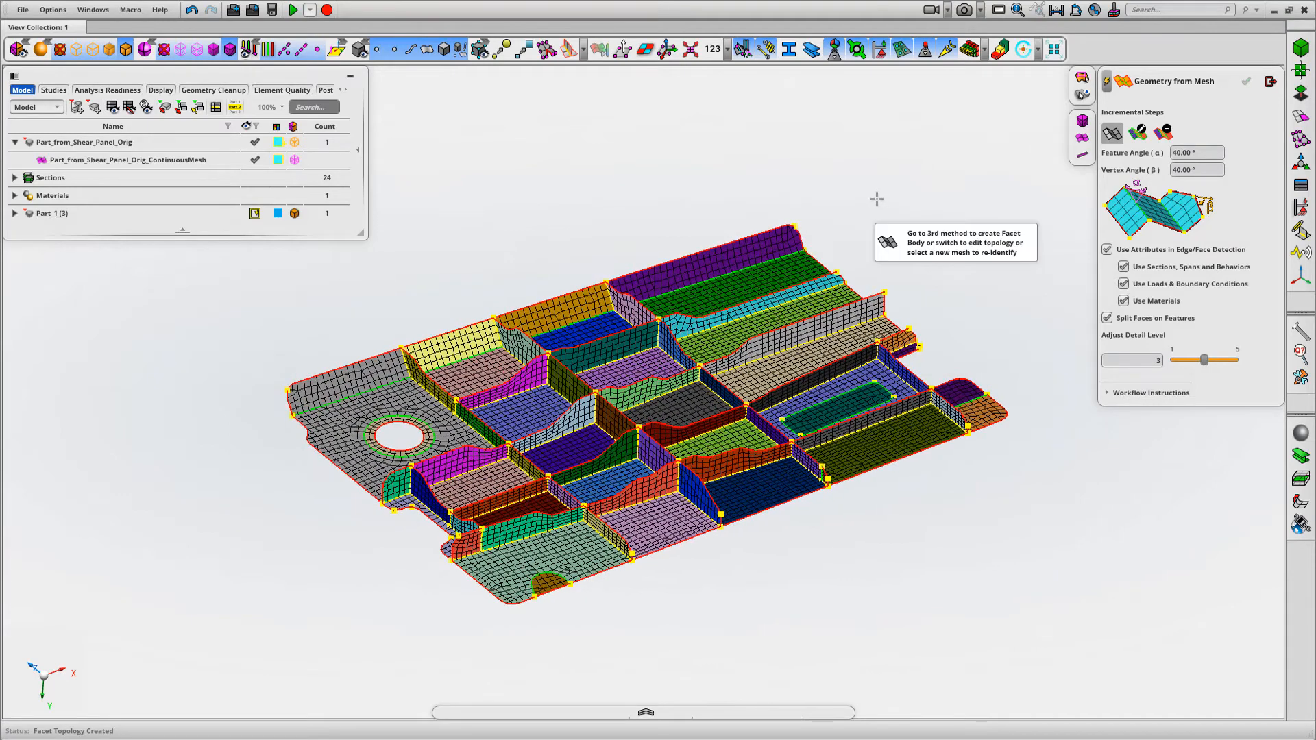
Convert the detected mesh faces into a faceted body, with automatic smoothing of analytical faces and without NURBS geometry
click(1164, 132)
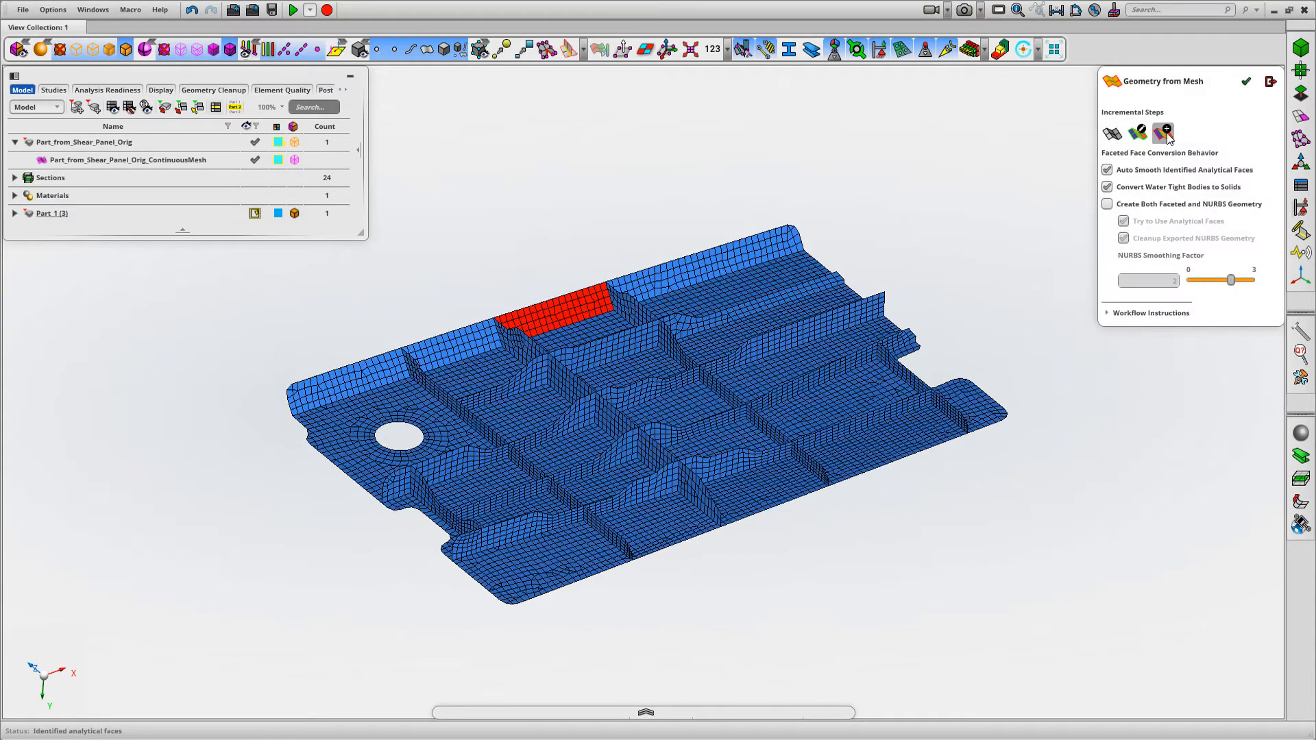
click(1246, 81)
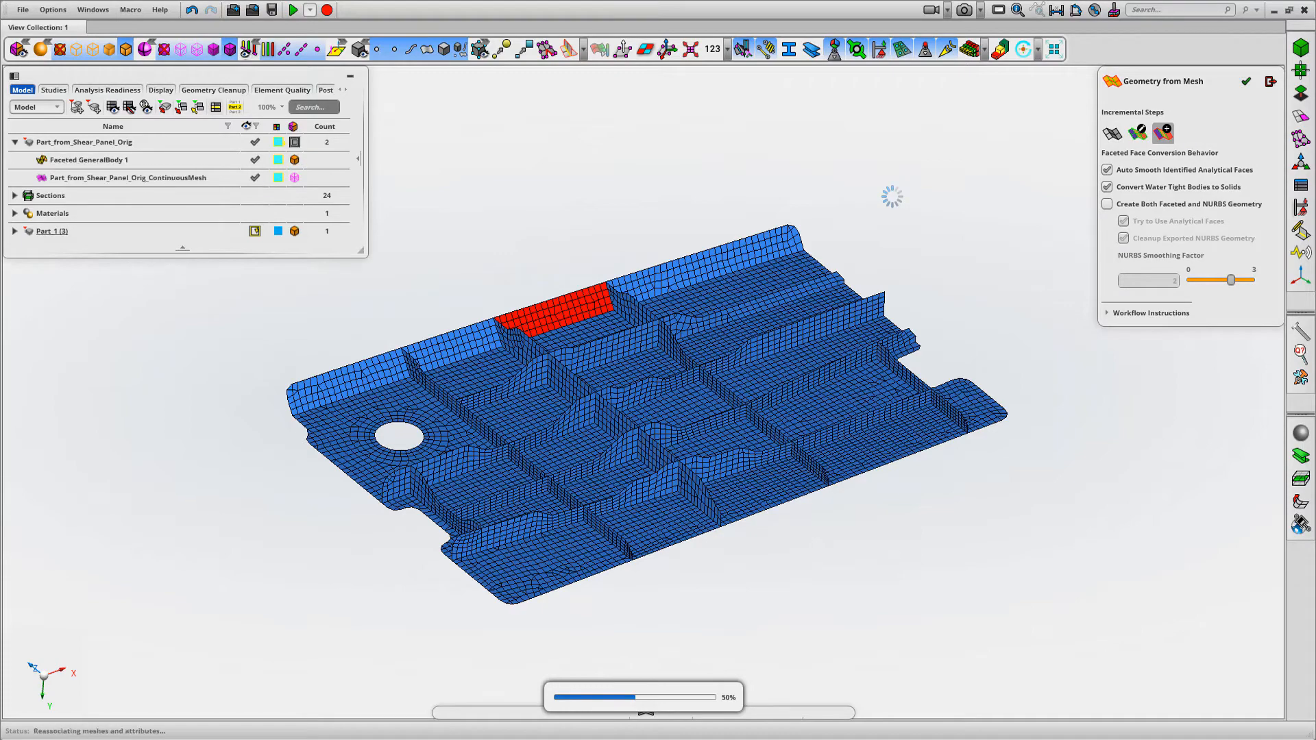
click(1271, 81)
Show only the faceted general body of Part_from_Shear_Panel_Orig, hiding its mesh
click(82, 142)
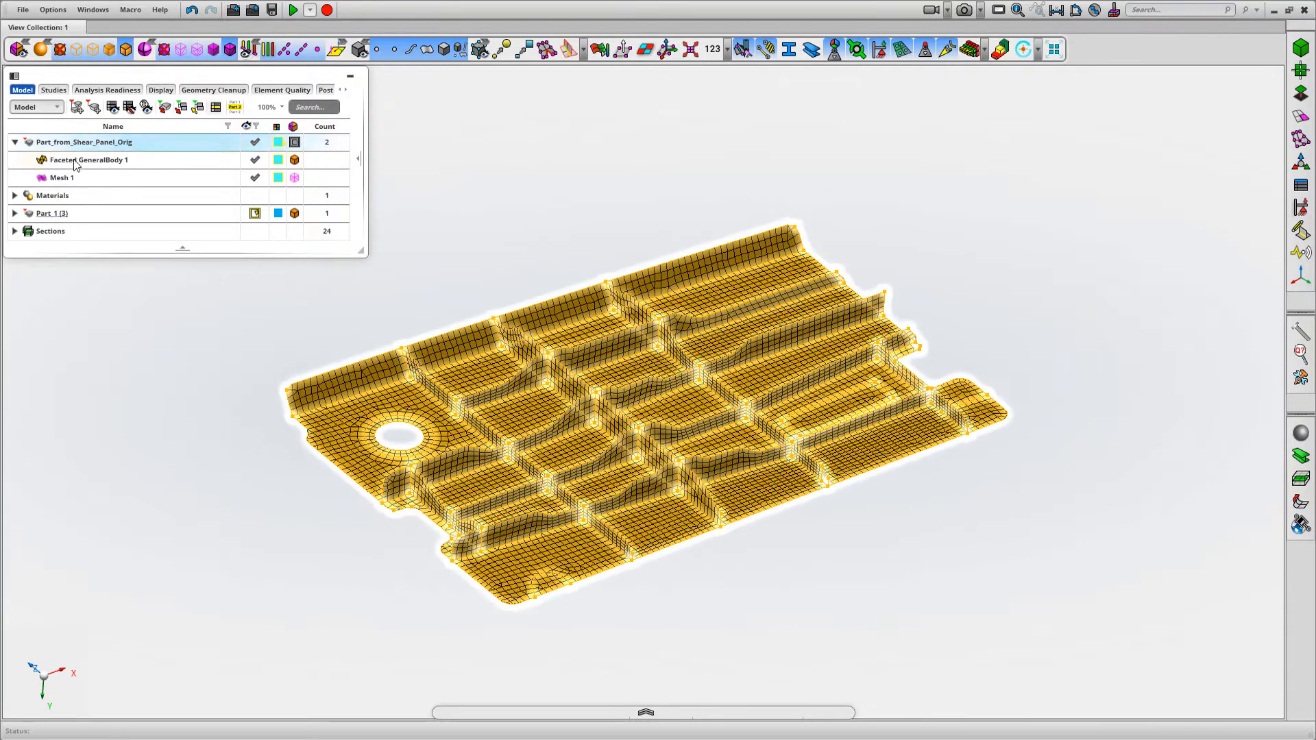
click(74, 160)
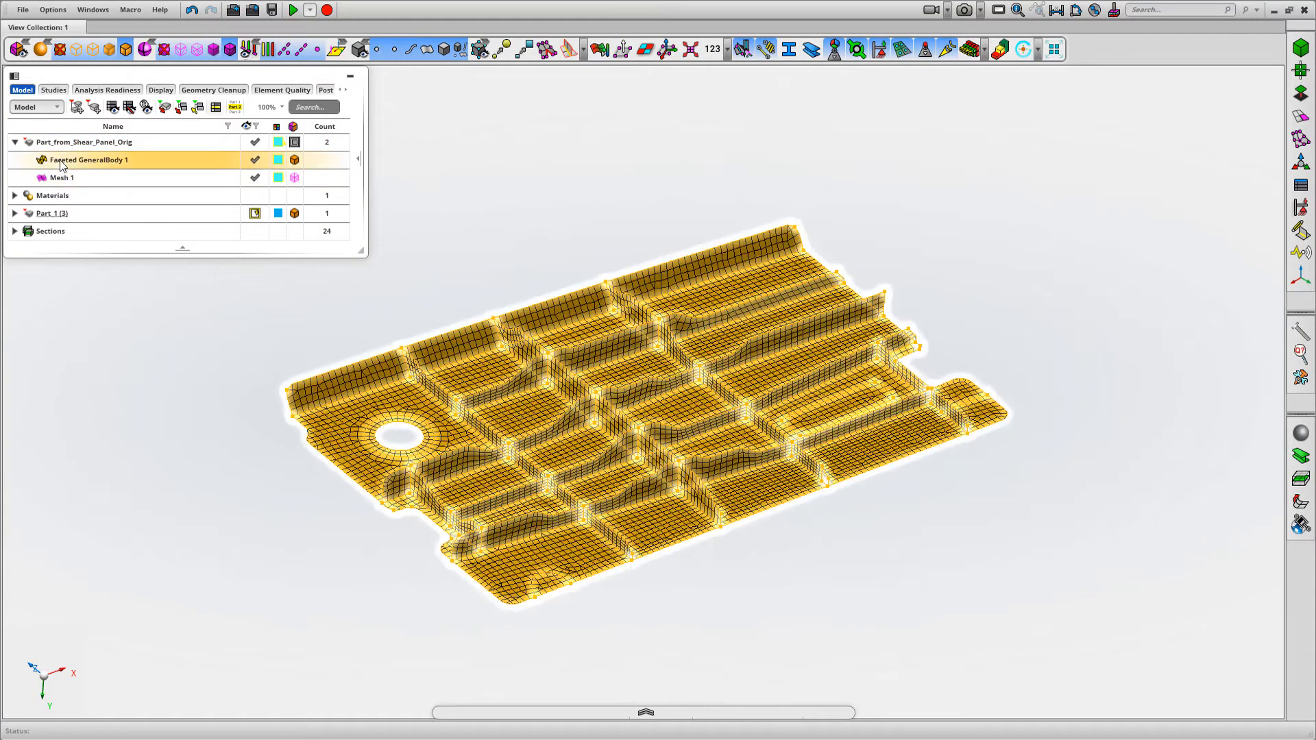
right_click(83, 160)
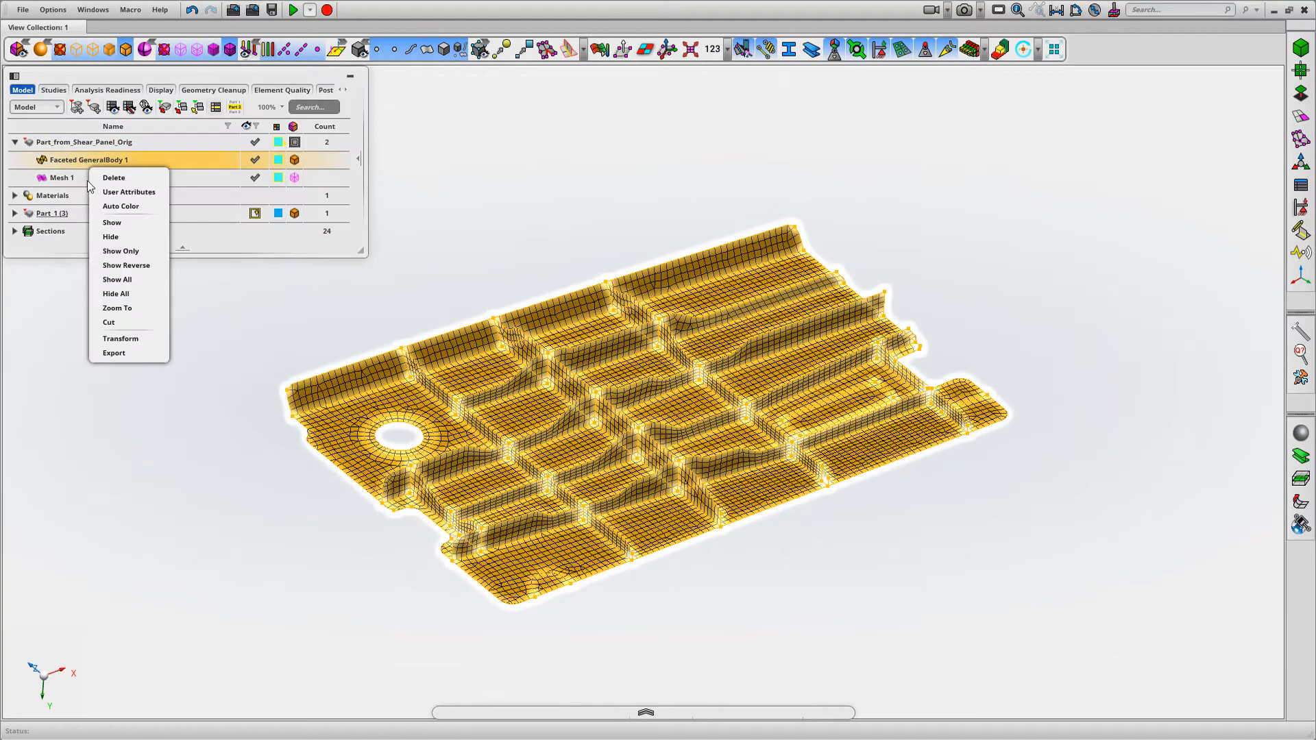
click(117, 251)
Examine the flange's chamfer-like corner edges on the faceted body and briefly overlay Mesh 1 there for comparison
right_drag(548, 220, 650, 187)
scroll(464, 301, up, 8)
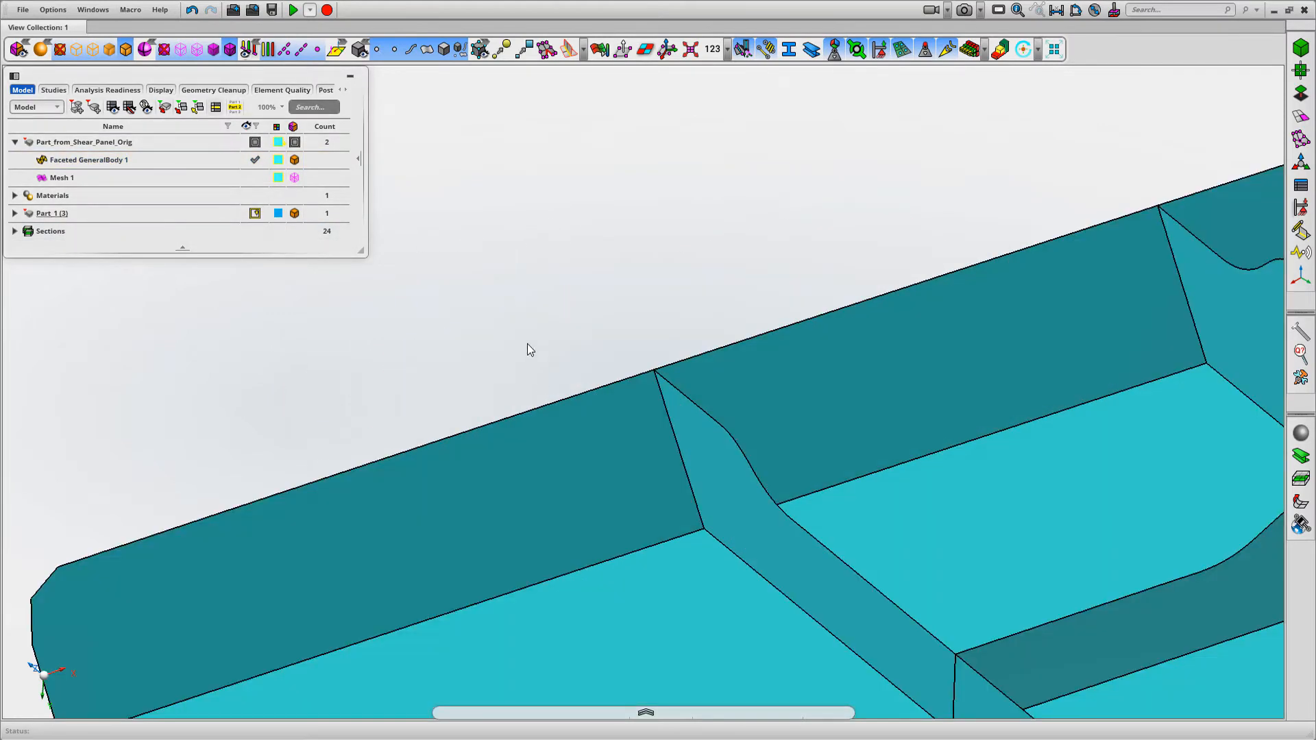
scroll(507, 236, down, 1)
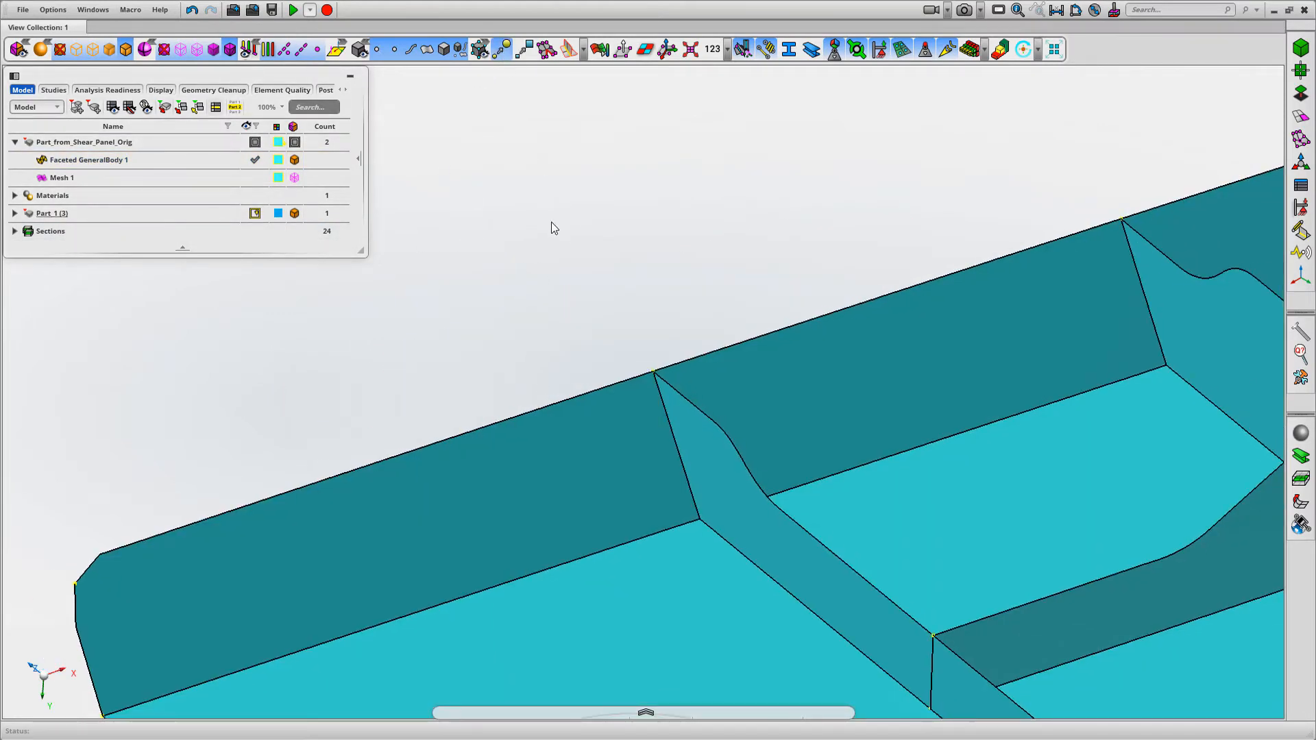
middle_drag(551, 222, 546, 225)
right_drag(546, 225, 649, 172)
right_drag(490, 310, 683, 241)
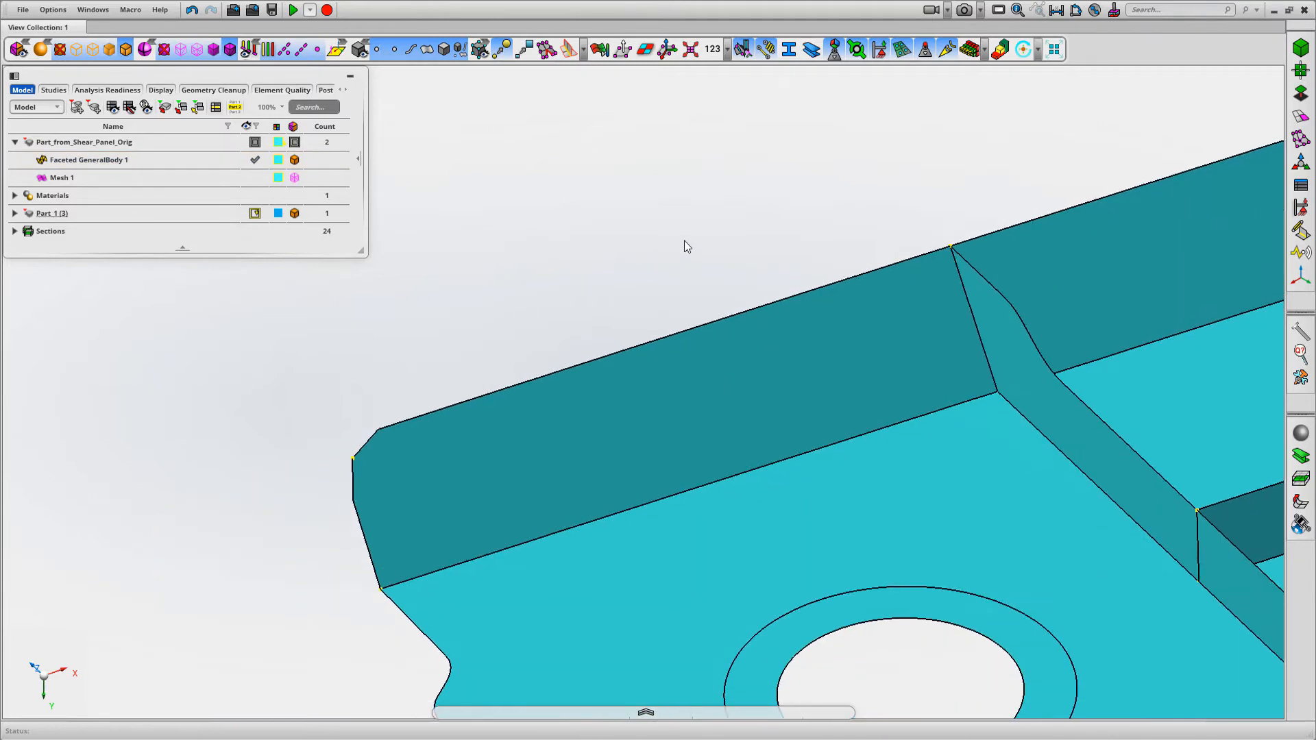
drag(267, 545, 436, 392)
middle_drag(488, 324, 482, 322)
right_drag(816, 290, 688, 299)
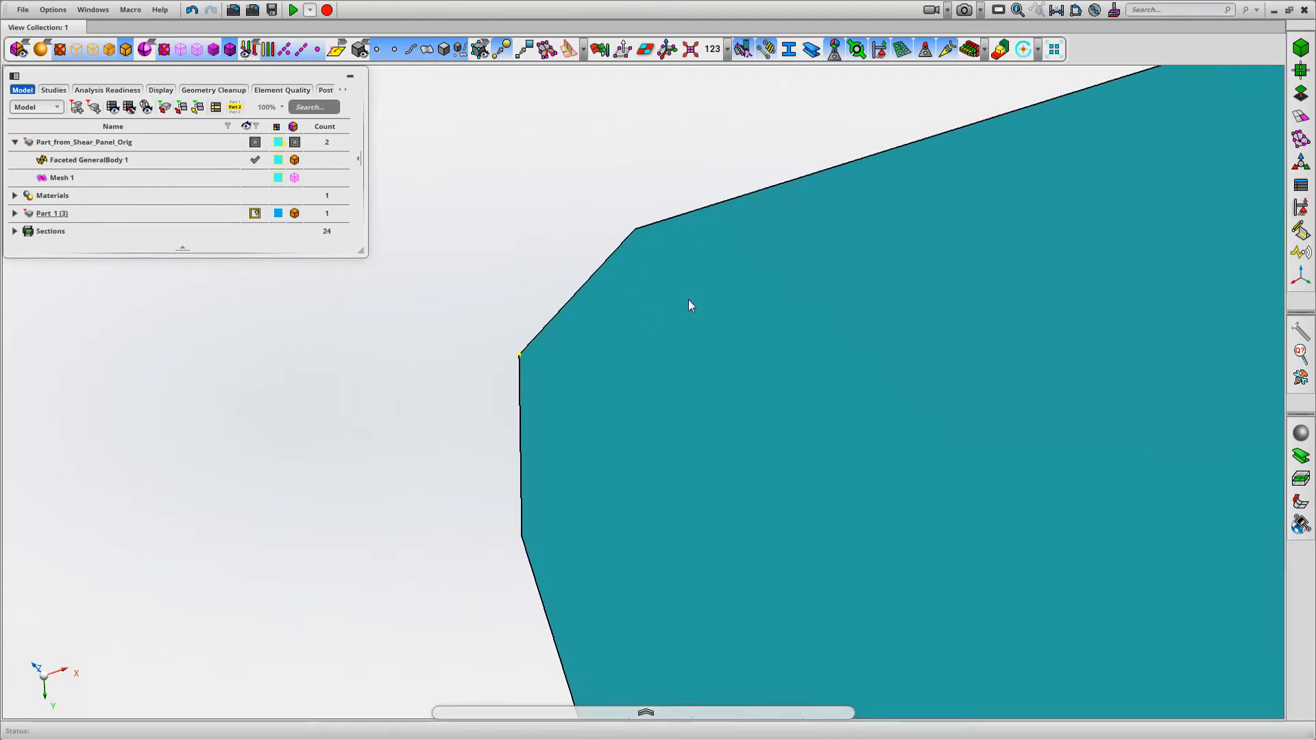
scroll(528, 182, down, 1)
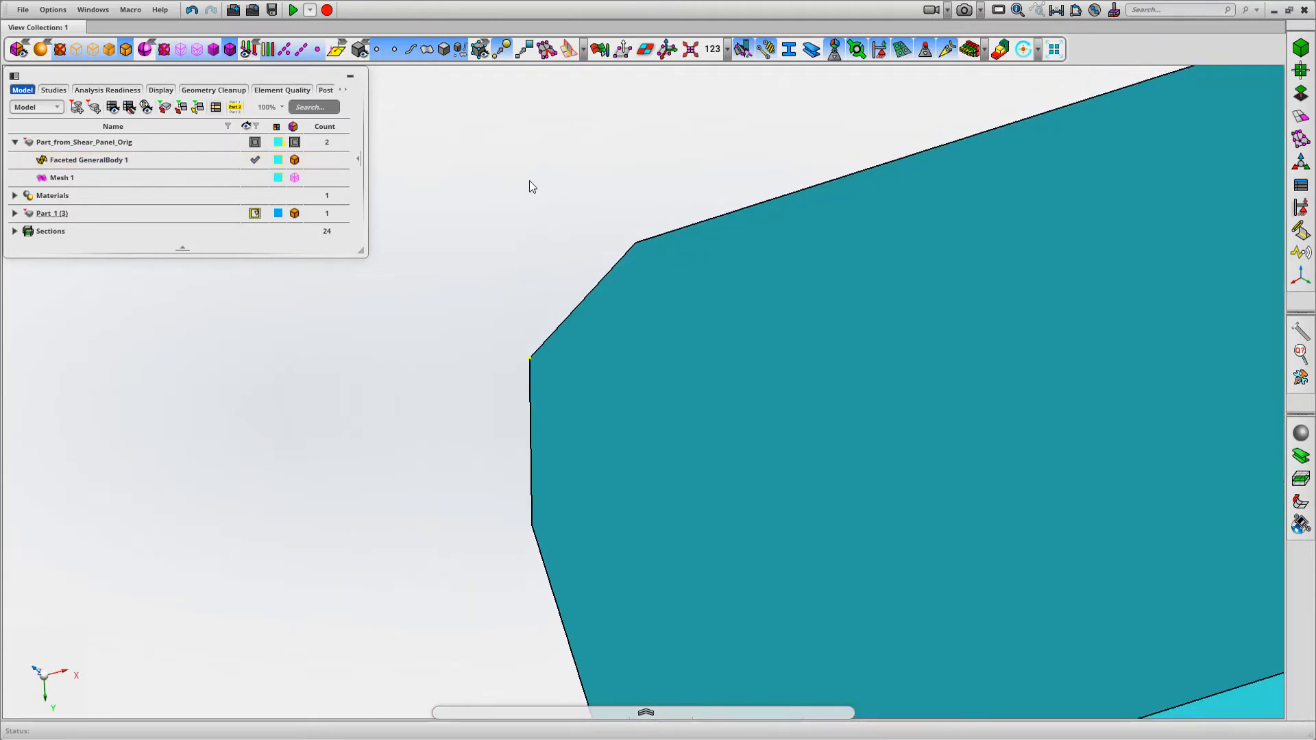
middle_drag(529, 180, 528, 172)
right_drag(498, 189, 434, 200)
middle_drag(434, 204, 455, 209)
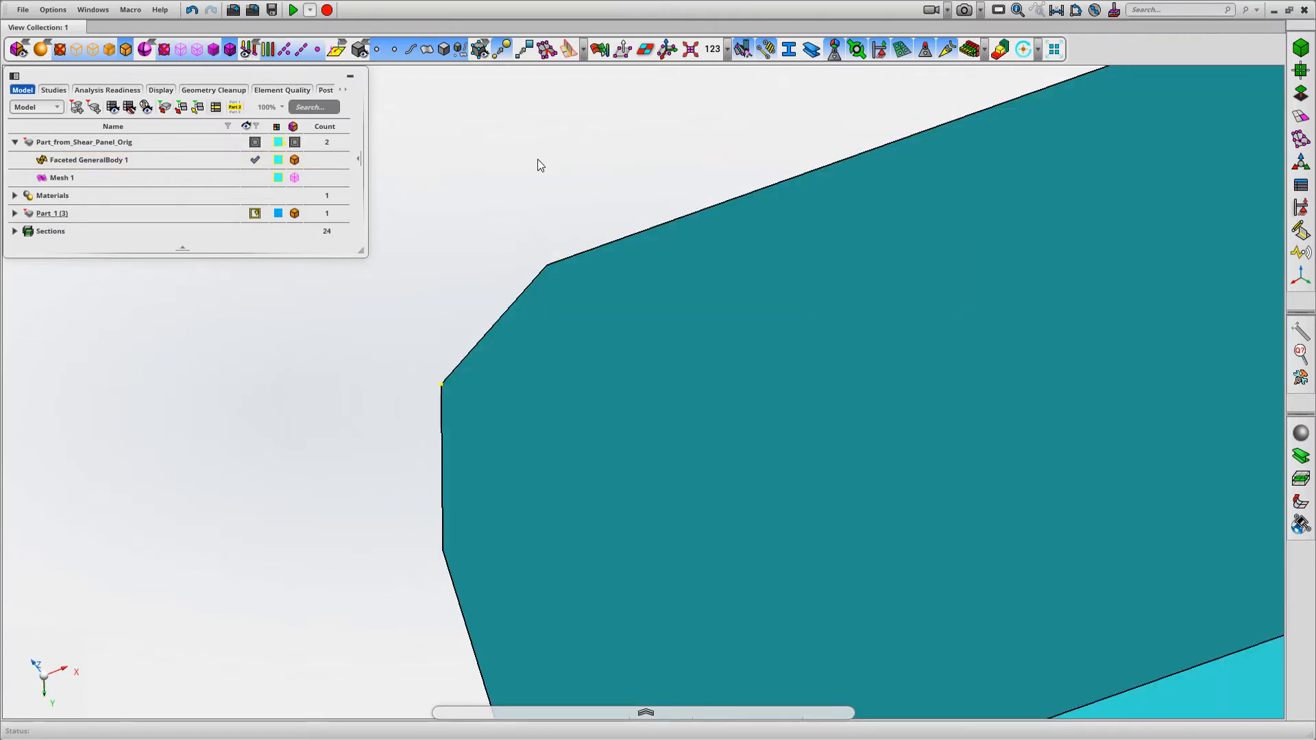
click(253, 179)
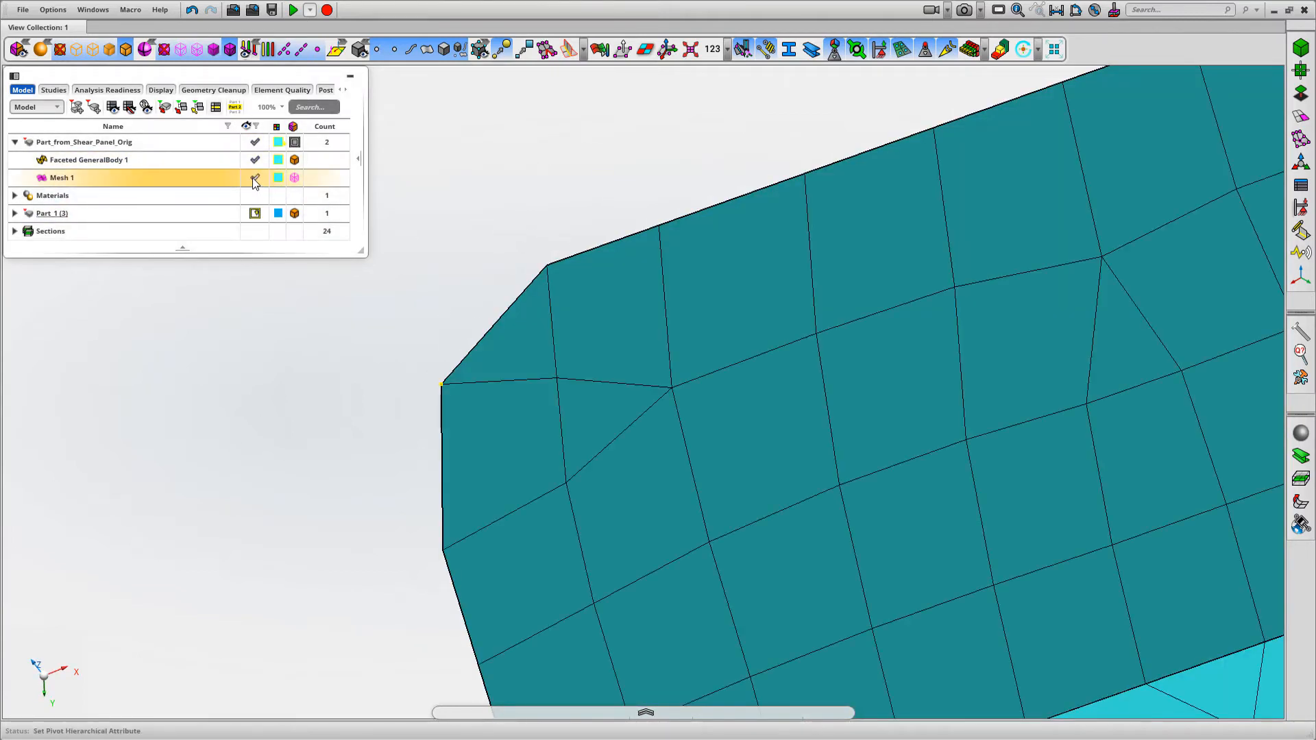
click(254, 180)
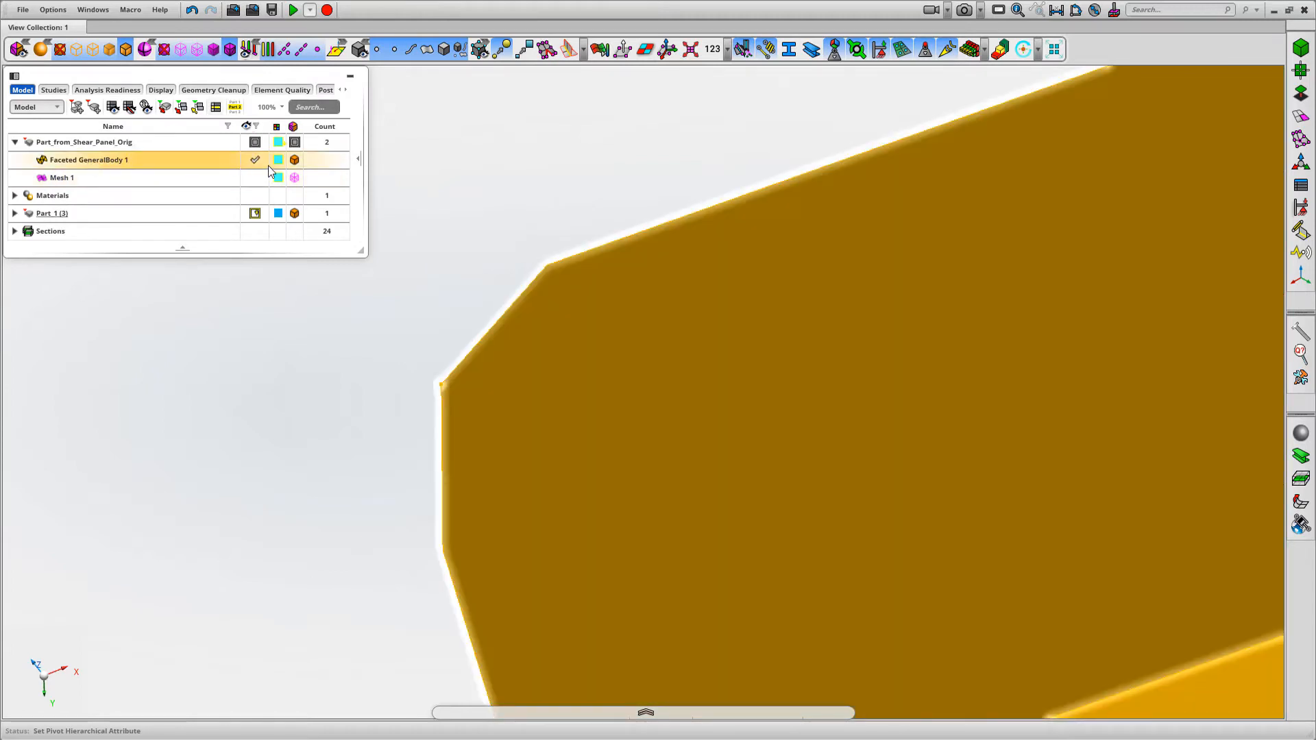
Examine the rest of the faceted body, including its circular hole, ribs and flange faces
scroll(525, 262, down, 7)
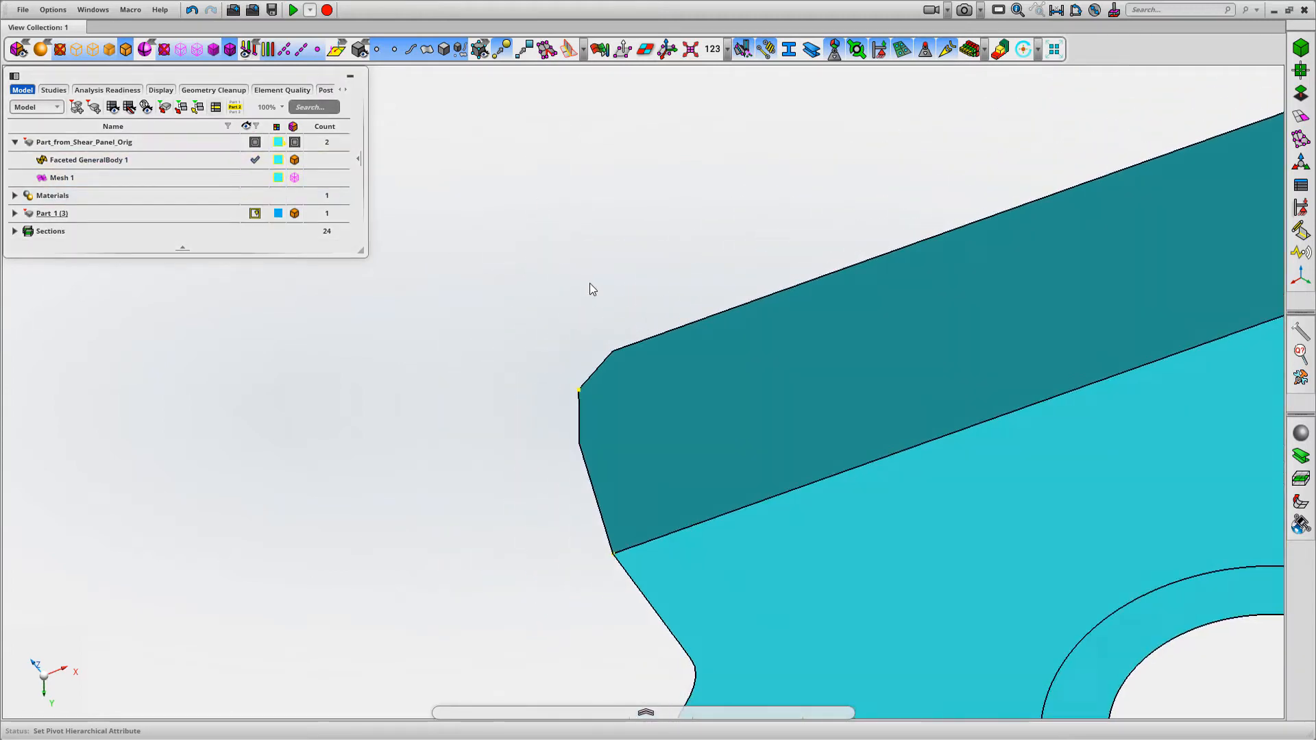
middle_drag(589, 282, 477, 274)
scroll(507, 281, down, 4)
middle_drag(555, 287, 354, 193)
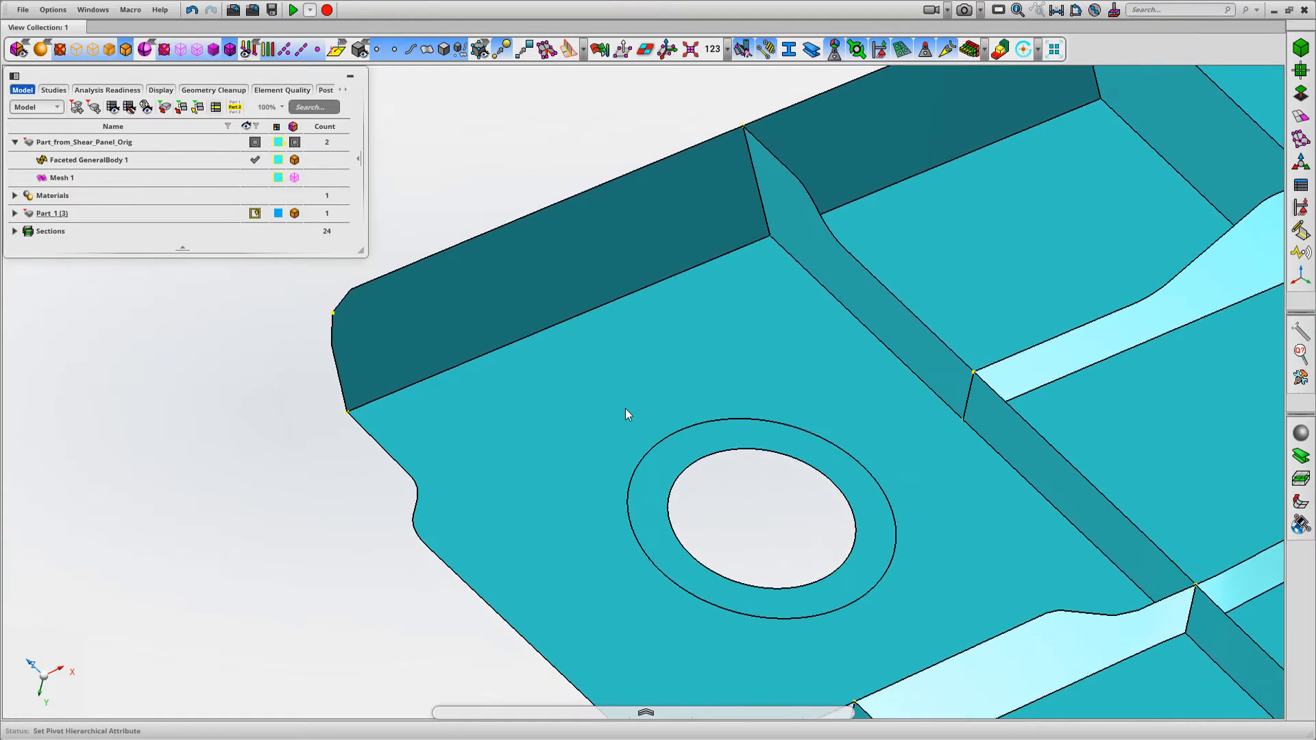
middle_drag(625, 408, 581, 334)
scroll(680, 372, down, 4)
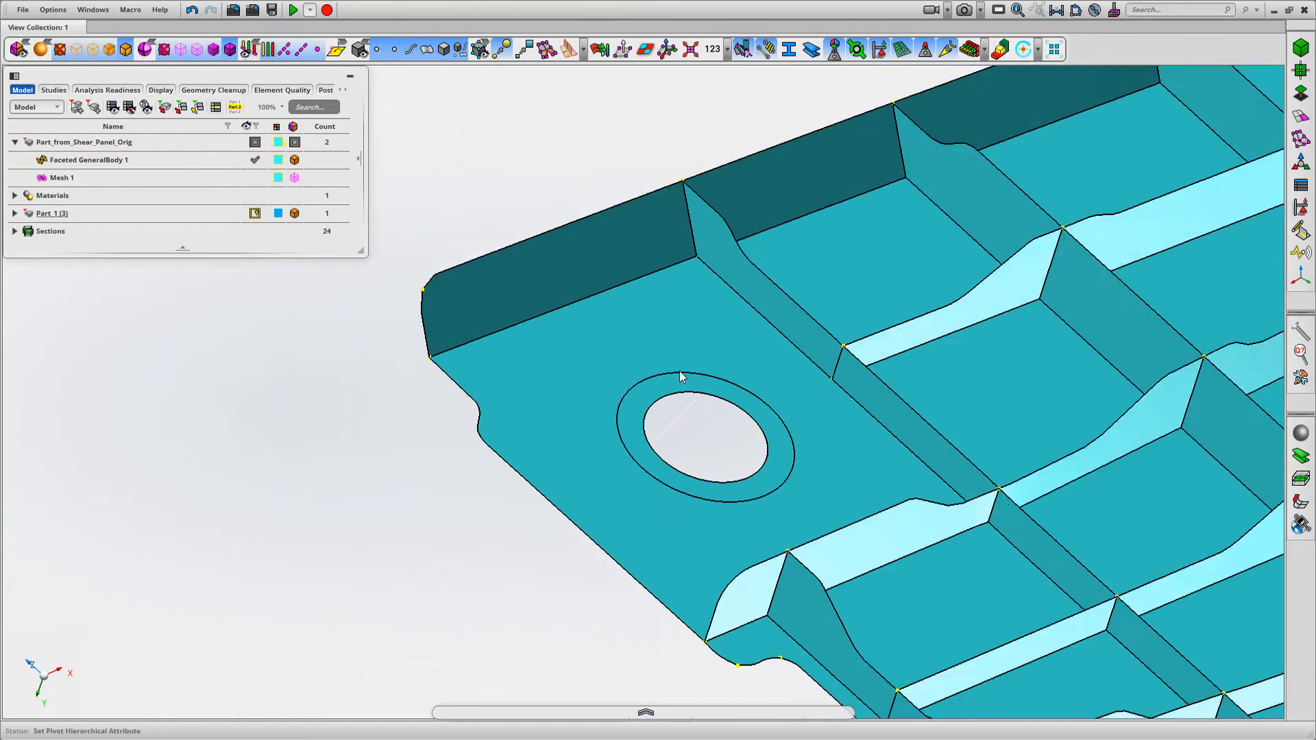
scroll(680, 371, down, 3)
middle_drag(562, 224, 479, 327)
scroll(479, 327, down, 3)
middle_drag(607, 251, 431, 261)
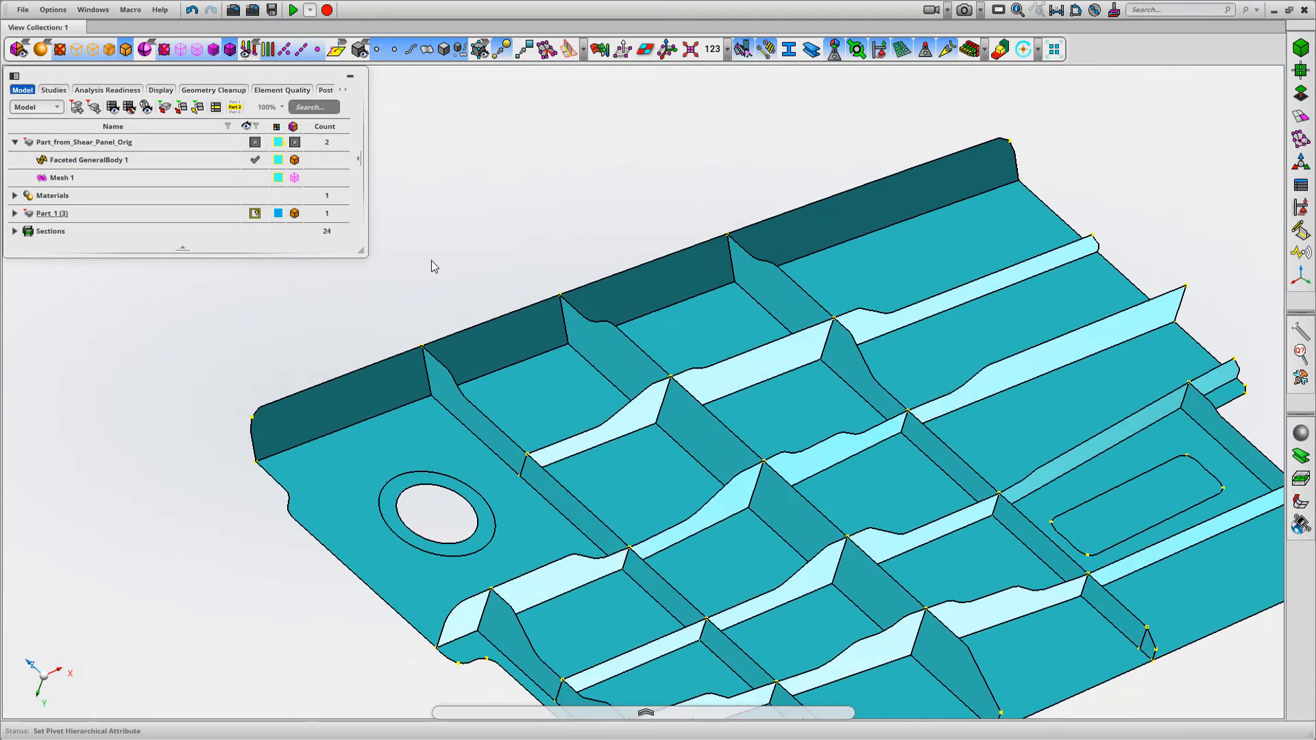
scroll(430, 261, down, 3)
Display Mesh 1 together with the faceted body and view the panel from its ribbed side
click(255, 178)
mouse_move(514, 205)
middle_down()
mouse_move(425, 241)
mouse_move(519, 194)
mouse_move(499, 200)
mouse_move(512, 187)
mouse_move(532, 213)
middle_up()
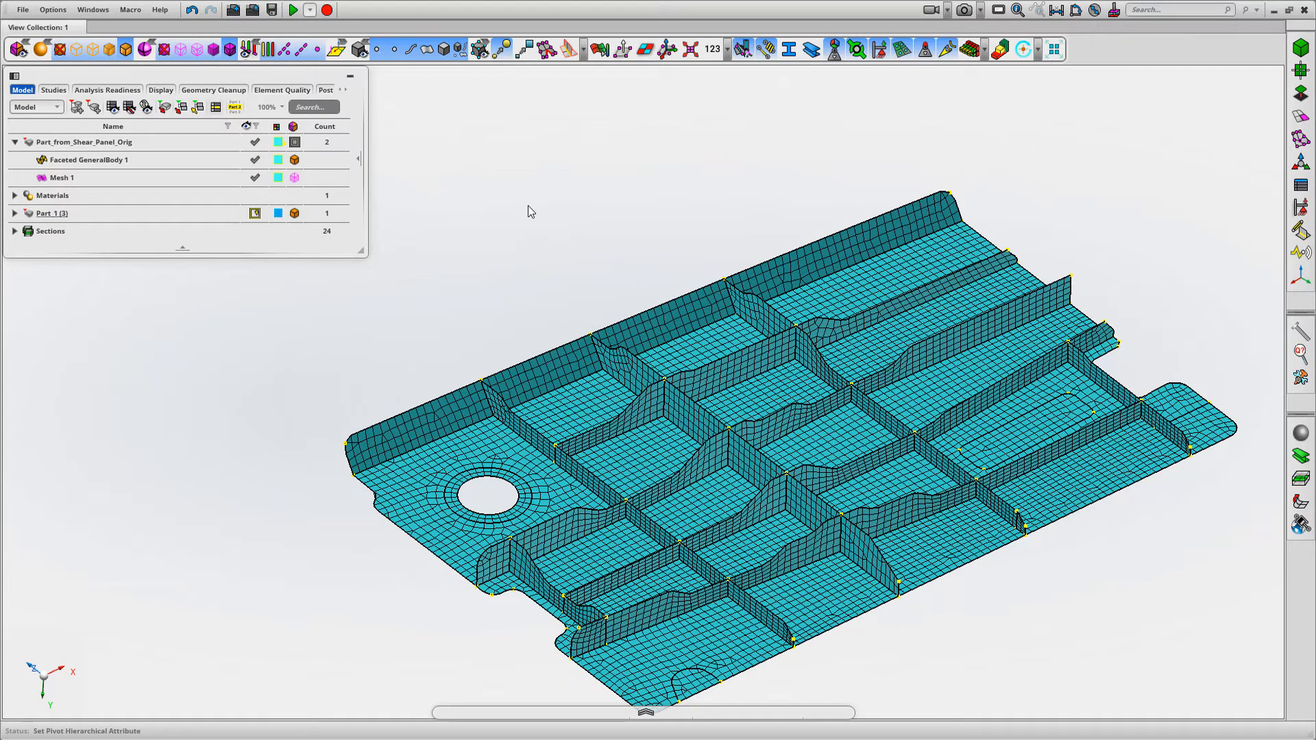
middle_drag(555, 240, 567, 240)
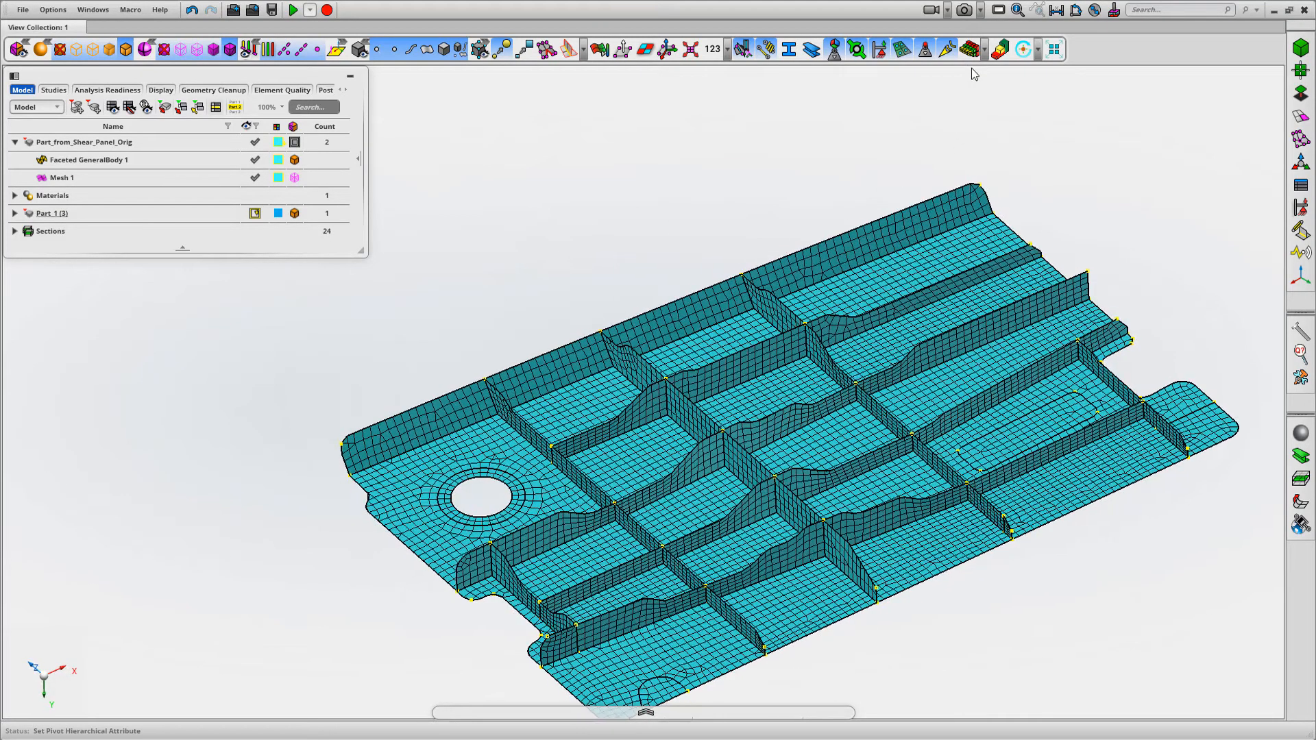
click(973, 54)
click(973, 53)
mouse_move(585, 275)
middle_down()
mouse_move(582, 253)
mouse_move(558, 273)
mouse_move(596, 270)
middle_up()
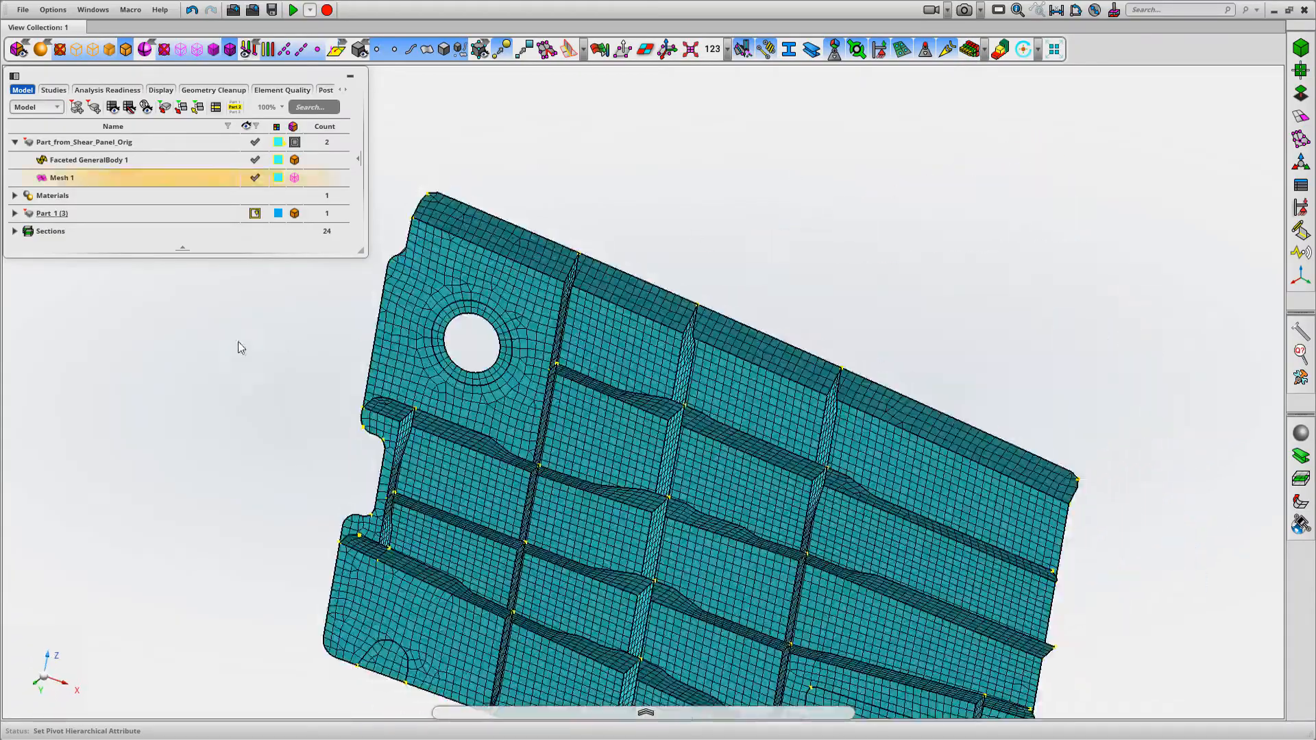
Show the solid Part 1 (3) over the meshed panel to compare its pocket cut-outs with the mesh
click(250, 213)
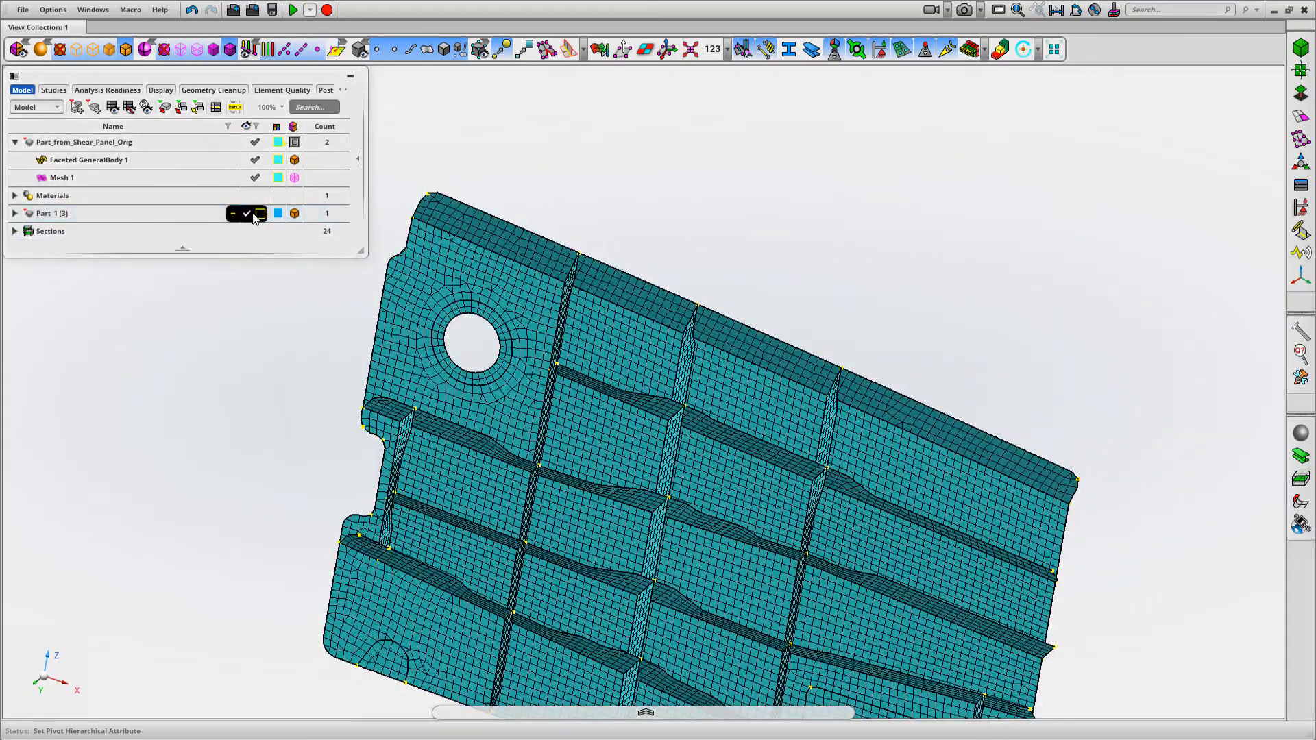
click(259, 214)
middle_drag(812, 267, 594, 277)
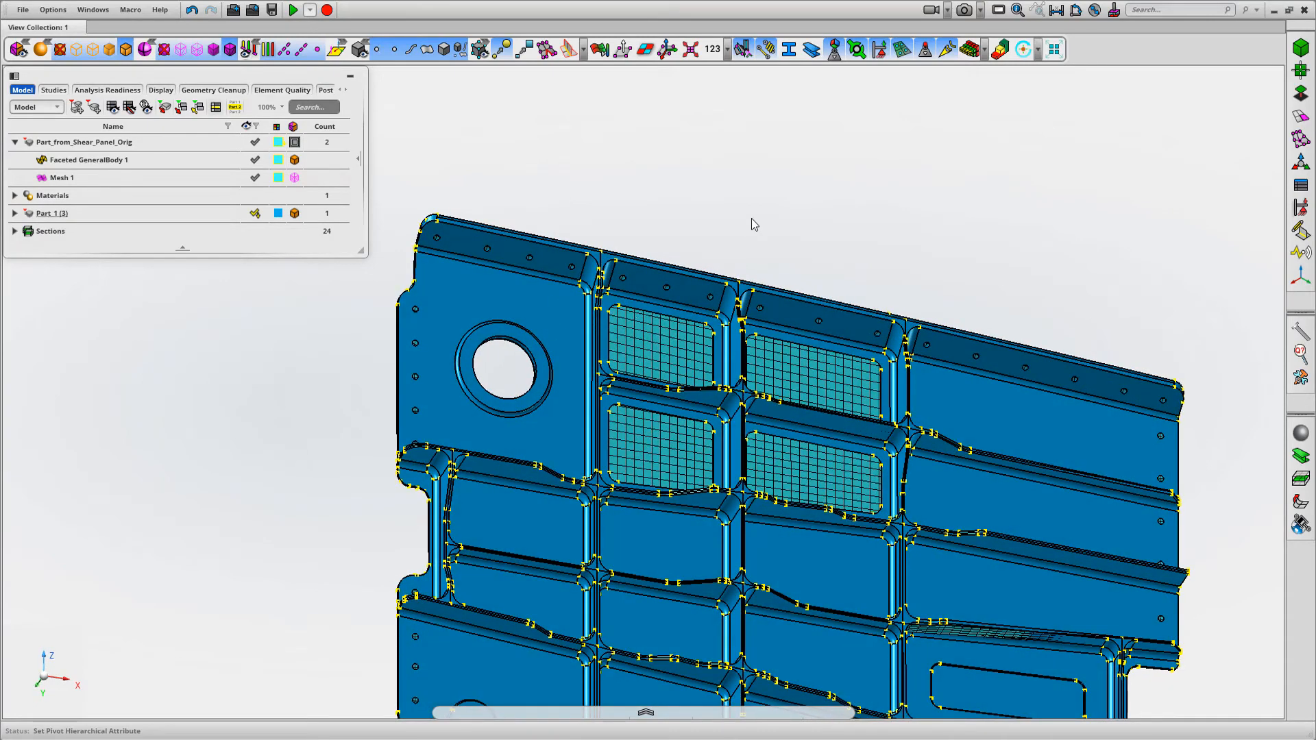
middle_drag(764, 233, 763, 236)
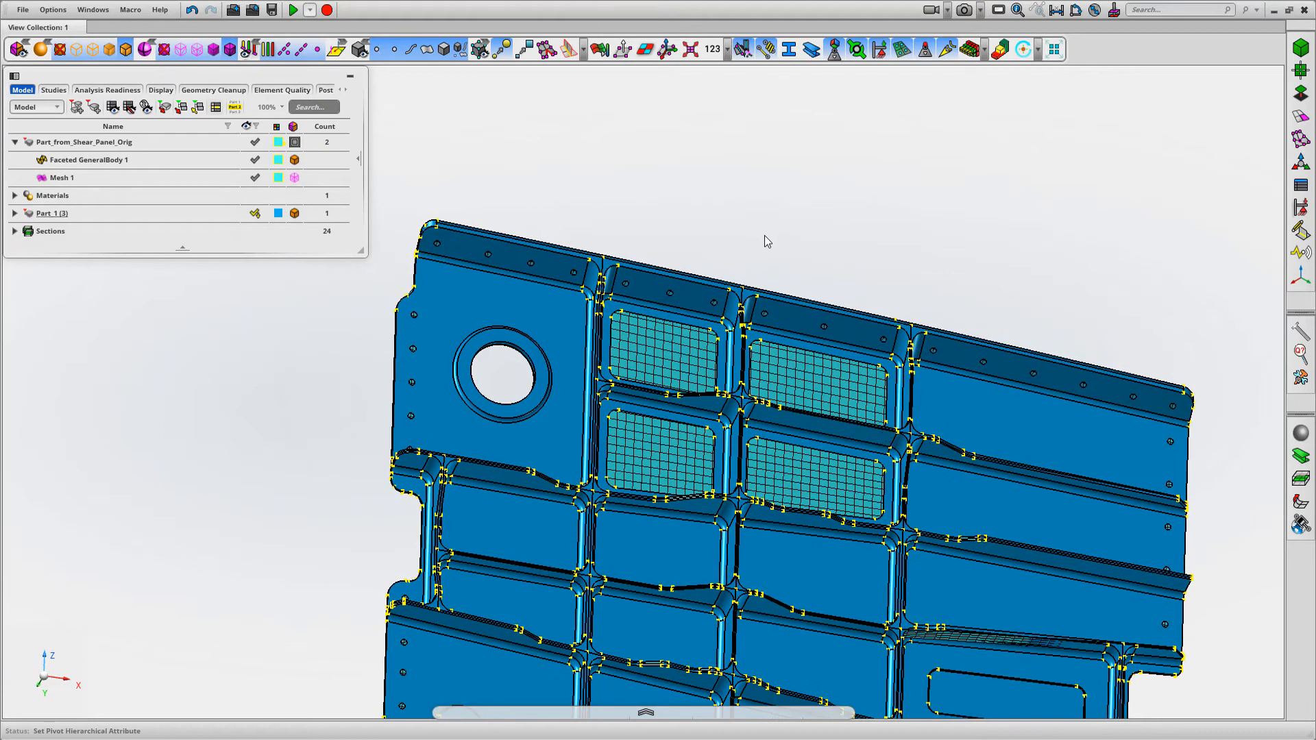
Split the panel face behind one upper pocket cut-out with Split Surfaces, using all selected curves and the cut-out's contiguous edge loop
click(1300, 94)
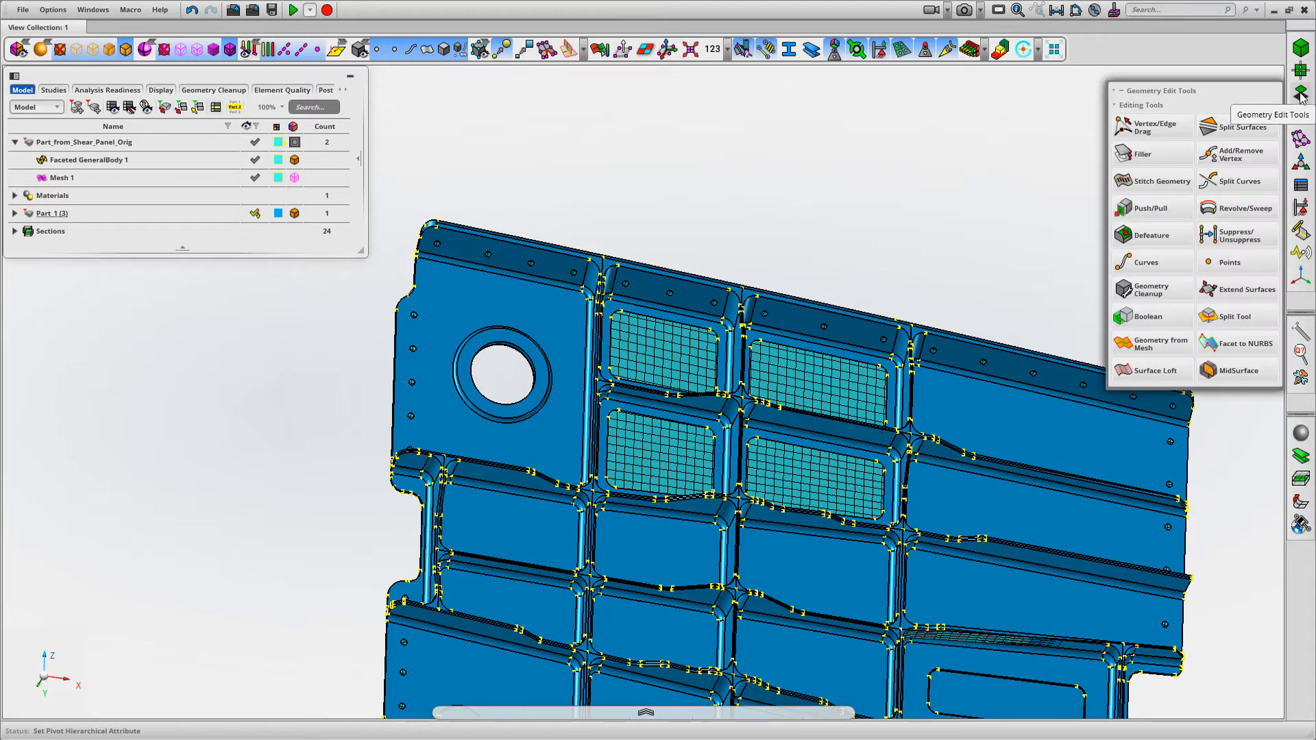
click(1242, 117)
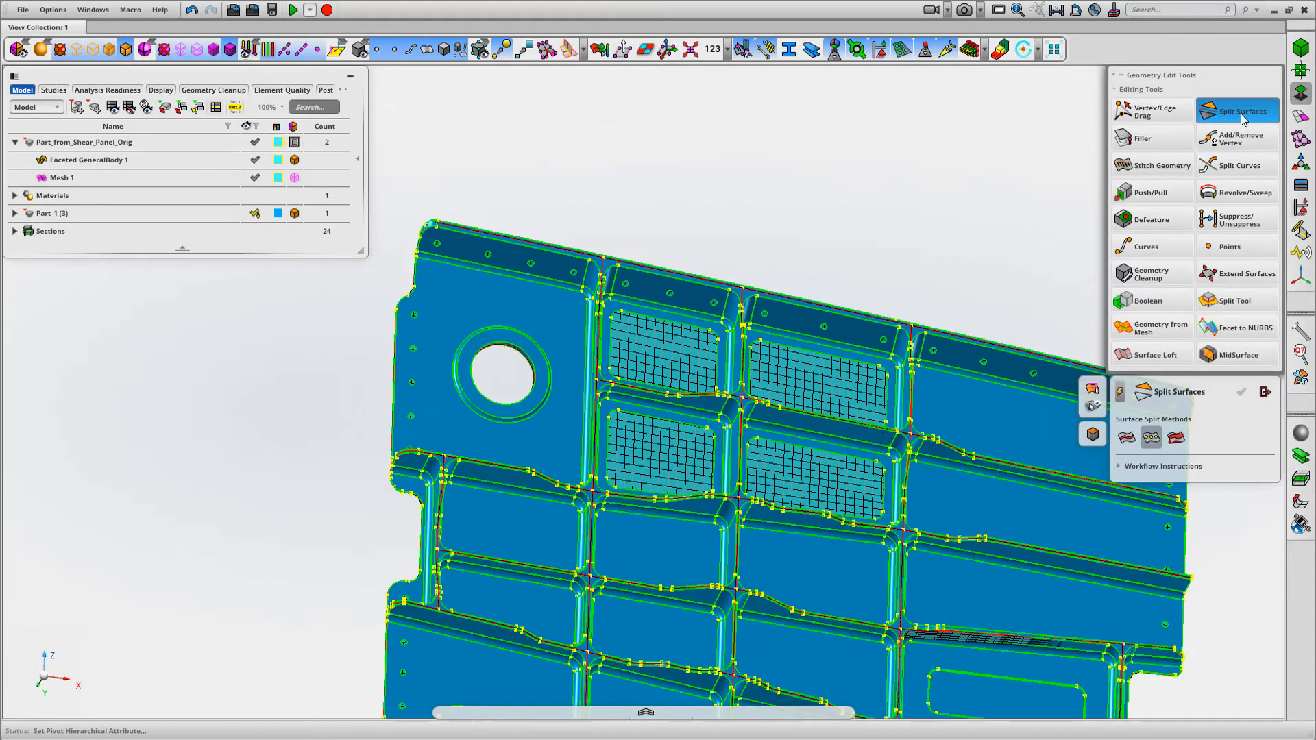
click(1131, 437)
click(1128, 439)
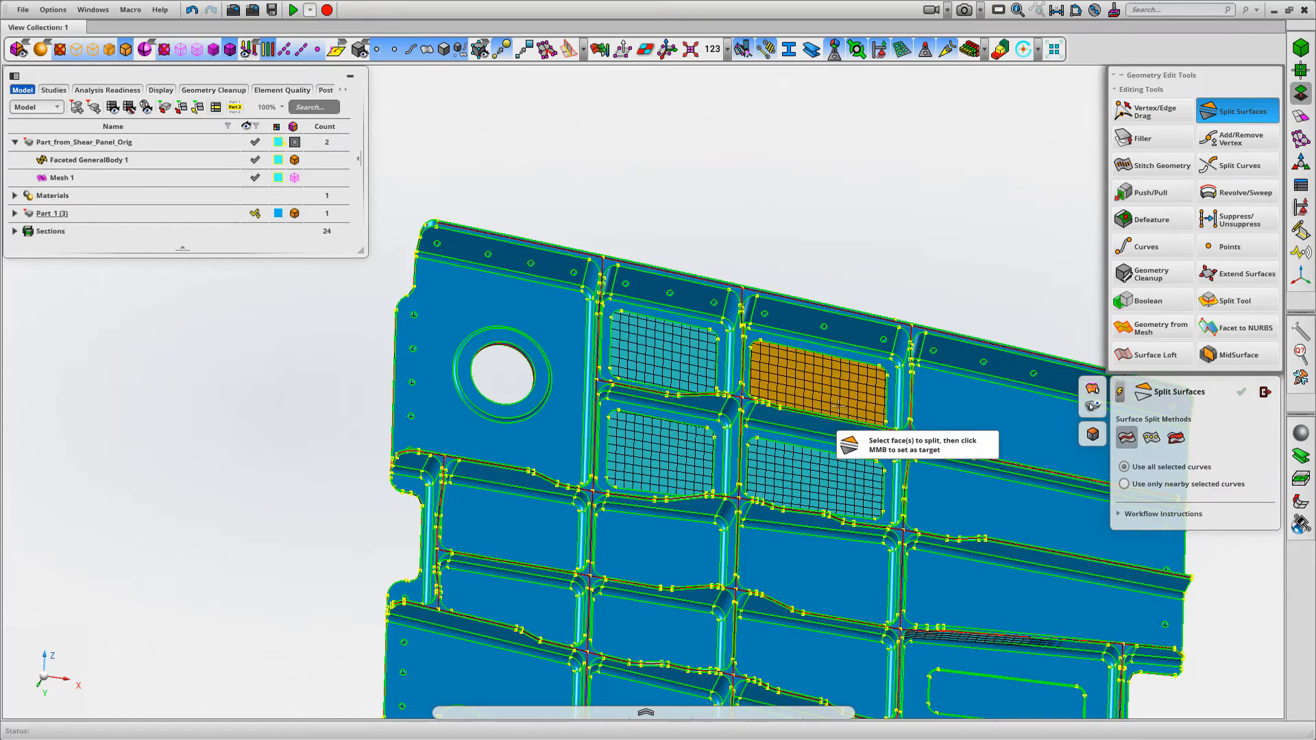
click(836, 406)
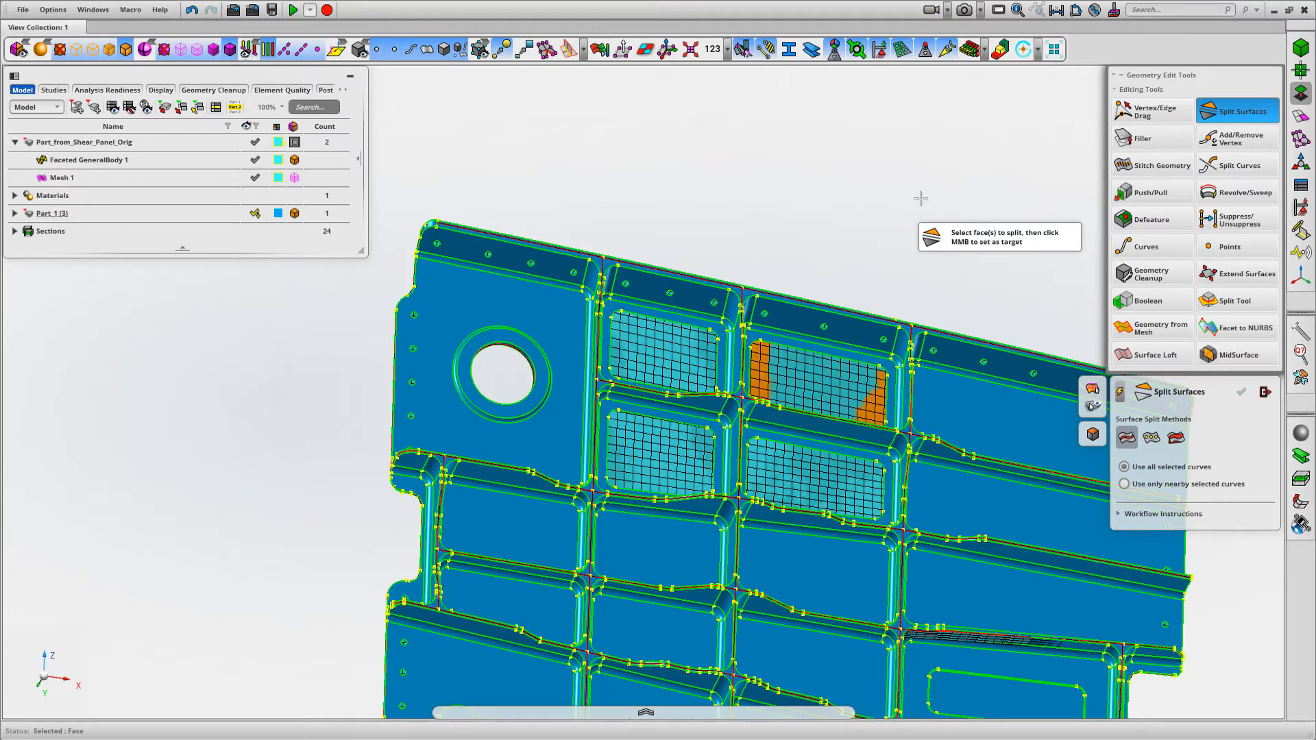
scroll(976, 259, up, 5)
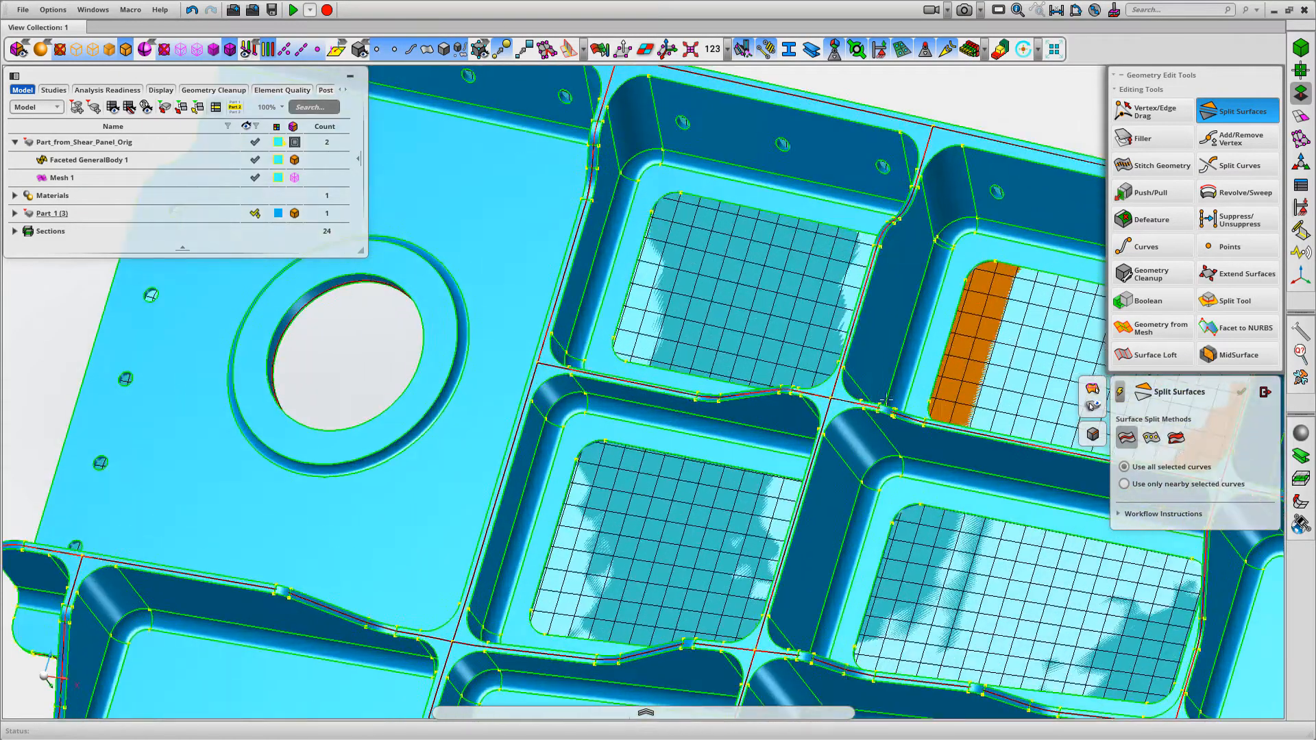
middle_drag(975, 259, 723, 257)
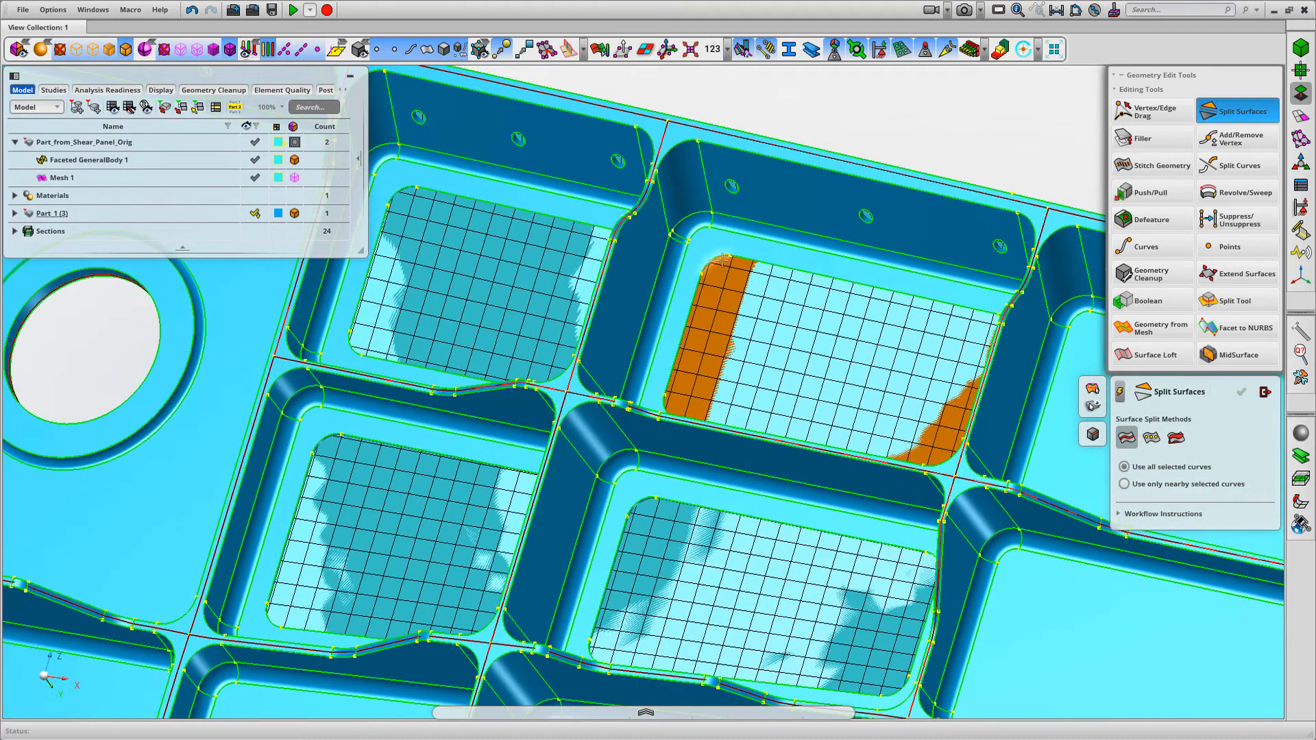
right_click(720, 256)
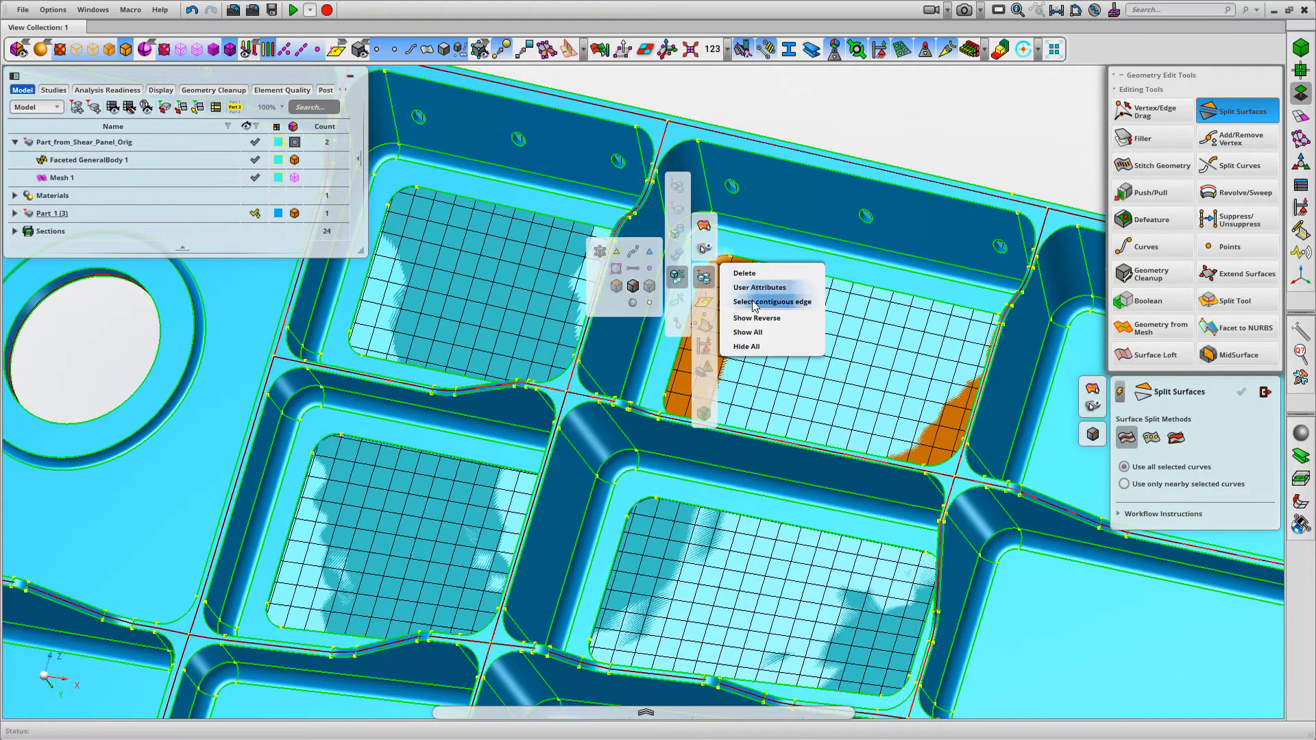
click(751, 293)
middle_click(894, 129)
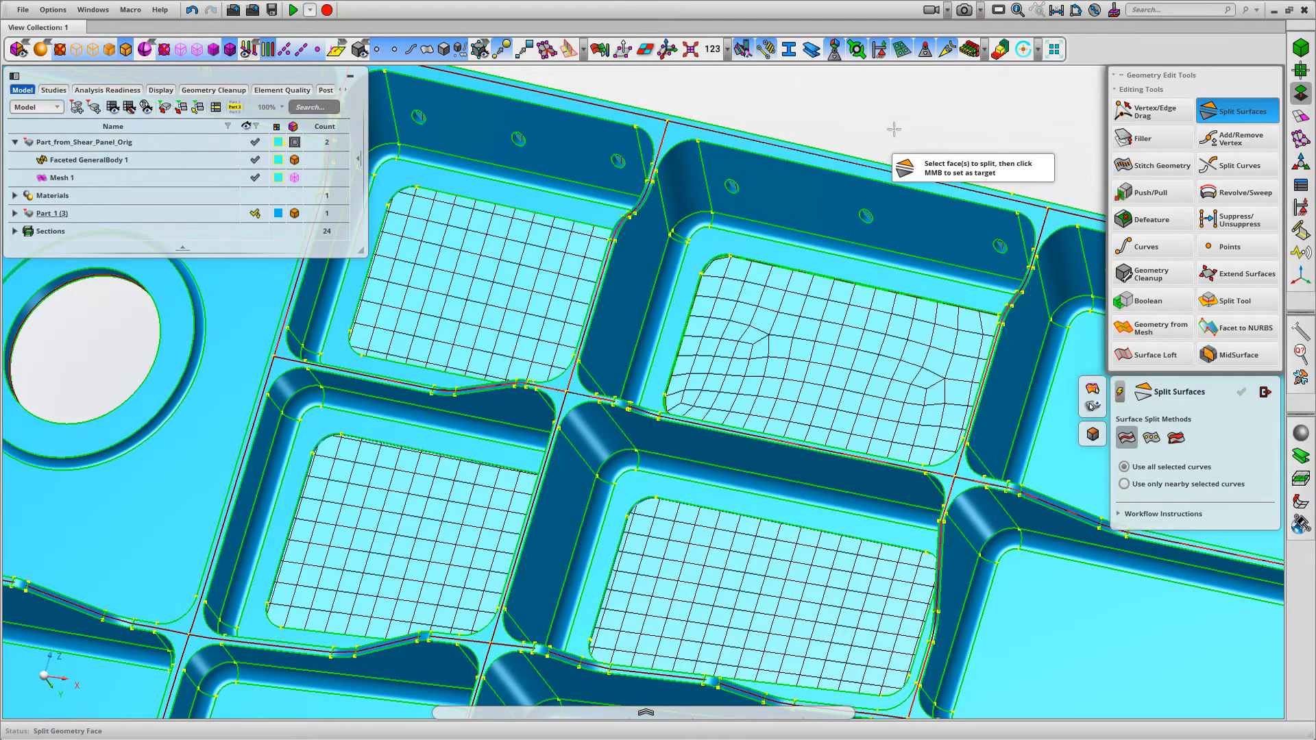
Hide the solid Part 1 (3) and inspect the pocket outline imprinted on the panel face and its surrounding mesh
scroll(961, 179, down, 3)
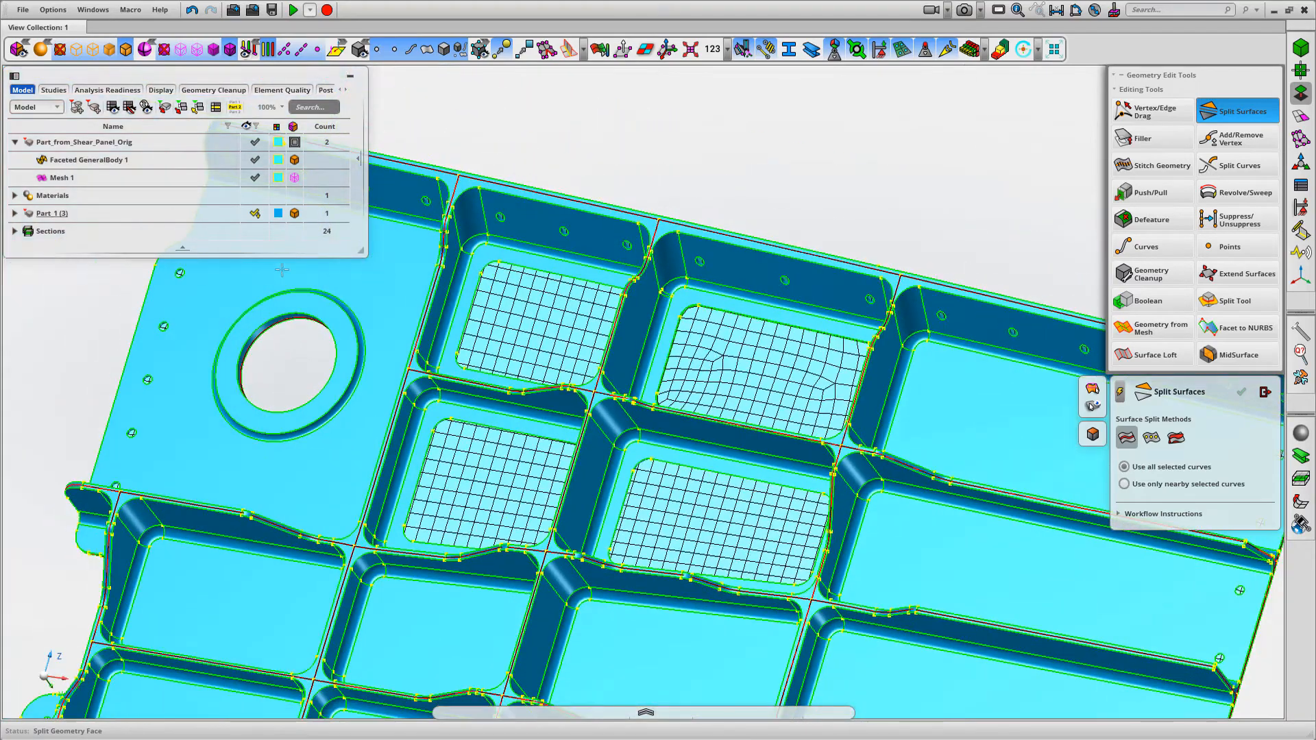
mouse_move(258, 216)
click(261, 214)
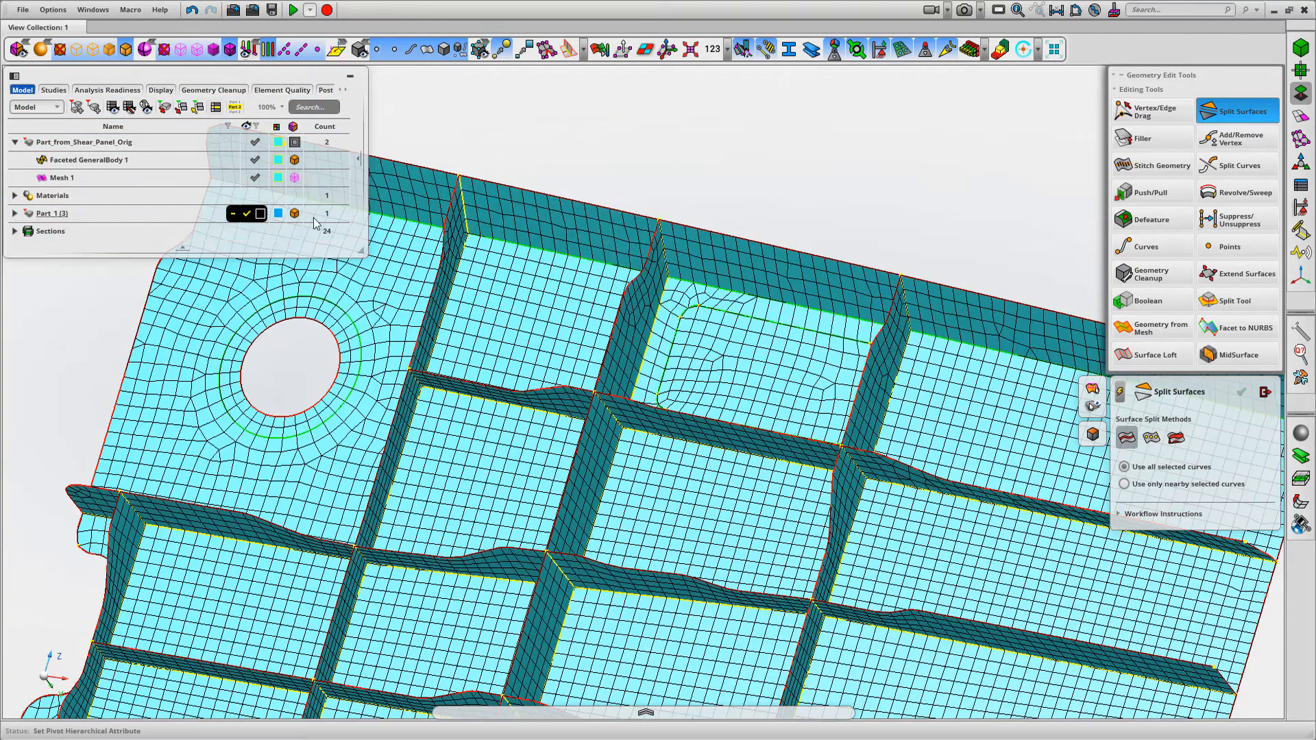
scroll(682, 346, up, 5)
middle_drag(713, 358, 675, 427)
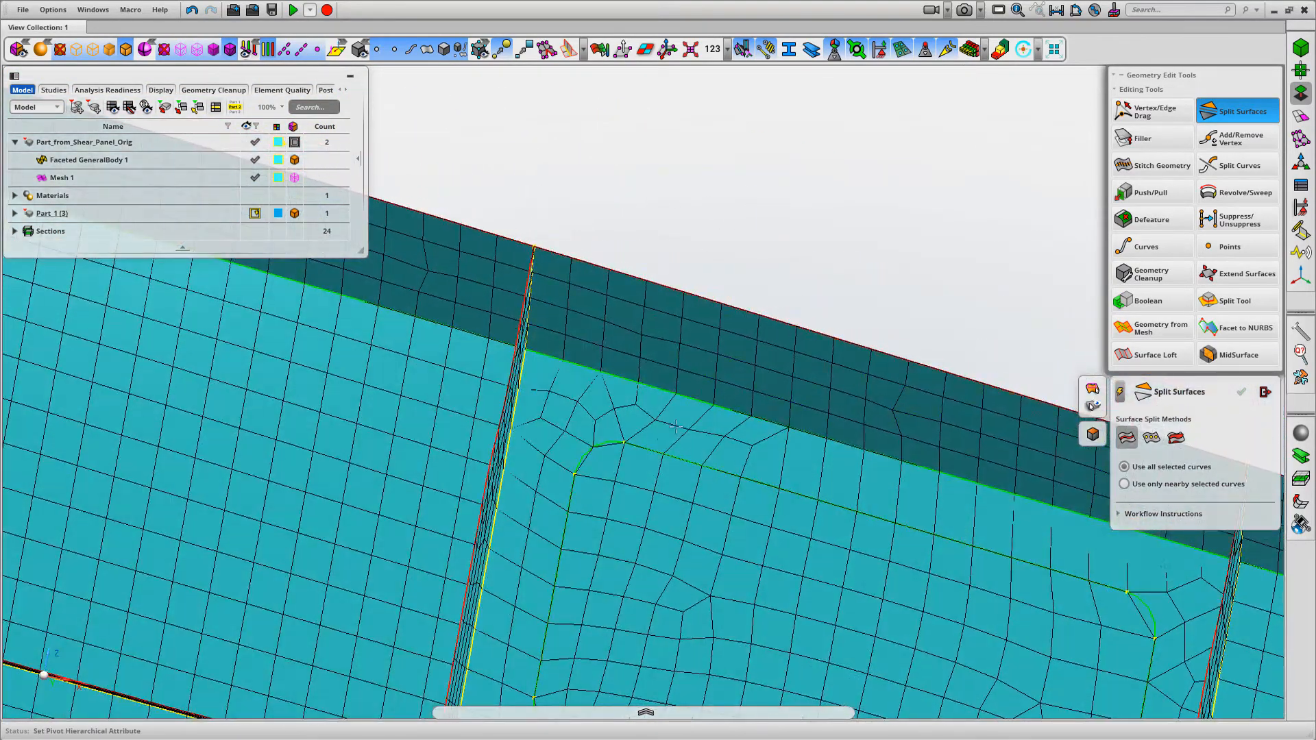
scroll(722, 499, down, 6)
scroll(756, 202, down, 2)
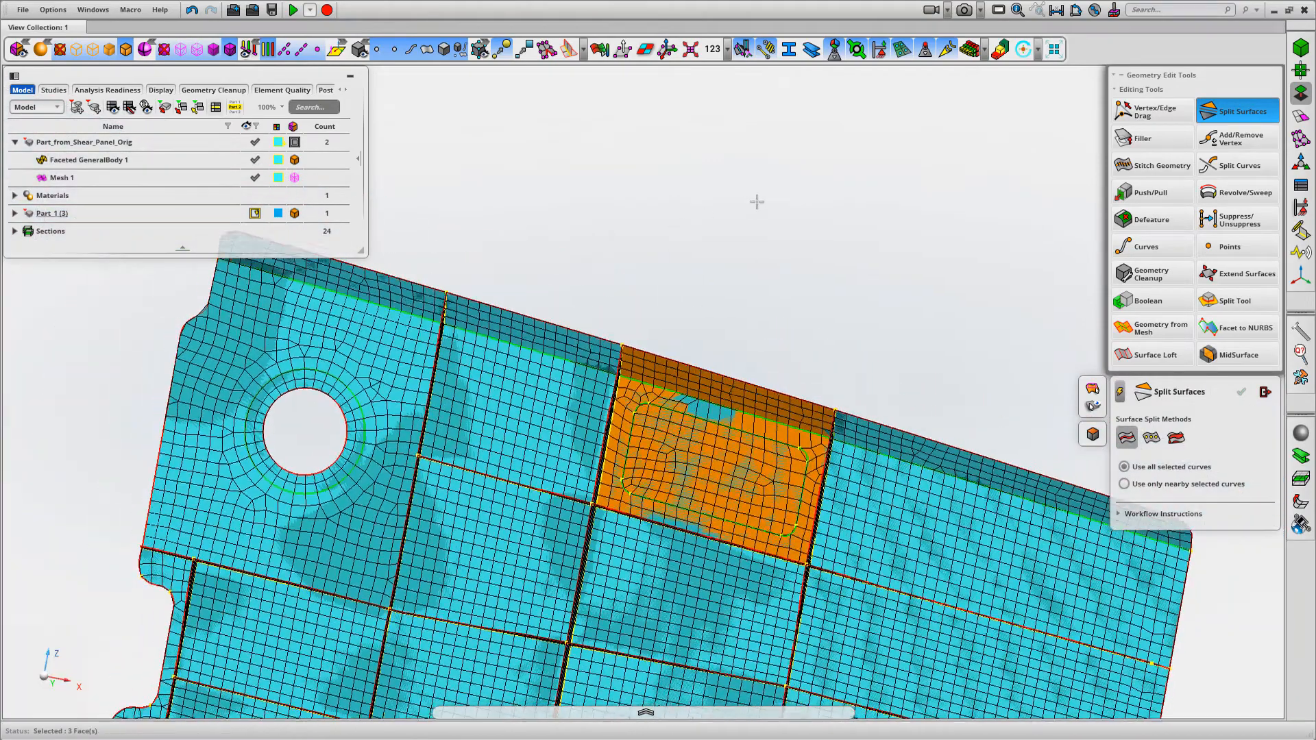
Clear the face selection, show the solid Part 1 (3) again and view the four cut-outs from the panel's flat back
click(760, 150)
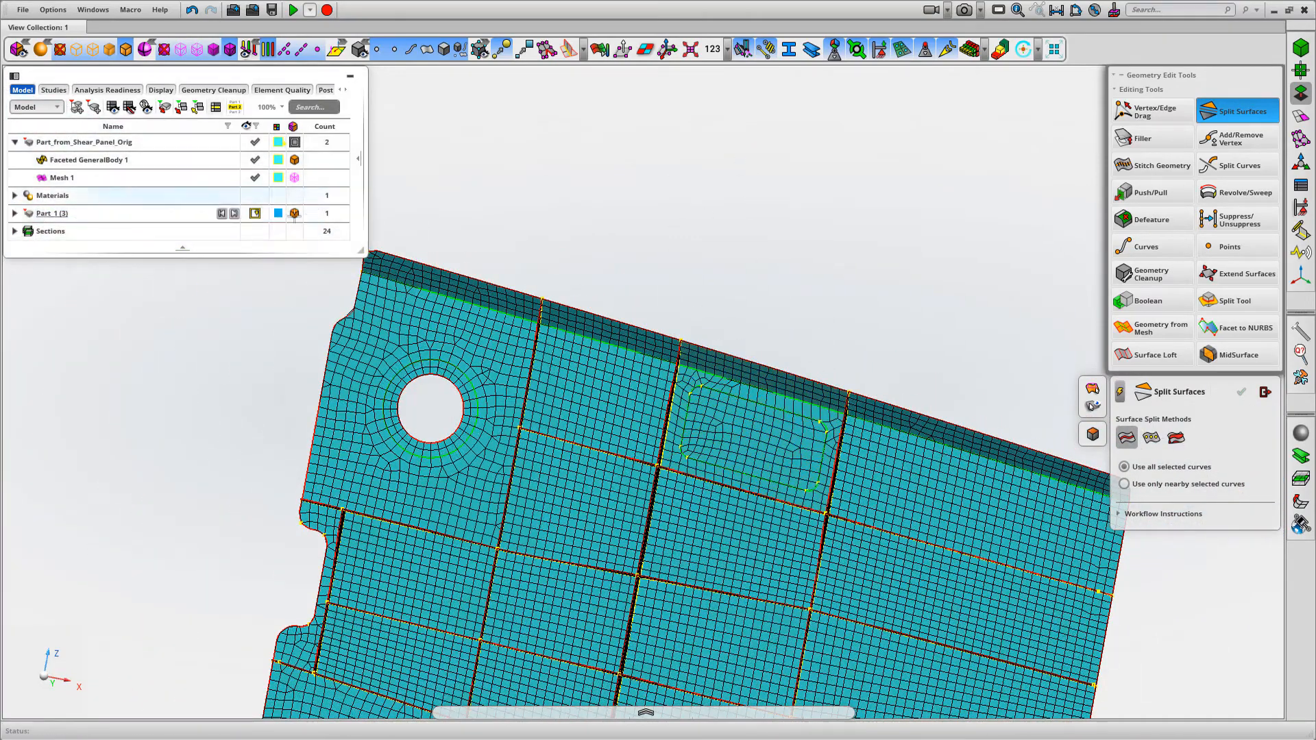
click(247, 216)
middle_drag(754, 212, 903, 187)
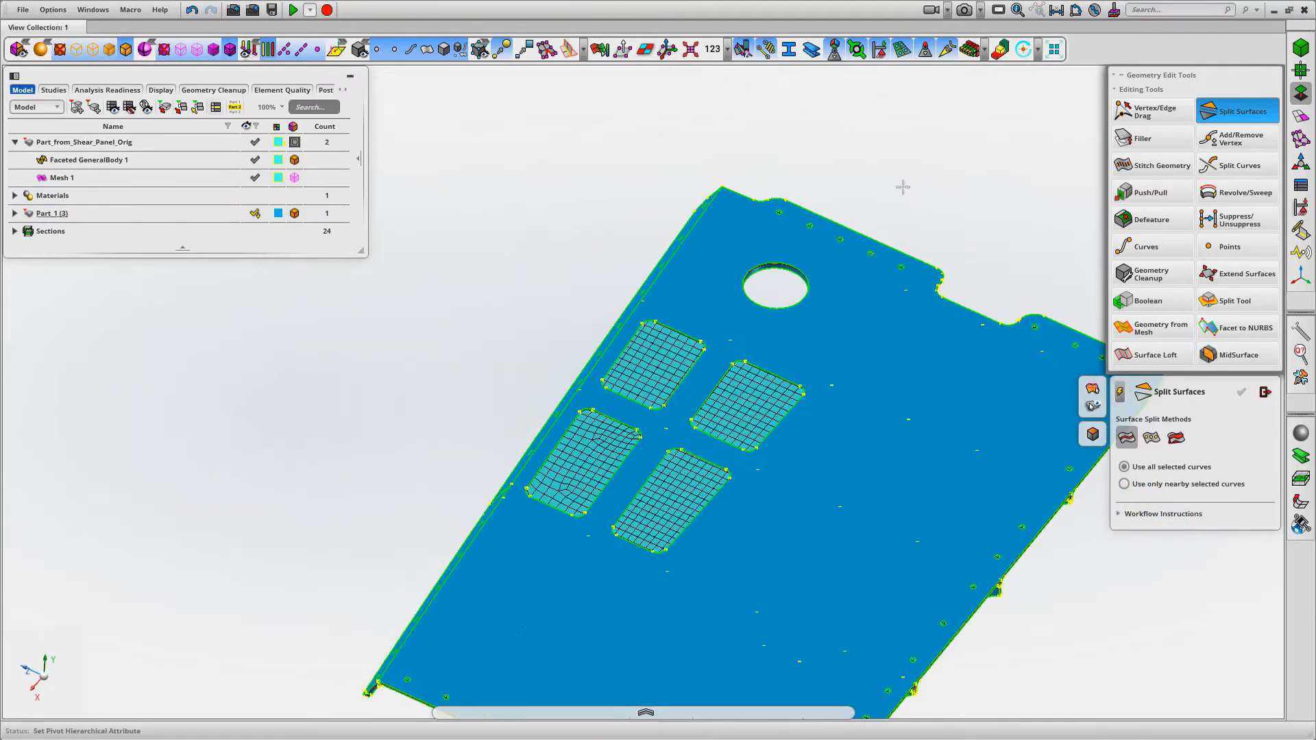
Split the panel faces behind the two pocket cut-outs nearest the round hole, using each cut-out's contiguous edge loop
scroll(770, 456, up, 3)
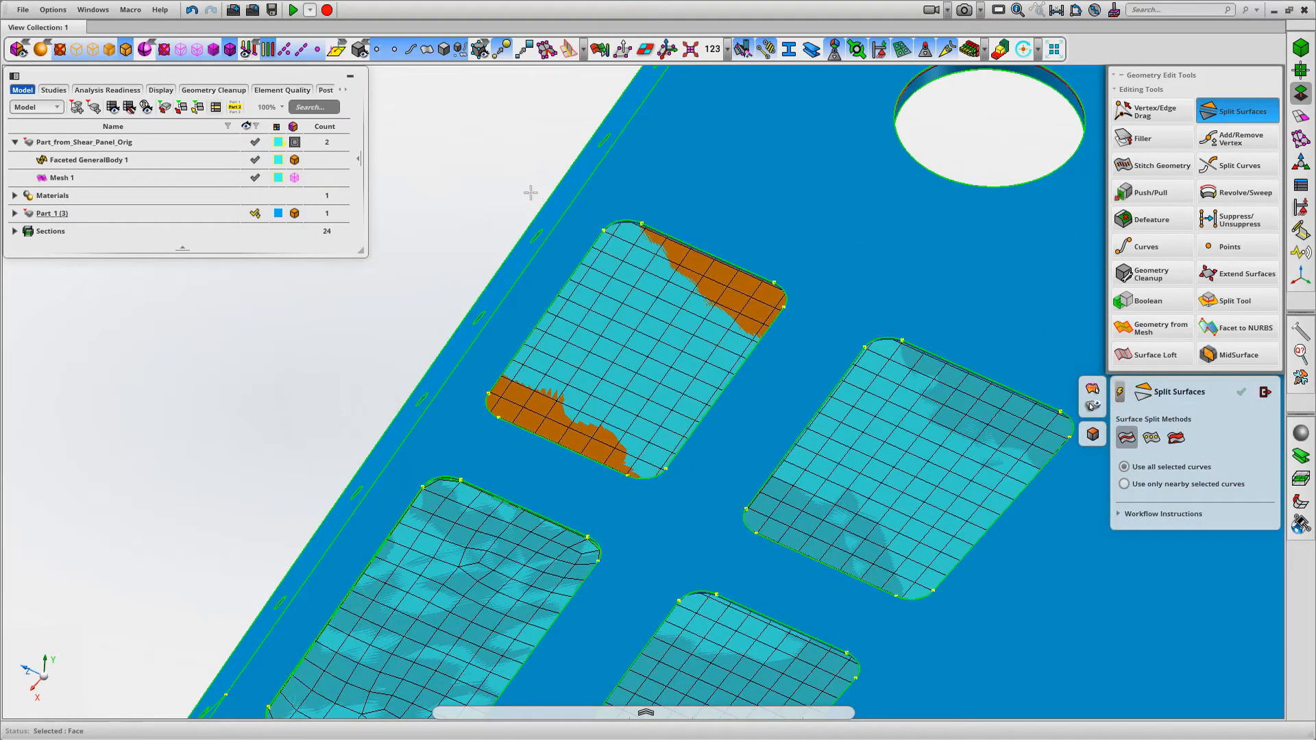
right_click(676, 237)
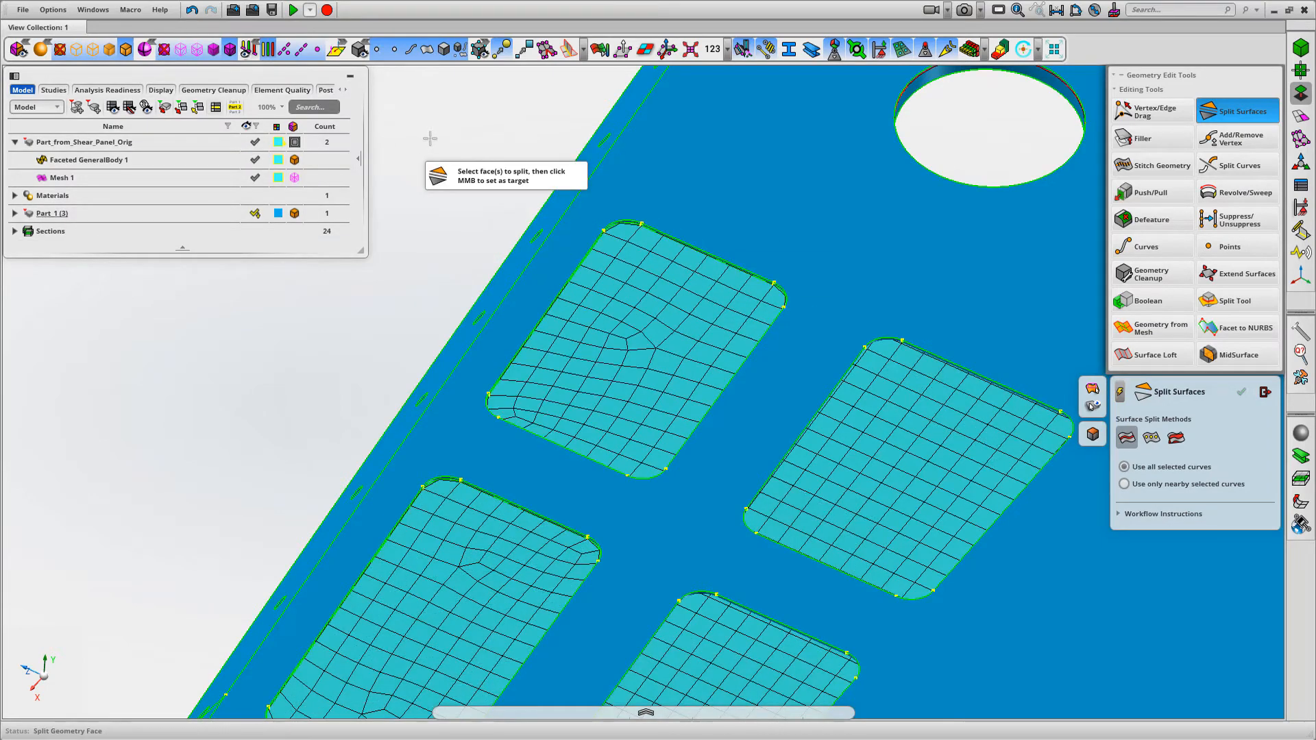
click(898, 387)
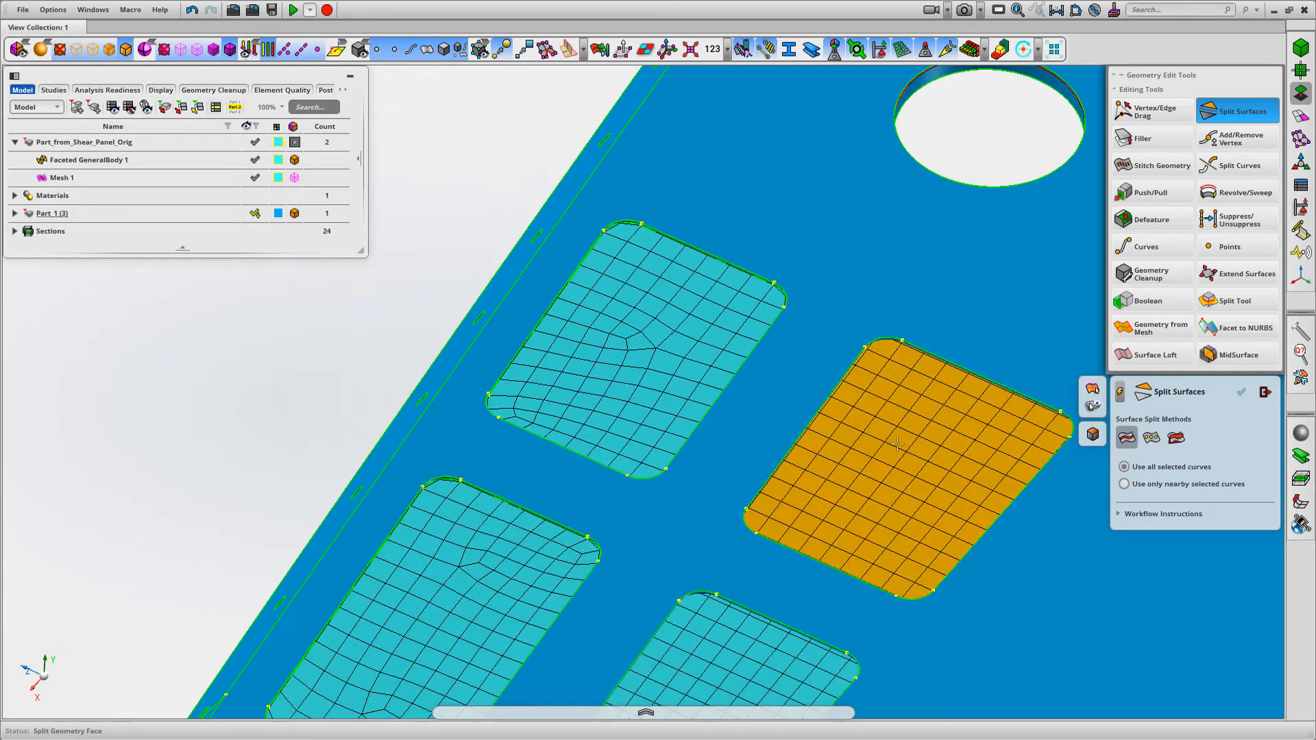
right_click(920, 344)
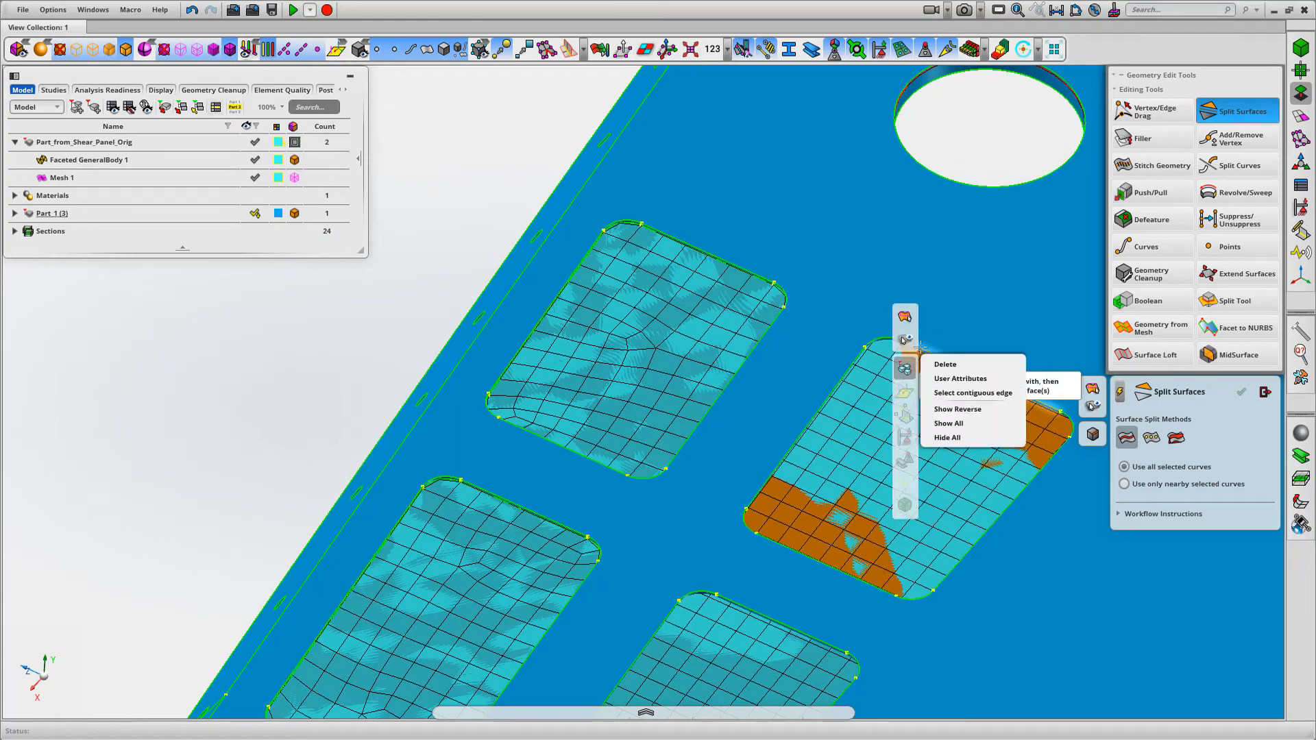
click(966, 384)
middle_click(502, 175)
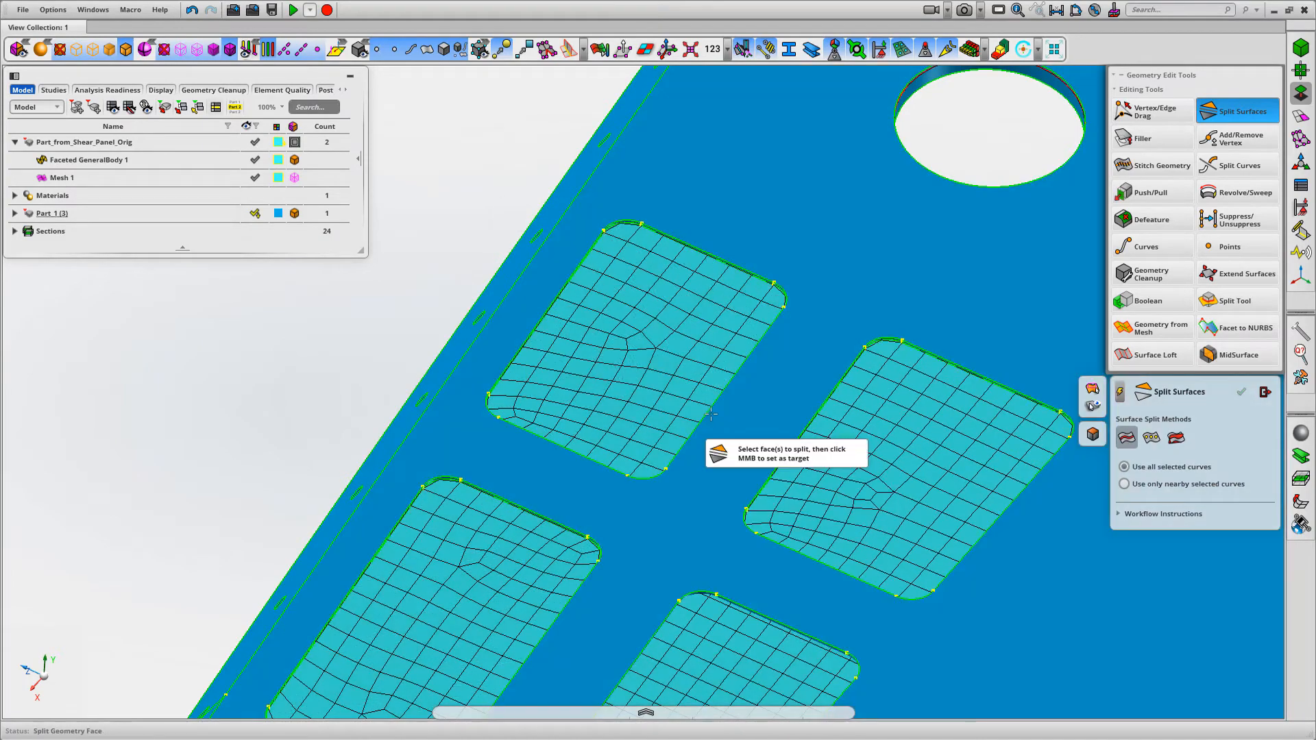
Split the panel face behind the remaining unsplit pocket cut-out, using its contiguous edge loop
scroll(708, 419, down, 4)
middle_drag(700, 287, 677, 130)
scroll(644, 403, up, 4)
click(683, 371)
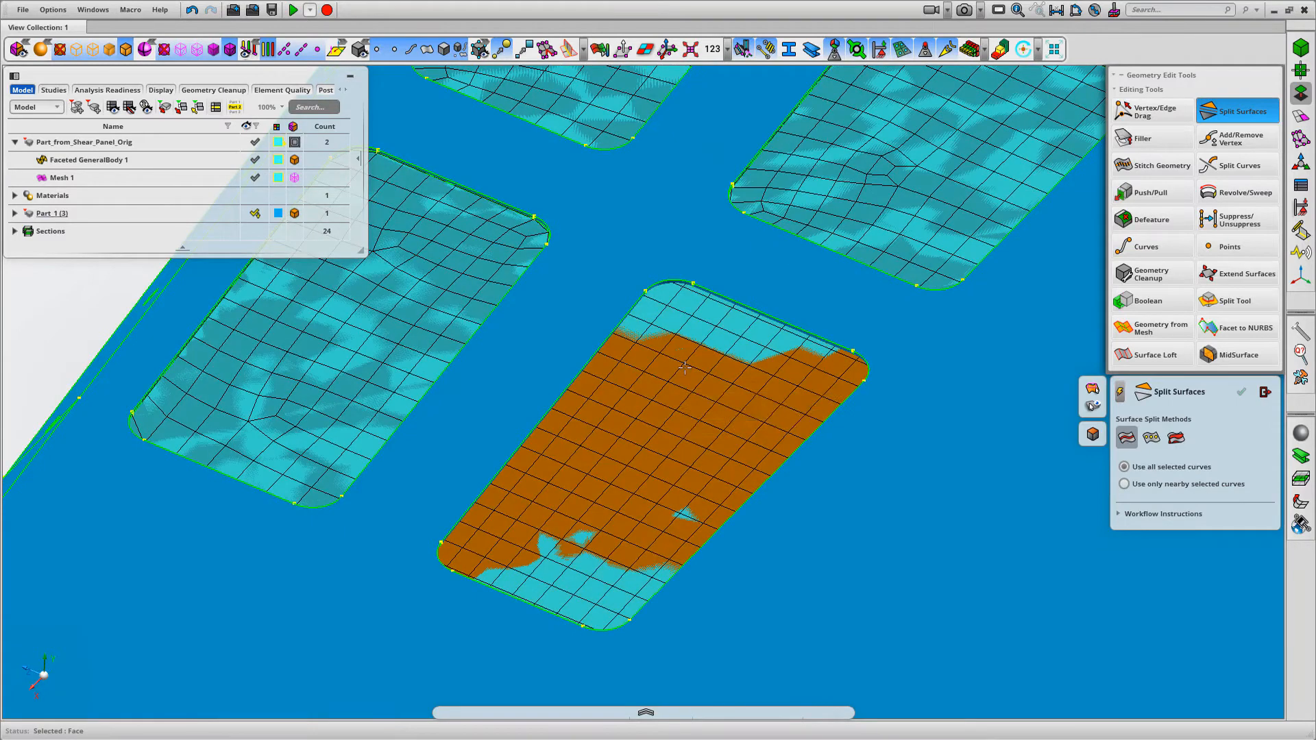
right_click(678, 287)
click(717, 324)
middle_click(677, 399)
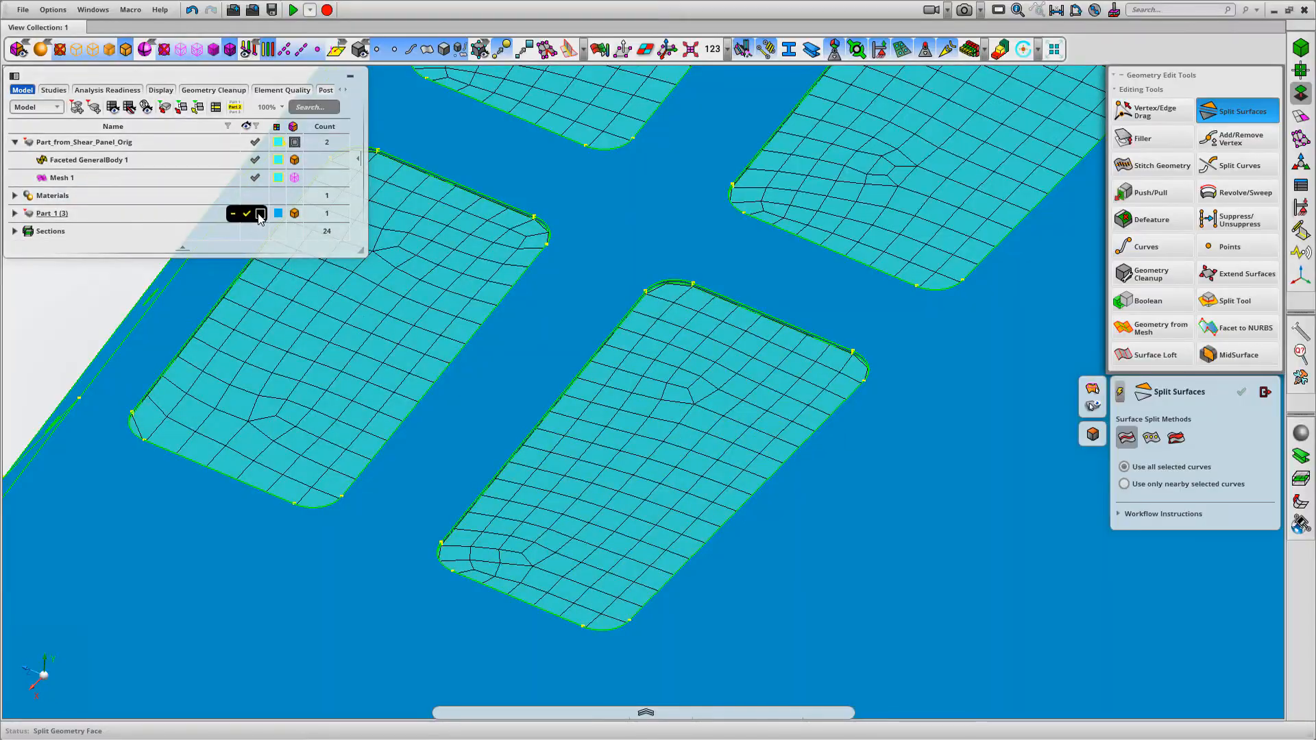
Hide the solid Part 1 (3), close Split Surfaces and show the imprinted pocket outlines from the ribbed side
click(257, 214)
middle_drag(576, 383, 579, 171)
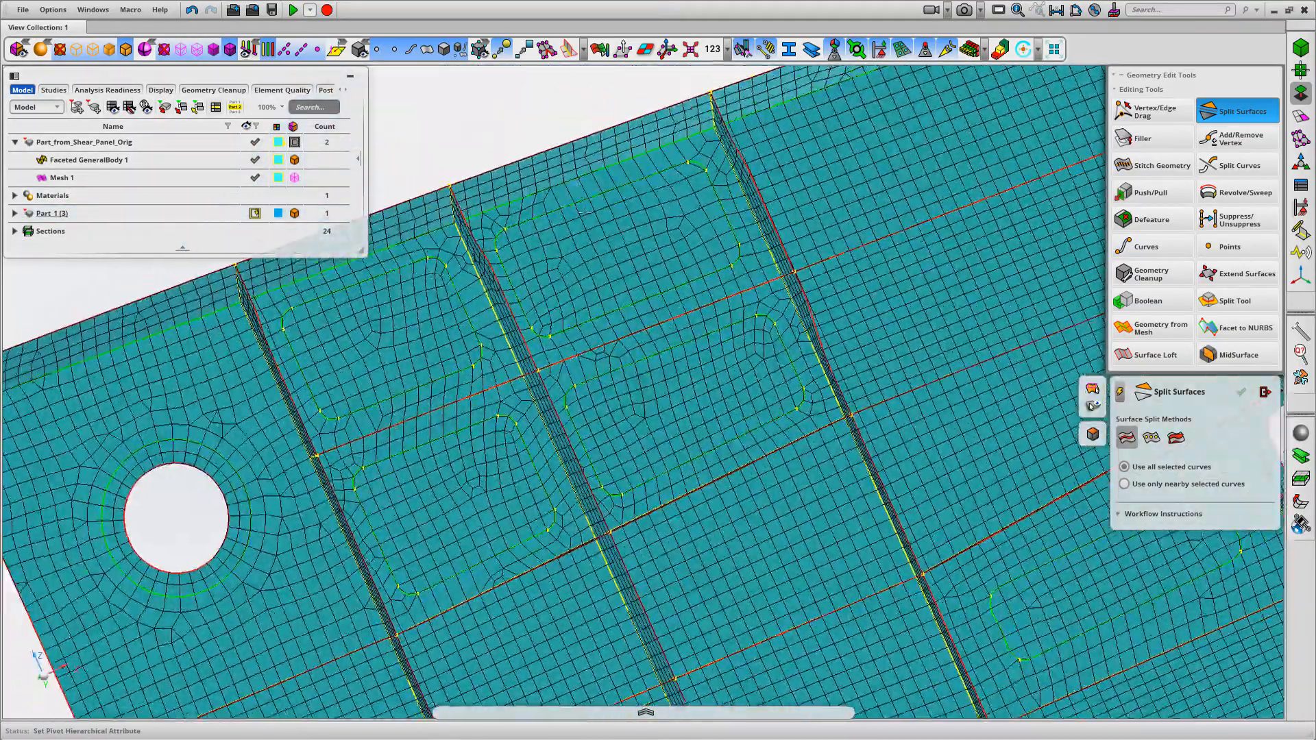
scroll(579, 172, down, 3)
click(1265, 393)
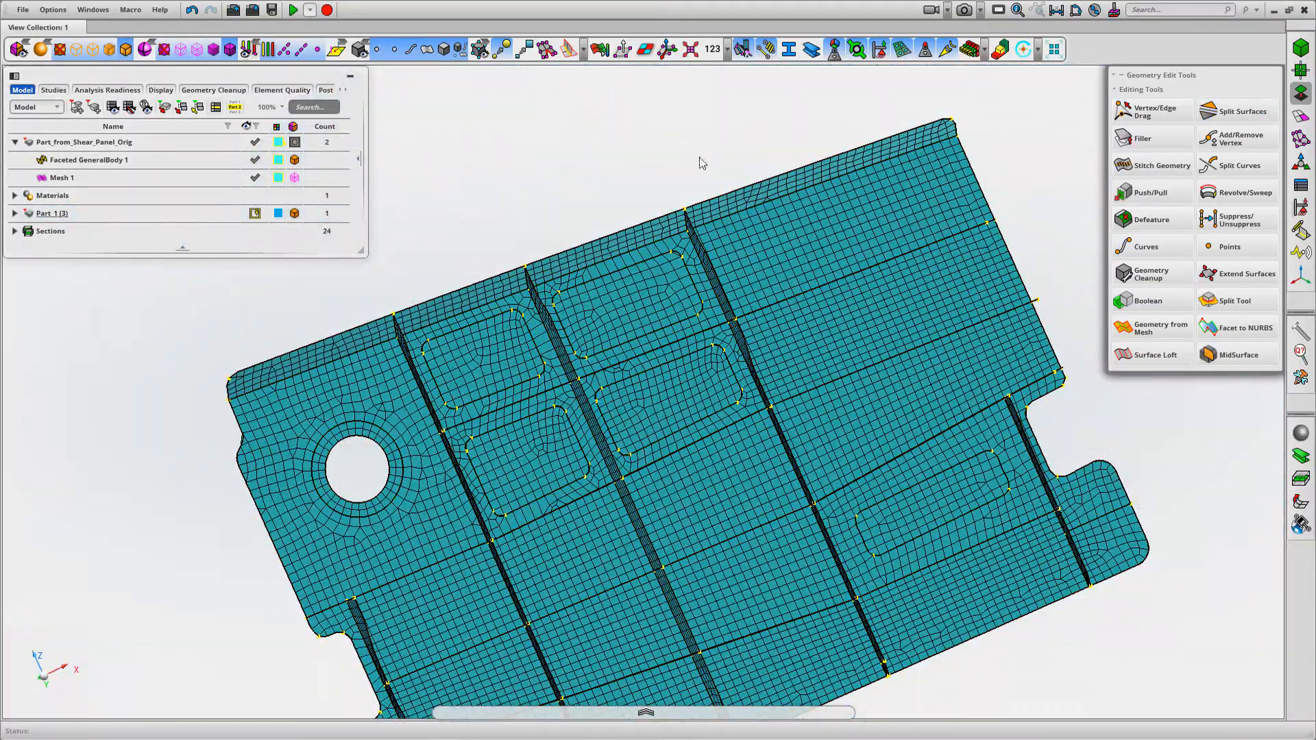
right_drag(699, 159, 771, 198)
scroll(704, 155, down, 1)
middle_drag(704, 154, 657, 278)
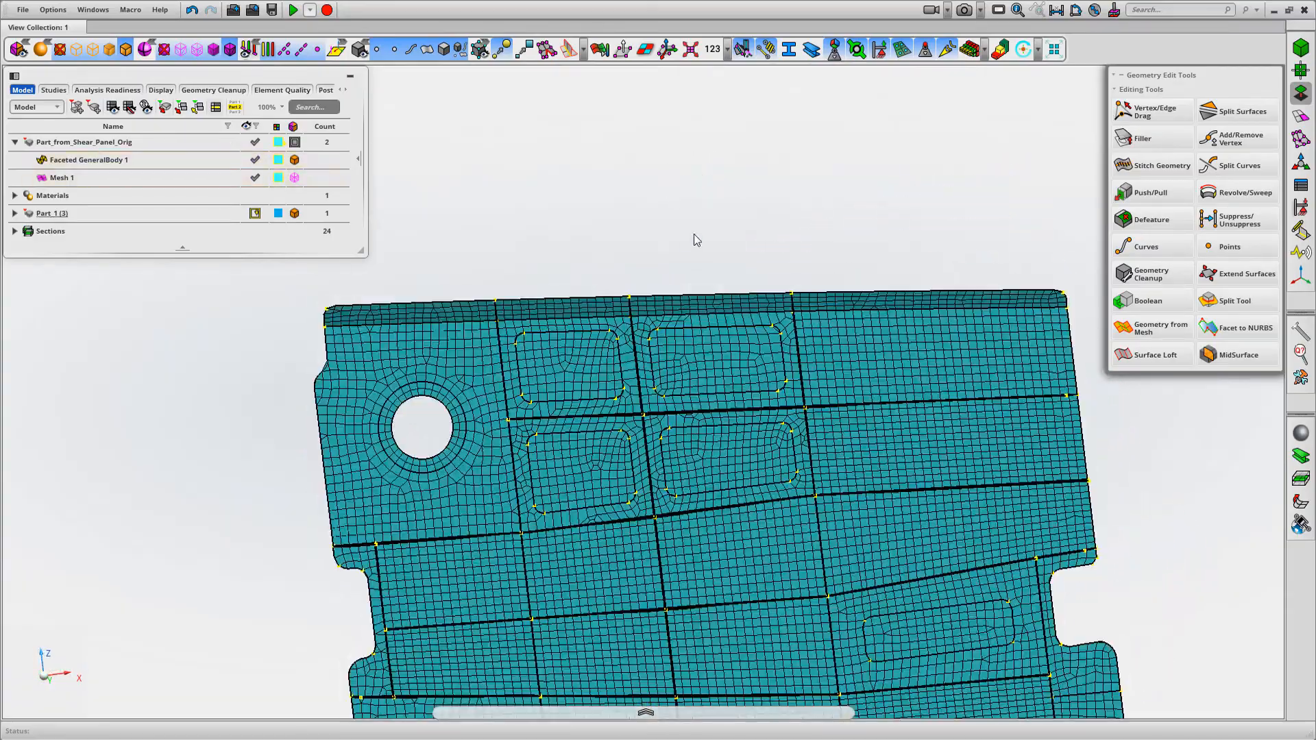
Delete the four imprinted pocket faces beside the round hole to open the cut-outs in the panel
right_click(692, 242)
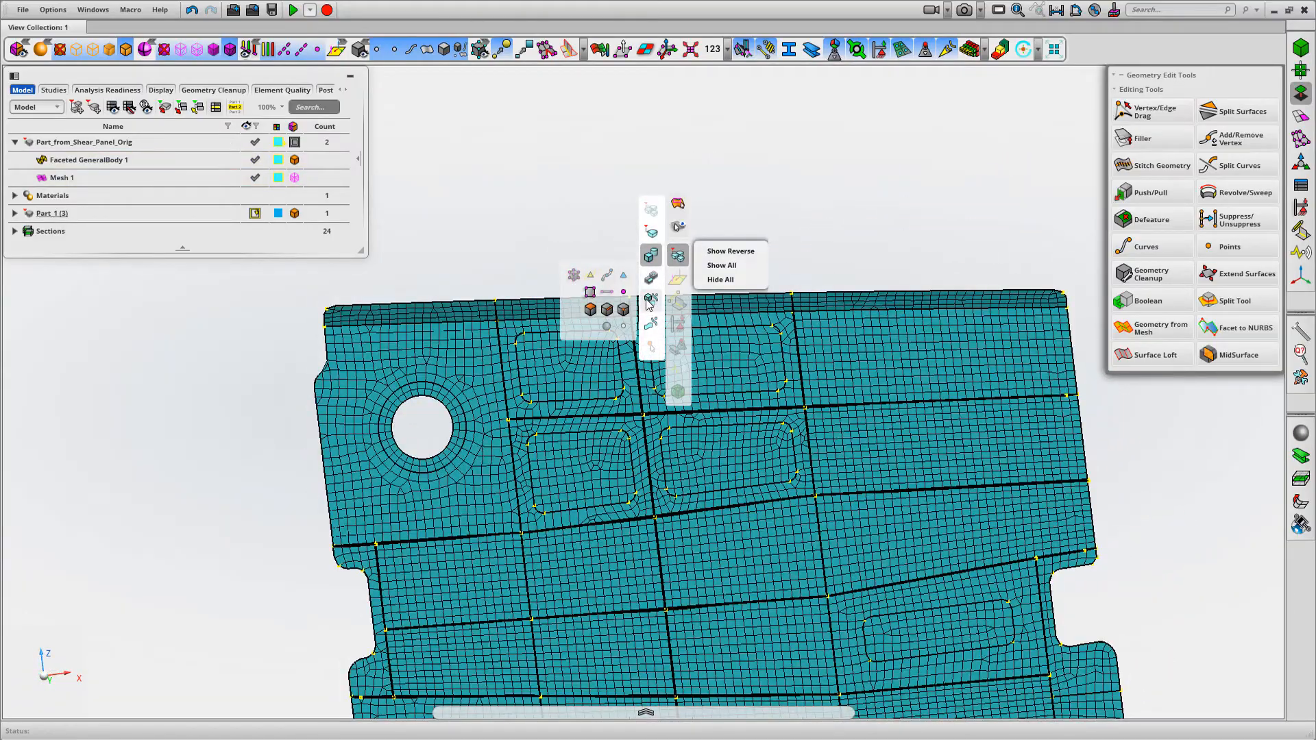
click(573, 368)
click(573, 363)
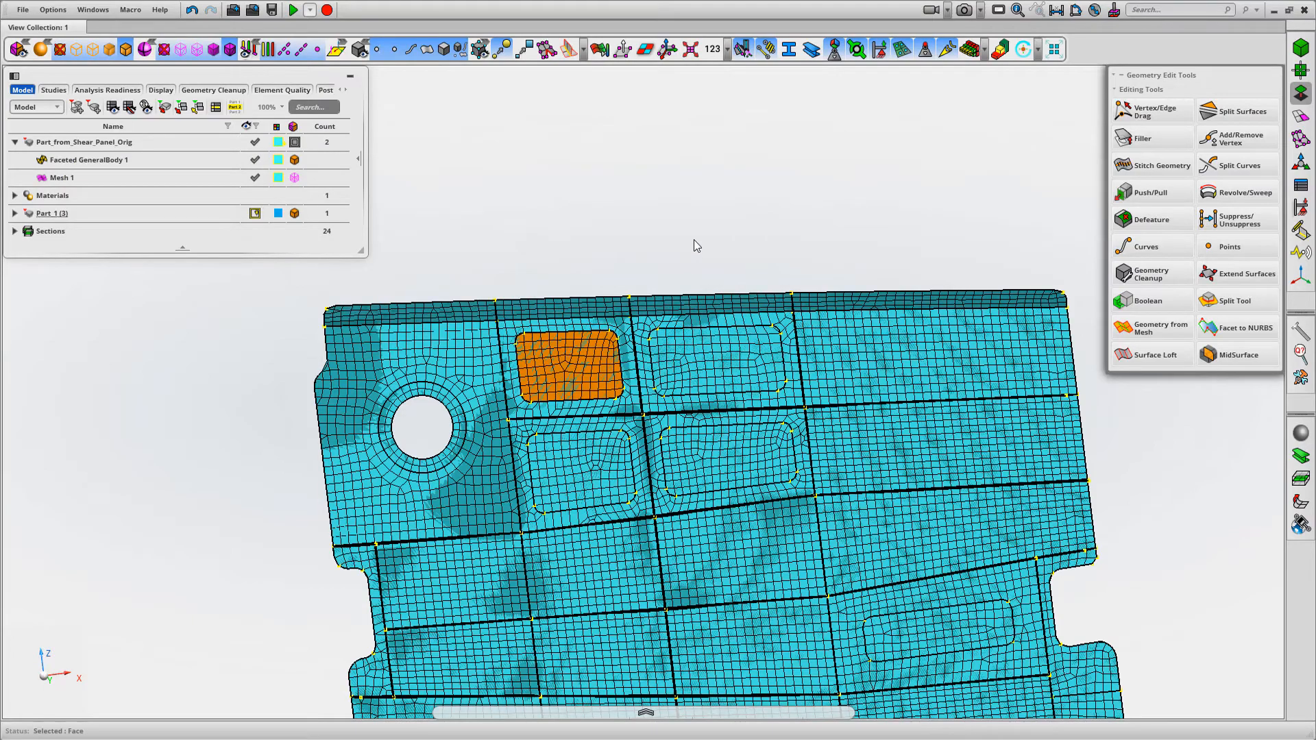
click(721, 361)
click(714, 459)
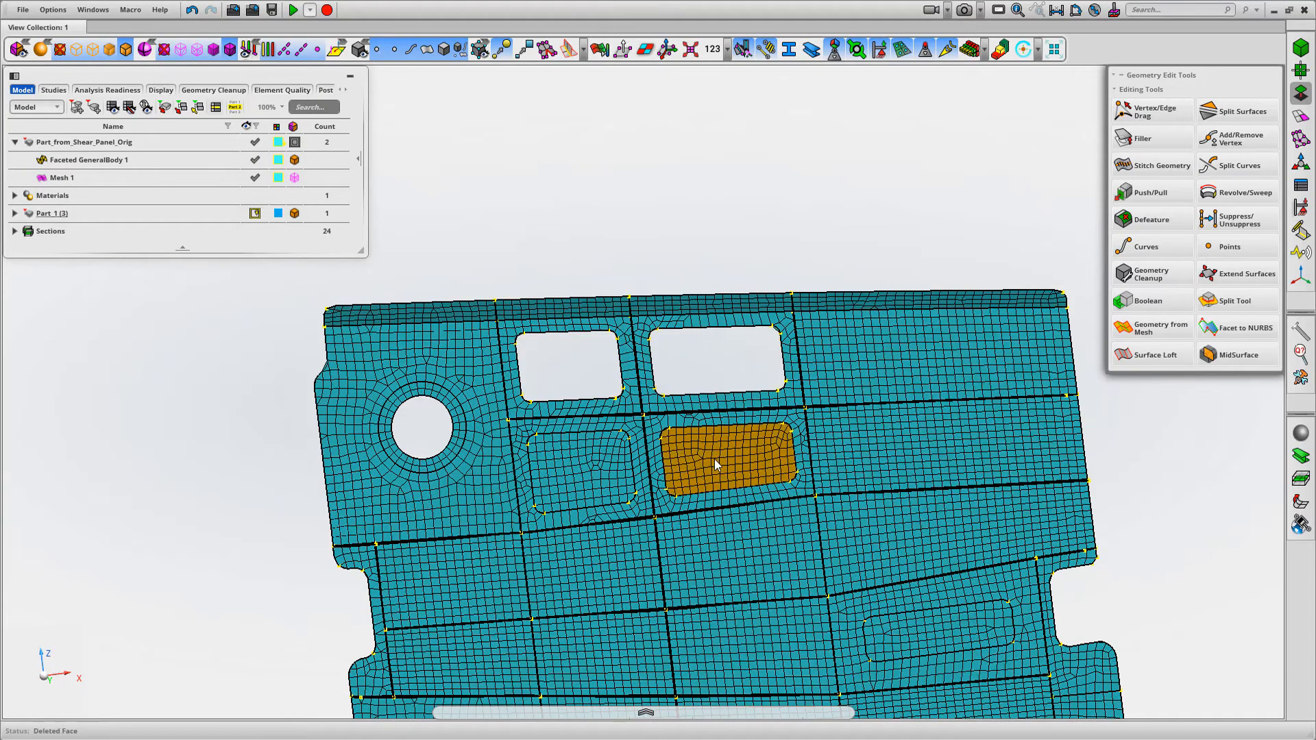
key(Delete)
click(586, 468)
key(Delete)
Show the thickness contour to check the regions around the open cut-outs, and turn it off
middle_drag(622, 247, 678, 288)
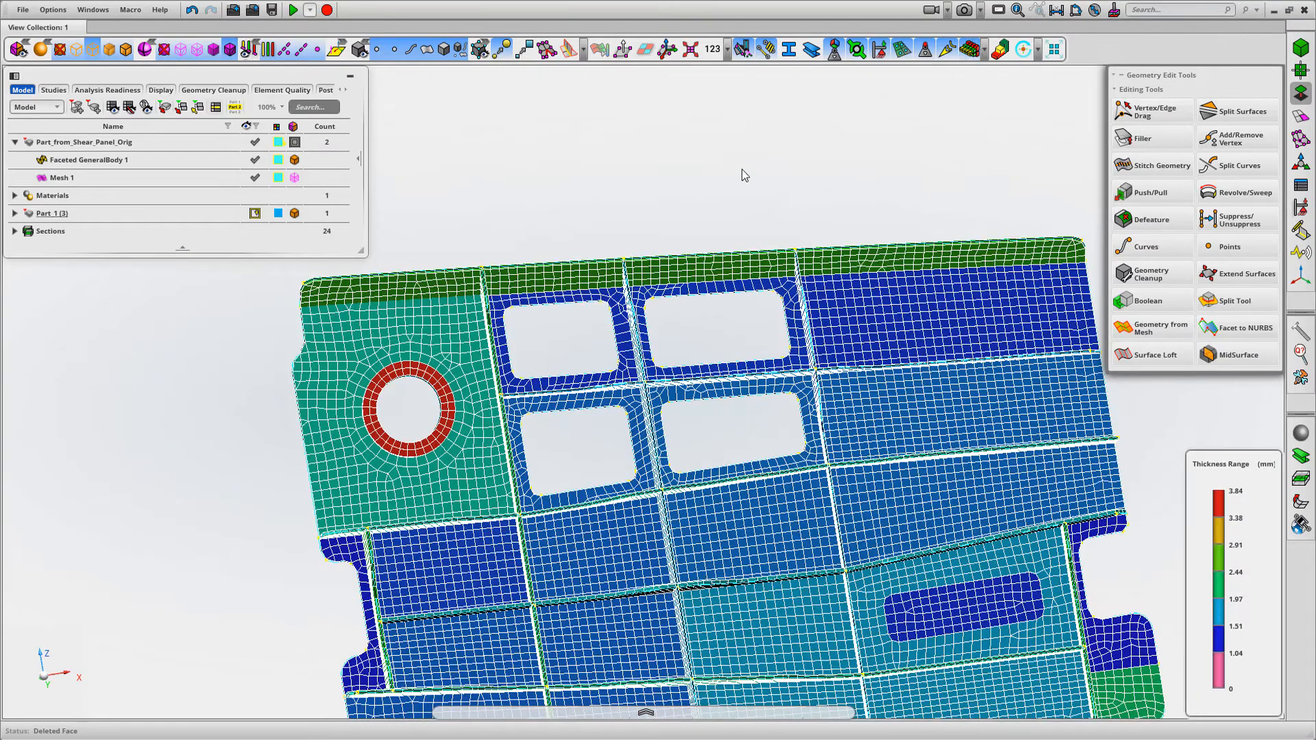
middle_drag(743, 175, 769, 284)
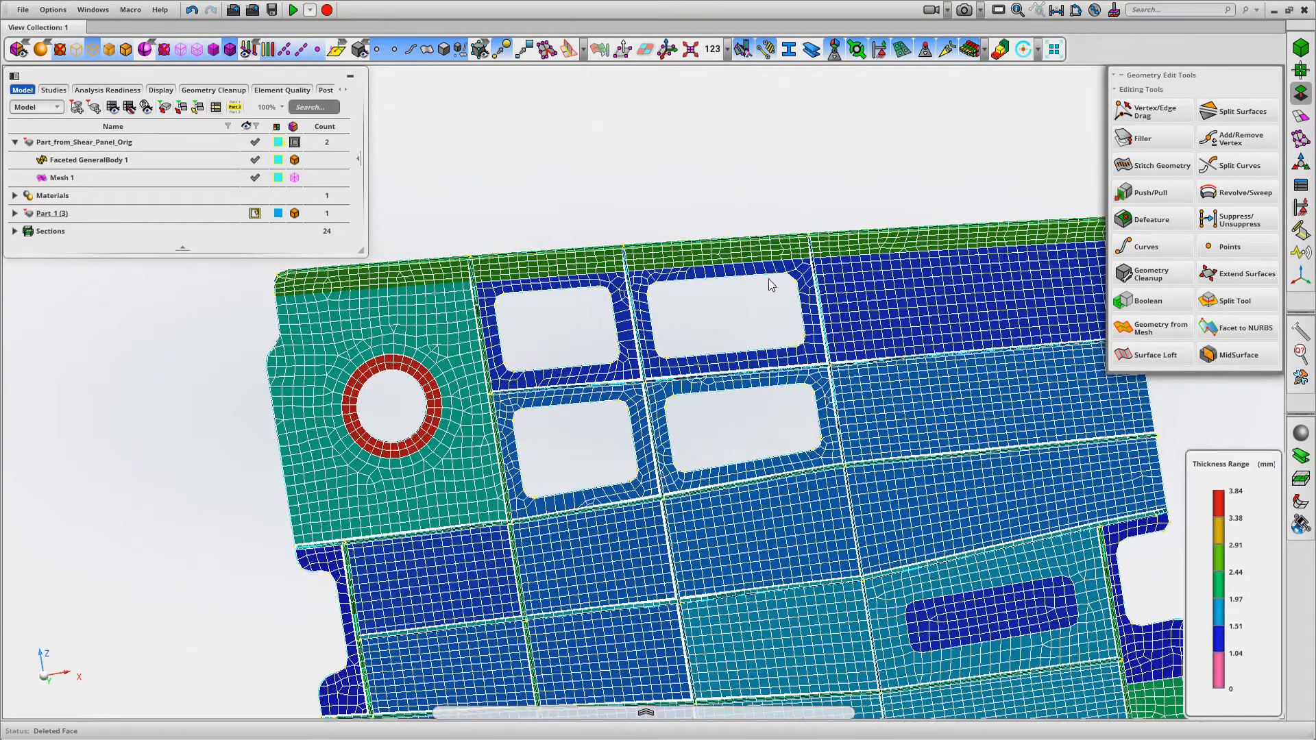
click(968, 48)
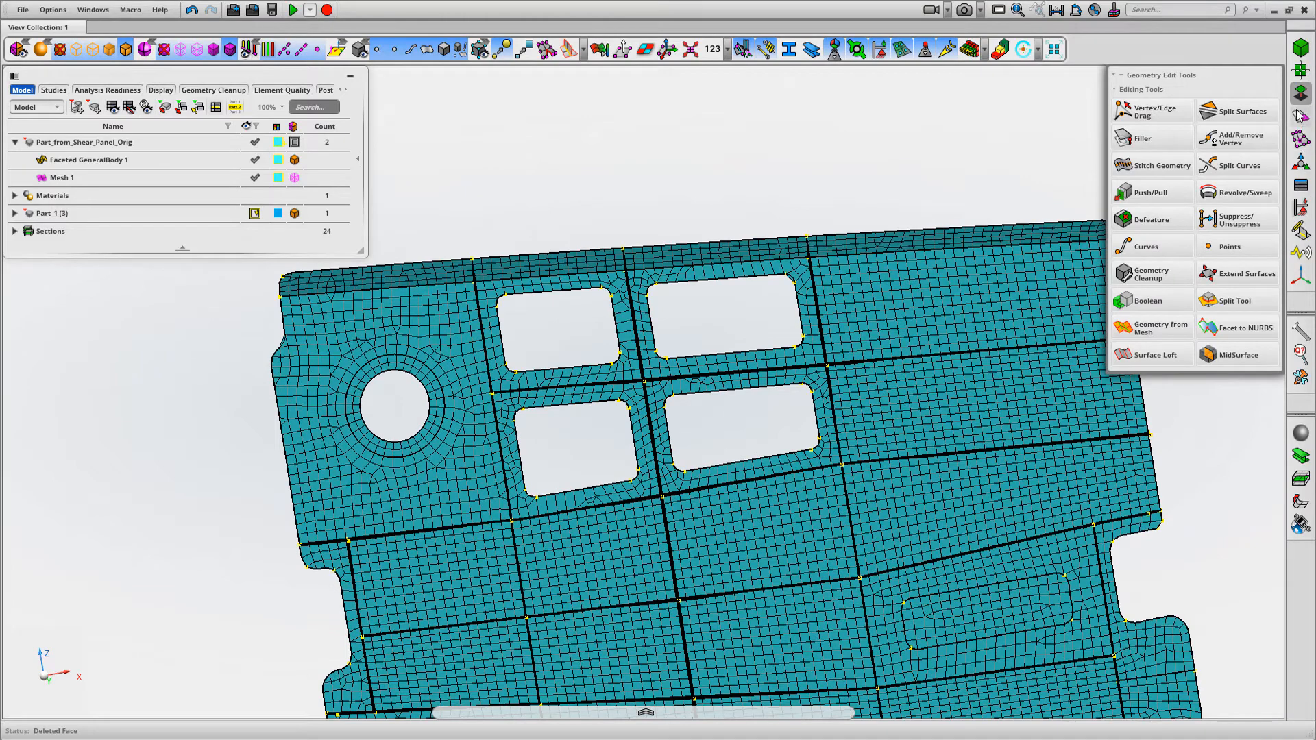
Remesh the two panel faces around the upper pocket cut-outs with Surface Mesh at a 5.00 mm mesh size
click(1300, 117)
click(1237, 111)
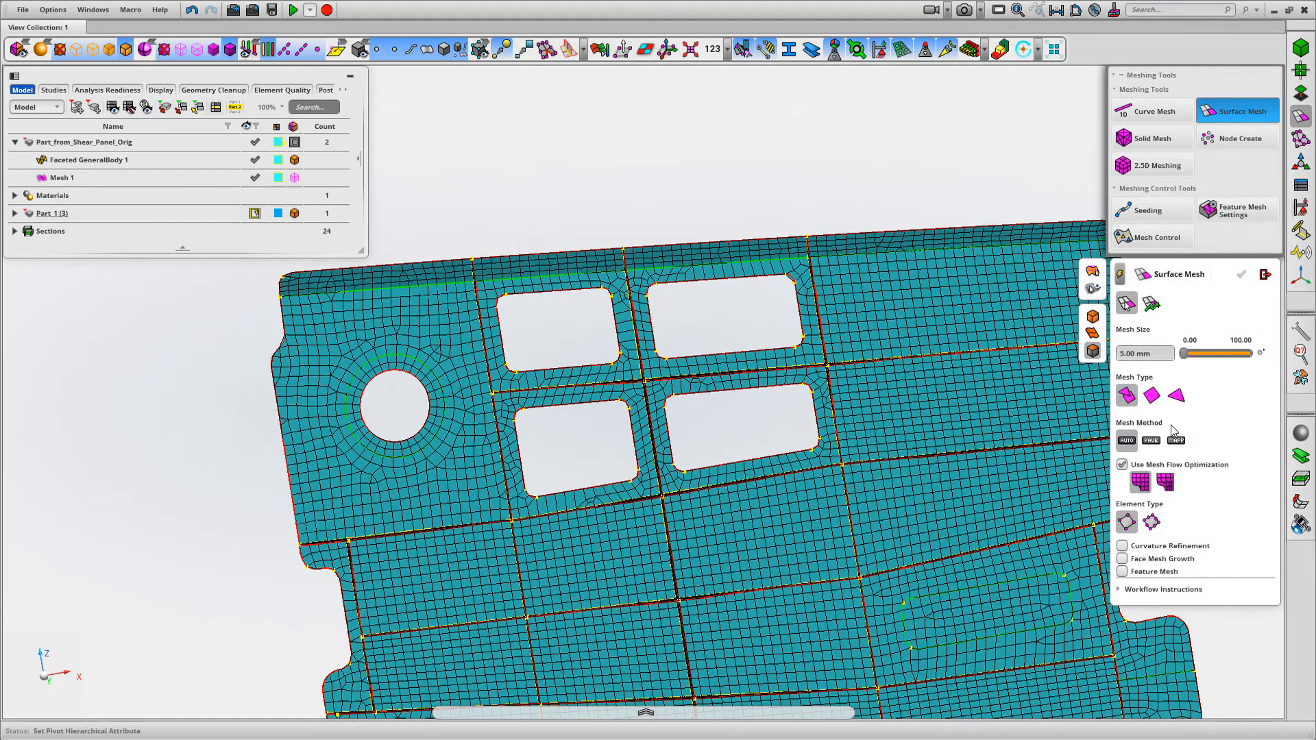
click(620, 333)
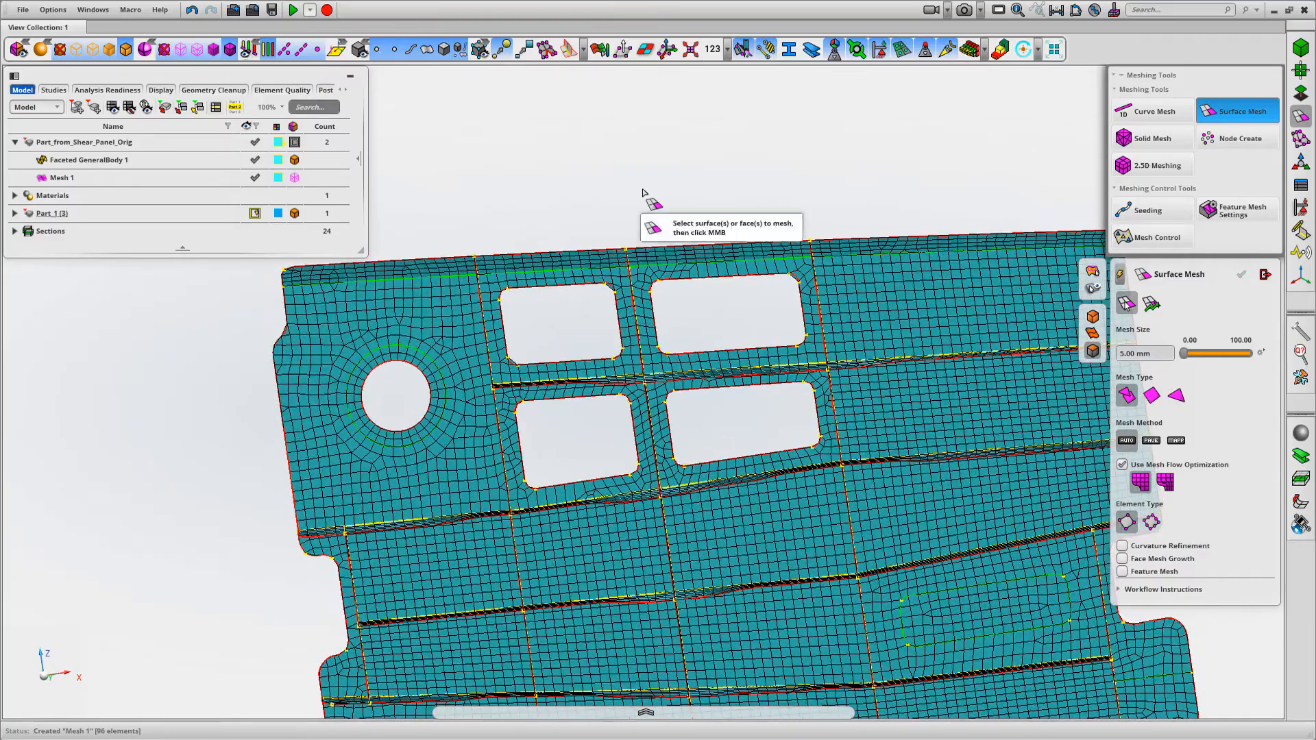
click(711, 275)
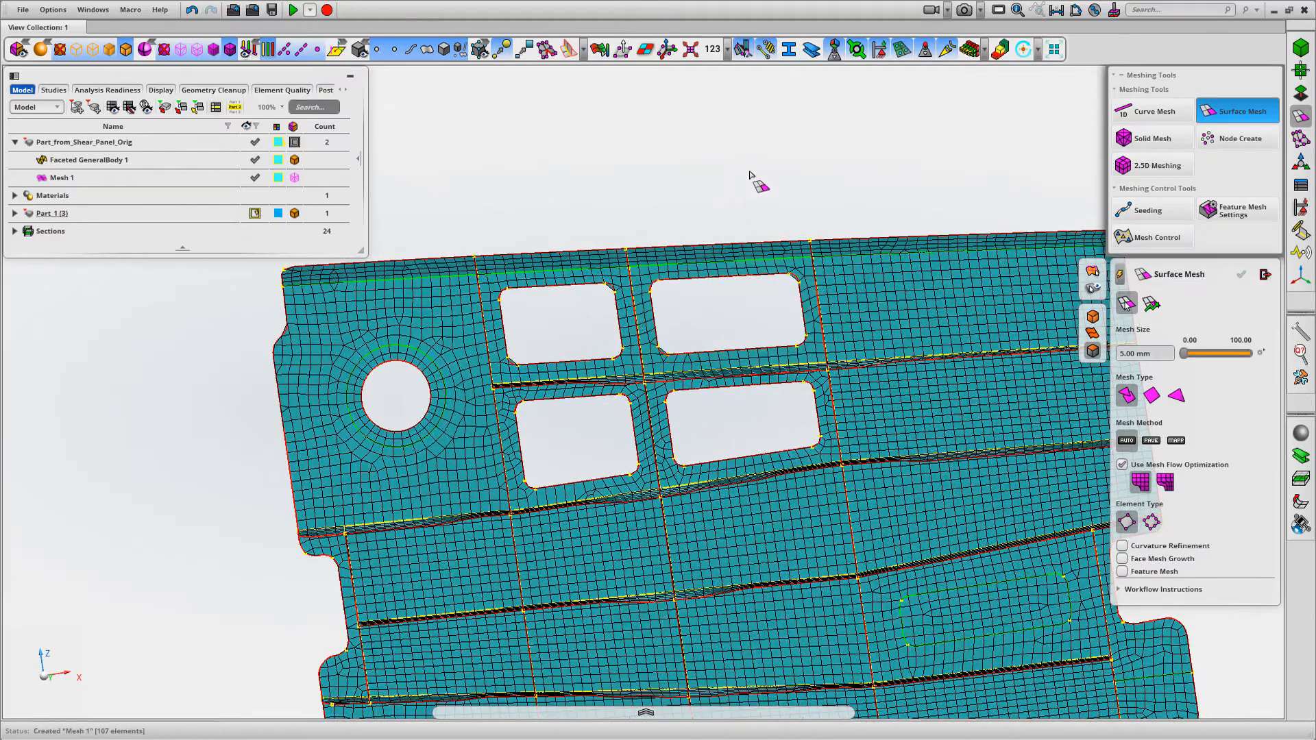
Remesh the two panel faces around the lower pocket cut-outs at the 5.00 mm mesh size and close Surface Mesh
scroll(758, 162, up, 1)
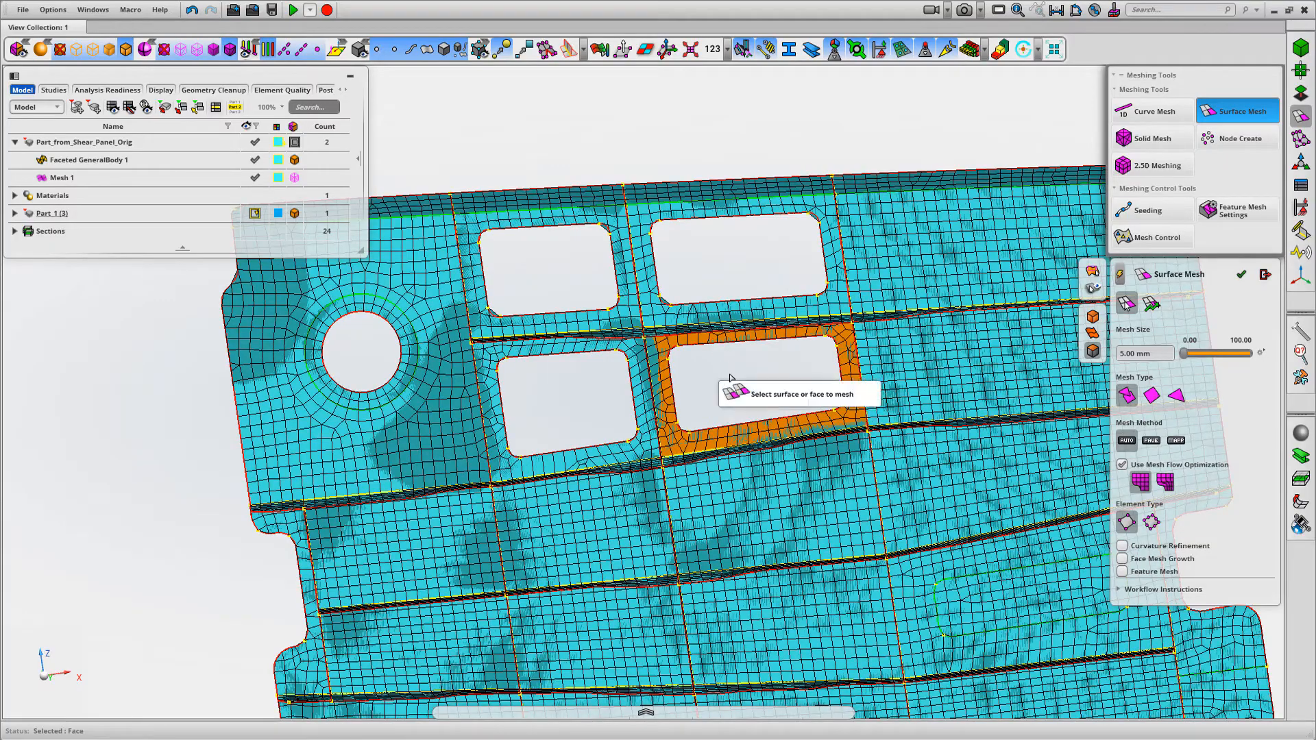
click(727, 373)
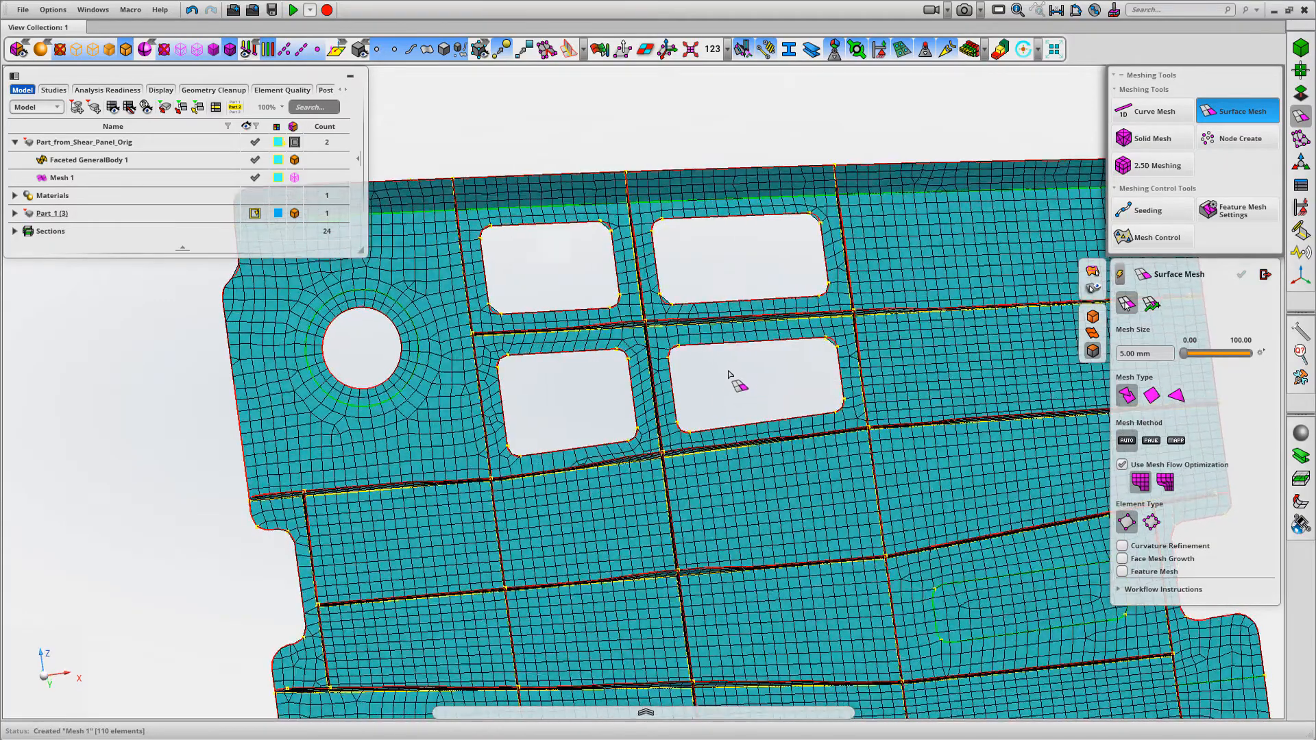
scroll(745, 357, up, 1)
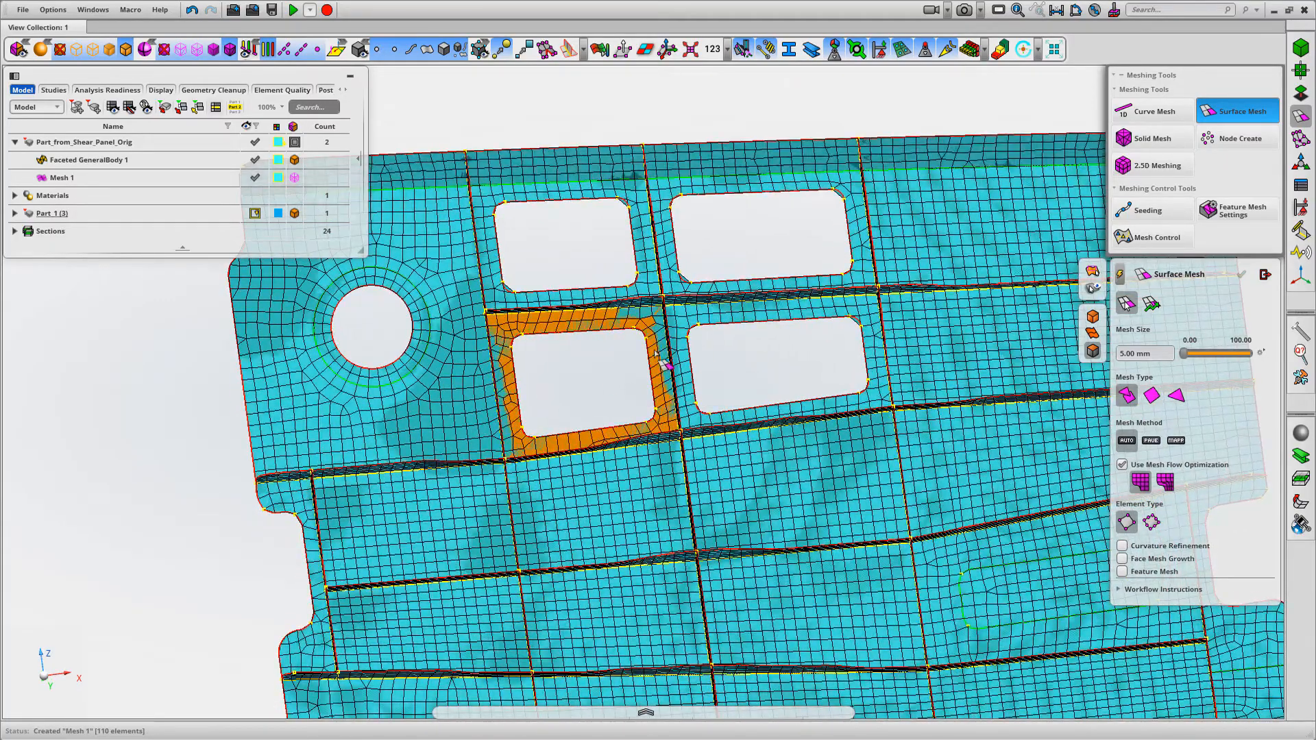
click(587, 369)
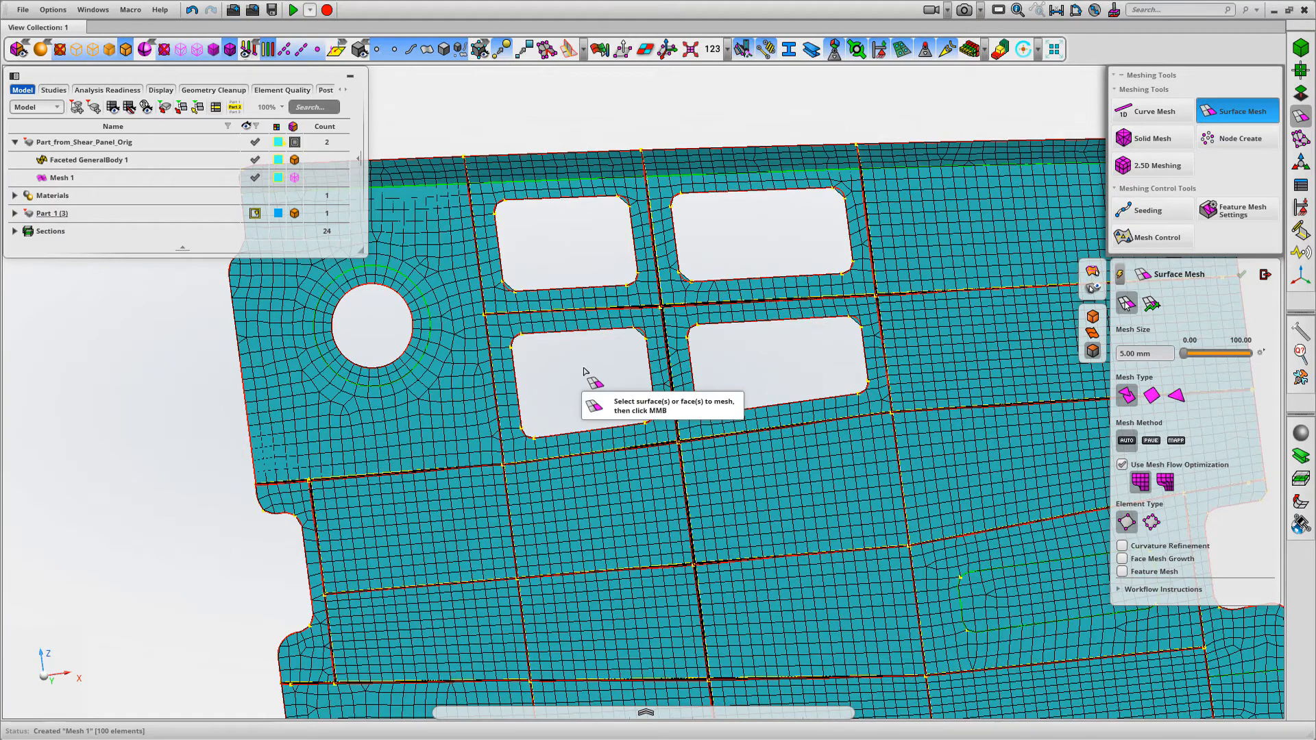
scroll(587, 372, up, 1)
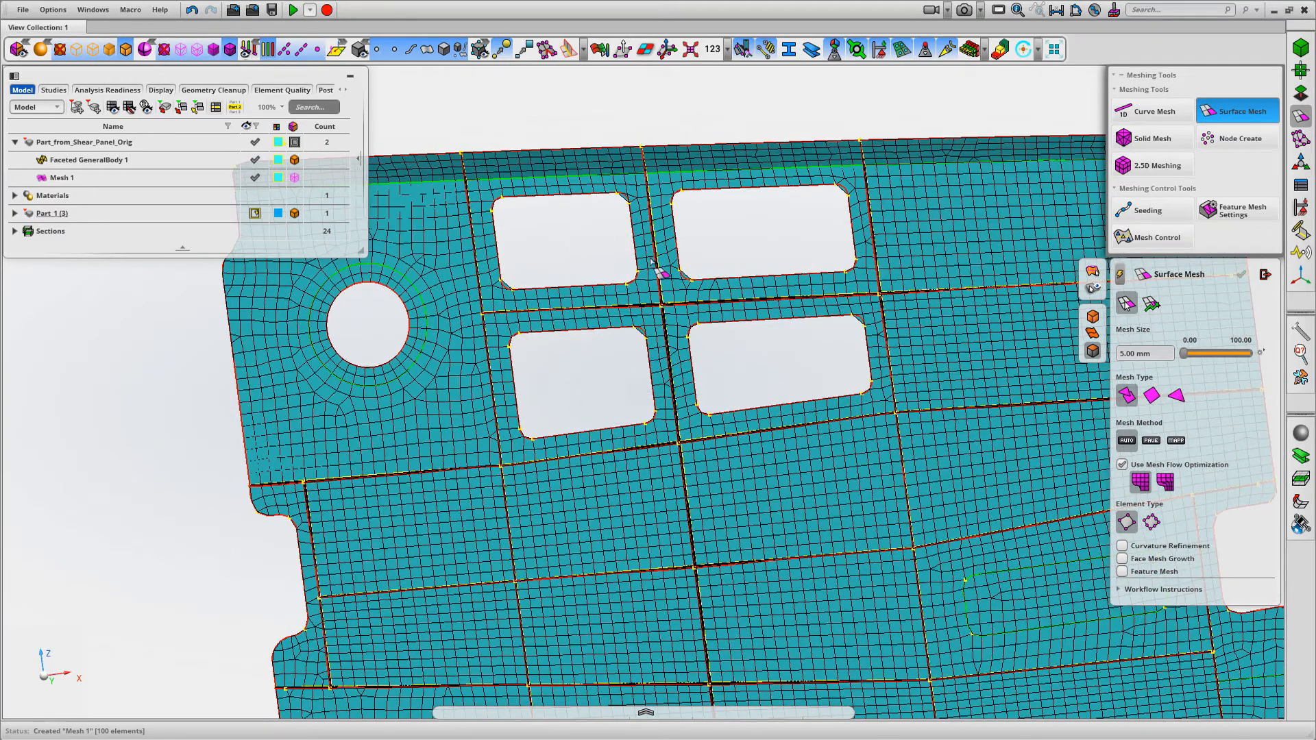
click(1265, 274)
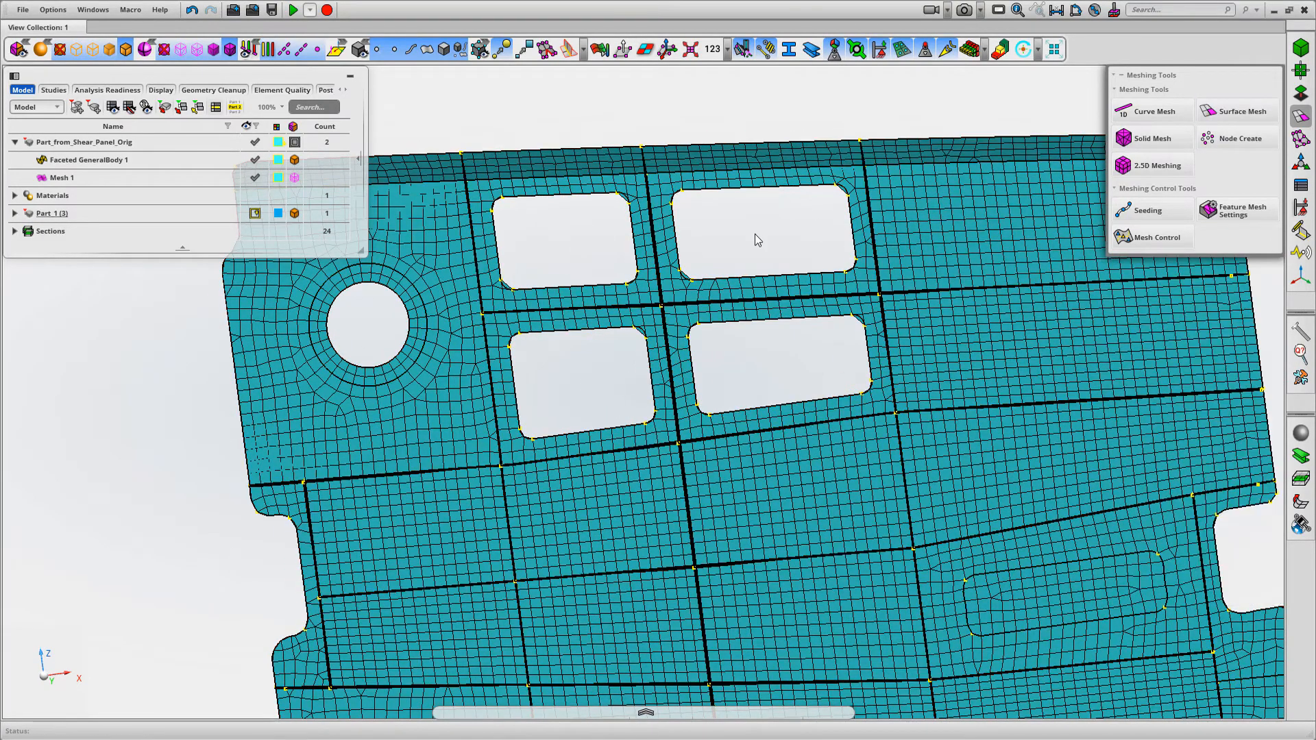
Show the thickness contour on the remeshed panel, examine the elements around the cut-outs up close, and turn it off
key(f)
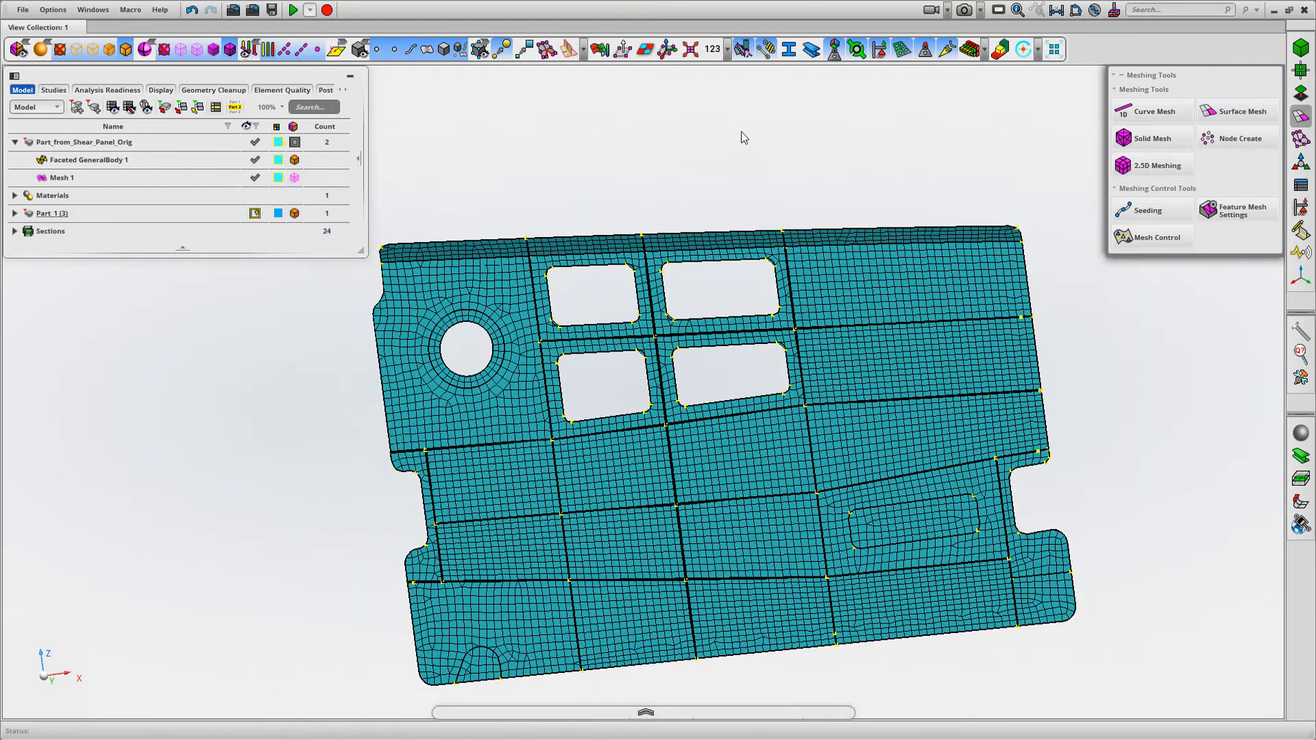
click(969, 49)
middle_drag(713, 127, 733, 153)
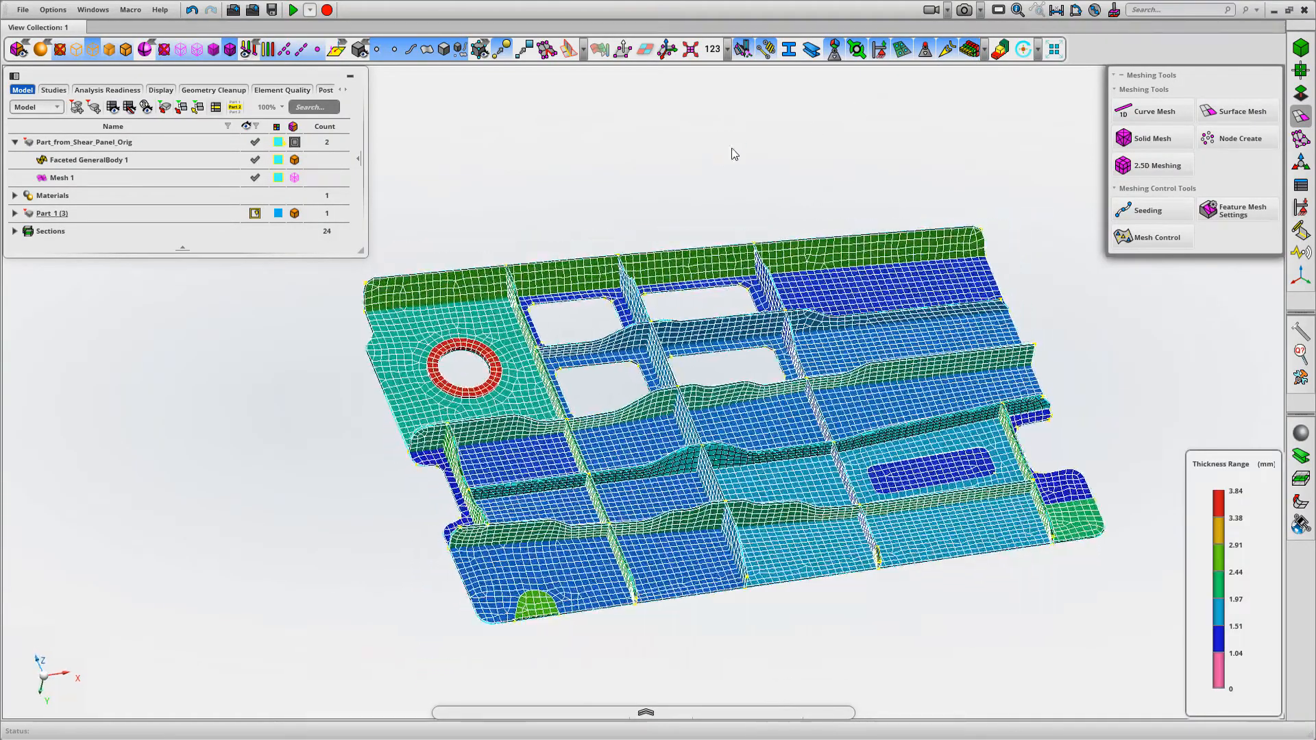
middle_drag(773, 352, 773, 352)
middle_drag(744, 256, 685, 82)
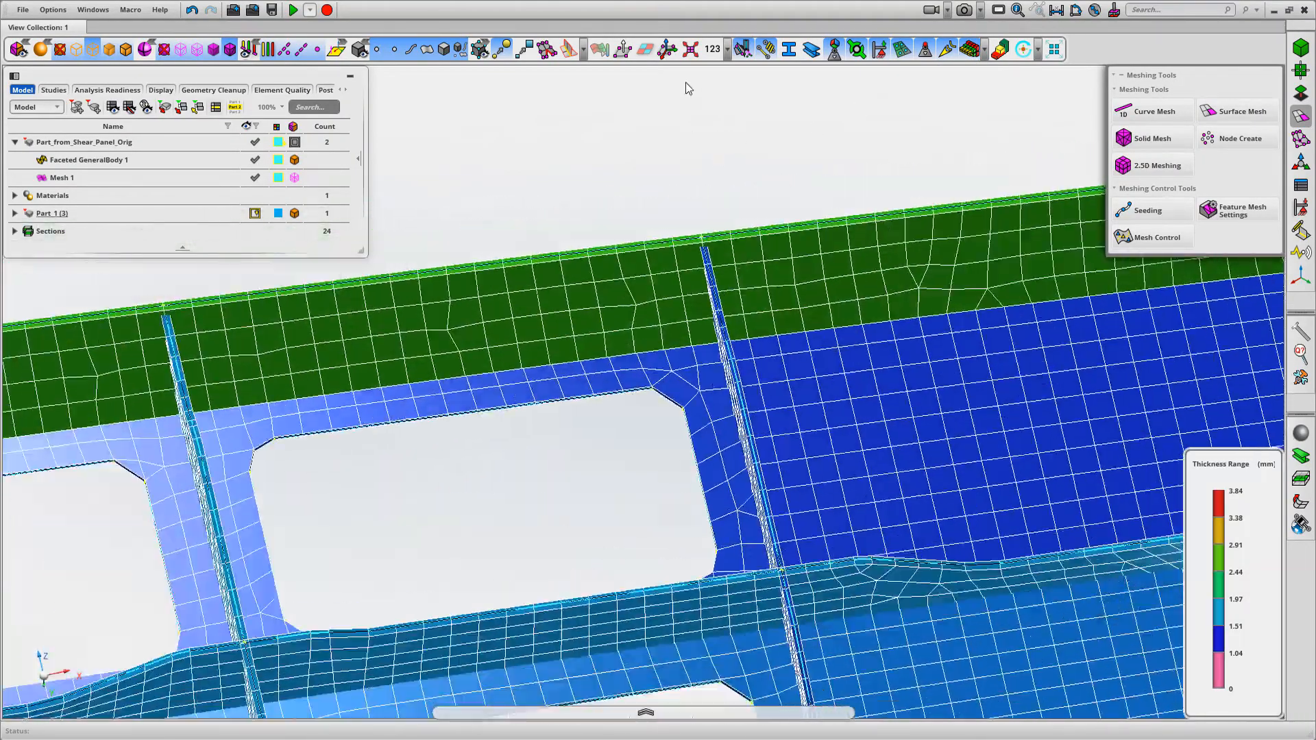
key(f)
click(969, 53)
mouse_move(712, 134)
middle_down()
mouse_move(700, 162)
mouse_move(722, 153)
middle_up()
right_drag(722, 154, 770, 153)
scroll(770, 153, down, 2)
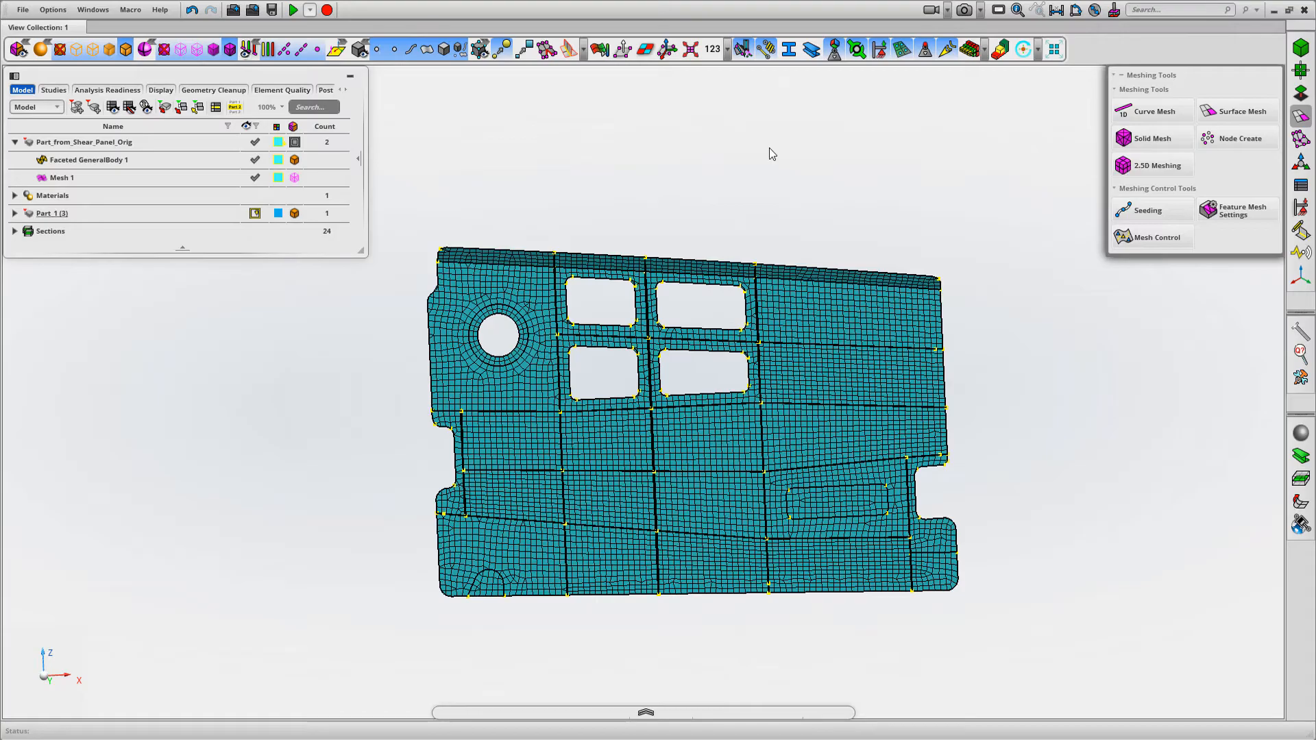
middle_drag(753, 163, 661, 191)
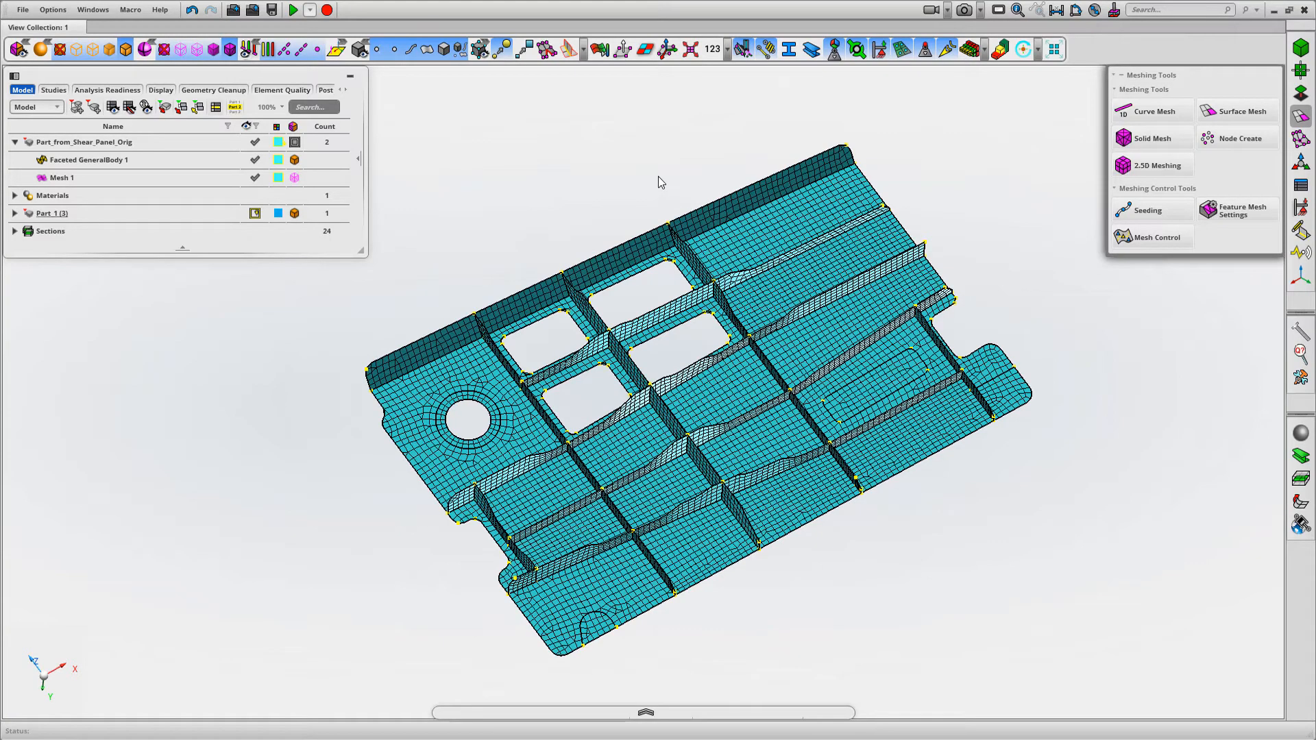